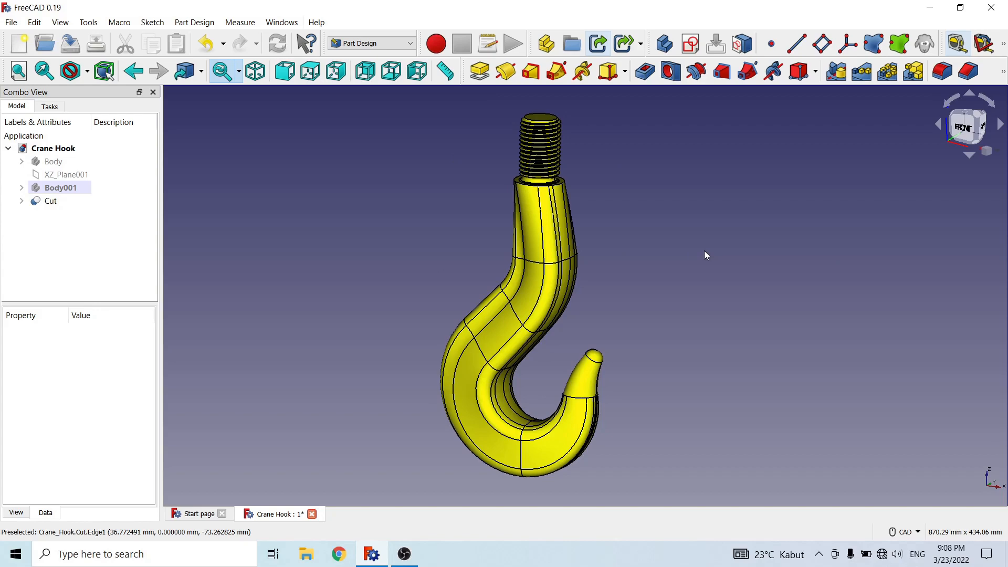
Step: Examine the finished crane hook model, including its threaded shank and curved hook, from several angles
middle_click_drag(745, 268, 709, 315)
middle_click_drag(629, 325, 688, 304)
scroll(686, 311, "down", 1)
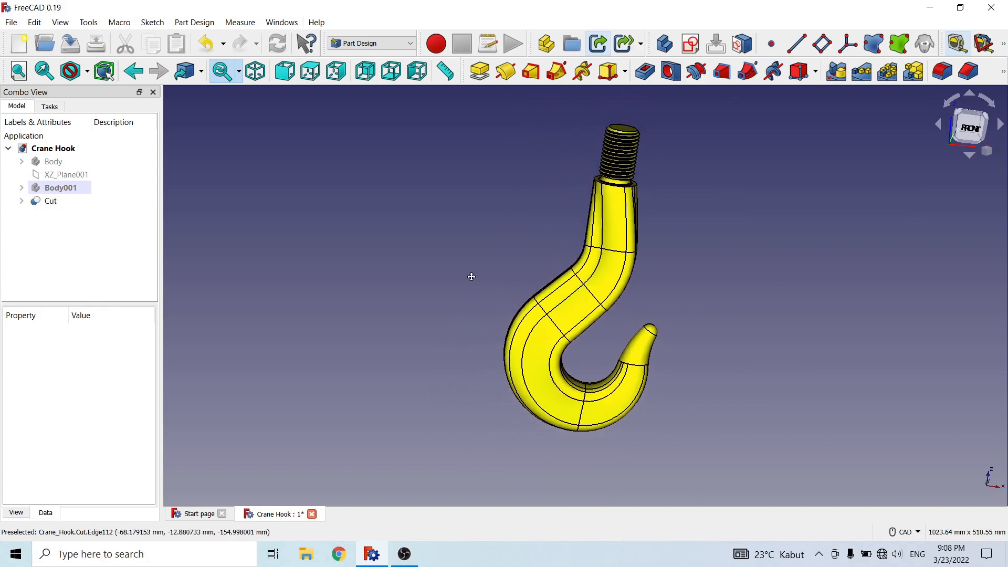
middle_click_drag(471, 276, 668, 318)
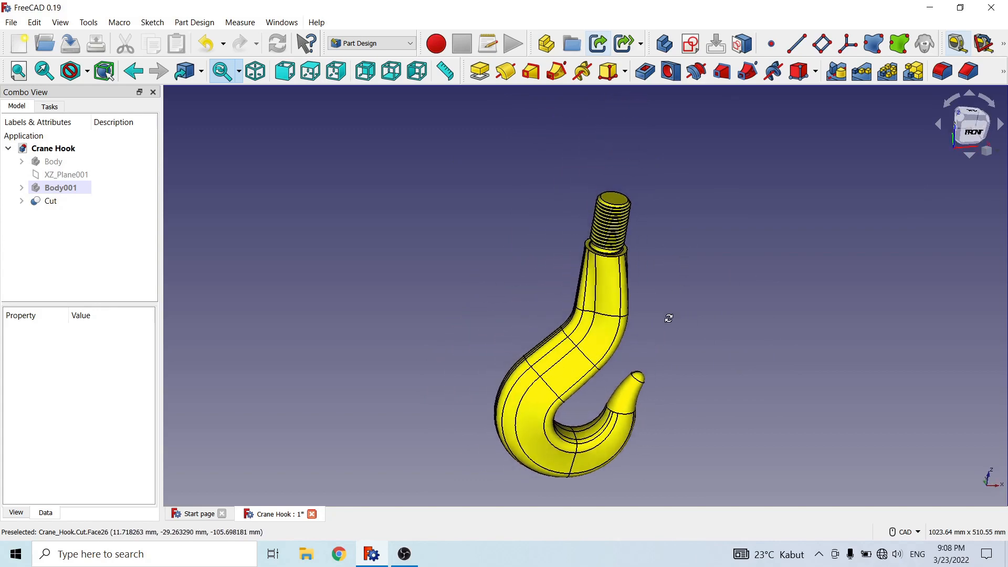
scroll(692, 295, "up", 1)
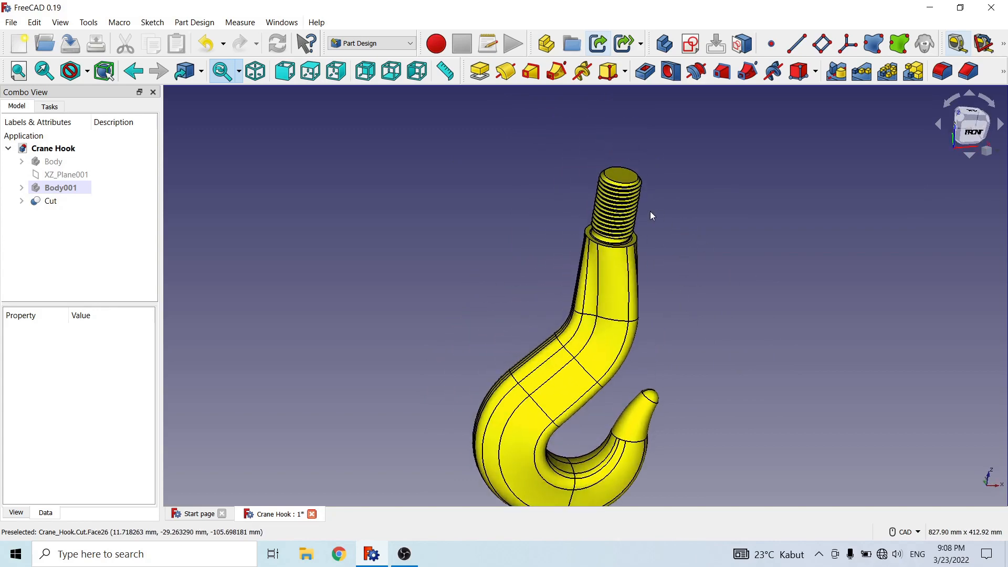
middle_click_drag(704, 331, 540, 280)
middle_click_drag(720, 291, 761, 285)
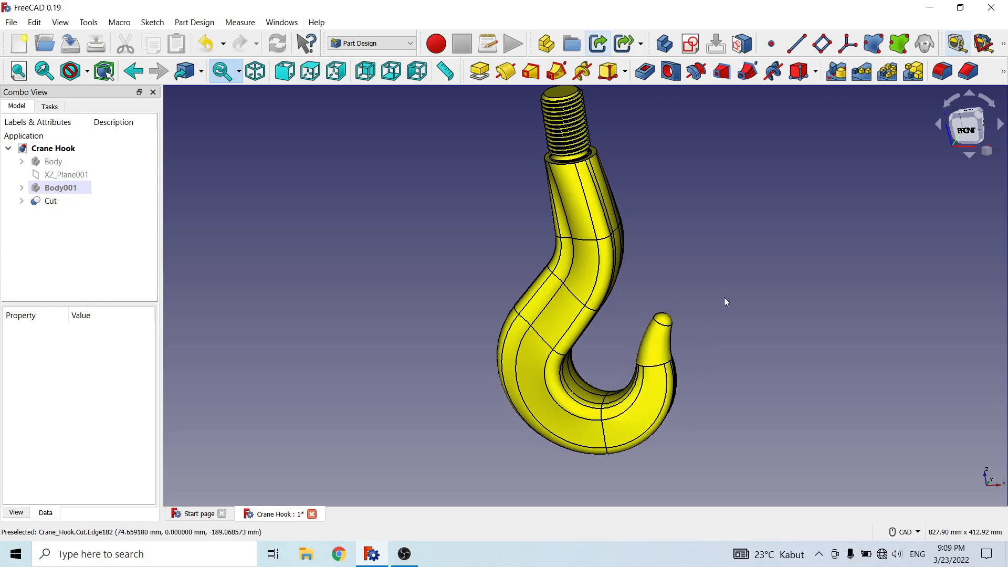
middle_click_drag(698, 303, 675, 314)
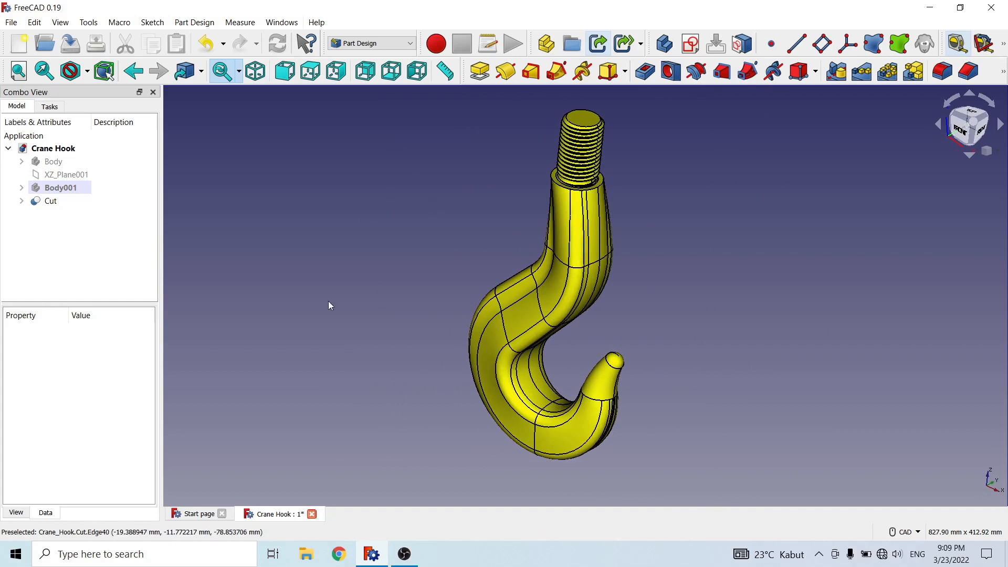
Step: Close the Crane Hook document with its changes saved, and create a new empty document
left_click(312, 514)
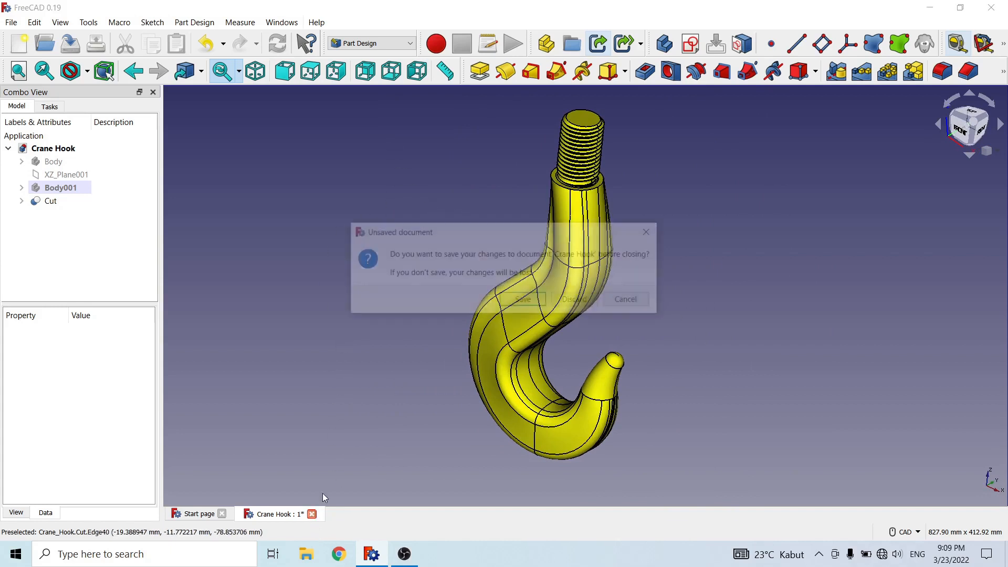
left_click(522, 299)
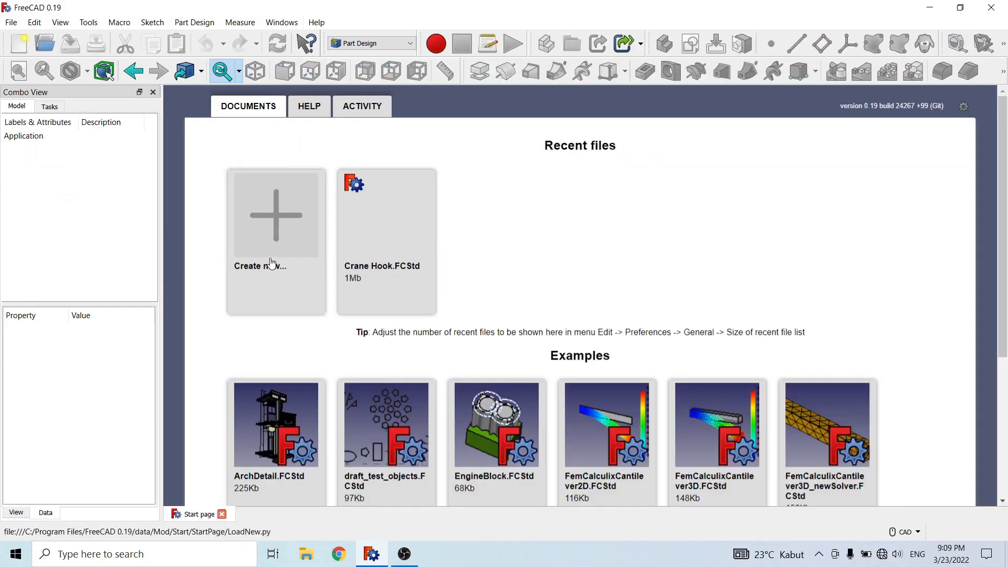
left_click(277, 240)
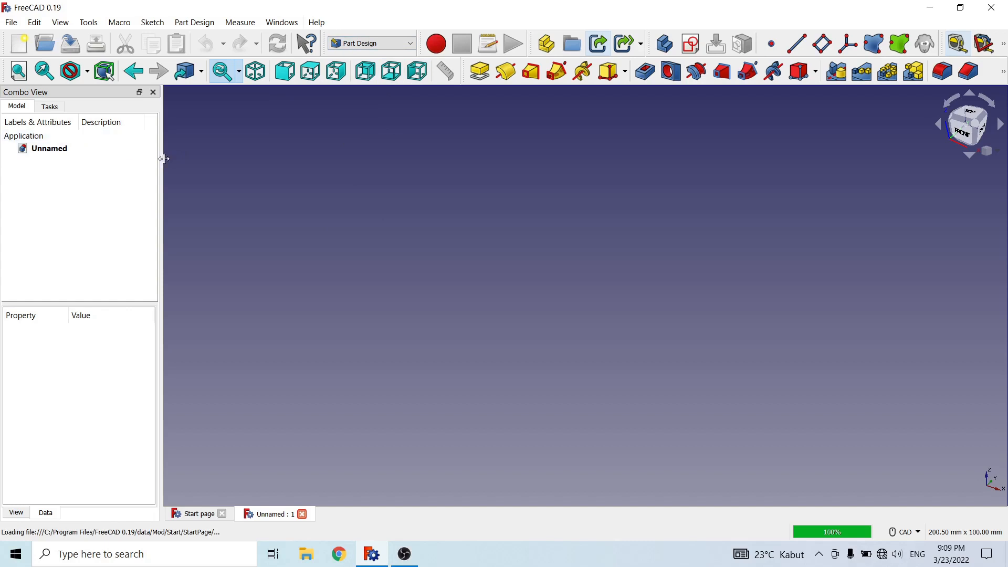
Step: Create a new sketch on the XY base plane
left_click(690, 44)
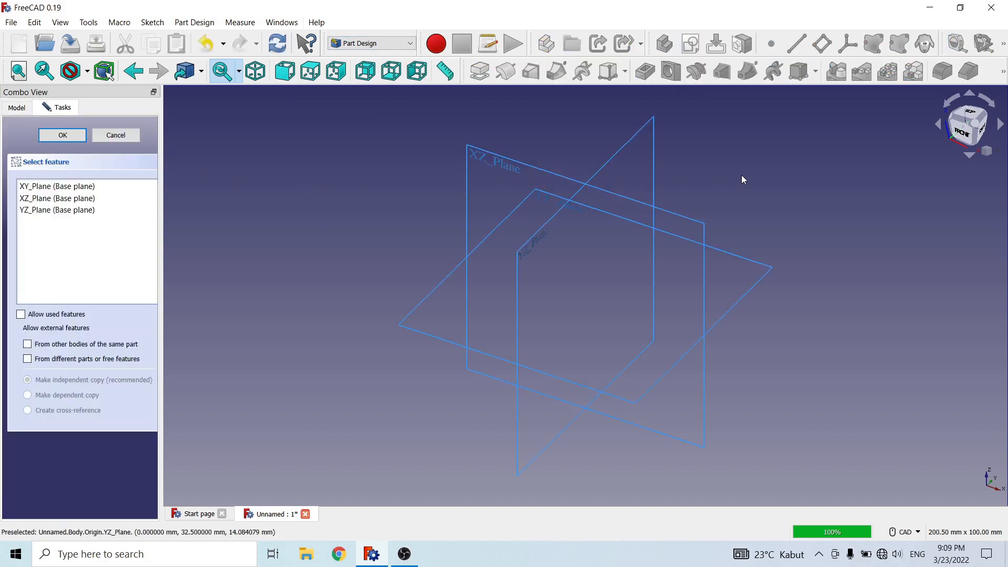
left_click(440, 285)
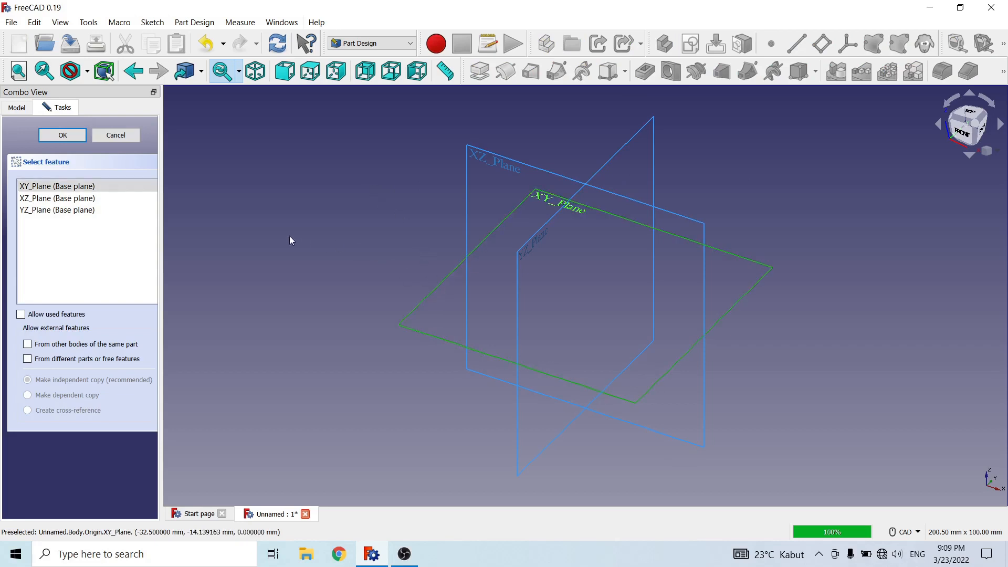
left_click(67, 135)
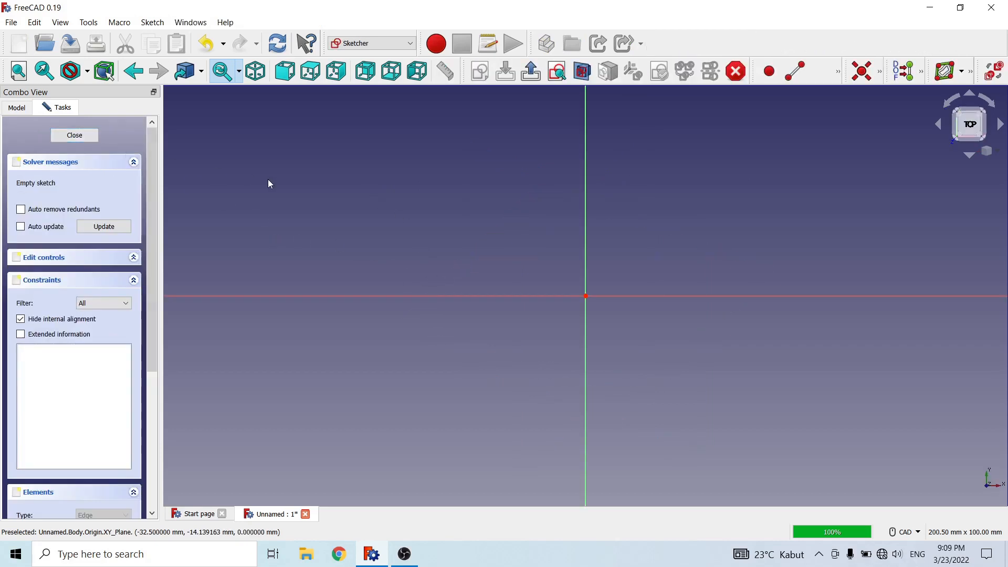
Step: Rearrange the sketch constraint and geometry tool groups into a row of their own so all their commands are shown
scroll(370, 205, "down", 2)
scroll(479, 236, "up", 1)
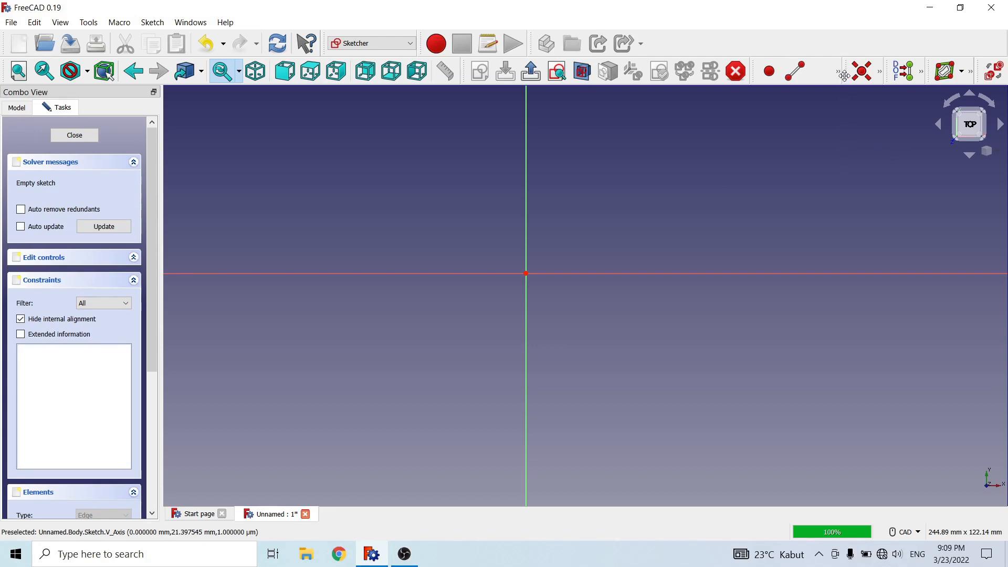
left_click_drag(846, 72, 114, 114)
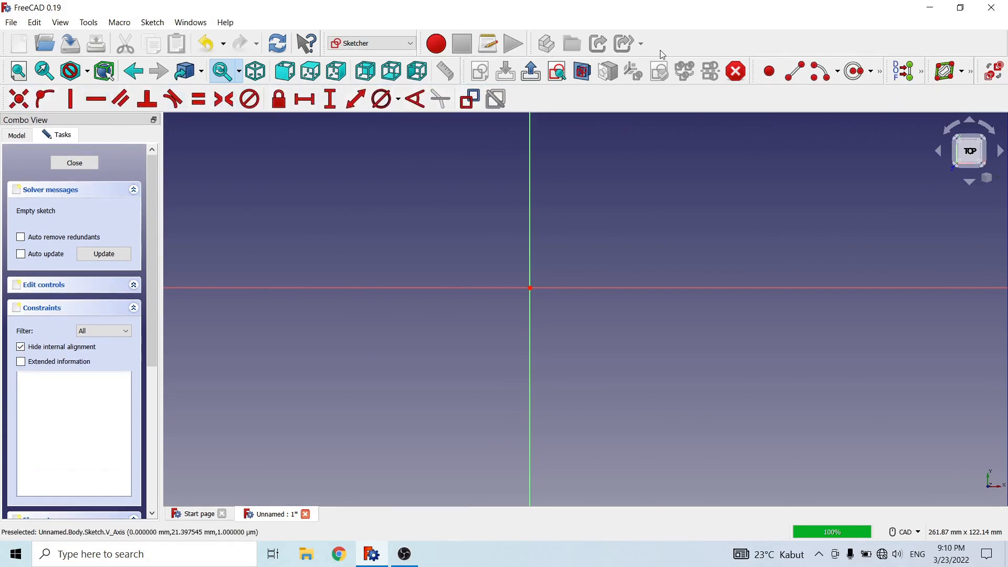
mouse_move(754, 74)
left_mouse_down()
mouse_move(621, 99)
mouse_move(521, 99)
mouse_move(561, 122)
left_mouse_up()
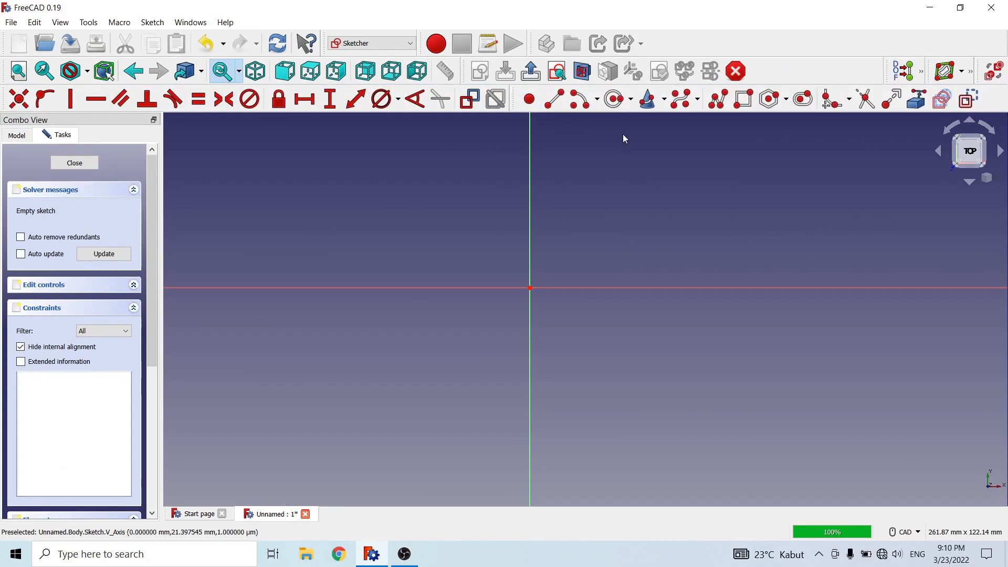
Step: Draw a circle about 62.5 mm in diameter centred on the sketch origin
left_click(614, 98)
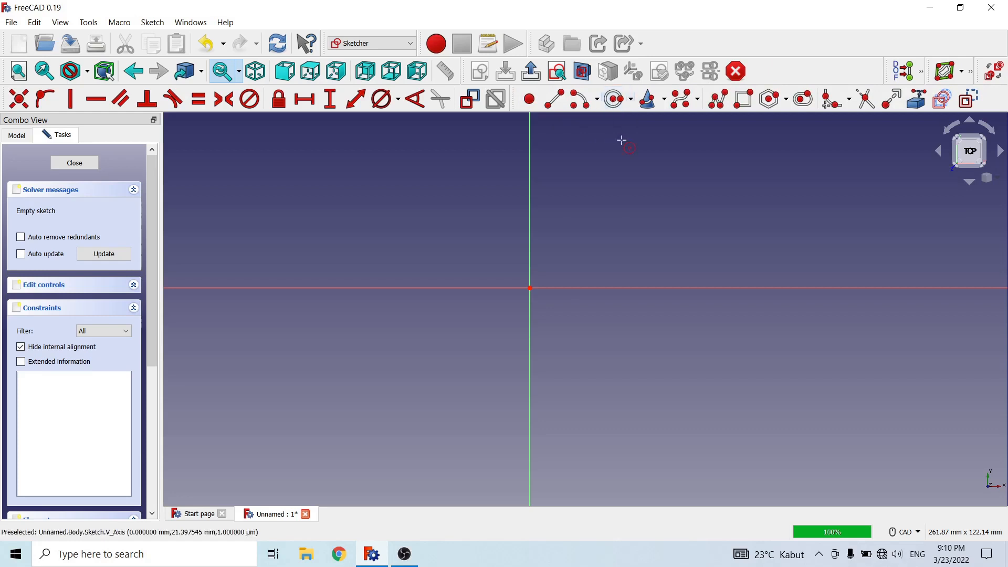
left_click(530, 287)
left_click(617, 337)
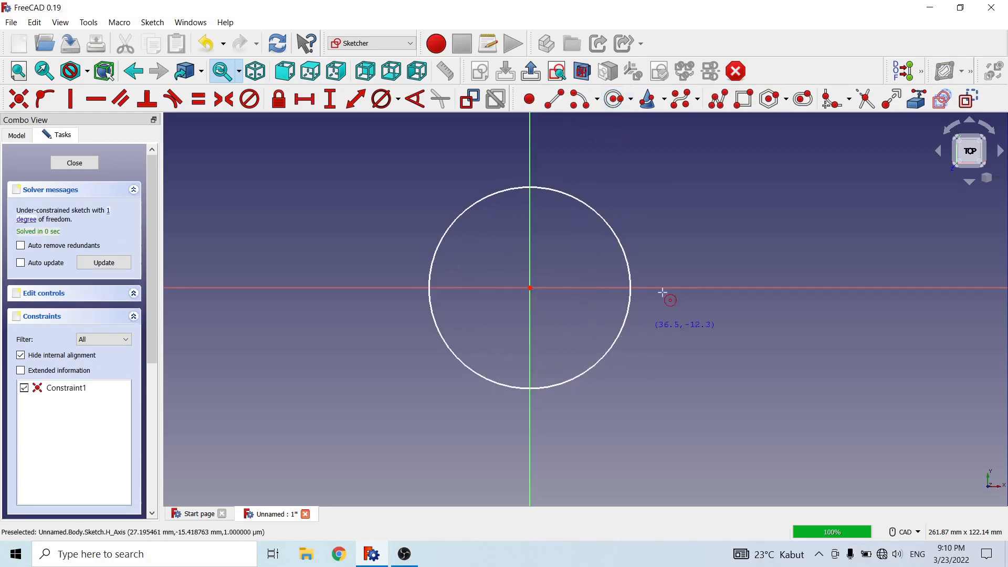
right_click(699, 220)
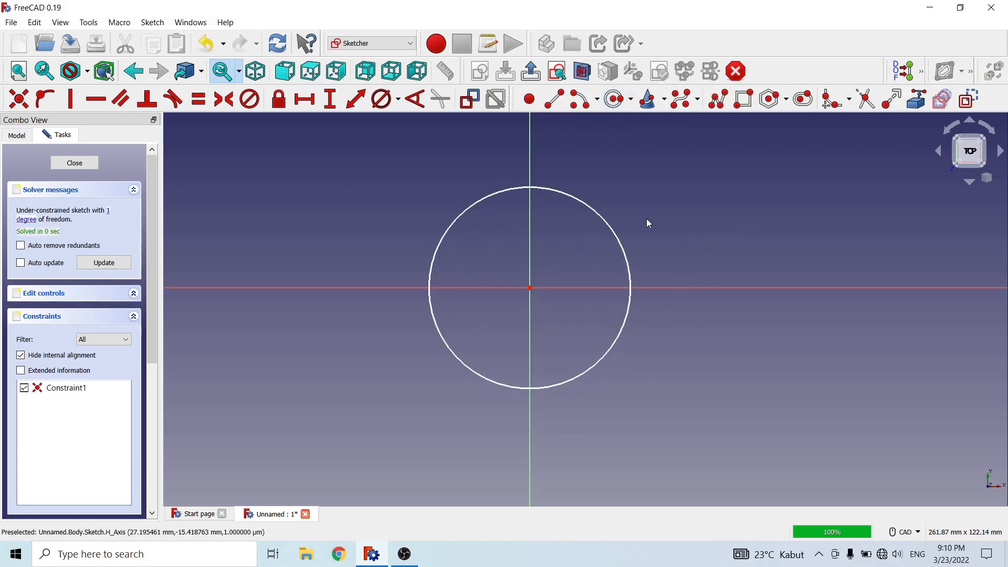
Step: Constrain the circle's diameter to 52 mm, with the dimension label placed diagonally outside the circle, and finish the sketch
left_click(618, 238)
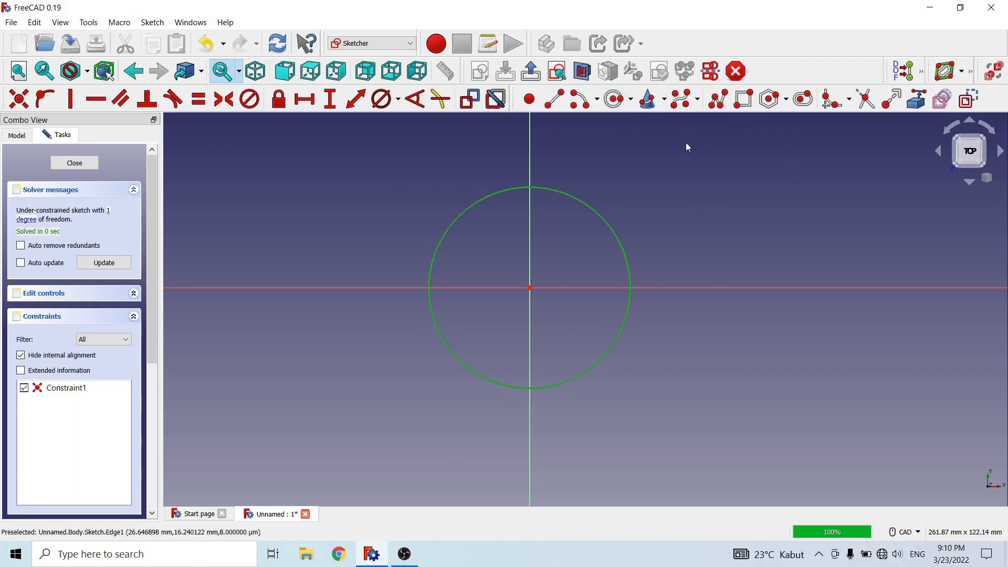
left_click(398, 100)
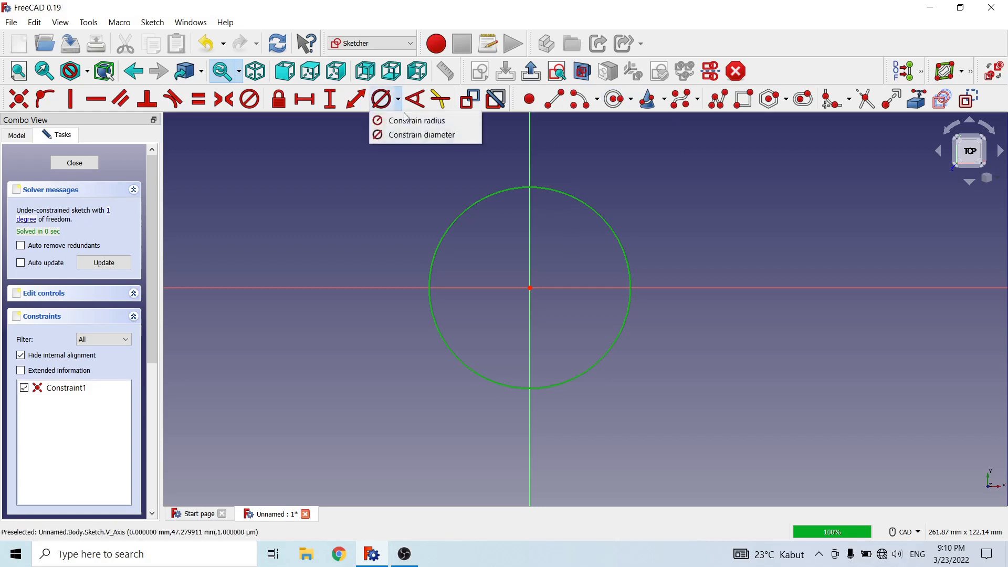
left_click(420, 136)
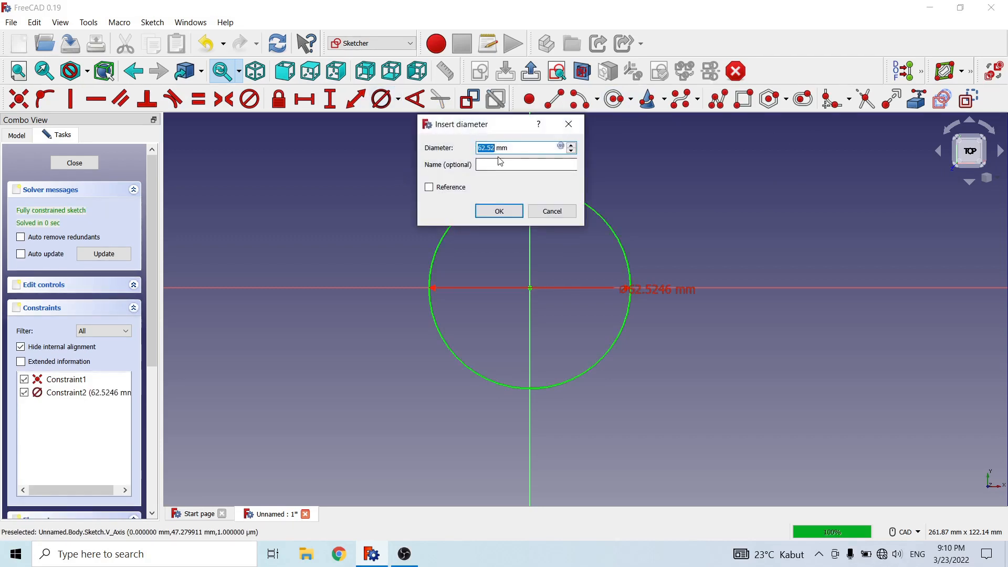
type("5")
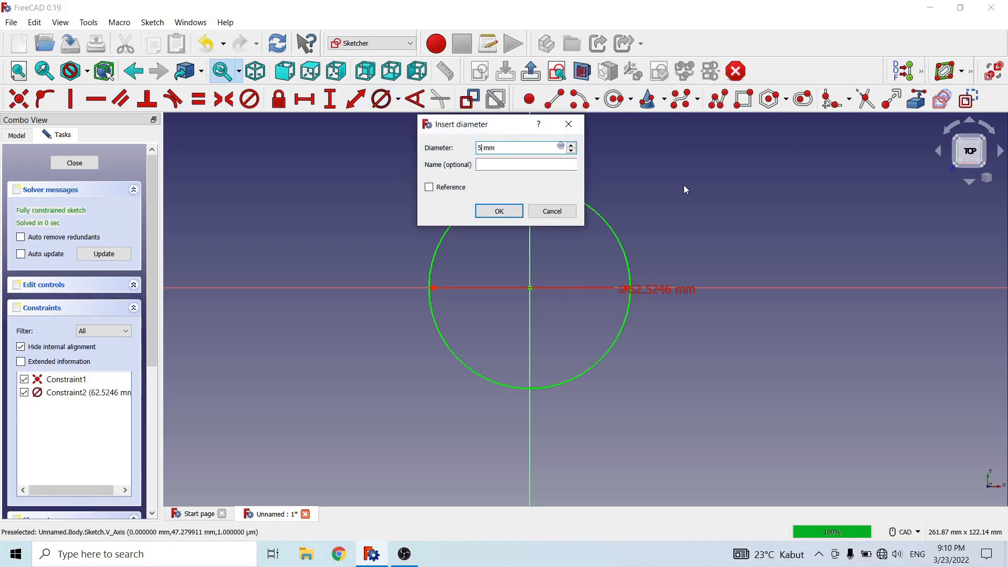
type("2")
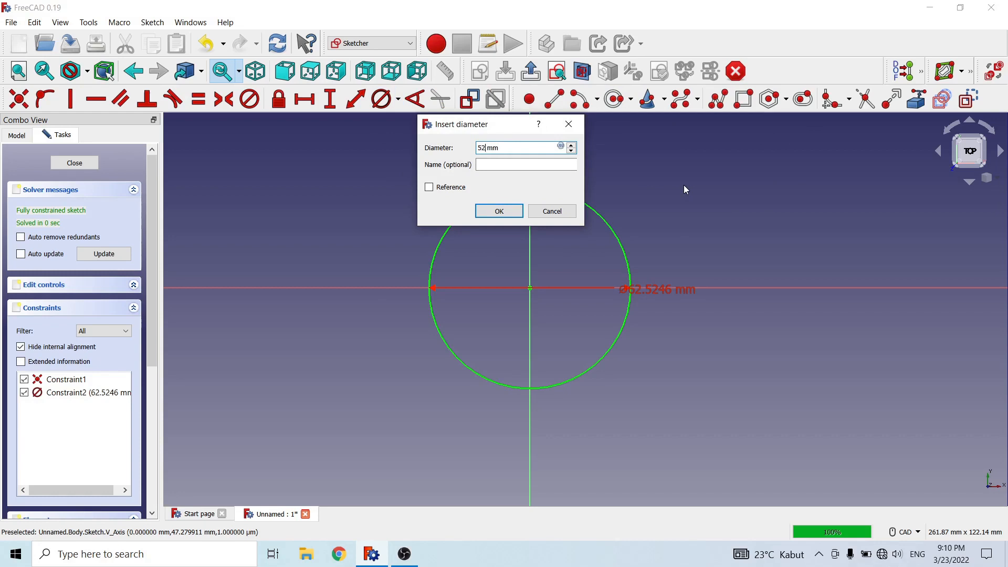
left_click(503, 212)
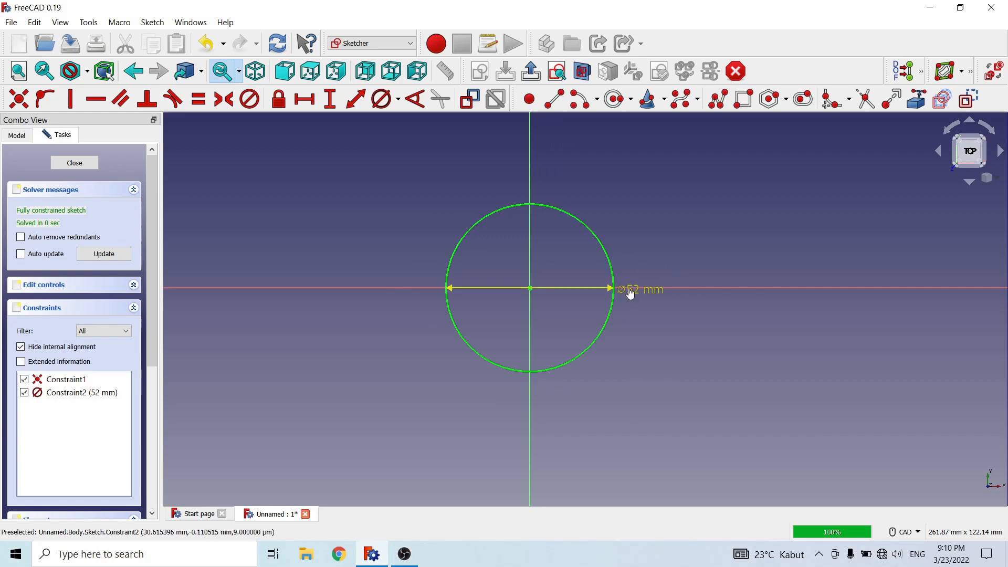
left_click_drag(629, 291, 637, 220)
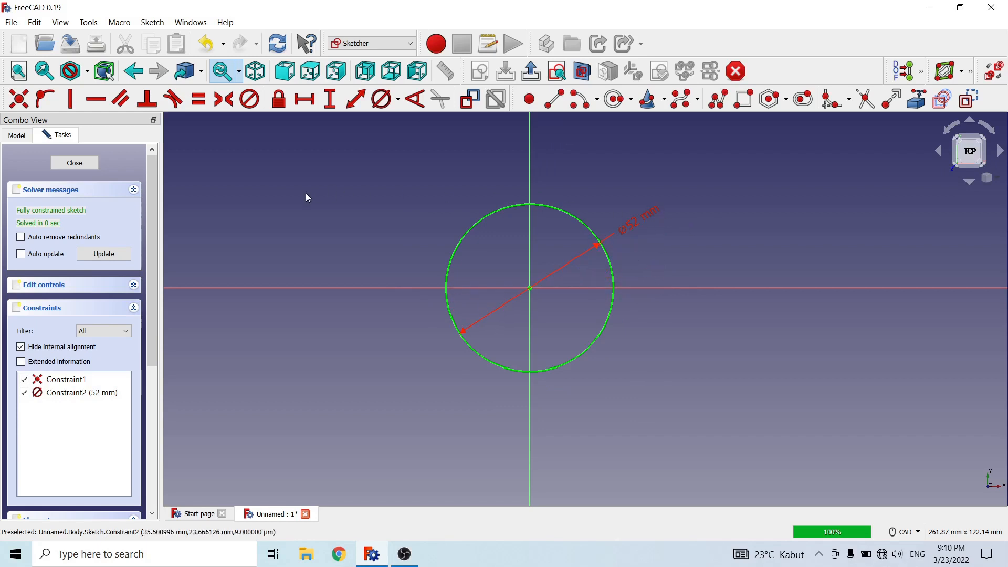
left_click(74, 163)
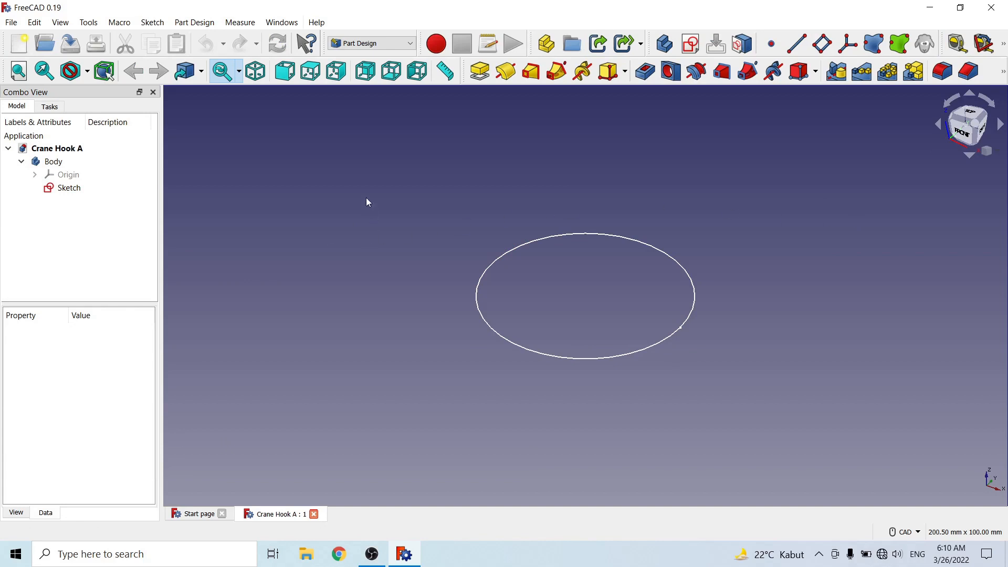
Step: Create a second sketch on the XZ base plane
left_click(690, 43)
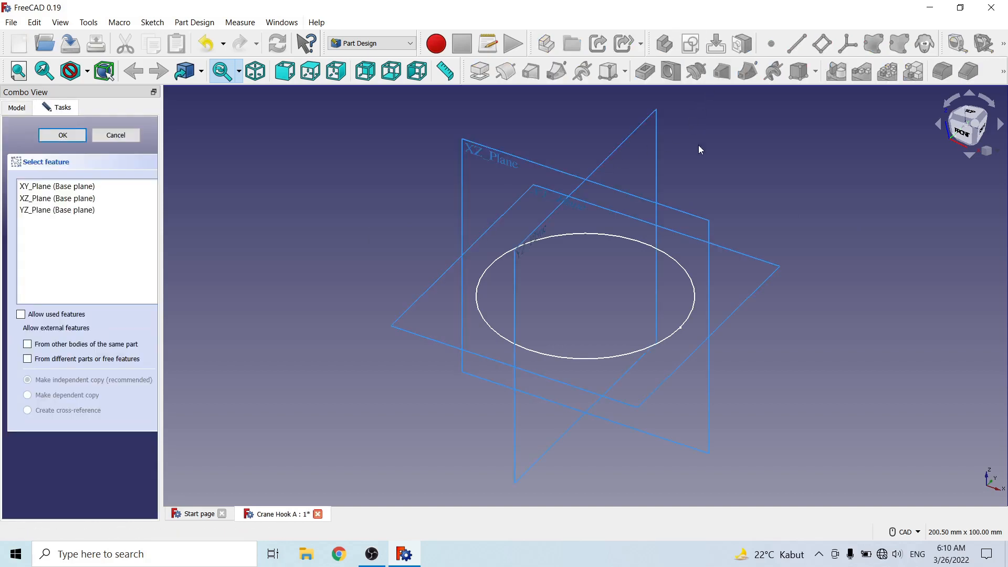
left_click(707, 273)
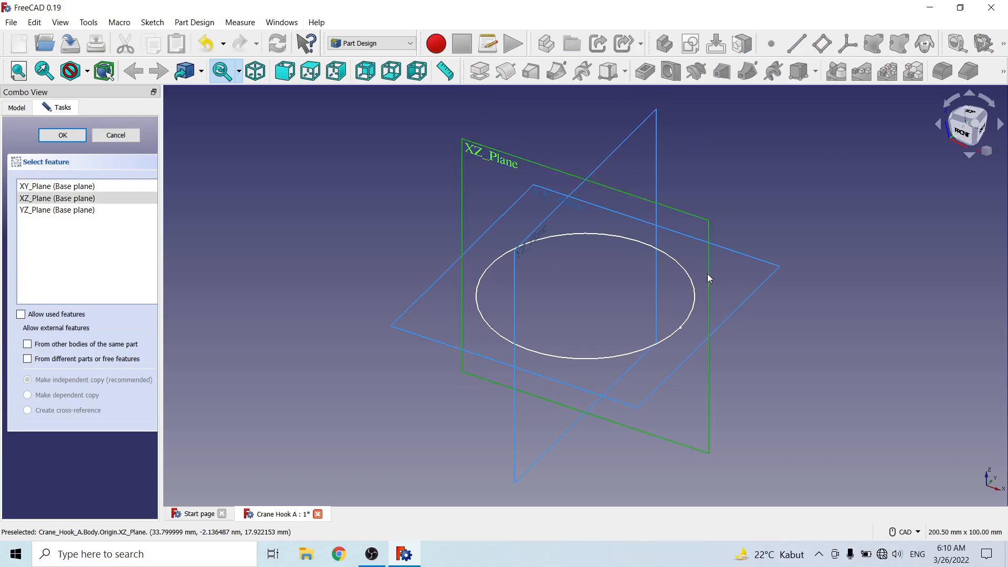
left_click(62, 135)
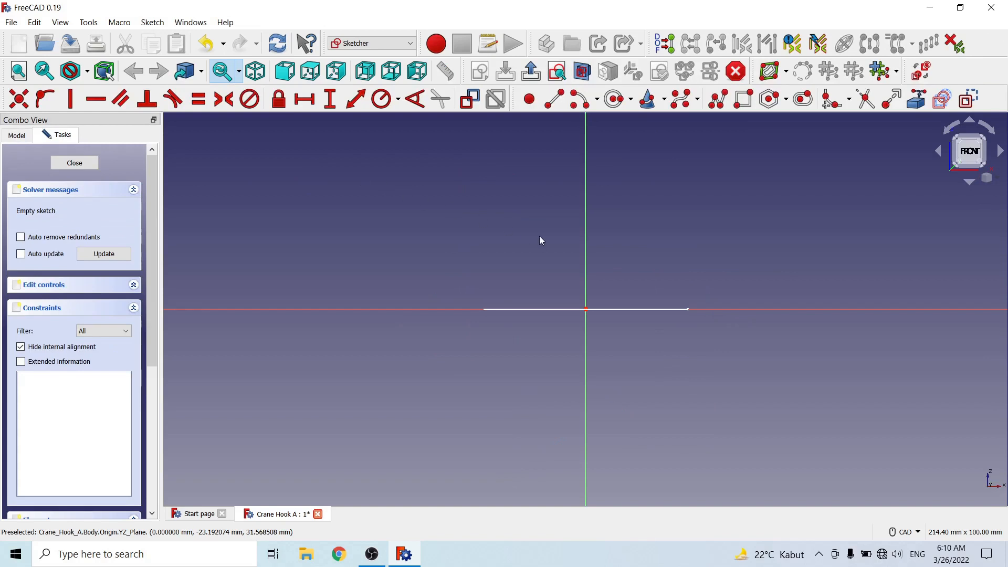
Step: Draw a vertical line about 83 mm long on the negative X side, starting just below the horizontal axis
scroll(540, 235, "down", 6)
scroll(446, 300, "up", 2)
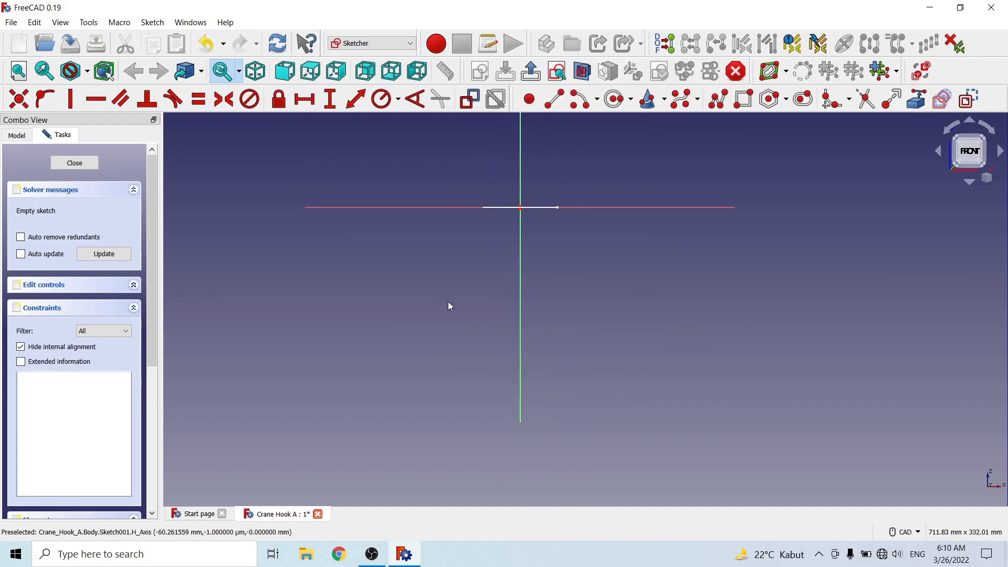
left_click(559, 105)
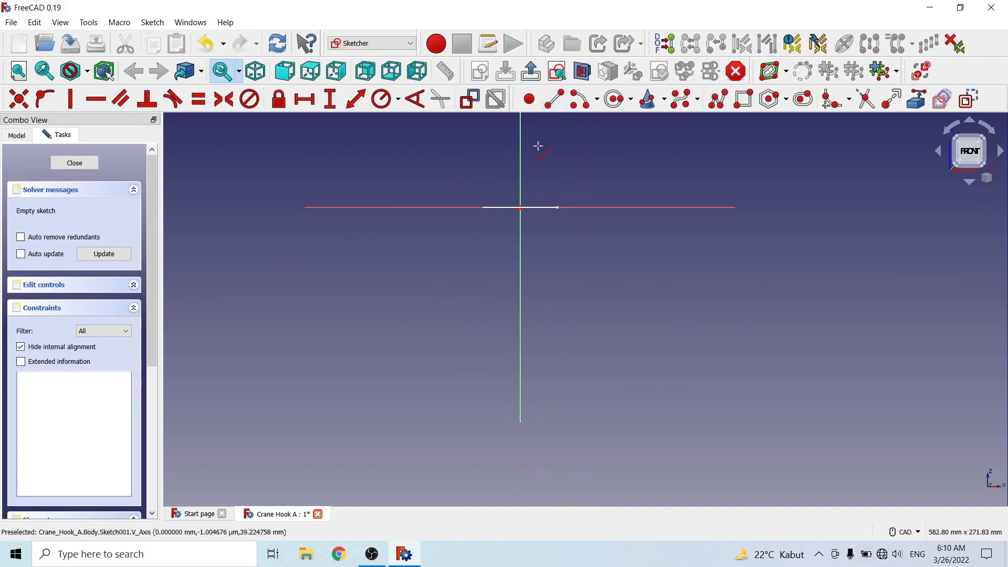
left_click(482, 215)
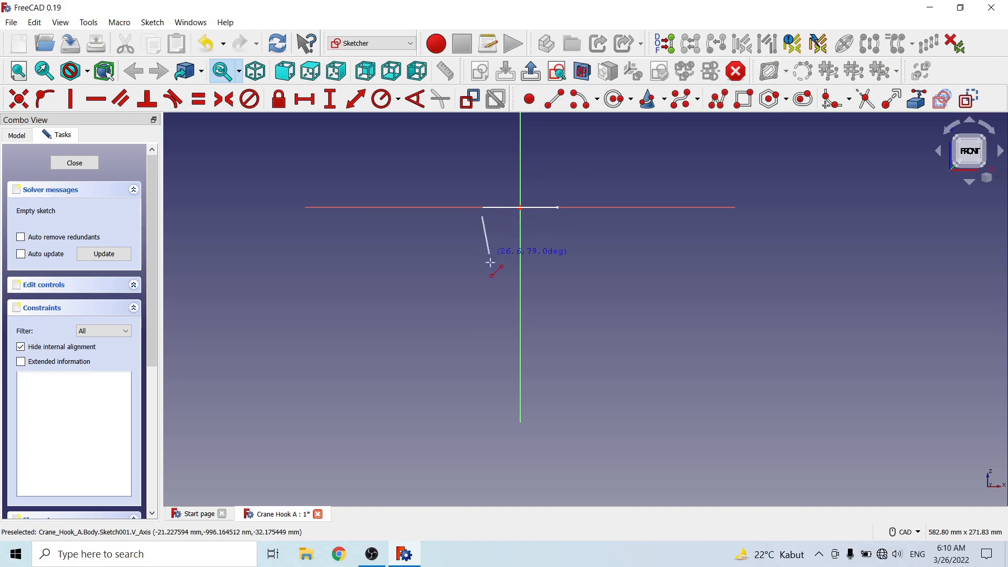
left_click(481, 336)
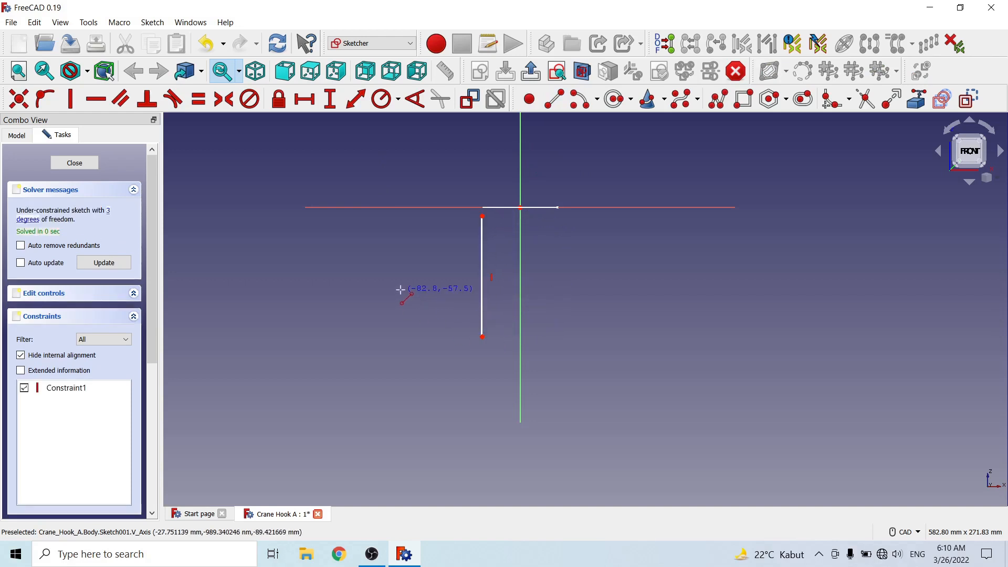
right_click(583, 269)
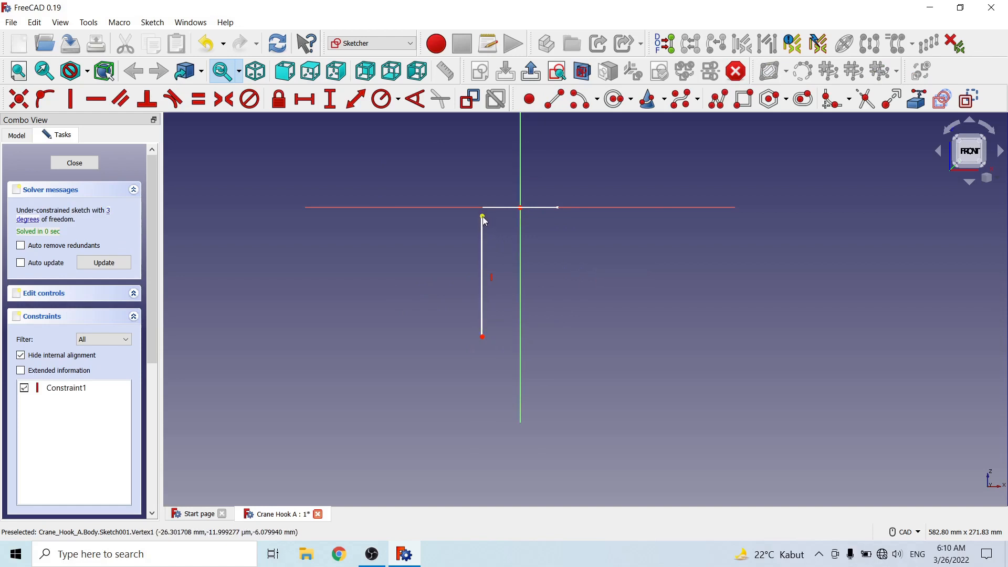
Step: Constrain the vertical line's upper endpoint 26 mm horizontally from the vertical axis, with the dimension label placed above the sketch on the negative X side
left_click(482, 216)
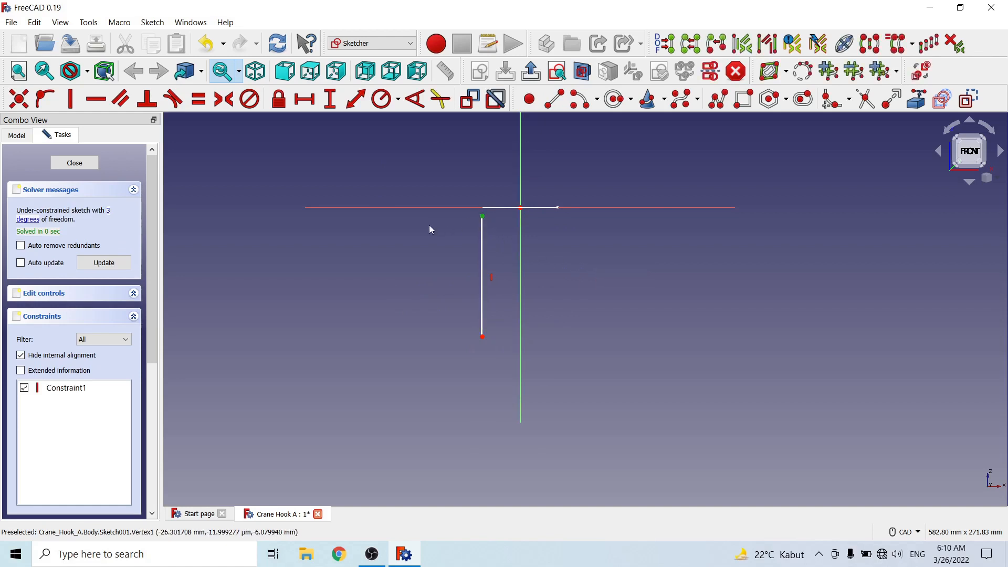
left_click(520, 248)
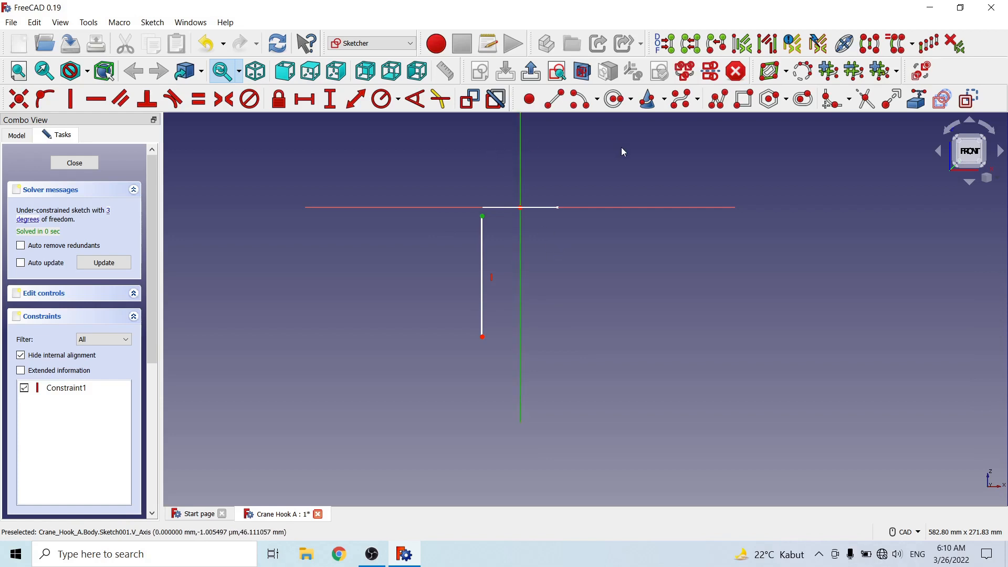
left_click(385, 98)
left_click(583, 294)
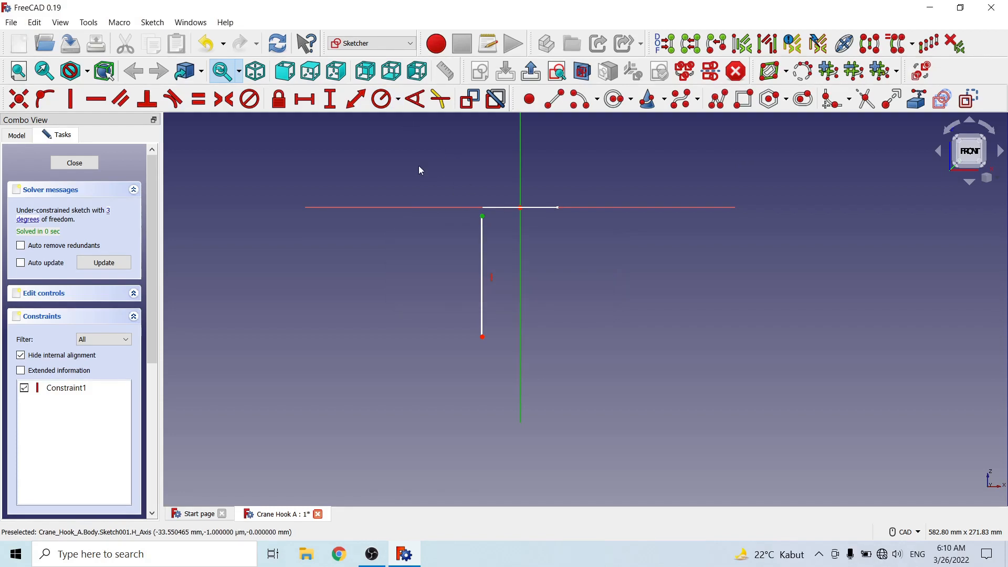
left_click(304, 99)
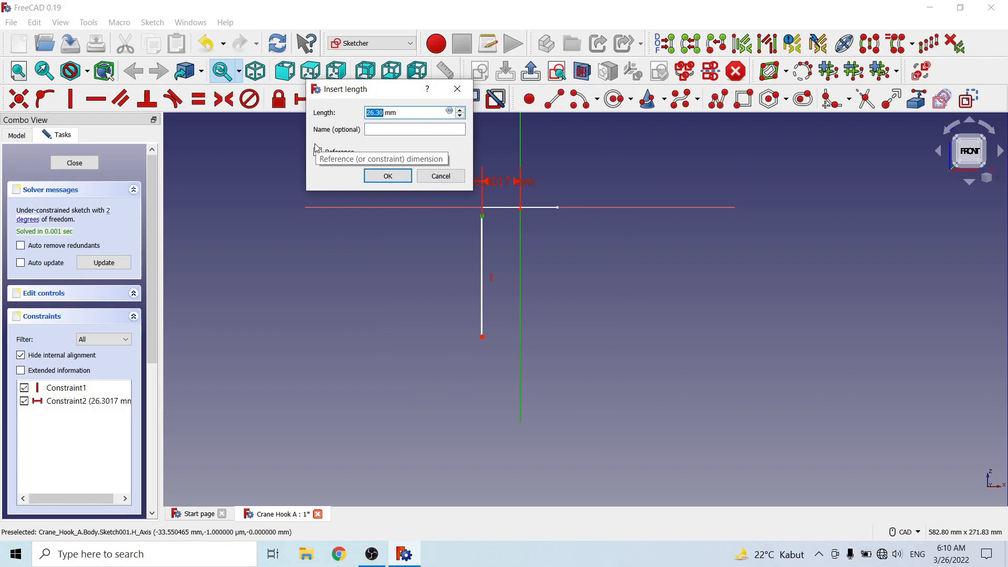
type("26")
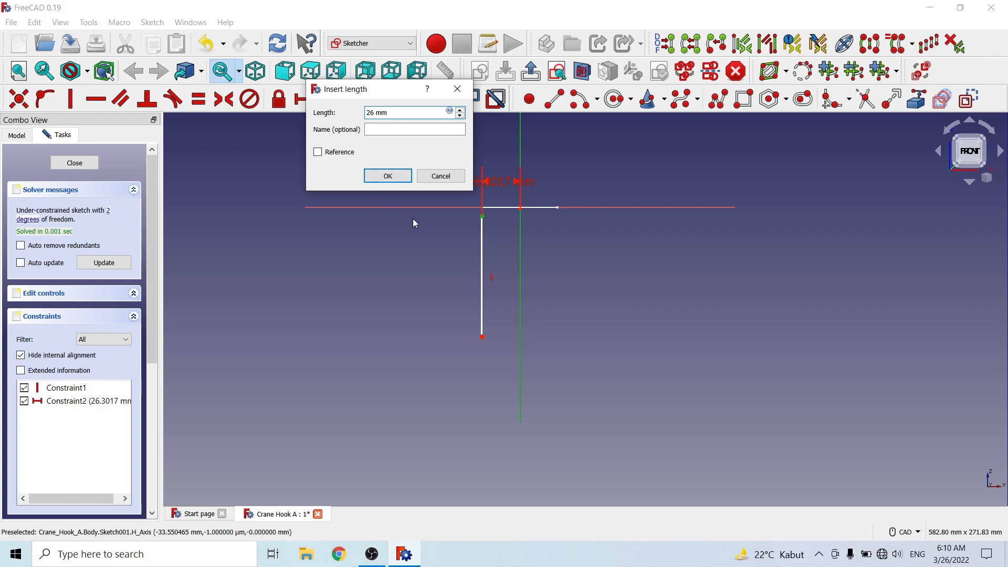
left_click(397, 181)
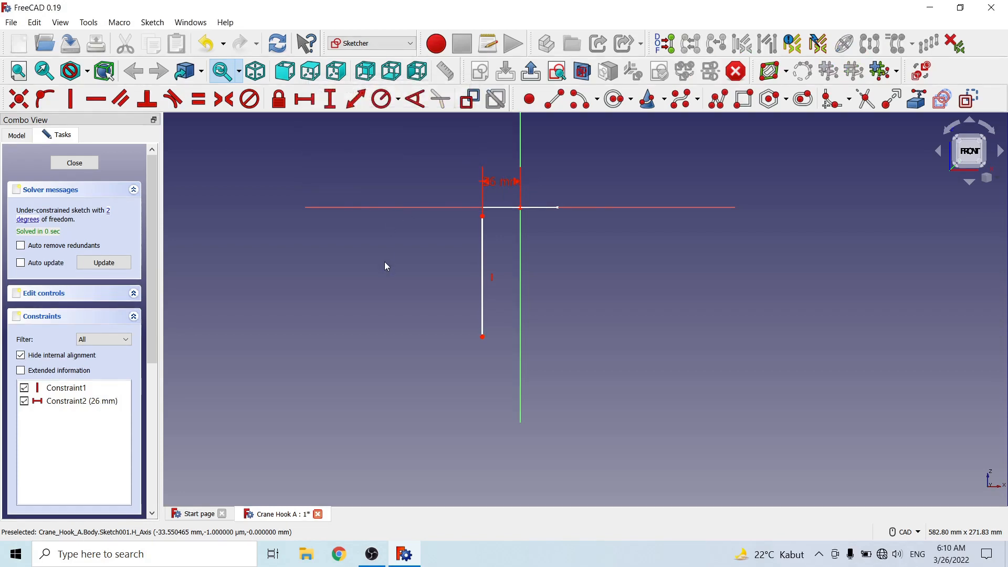
left_click_drag(494, 181, 464, 151)
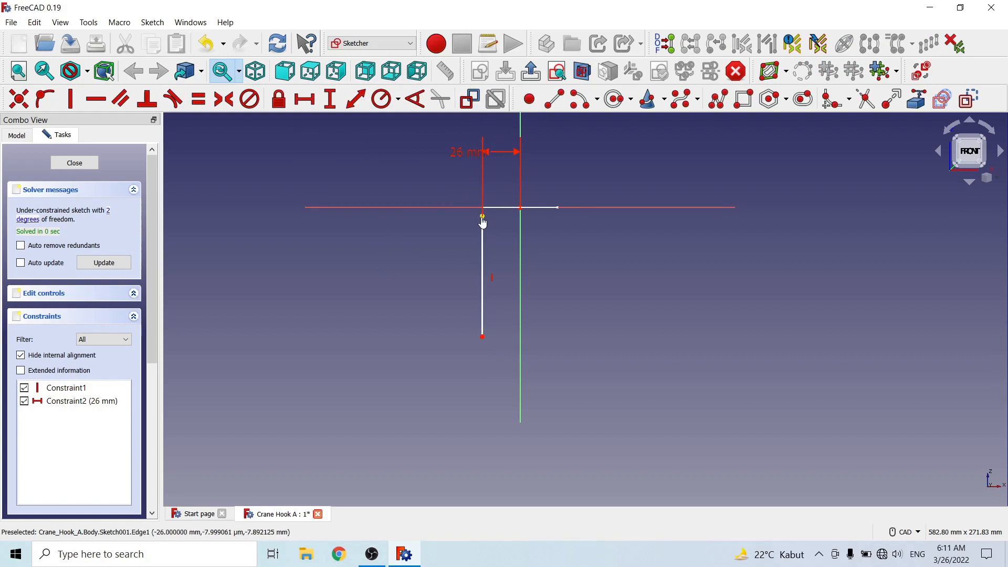
Step: Constrain the vertical line's upper endpoint to lie on the horizontal axis
left_click(482, 217)
left_click(448, 208)
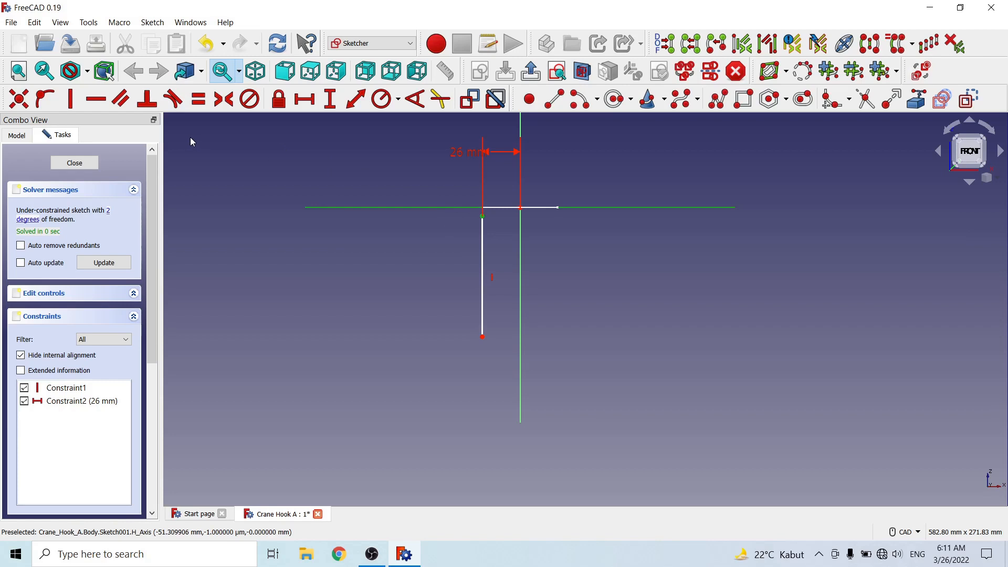
left_click(45, 100)
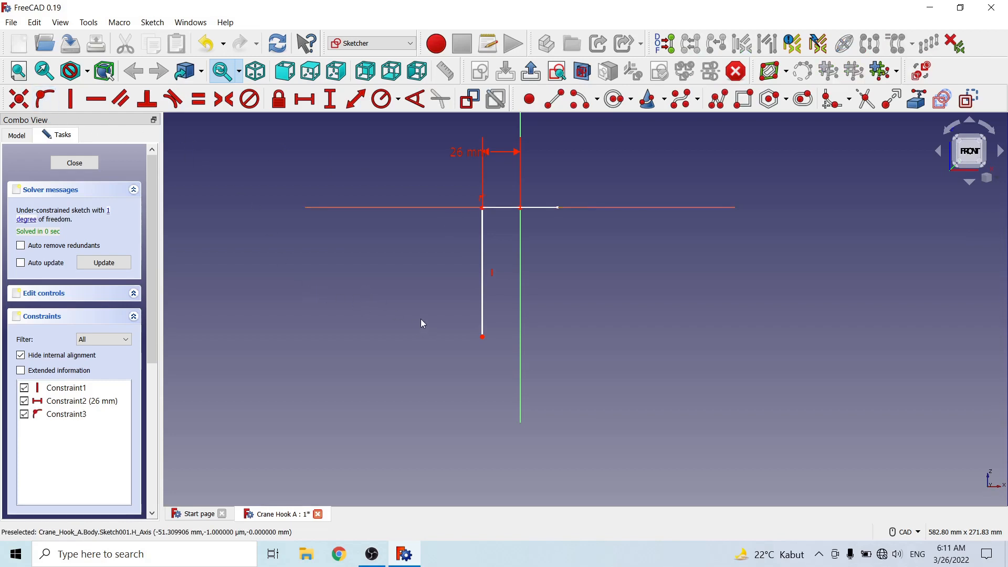
Step: Draw an arc of about 64 mm radius curving down toward negative X, and make its upper end tangent to the vertical line's lower end
scroll(656, 269, "down", 3)
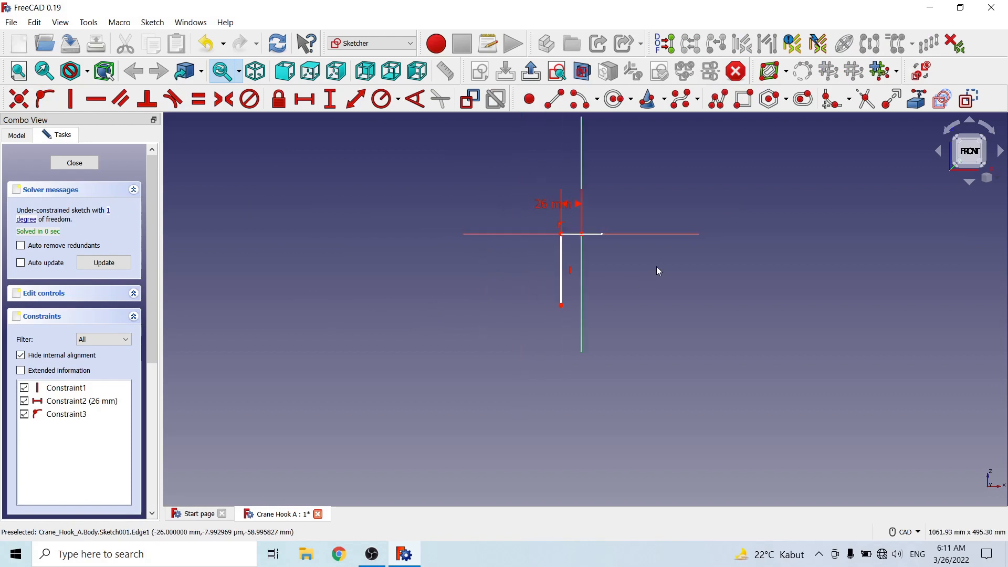
scroll(619, 346, "up", 2)
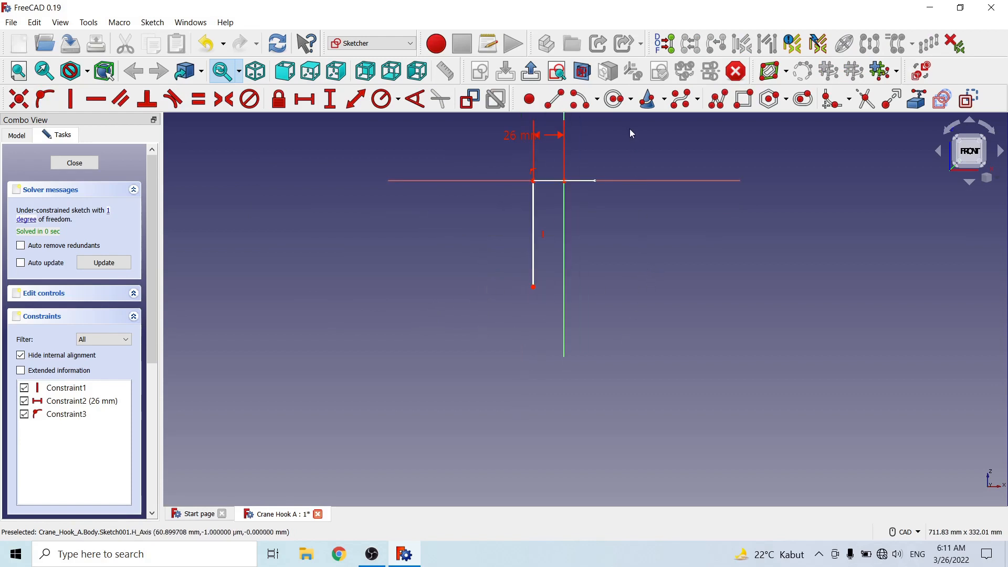
left_click(580, 99)
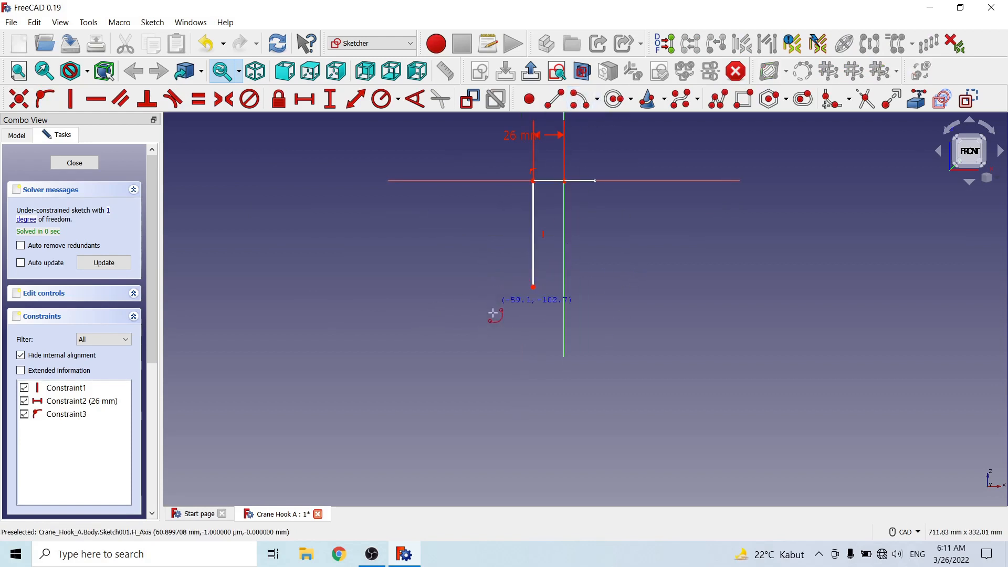
left_click(455, 301)
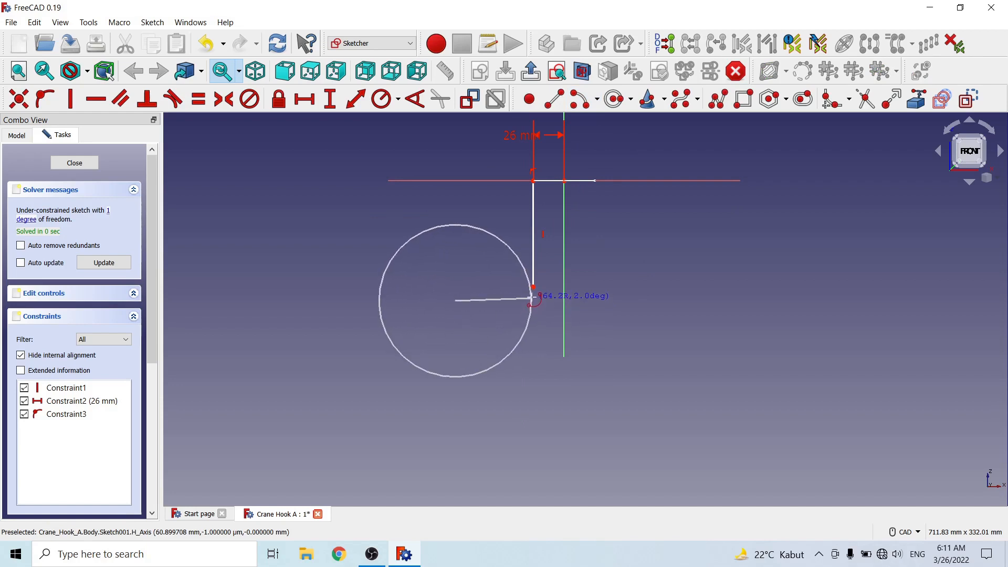
left_click(532, 299)
left_click(490, 377)
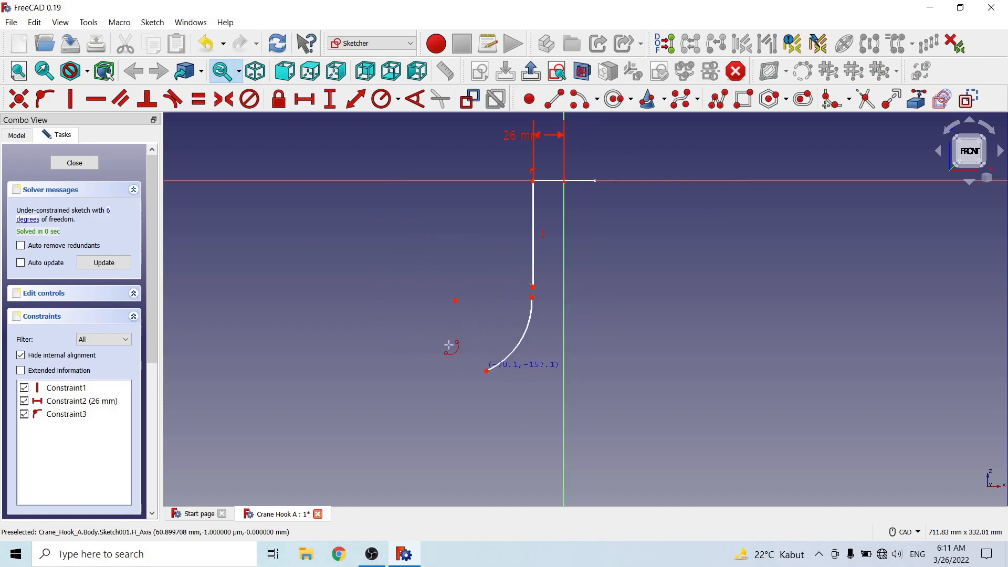
left_click(534, 297)
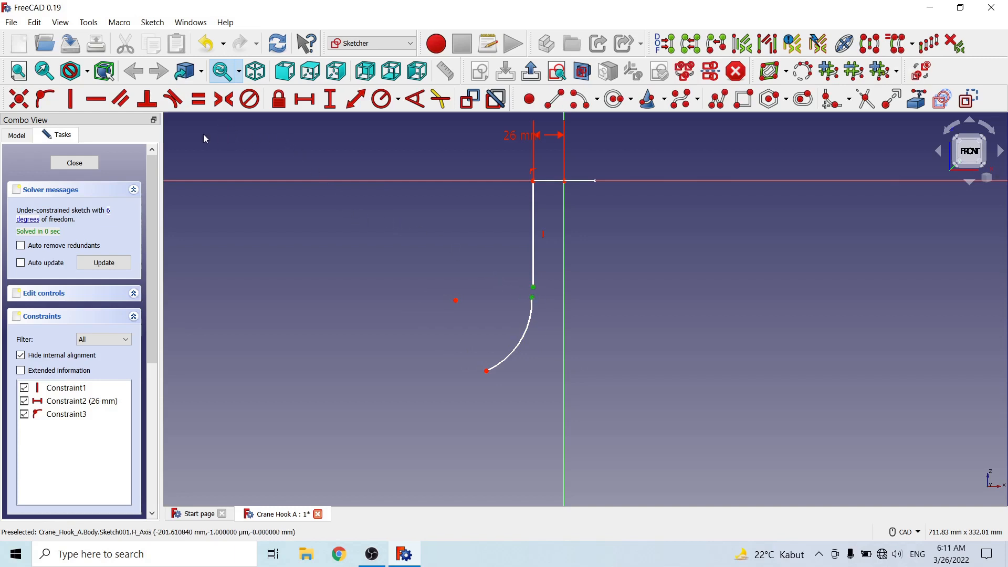
left_click(176, 100)
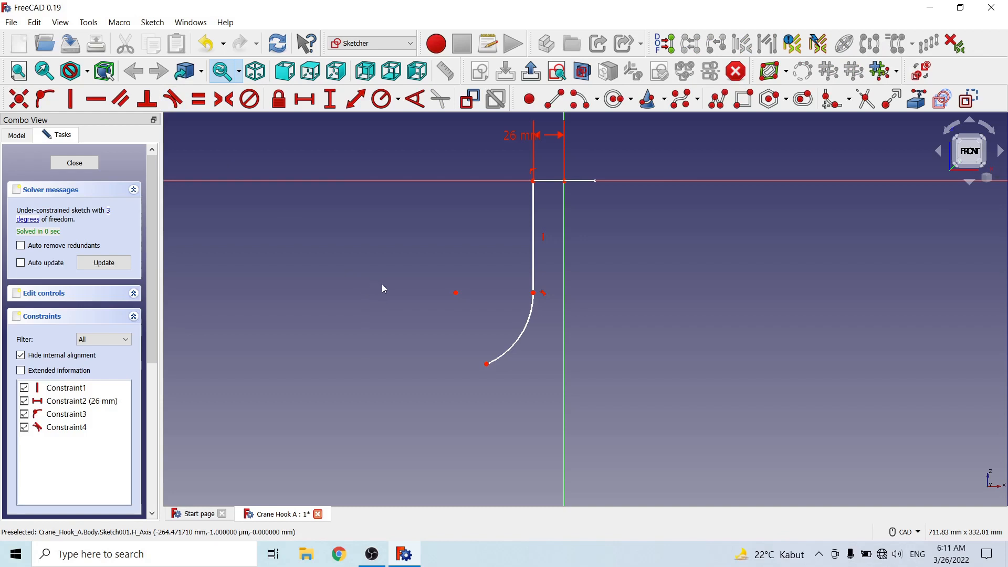
Step: Try to constrain the arc centre's vertical distance from the origin to 220-138 mm
scroll(355, 252, "down", 4)
scroll(369, 332, "up", 2)
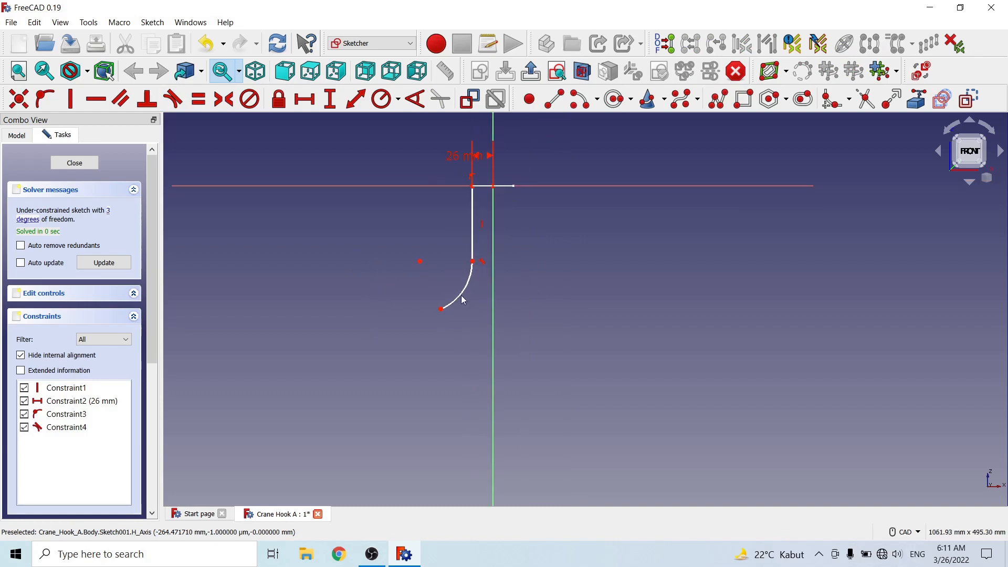
left_click(420, 261)
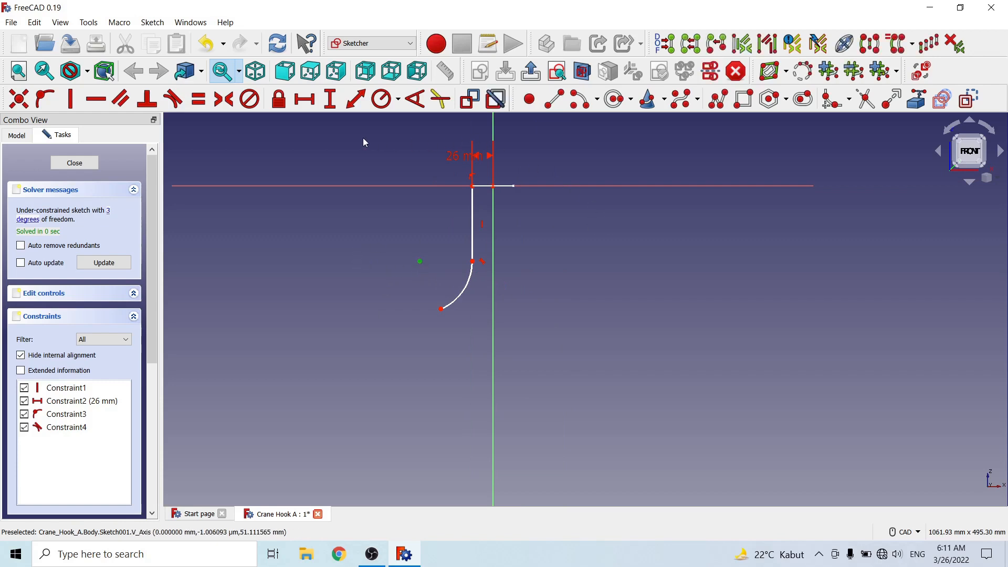
left_click(329, 99)
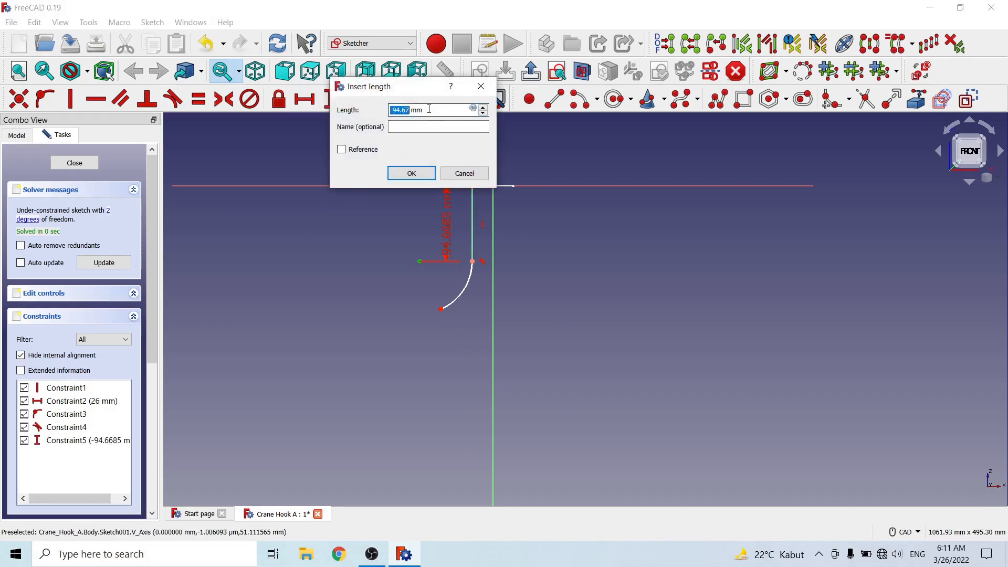
left_click_drag(422, 110, 371, 112)
type("2")
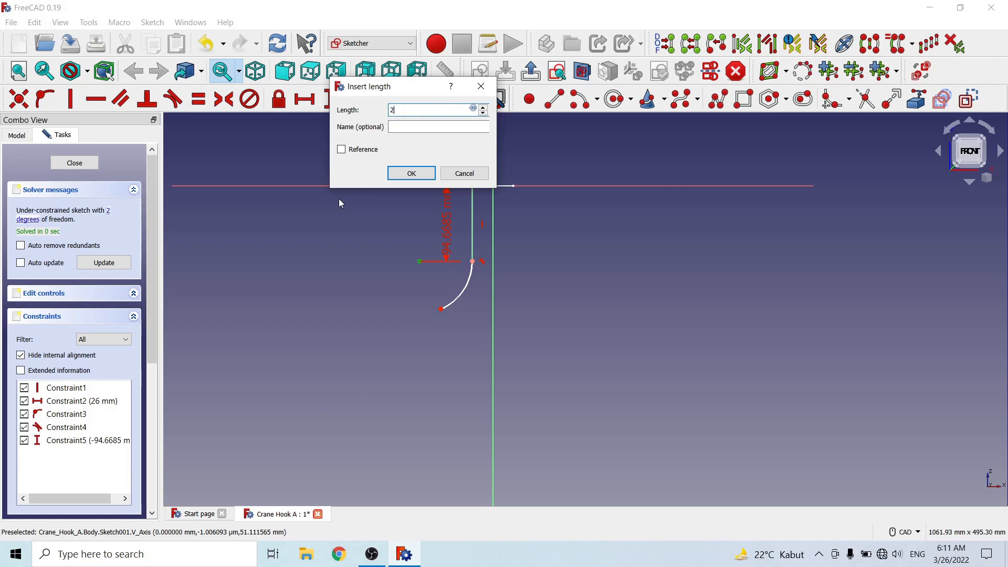
type("20-138")
left_click(413, 174)
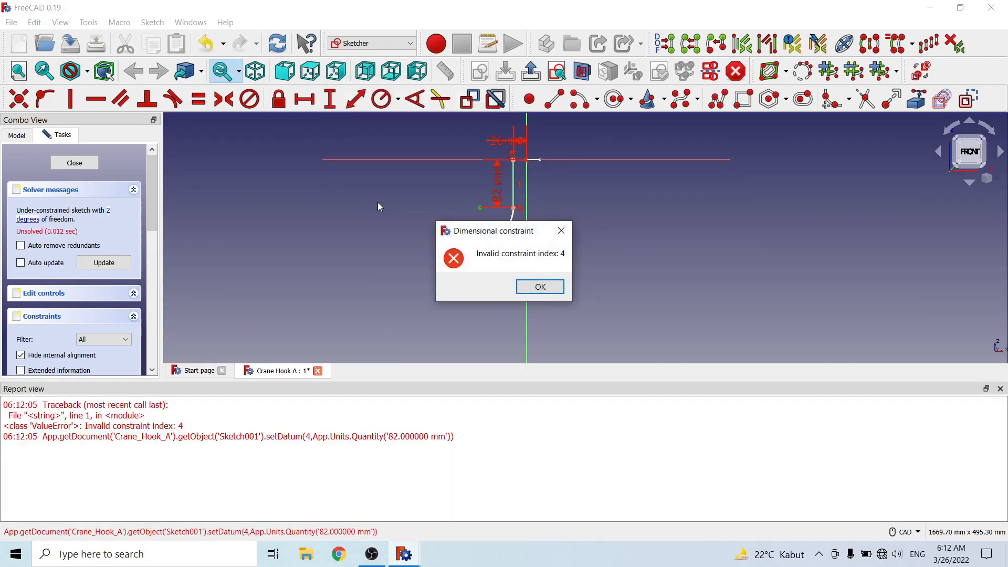
left_click(542, 288)
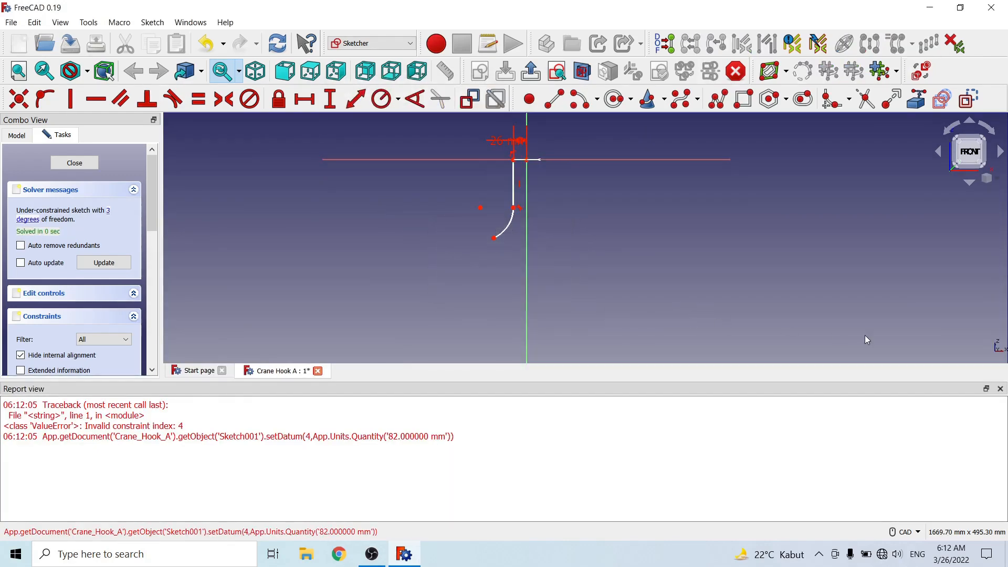
left_click(1000, 388)
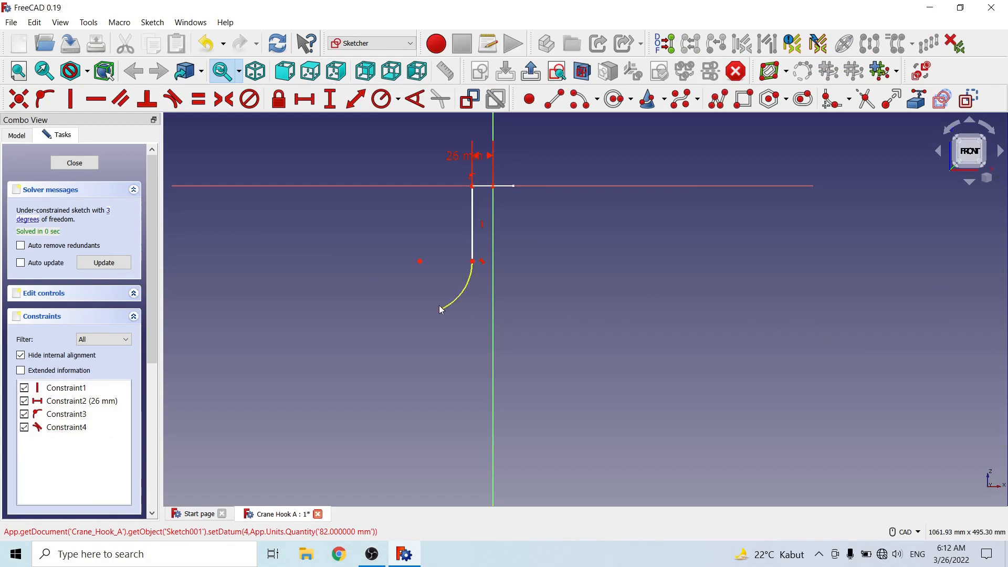
Step: Constrain the arc centre 62 mm vertically from the horizontal axis, with the dimension label placed on the negative X side of the arc
scroll(426, 289, "up", 1)
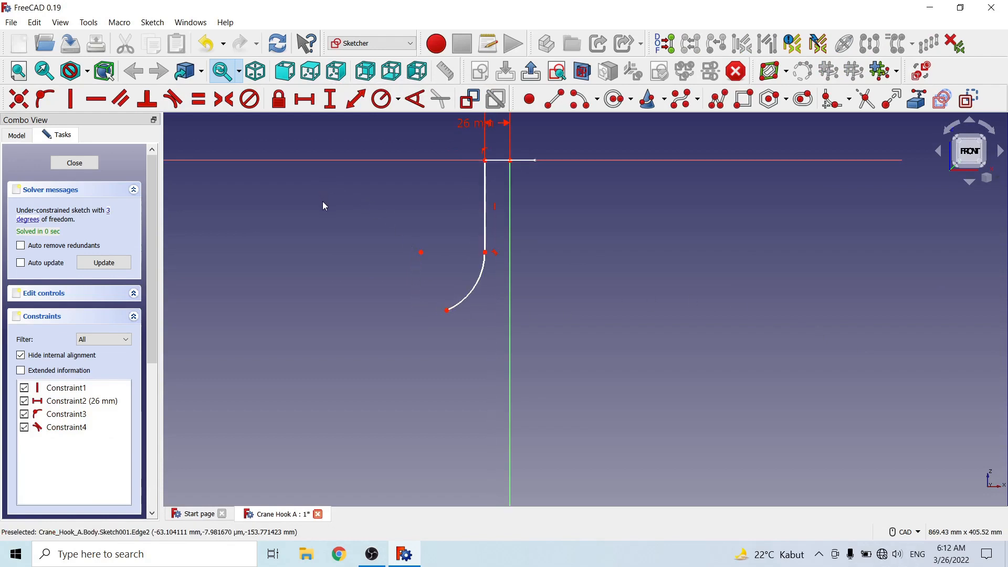
left_click(421, 253)
left_click(415, 159)
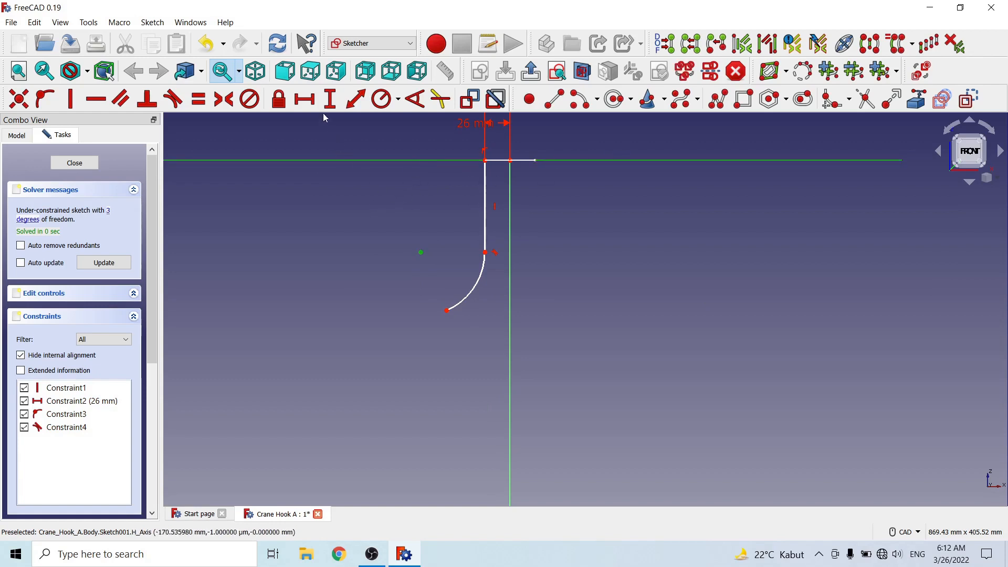
left_click(331, 100)
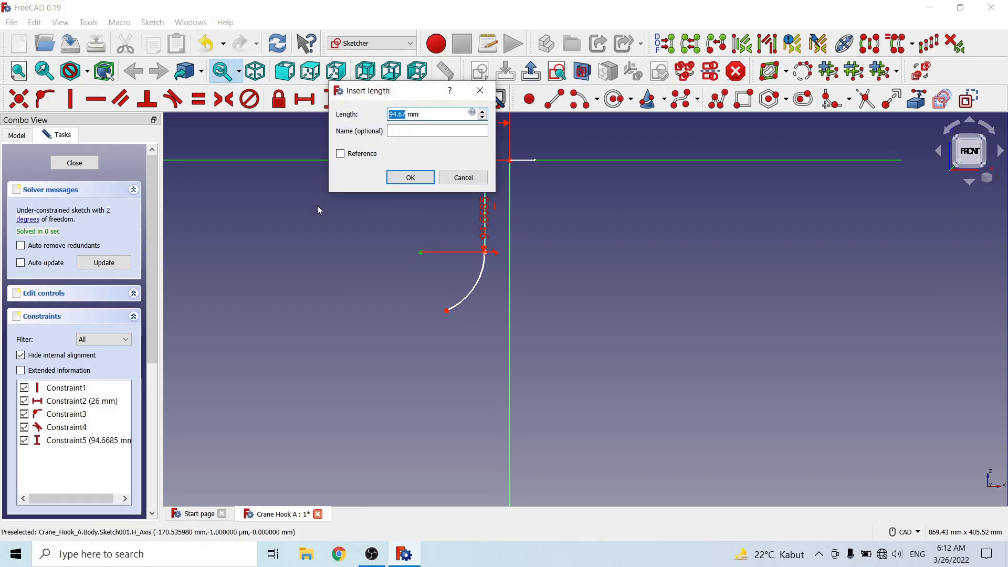
type("62")
left_click(411, 177)
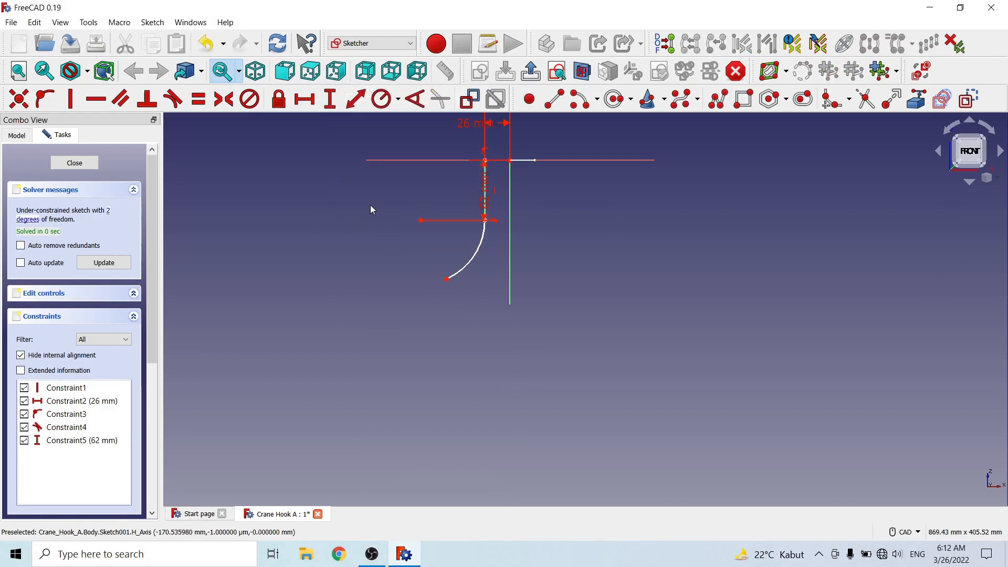
left_click_drag(484, 212, 382, 204)
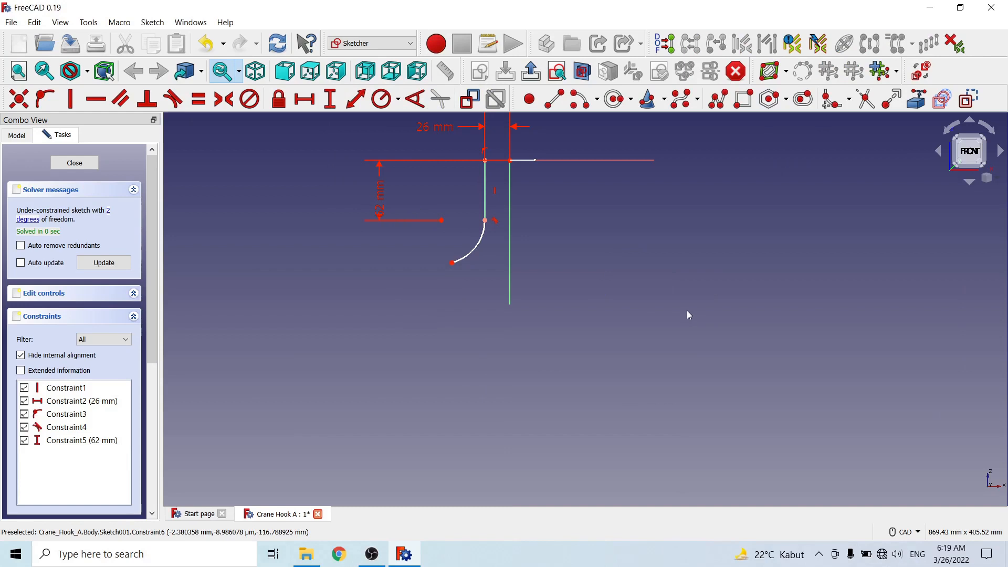
Step: Draw a sloping line about 90 mm long from near the arc's lower end down toward negative X
left_click(554, 101)
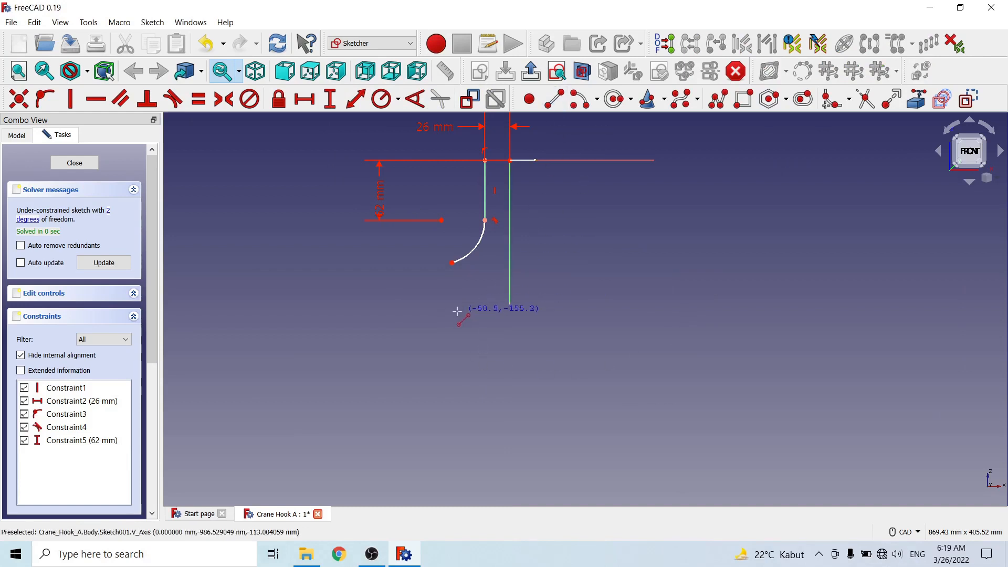
left_click(450, 264)
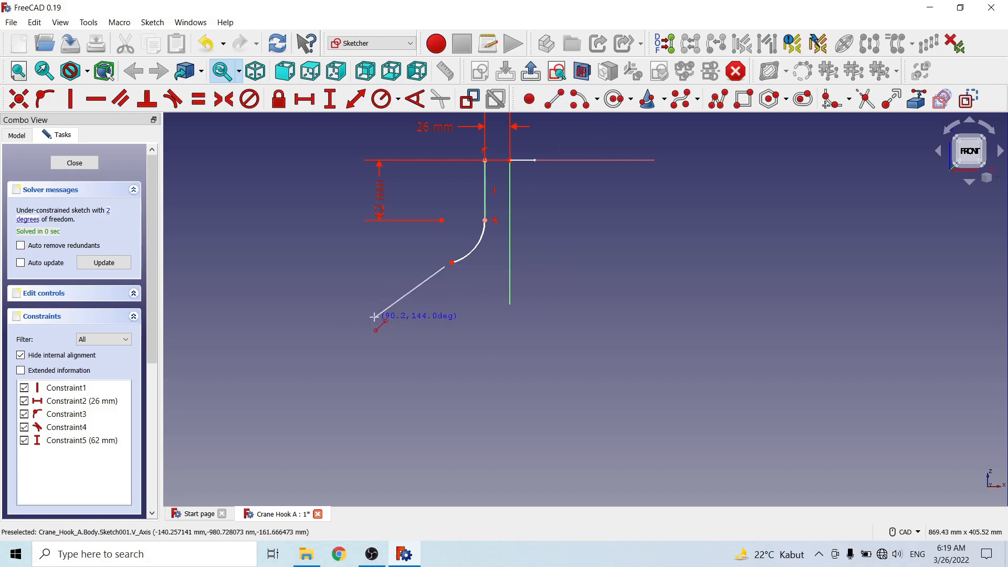
left_click(374, 317)
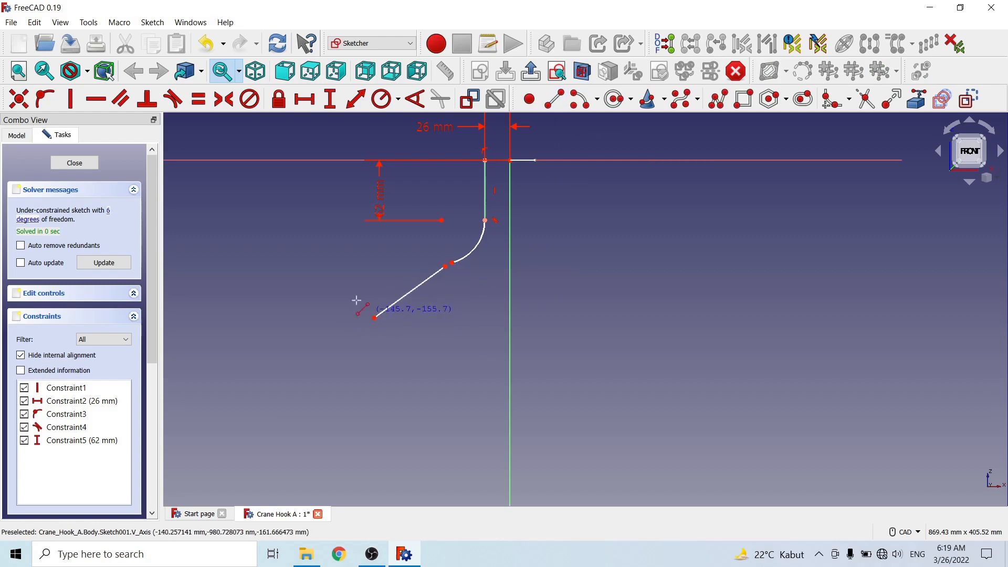
Step: Join the sloping line's upper end to the arc's lower end with a tangent constraint
left_click(446, 266)
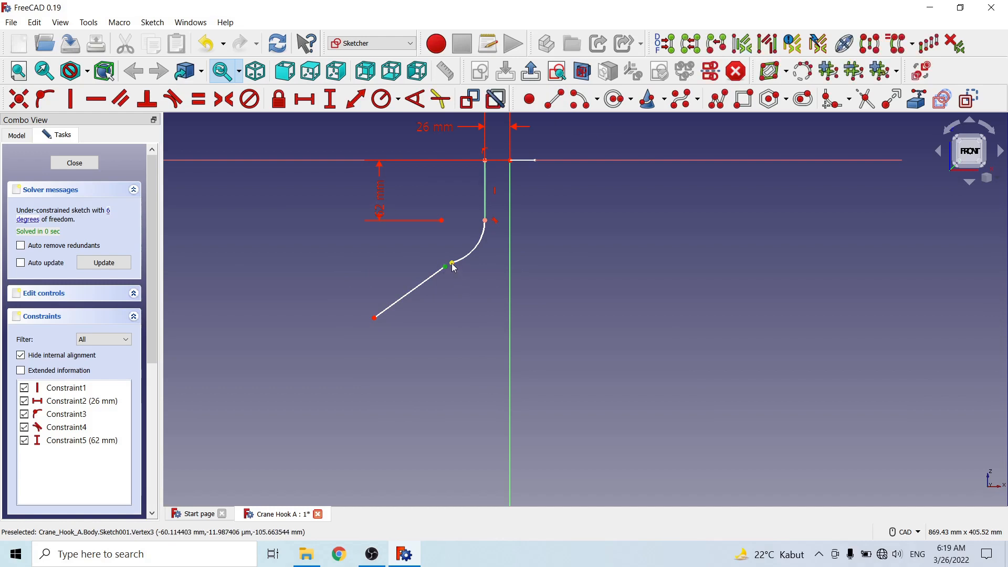
left_click(454, 267)
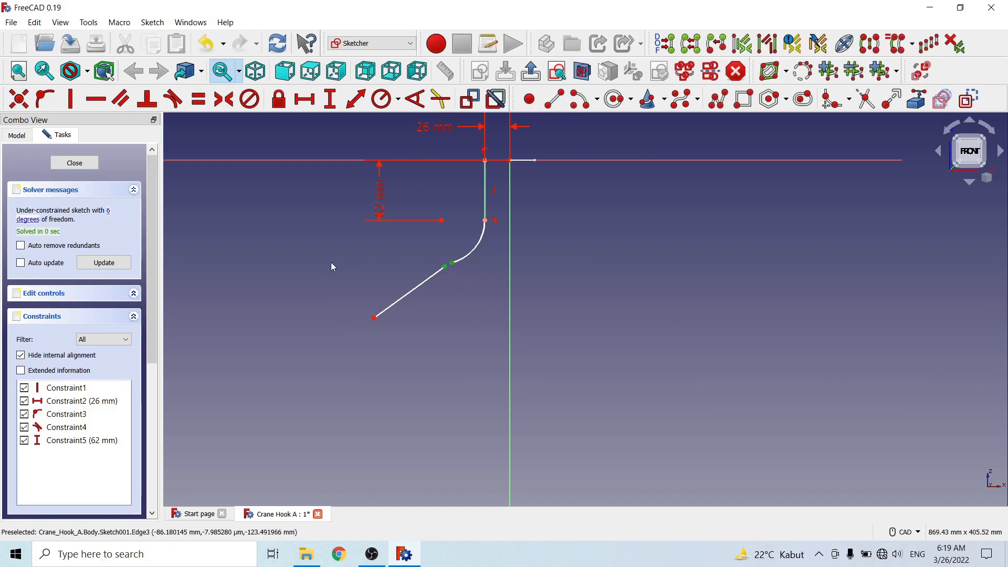
left_click(173, 99)
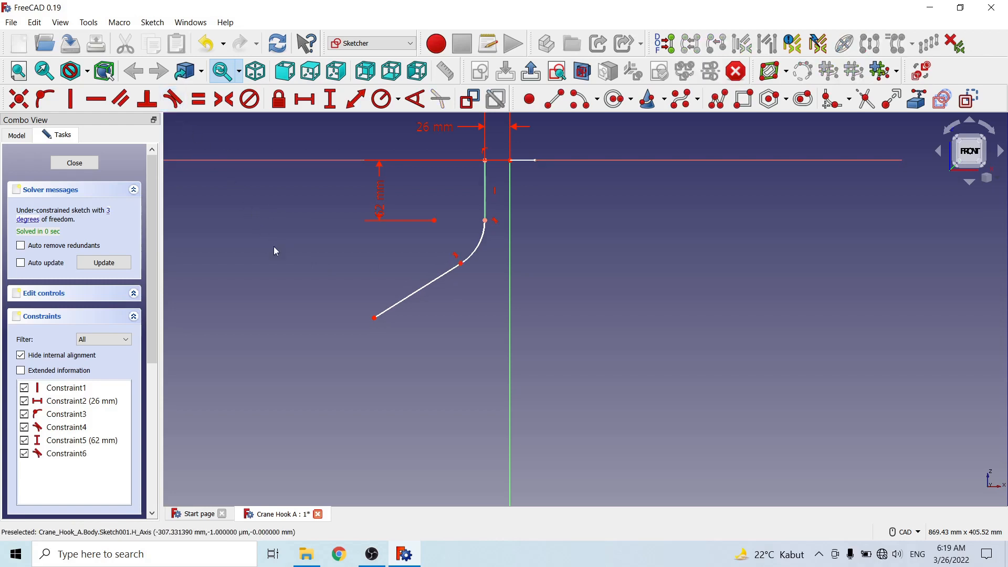
scroll(341, 270, "down", 2)
scroll(323, 282, "up", 1)
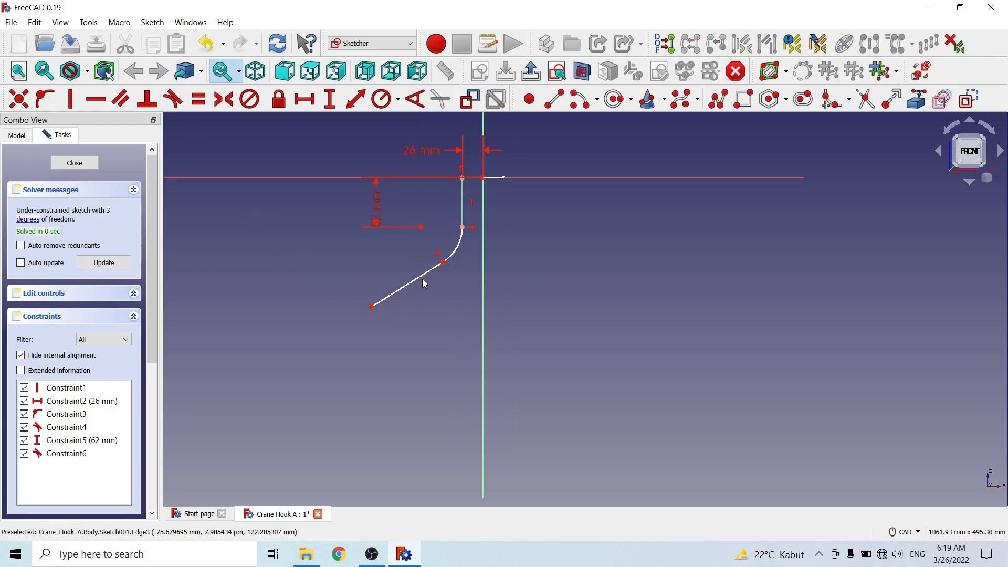
Step: Draw a large arc centred near (-65, -247), sweeping counter-clockwise from near the sloping line's lower end to below the centre
left_click(580, 99)
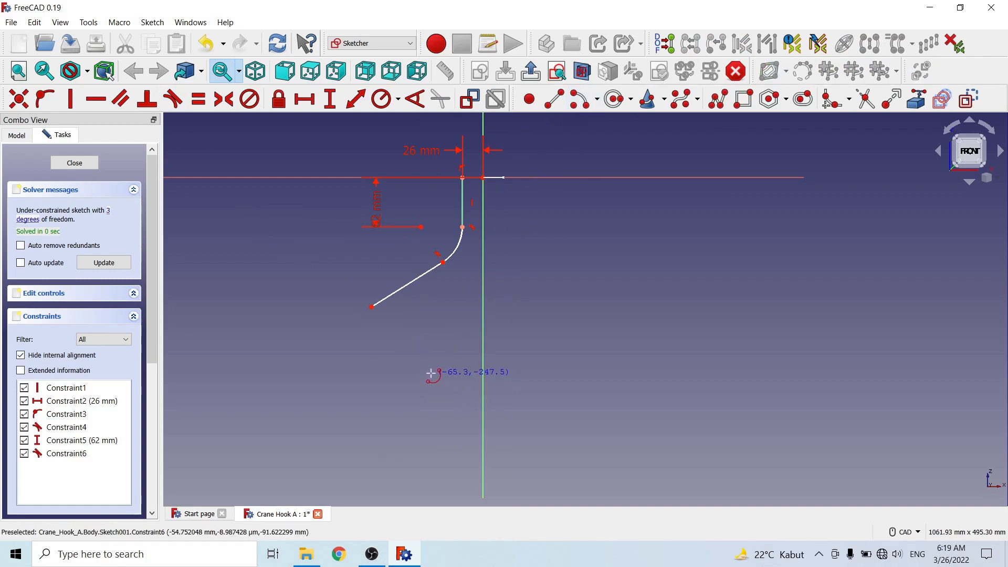
left_click(431, 373)
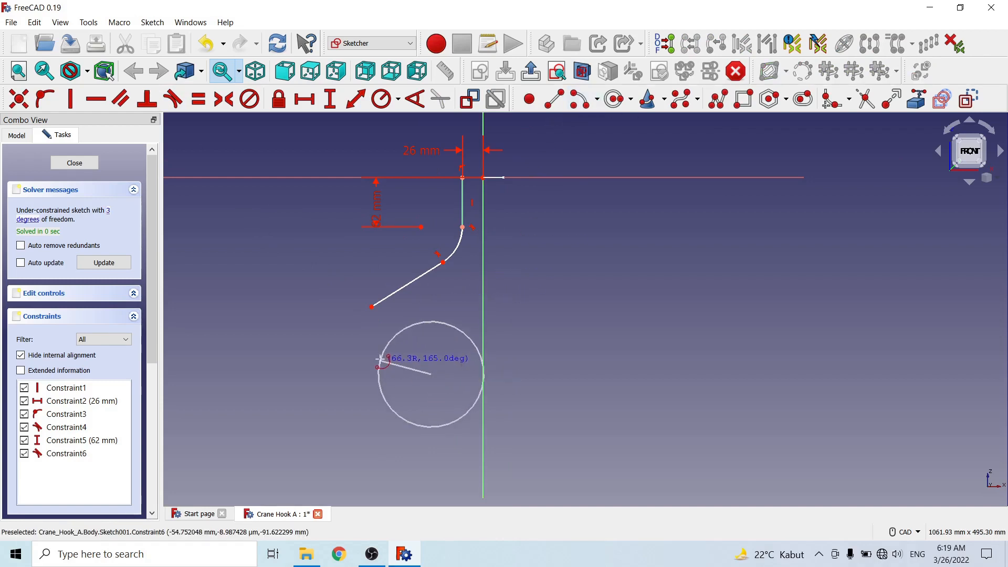
left_click(365, 313)
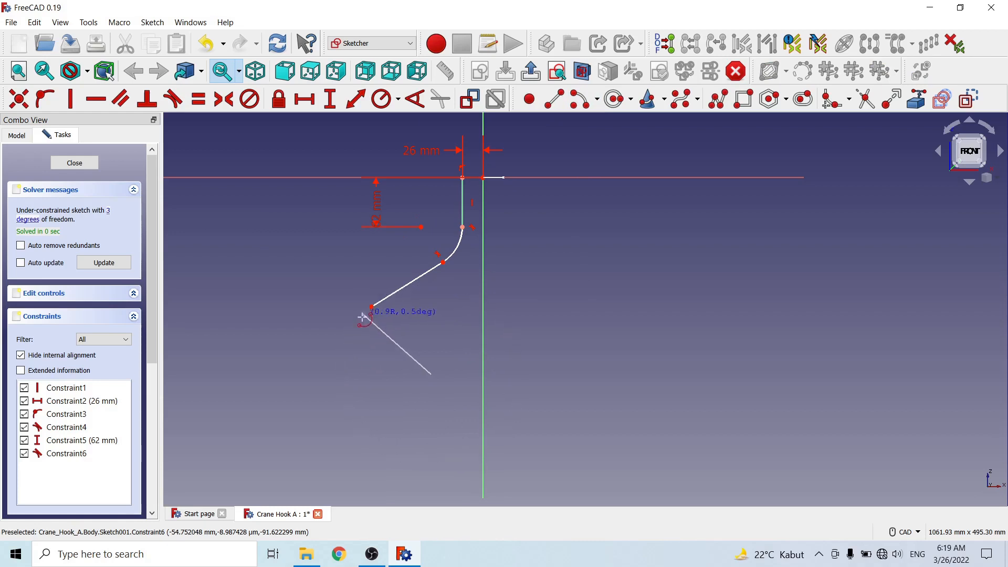
left_click(457, 460)
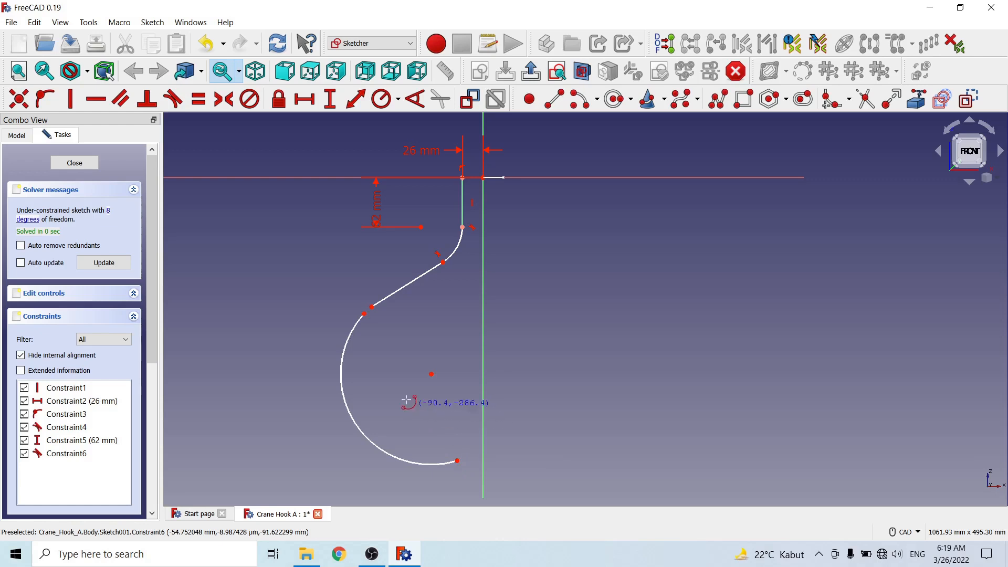
right_click(395, 341)
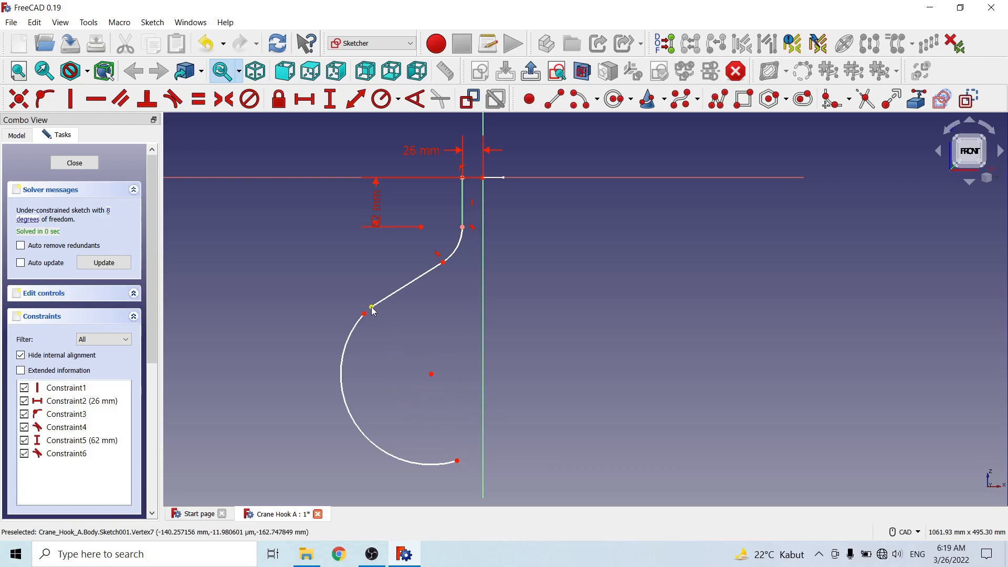
Step: Join the large arc's upper end to the sloping line's lower end with a tangent constraint
left_click(373, 308)
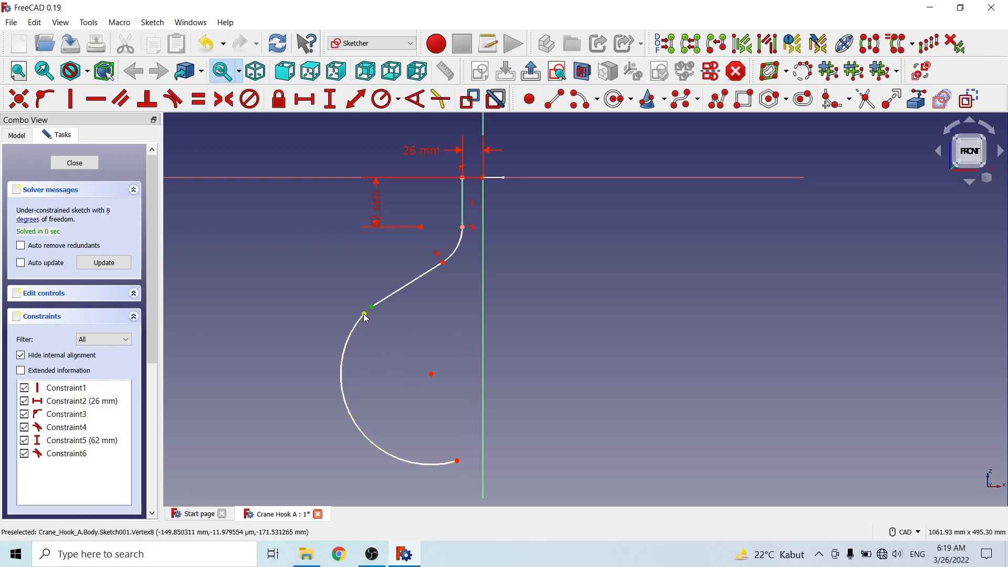
left_click(365, 315)
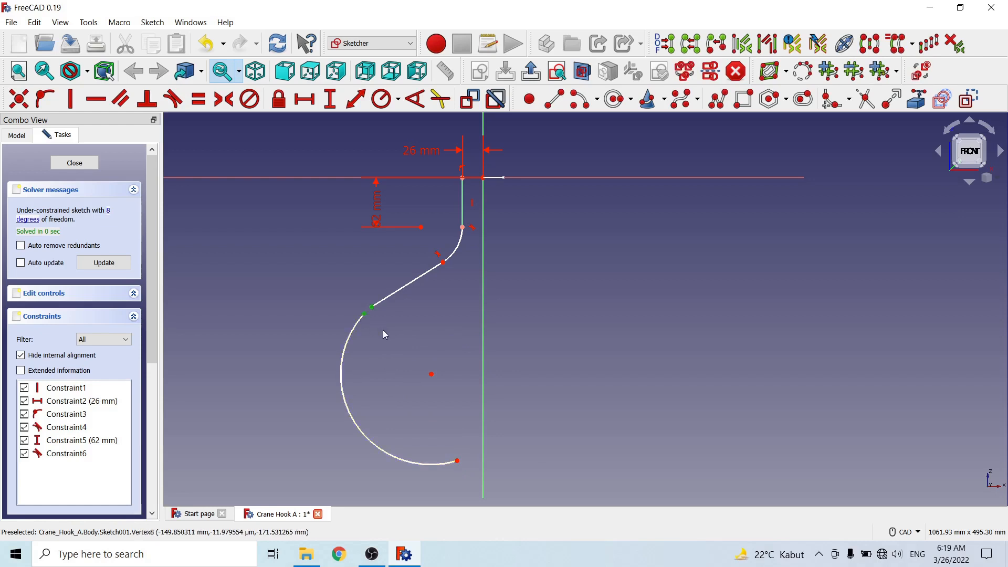
left_click(174, 99)
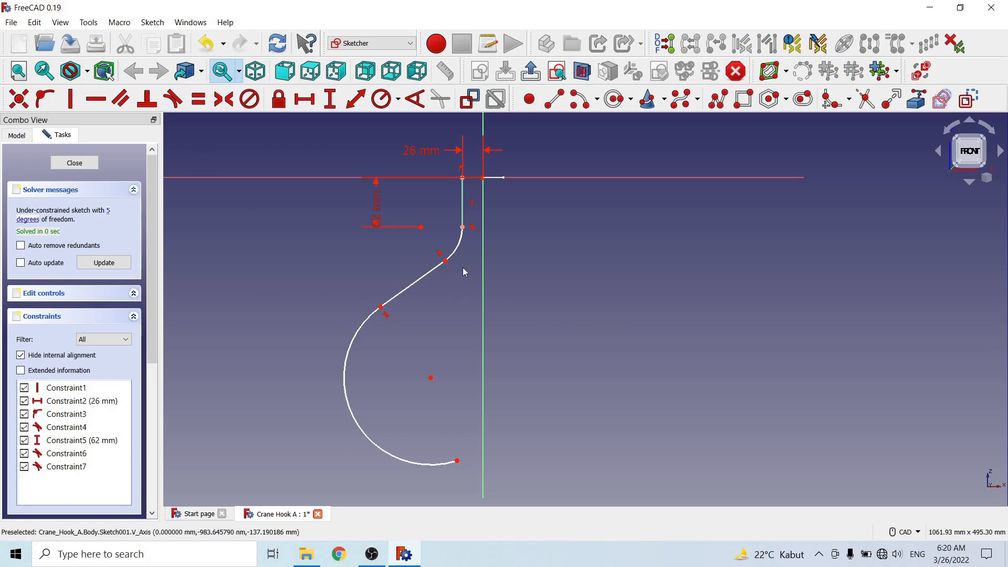
Step: Constrain the radius of the small arc below the vertical line to 45 mm
left_click(458, 245)
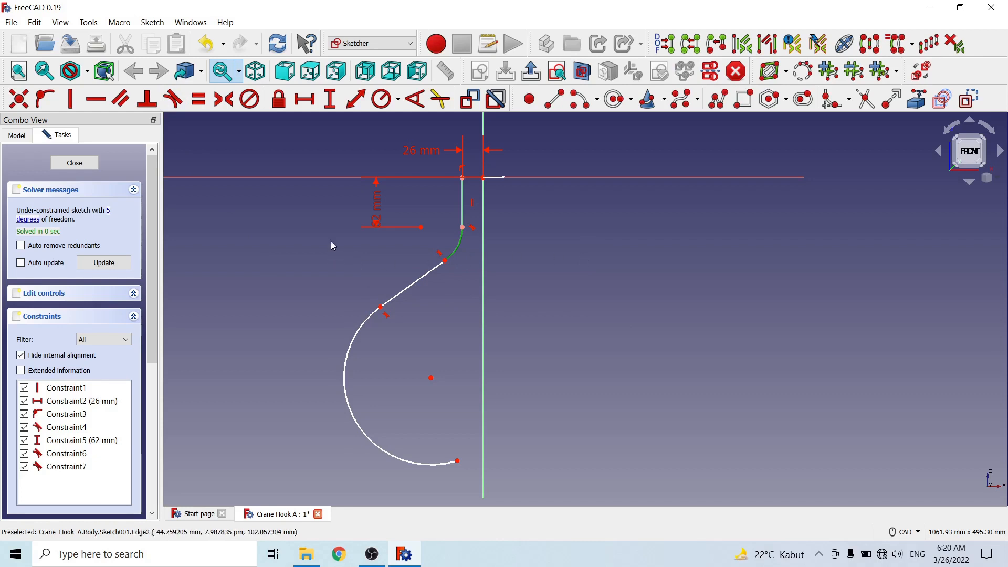
left_click(396, 104)
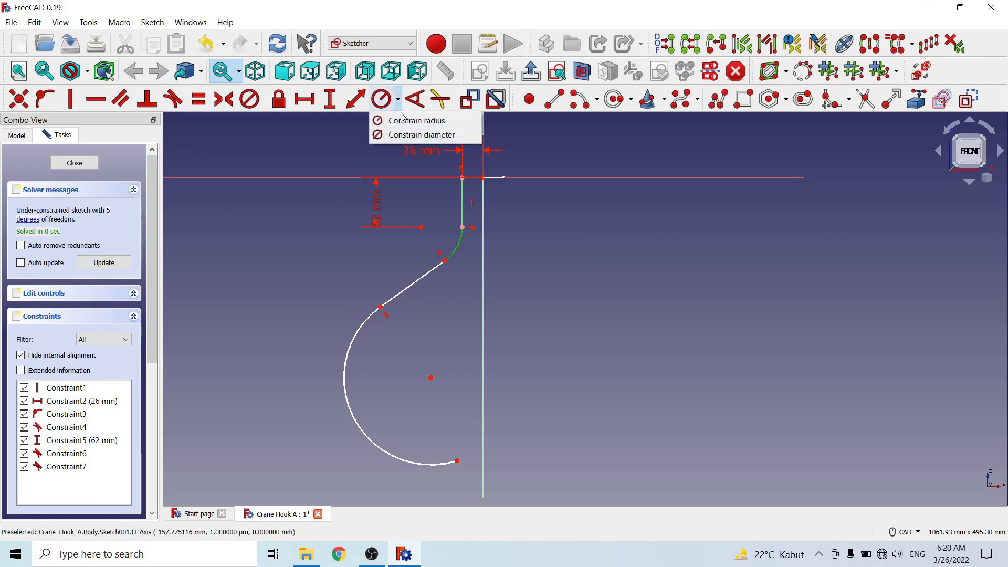
left_click(404, 121)
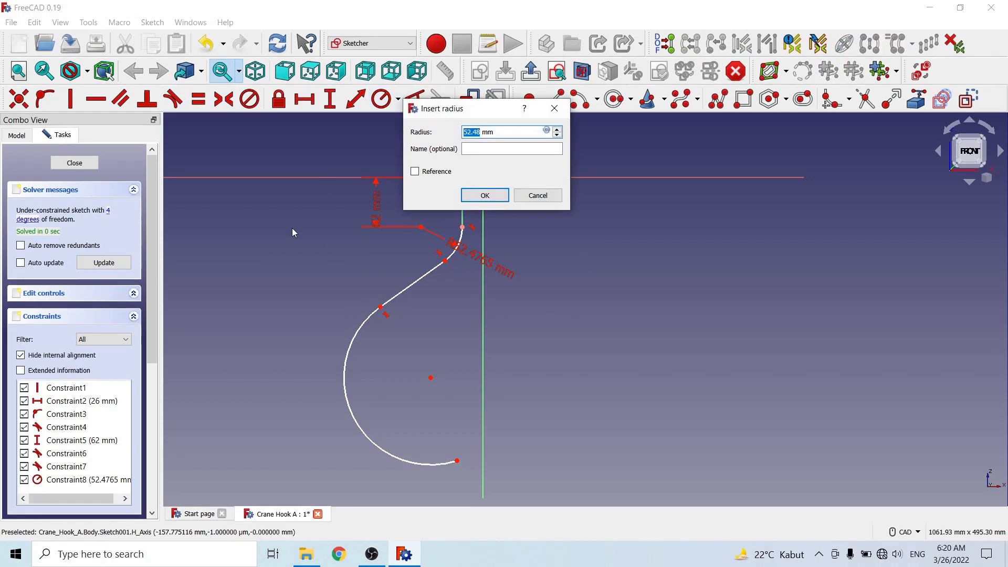
type("45")
left_click(492, 196)
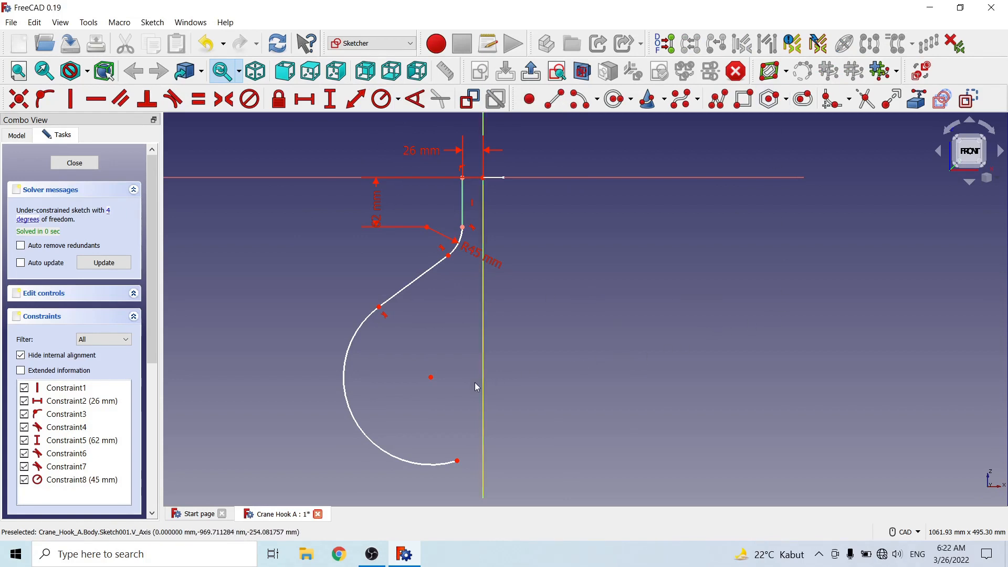
Step: Constrain the large arc's centre 220 mm vertically from the origin, with the dimension label placed on the positive X side
left_click(430, 378)
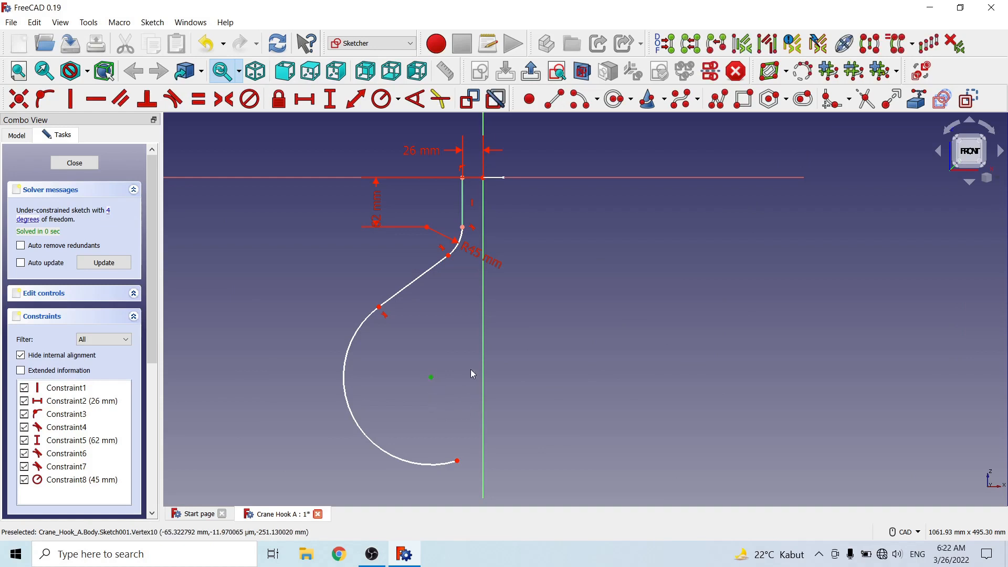
left_click(483, 177)
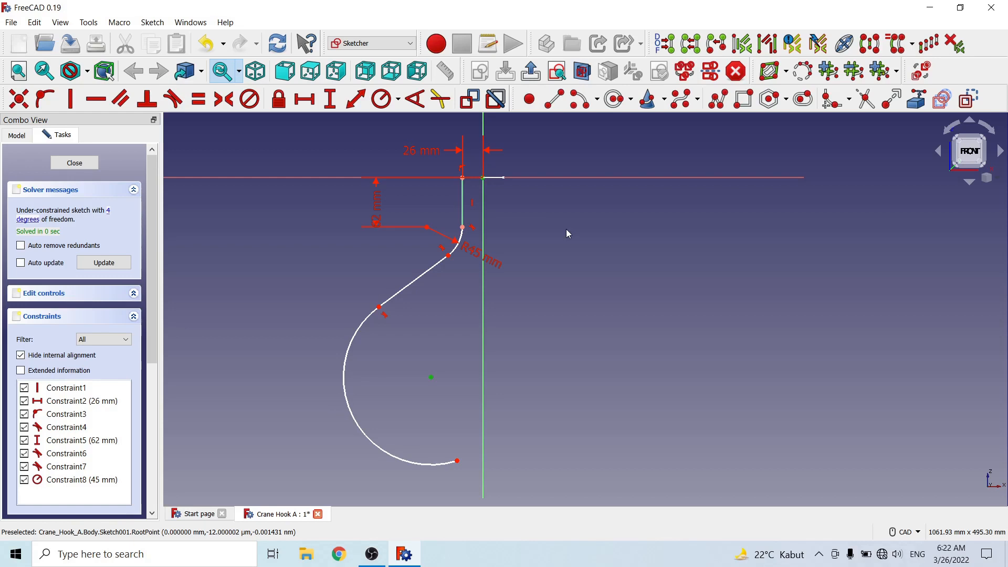
left_click(332, 100)
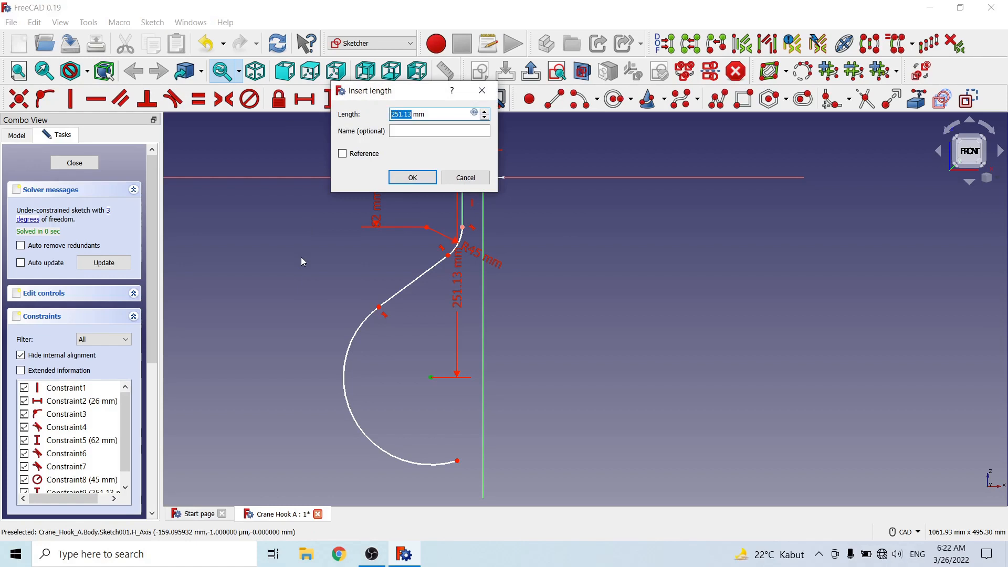
type("220")
left_click(415, 178)
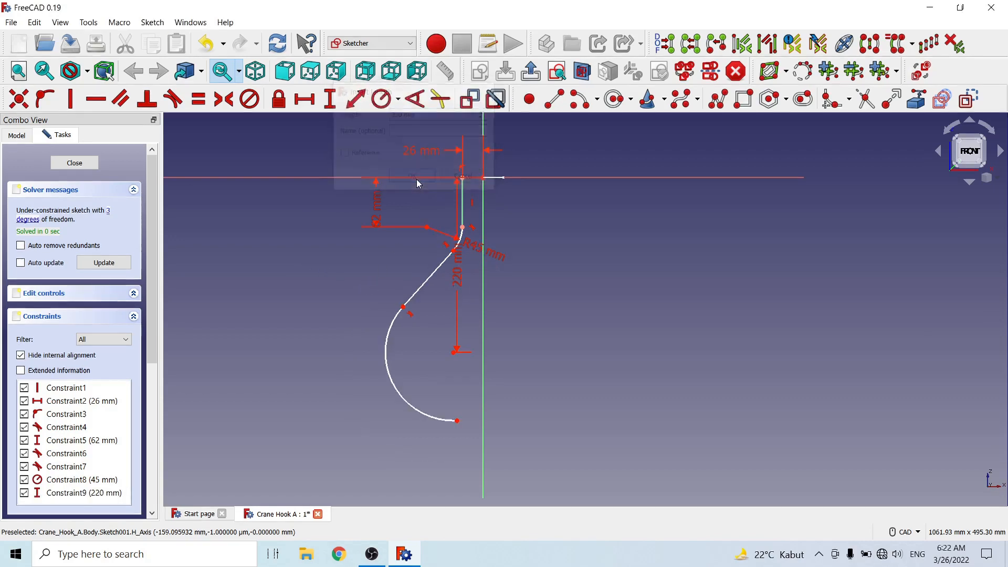
left_click_drag(461, 273, 548, 274)
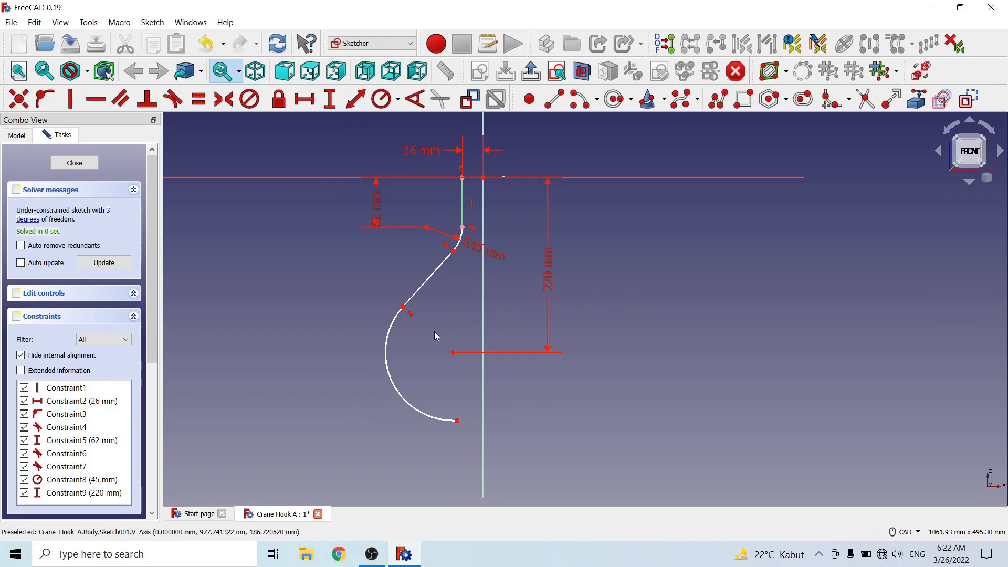
Step: Constrain the large arc's radius to 94 mm
left_click(399, 103)
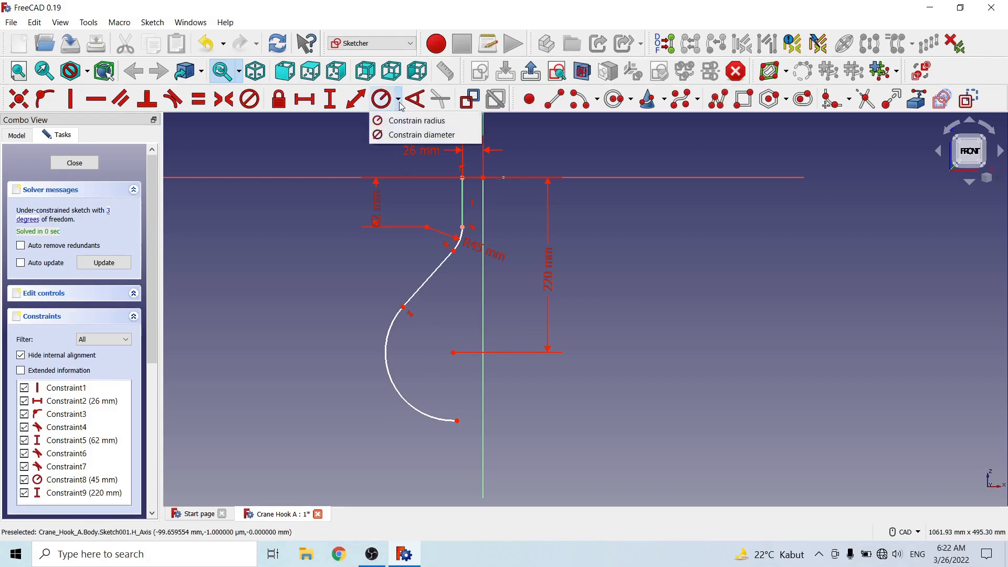
left_click(410, 121)
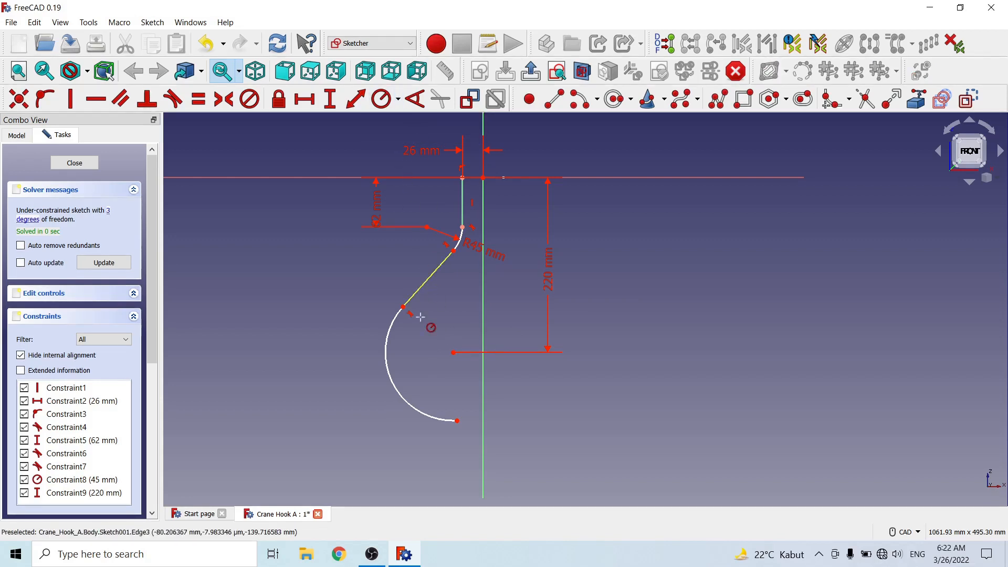
left_click(395, 388)
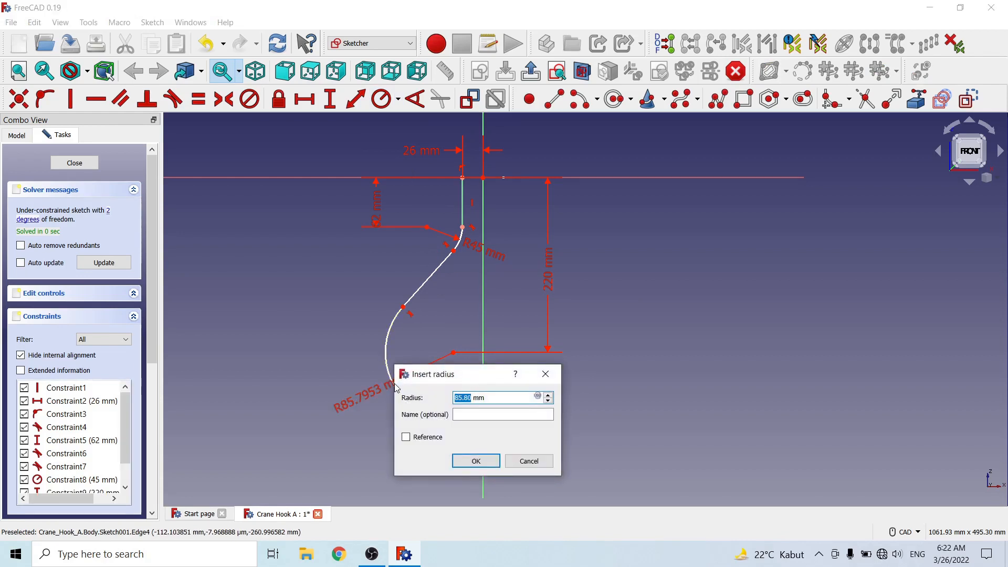
type("94mm")
key("shift+End")
key("Delete")
left_click(475, 467)
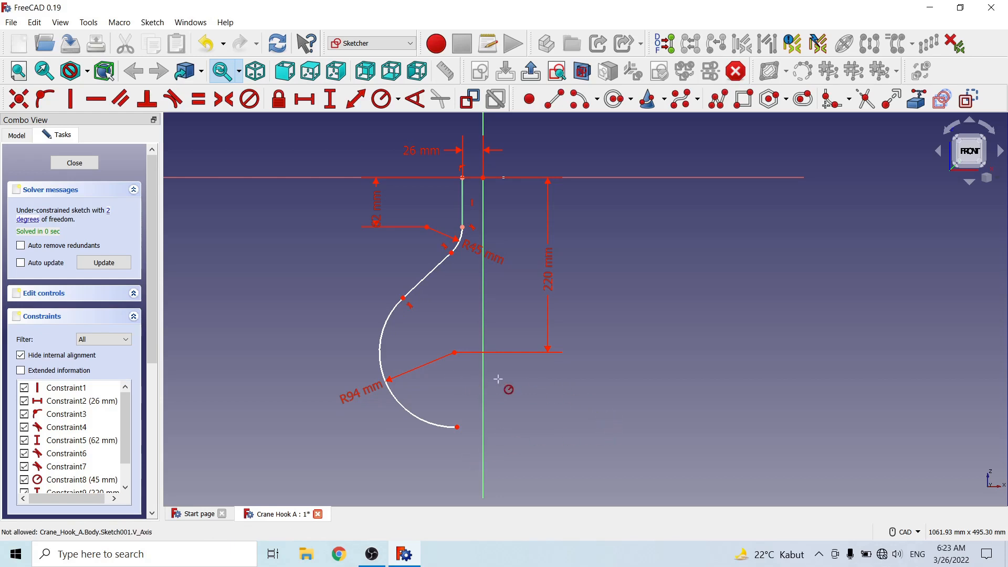
Step: Constrain the large arc's centre 11 mm horizontally from the origin, with the dimension label placed below the centre
left_click(458, 359)
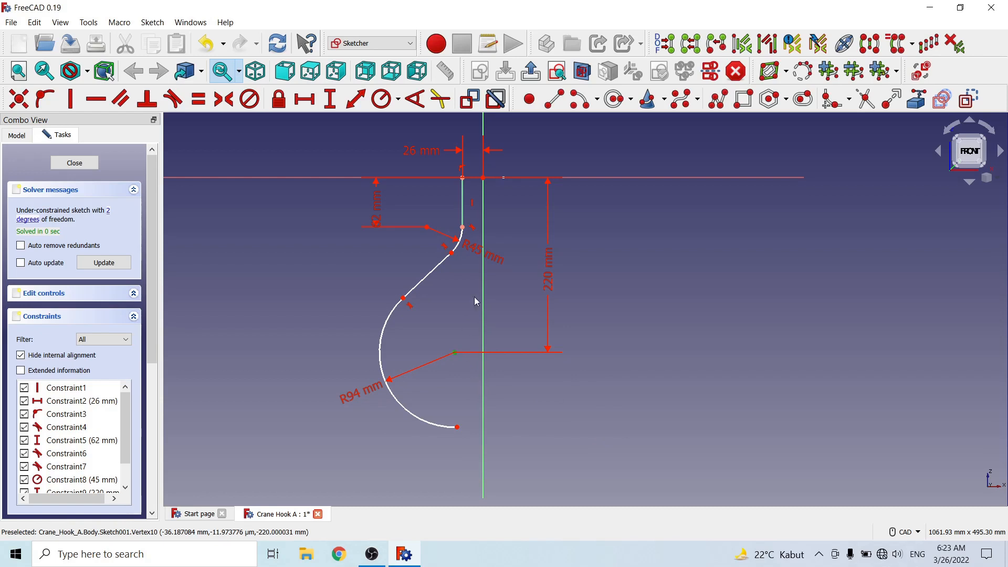
left_click(484, 178)
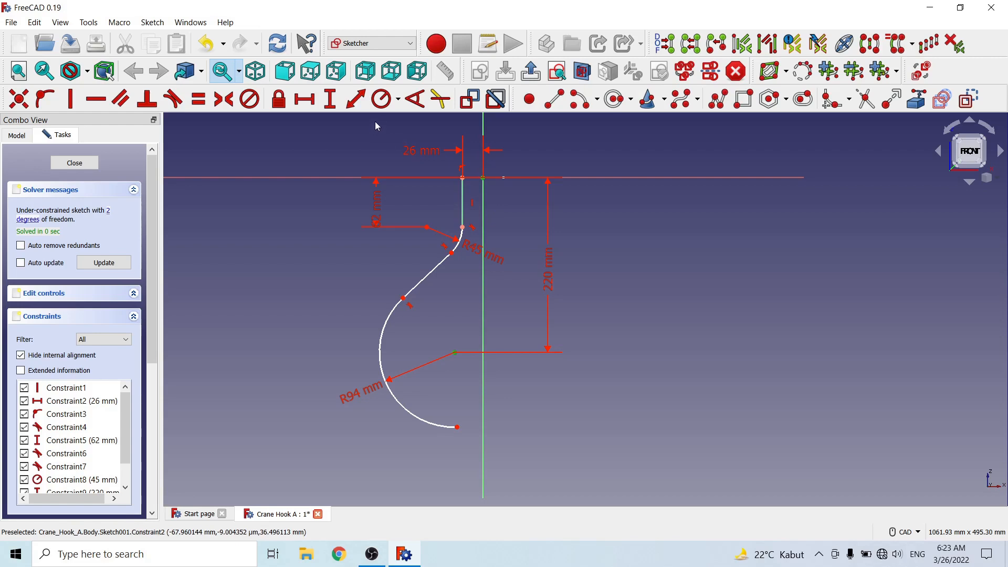
left_click(304, 99)
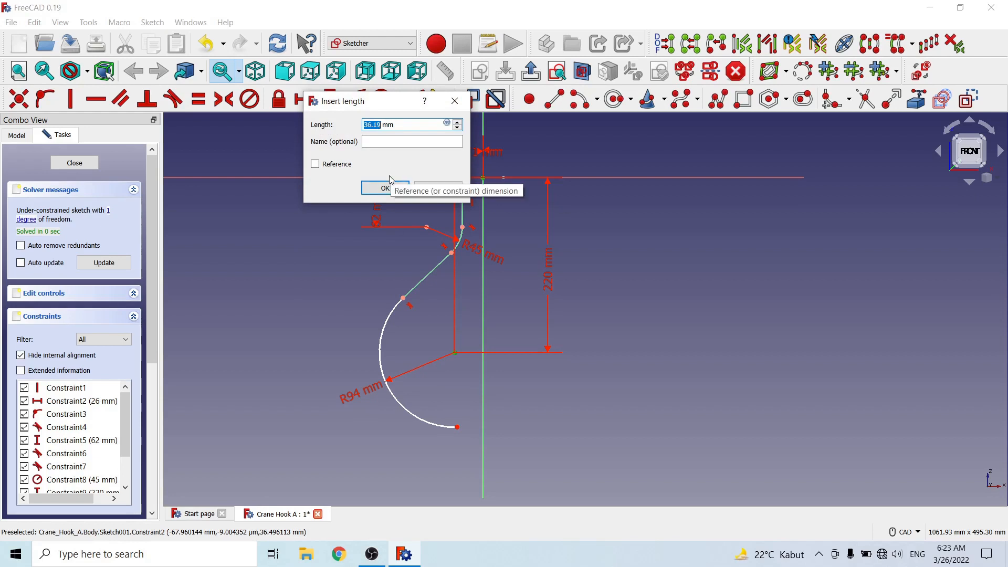
type("11")
left_click(386, 187)
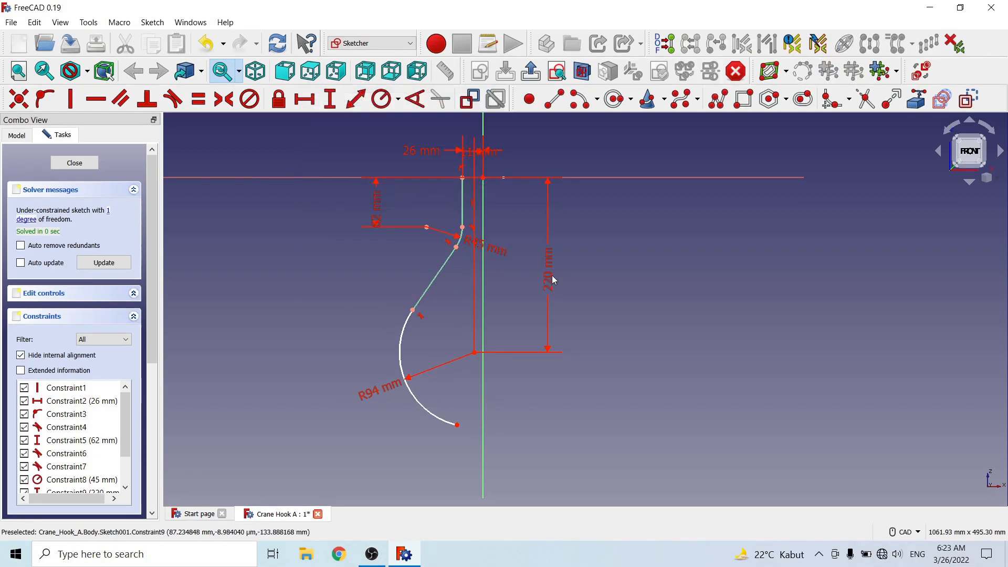
left_click_drag(497, 166, 523, 390)
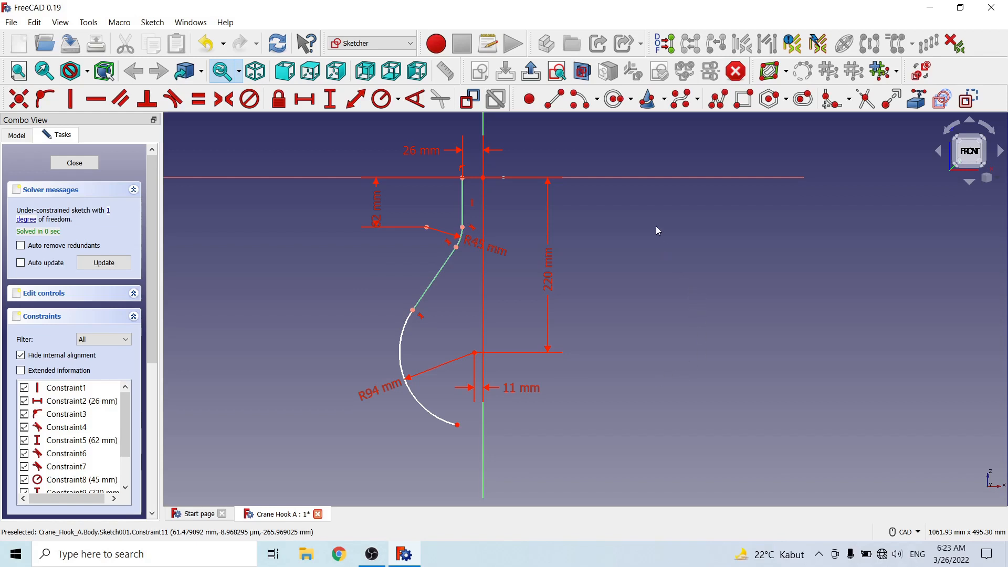
Step: Draw a second arc of about 75 mm radius from near the large arc's lower end, sweeping up toward positive X
left_click(580, 99)
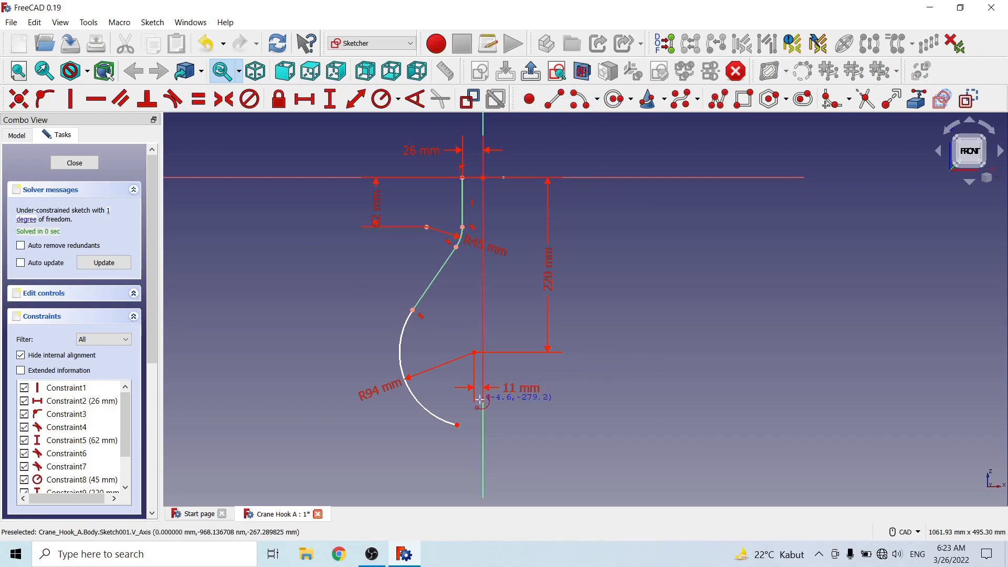
left_click(497, 374)
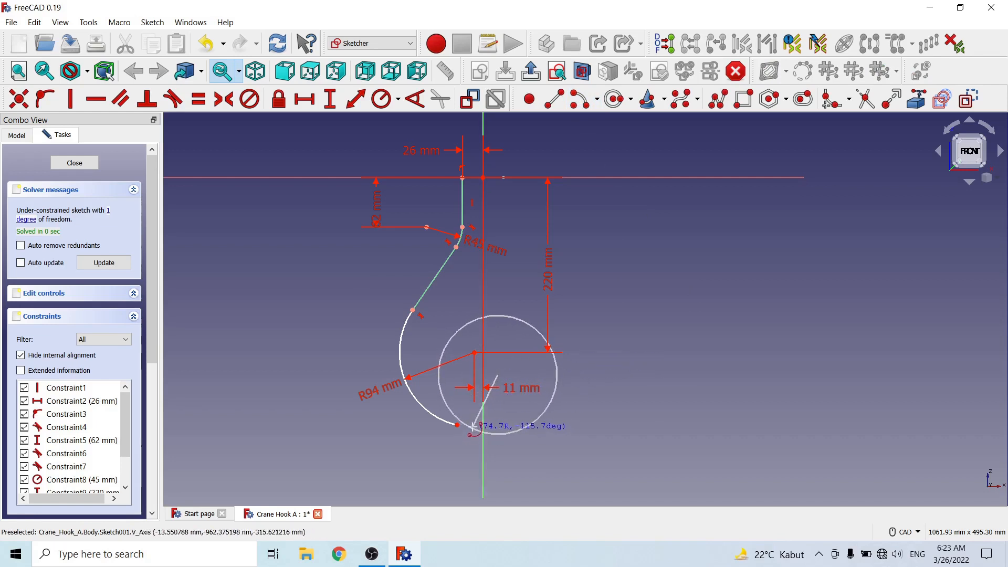
left_click(471, 426)
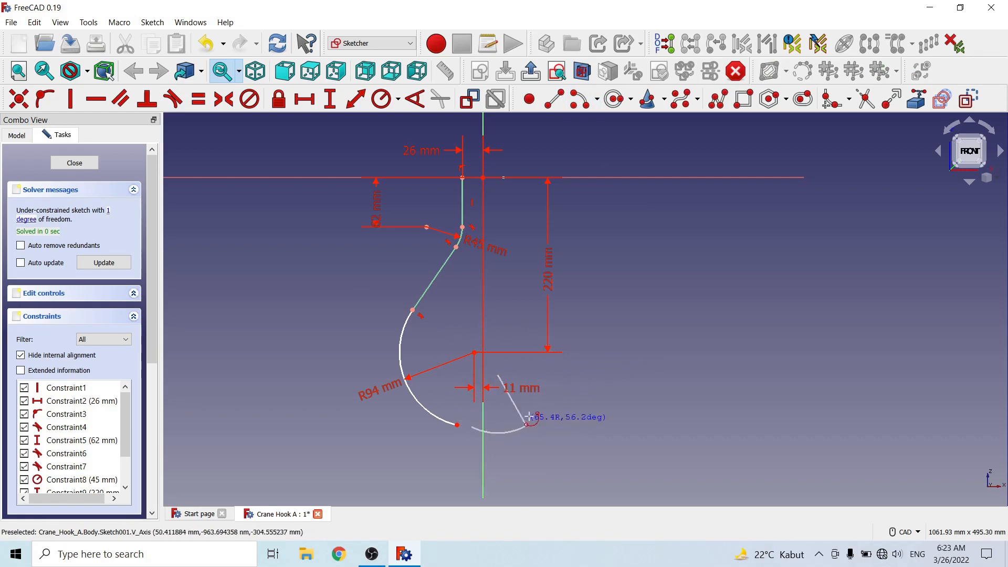
left_click(581, 375)
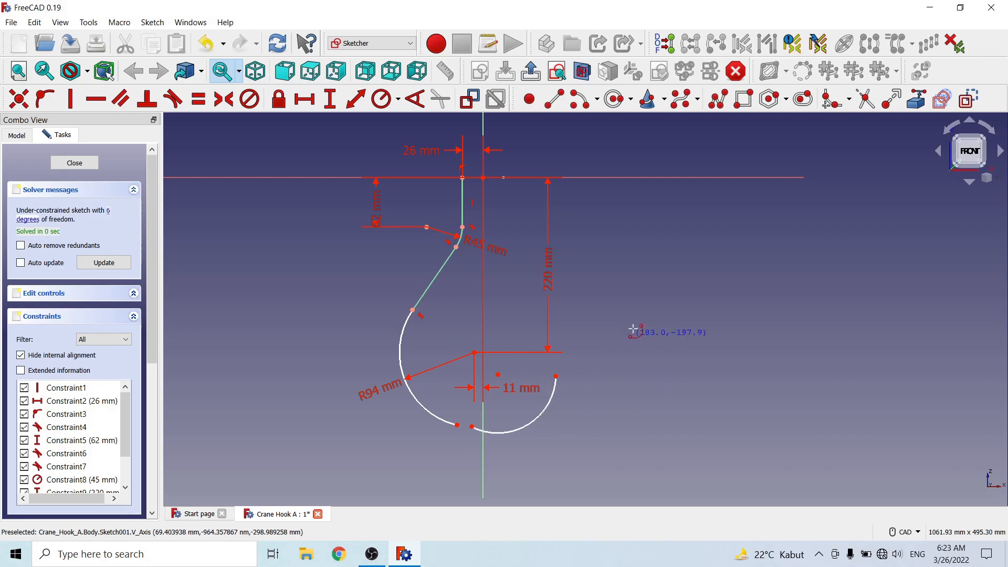
Step: Join the second arc to the R94 arc's lower end with a tangent constraint, and move its centre down away from the R94 centre
left_click(472, 427)
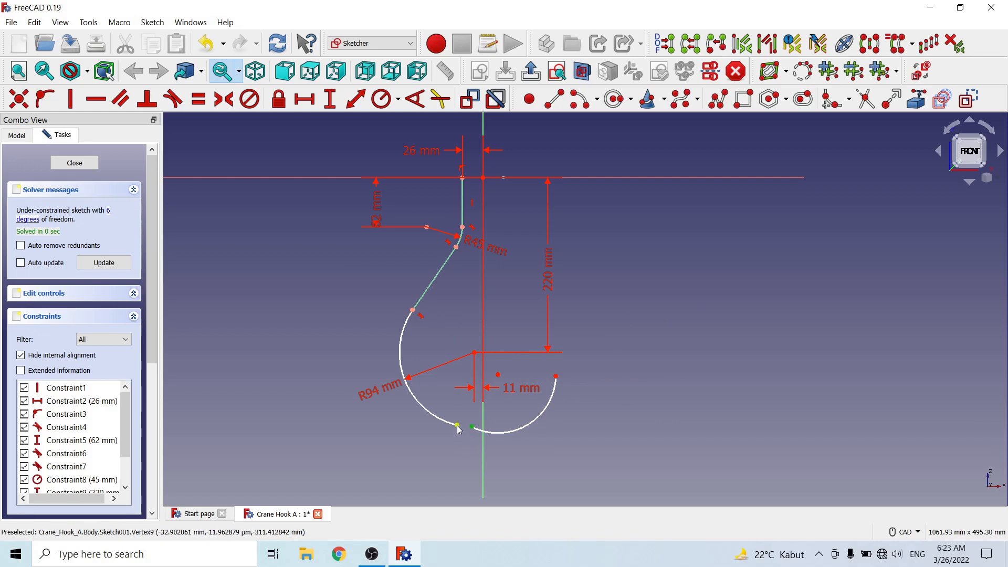
left_click(458, 426)
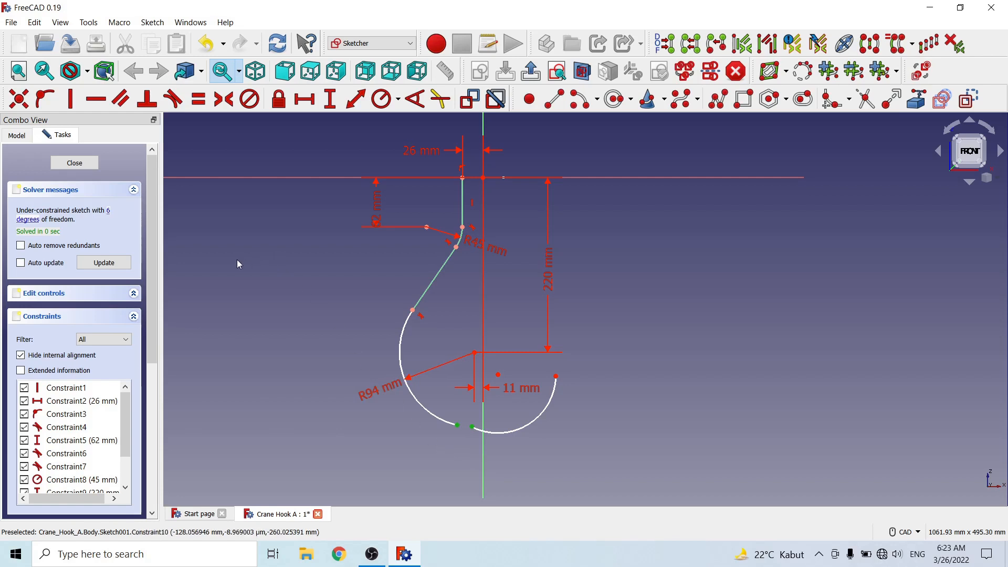
left_click(173, 100)
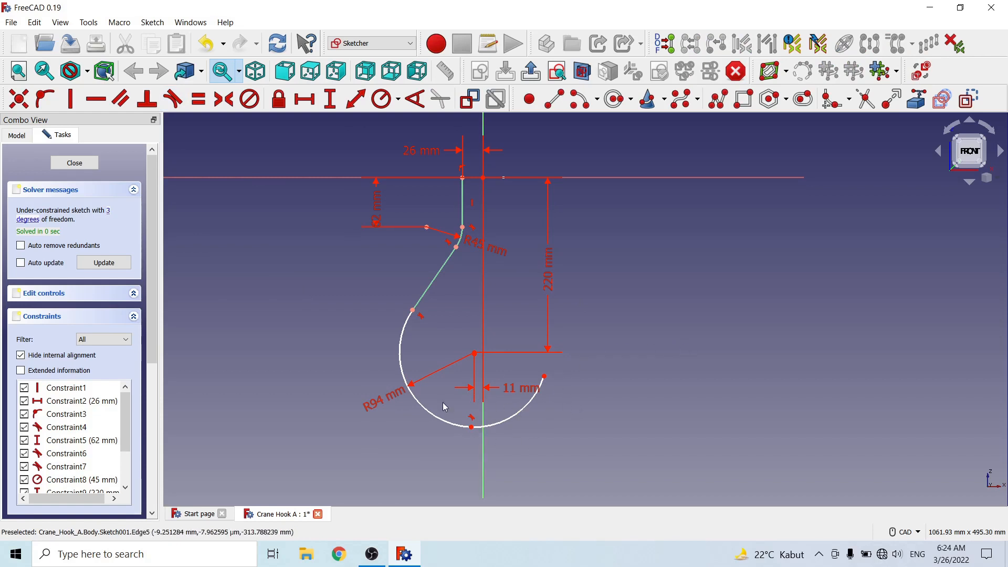
scroll(466, 378, "up", 8)
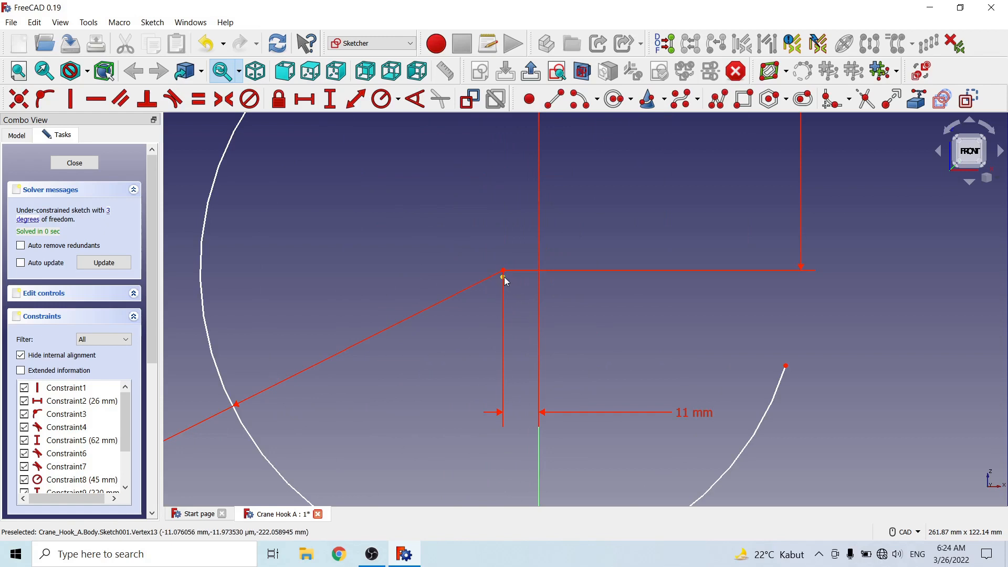
left_click_drag(504, 276, 514, 339)
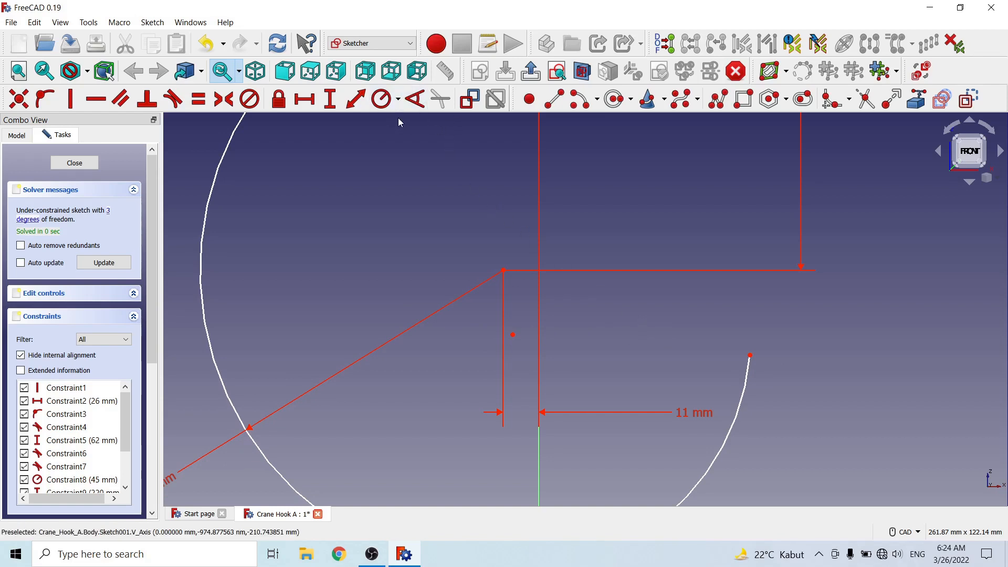
Step: Try to constrain the second arc's centre vertically from the origin with the length expression 220 +12, and dismiss the error report
left_click(513, 335)
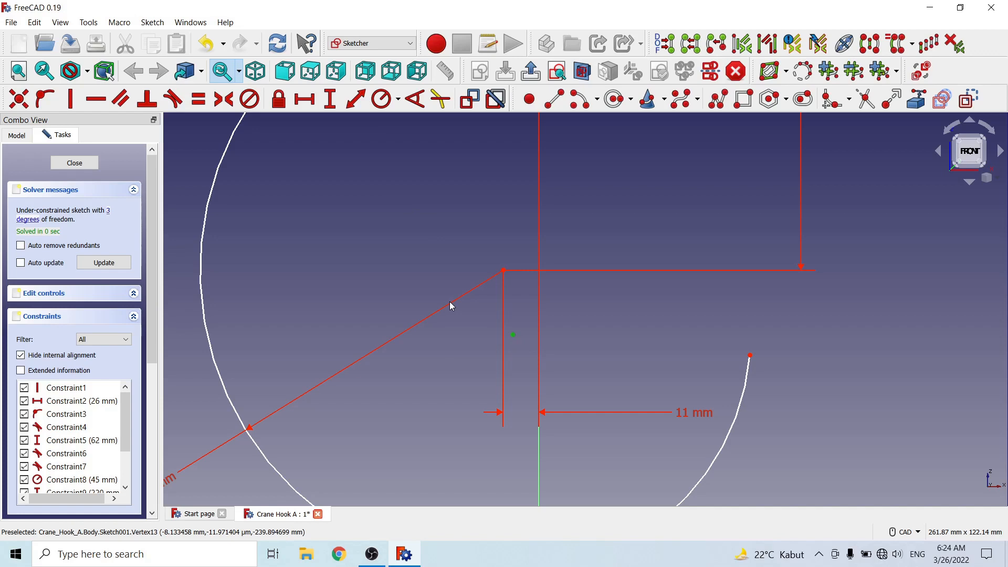
scroll(544, 348, "down", 6)
scroll(546, 303, "down", 1)
scroll(571, 207, "up", 1)
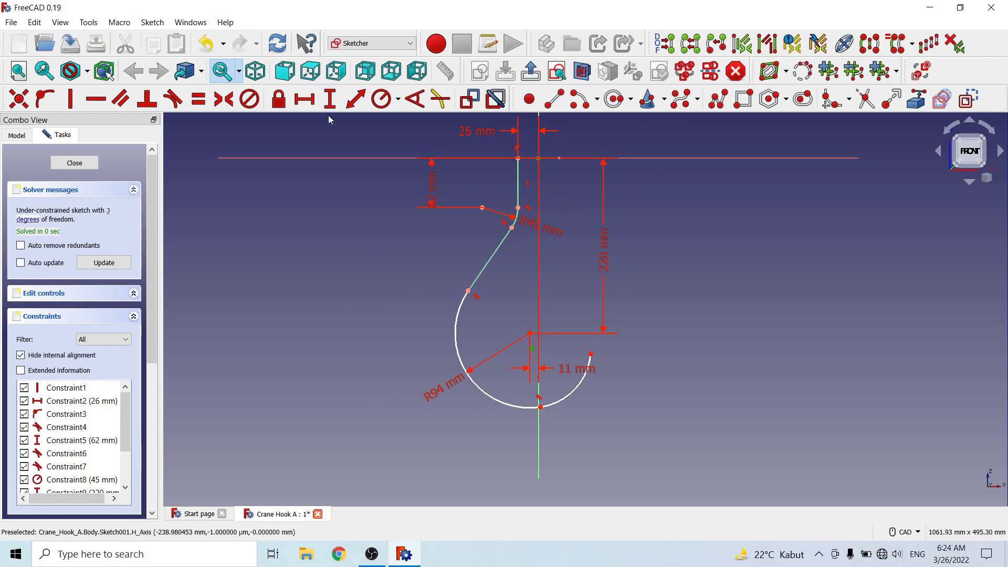
left_click(331, 100)
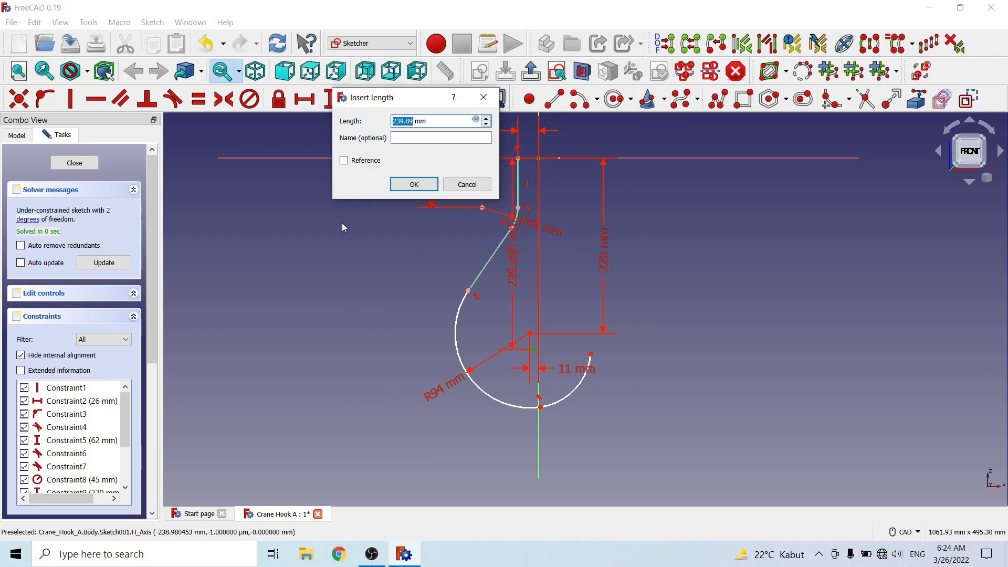
type("220")
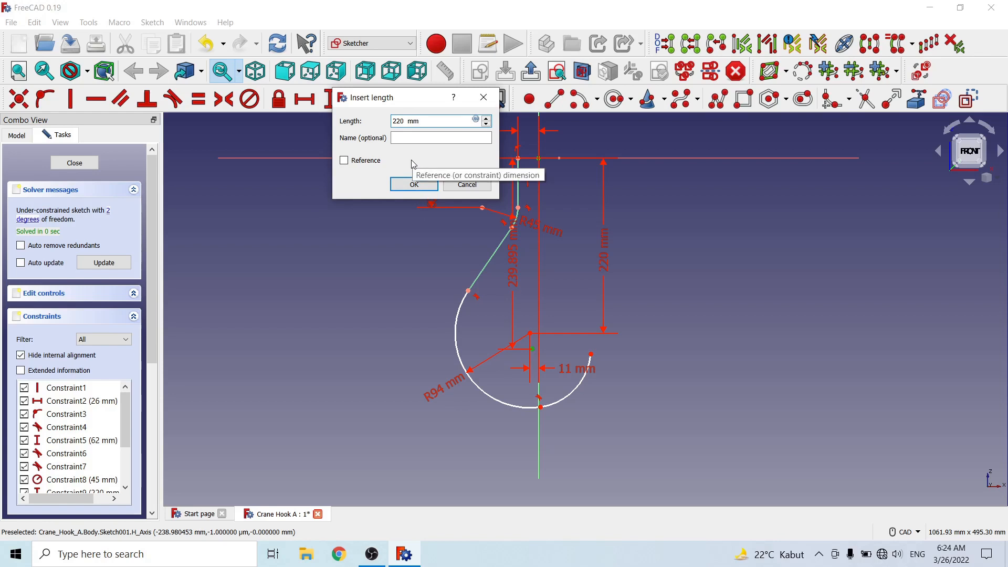
type("+12")
key("Delete")
key("Delete")
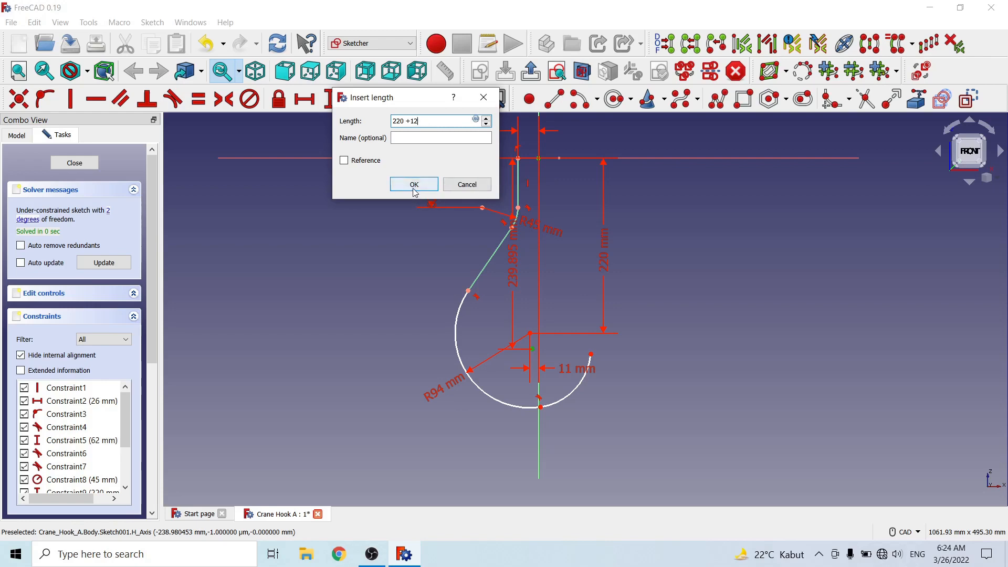
left_click(414, 184)
left_click(543, 286)
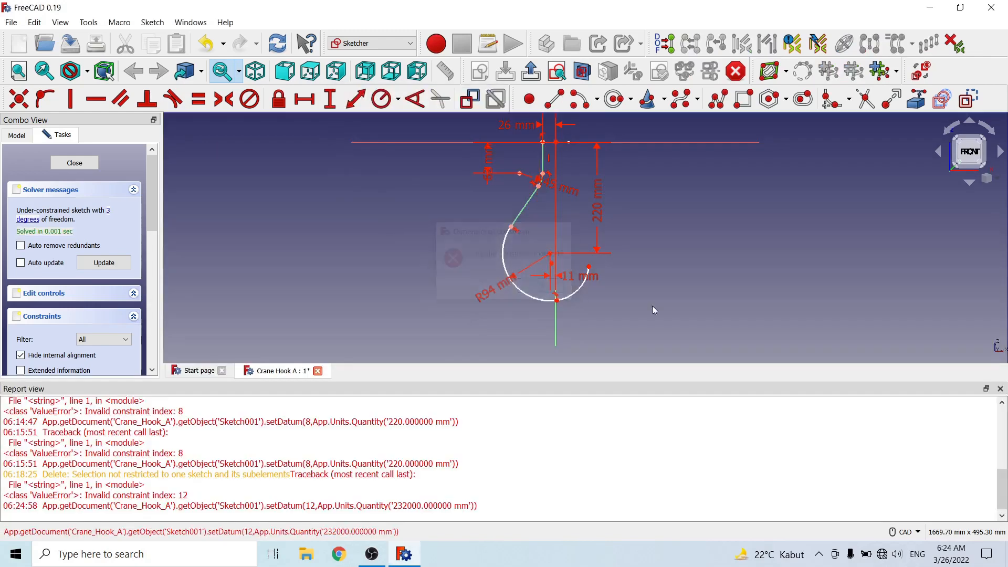
left_click(999, 389)
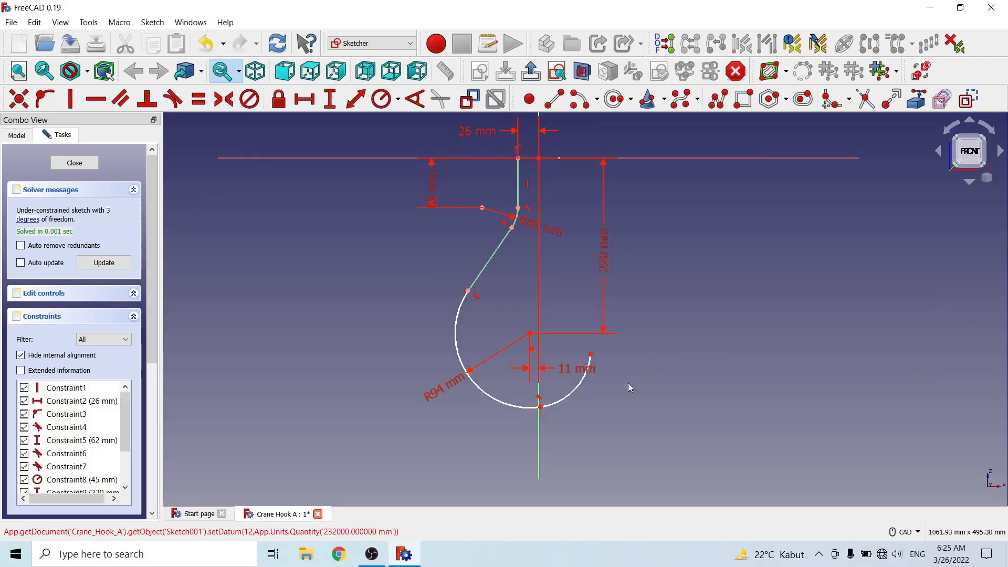
Step: Constrain the second arc's centre 232 mm vertically from the origin
left_click(531, 348)
left_click(538, 158)
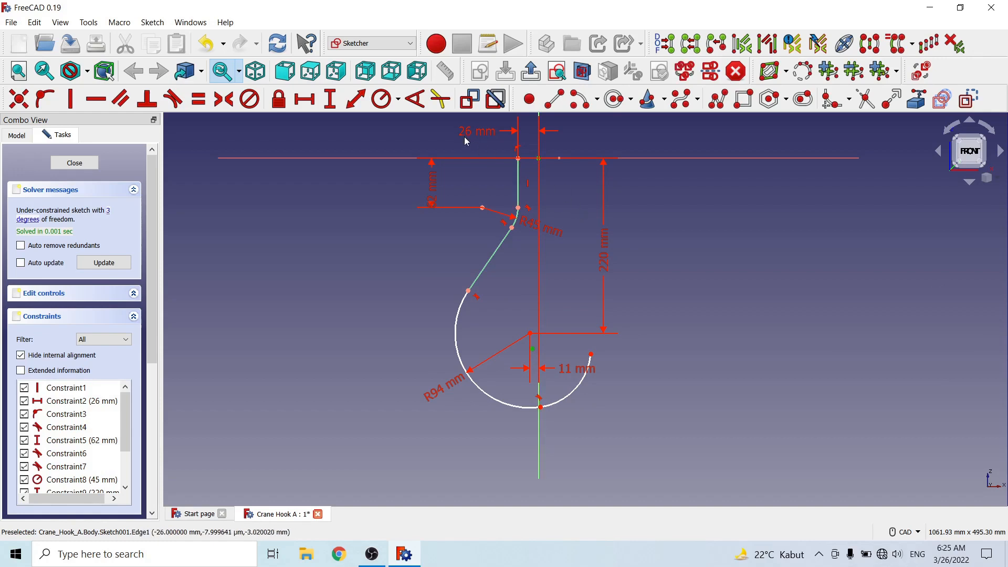
left_click(329, 99)
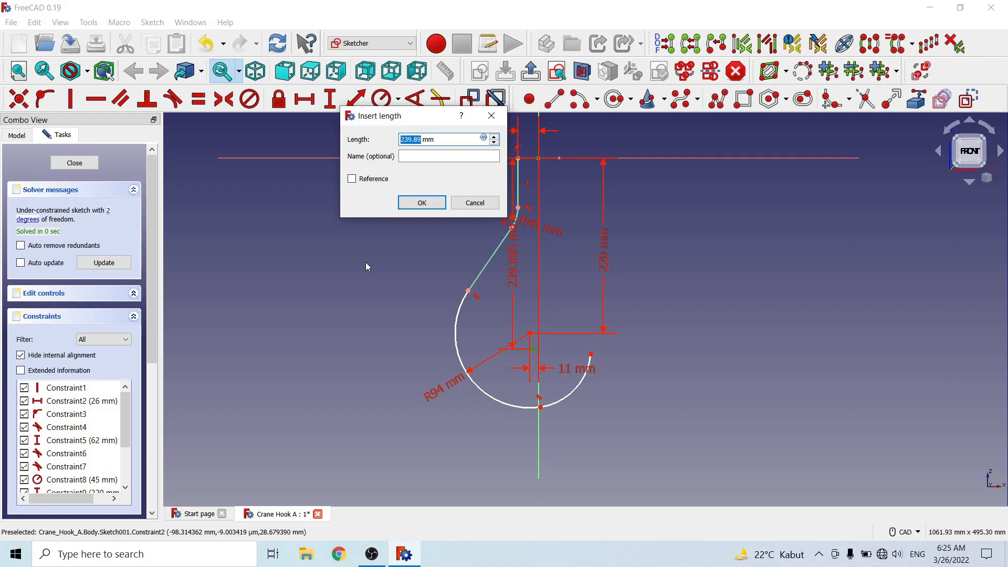
type("232")
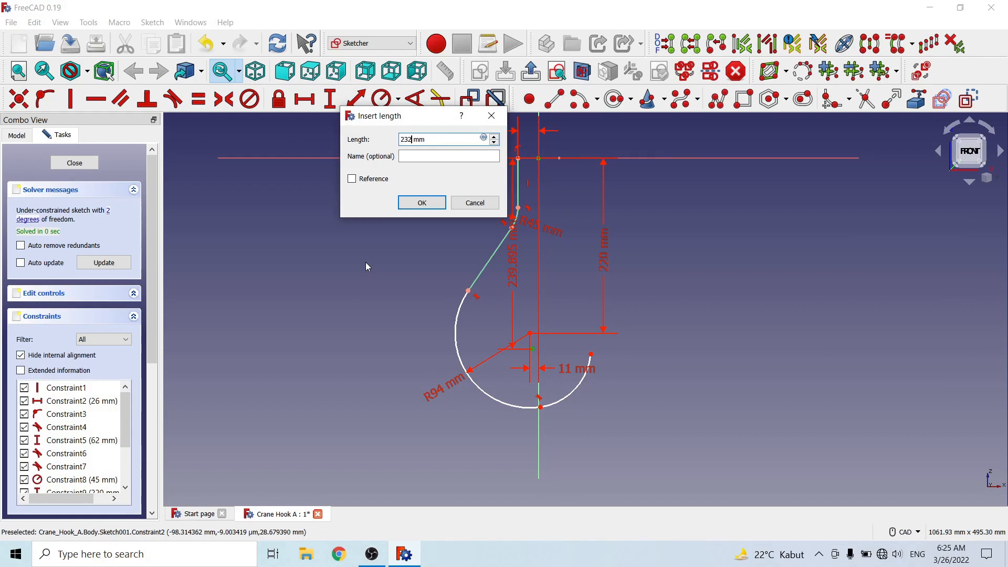
left_click(422, 202)
Step: Constrain the second arc's radius to 82 mm
scroll(531, 355, "up", 4)
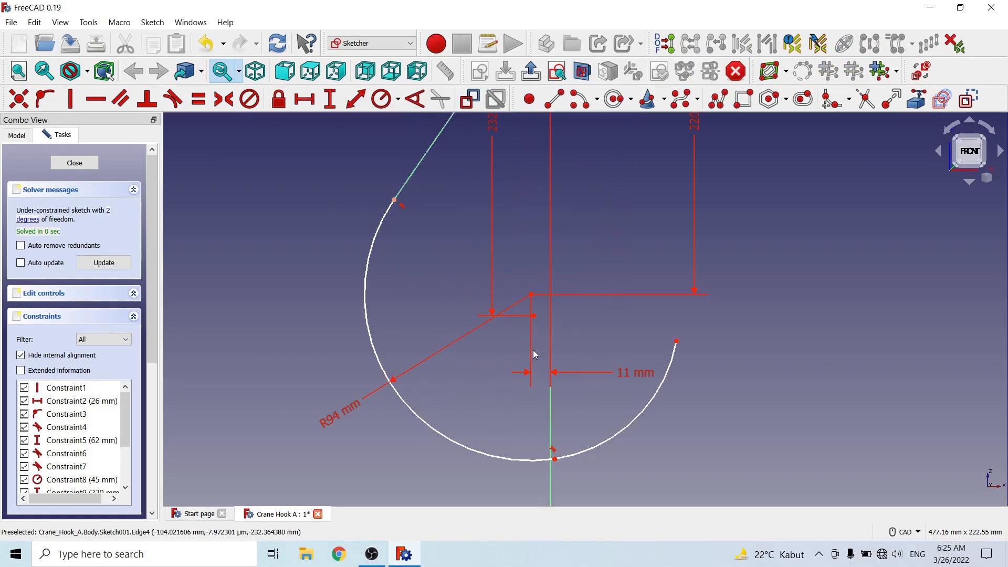
scroll(494, 316, "up", 2)
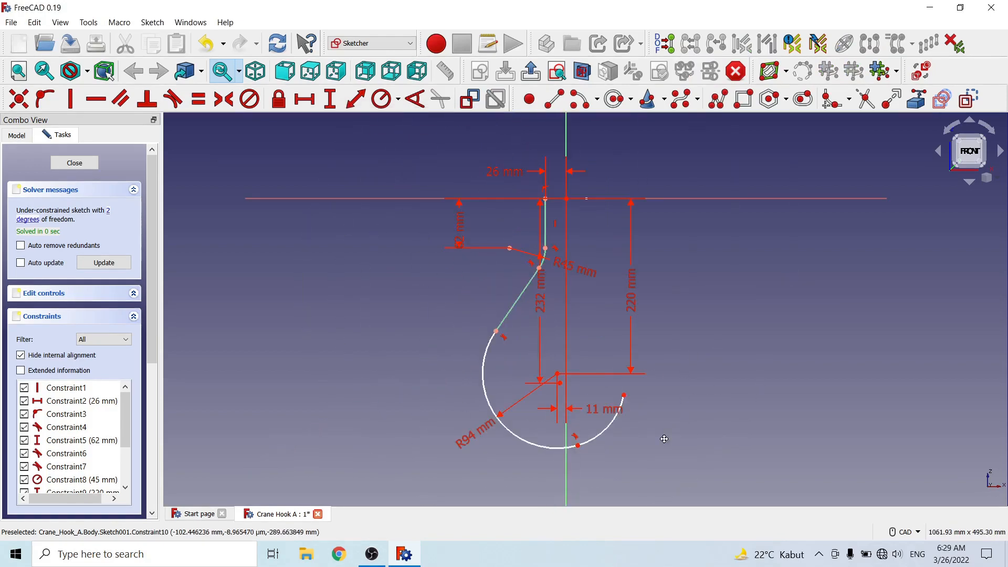
scroll(678, 385, "up", 5)
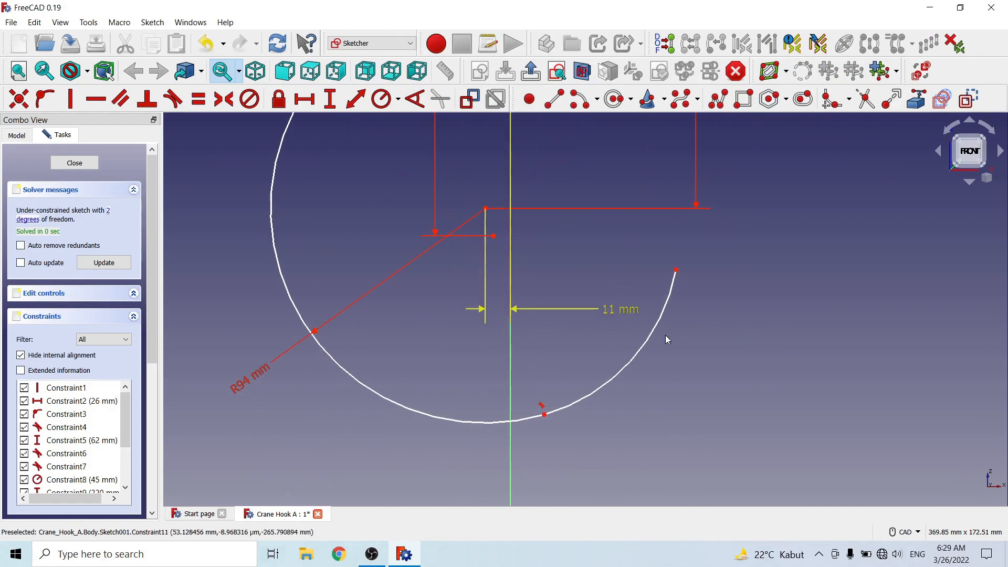
left_click(635, 363)
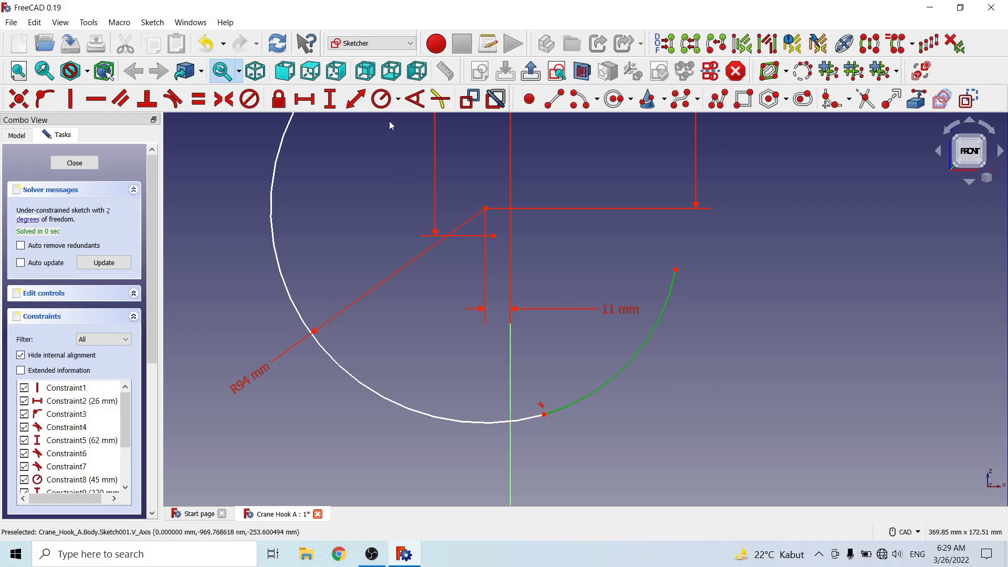
left_click(398, 100)
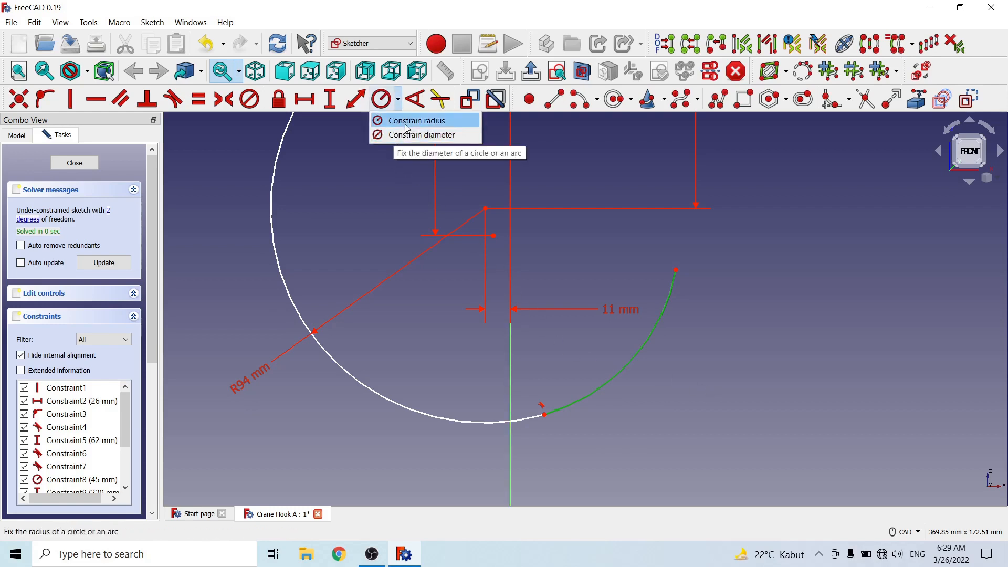
left_click(402, 120)
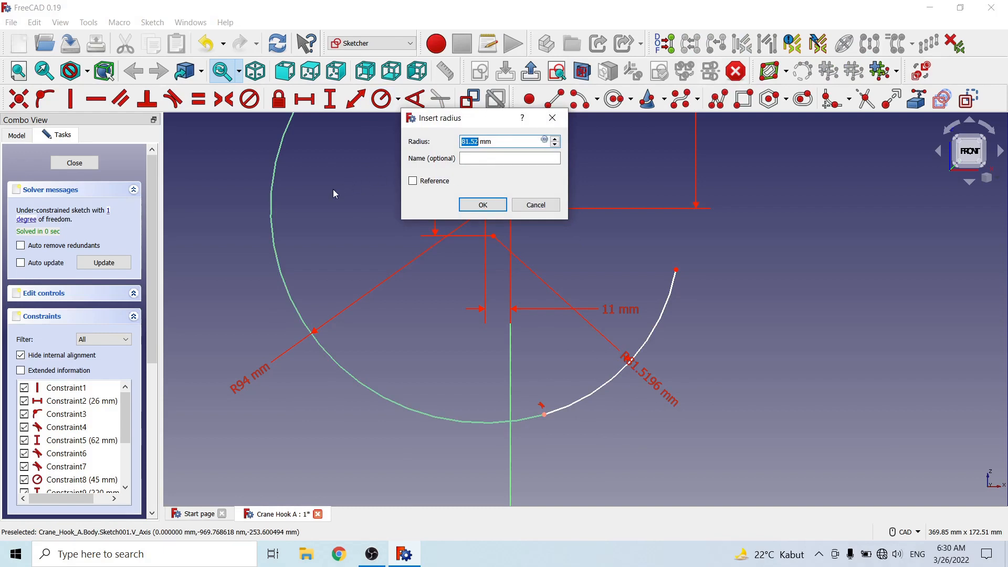
type("82")
left_click(483, 205)
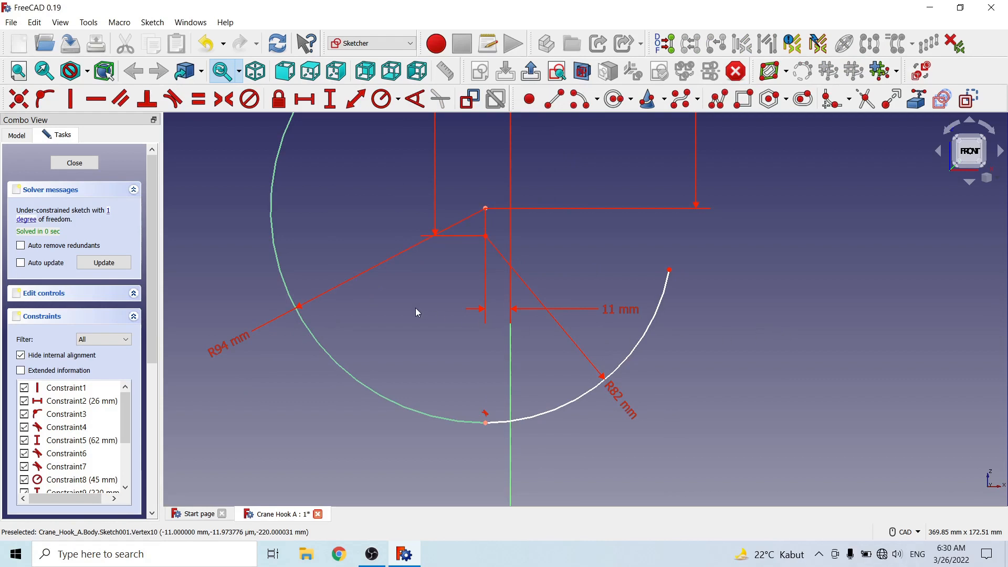
Step: Constrain the free upper end of the R82 arc 220 mm vertically from the origin
middle_click_drag(721, 299, 684, 364)
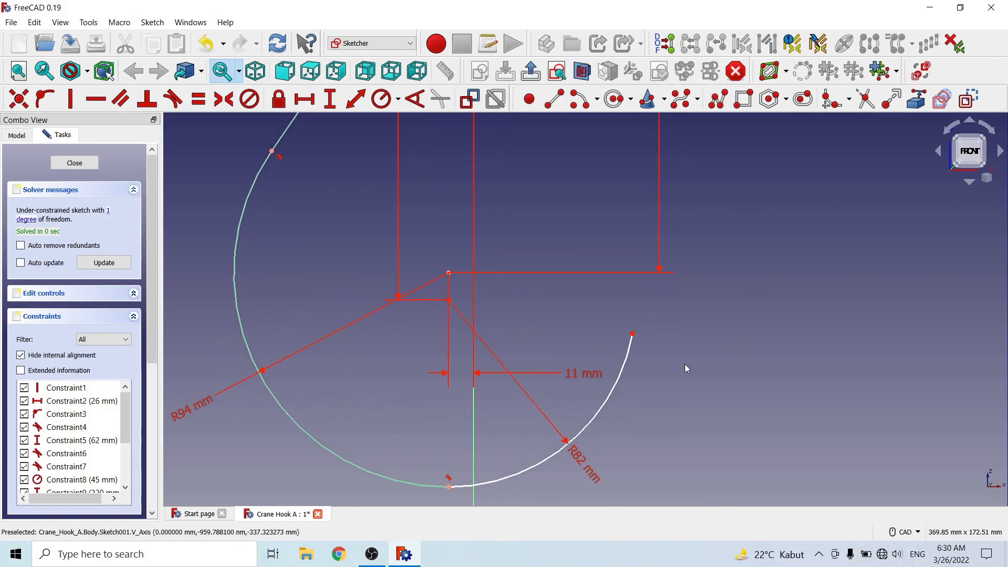
left_click(633, 334)
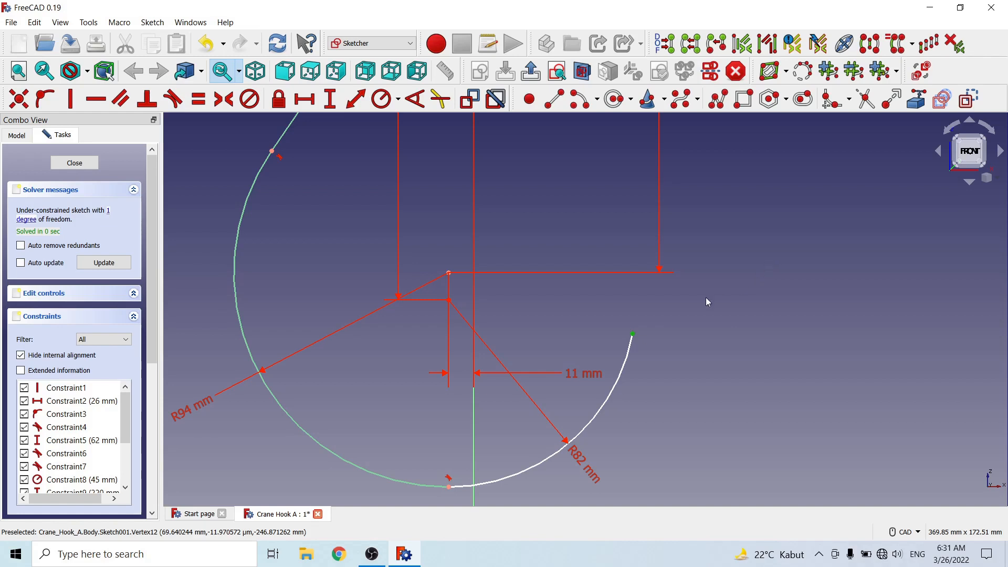
scroll(707, 287, "down", 8)
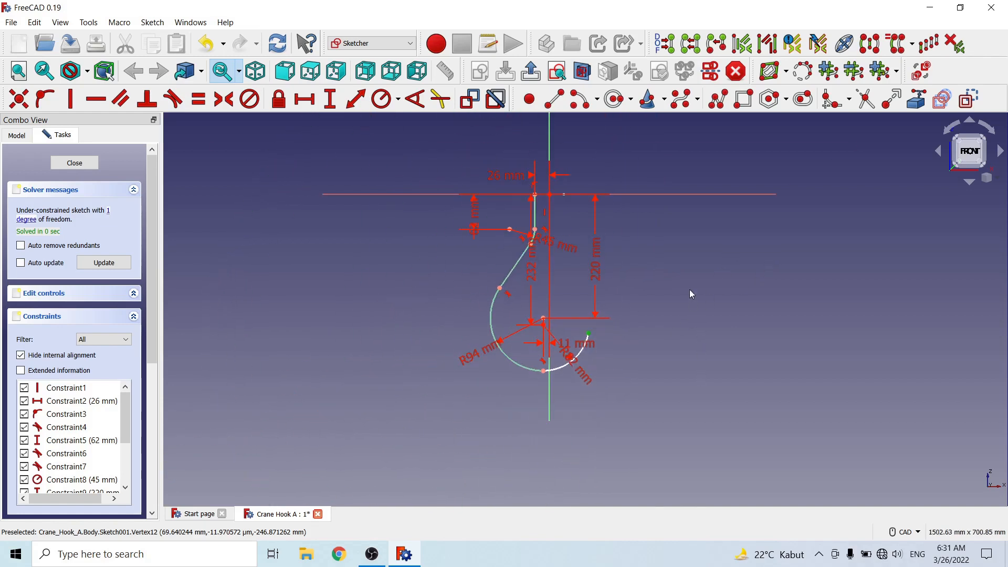
scroll(696, 317, "up", 4)
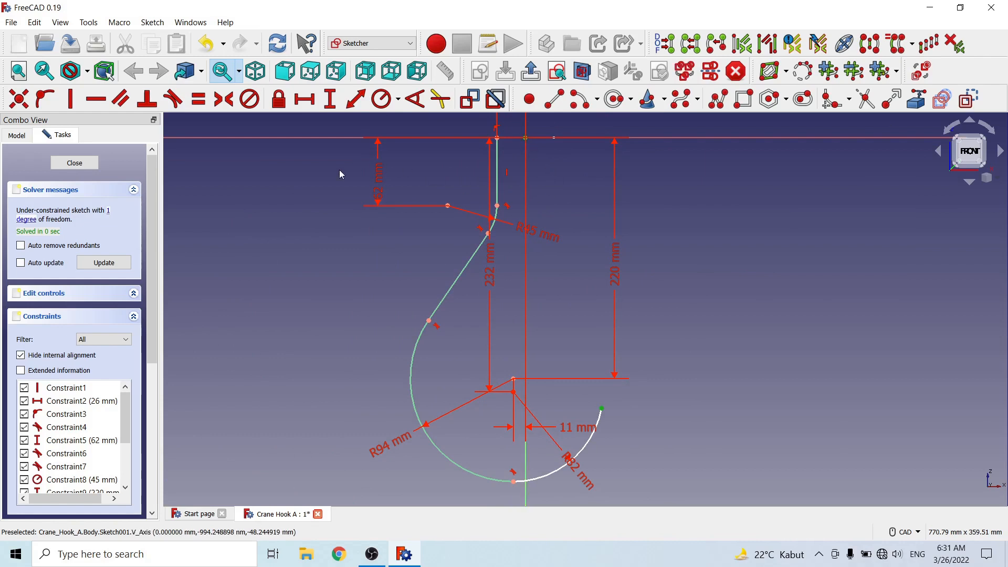
left_click(336, 136)
left_click(330, 99)
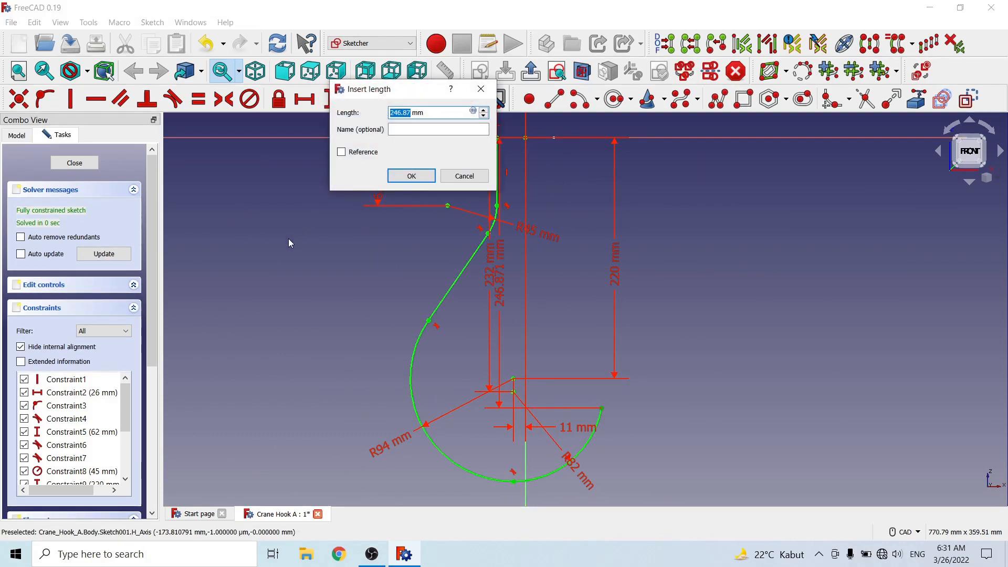
type("220")
left_click(410, 176)
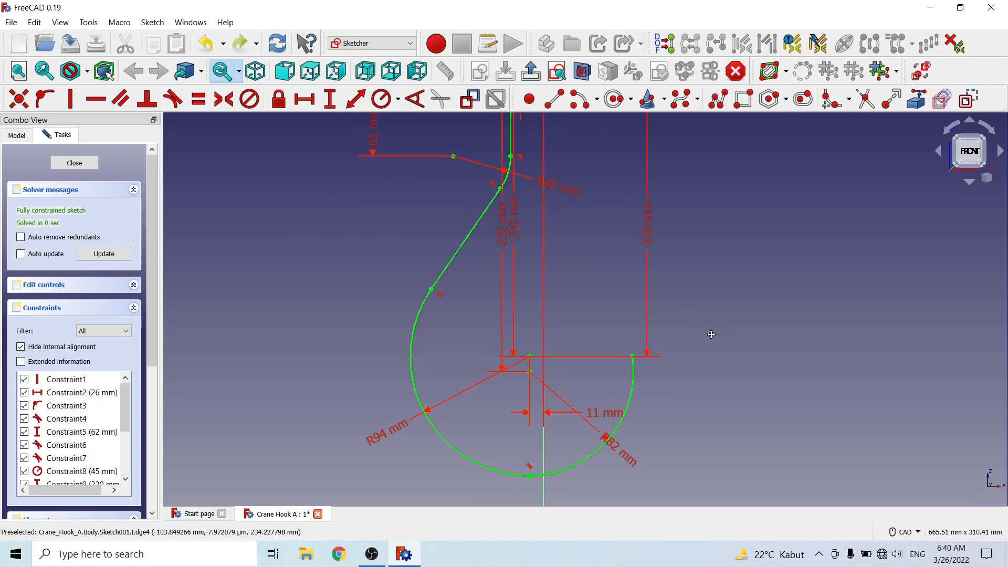
Step: Draw a third arc of about 26 mm radius from just above the R82 arc's free end, curving up and outward toward positive X
scroll(692, 306, "up", 10)
scroll(693, 304, "down", 2)
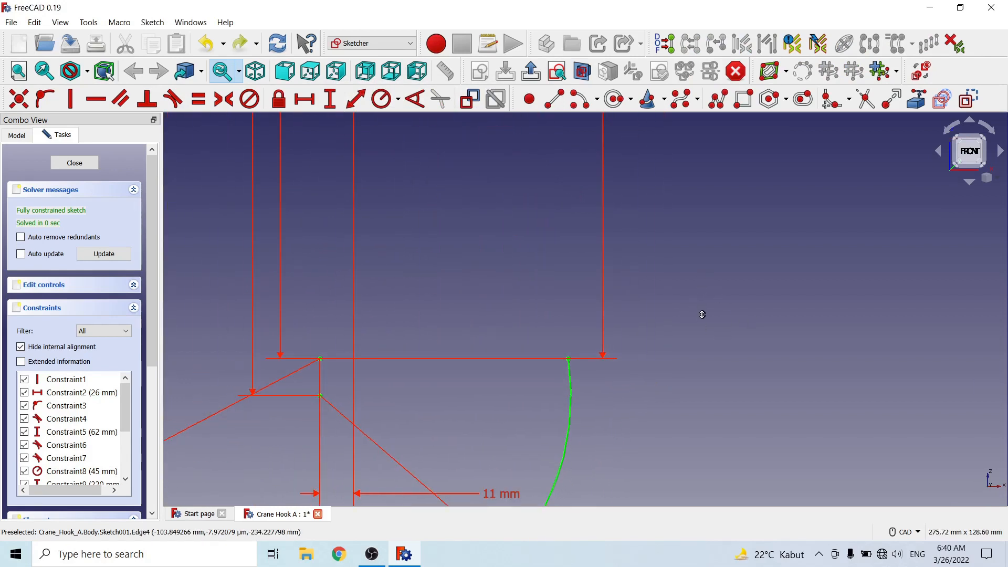
middle_click_drag(695, 354, 725, 302)
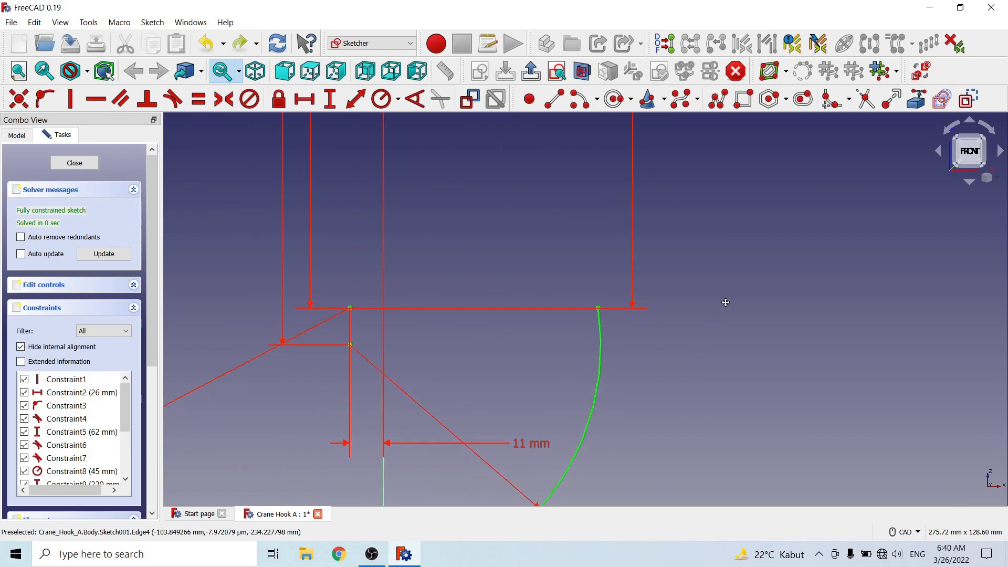
left_click(581, 100)
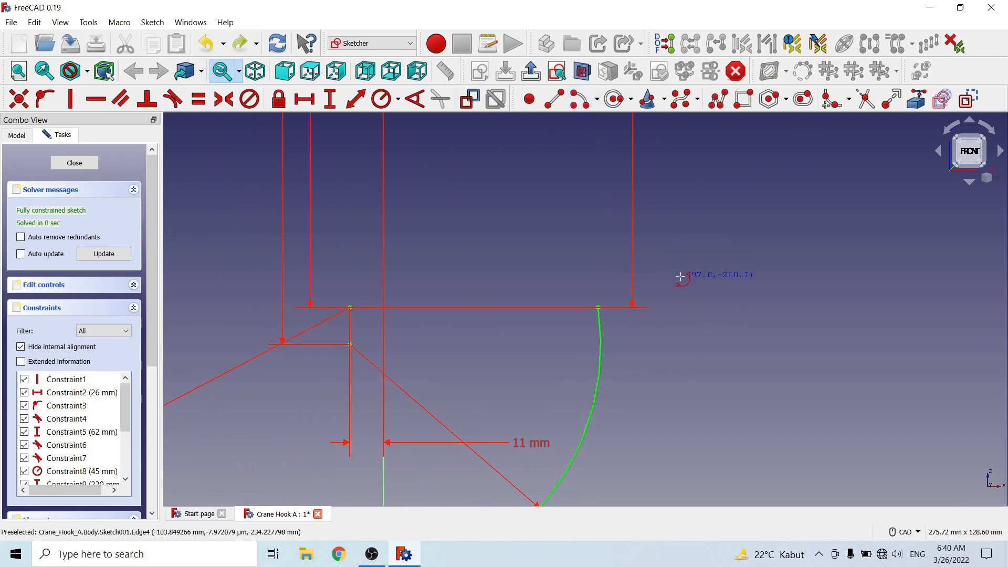
left_click(677, 294)
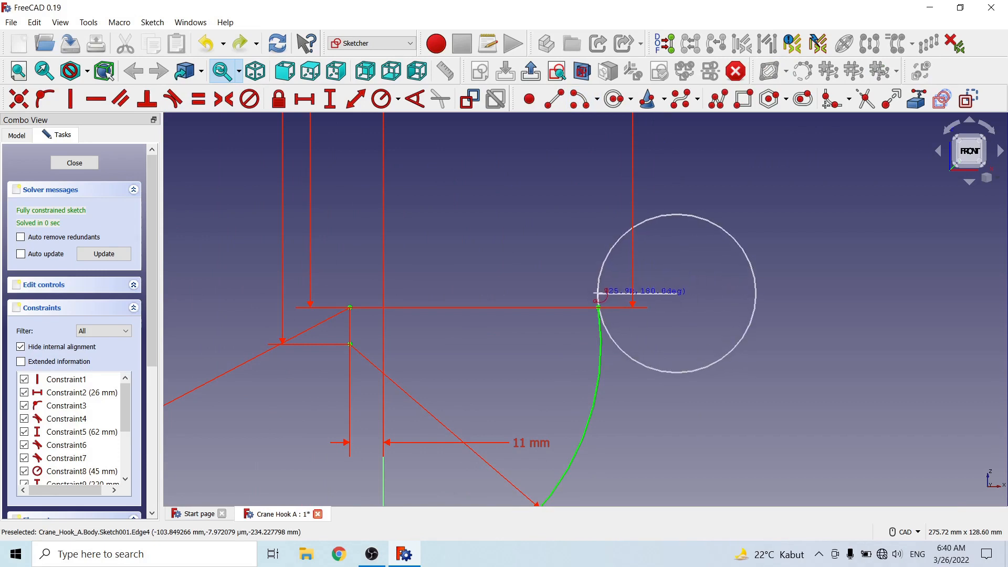
left_click(597, 293)
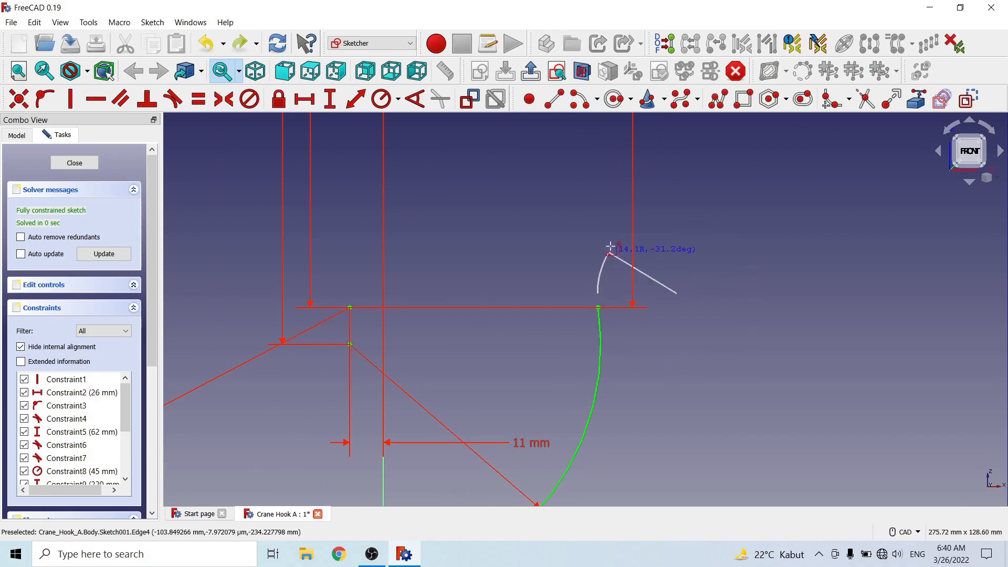
left_click(654, 216)
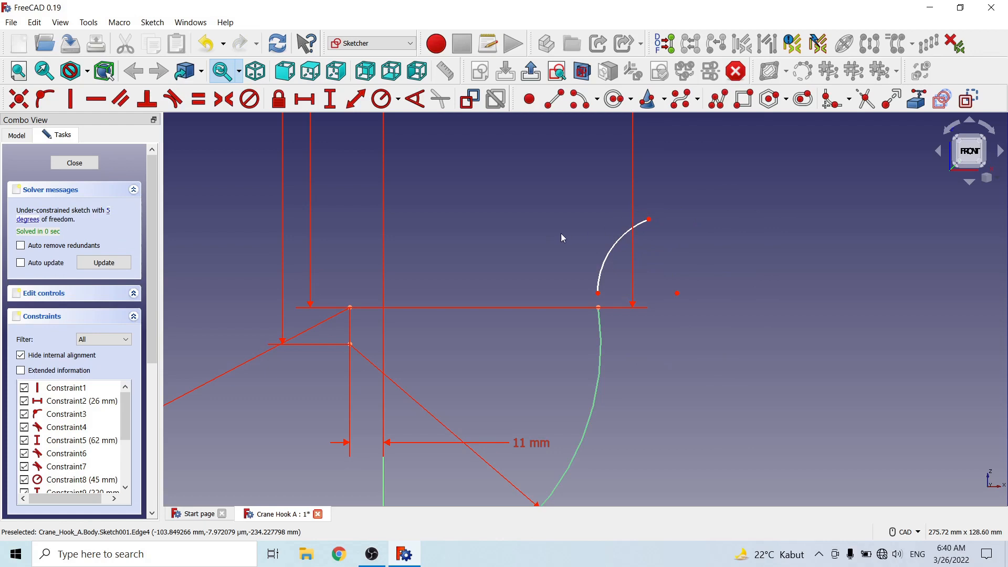
Step: Constrain the third arc's radius to 125 mm
middle_click_drag(560, 233, 542, 194)
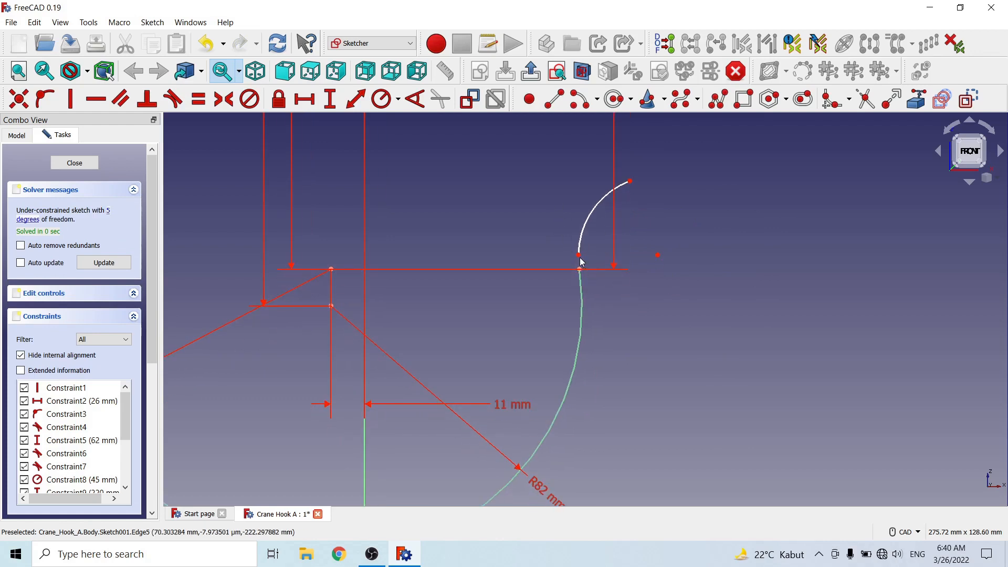
left_click(596, 207)
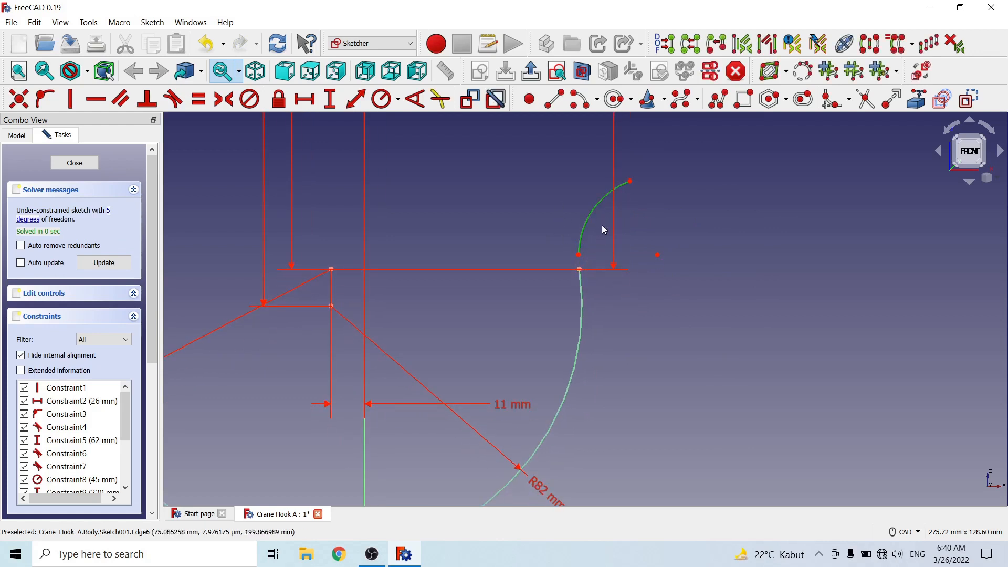
left_click(397, 99)
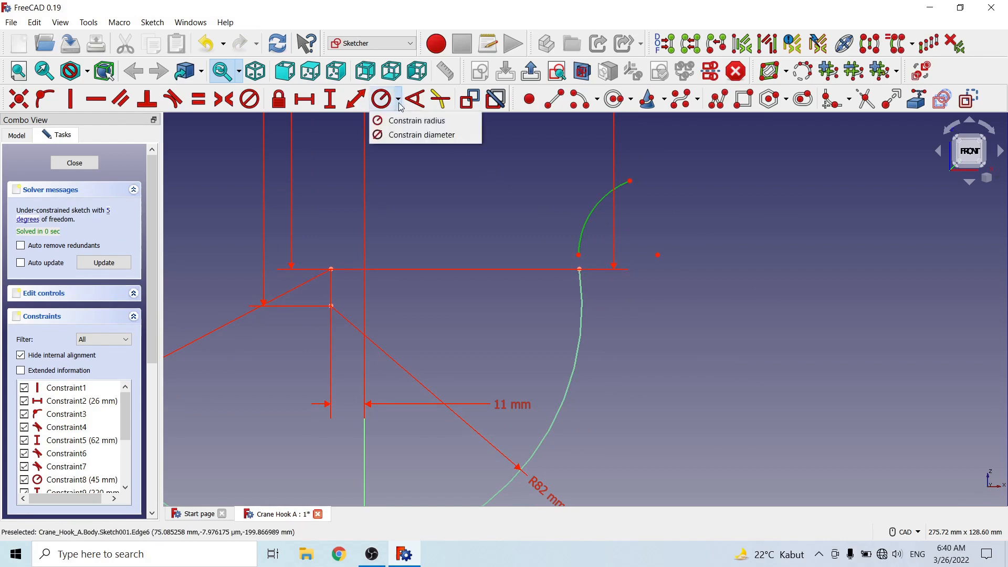
left_click(431, 124)
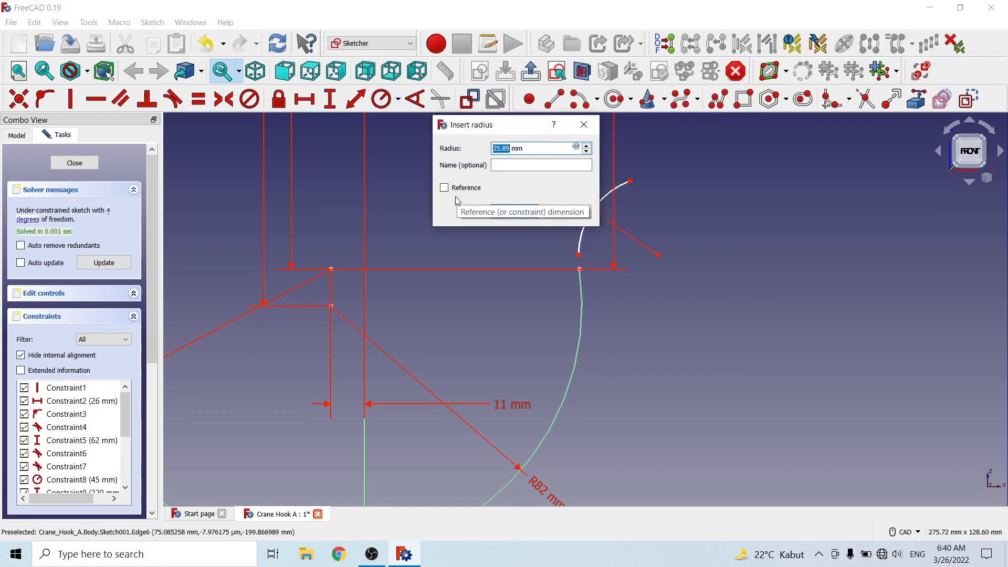
type("125")
left_click(524, 212)
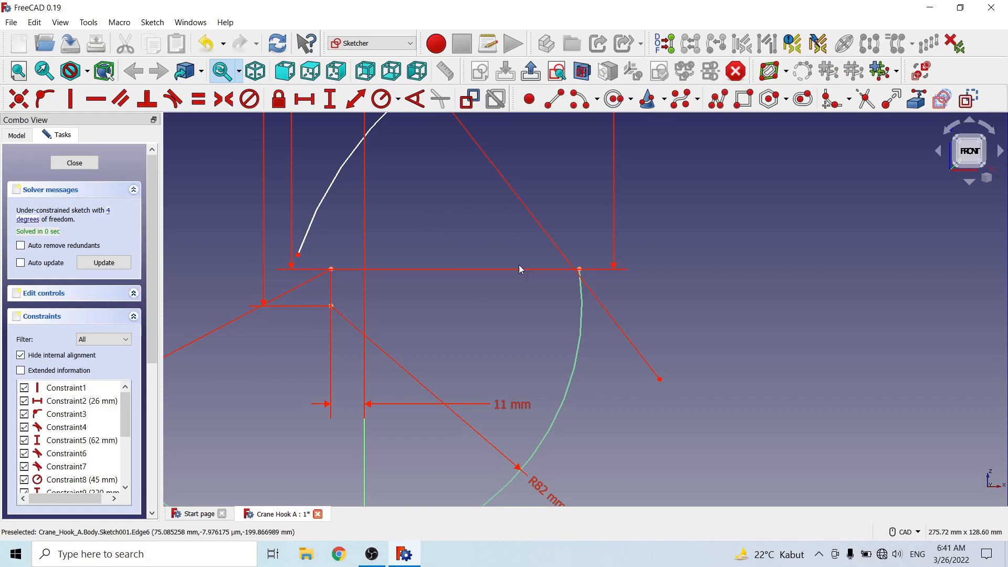
scroll(414, 241, "down", 2)
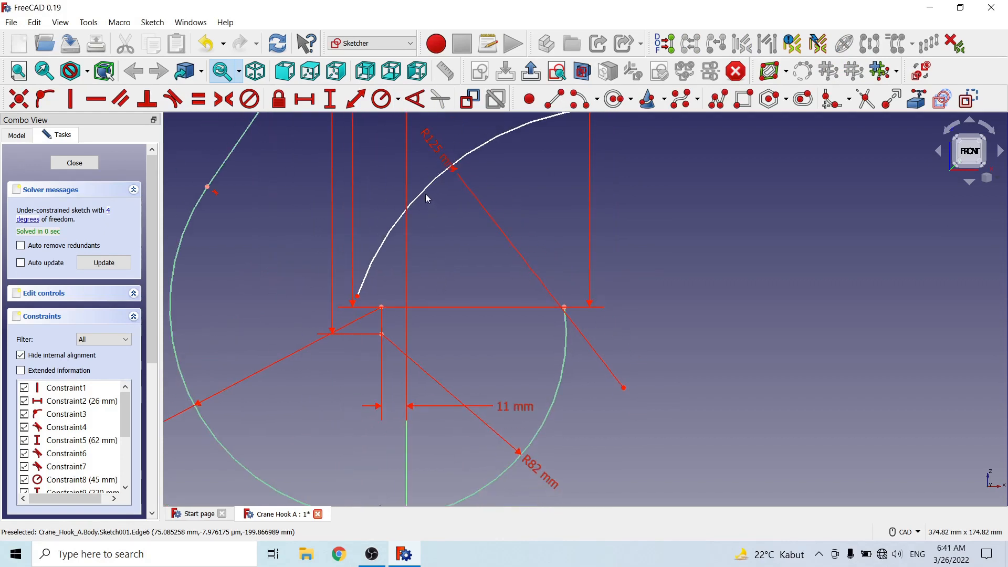
Step: Reposition the R125 arc and join its lower end tangentially to the free upper end of the R82 arc
left_click_drag(427, 198, 531, 241)
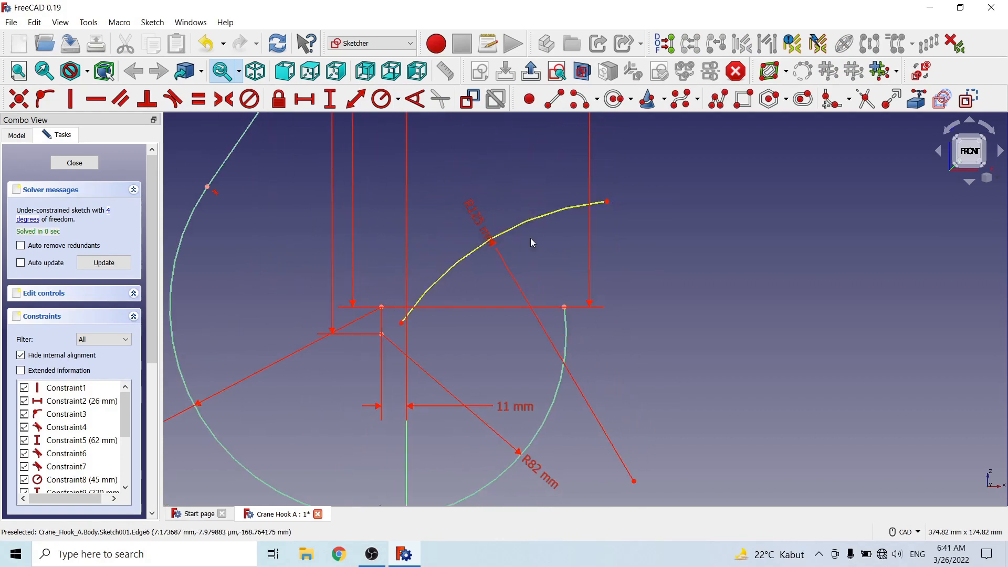
left_click_drag(403, 325, 569, 304)
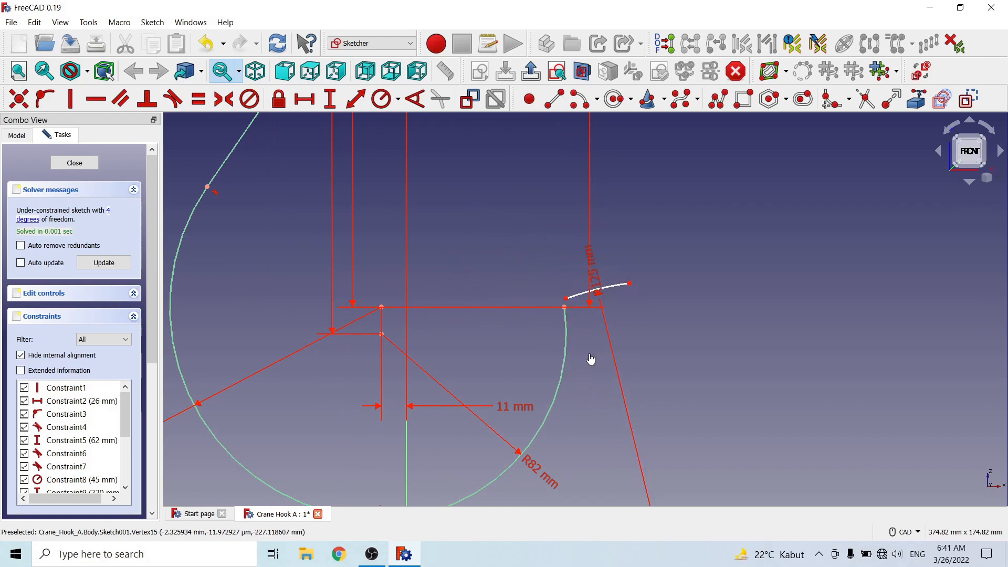
left_click_drag(630, 284, 635, 266)
left_click(561, 284)
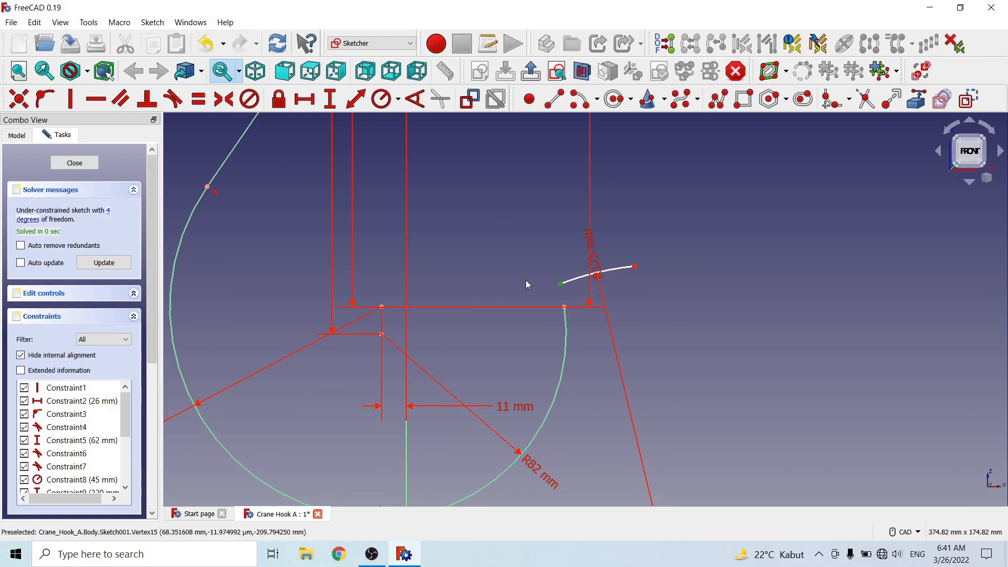
left_click(564, 307)
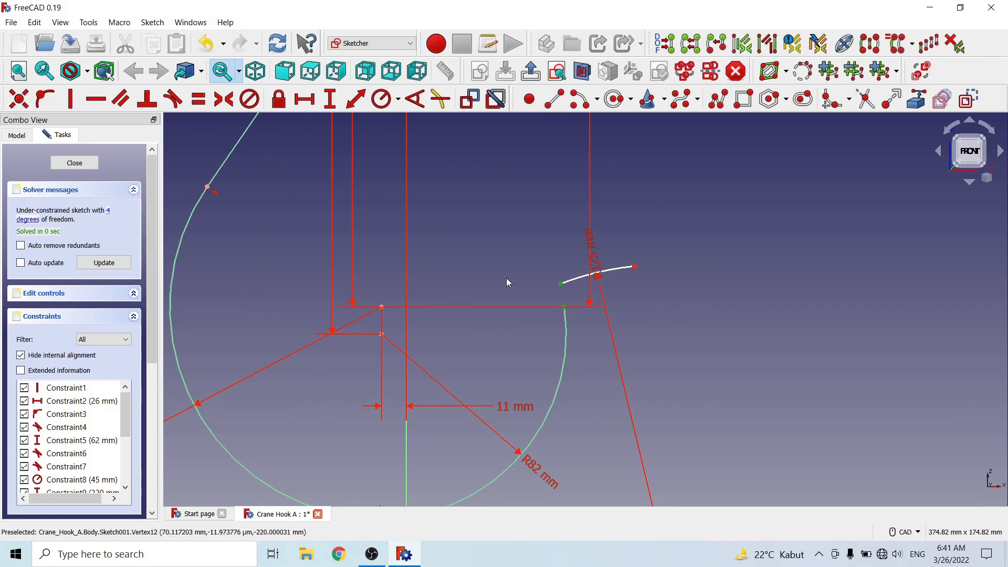
left_click(173, 98)
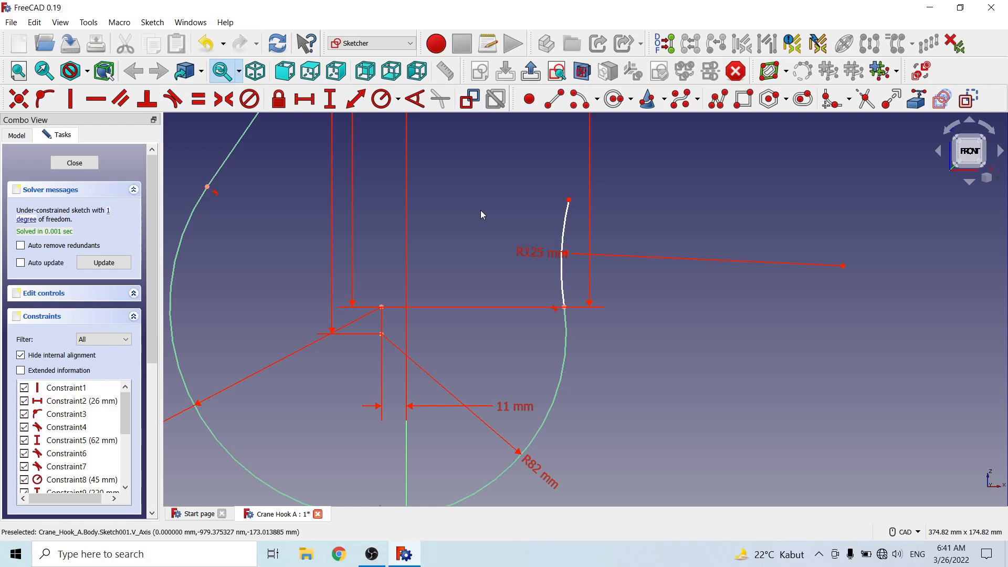
Step: Draw a fourth arc centred at about X 55.7, Z -175.6 mm, from just above the R125 arc's free end, curving up and inward
left_click(579, 98)
left_click(532, 206)
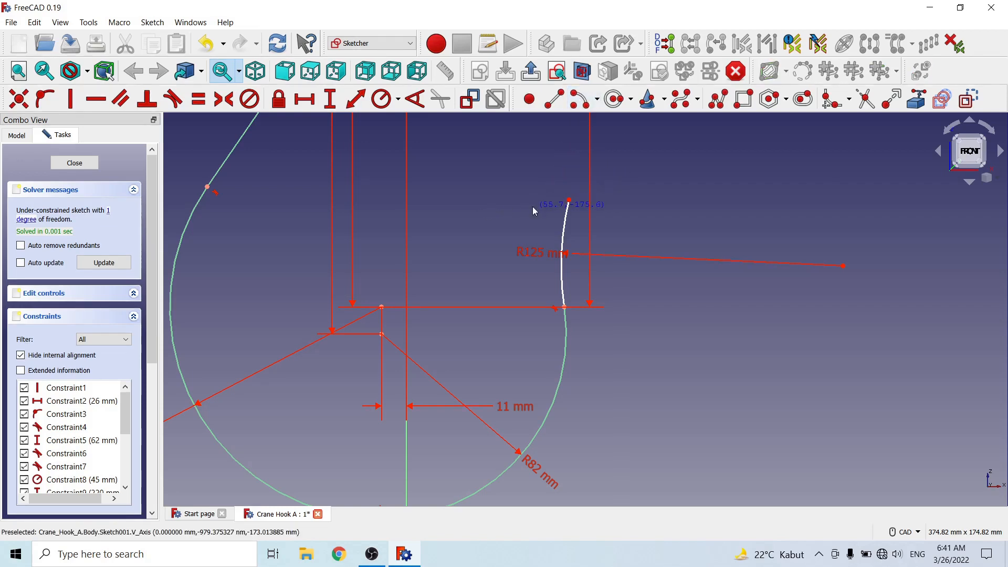
left_click(567, 188)
left_click(525, 168)
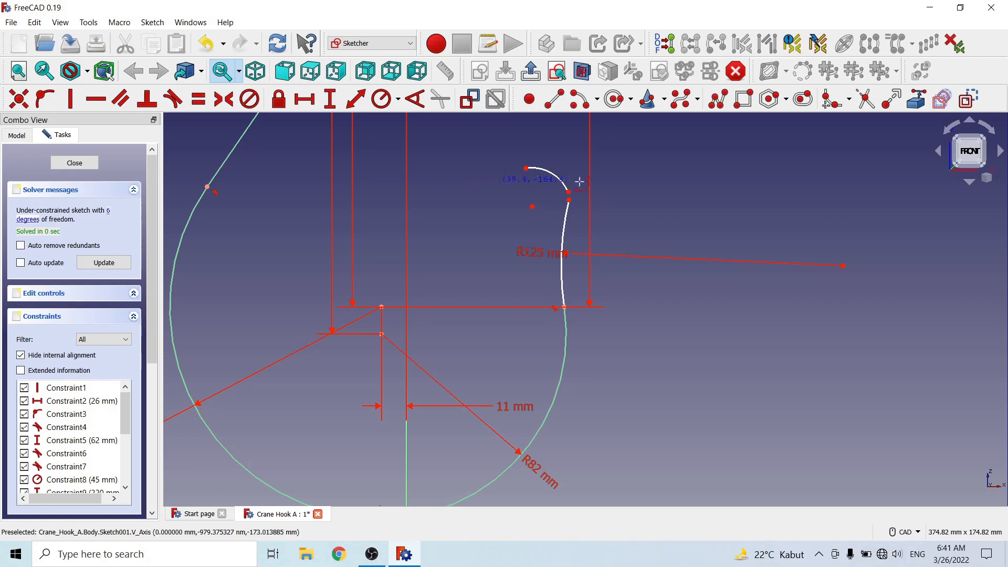
right_click(716, 178)
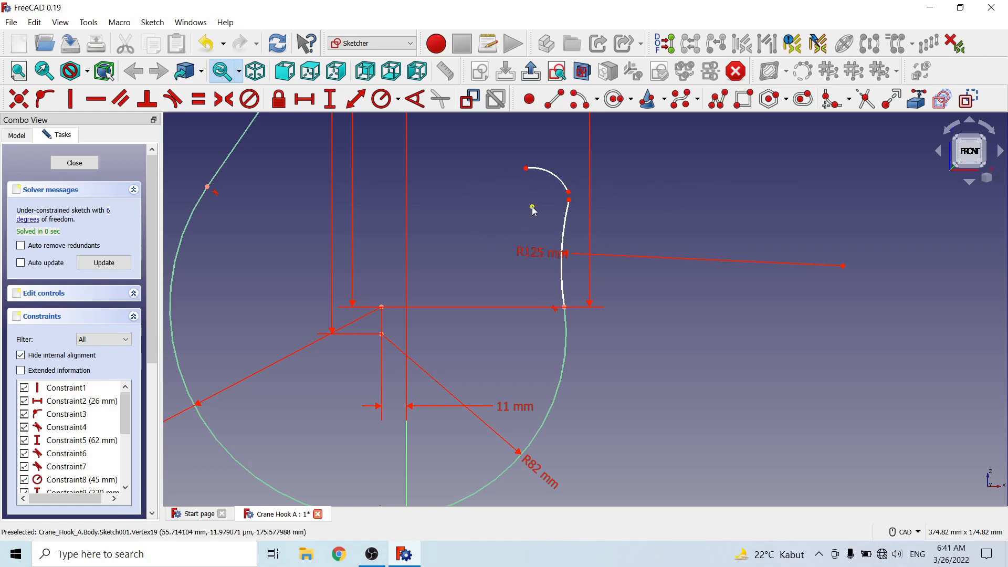
Step: Constrain the fourth arc's centre 220-40 mm vertically from the origin and place the dimension outside the hook on the positive X side
scroll(556, 404, "down", 4)
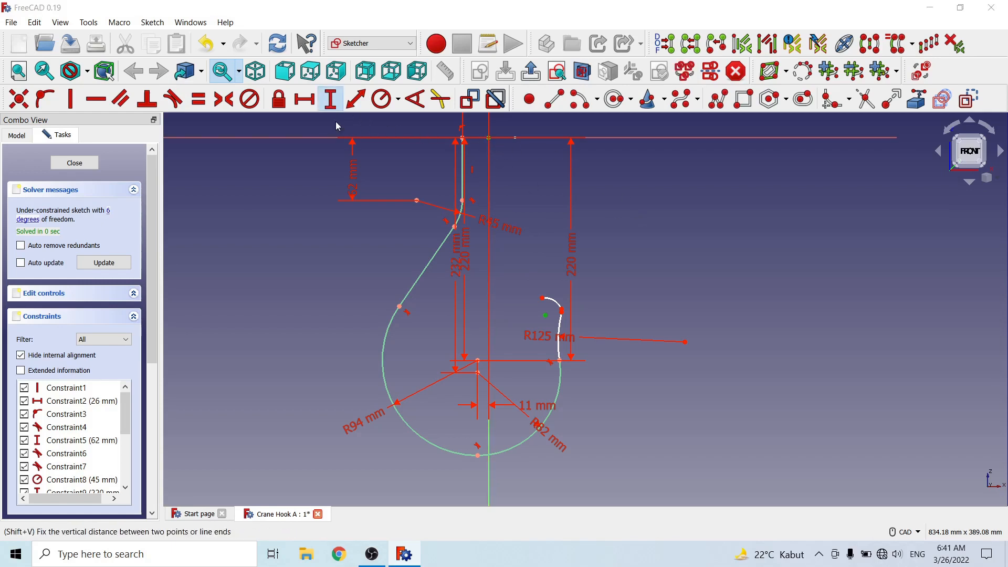
left_click(330, 99)
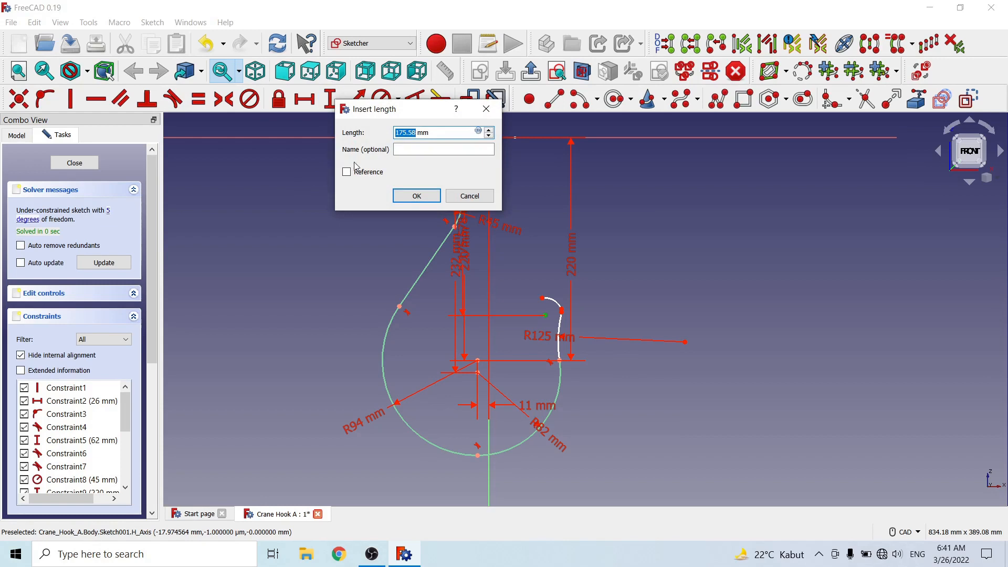
left_click_drag(431, 134, 384, 138)
type("2")
type("20")
type("-42")
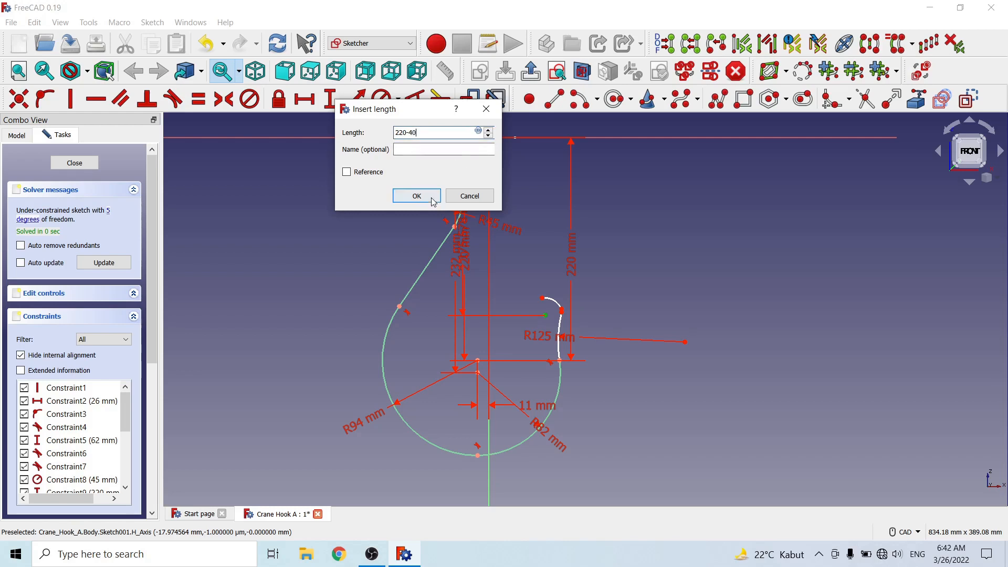
left_click(402, 199)
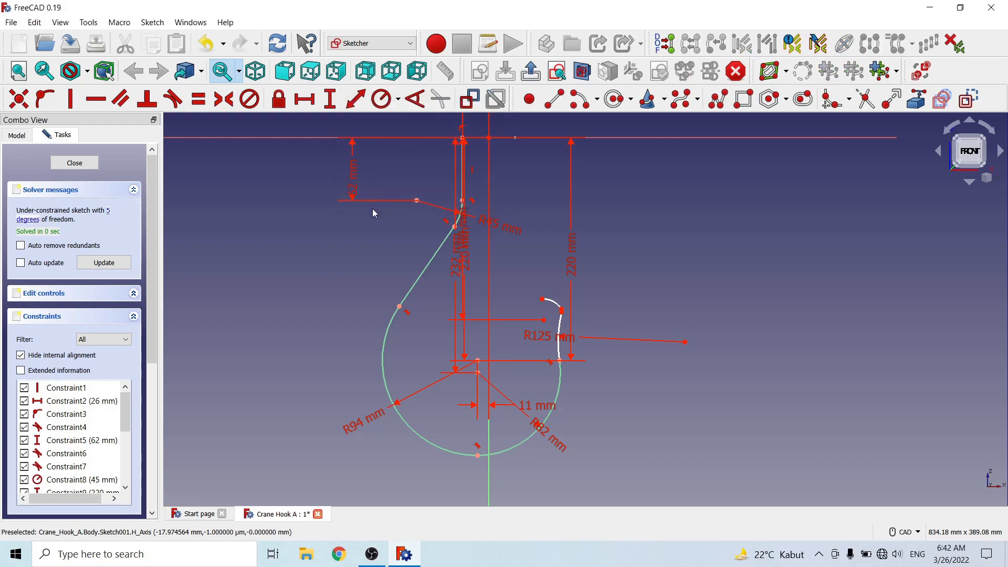
scroll(490, 285, "up", 2)
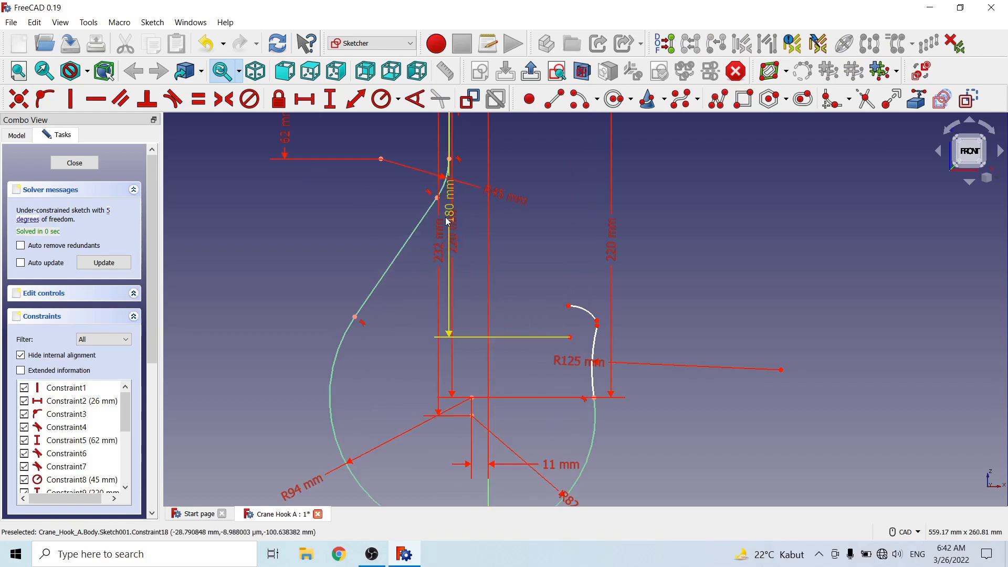
left_click_drag(450, 214, 664, 224)
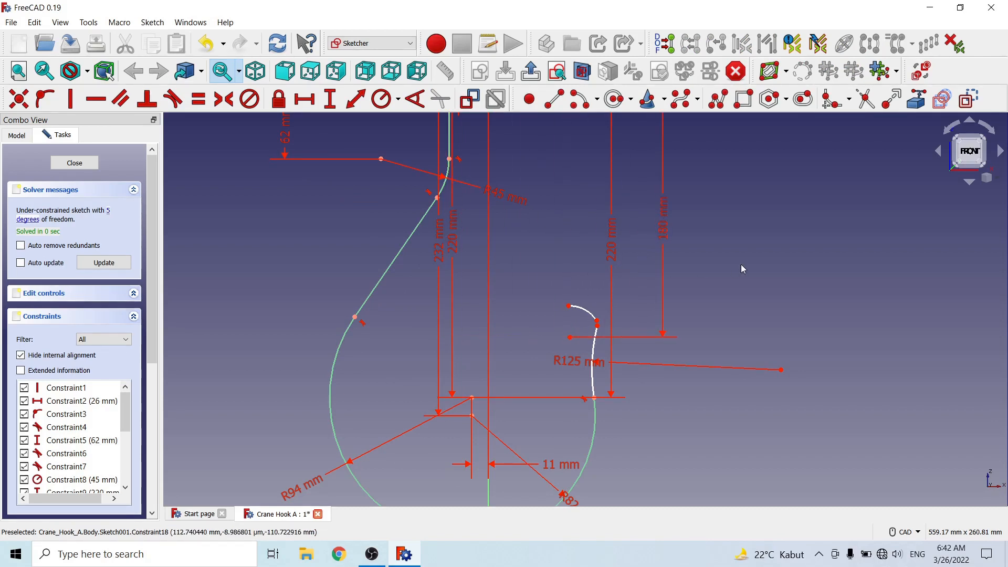
Step: Constrain the fourth arc's radius to 10 mm
scroll(560, 362, "up", 3)
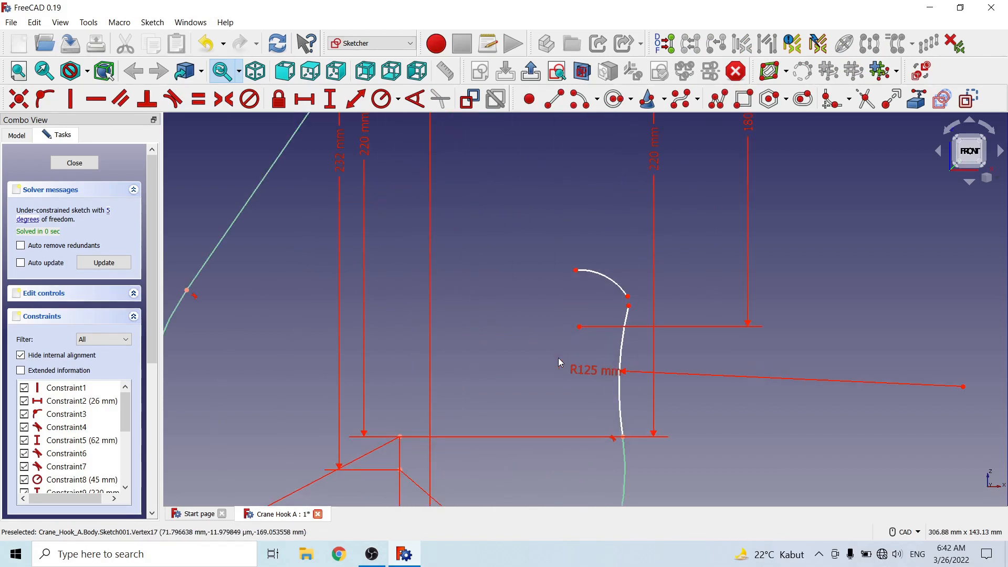
left_click(613, 283)
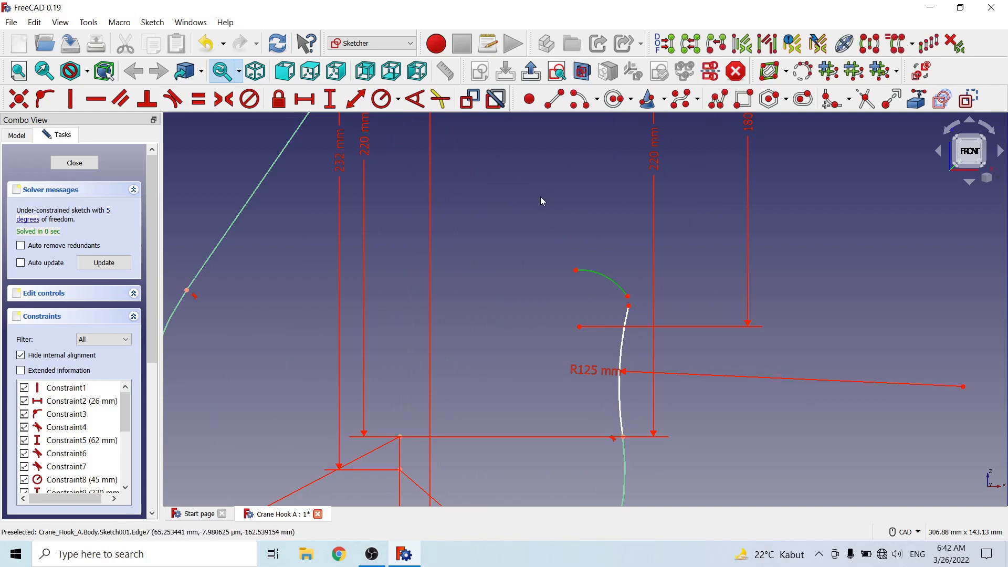
left_click(398, 100)
left_click(411, 122)
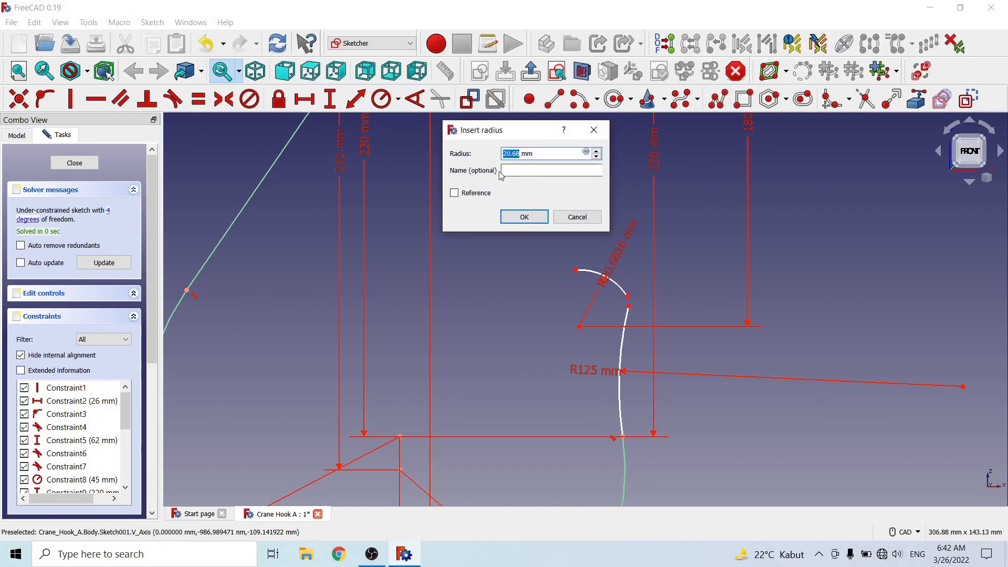
type("10")
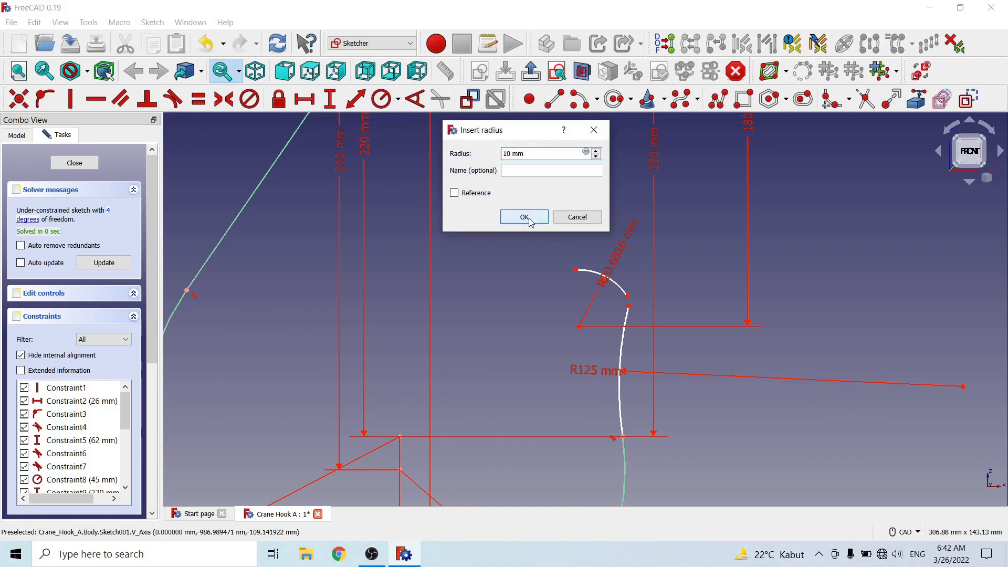
left_click(526, 219)
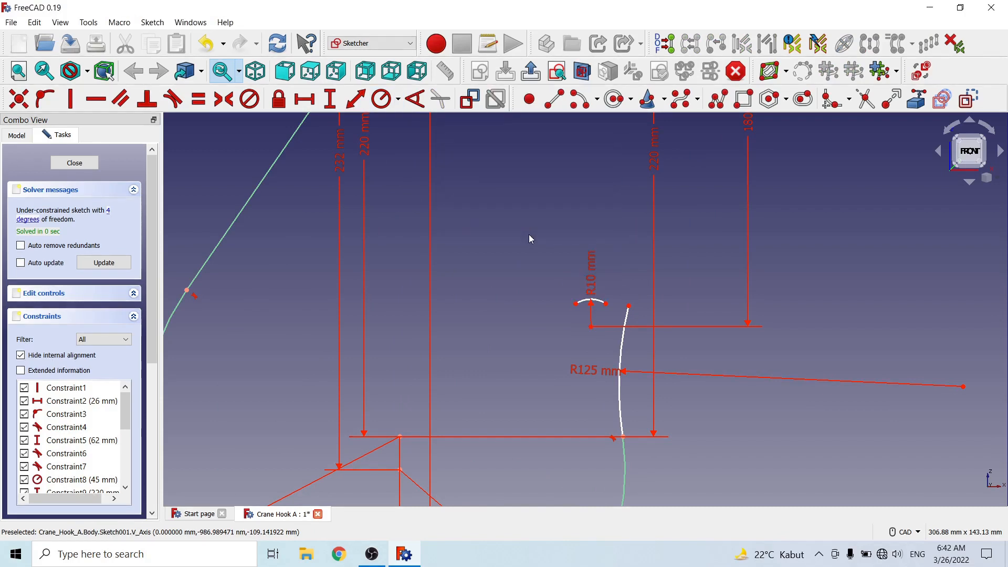
Step: Join the R10 arc's outer end tangentially to the upper end of the R125 arc
left_click(608, 305)
left_click(629, 306)
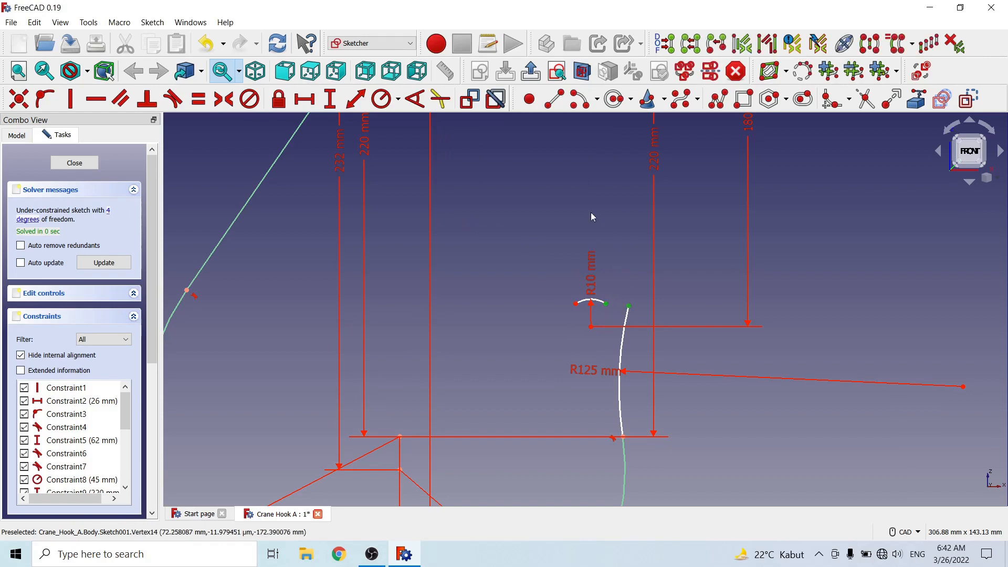
left_click(172, 99)
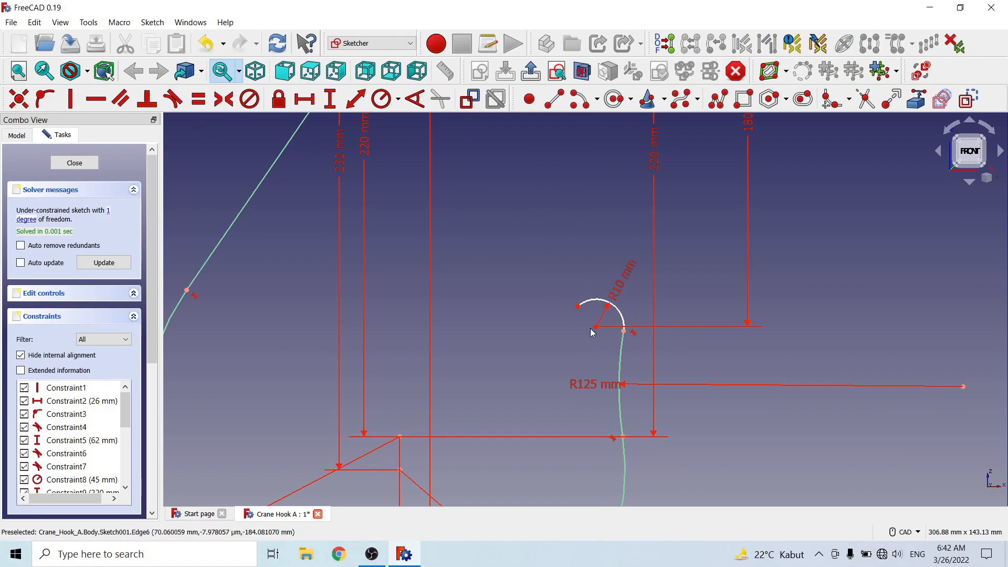
Step: Move the R125 dimension label slightly higher and further inside the hook, clear of the outline
scroll(465, 269, "down", 3)
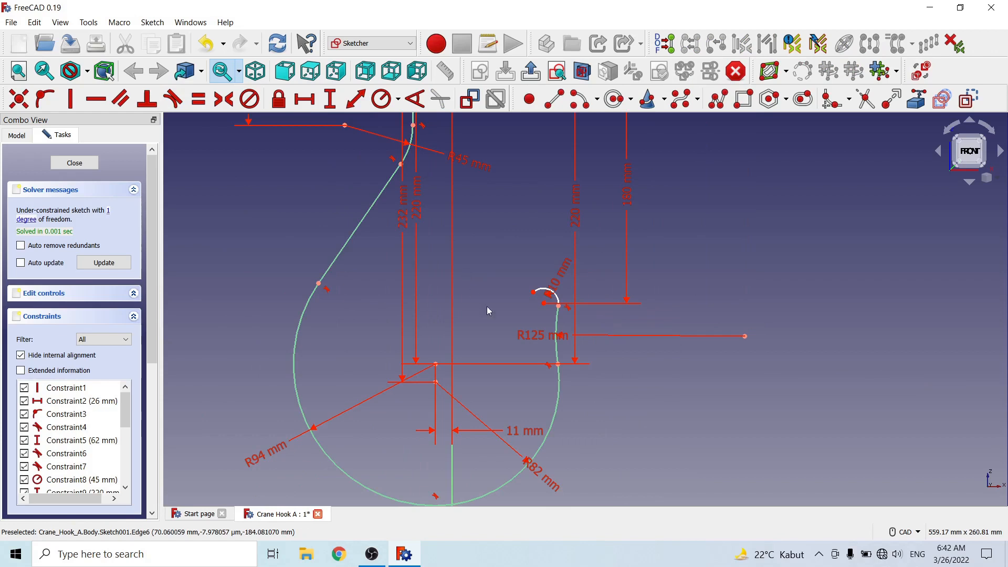
scroll(583, 361, "up", 2)
scroll(583, 361, "up", 1)
scroll(448, 296, "down", 1)
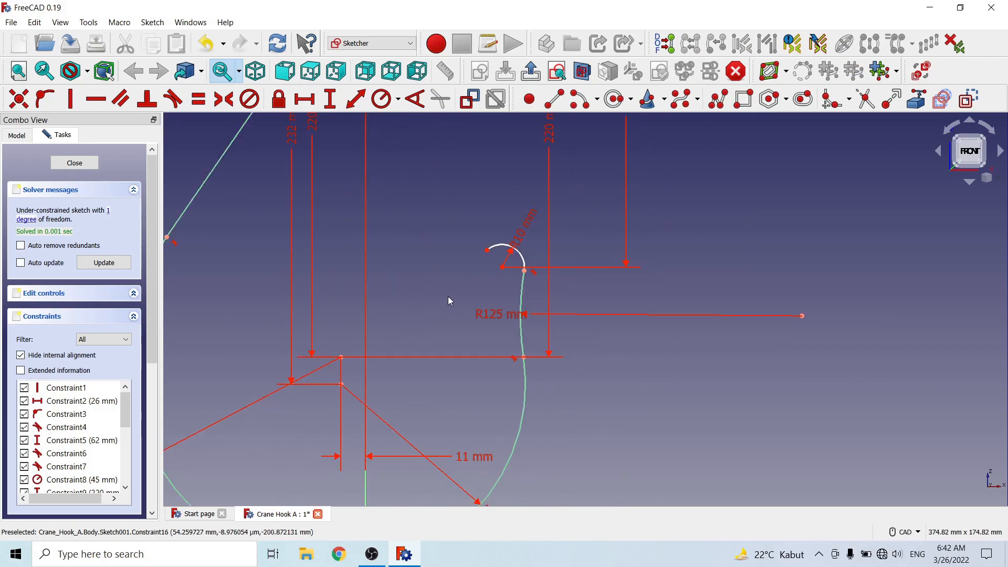
left_click_drag(493, 319, 482, 298)
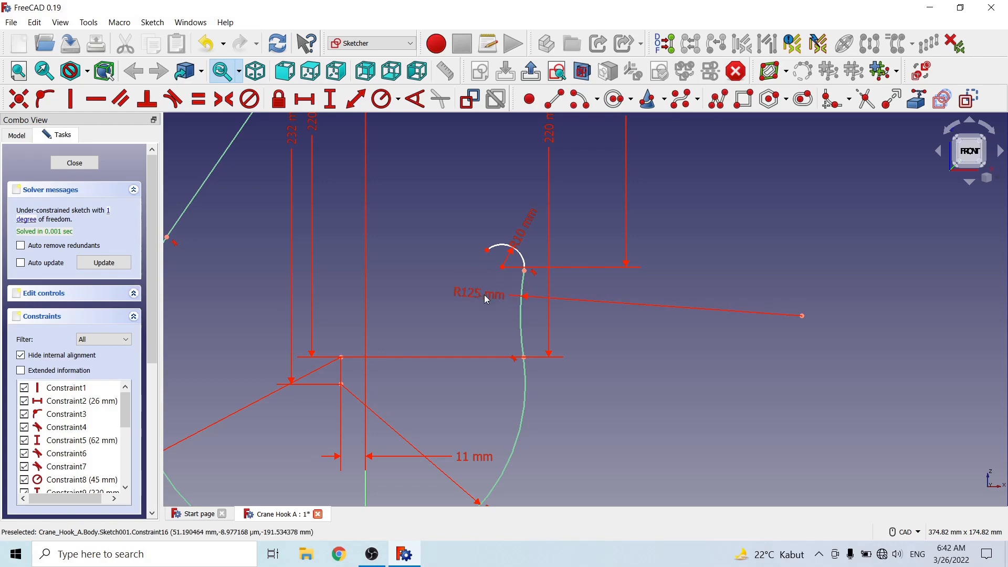
Step: Restore the straight front view and highlight the sketch geometry that is still under-constrained
middle_click_drag(608, 369, 687, 389)
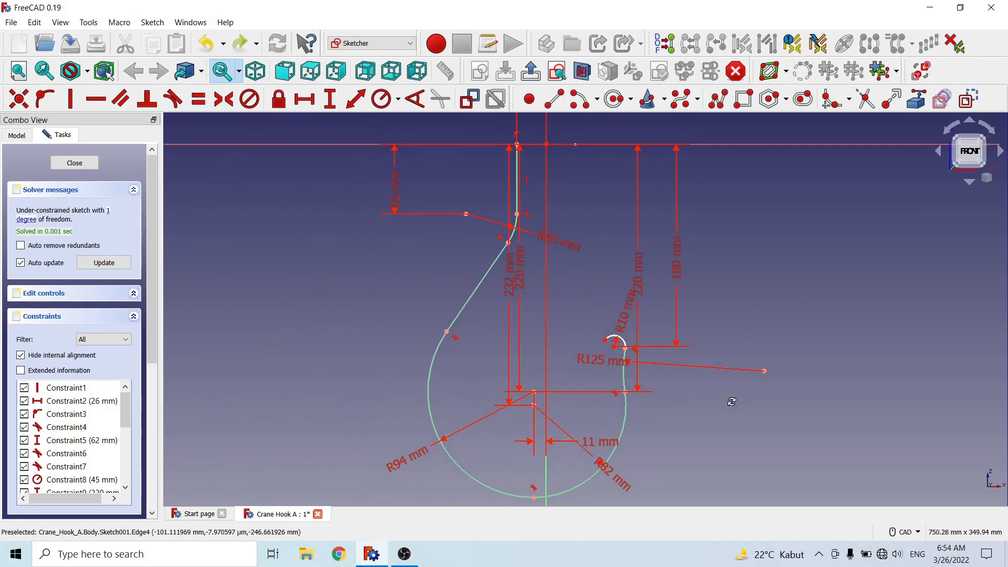
scroll(641, 360, "up", 3)
scroll(655, 296, "down", 4)
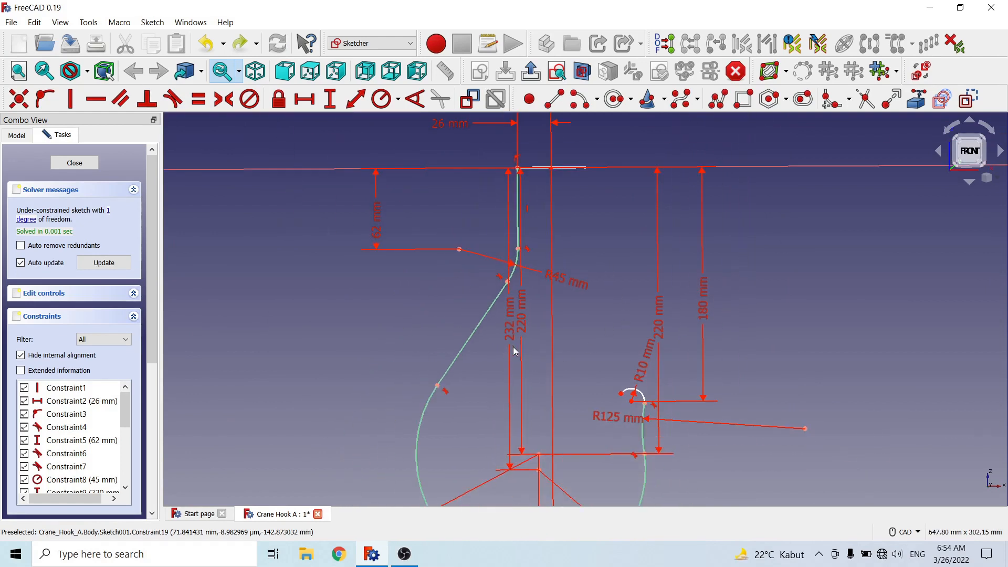
left_click(290, 78)
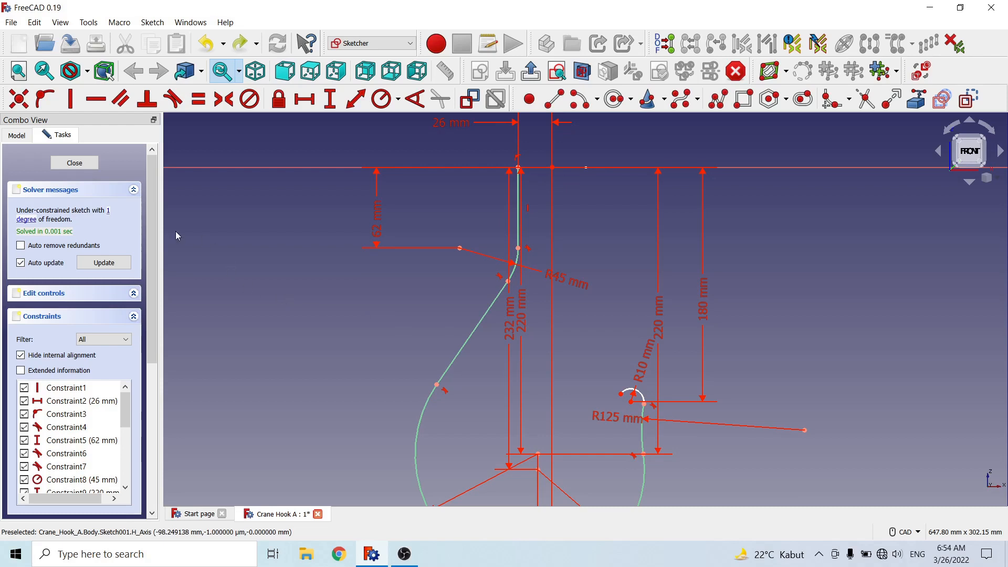
left_click(30, 225)
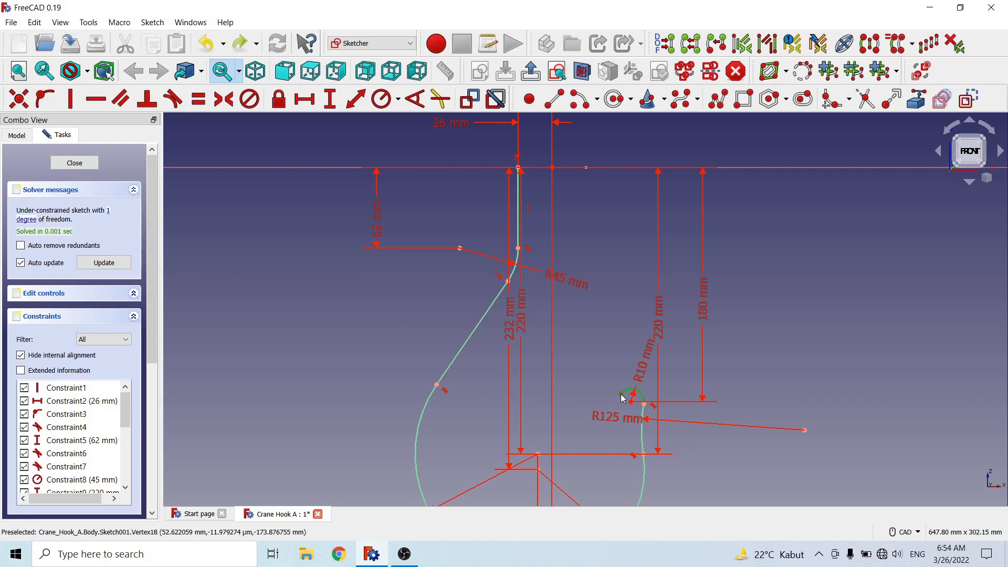
Step: Nudge the R10 arc's free end and constrain it 53.04 mm horizontally from the origin
left_click_drag(620, 394, 617, 386)
middle_click_drag(595, 364, 582, 327)
scroll(580, 320, "up", 1)
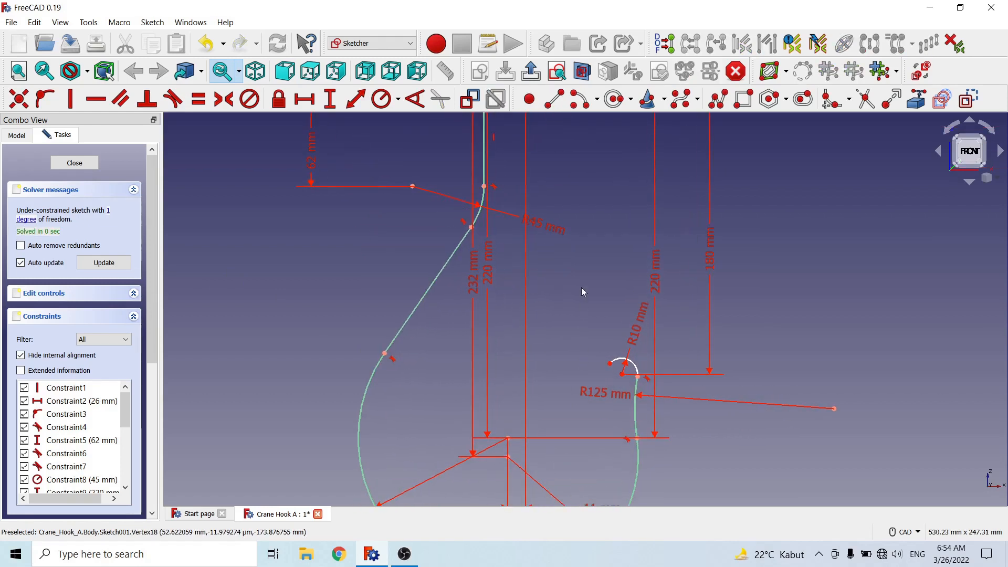
middle_click_drag(582, 292, 584, 347)
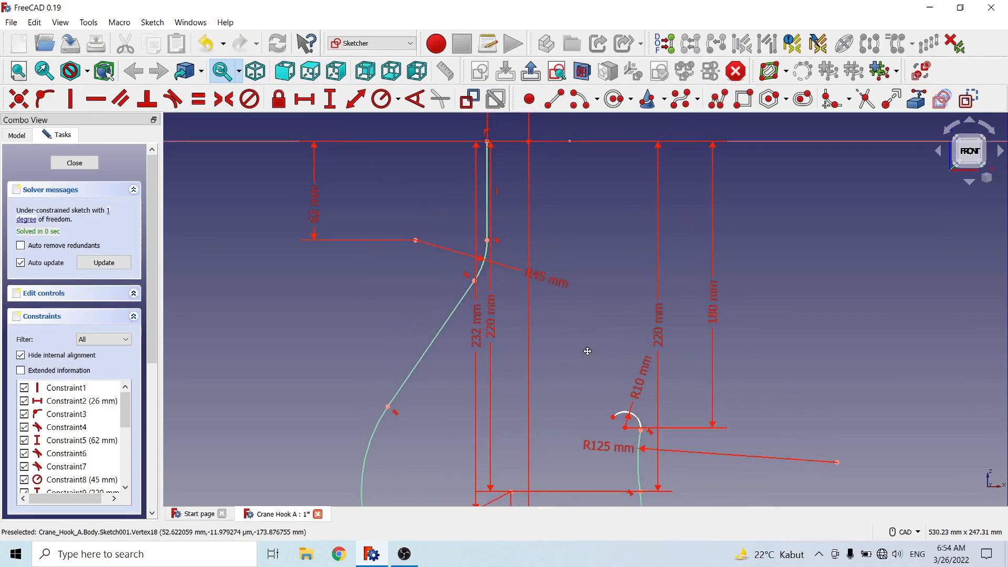
left_click(614, 419)
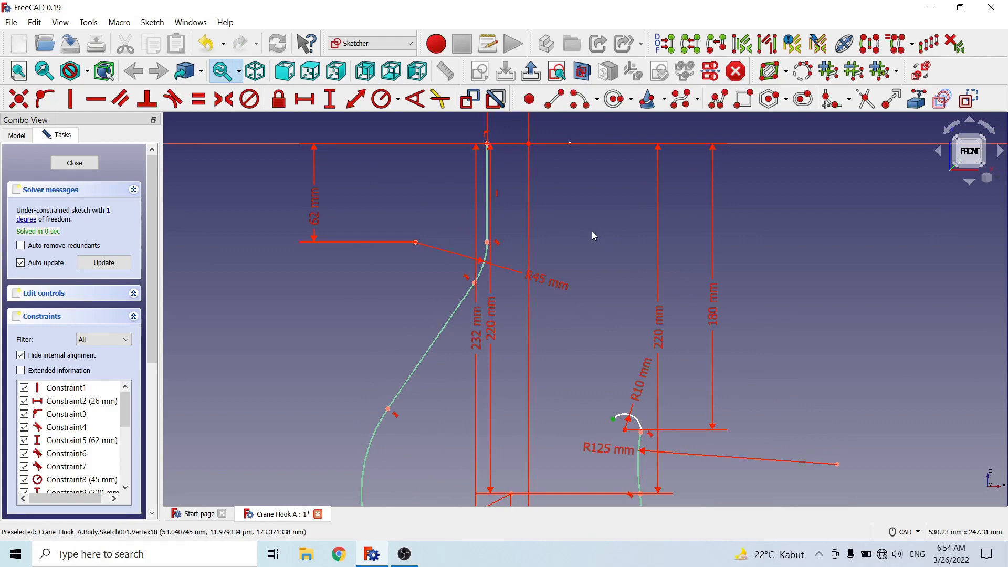
left_click(529, 143)
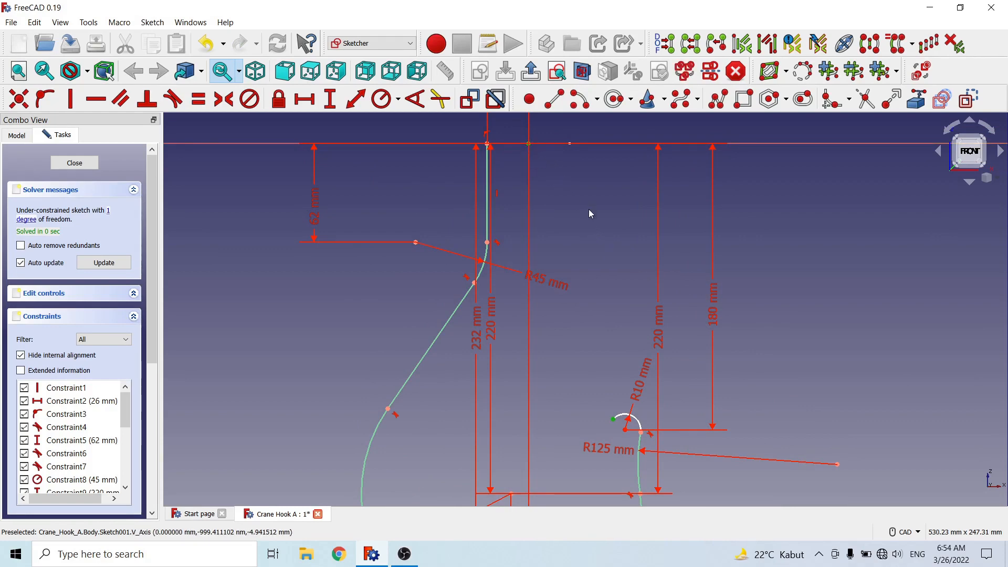
left_click(305, 99)
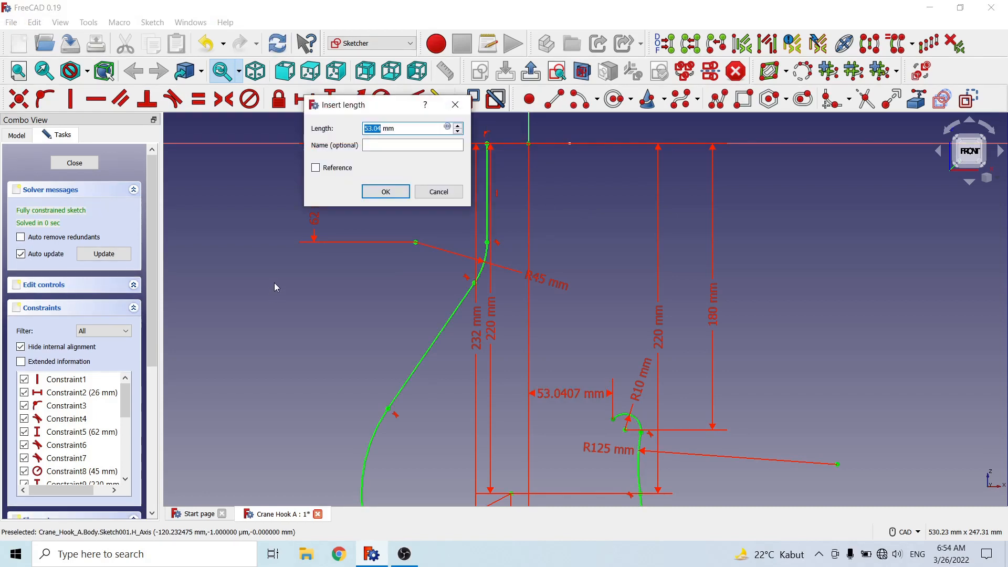
left_click(390, 195)
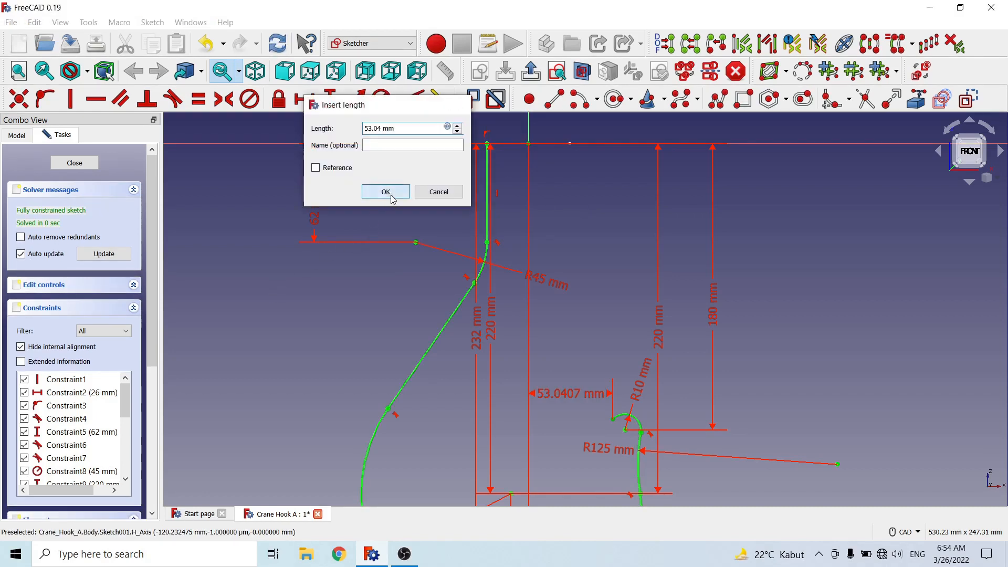
scroll(591, 288, "down", 5)
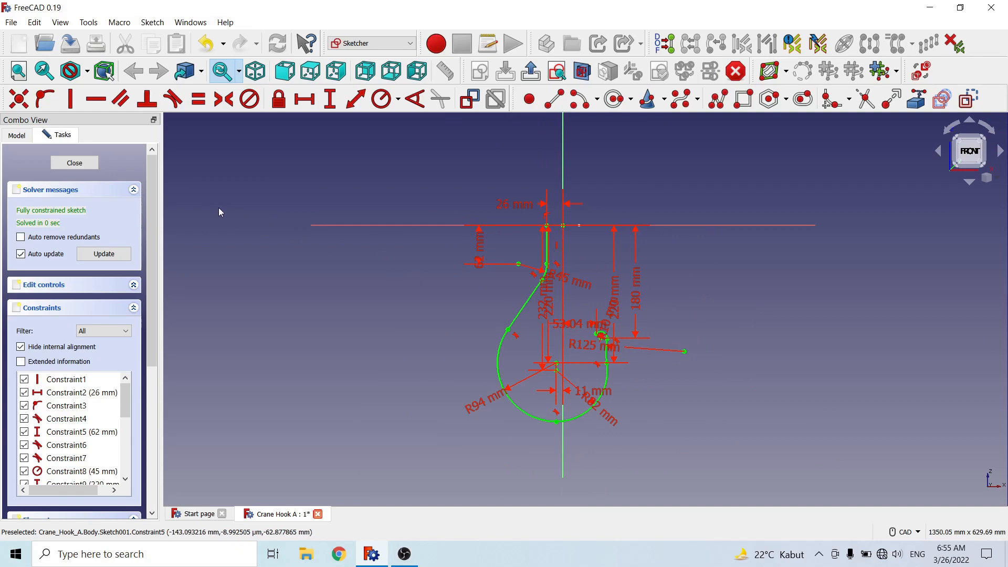
Step: Close the hook outline sketch and deselect it, leaving both sketches in view
left_click(78, 163)
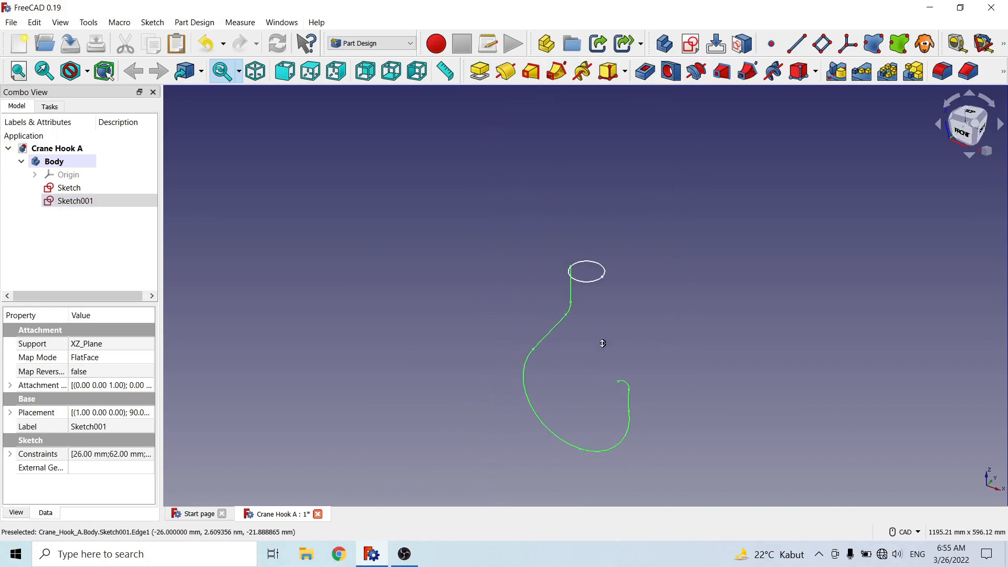
left_click(654, 328)
middle_click_drag(646, 342, 639, 259)
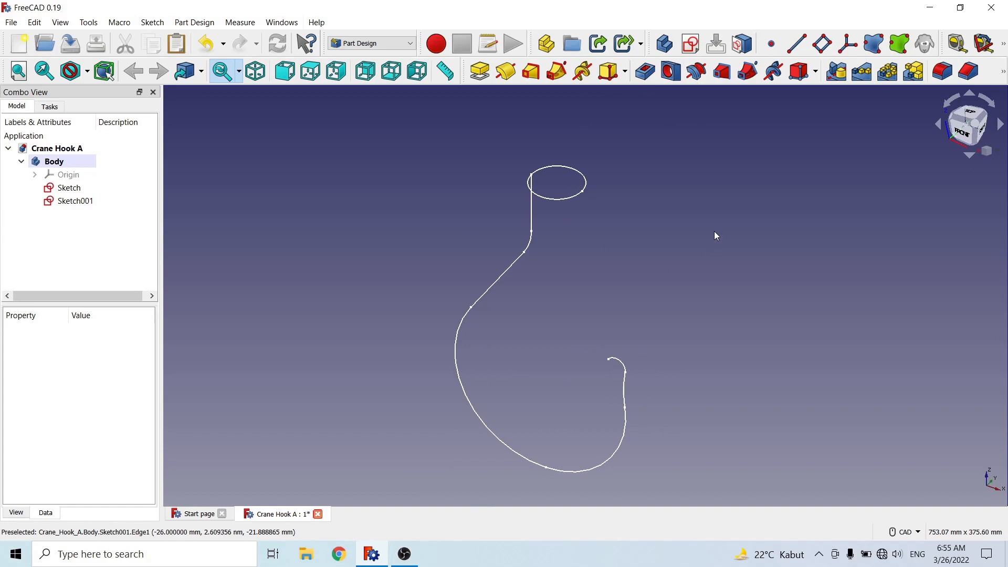
Step: Create a new sketch on the XZ plane
left_click(691, 45)
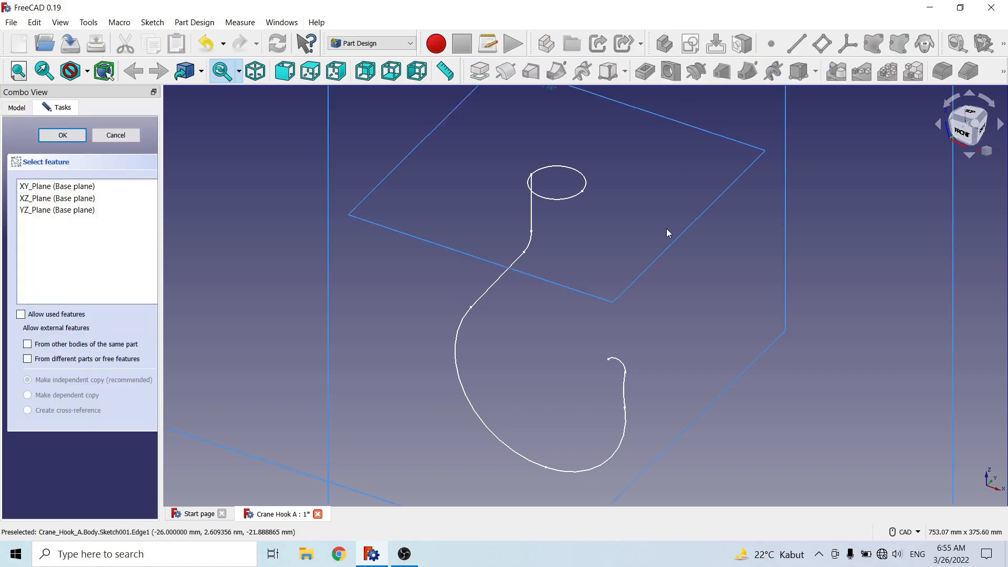
mouse_move(650, 188)
middle_mouse_down()
mouse_move(630, 228)
mouse_move(623, 280)
middle_mouse_up()
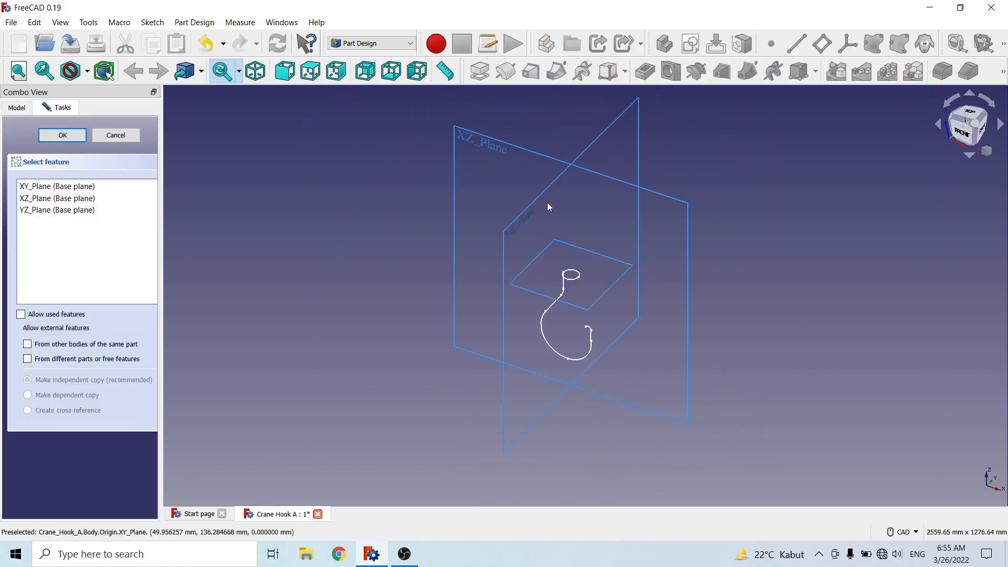
left_click(485, 147)
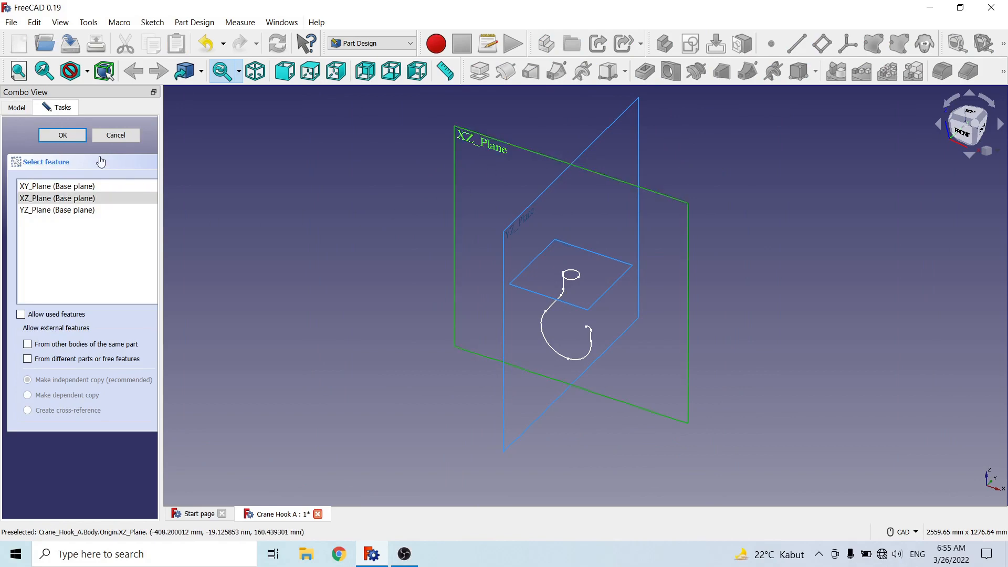
left_click(73, 139)
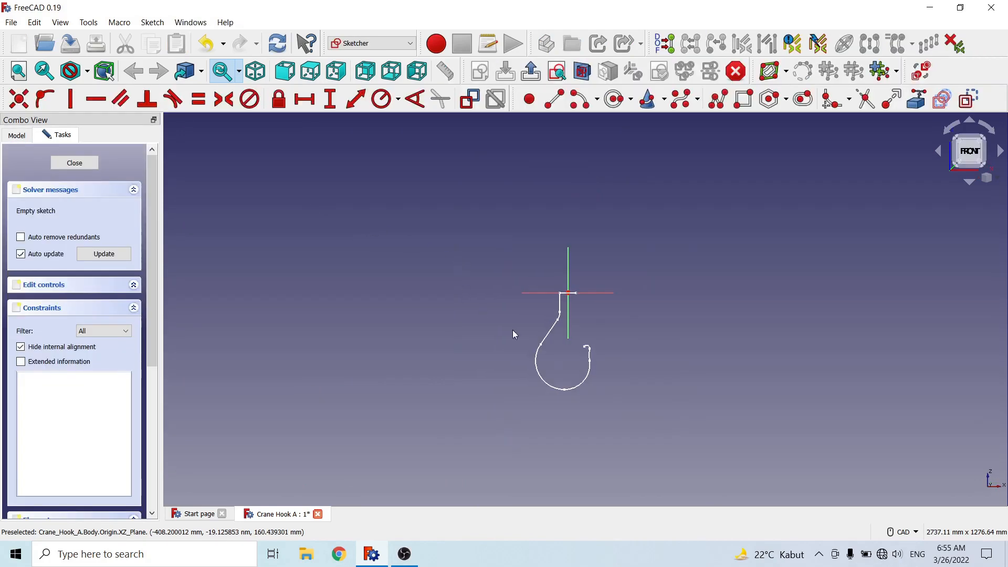
Step: Sketch a vertical line about 57 mm long running down from just below the circle's edge, opposite the existing shank line
scroll(673, 376, "up", 6)
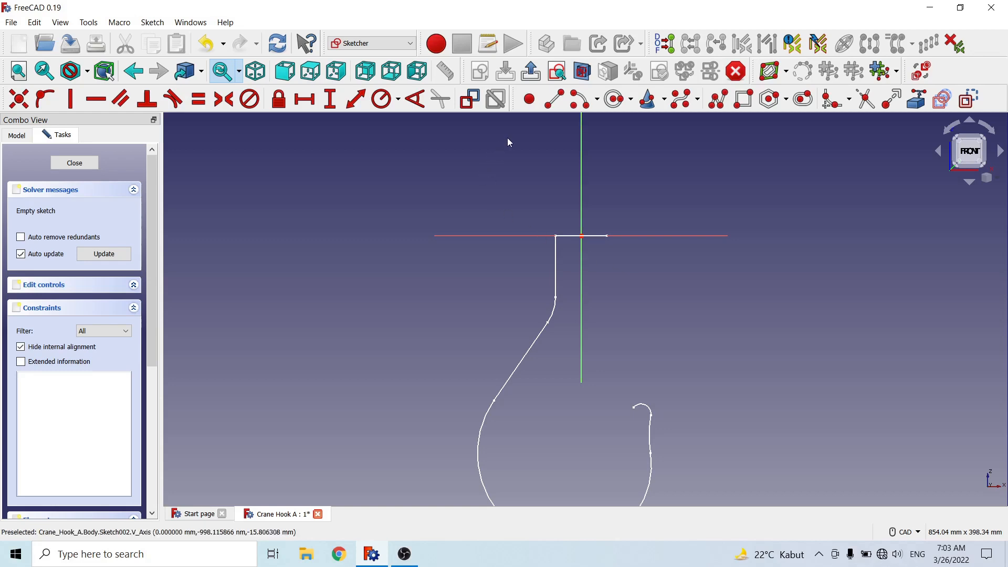
left_click(555, 98)
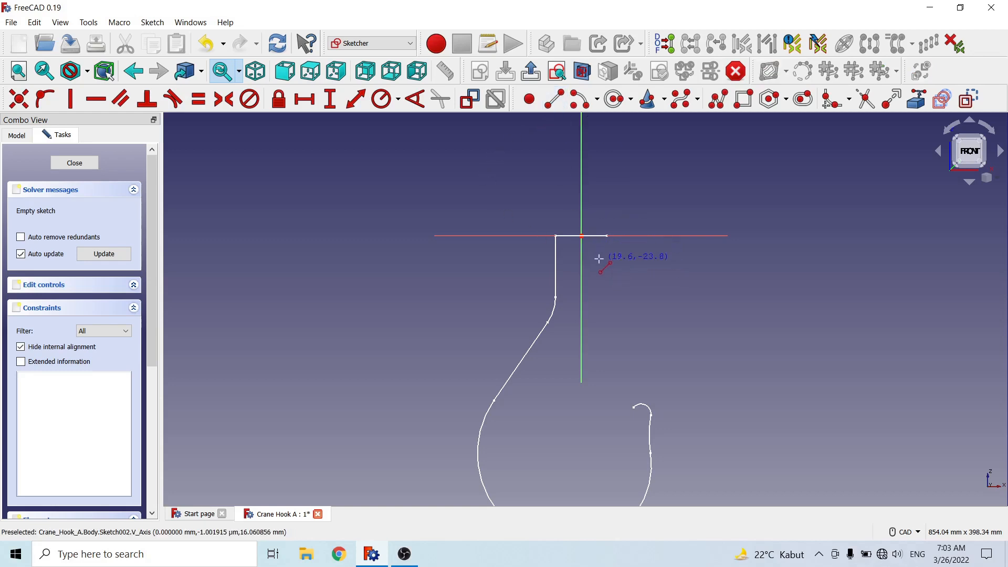
scroll(598, 258, "up", 5)
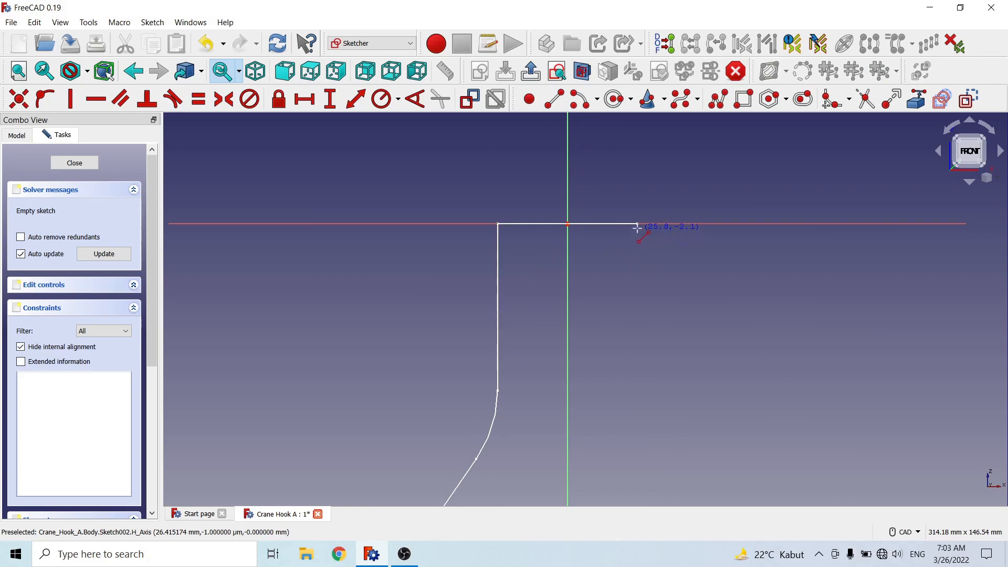
left_click(636, 227)
middle_click_drag(630, 315, 643, 271)
mouse_move(642, 298)
middle_mouse_down()
mouse_move(642, 317)
mouse_move(618, 334)
mouse_move(623, 320)
middle_mouse_up()
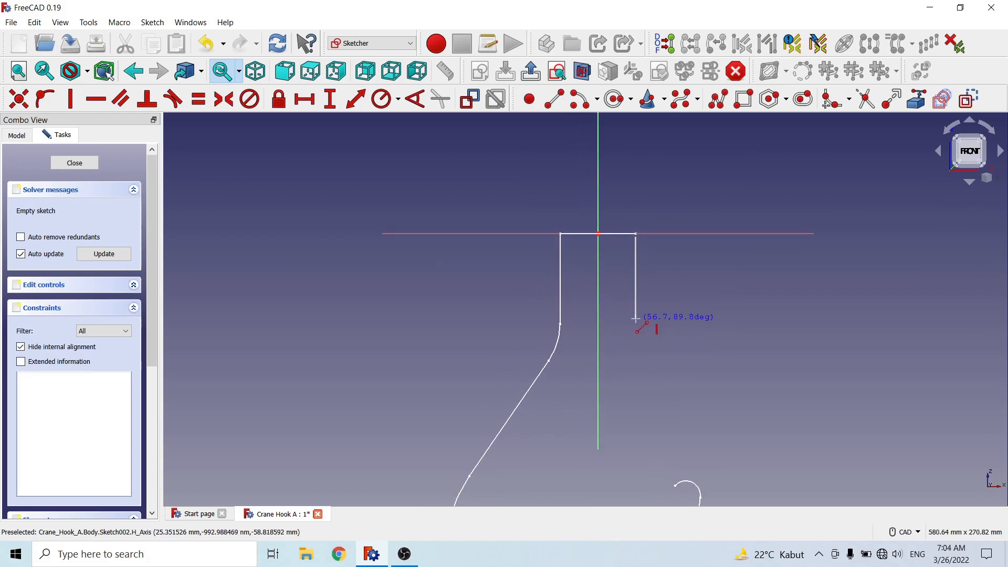
left_click(635, 317)
scroll(709, 217, "down", 2)
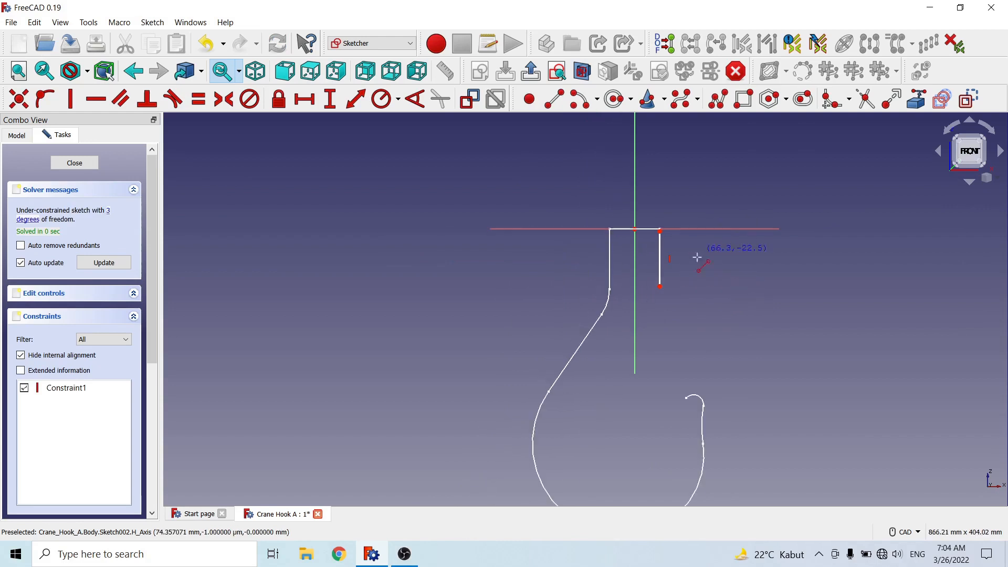
scroll(688, 267, "up", 1)
right_click(686, 268)
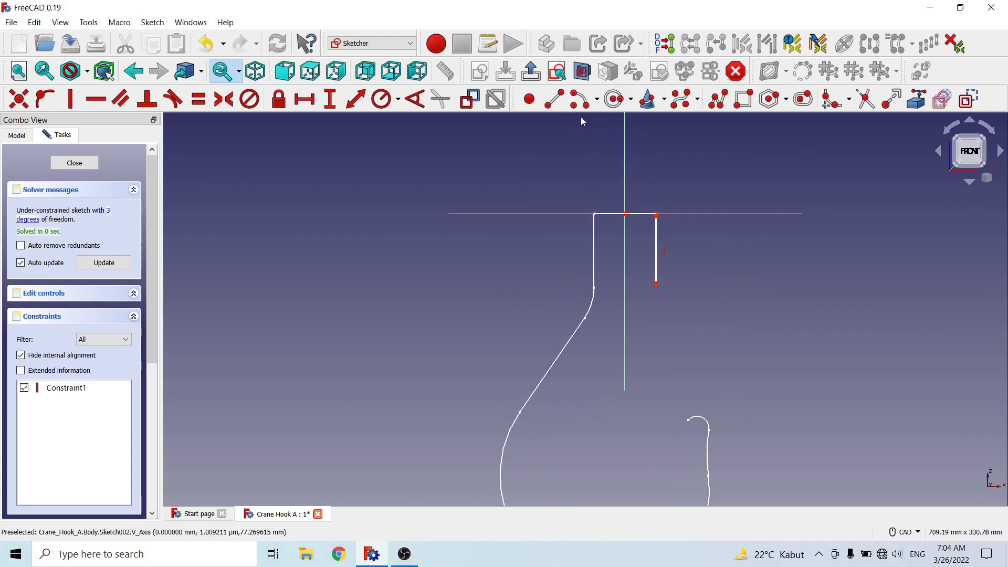
Step: Sketch a short centre-point arc with a radius of about 30 mm, curving inward just below the new vertical line
left_click(580, 99)
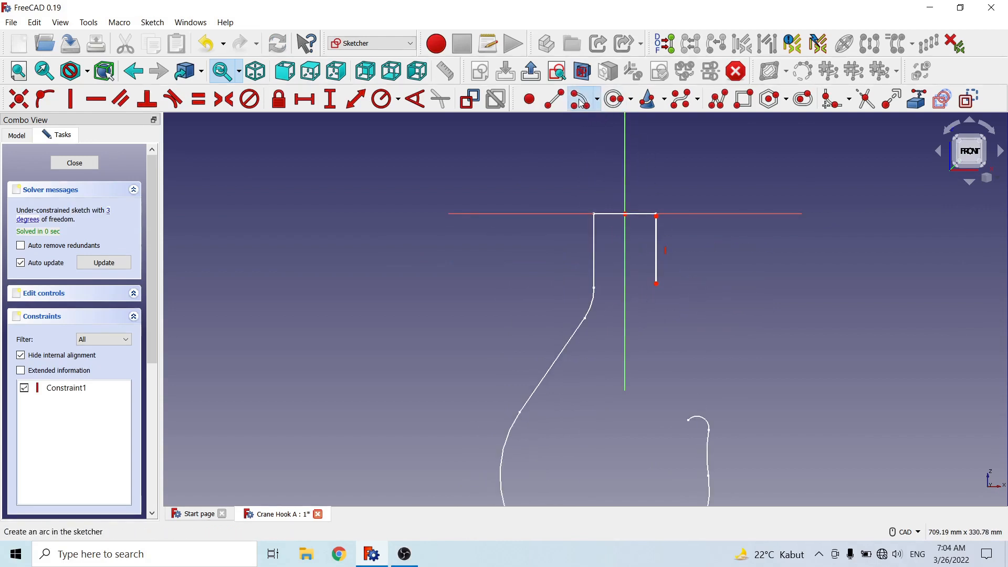
left_click(618, 293)
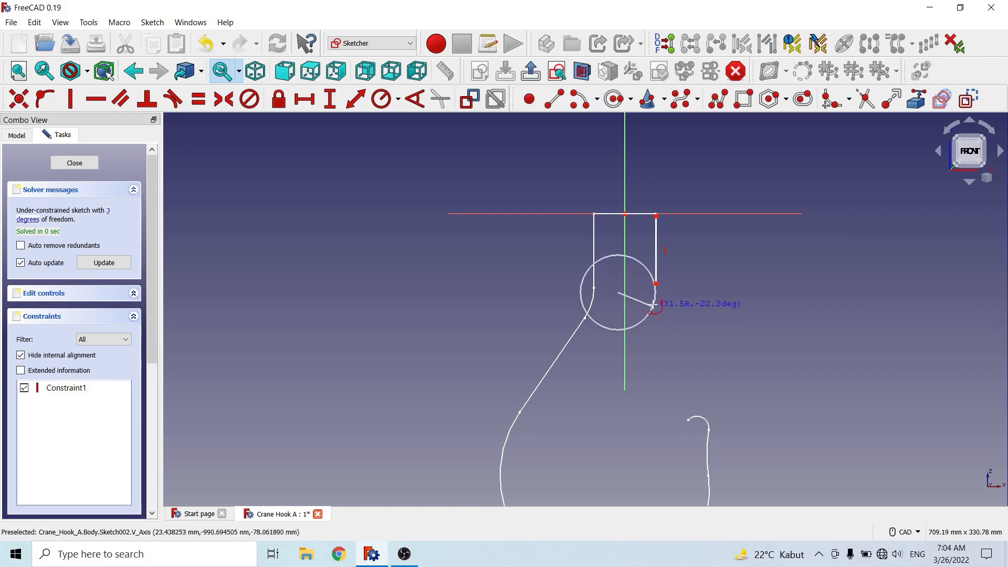
left_click(654, 294)
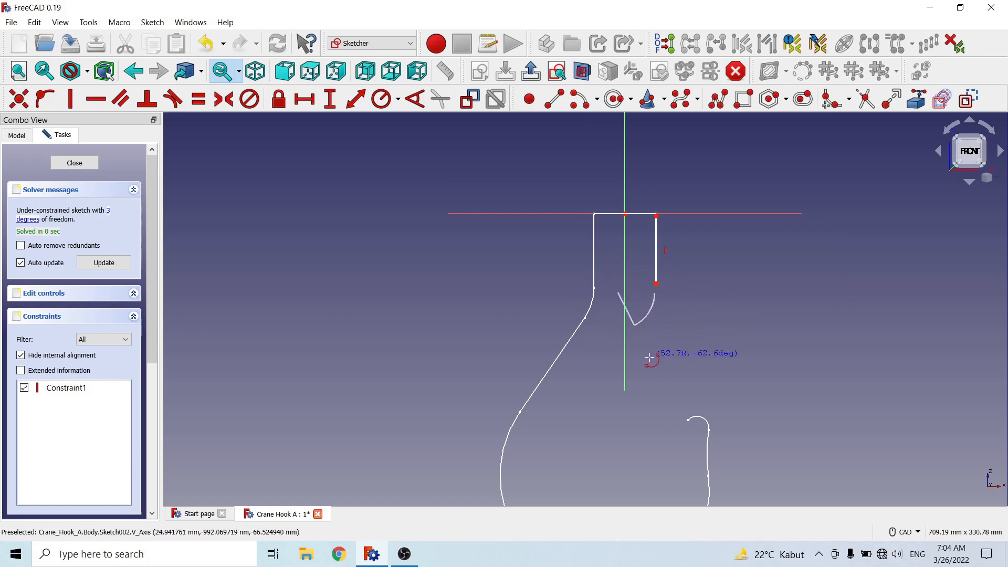
left_click(652, 333)
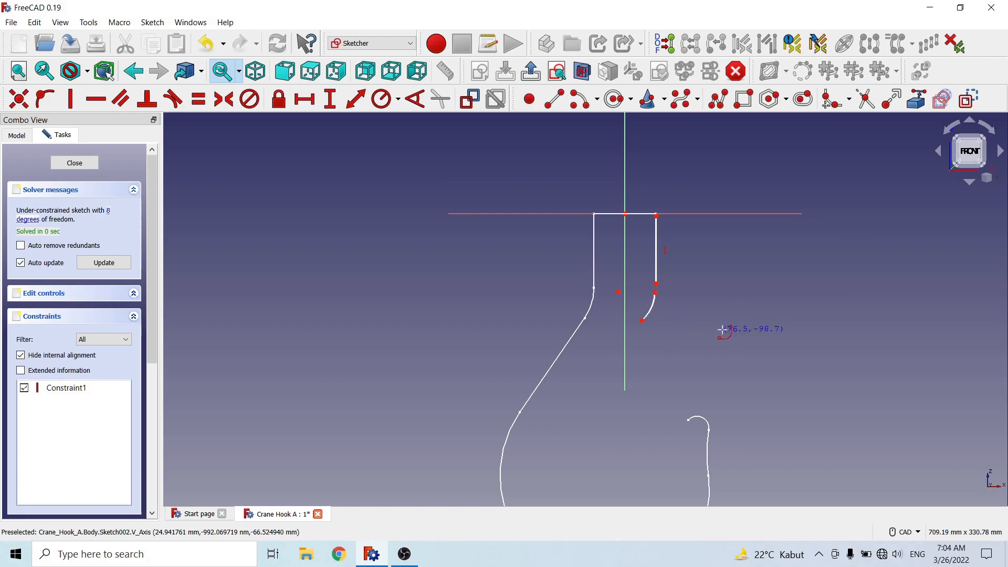
Step: Sketch a slanted line from just below the arc's lower end, running down and inward roughly along the outer hook line
scroll(595, 325, "up", 2)
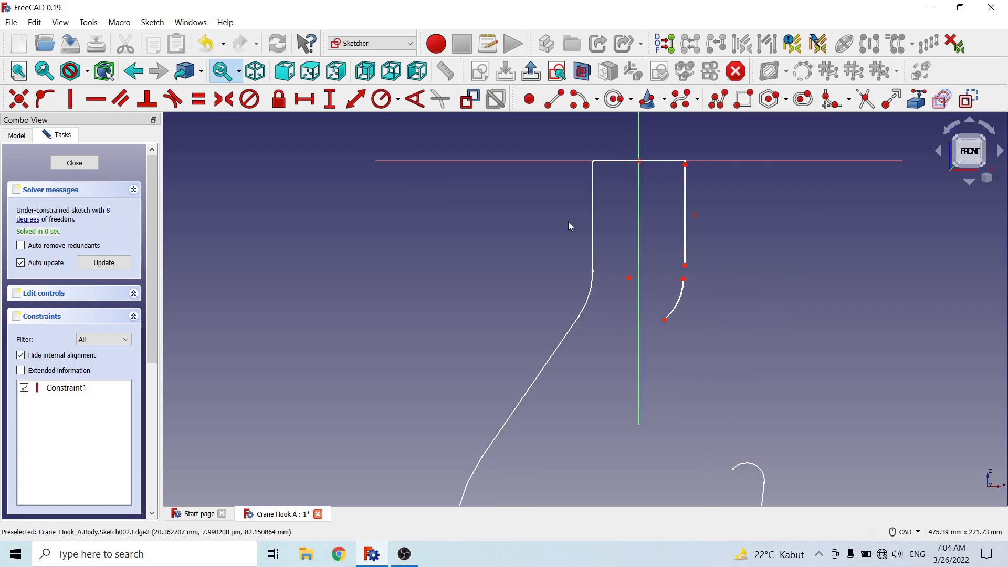
left_click(554, 98)
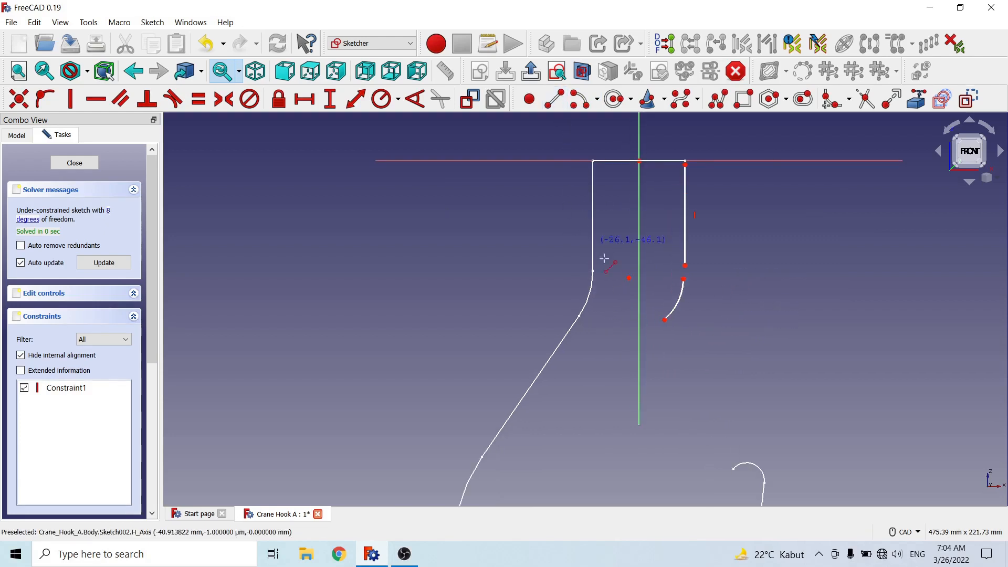
left_click(660, 330)
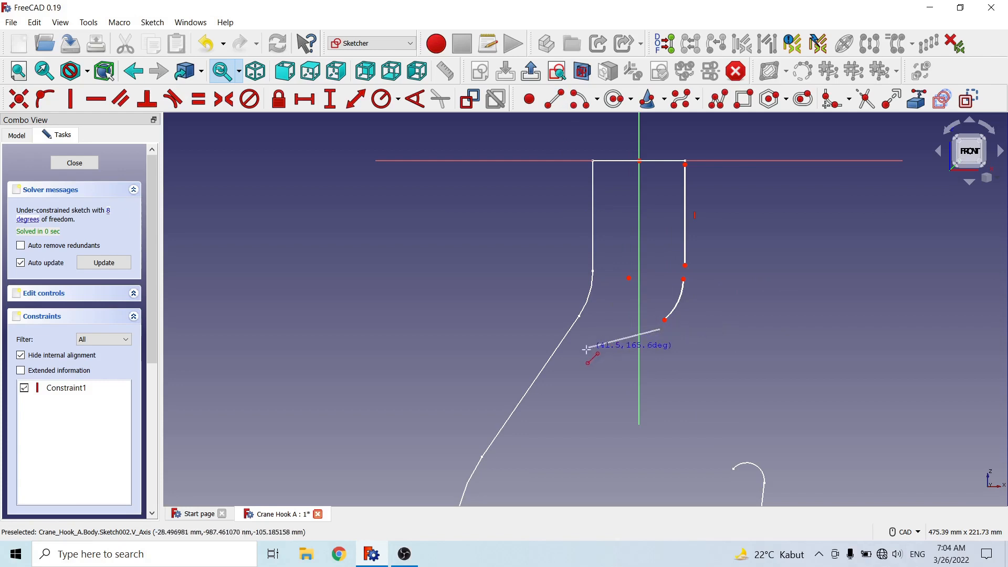
middle_click_drag(586, 349, 646, 273)
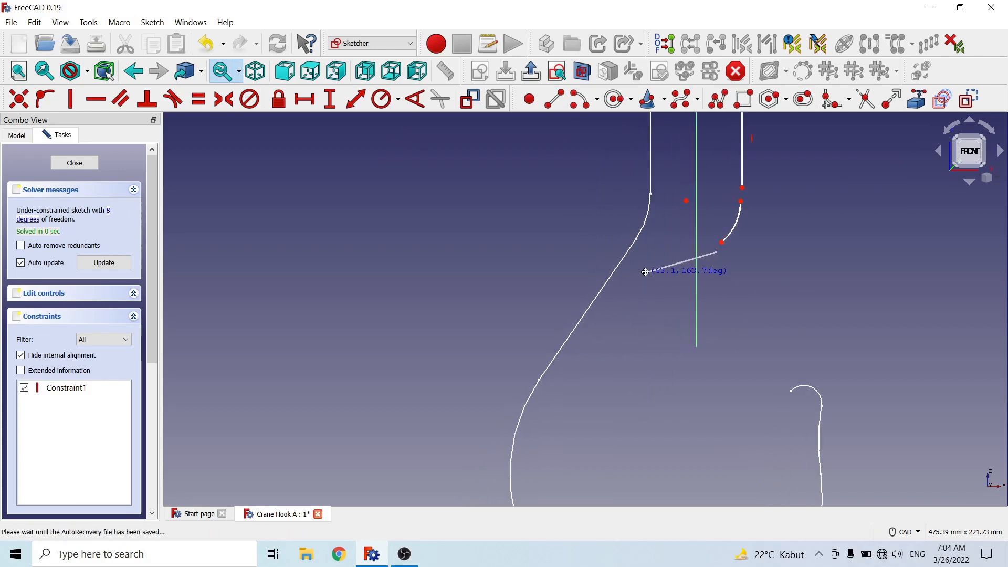
left_click(658, 369)
right_click(764, 278)
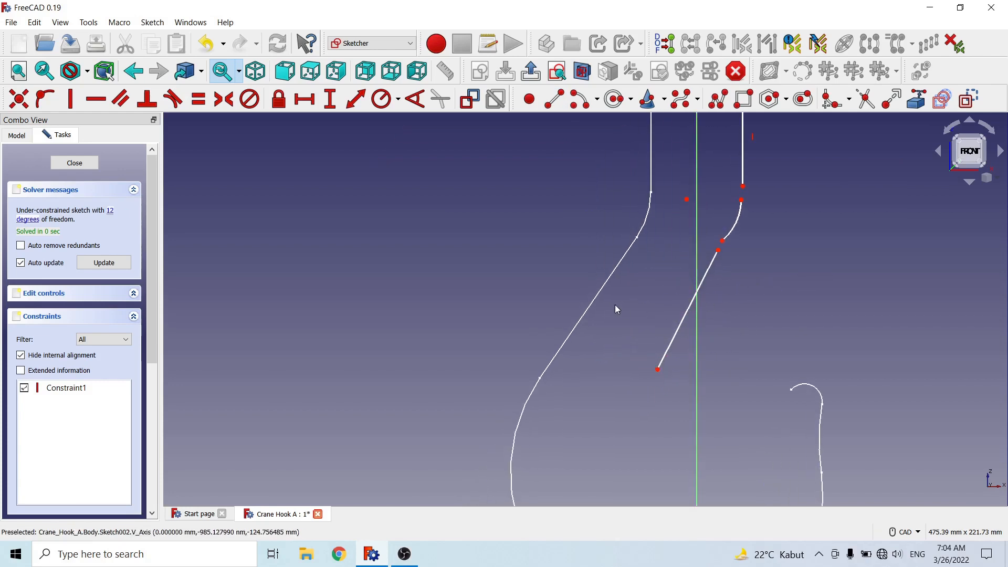
Step: Join the arc tangentially to the vertical line's lower end and to the slanted line's upper end
scroll(615, 309, "down", 2)
scroll(745, 273, "up", 3)
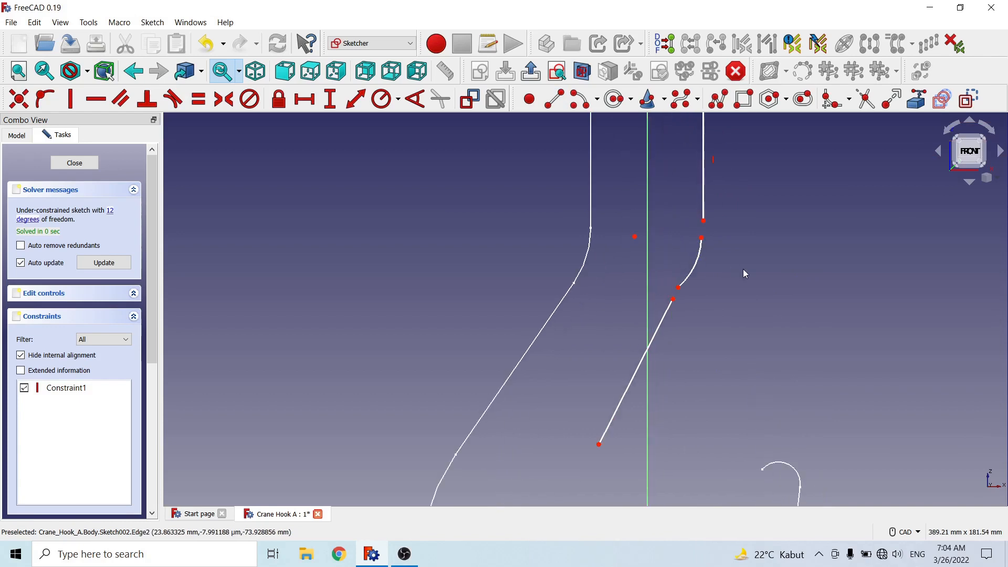
left_click(702, 238)
left_click(704, 221)
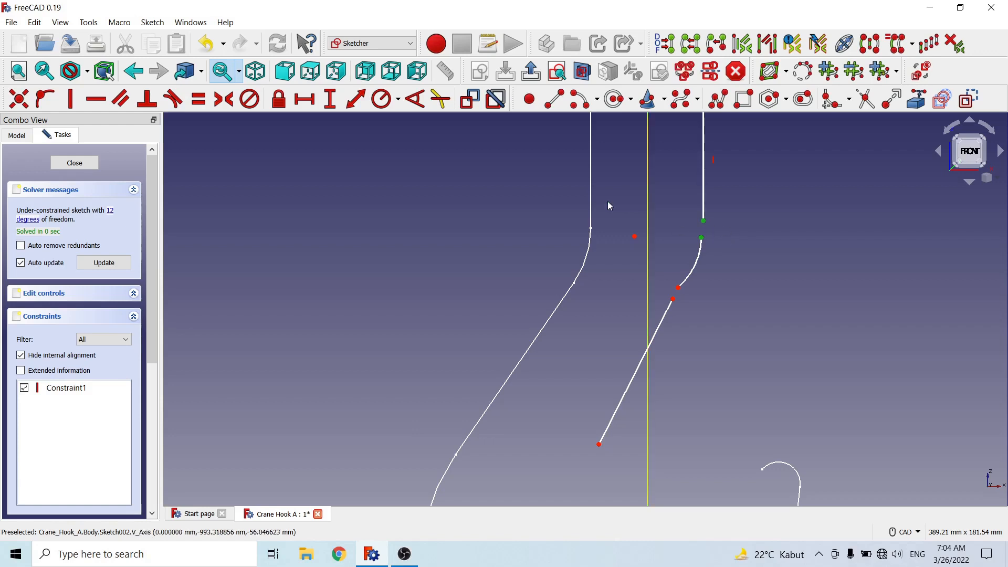
left_click(173, 98)
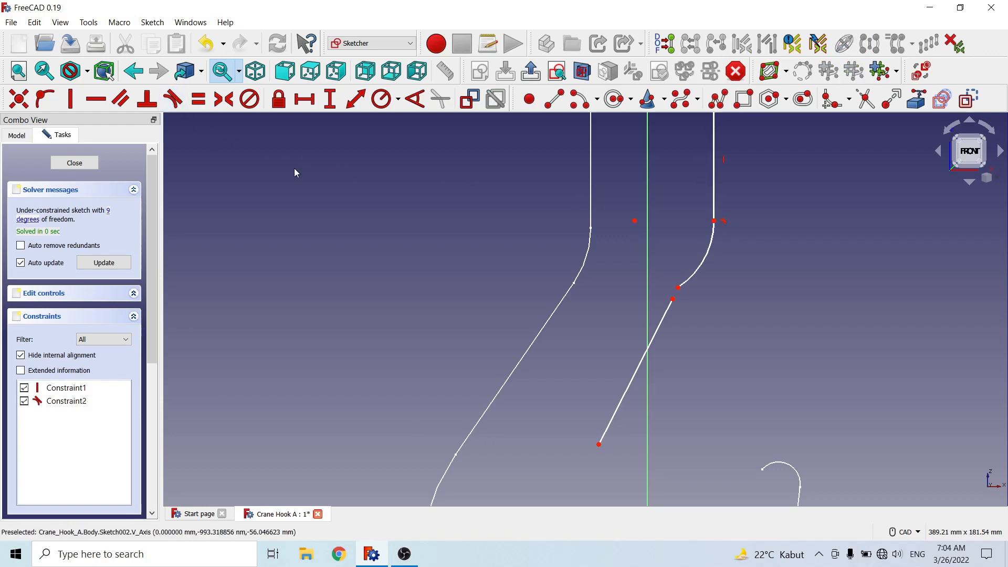
left_click(673, 299)
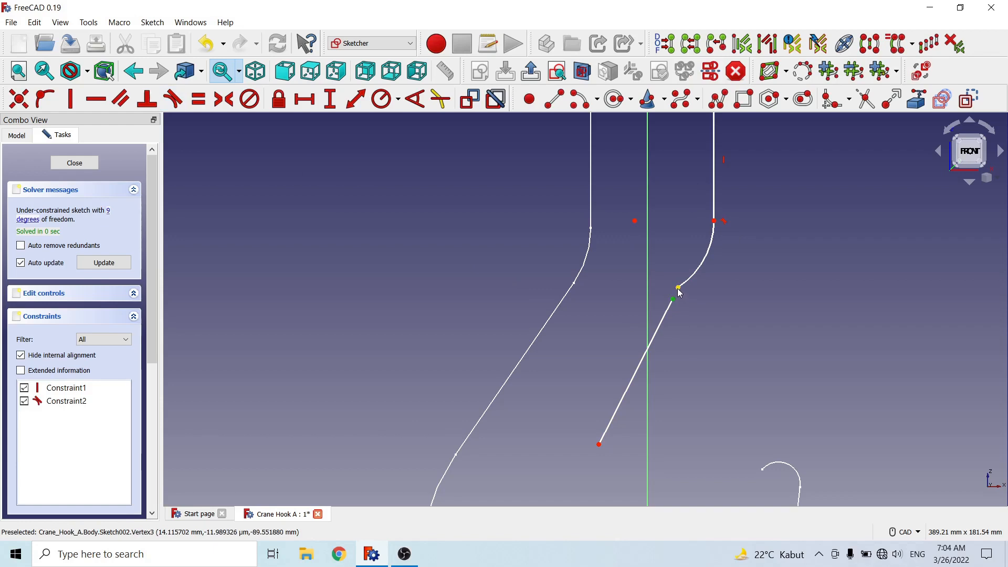
left_click(678, 287)
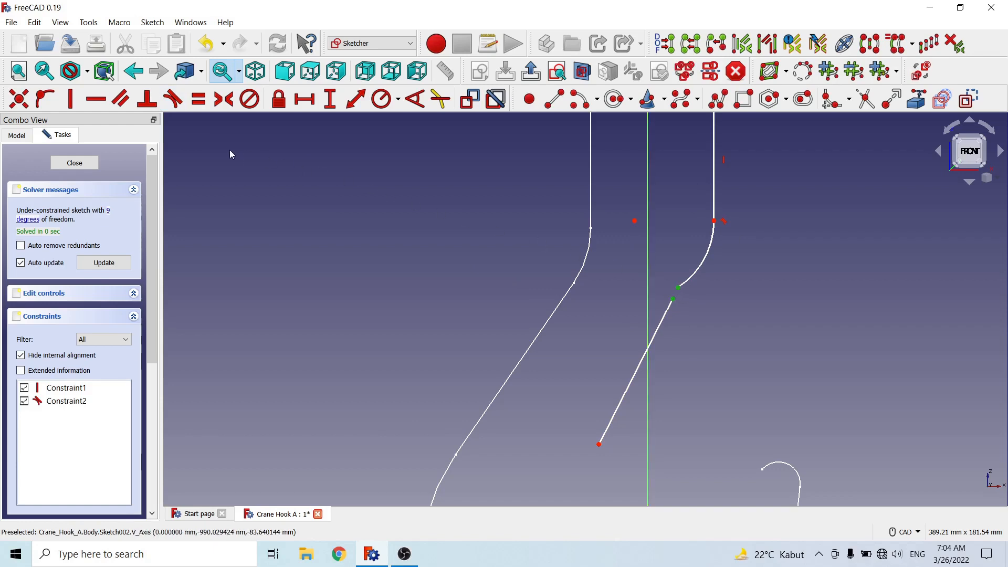
left_click(172, 98)
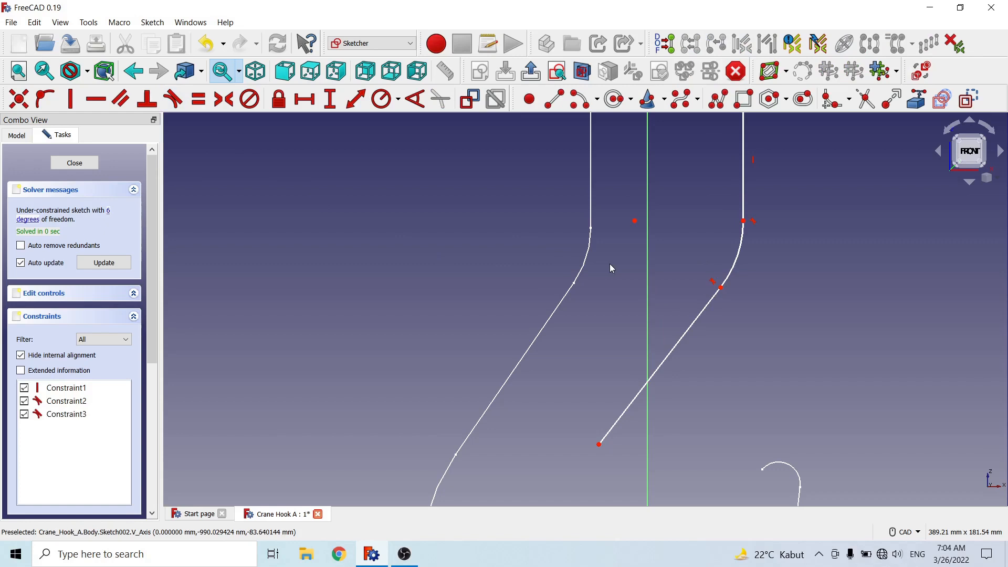
Step: Constrain the vertical line's top end 26 mm horizontally from the origin and move the dimension label outside the shank
scroll(609, 264, "down", 3)
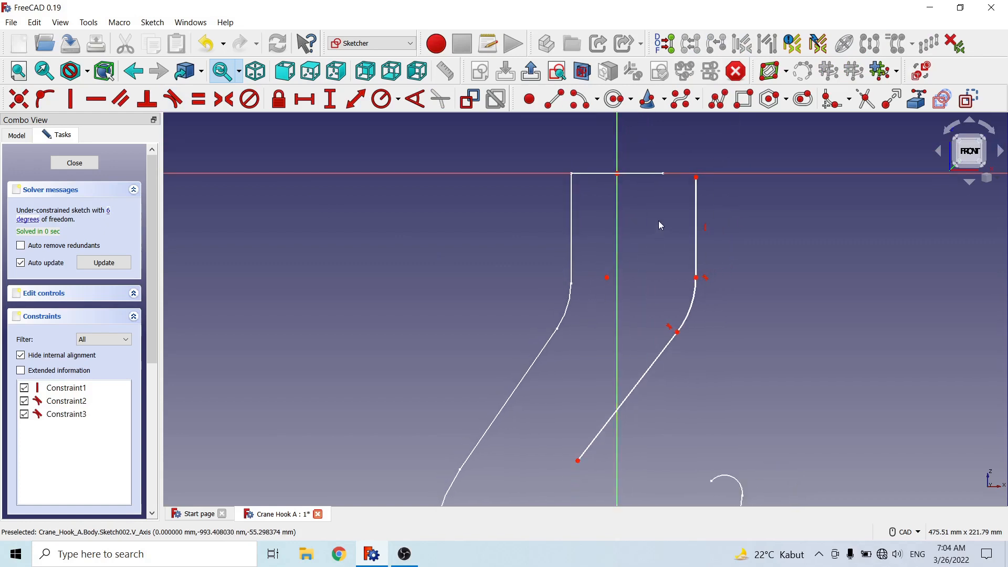
middle_click_drag(673, 203, 674, 290)
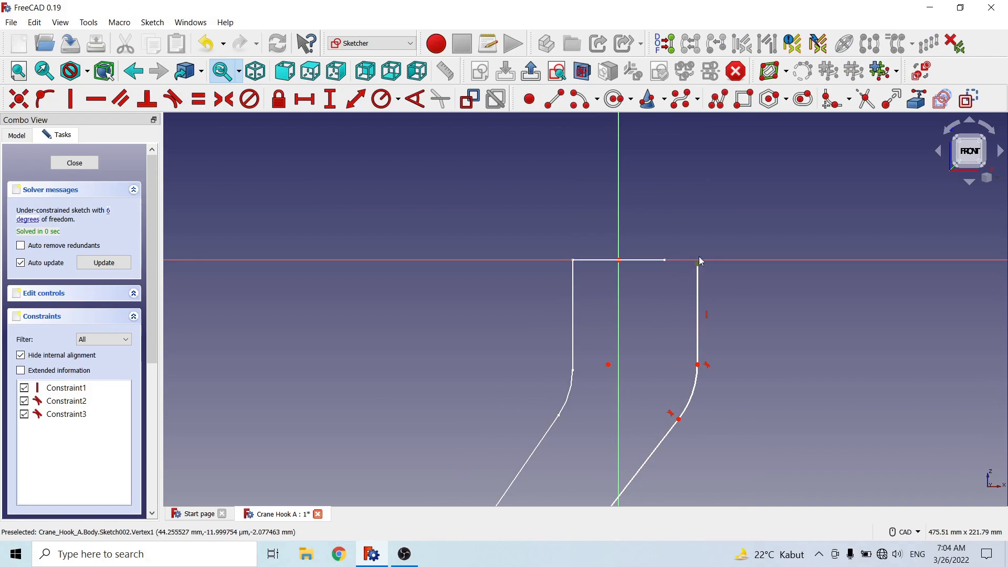
left_click(698, 262)
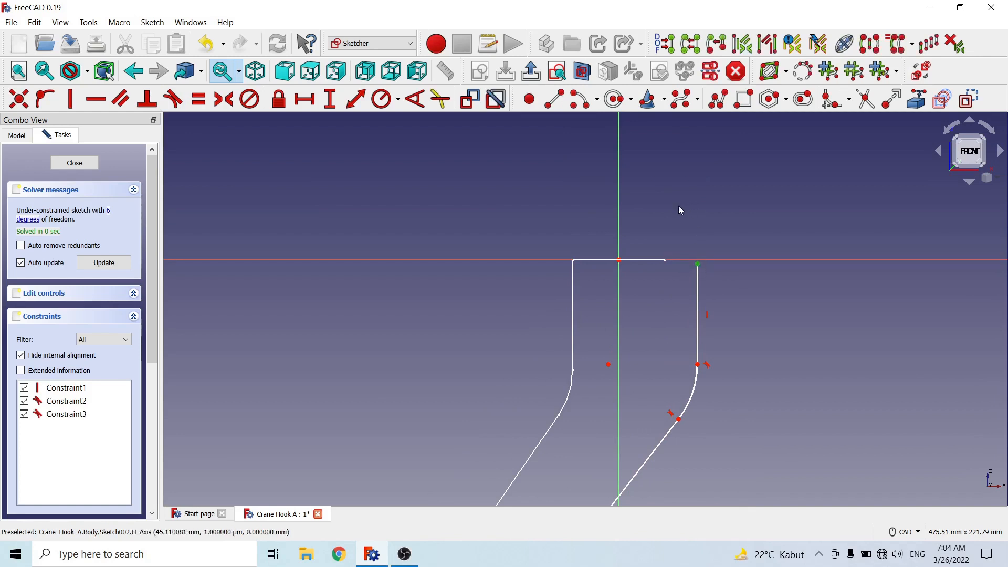
left_click(619, 261)
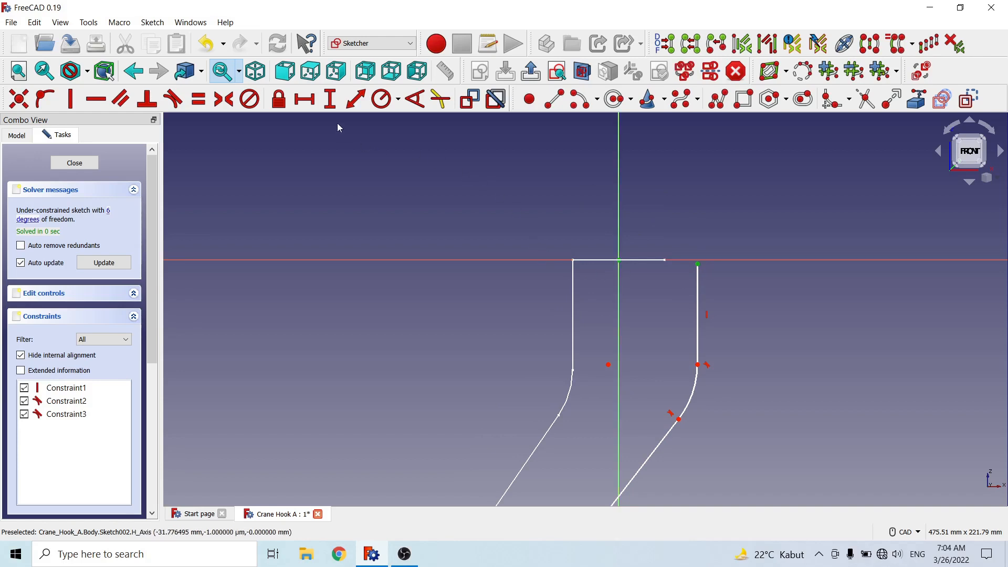
left_click(304, 98)
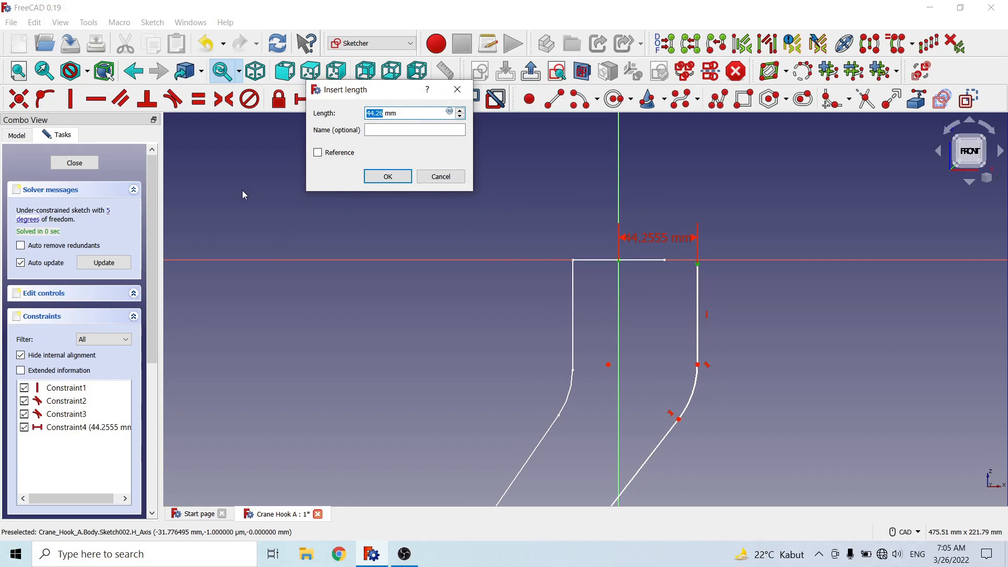
type("26")
left_click(388, 177)
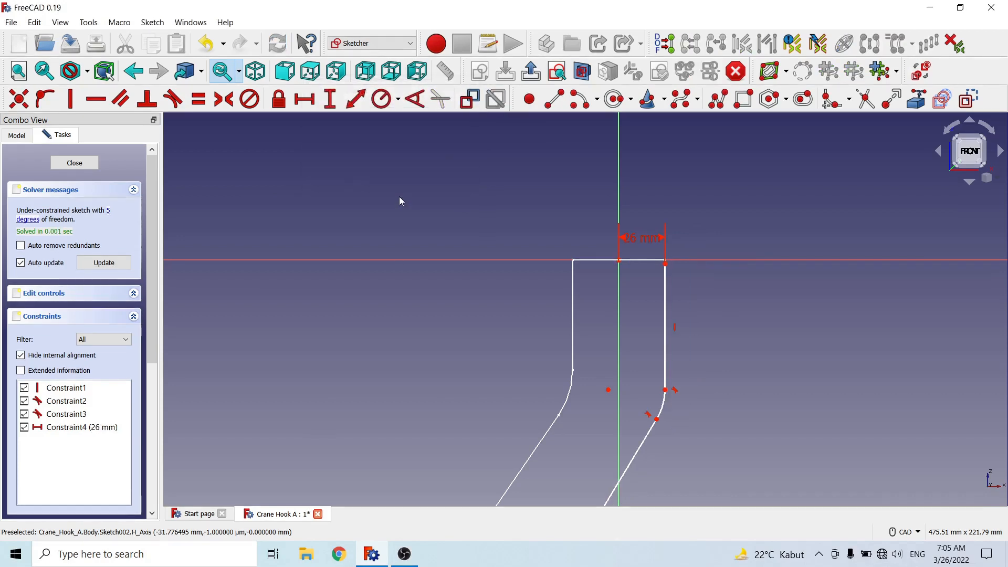
left_click_drag(641, 237, 713, 216)
scroll(588, 222, "down", 3)
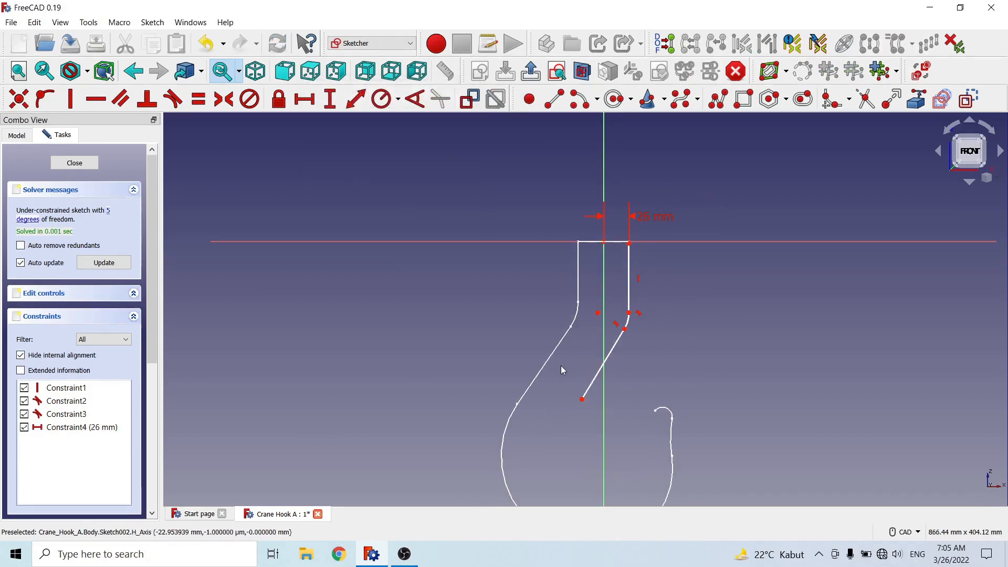
scroll(563, 367, "up", 2)
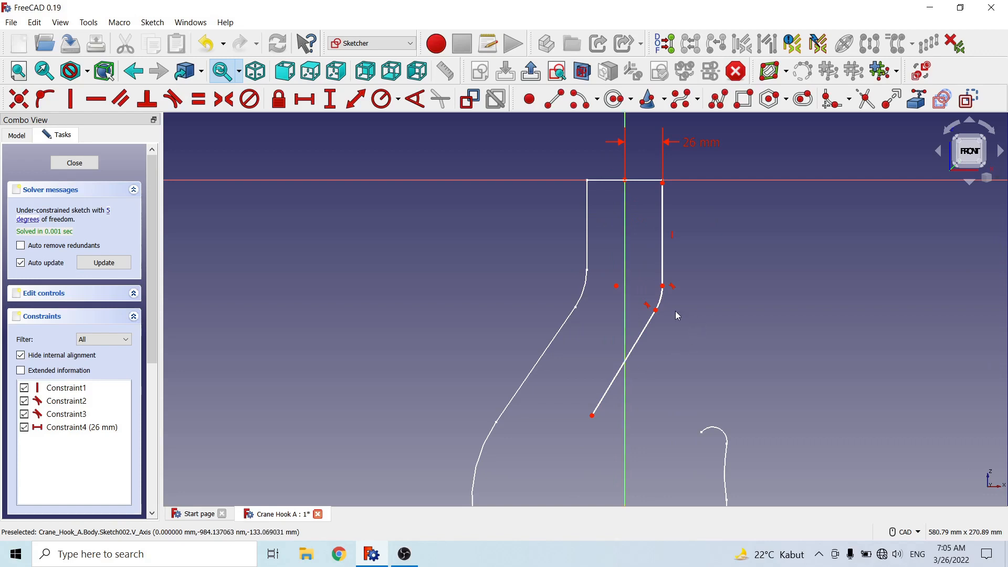
Step: Constrain the upper arc's centre point to a vertical distance of 69 mm from the origin
left_click(617, 287)
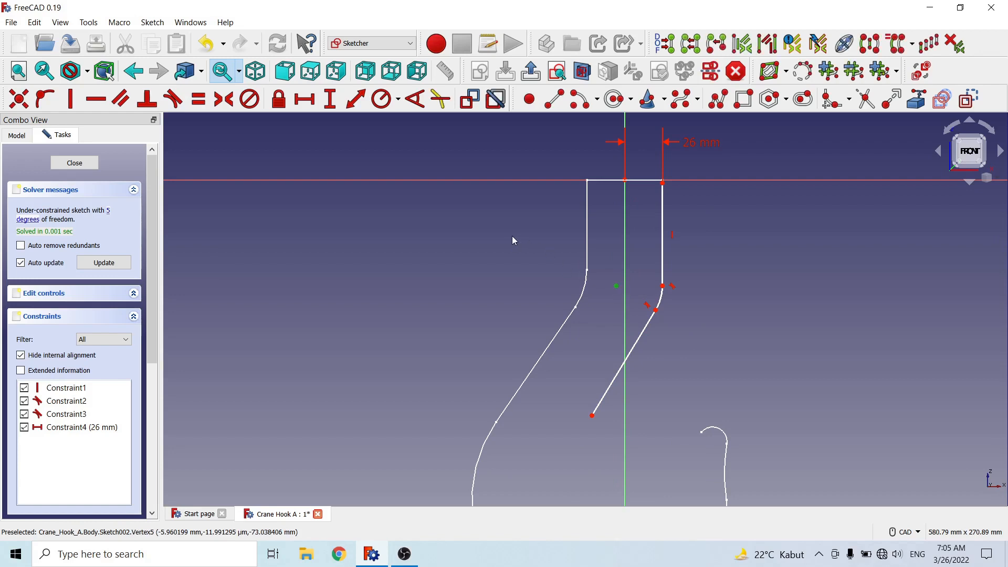
left_click(625, 181)
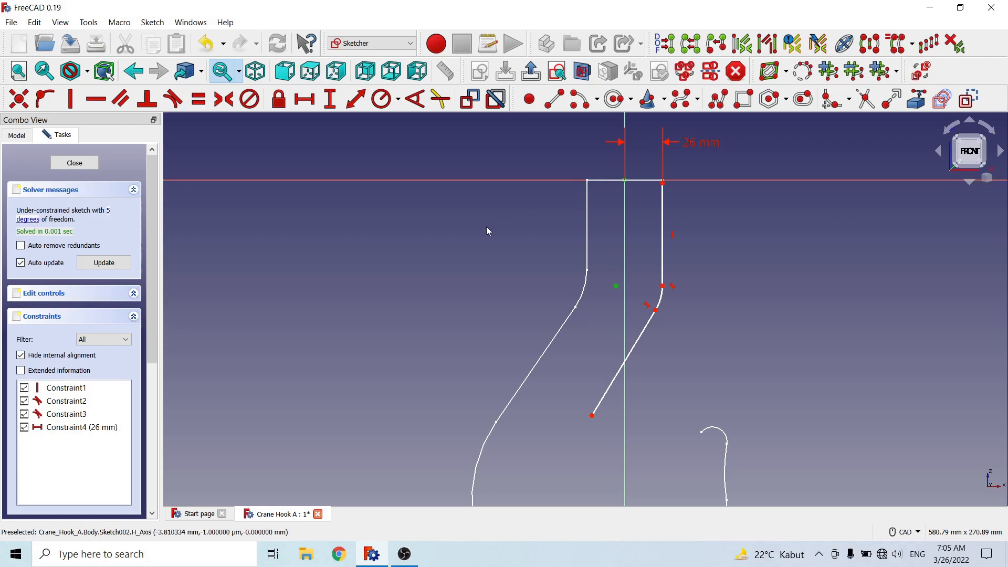
left_click(331, 101)
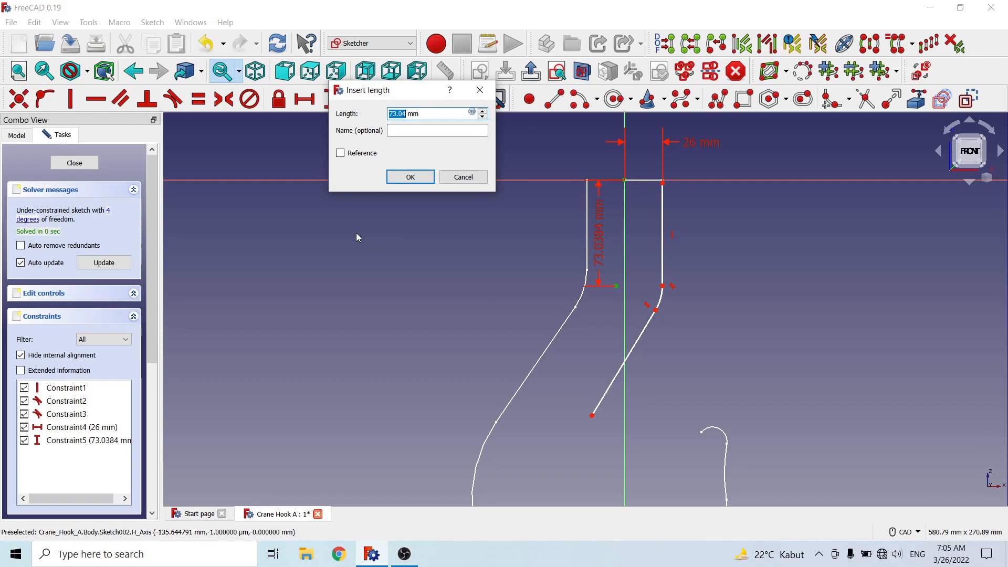
type("69")
key("Return")
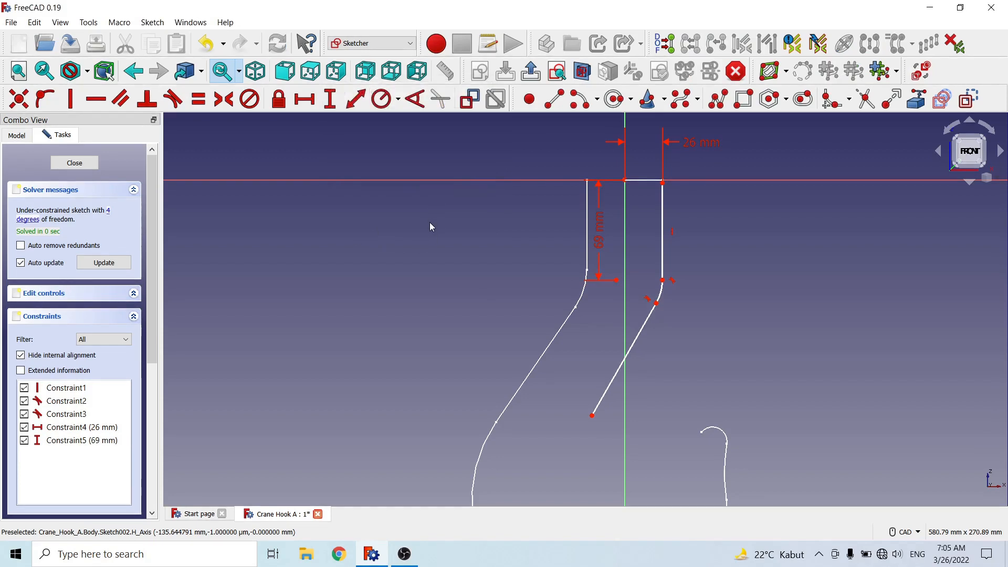
Step: Constrain the radius of the short arc between the vertical and slanted lines to 125 mm
left_click(661, 293)
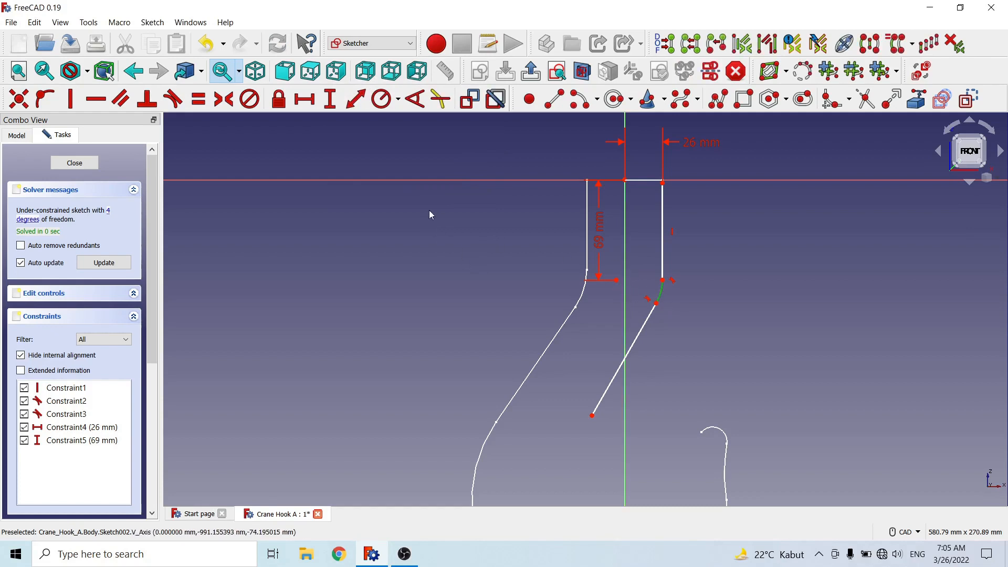
left_click(397, 99)
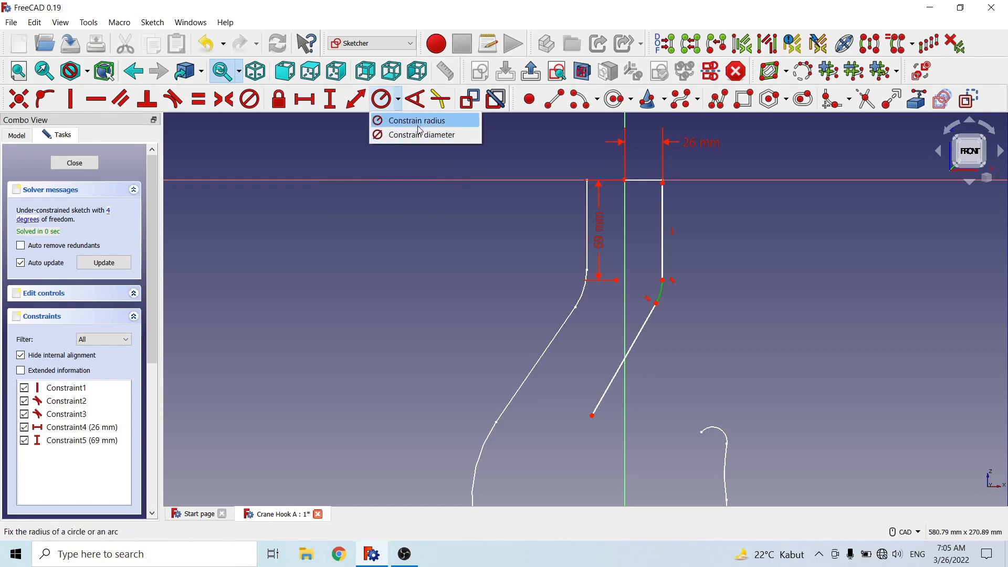
left_click(419, 121)
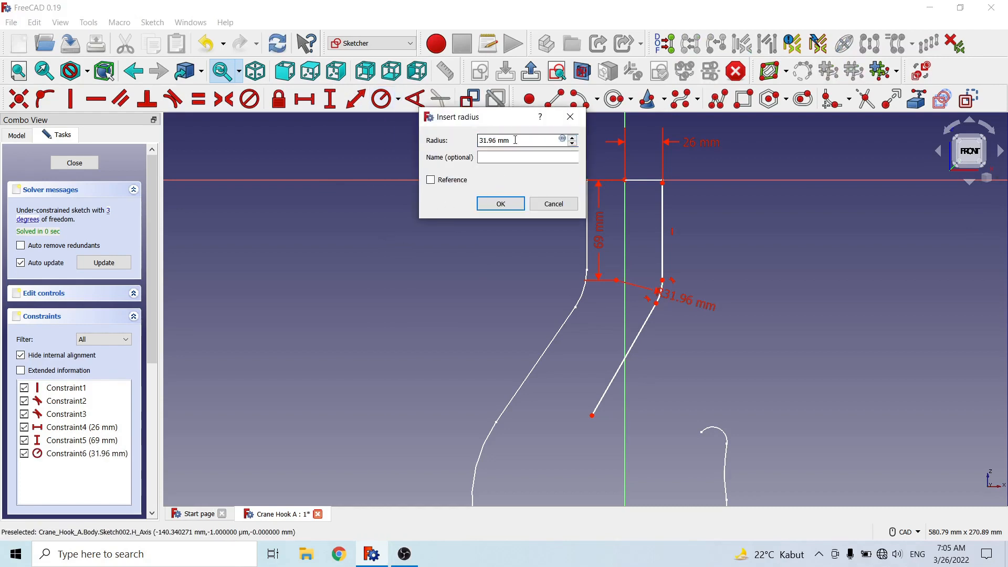
left_click_drag(515, 140, 478, 142)
type("125")
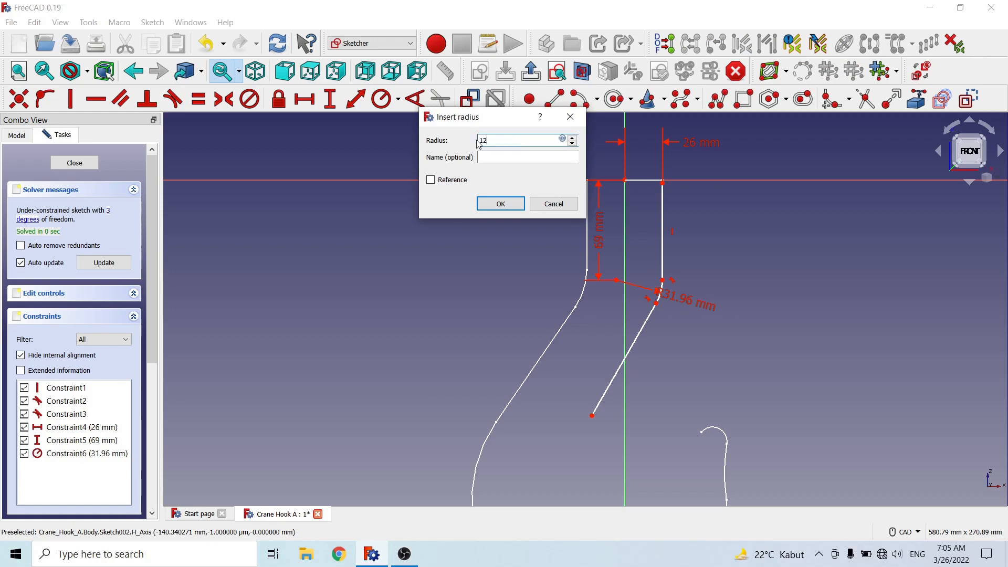
left_click(509, 204)
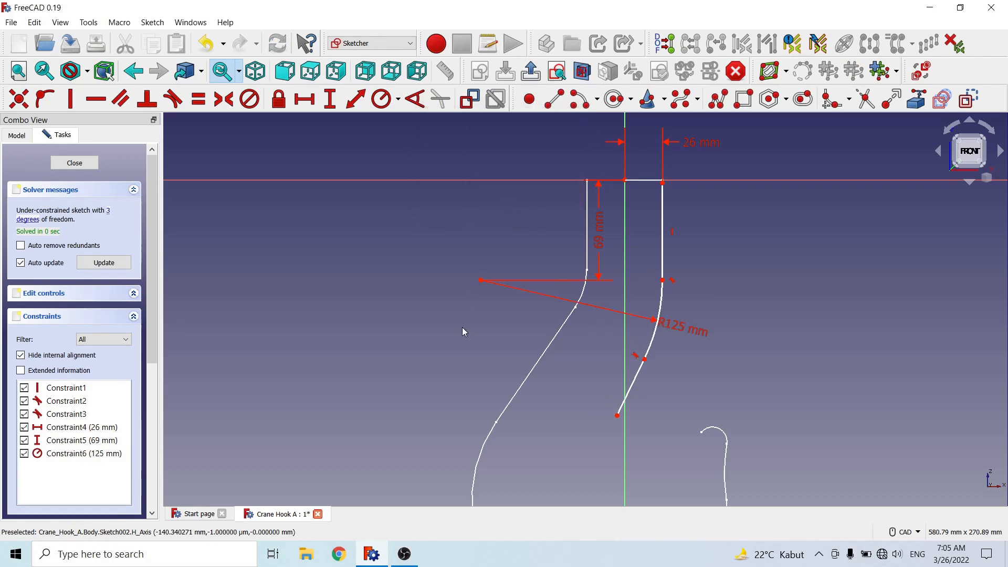
Step: Sketch a large centre-point arc from near the slanted line's lower end, sweeping around the hook's bottom and up the opposite side
mouse_move(760, 367)
middle_mouse_down()
mouse_move(755, 311)
mouse_move(701, 333)
mouse_move(741, 290)
middle_mouse_up()
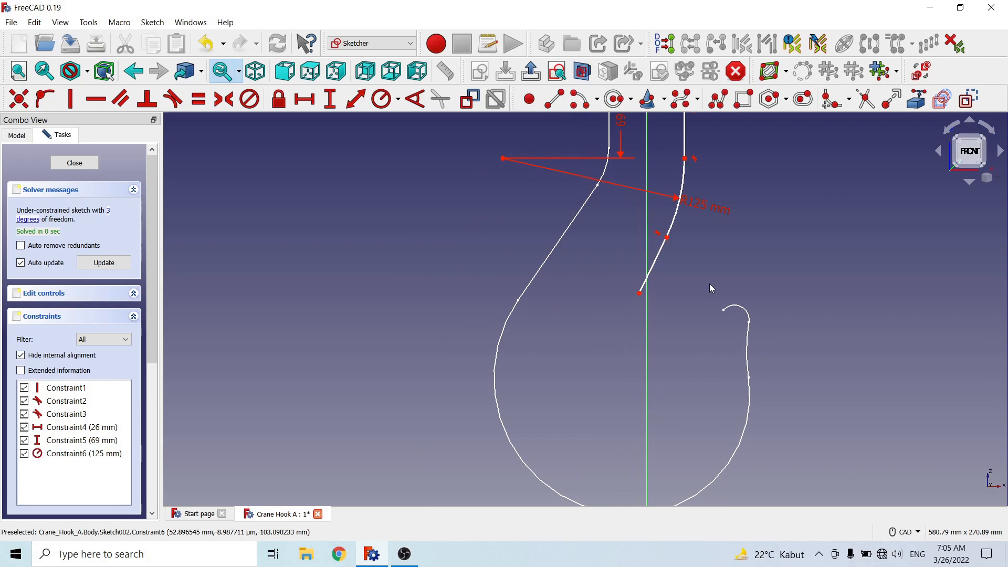
left_click(580, 99)
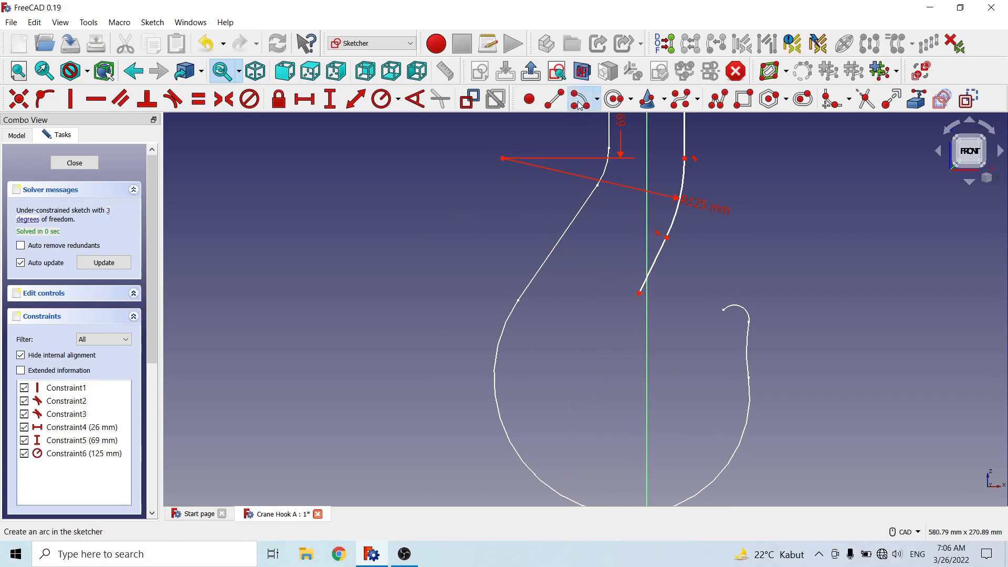
left_click(657, 404)
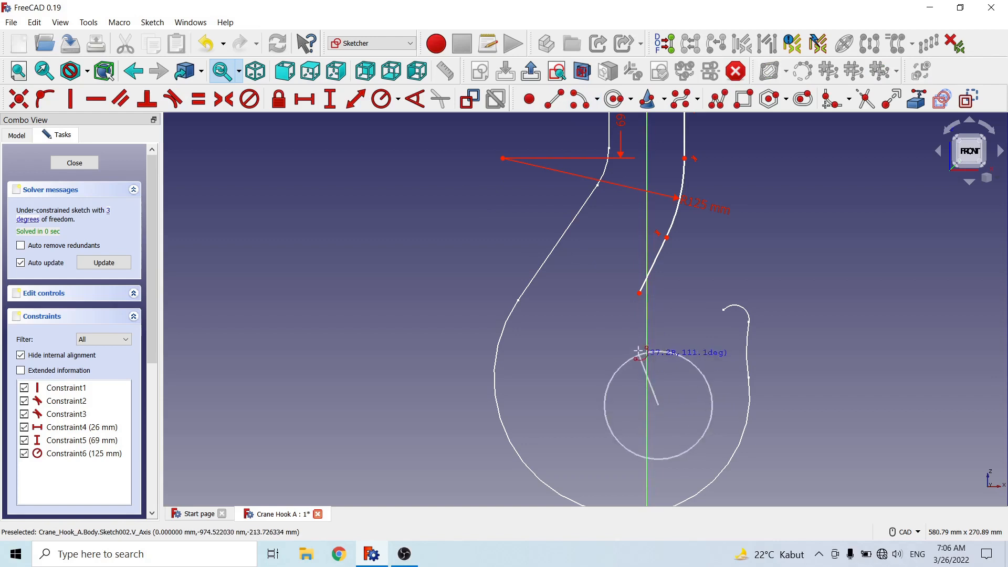
left_click(625, 313)
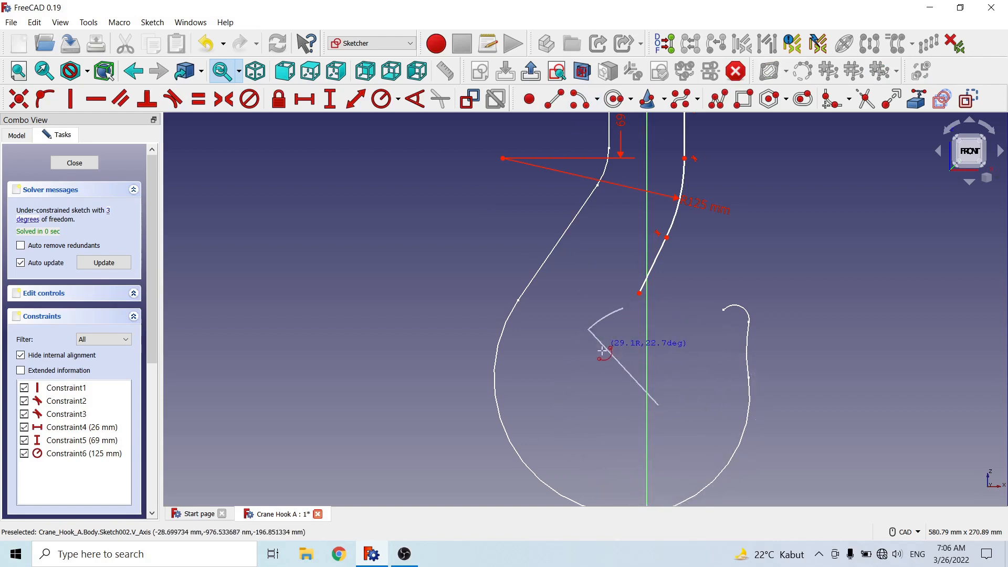
left_click(685, 401)
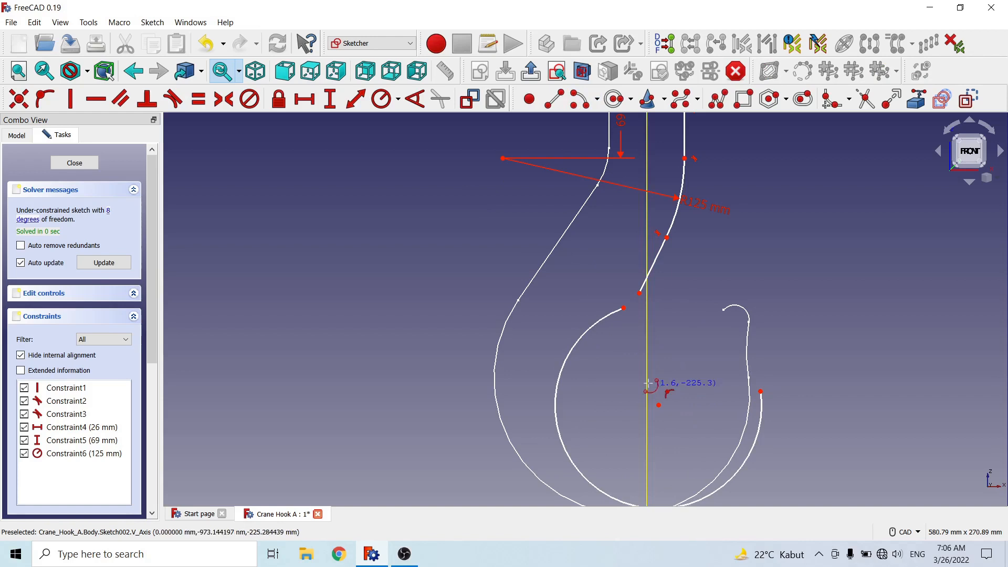
right_click(829, 308)
Step: Join the large arc's upper end tangentially to the slanted line's lower end
left_click(625, 309)
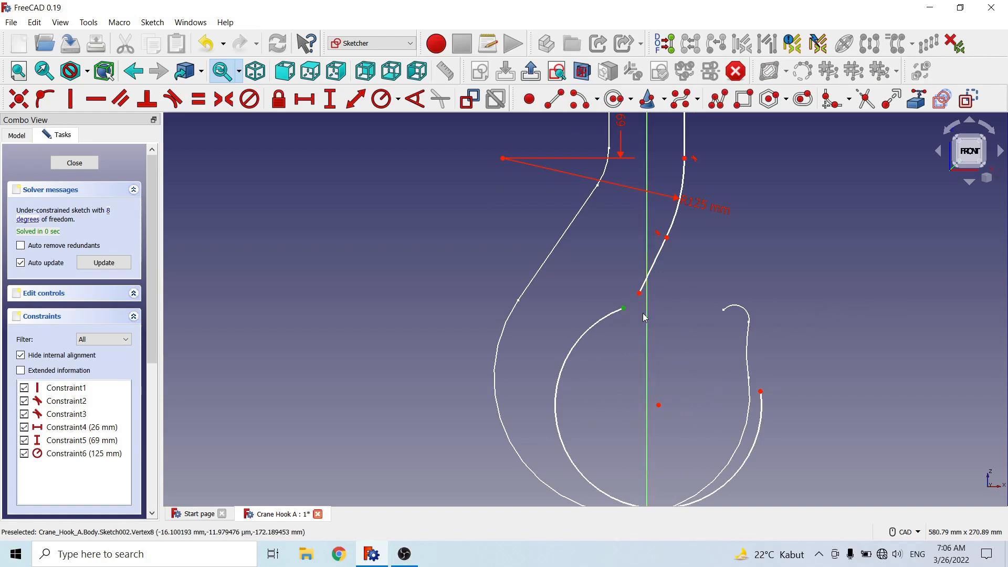
left_click(639, 292)
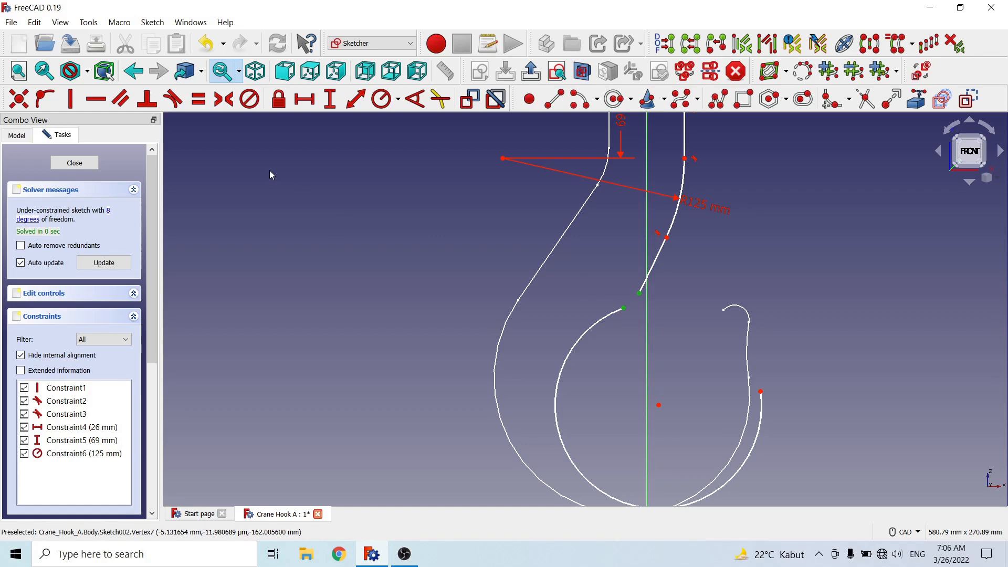
left_click(173, 99)
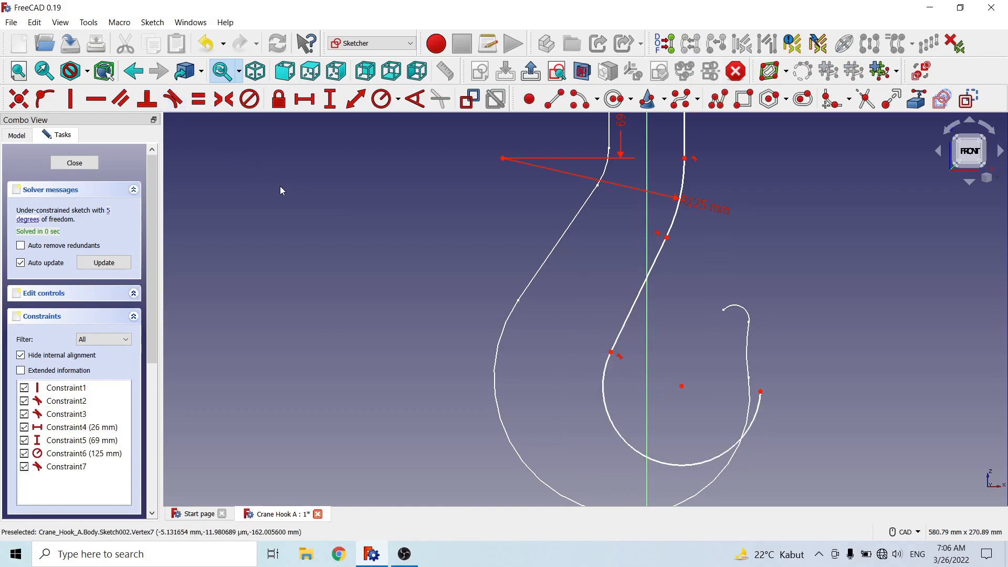
Step: Constrain the large lower arc's radius to 35 mm
left_click(657, 461)
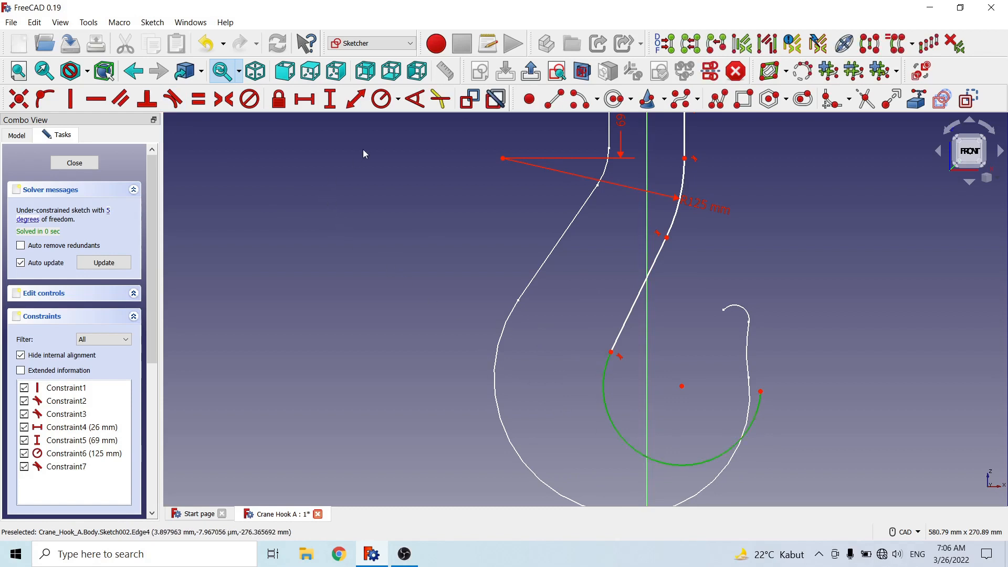
left_click(399, 99)
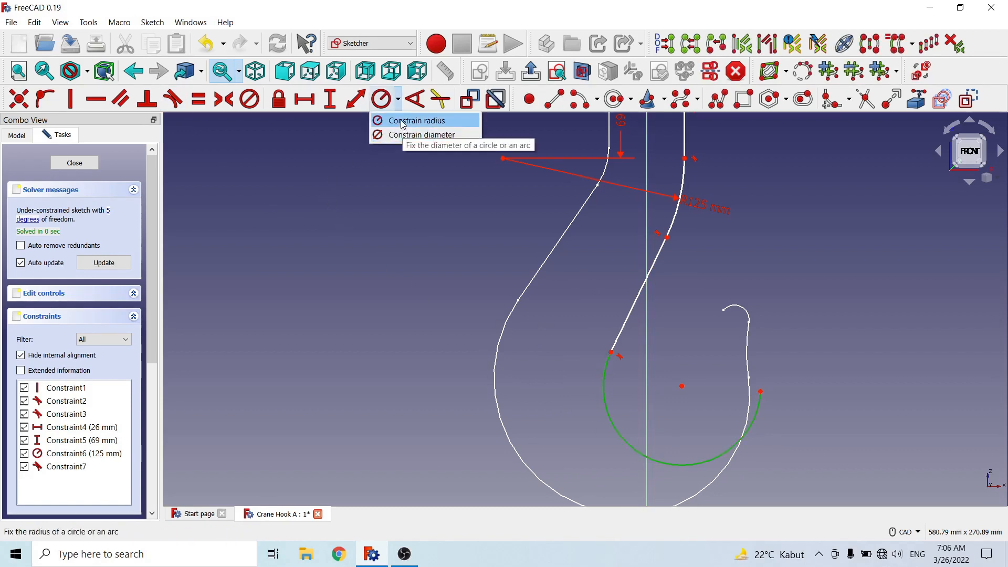
left_click(403, 122)
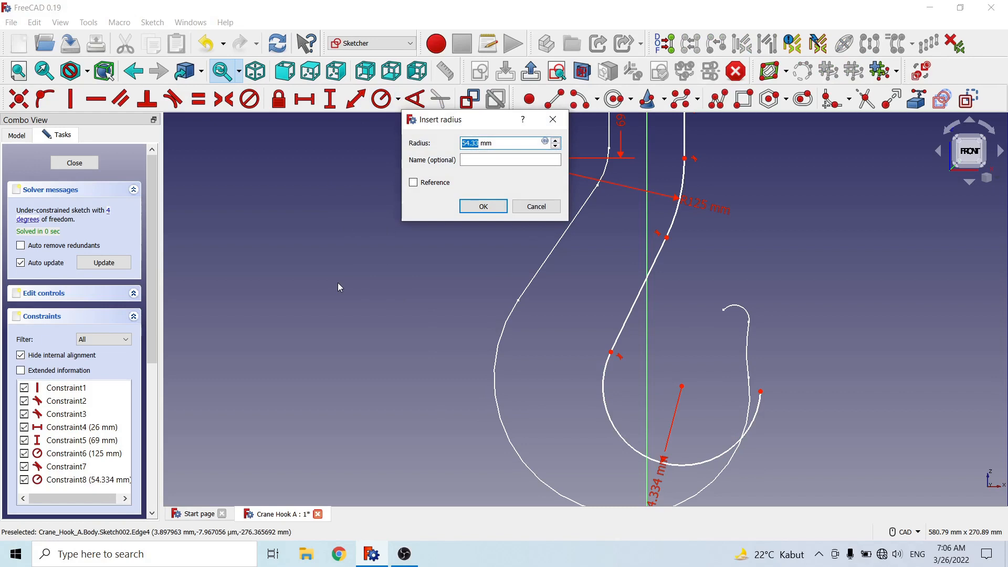
type("35")
left_click(483, 206)
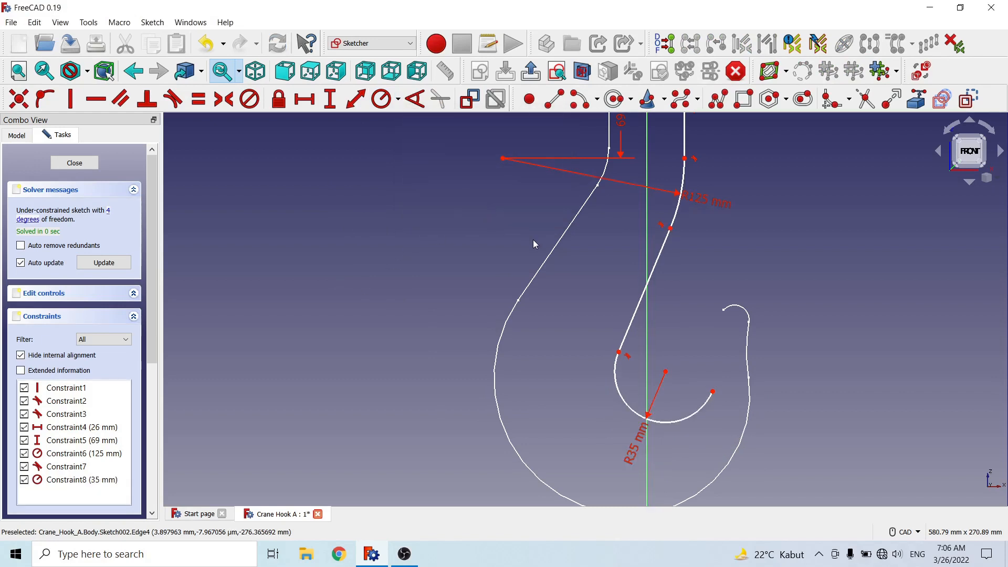
Step: Constrain the 35 mm arc's centre point onto the sketch's vertical axis
mouse_move(768, 236)
middle_mouse_down()
mouse_move(757, 318)
mouse_move(777, 231)
middle_mouse_up()
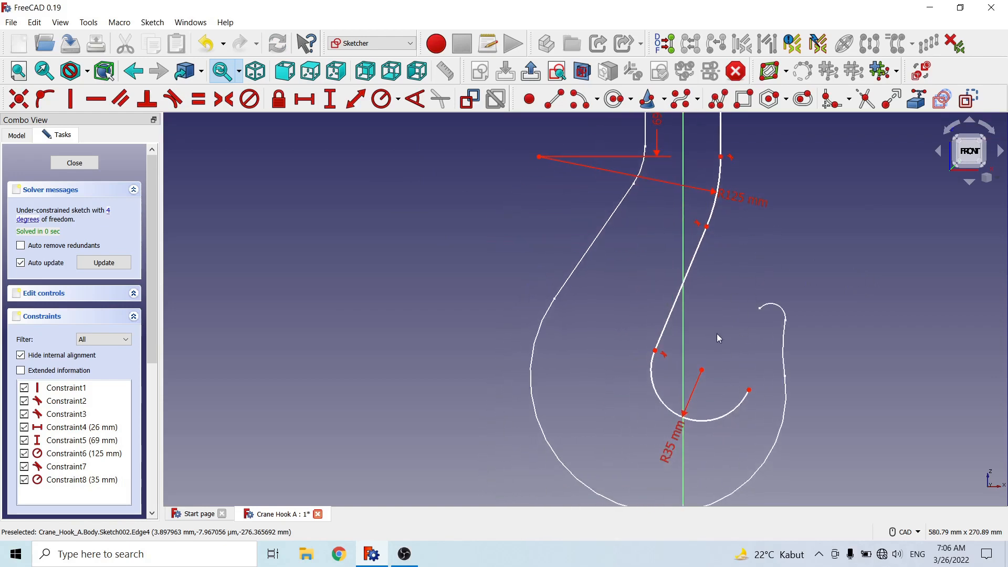
mouse_move(717, 333)
middle_mouse_down()
mouse_move(728, 283)
mouse_move(674, 275)
middle_mouse_up()
scroll(735, 286, "up", 2)
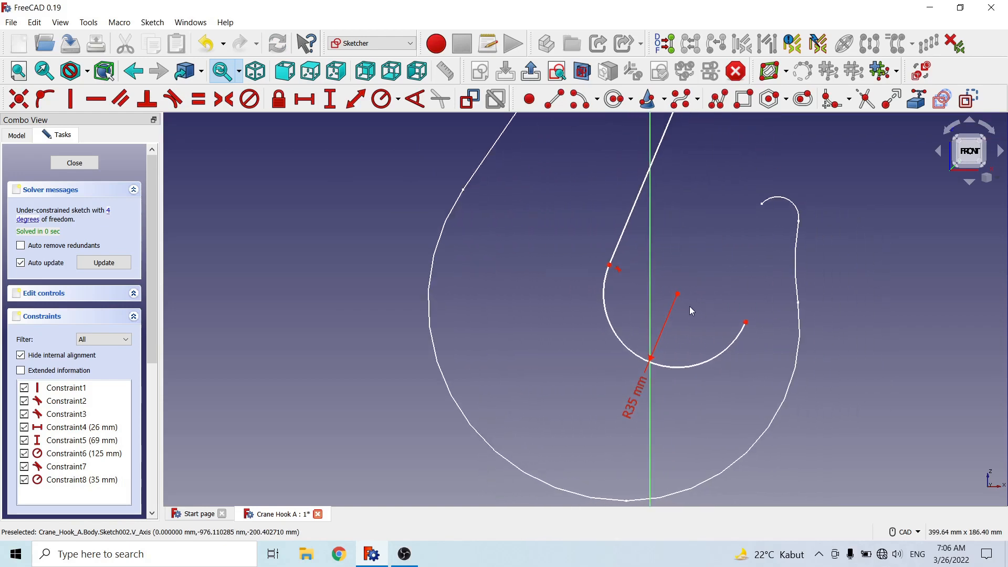
left_click(678, 293)
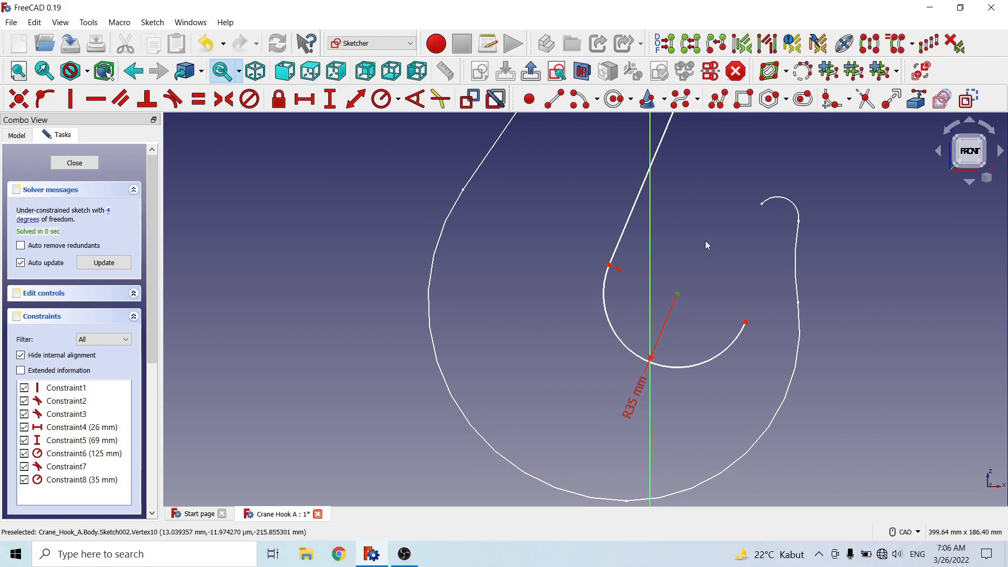
left_click(650, 258)
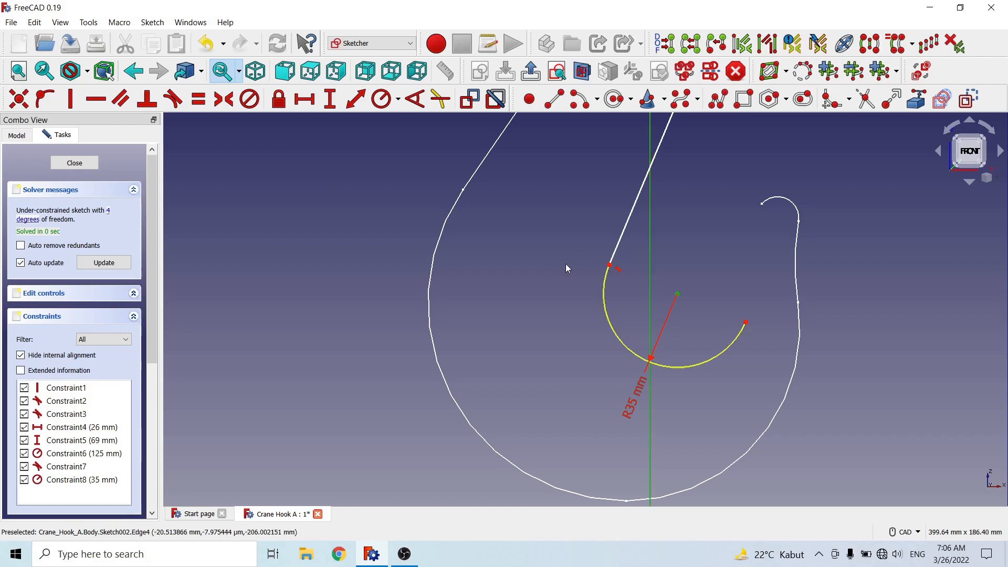
left_click(46, 99)
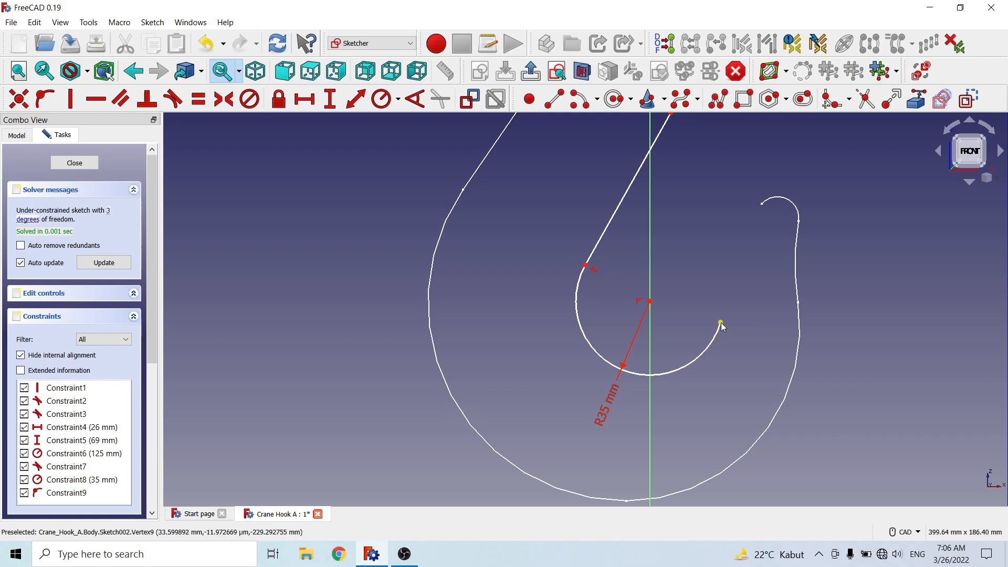
Step: Constrain the 35 mm arc's free end to a vertical distance of 220 mm from the origin
scroll(705, 204, "down", 6)
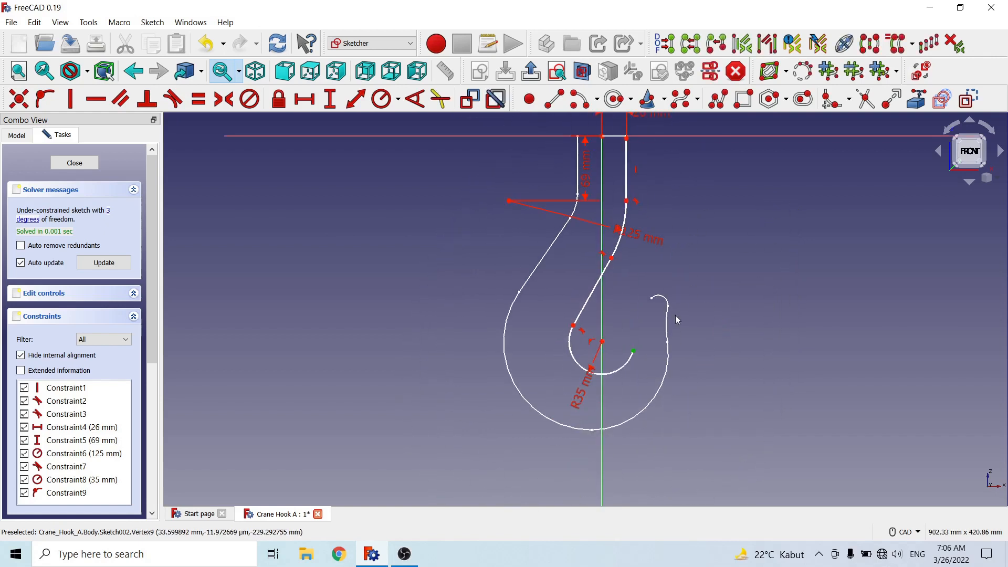
middle_click_drag(706, 237, 705, 272)
scroll(699, 244, "up", 1)
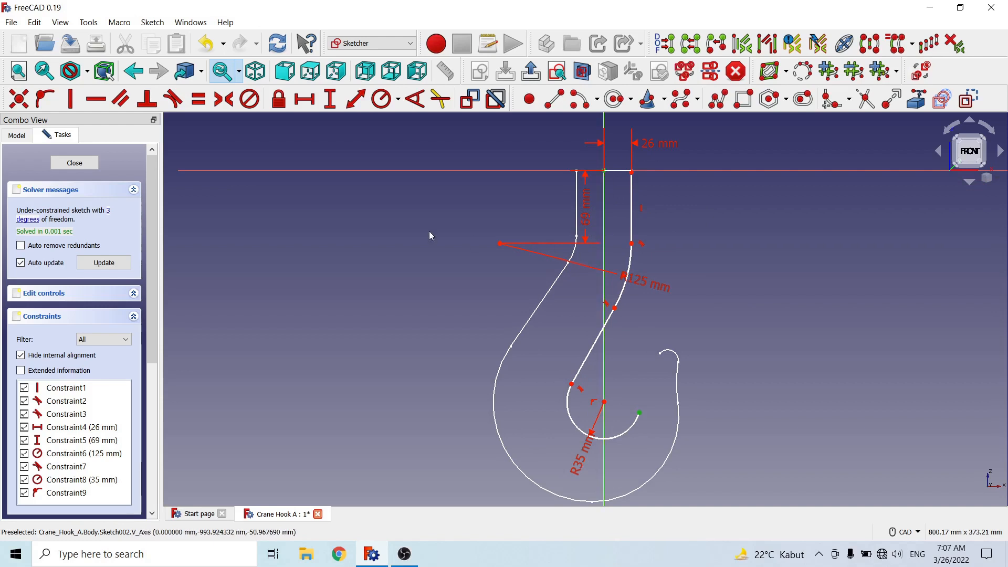
left_click(330, 99)
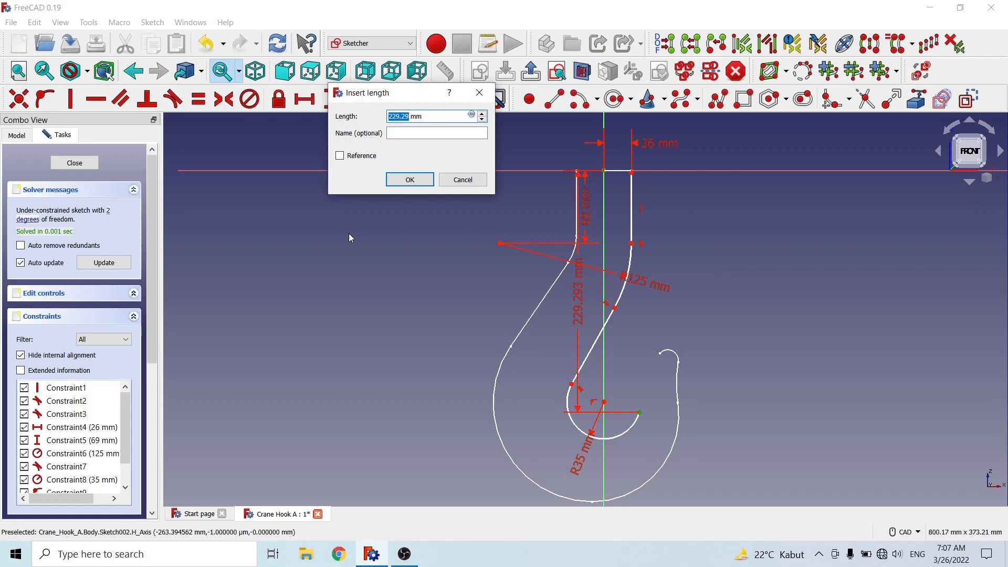
type("220")
left_click(409, 180)
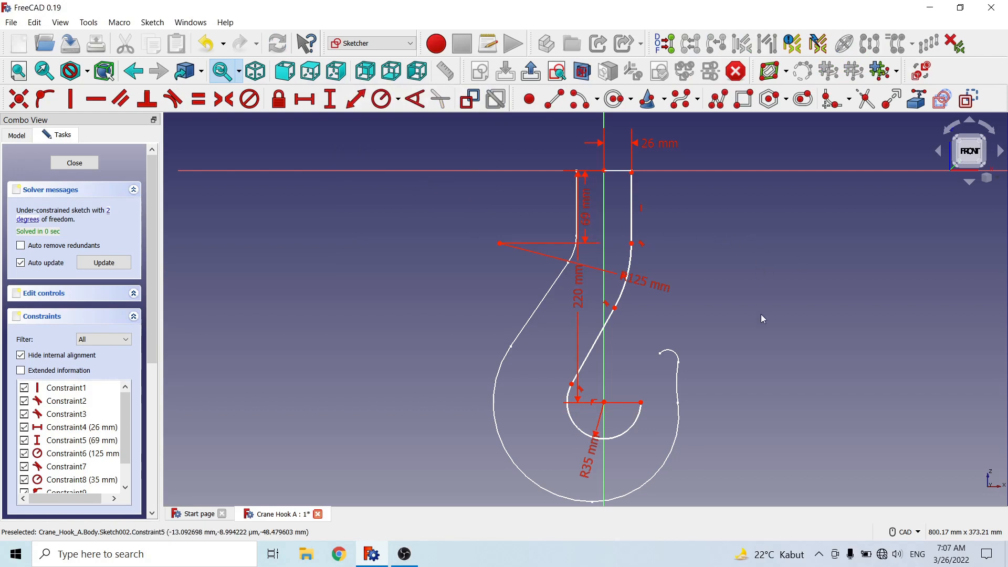
Step: Draw an arc between the 35 mm arc's free end and the hook tip, and join it tangentially to the 35 mm arc
scroll(762, 317, "up", 5)
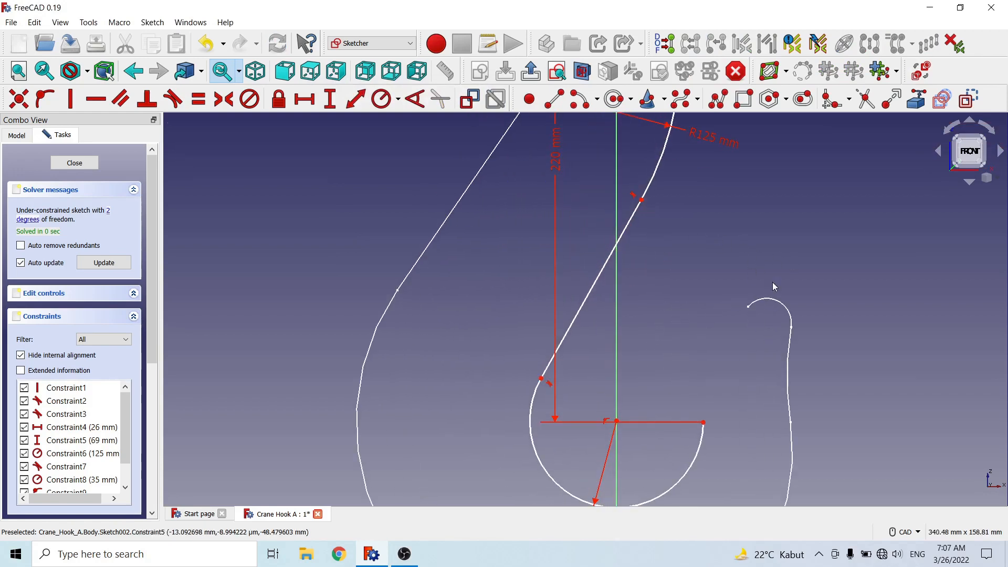
scroll(684, 317, "up", 3)
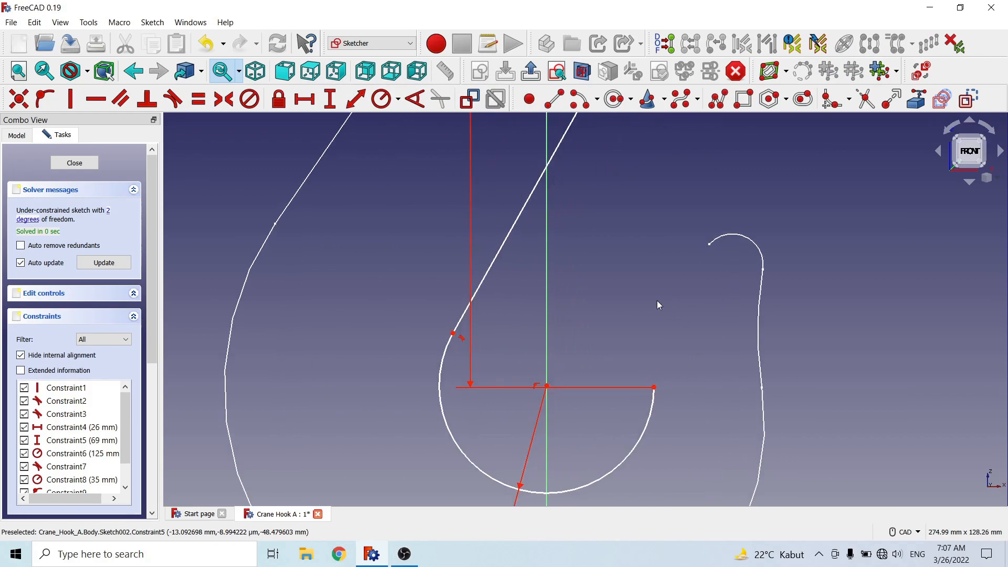
left_click(582, 103)
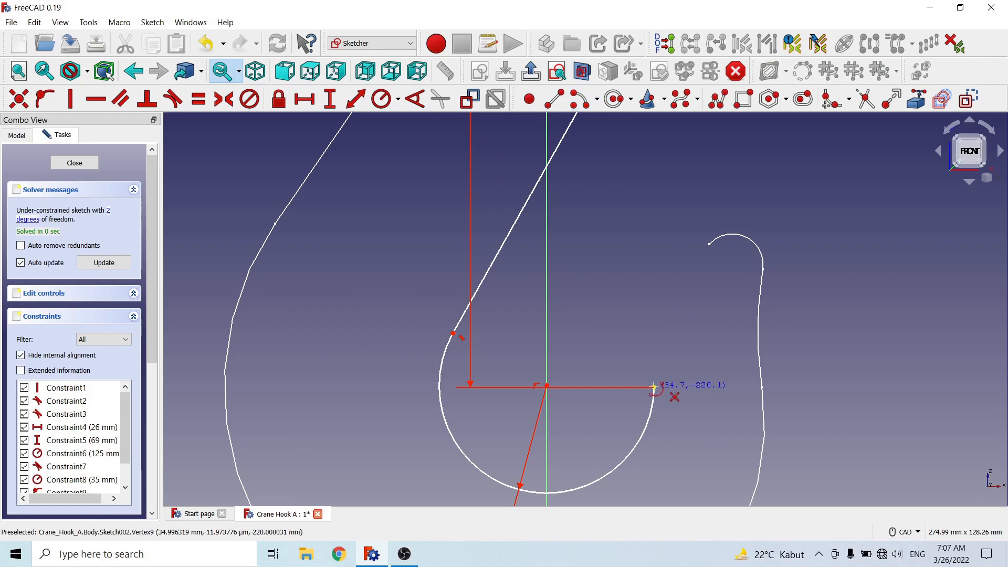
left_click(720, 345)
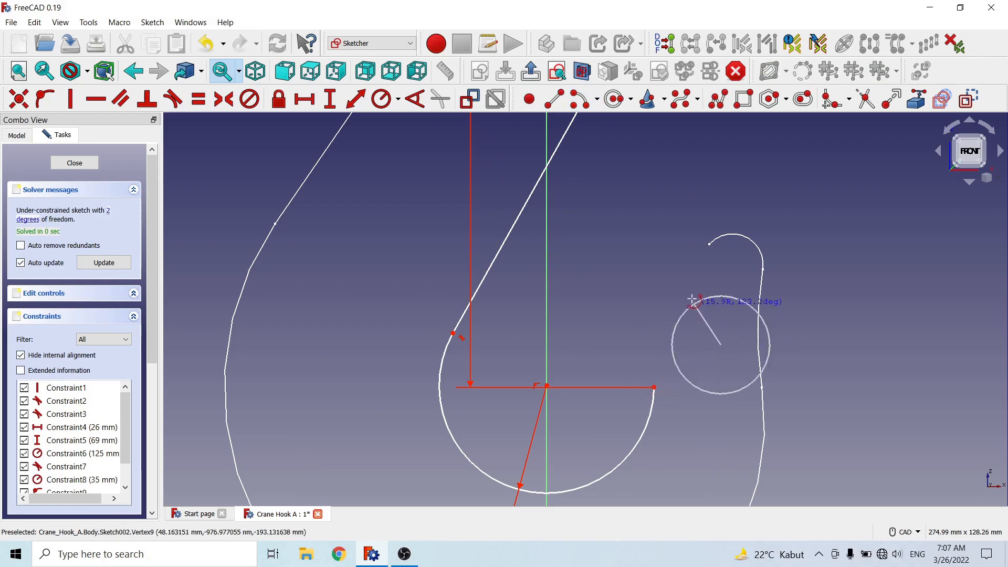
left_click(696, 254)
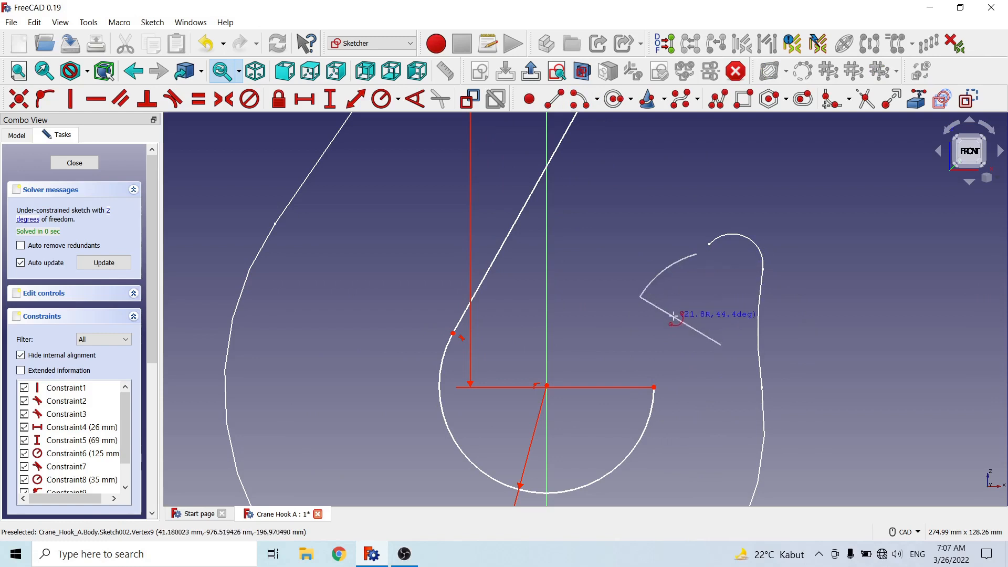
left_click(653, 370)
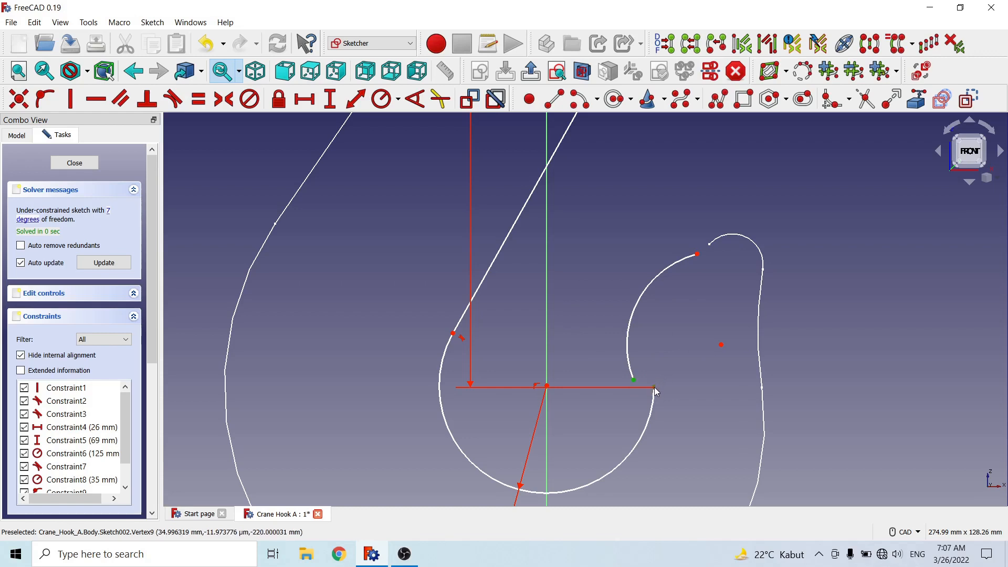
left_click(654, 387)
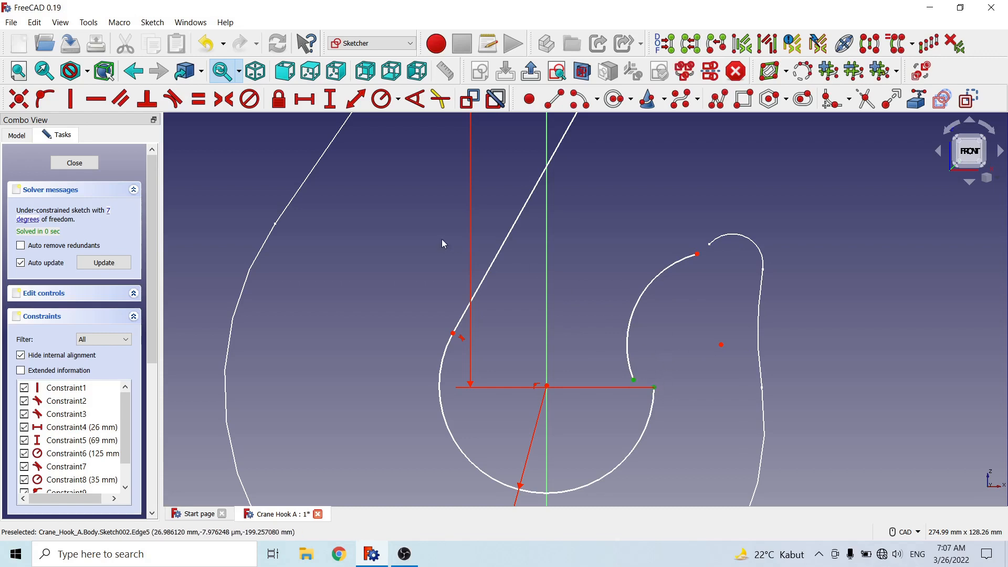
left_click(173, 100)
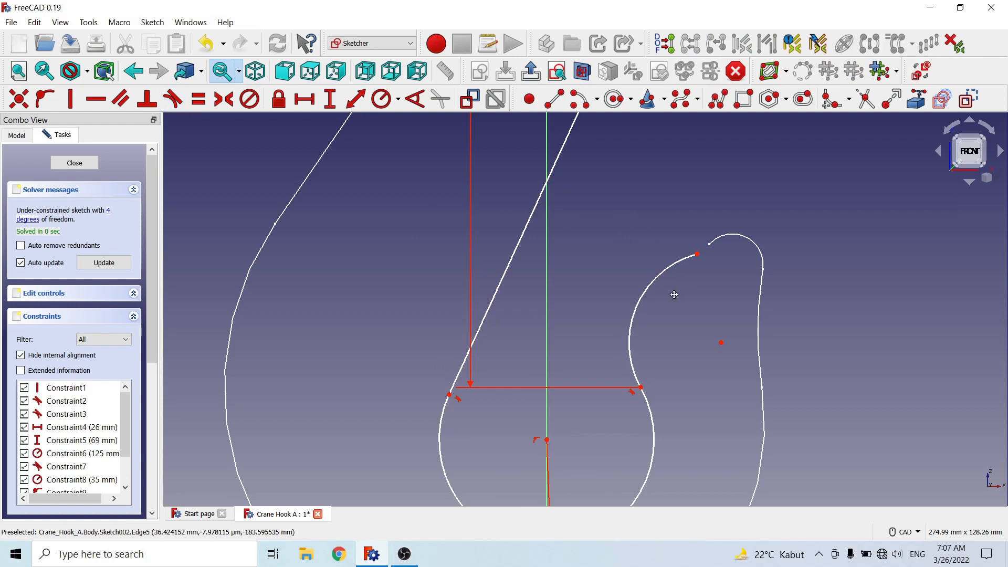
Step: Carbon-copy the outer outline's geometry and constraints from Sketch001 into the current sketch
middle_click_drag(672, 295, 609, 249)
scroll(609, 250, "down", 1)
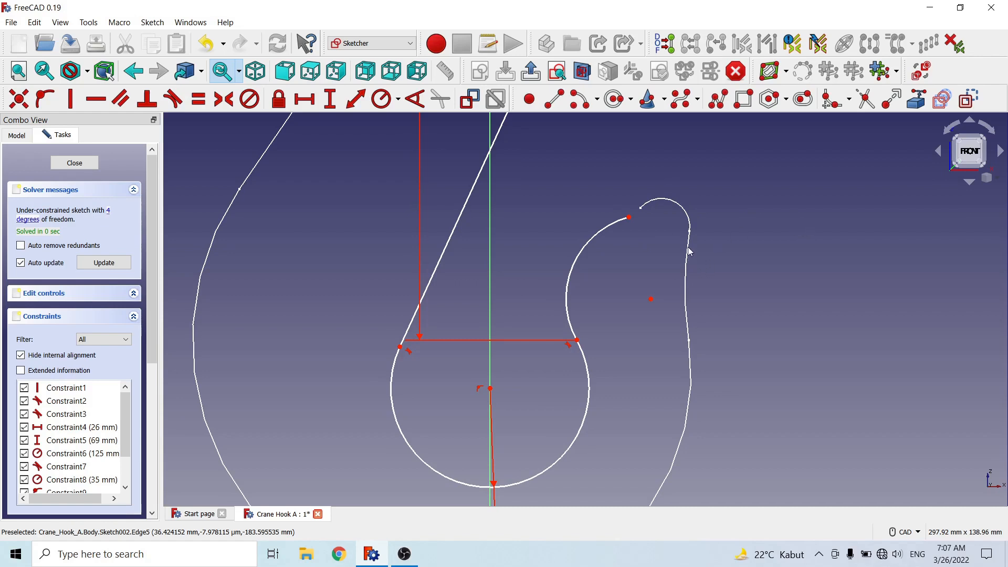
left_click(944, 105)
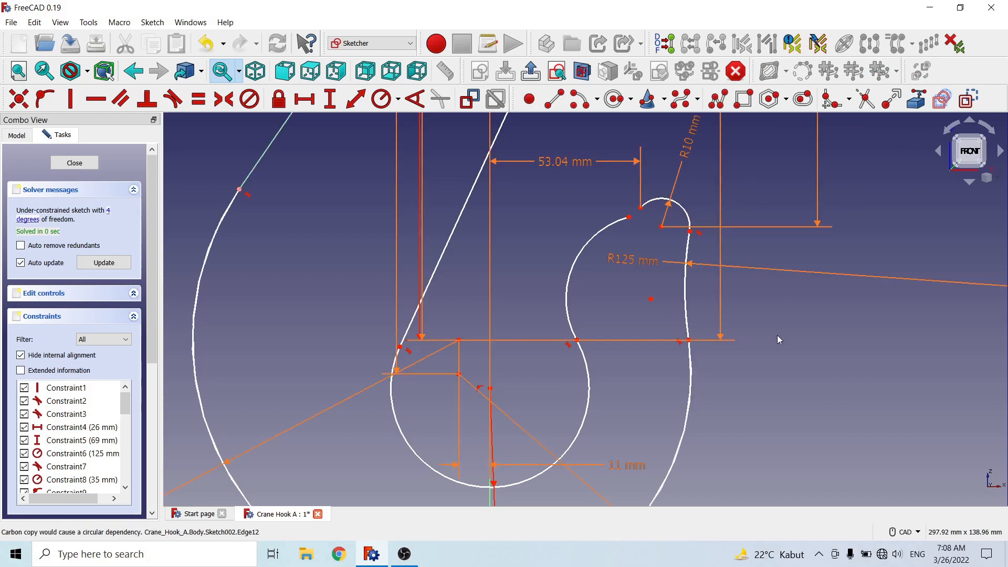
Step: Join the inner arc's upper end tangentially to the open end of the copied 10 mm tip arc
scroll(758, 346, "down", 6)
scroll(604, 268, "up", 4)
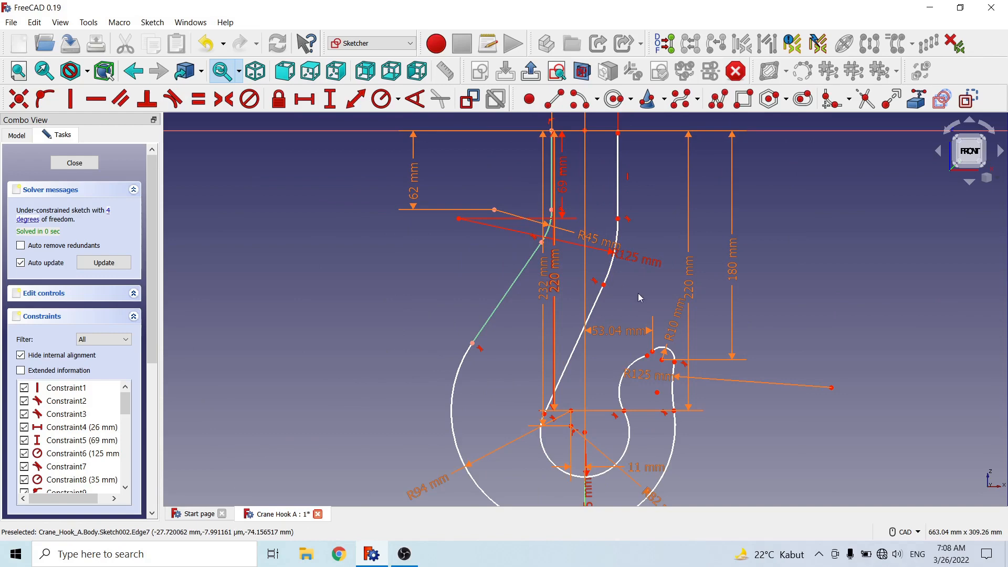
scroll(663, 336, "up", 5)
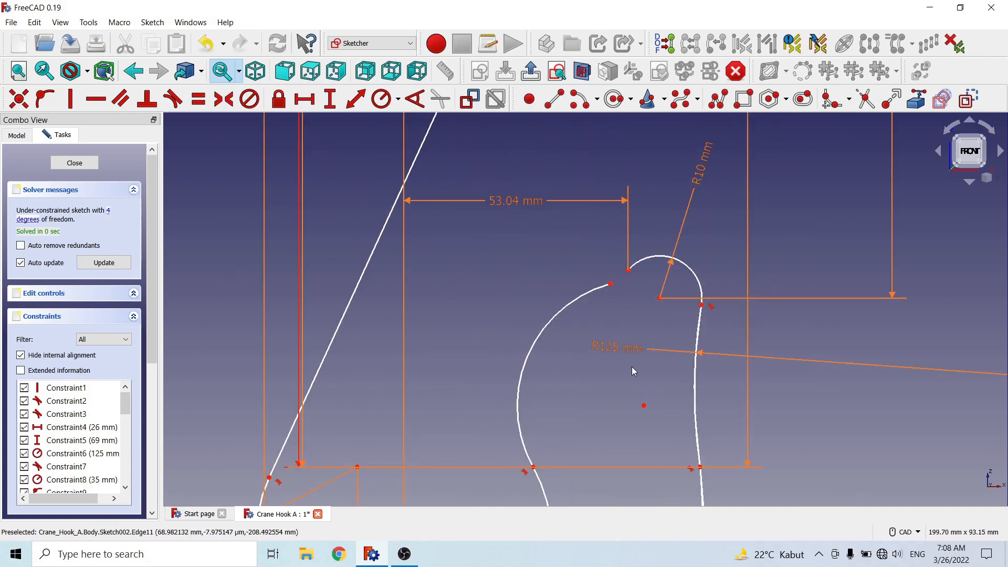
left_click(610, 283)
left_click(628, 270)
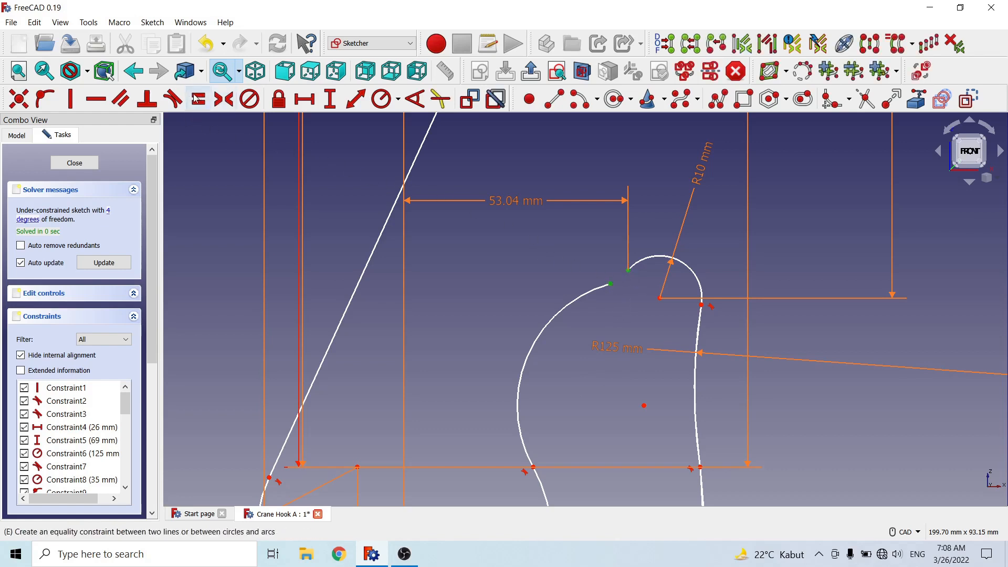
left_click(174, 99)
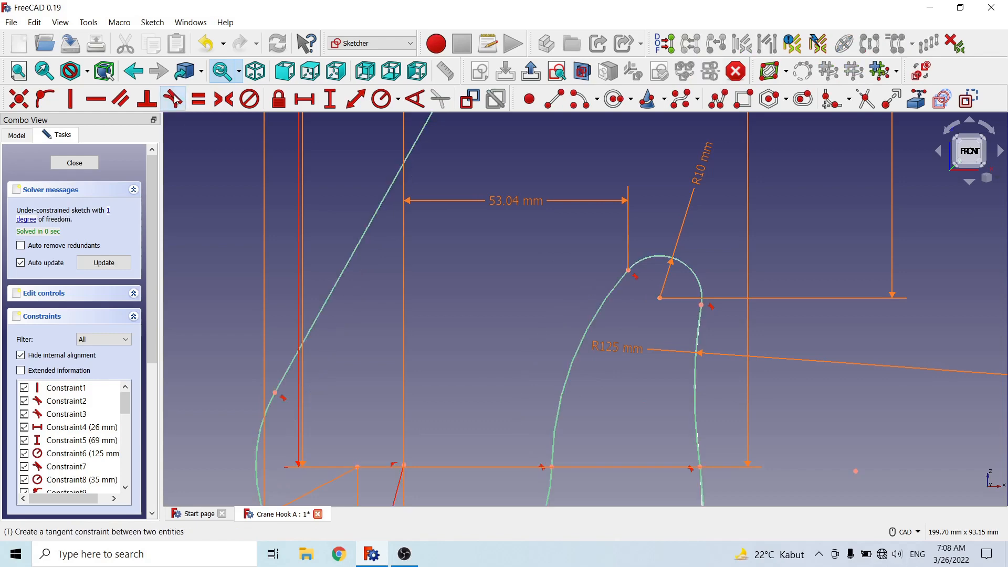
Step: Hide Sketch001, the original outer outline sketch
scroll(580, 242, "down", 6)
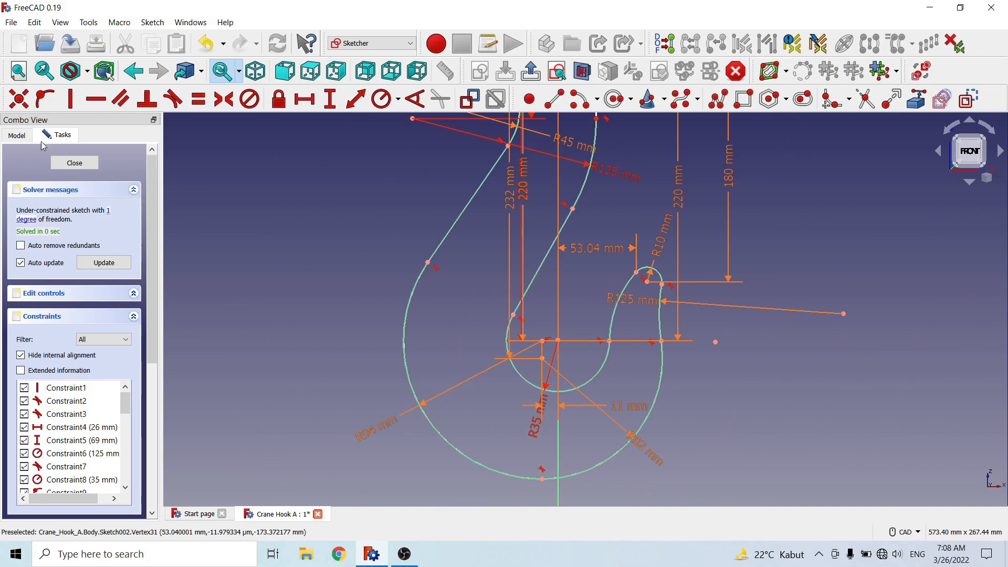
left_click(17, 136)
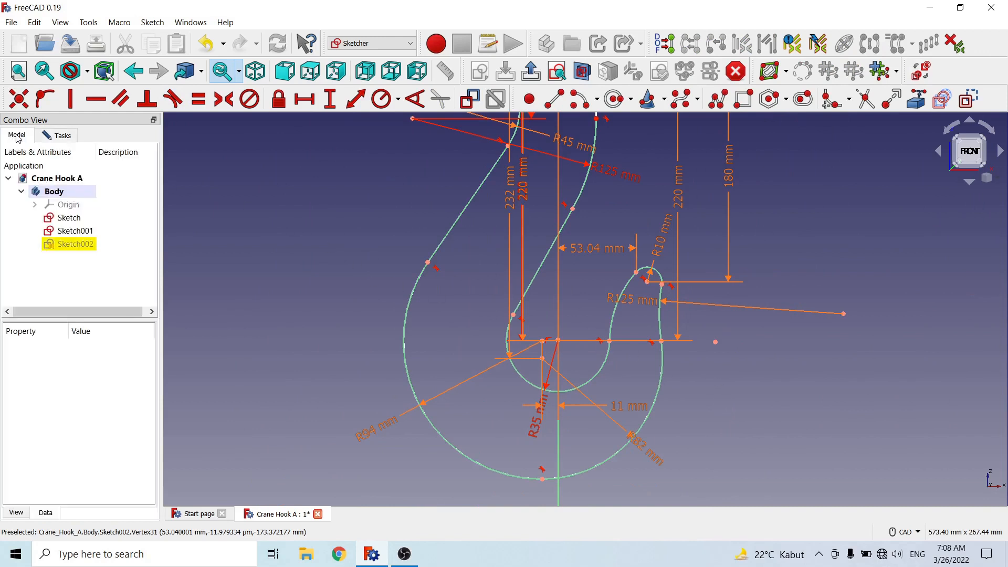
left_click(75, 231)
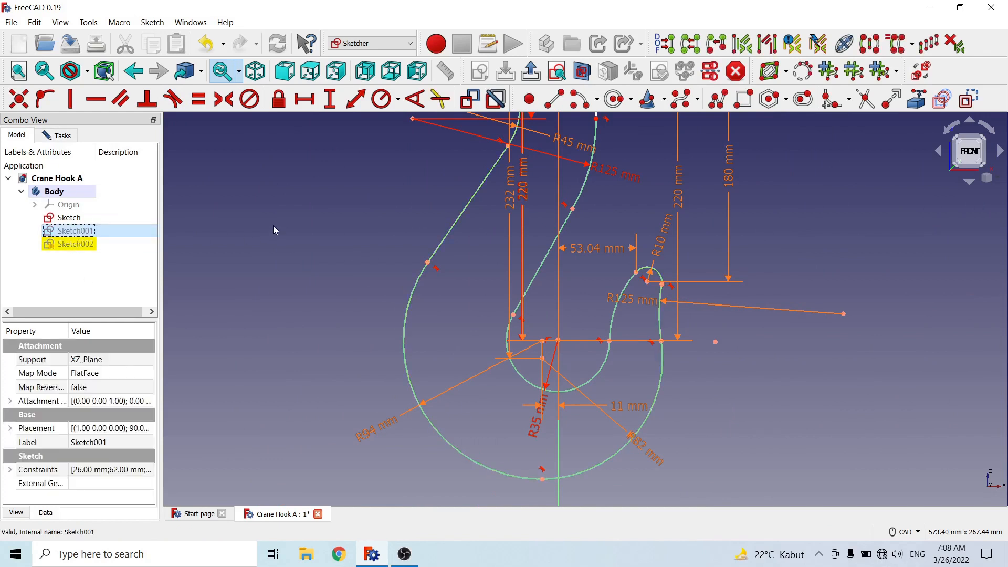
left_click(317, 260)
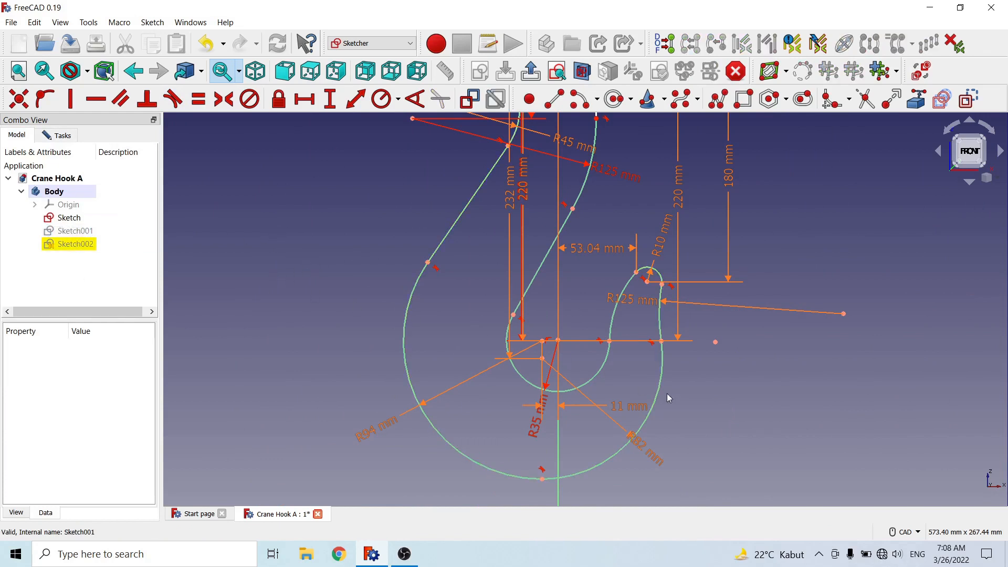
Step: Convert the copied 10 mm tip arc and the adjoining 125 mm outer arc to construction geometry
scroll(668, 398, "up", 6)
middle_click_drag(770, 287, 651, 356)
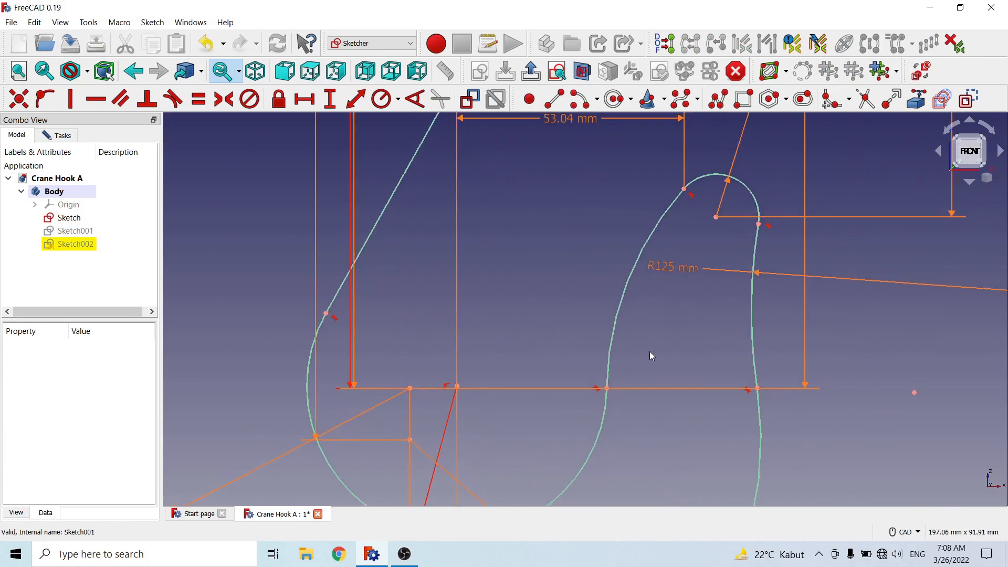
left_click(754, 196)
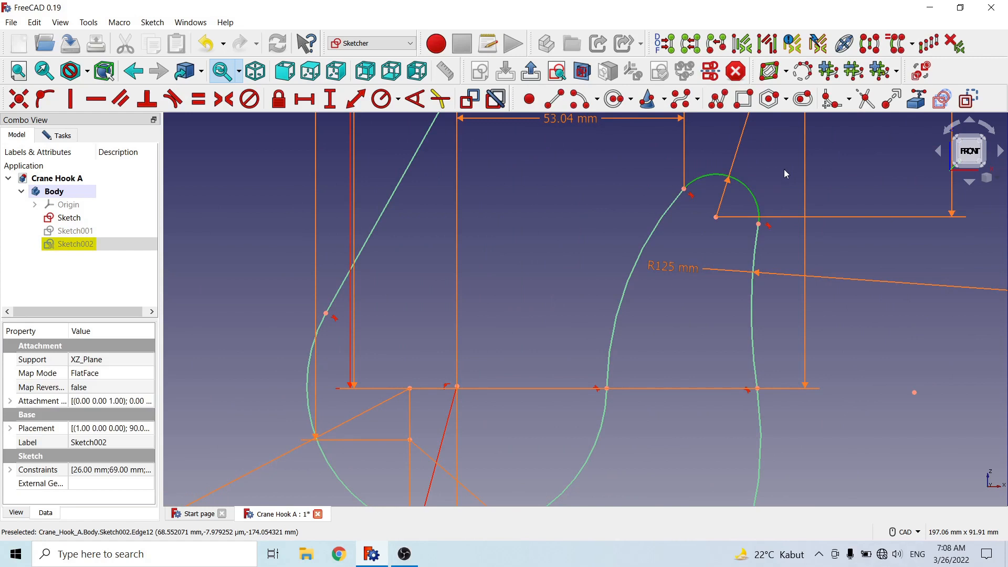
left_click(971, 101)
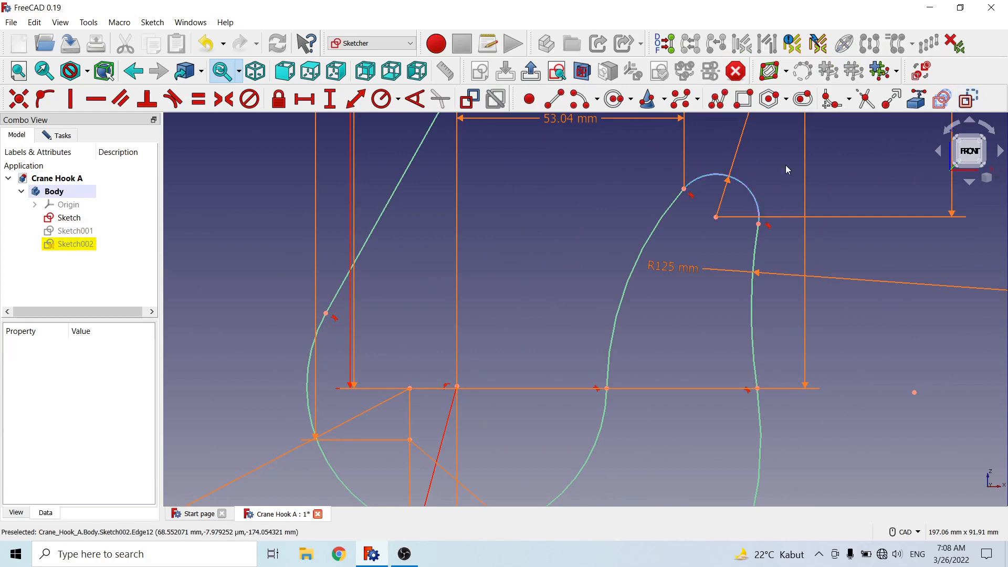
left_click(754, 253)
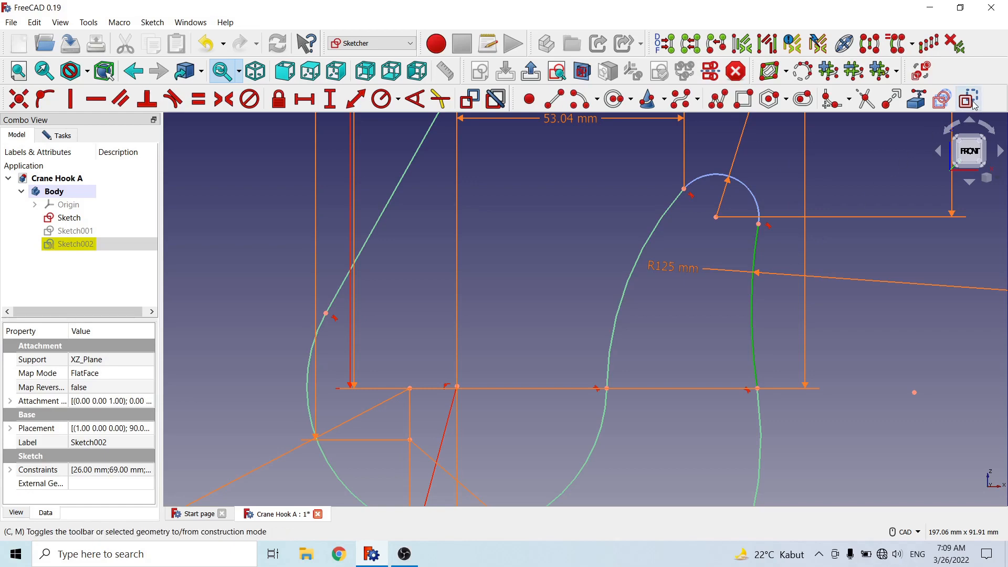
Step: Convert the rest of the copied outer outline, from the 82 mm arc around to the straight shank line, to construction geometry
middle_click_drag(865, 389, 894, 253)
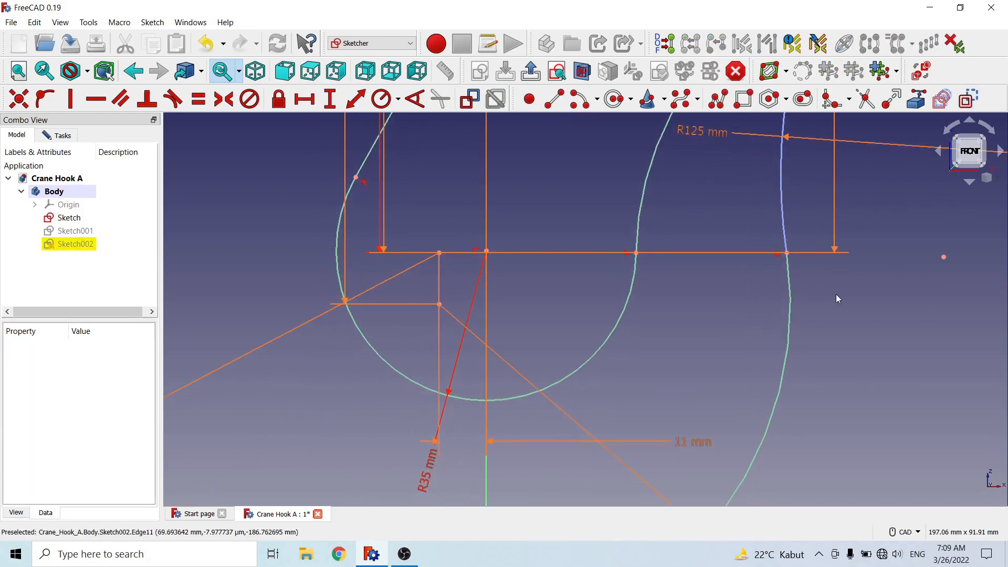
left_click(789, 303)
scroll(787, 299, "down", 5)
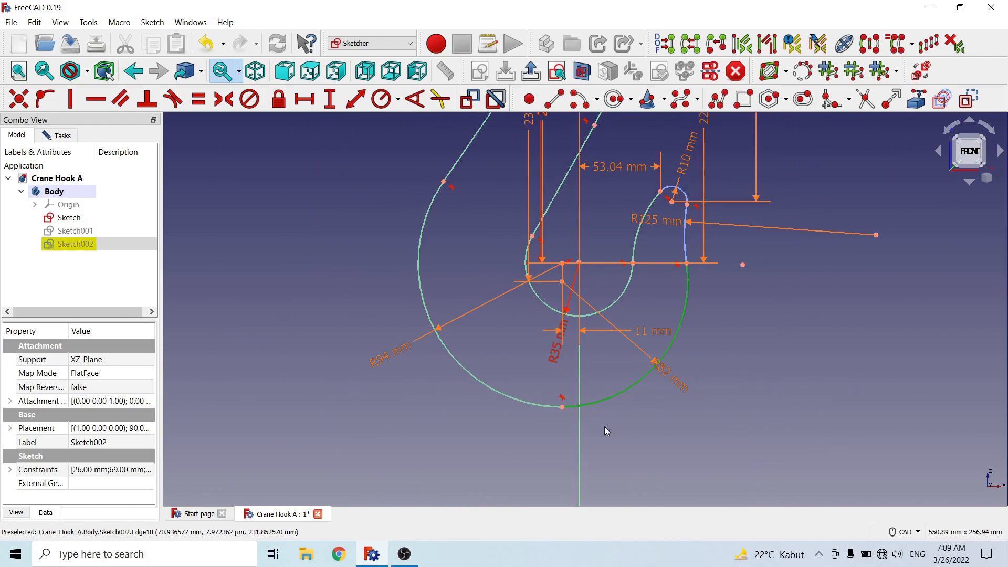
left_click(512, 399)
middle_click_drag(511, 287, 589, 412)
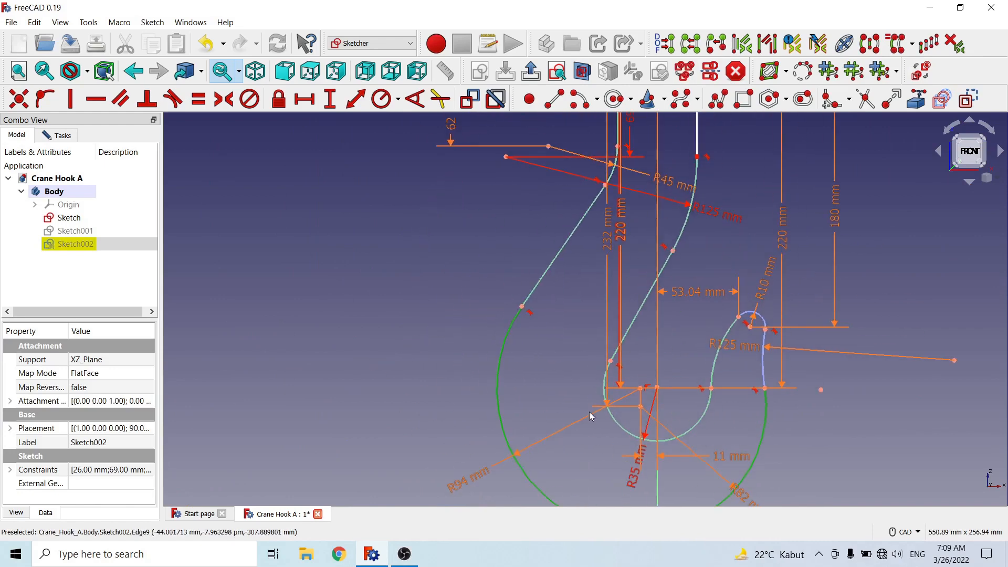
middle_click_drag(610, 194, 616, 315)
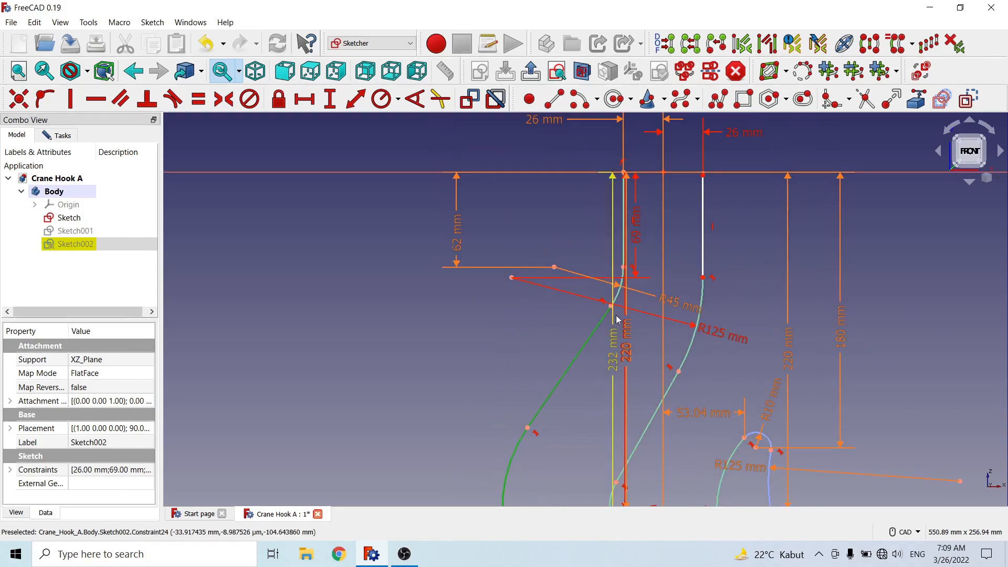
scroll(688, 272, "up", 6)
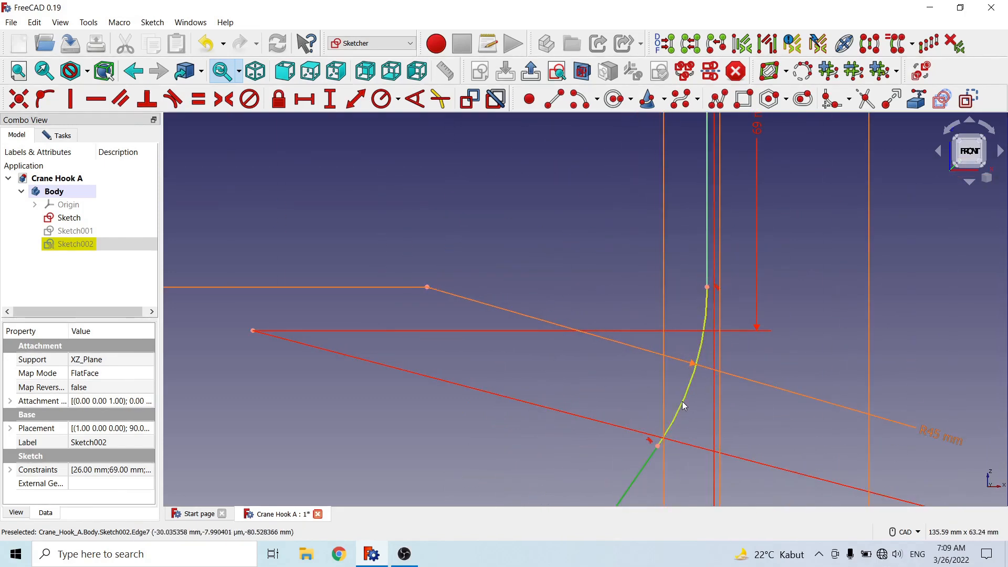
left_click(682, 401)
left_click(707, 251)
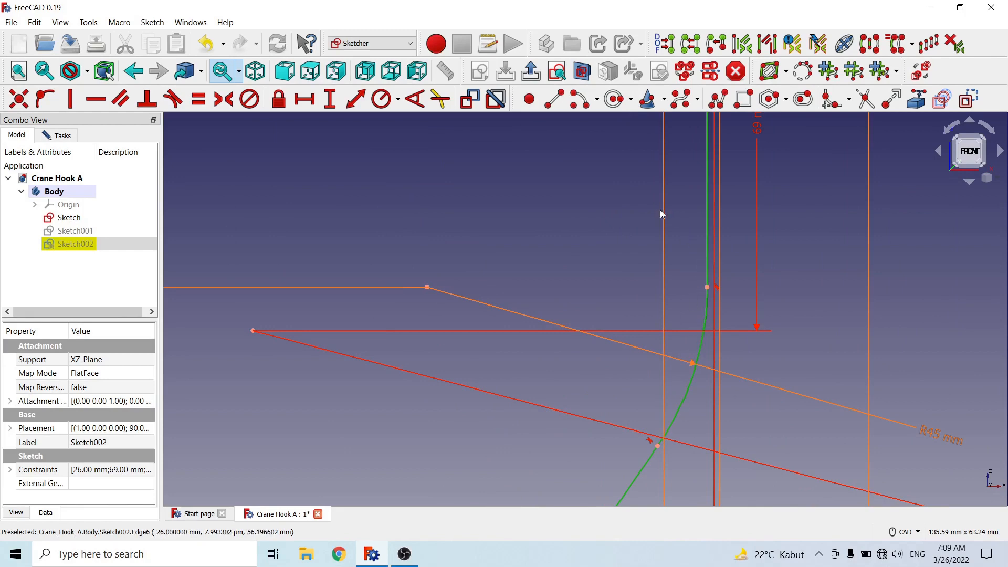
left_click(968, 99)
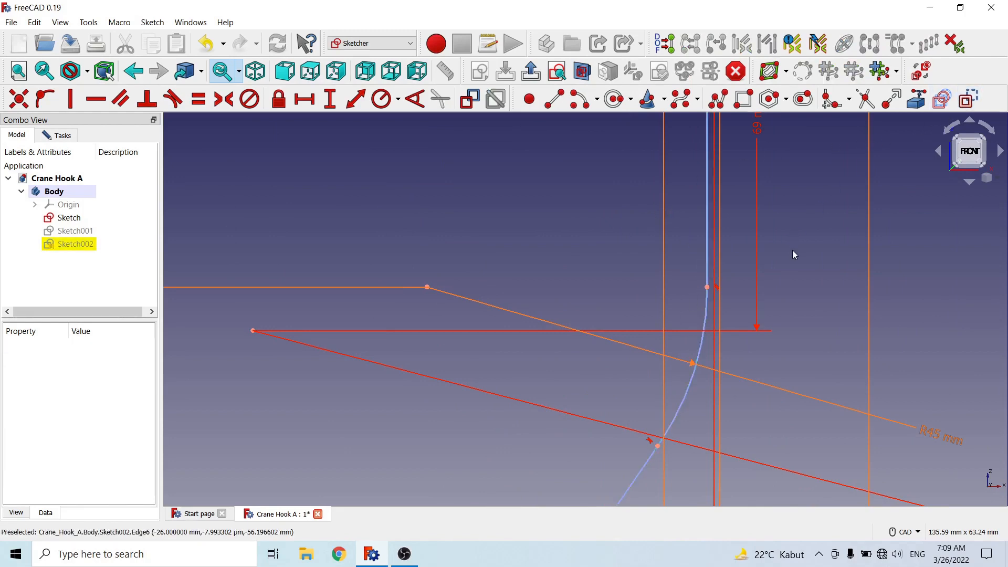
Step: Highlight the sketch's under-constrained geometry and inspect the upper end of the inner outline's vertical line against the horizontal axis
scroll(726, 225, "down", 10)
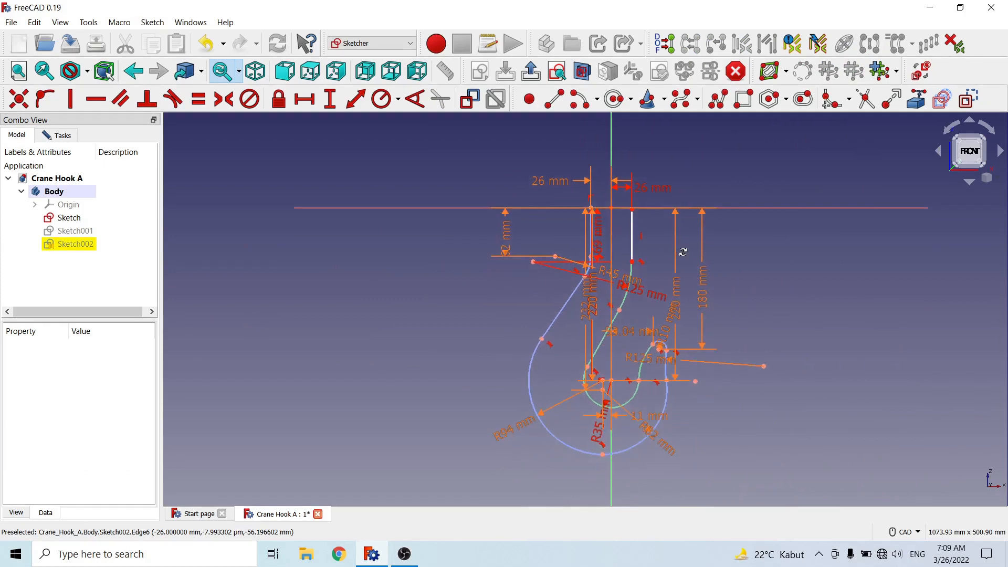
scroll(682, 252, "up", 2)
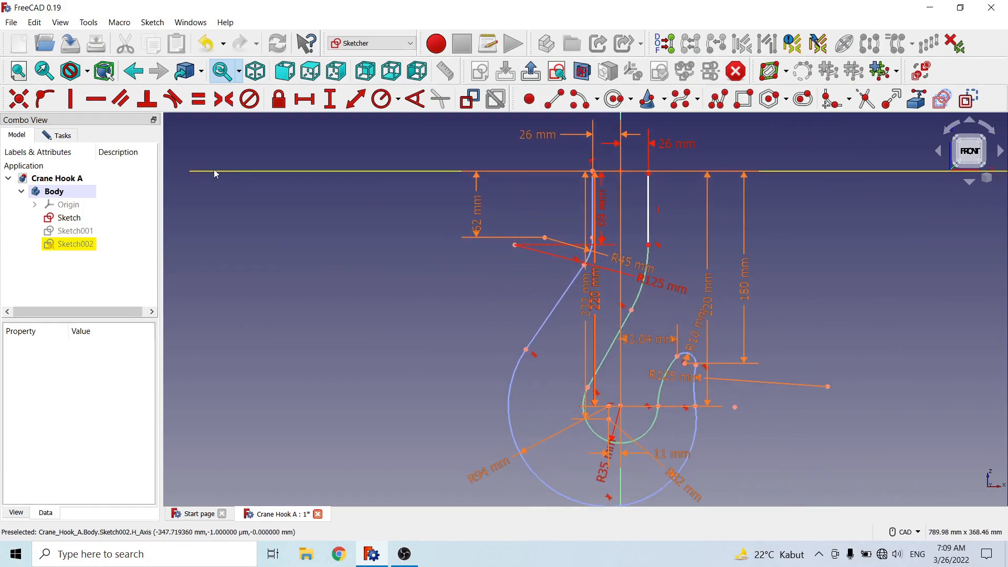
left_click(59, 135)
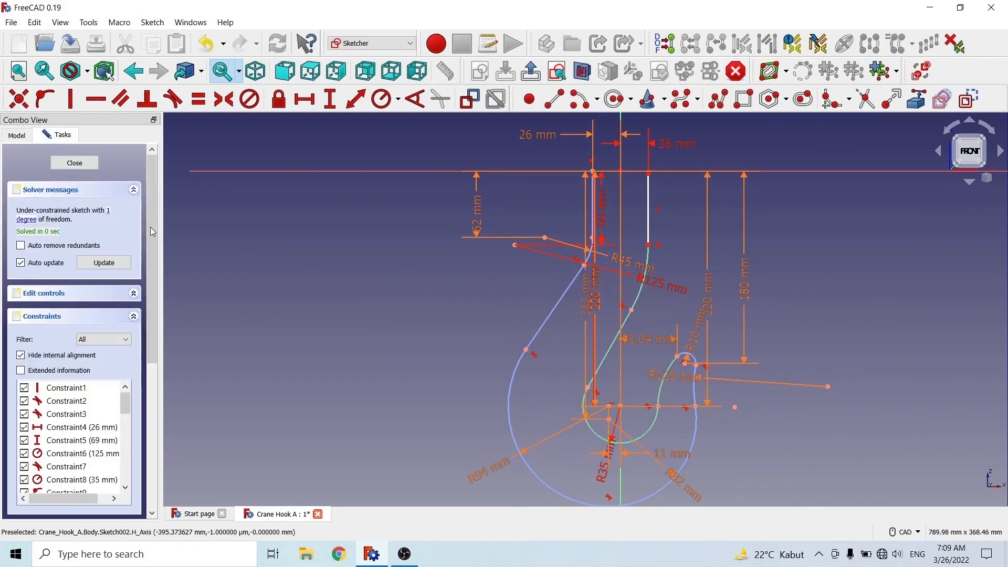
left_click(25, 220)
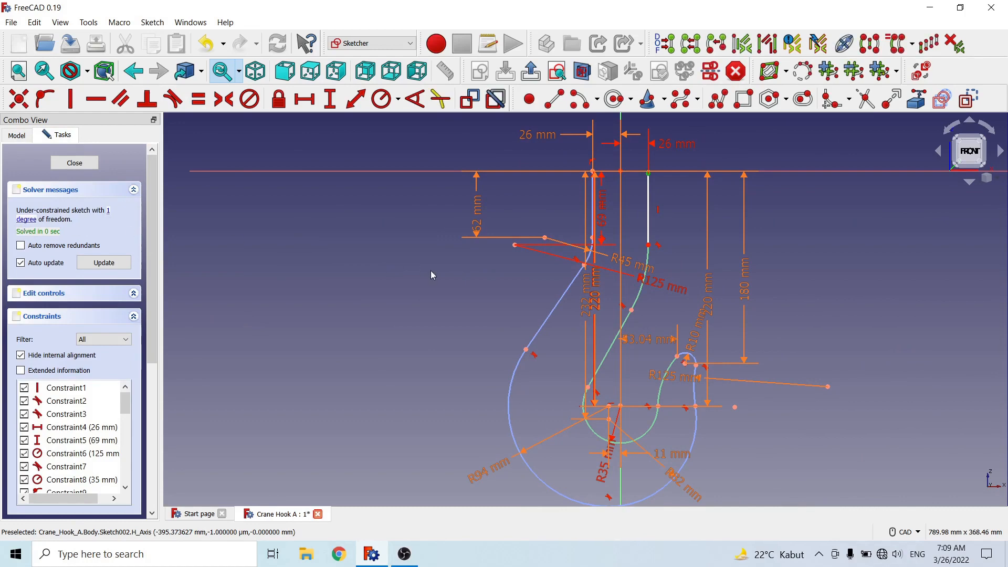
middle_click_drag(719, 227, 702, 342)
scroll(702, 342, "up", 5)
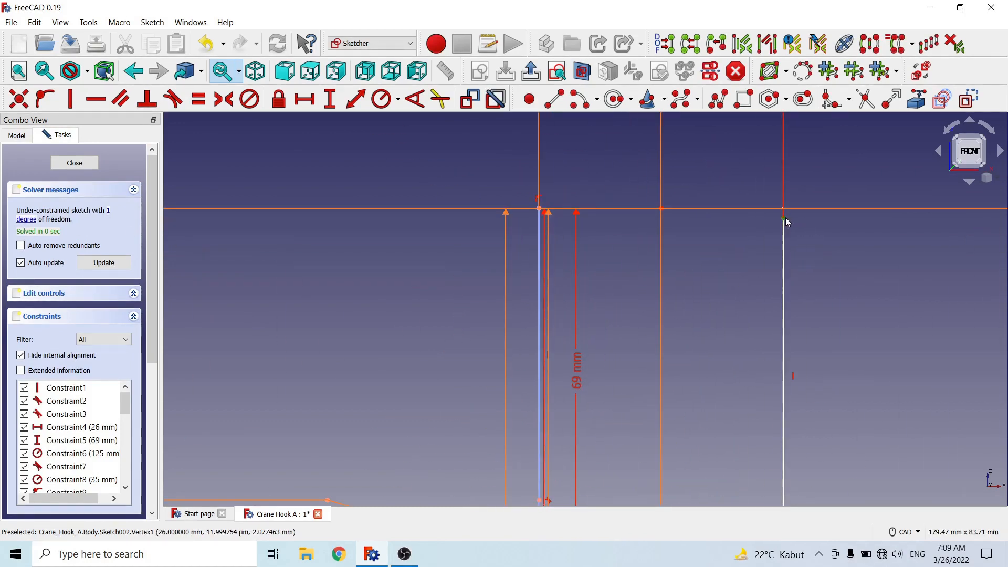
left_click(825, 226)
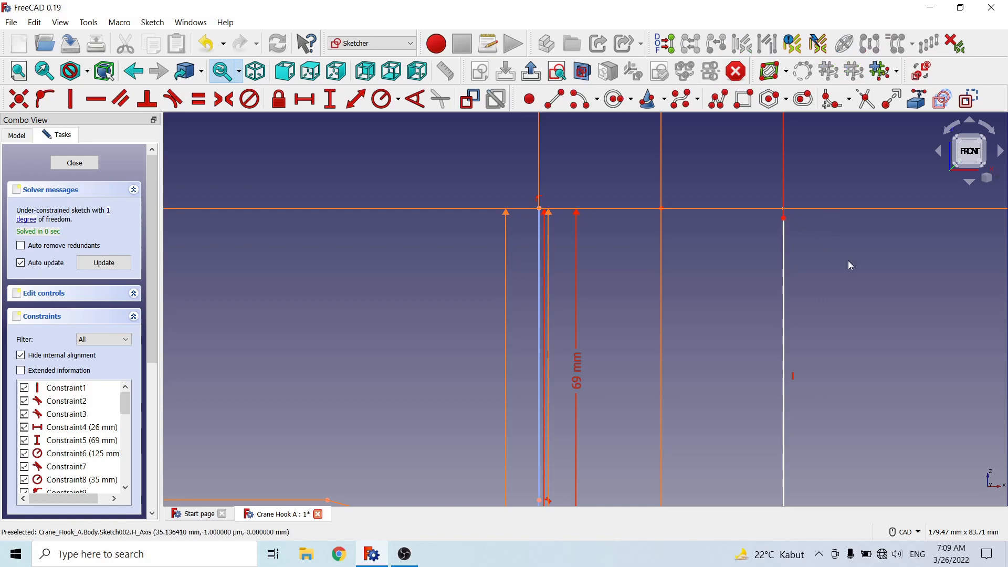
Step: Try to constrain the upper end of the inner outline's vertical line onto the horizontal axis with a point-on-object constraint
scroll(850, 266, "down", 8)
left_click(764, 288)
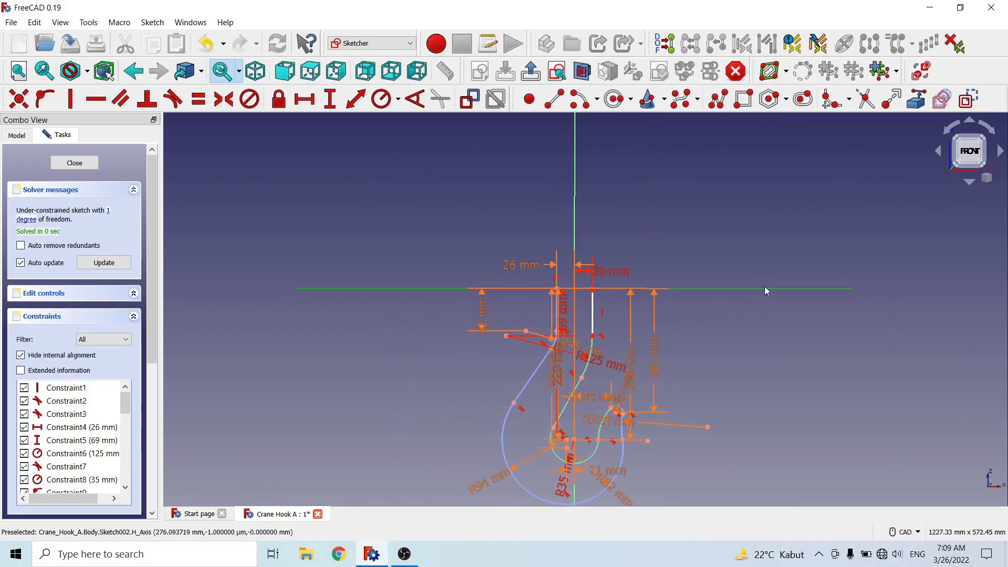
left_click(45, 98)
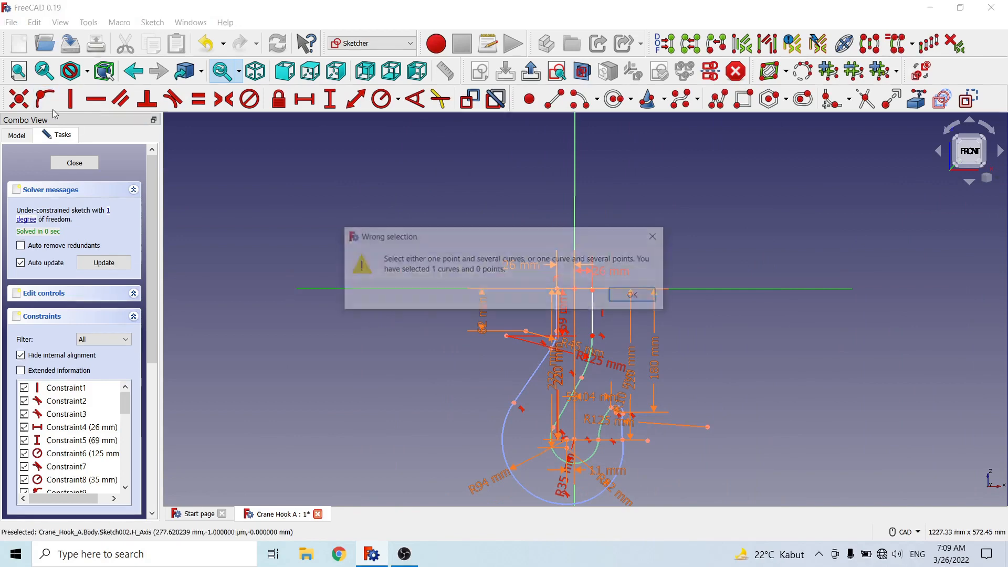
left_click(636, 296)
Step: Set the vertical distance between the sketch origin and the upper end point of the inner outline's vertical line to 0 mm
scroll(756, 266, "up", 5)
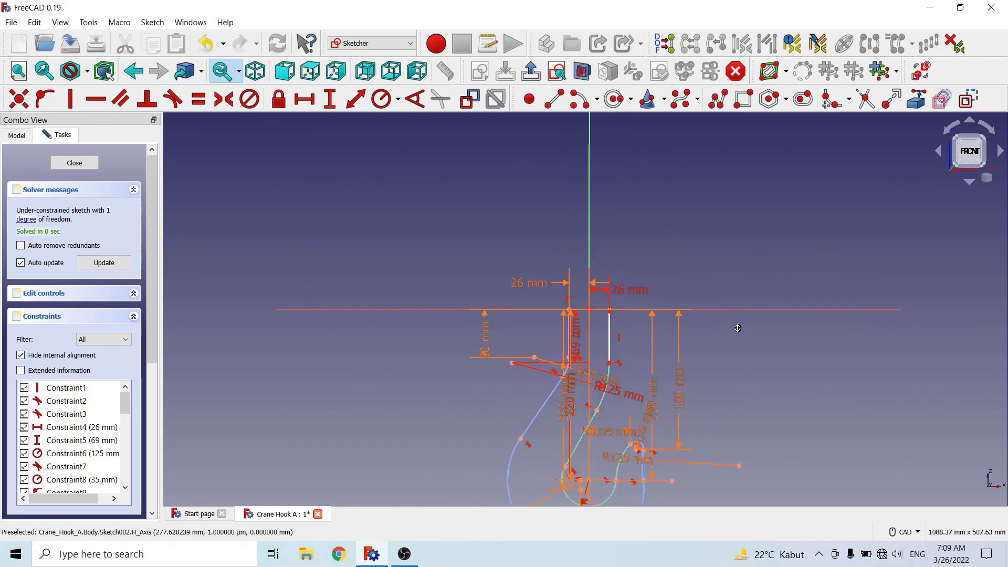
middle_click_drag(755, 265, 755, 262)
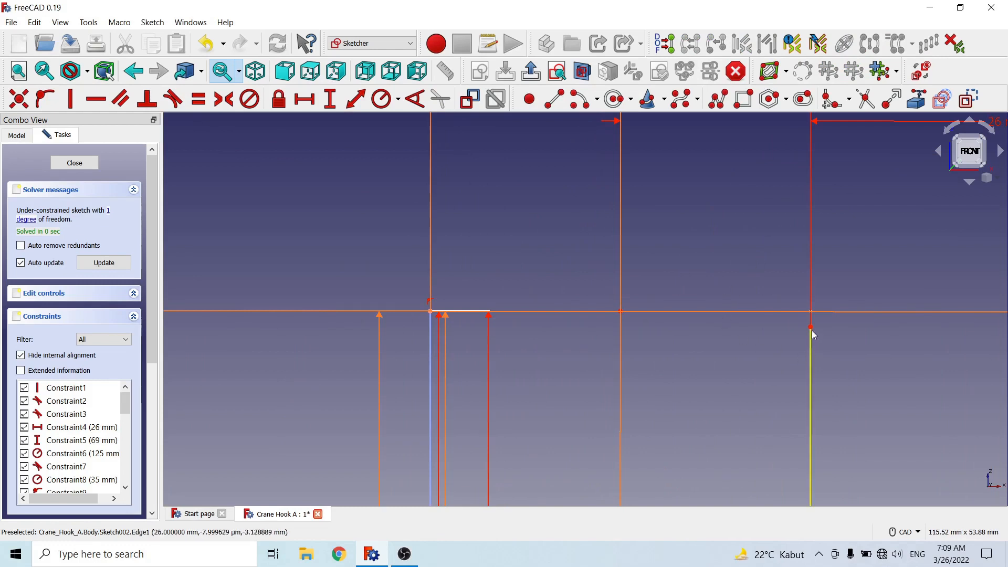
left_click(287, 77)
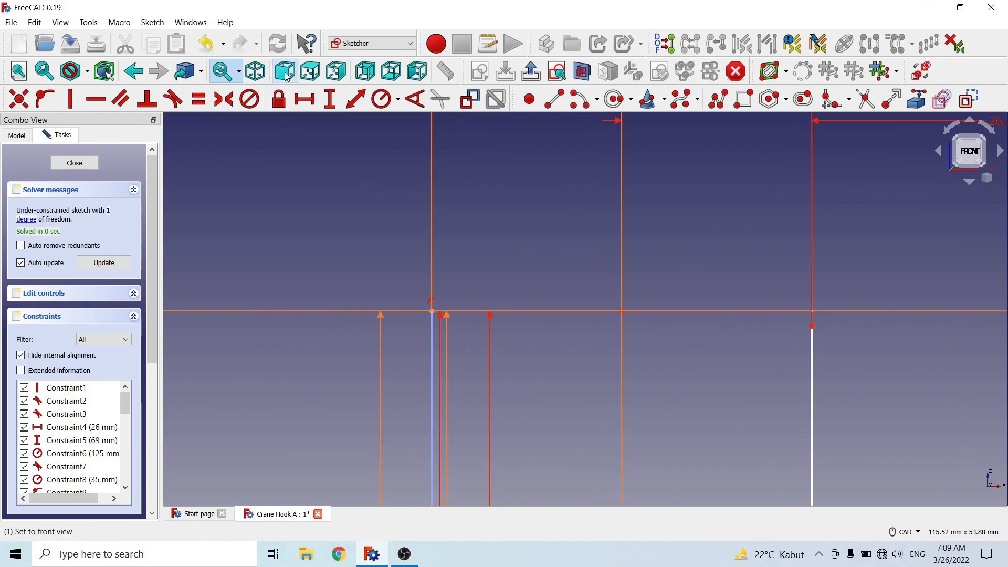
left_click(812, 325)
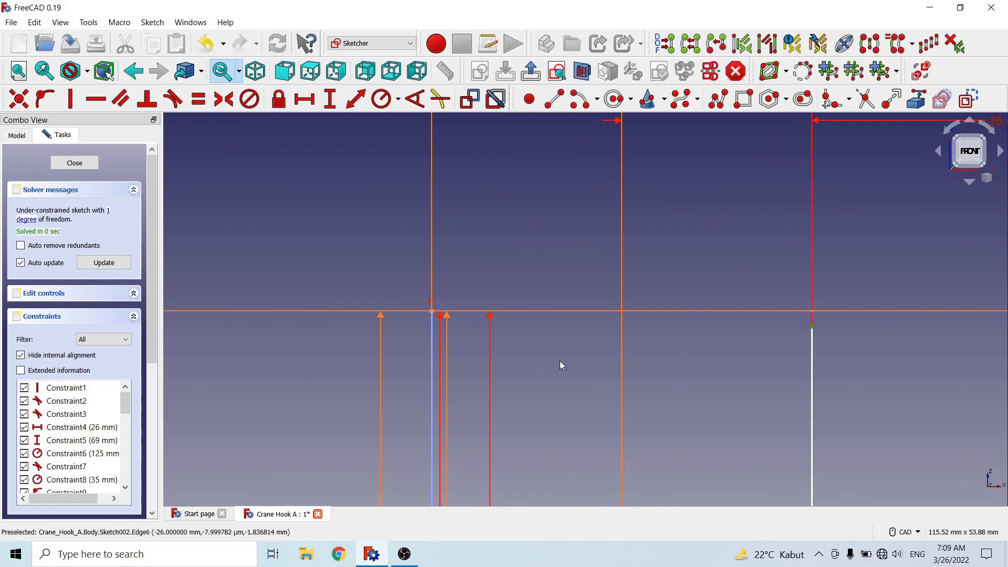
left_click(617, 310)
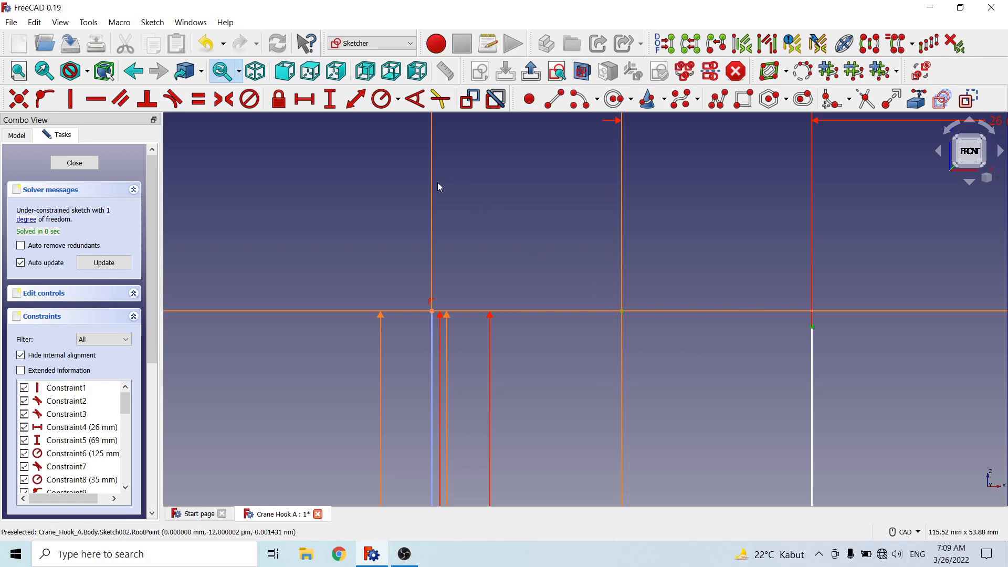
left_click(330, 99)
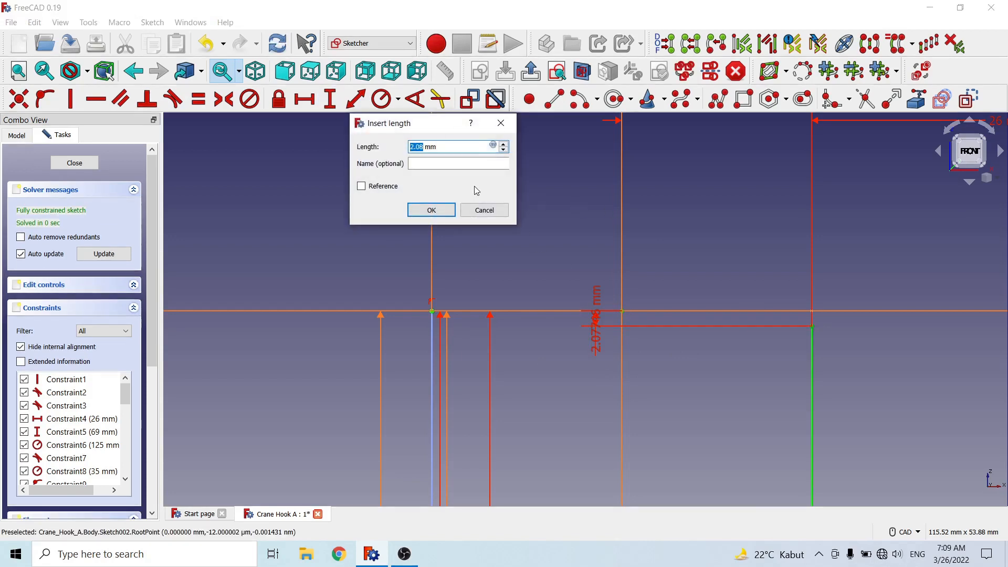
left_click(411, 163)
key("shift+Tab")
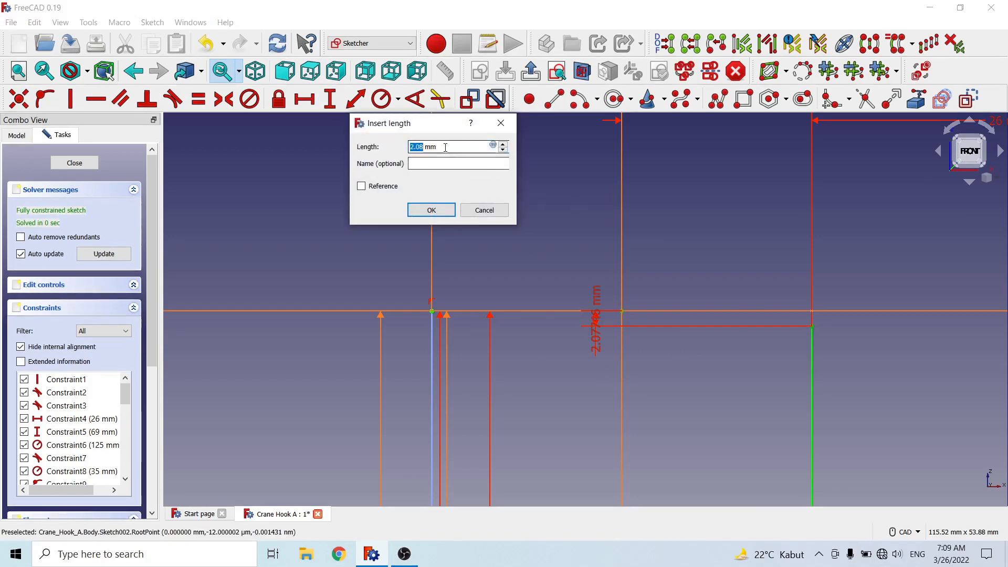
type("0")
left_click(432, 209)
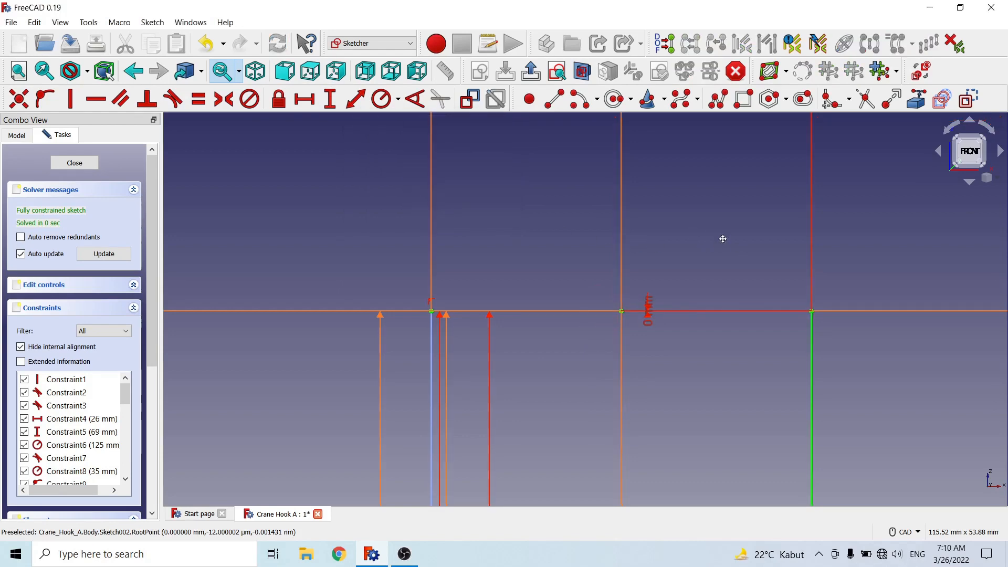
Step: Finish editing the inner outline sketch and show Sketch001, the outer outline, again
scroll(622, 237, "down", 8)
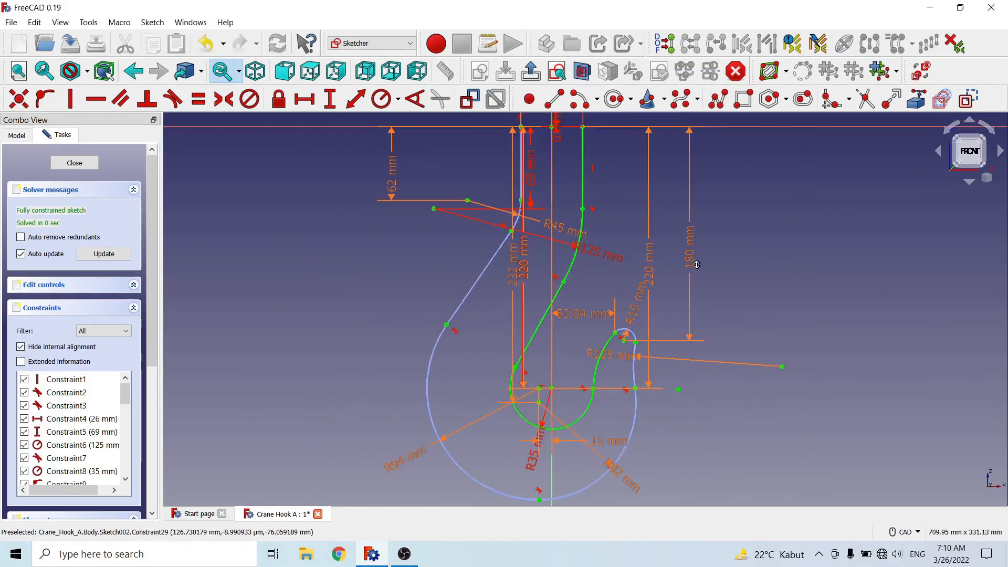
scroll(631, 256, "down", 3)
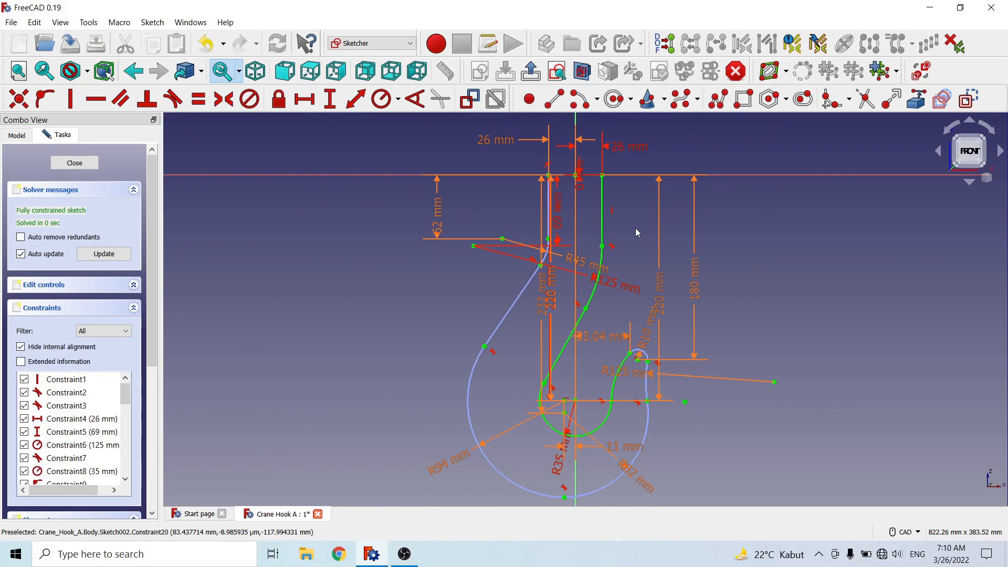
left_click(75, 163)
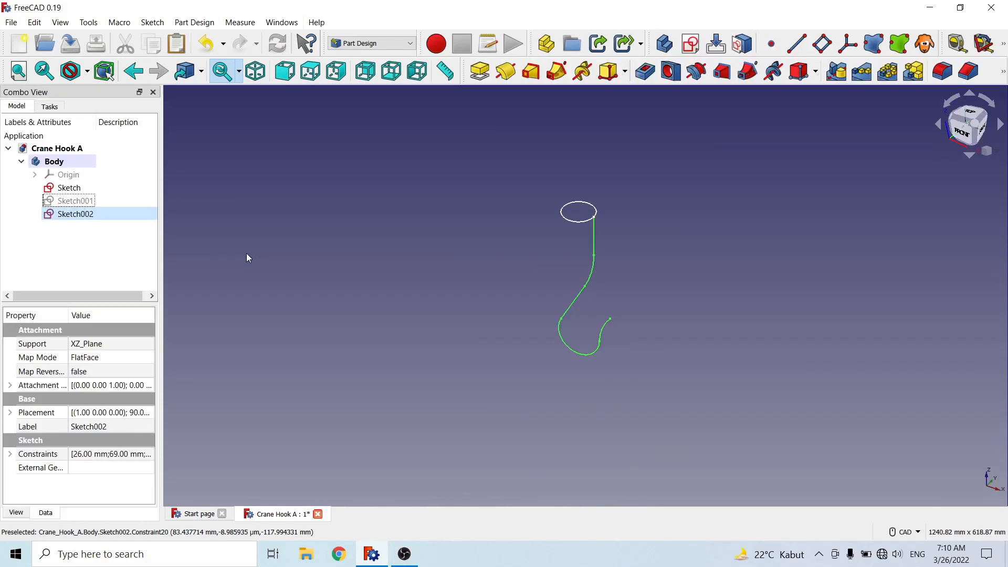
left_click(246, 253)
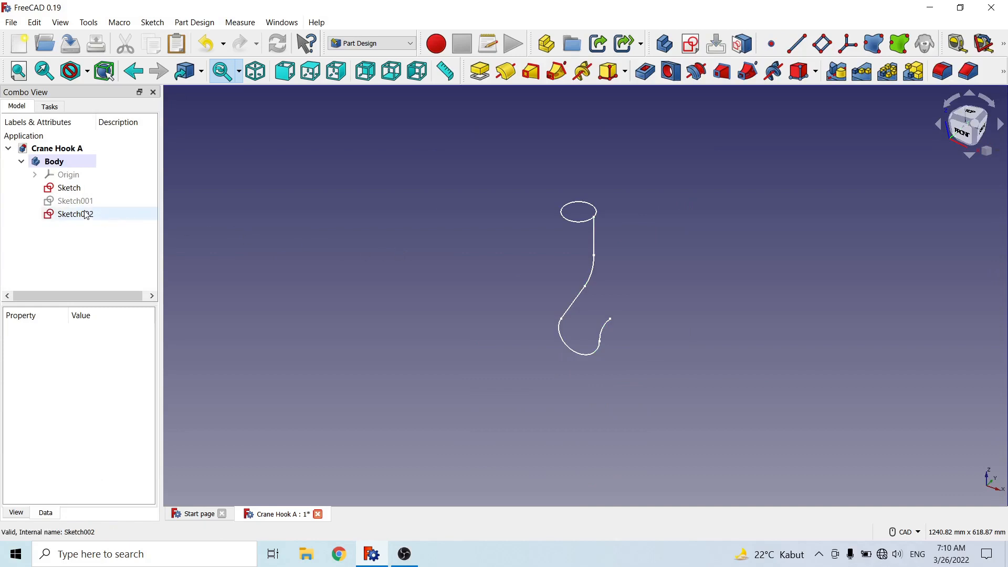
left_click(100, 202)
key("space")
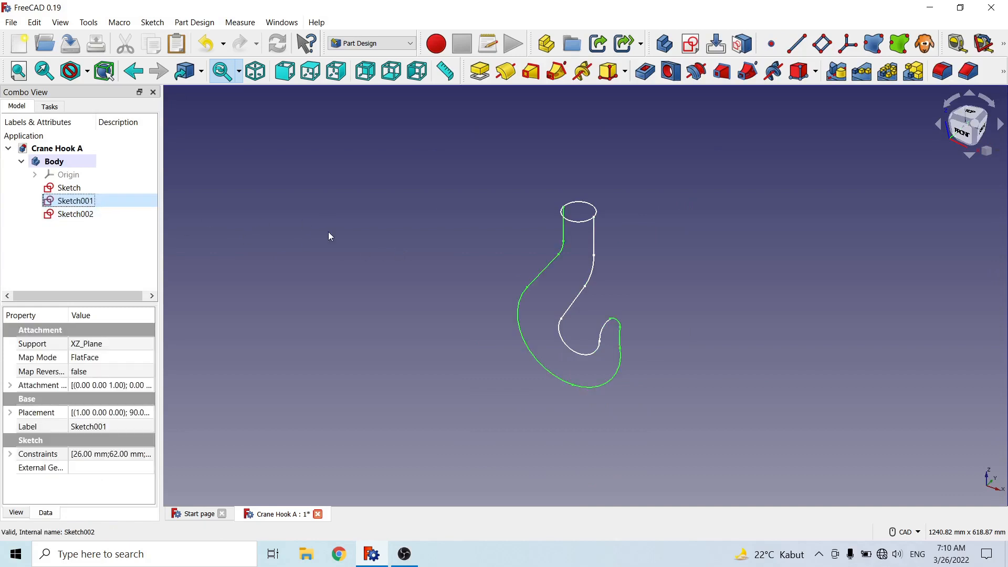
left_click(310, 294)
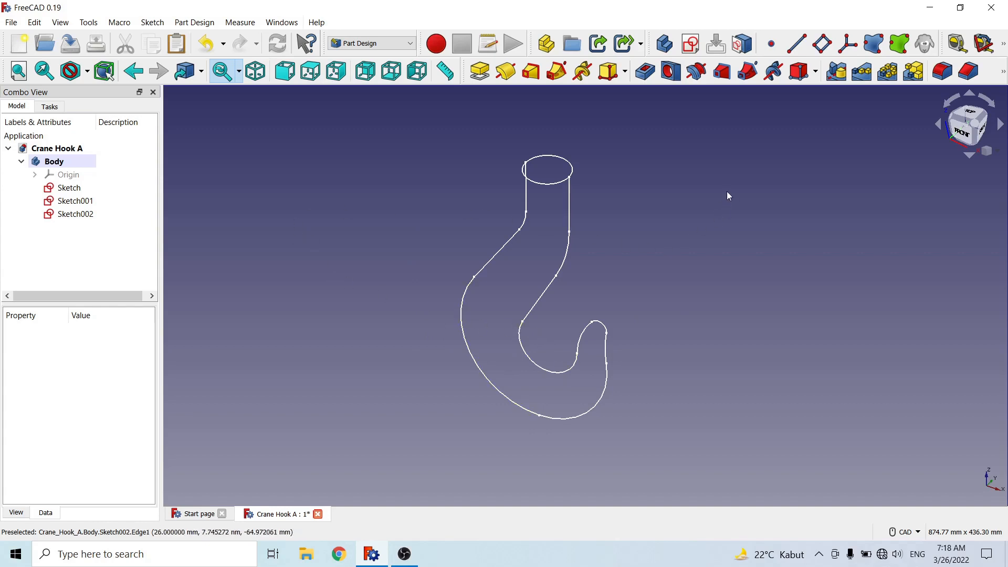
Step: Create a datum plane without any attachment reference
left_click(828, 45)
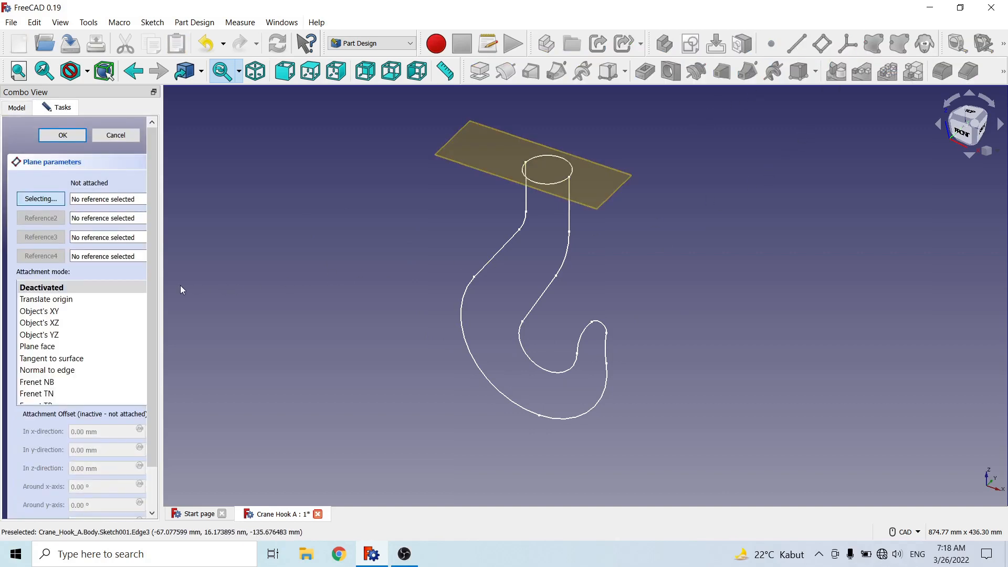
left_click_drag(161, 271, 220, 252)
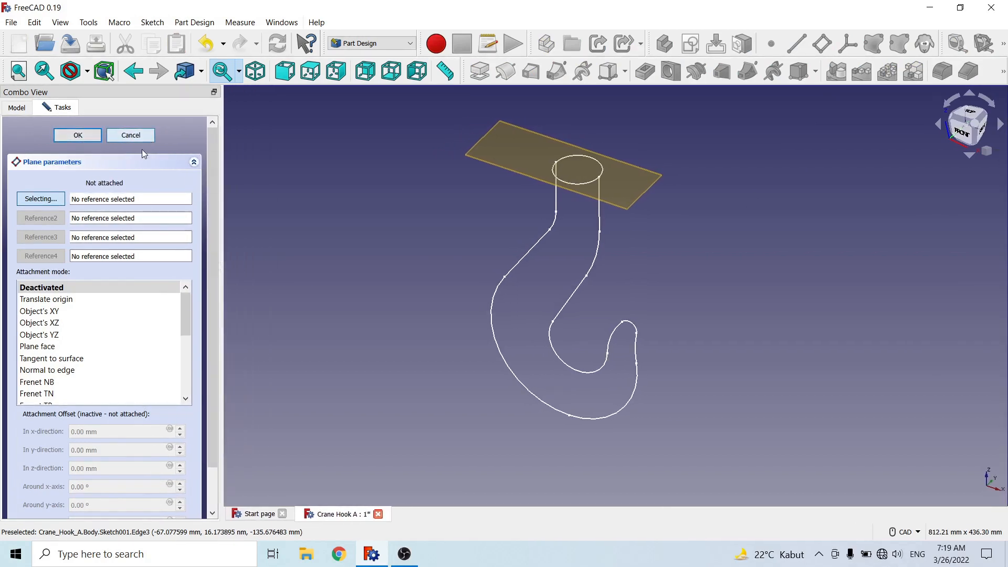
left_click(78, 136)
Step: Show the body's origin planes and axes, and delete the unattached datum plane
left_click(71, 175)
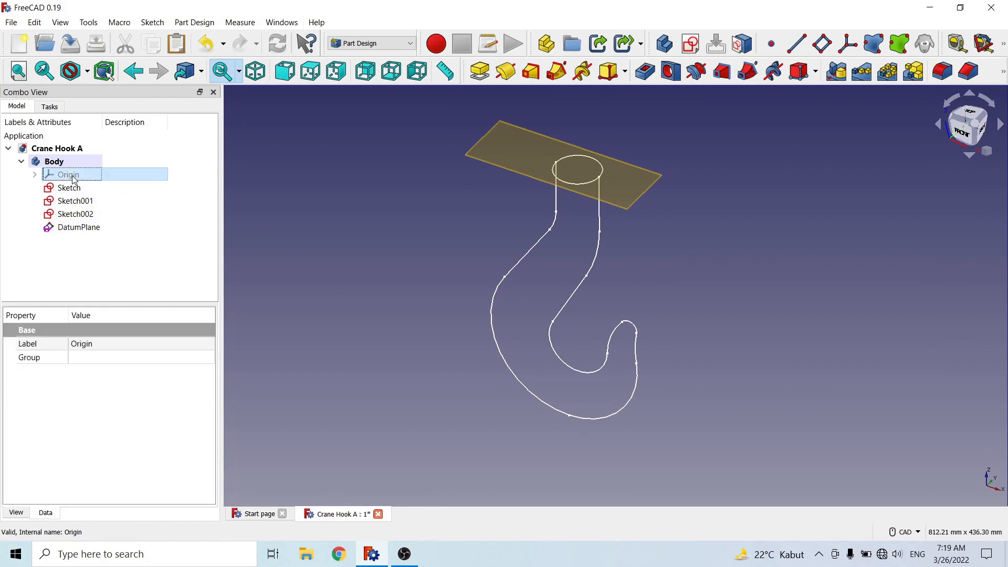
key("space")
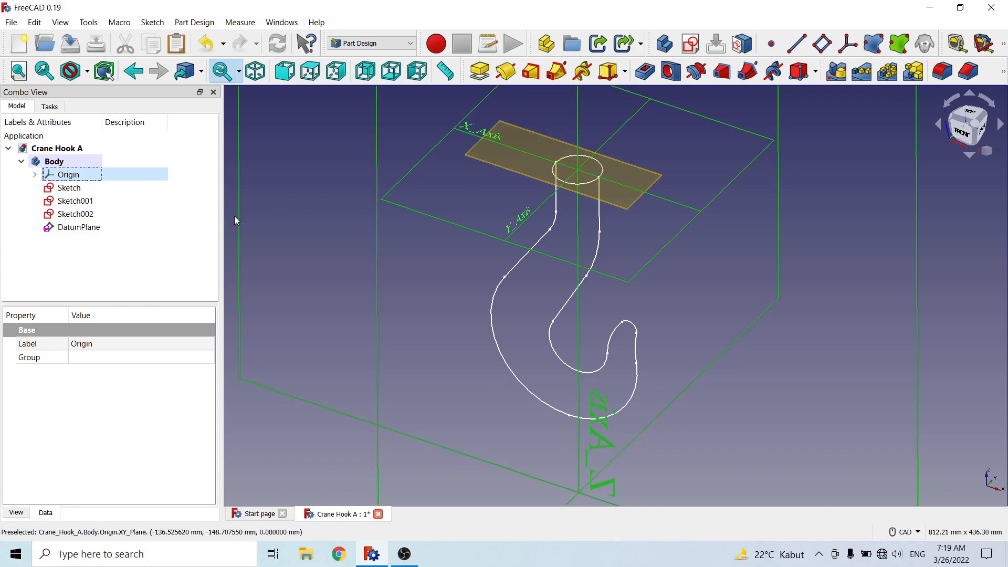
right_click(82, 235)
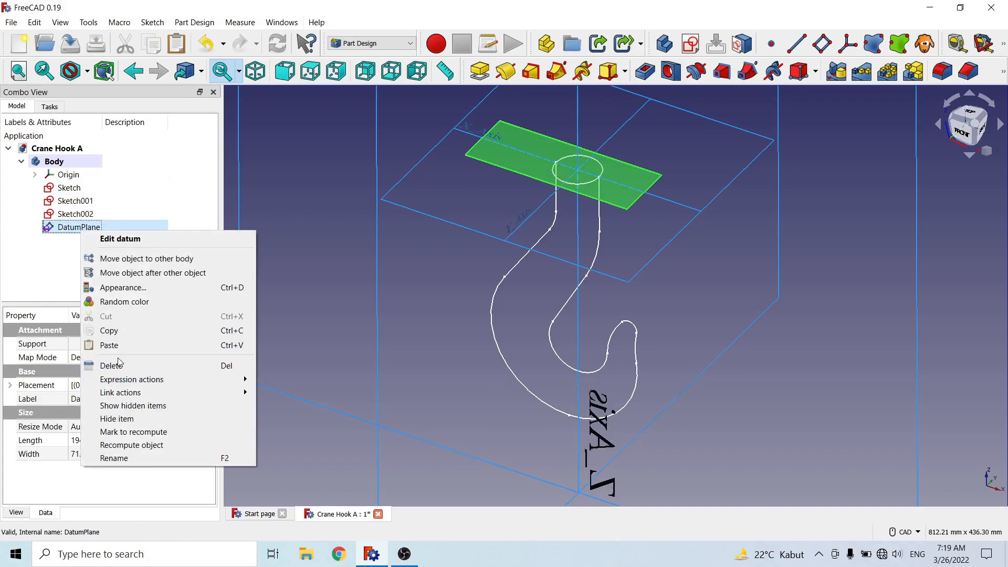
left_click(117, 368)
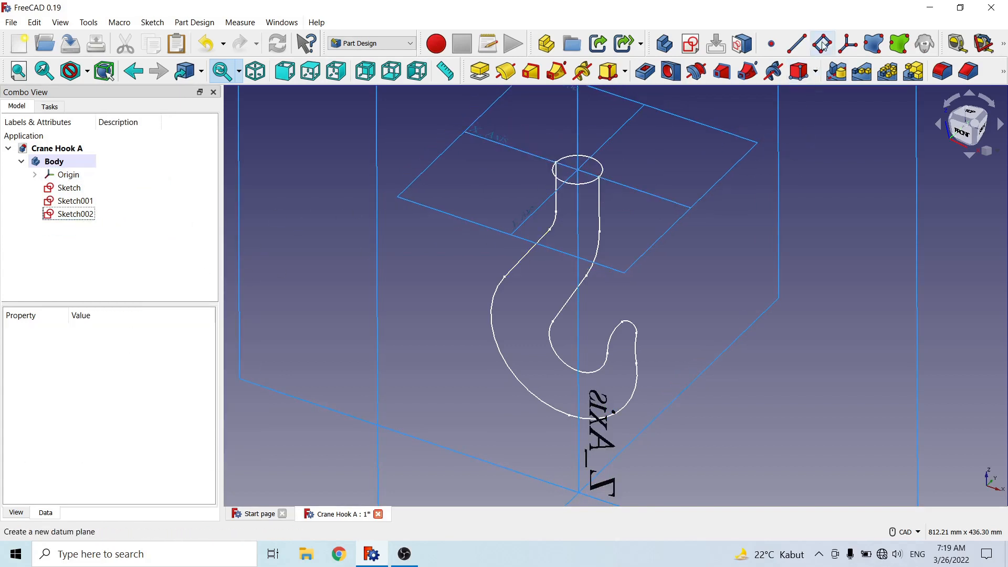
Step: Create a datum plane attached to the origin's XY plane and offset by -220 mm in the z-direction
left_click(822, 44)
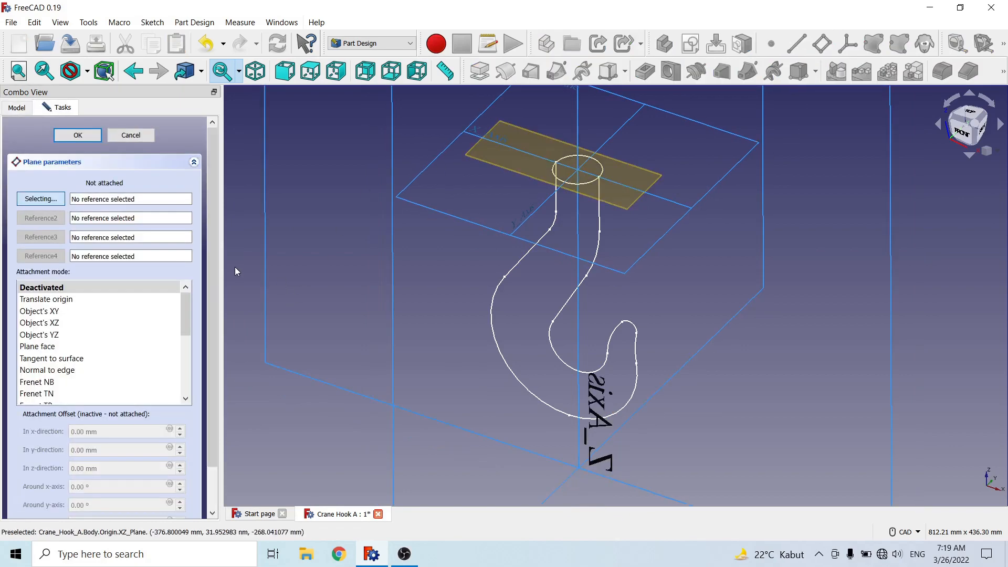
left_click(472, 231)
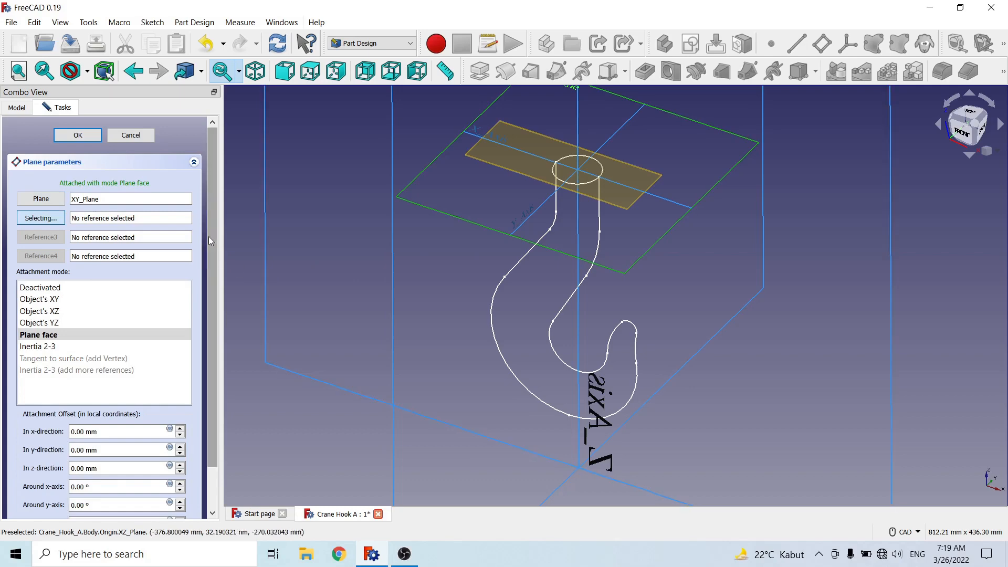
scroll(210, 239, "down", 2)
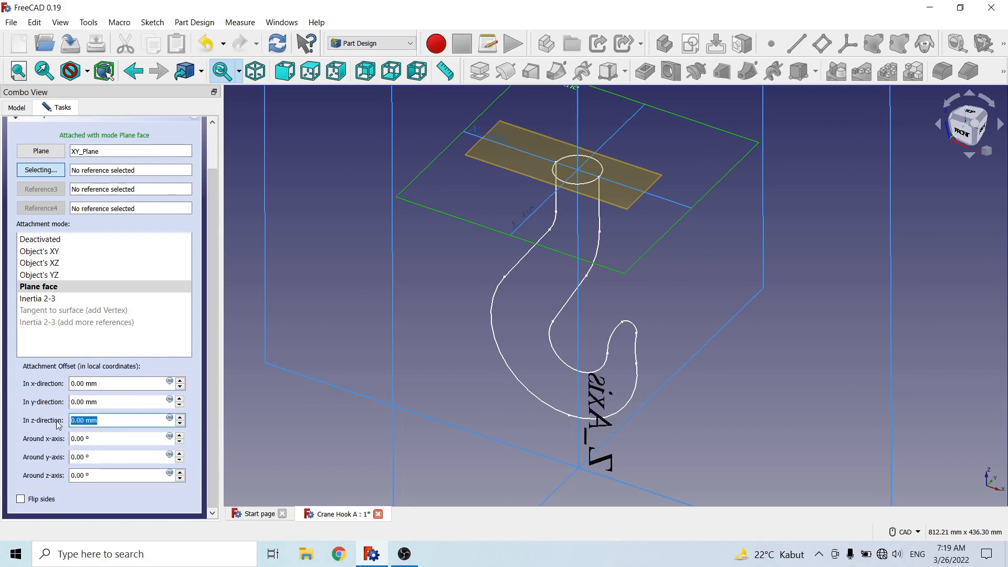
type("220")
left_click(349, 452)
scroll(475, 388, "down", 4)
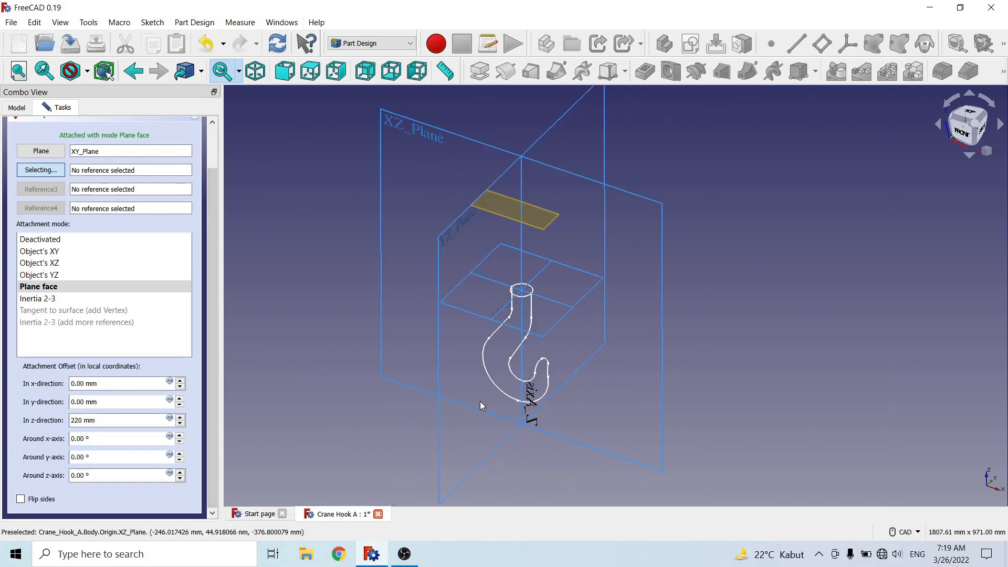
left_click(336, 425)
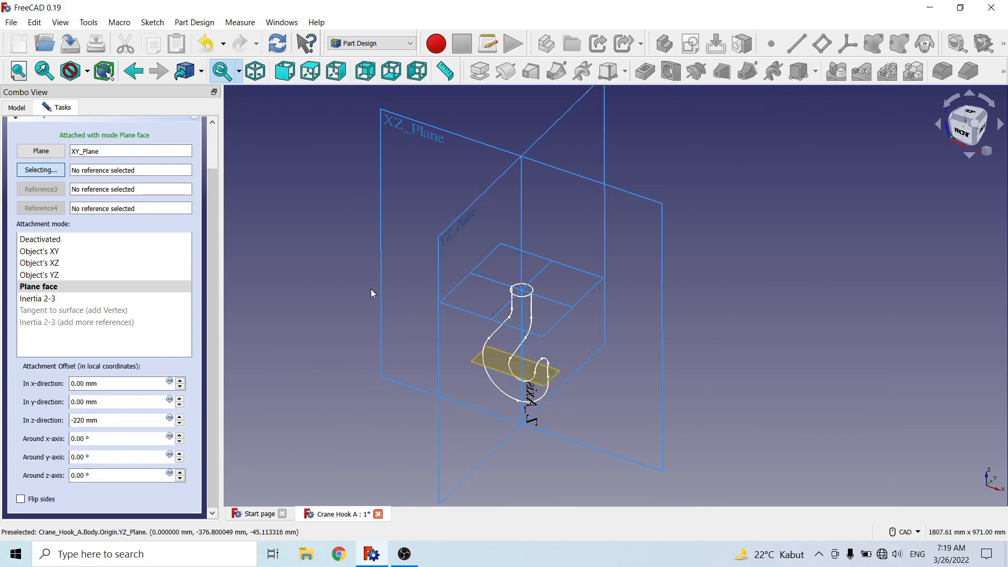
left_click_drag(213, 239, 212, 157)
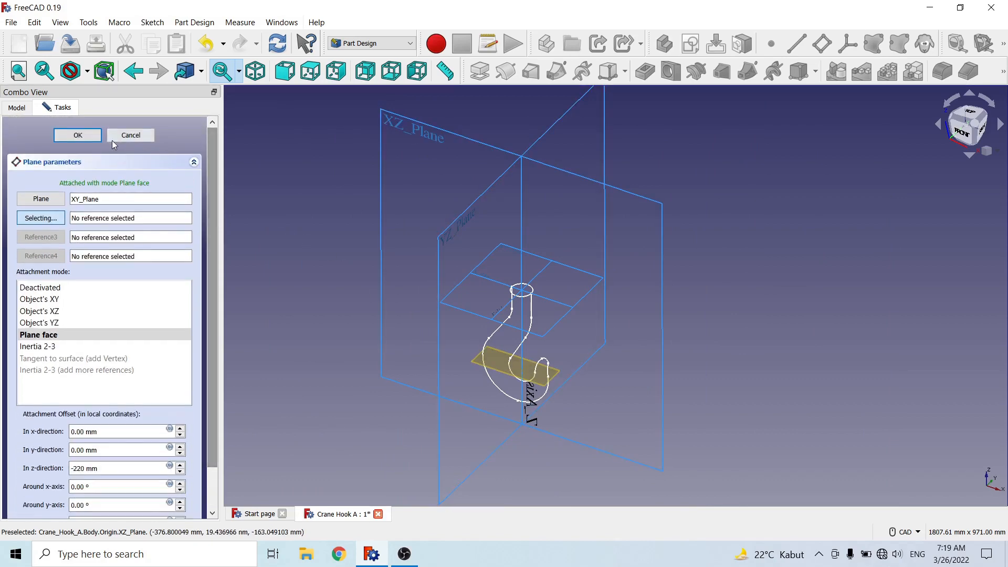
left_click(78, 135)
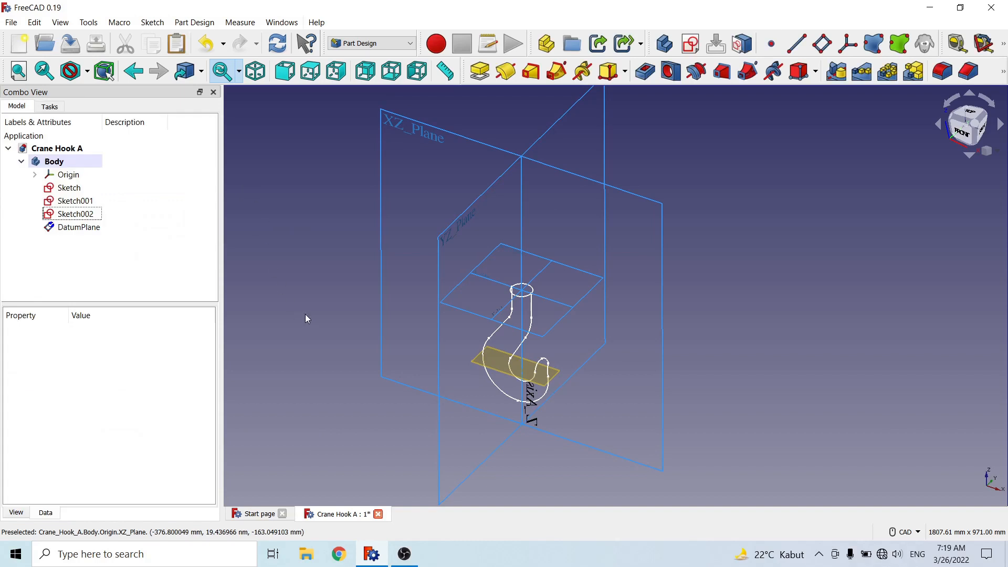
Step: Hide the body's origin and start a new sketch on the datum plane crossing the hook's lower bend
left_click(131, 175)
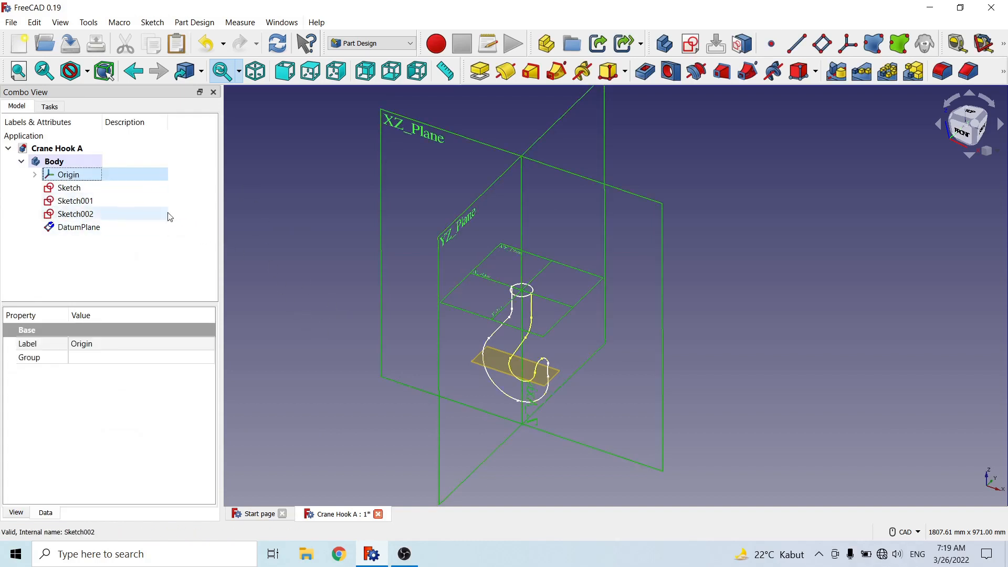
key("space")
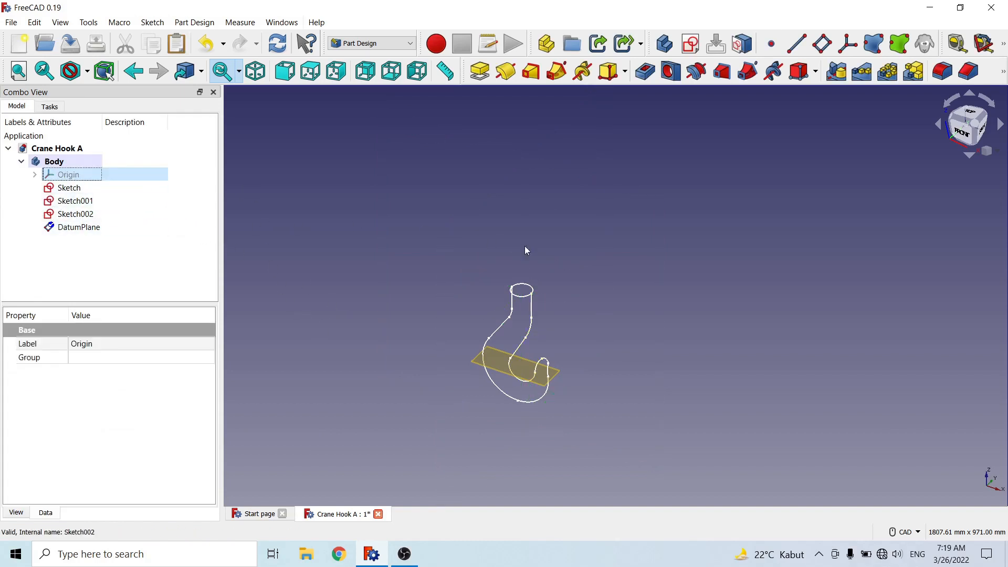
scroll(595, 390, "up", 5)
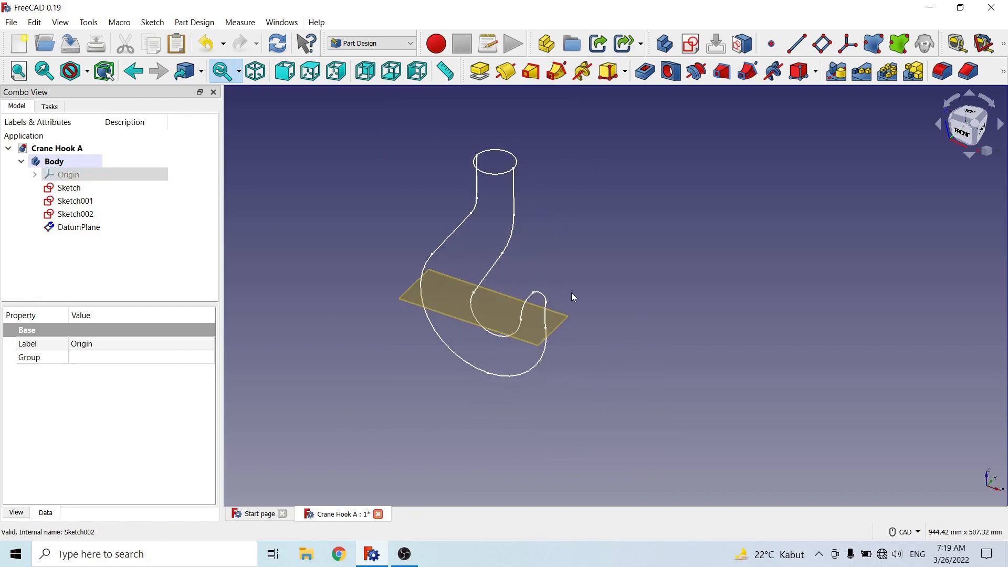
left_click(564, 318)
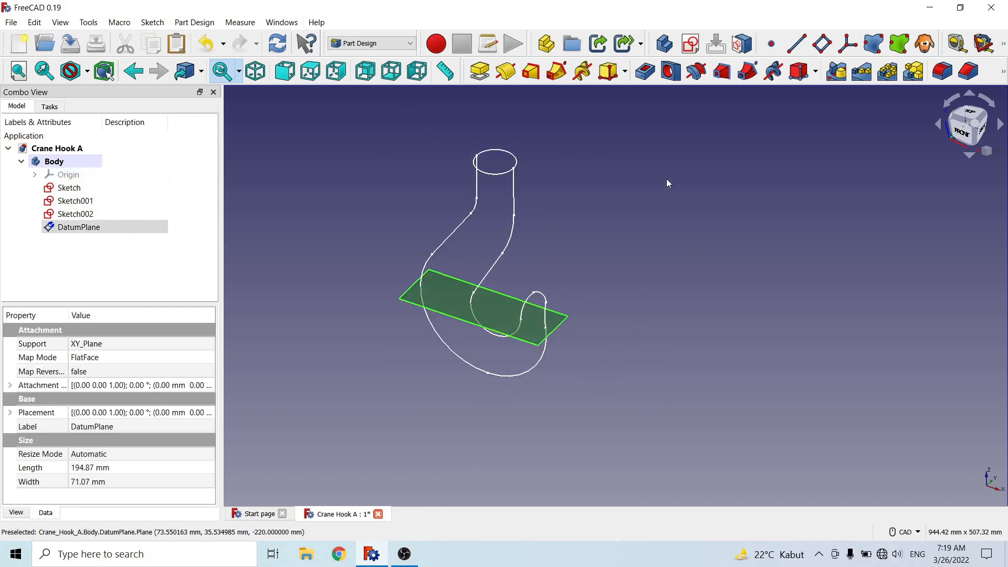
left_click(690, 44)
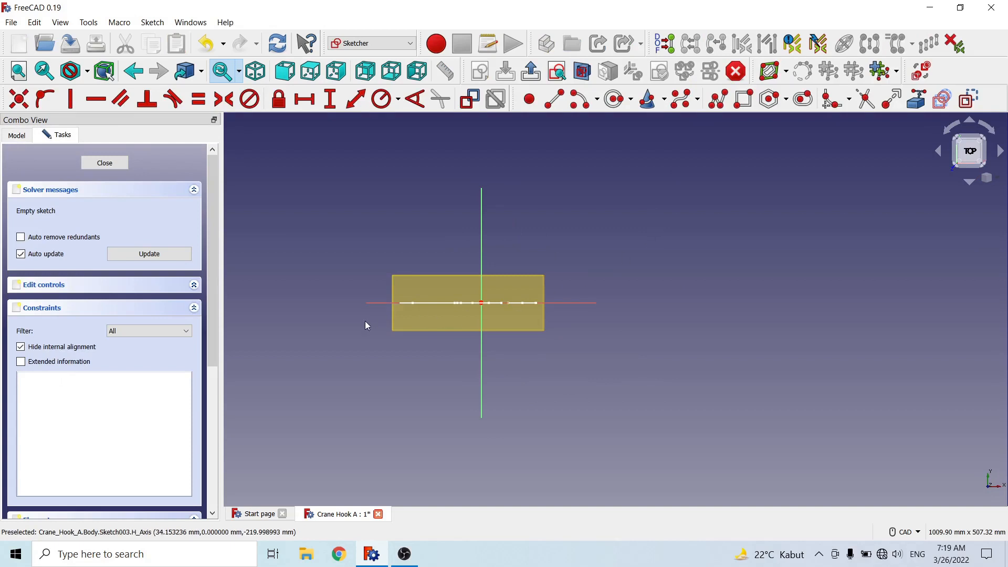
scroll(370, 307, "up", 6)
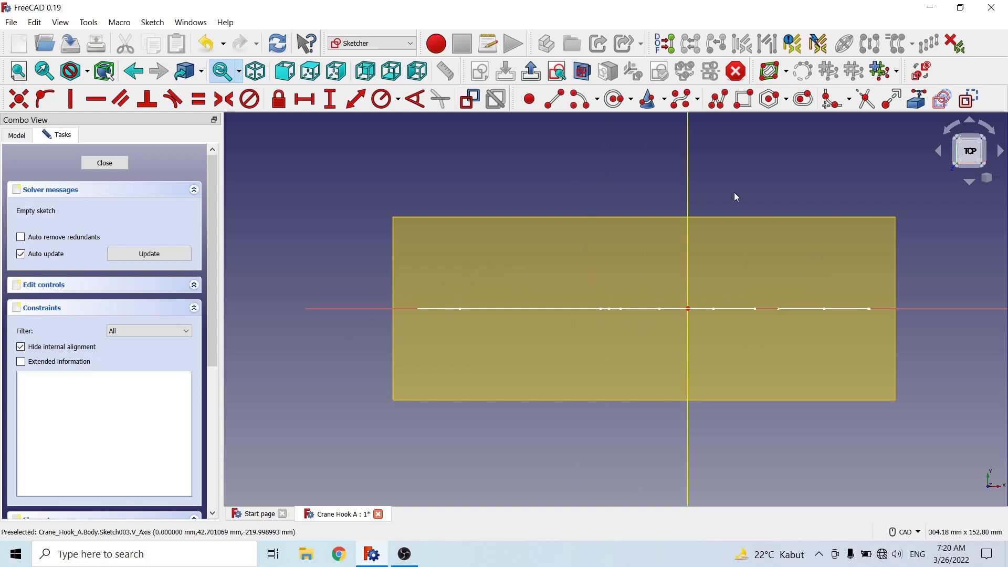
Step: Draw the cross-section's left end arc, centred on the sketch's horizontal axis beyond the datum plane's left edge
mouse_move(480, 384)
middle_mouse_down()
mouse_move(583, 353)
mouse_move(593, 335)
middle_mouse_up()
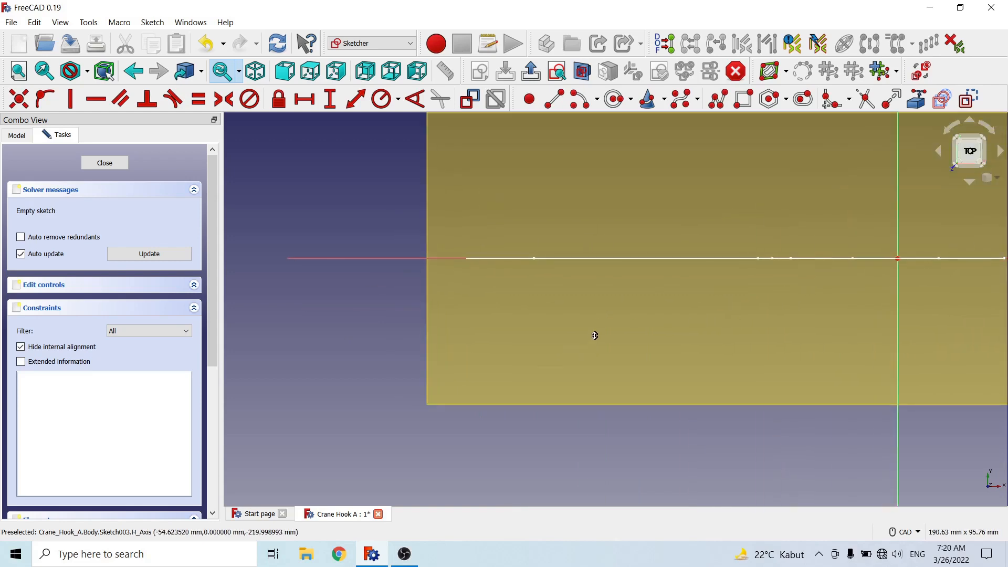
middle_click_drag(526, 335, 595, 399)
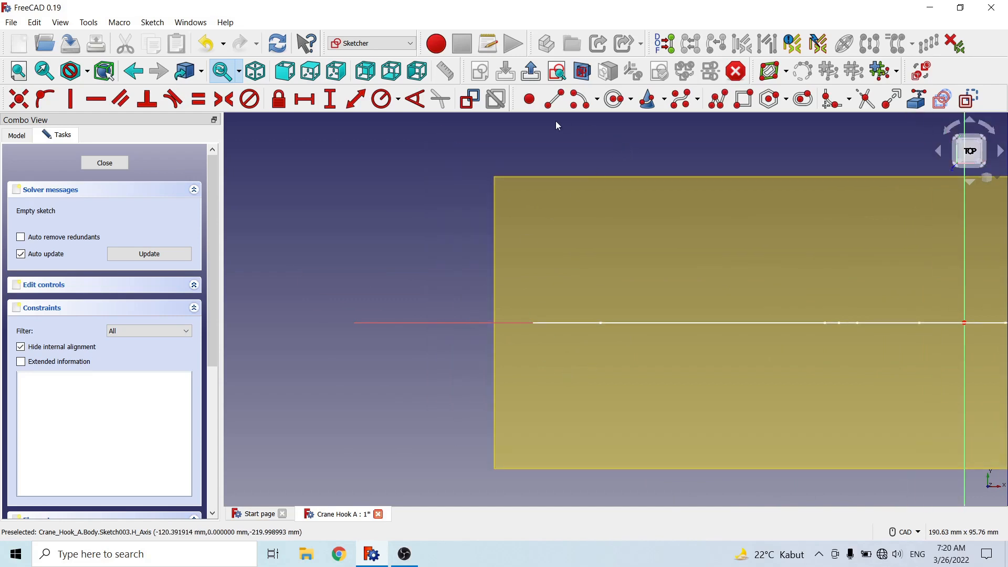
left_click(579, 98)
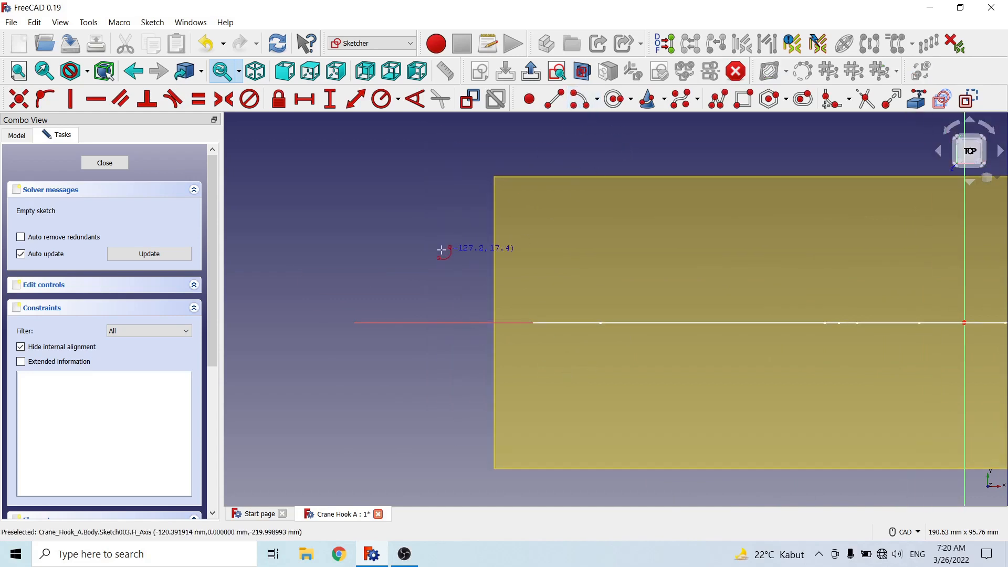
left_click(402, 323)
left_click(368, 291)
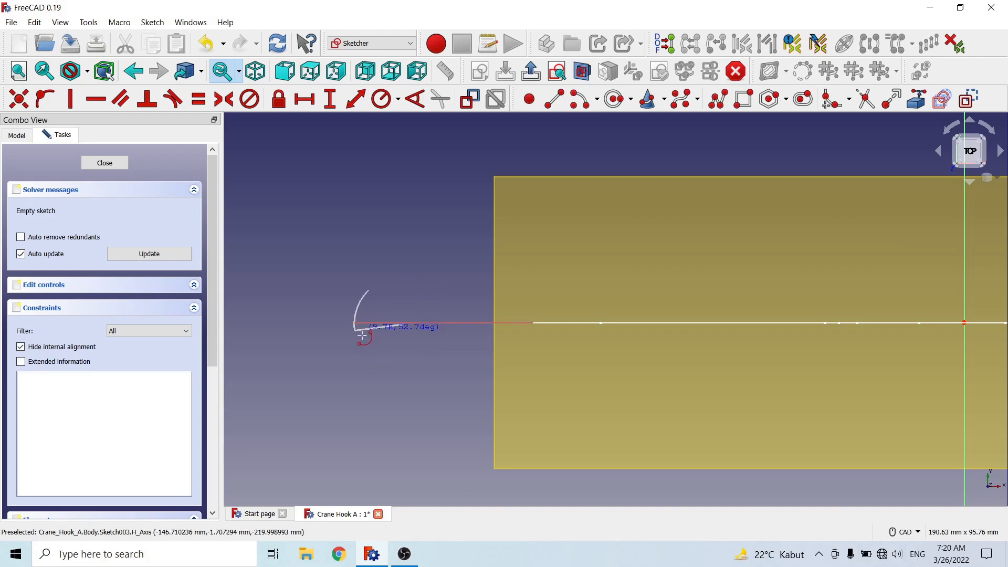
left_click(370, 356)
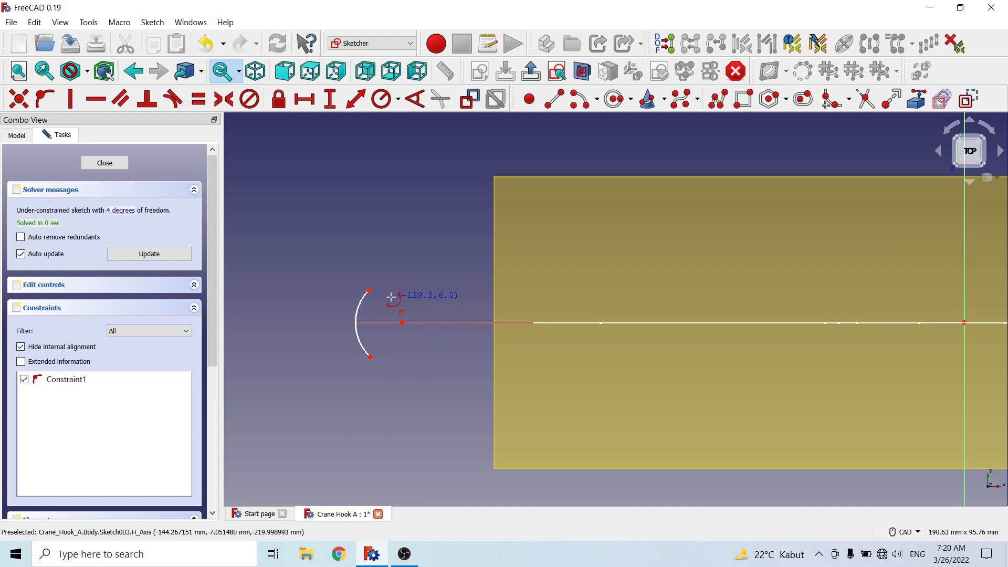
Step: Add a small upper-left corner arc and an upper line rising to the right at about 14 degrees
left_click(391, 298)
left_click(380, 286)
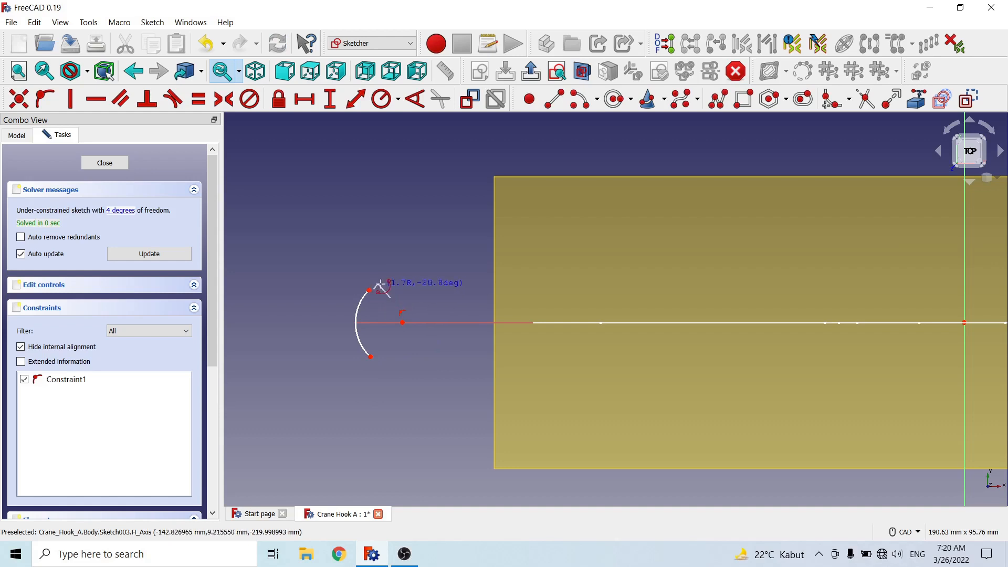
left_click(393, 280)
left_click(549, 105)
left_click(392, 279)
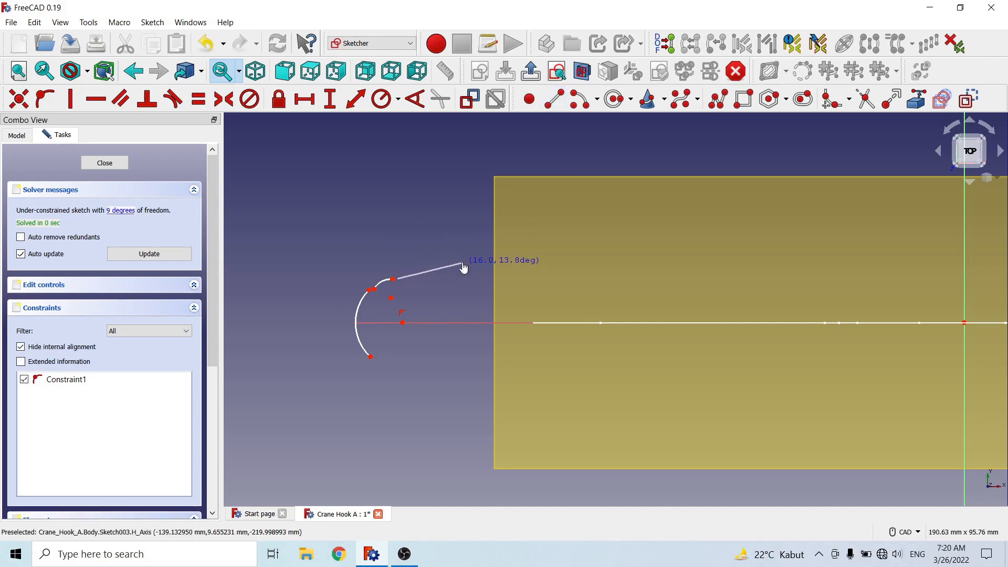
left_click(462, 262)
Step: Draw a small upper-right corner arc and a right end arc of about 16 mm radius centred on the horizontal axis
left_click(579, 99)
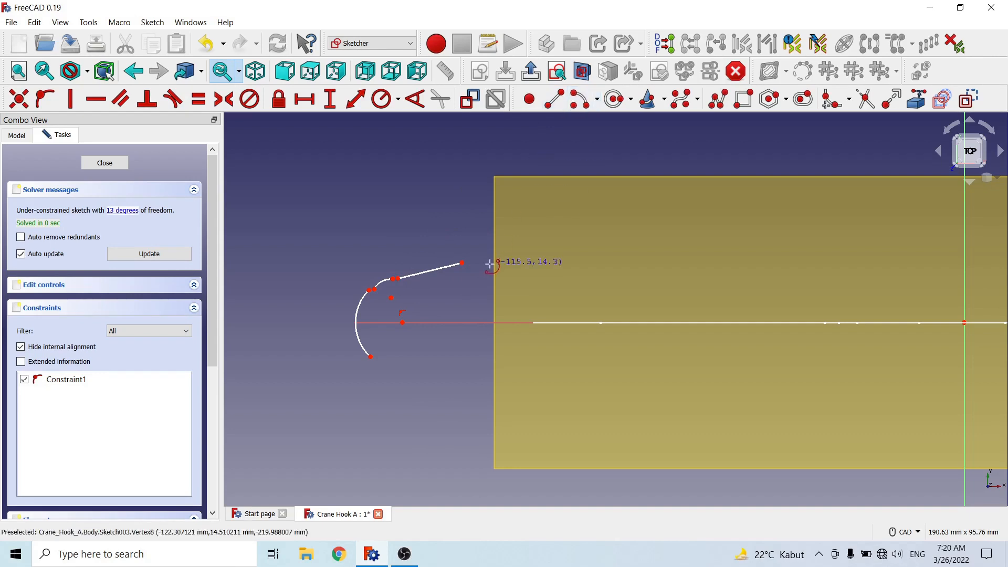
left_click(454, 281)
left_click(471, 262)
left_click(479, 282)
left_click(423, 322)
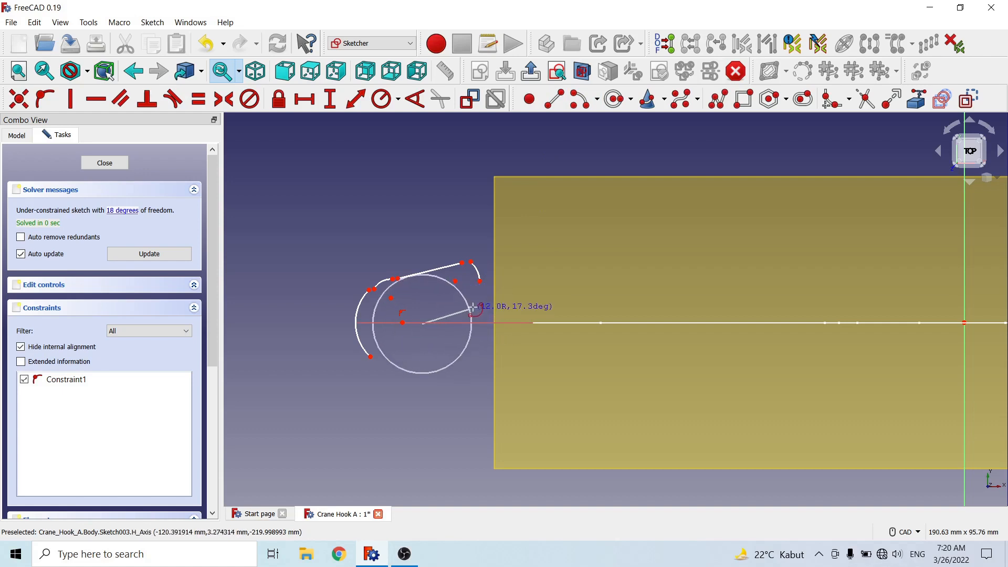
left_click(483, 289)
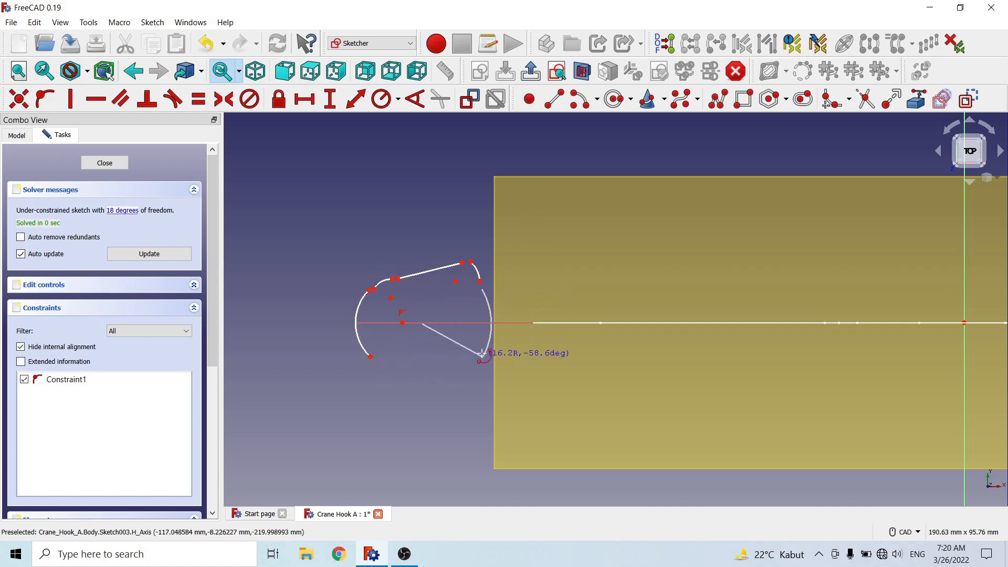
left_click(484, 349)
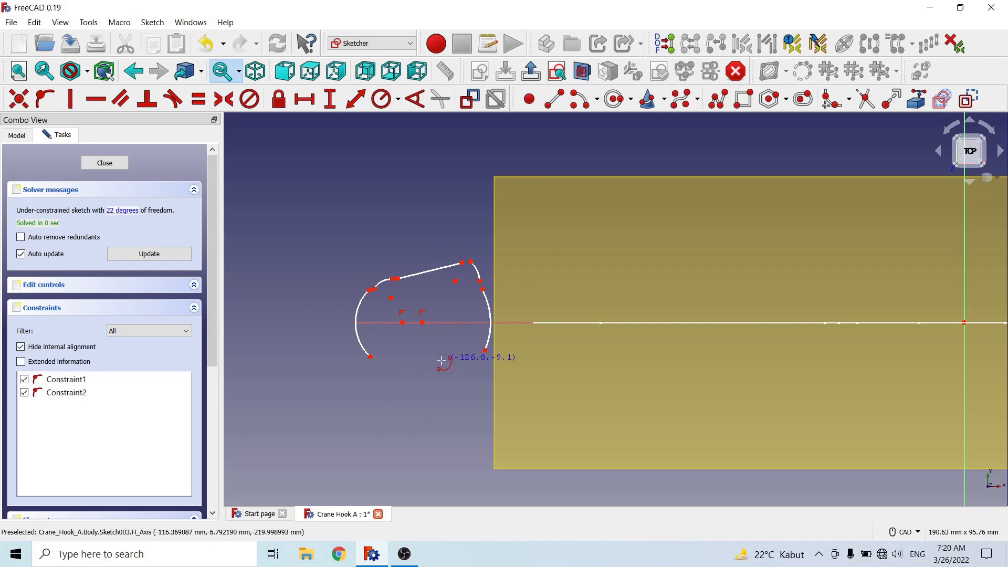
Step: Draw a small lower-right corner arc and a slightly sloping lower line running back towards the left end arc
left_click(458, 338)
left_click(479, 355)
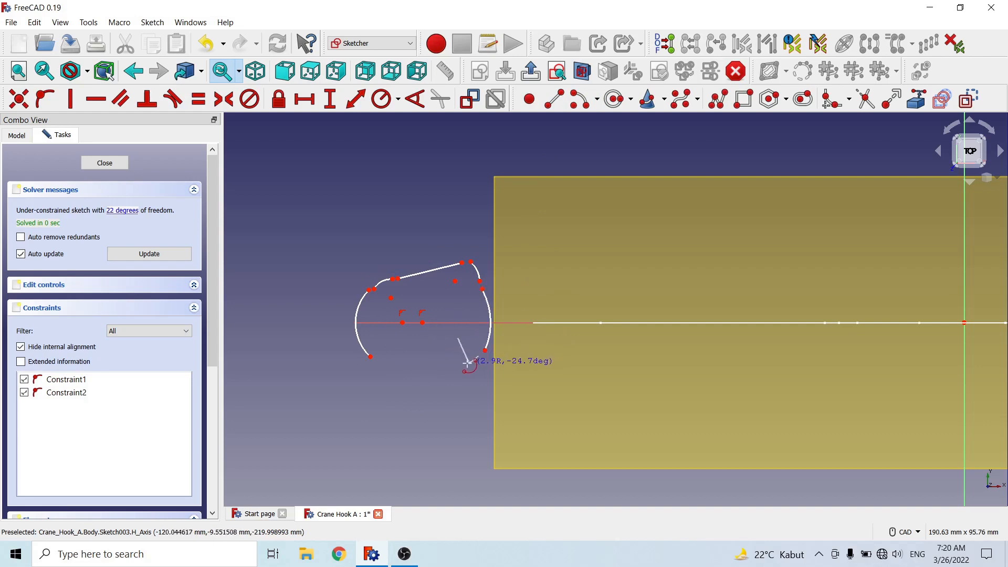
left_click(461, 364)
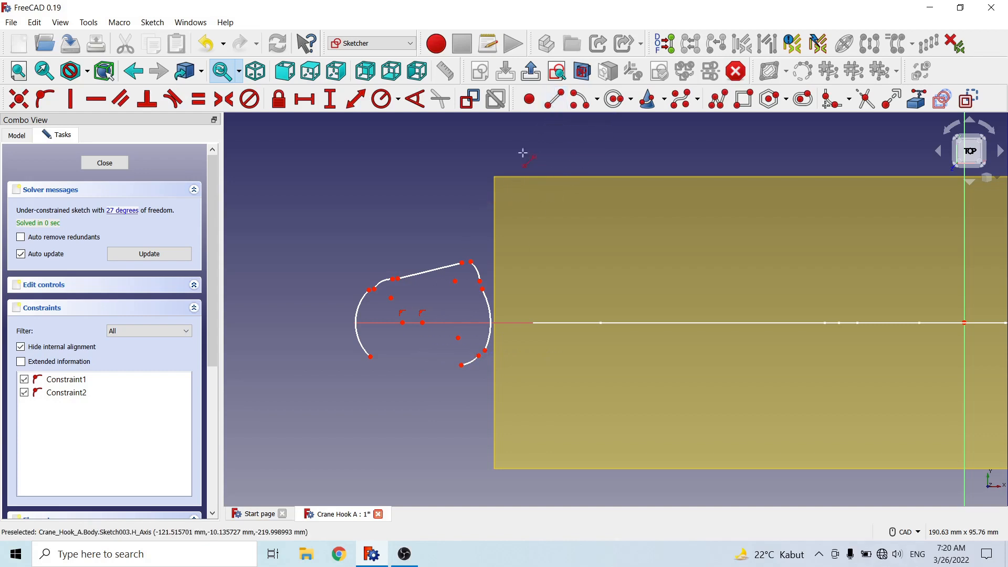
left_click(461, 364)
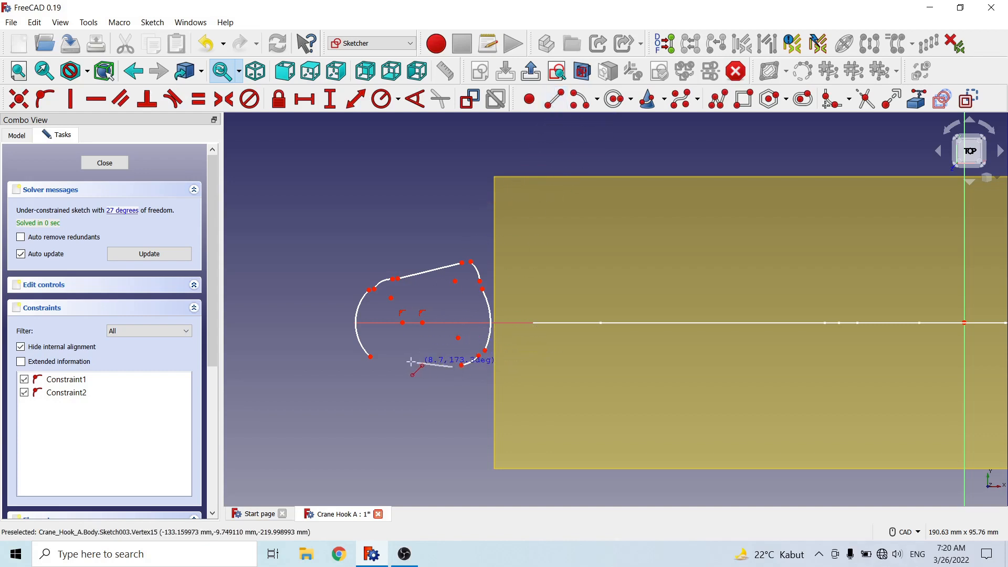
left_click(385, 358)
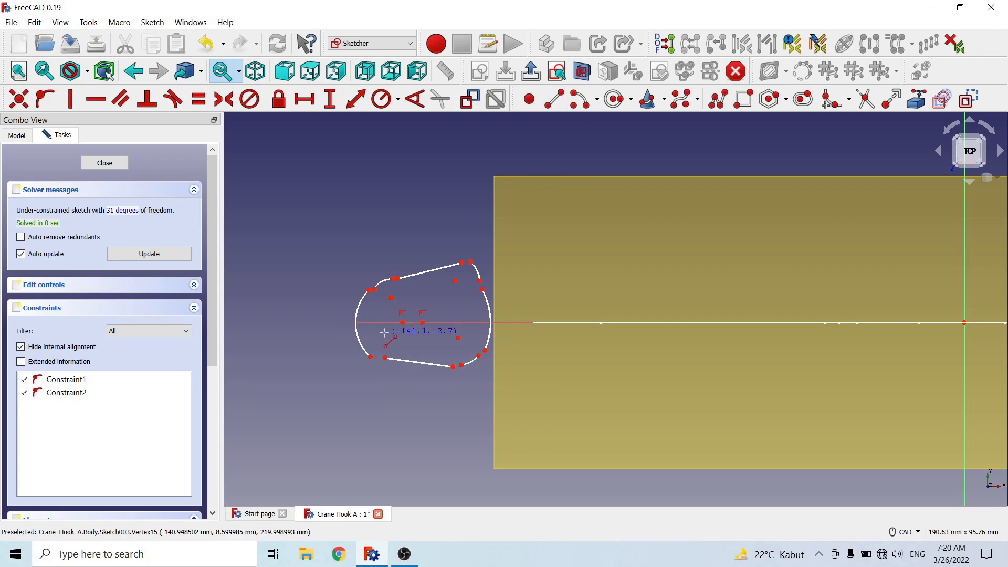
Step: Draw a small lower-left corner arc between the lower line and the left end arc, and leave the arc tool
left_click(580, 99)
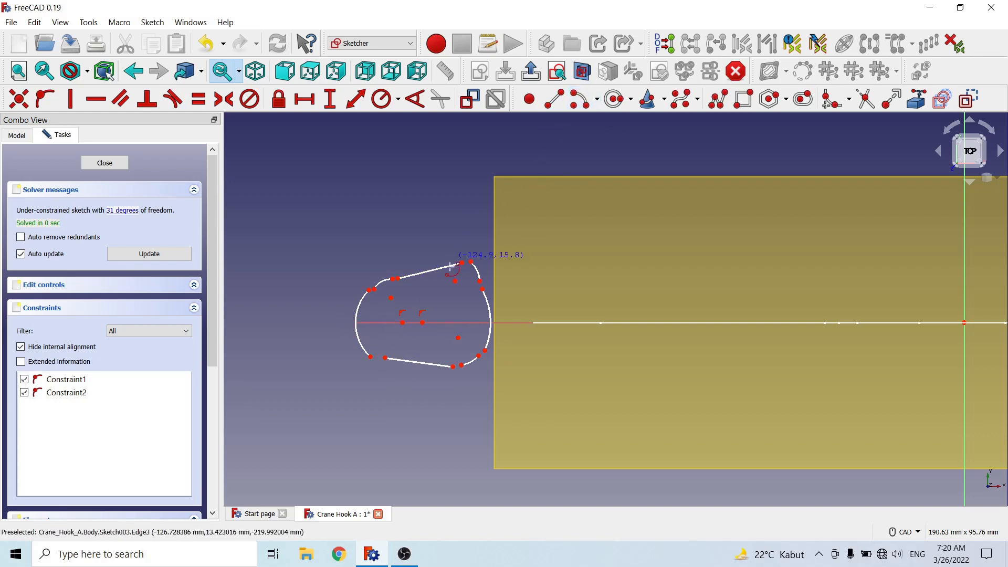
left_click(381, 342)
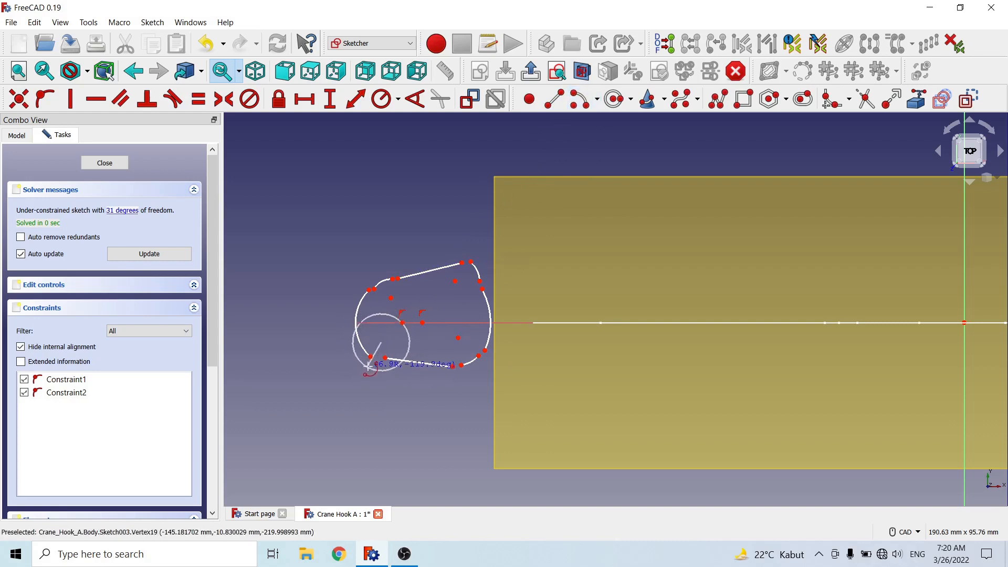
left_click(368, 366)
left_click(382, 370)
scroll(336, 374, "up", 4)
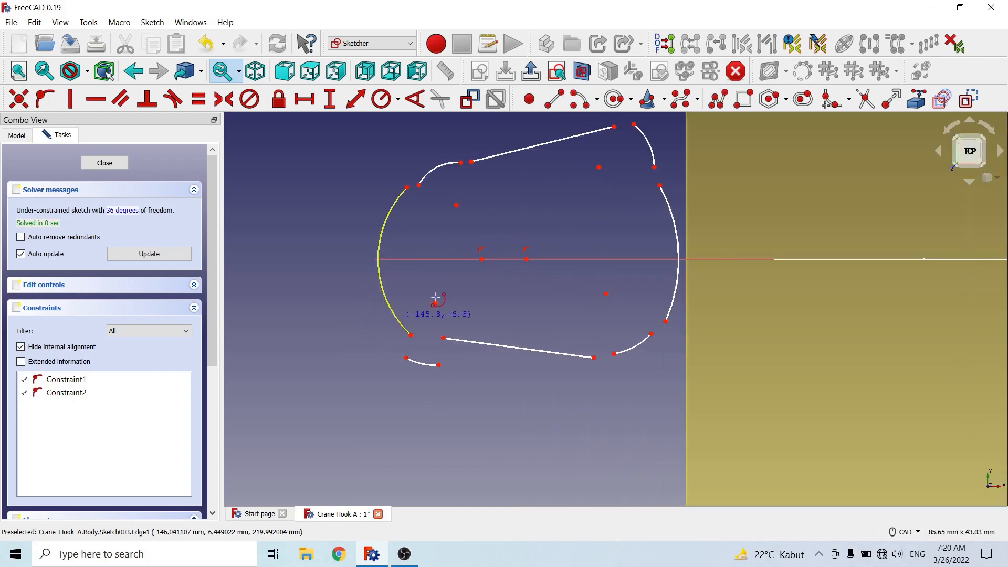
scroll(548, 273, "down", 2)
scroll(550, 251, "up", 2)
right_click(535, 255)
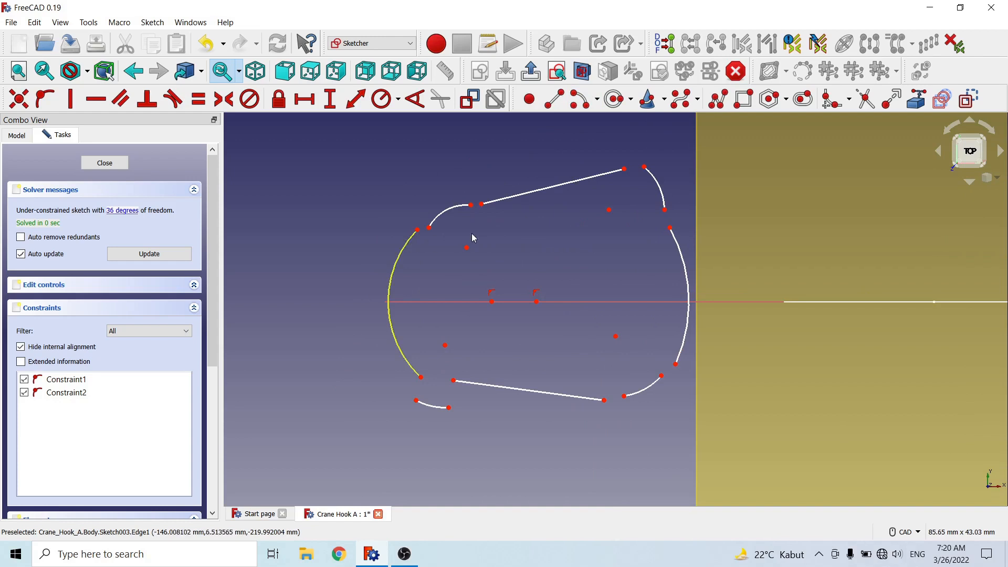
Step: Join the upper-right corner arc tangentially, end to end, to the upper line and the right end arc
left_click(624, 170)
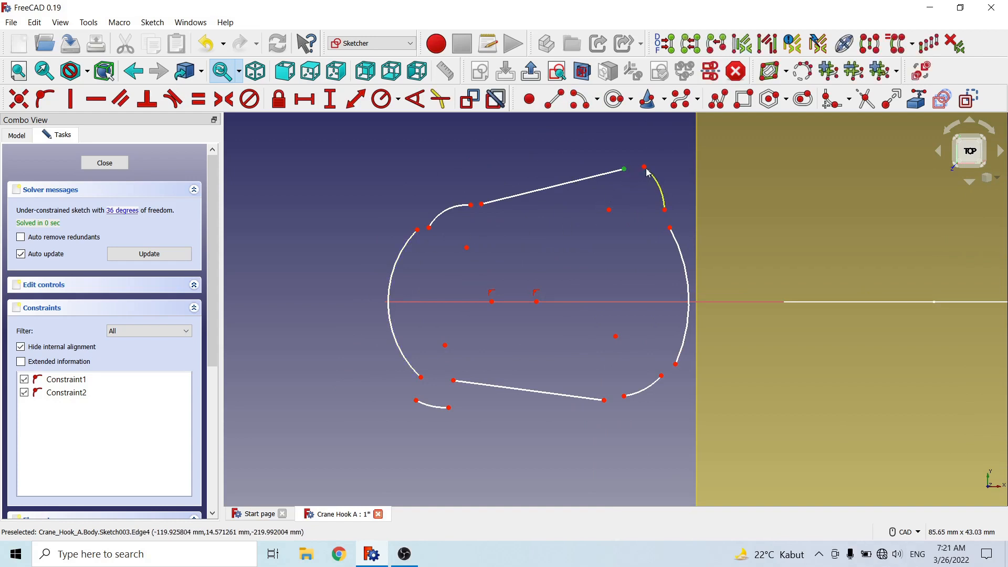
left_click(644, 167)
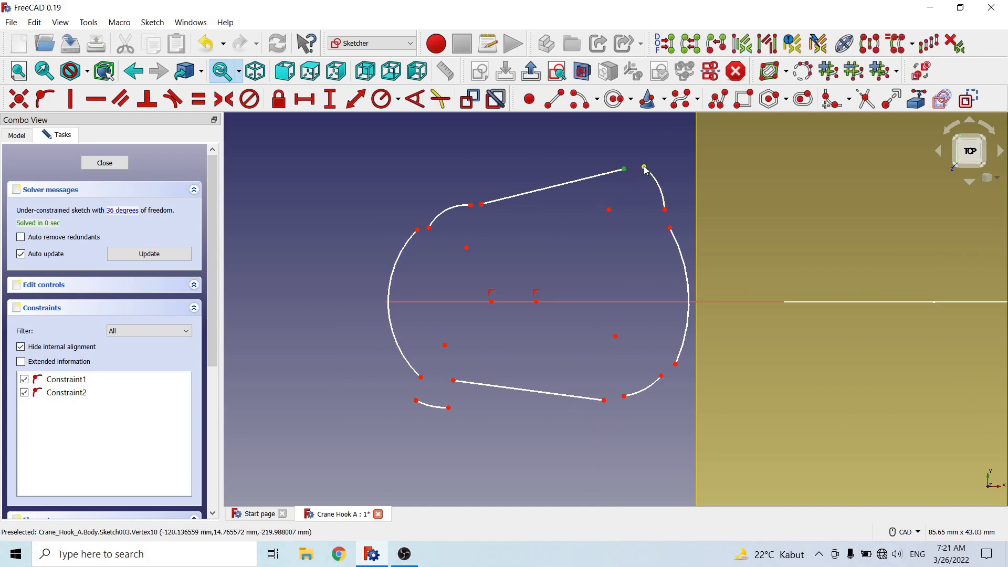
left_click(173, 98)
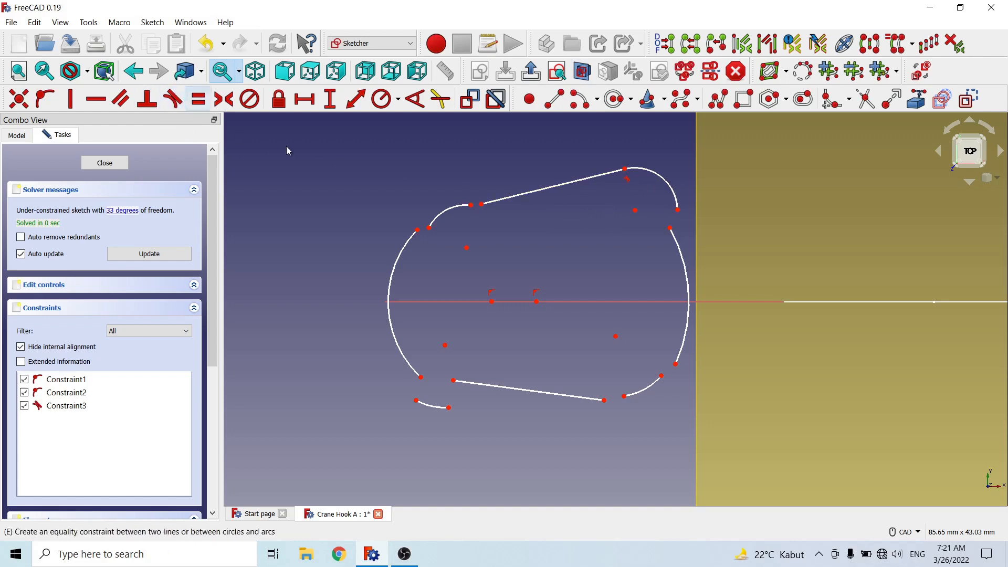
left_click(670, 227)
left_click(678, 209)
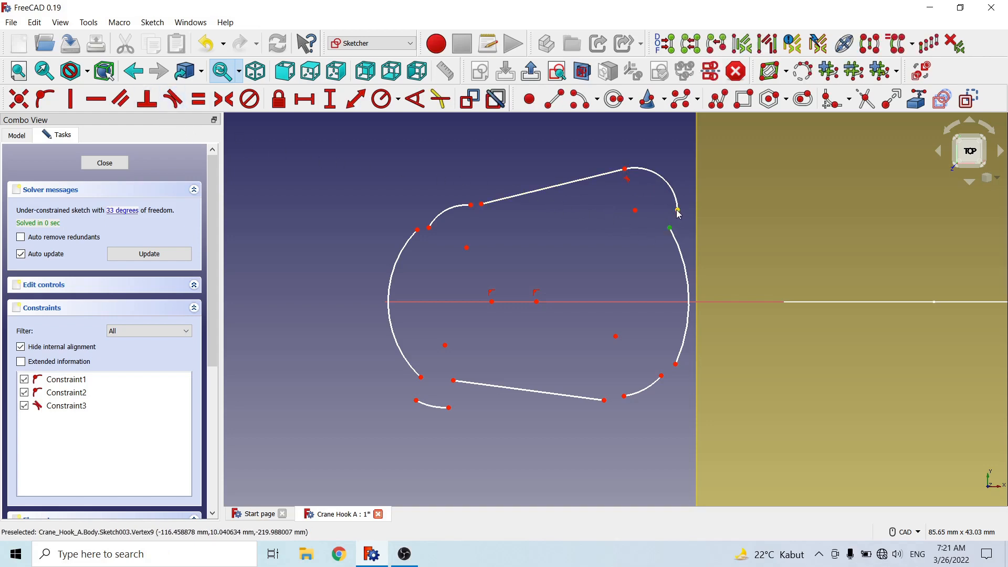
left_click(173, 98)
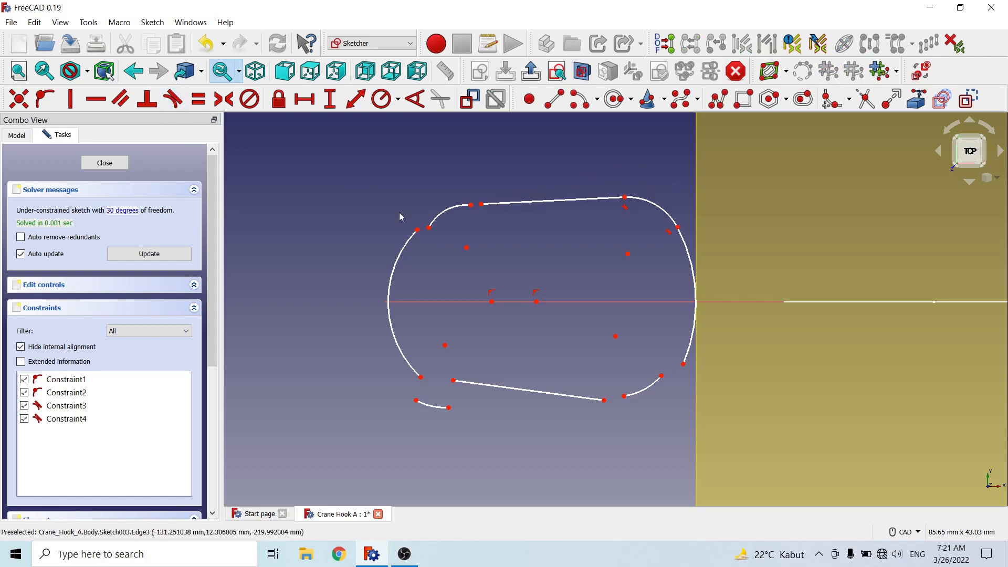
Step: Join the lower-right corner arc tangentially, end to end, to the right end arc and the lower line
left_click(684, 363)
left_click(661, 376)
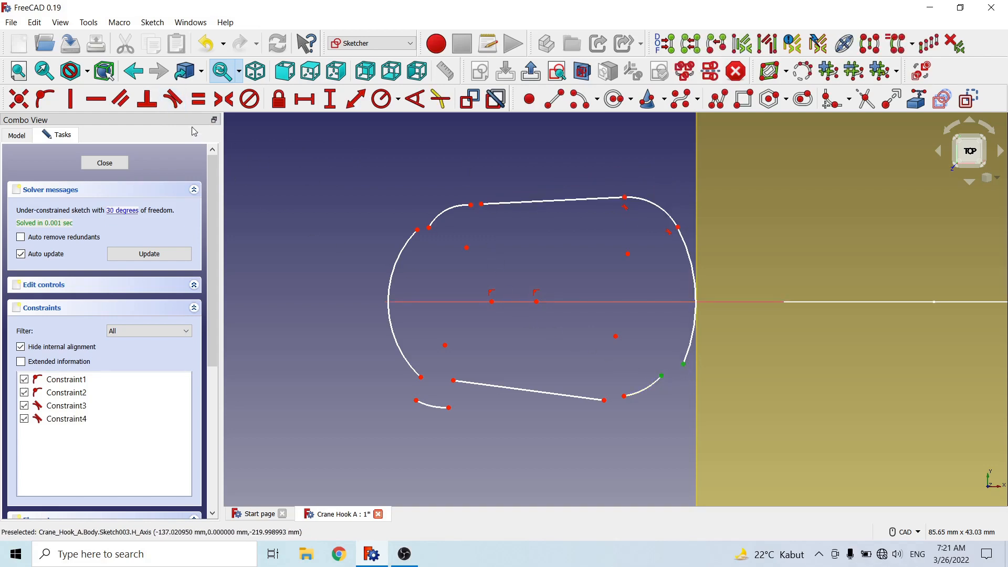
left_click(173, 98)
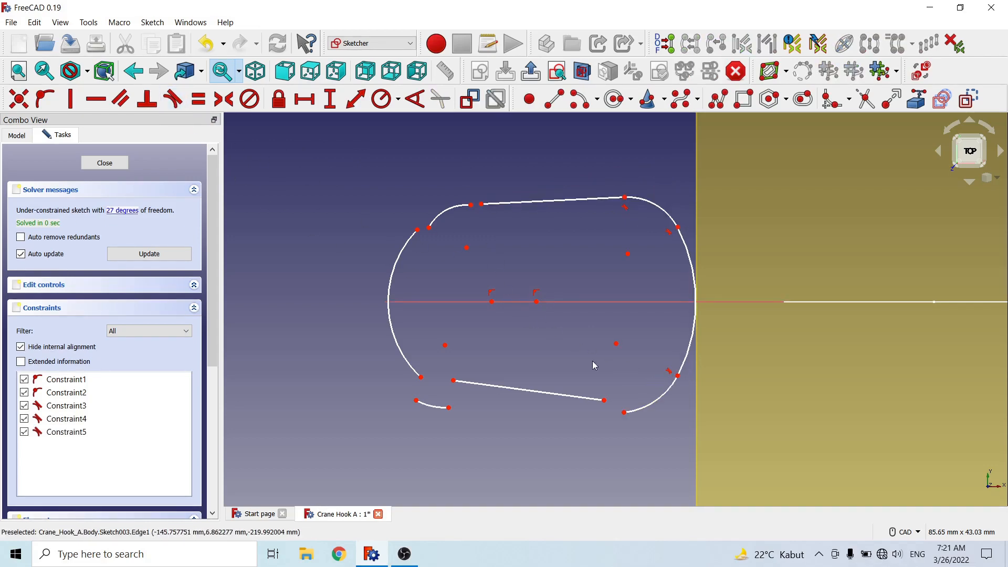
left_click(624, 413)
left_click(604, 401)
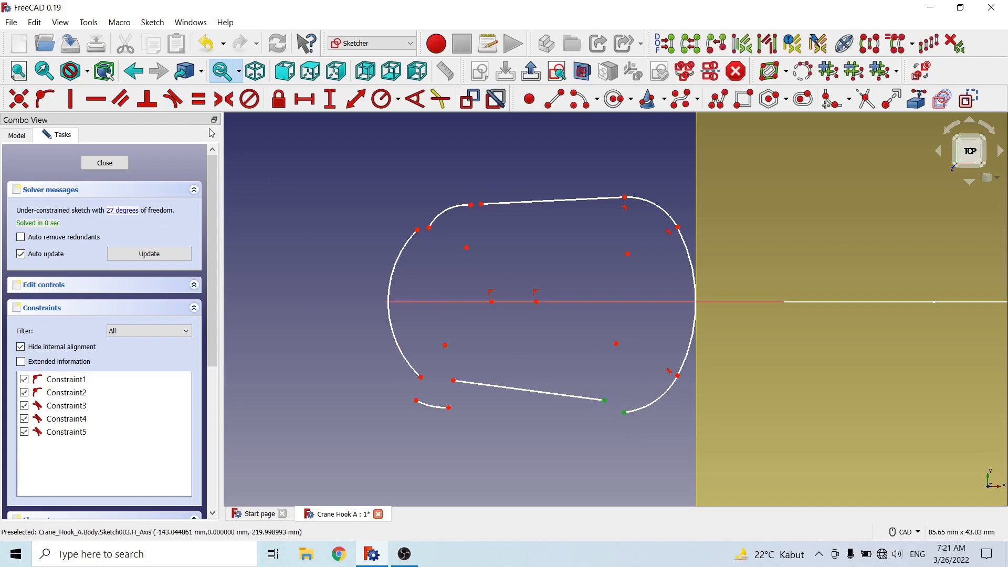
left_click(172, 98)
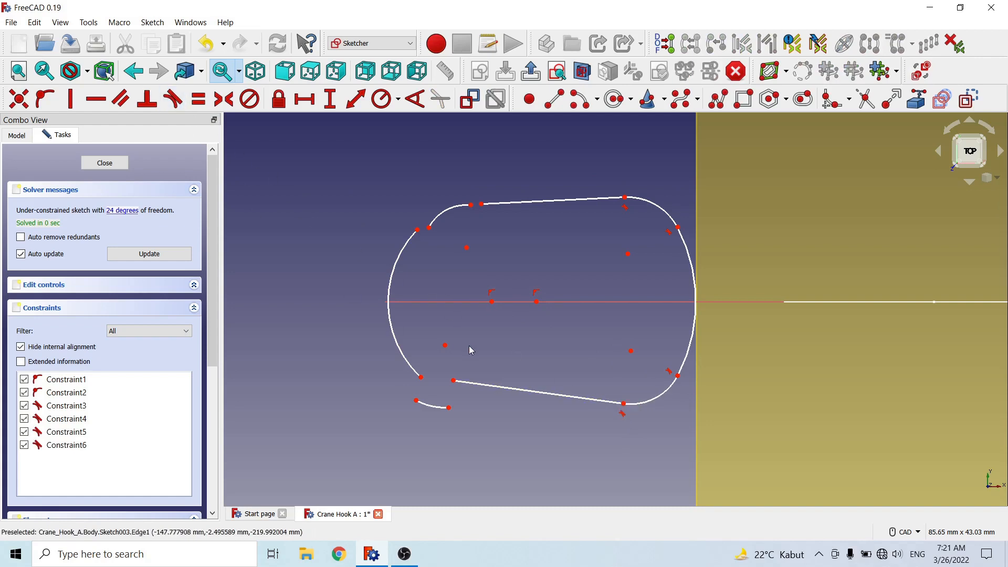
Step: Join the lower-left corner arc tangentially to the left endpoint of the lower line
left_click(449, 408)
left_click(454, 380)
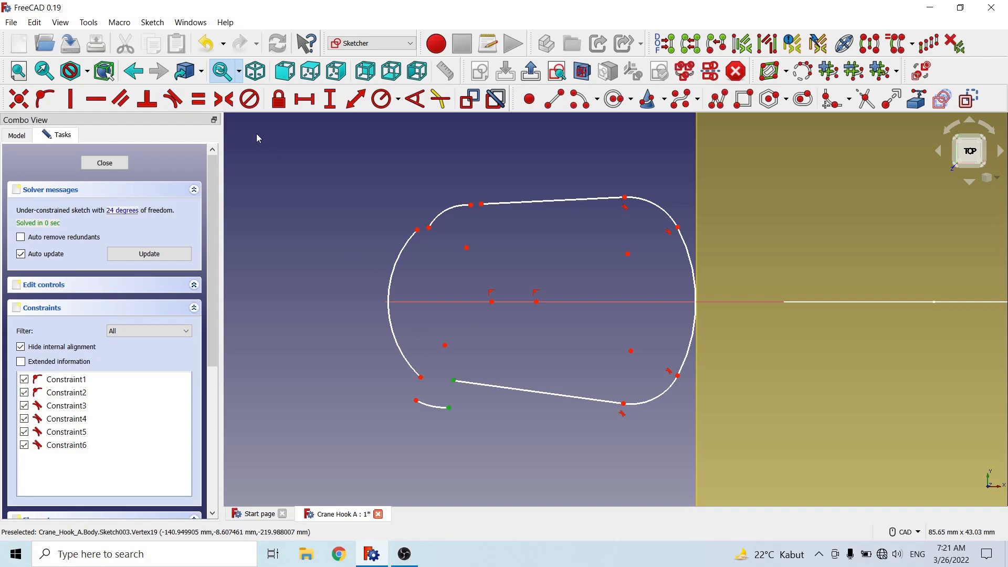
left_click(173, 98)
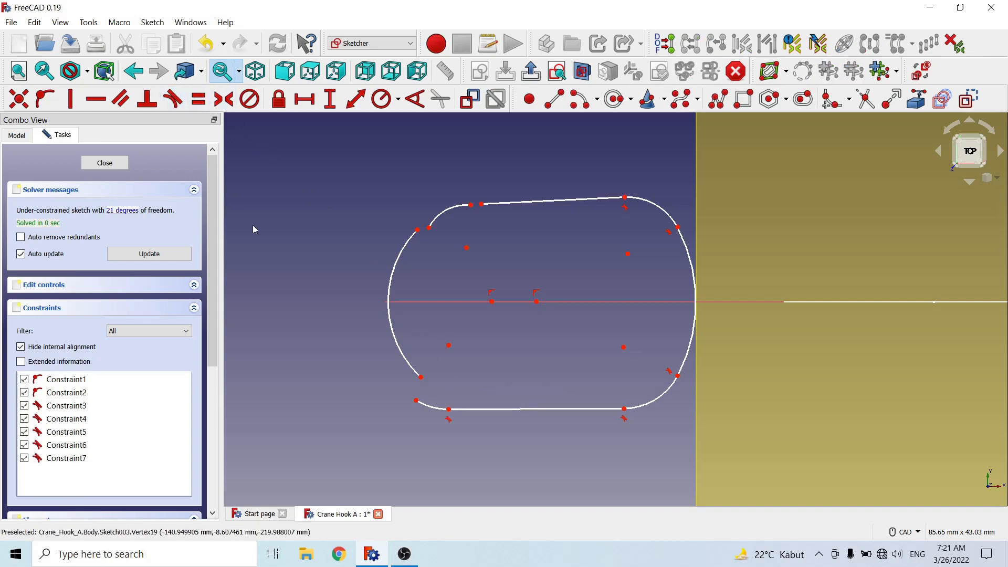
Step: Join the left arc to both left corner arcs and the upper-left corner arc to the upper line using endpoint tangent constraints
left_click(420, 377)
left_click(172, 98)
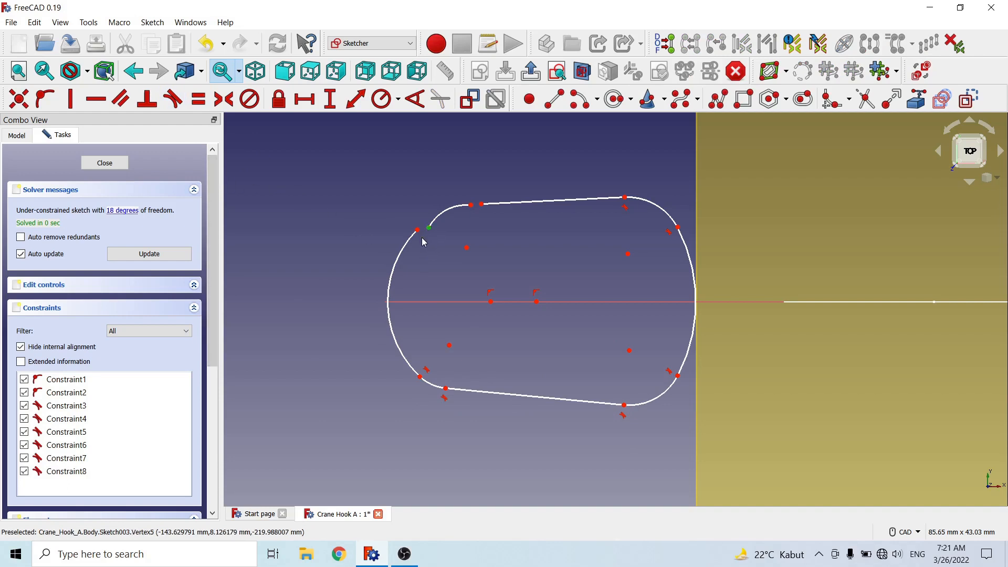
left_click(173, 98)
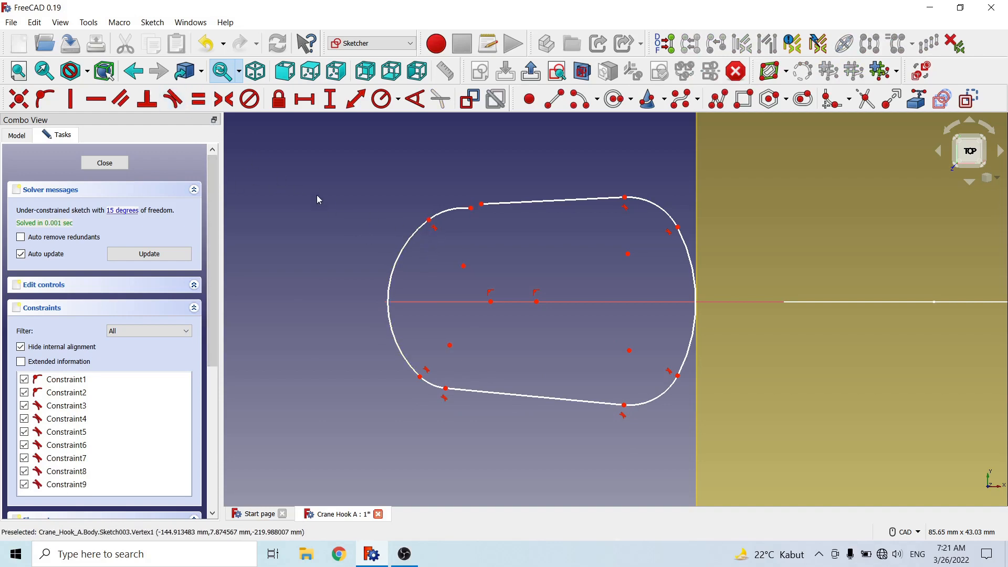
left_click(471, 208)
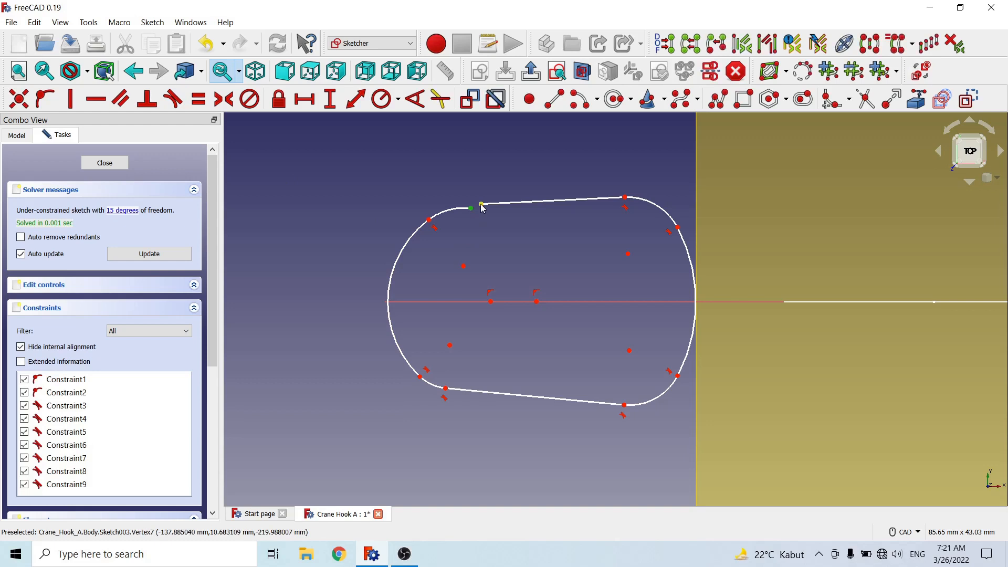
left_click(481, 204)
left_click(173, 98)
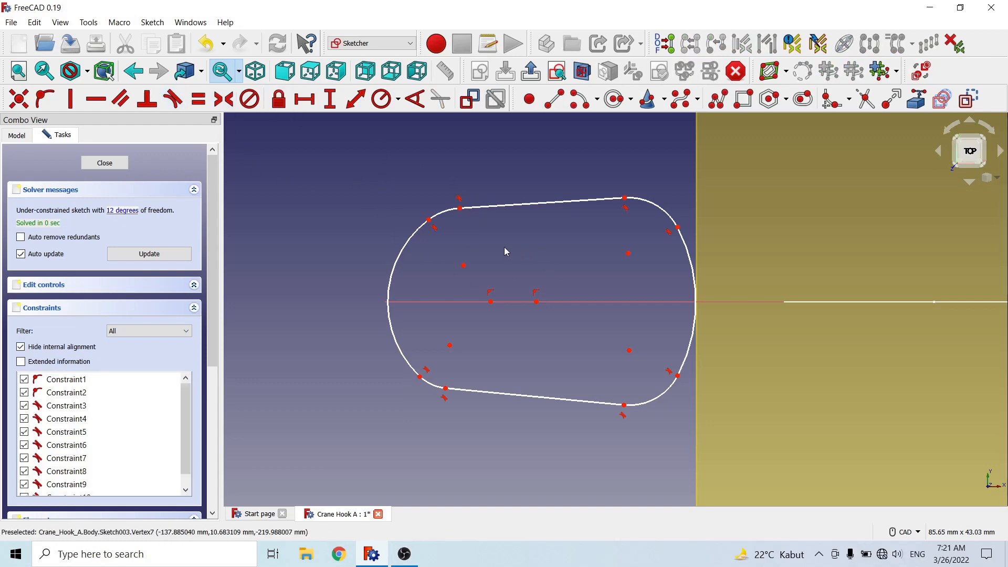
Step: Constrain the radius of the profile's left arc to 70 mm
left_click(396, 267)
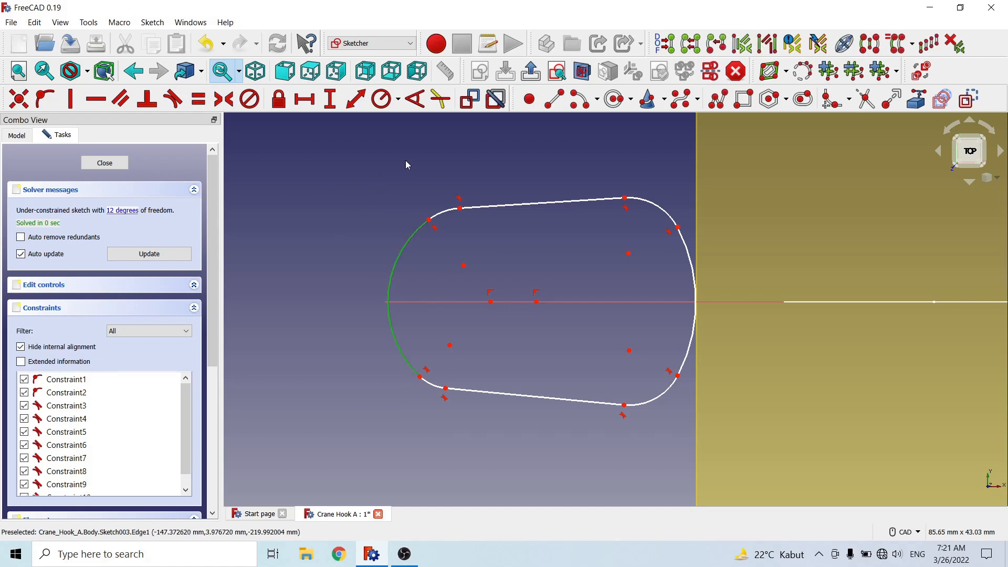
left_click(398, 99)
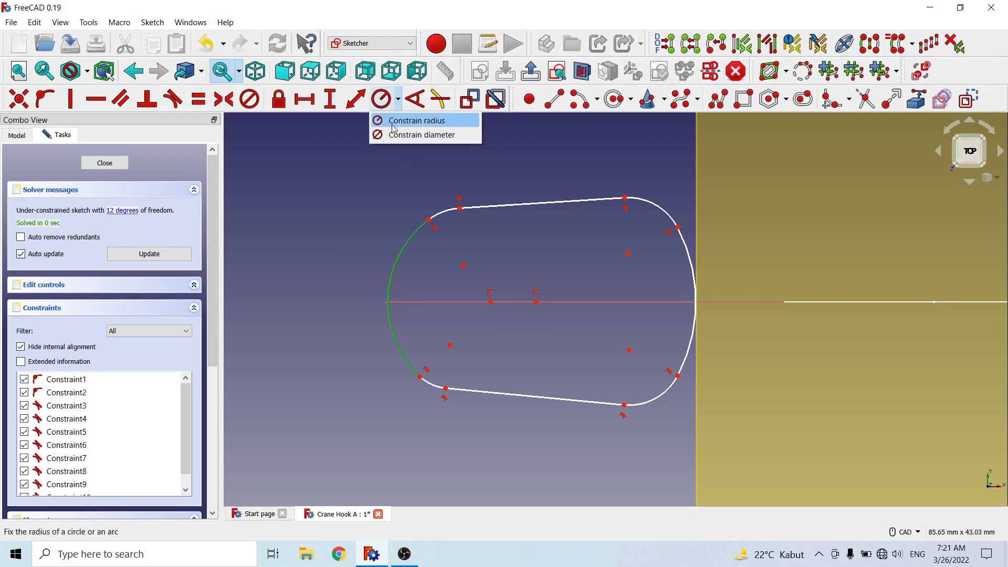
left_click(394, 126)
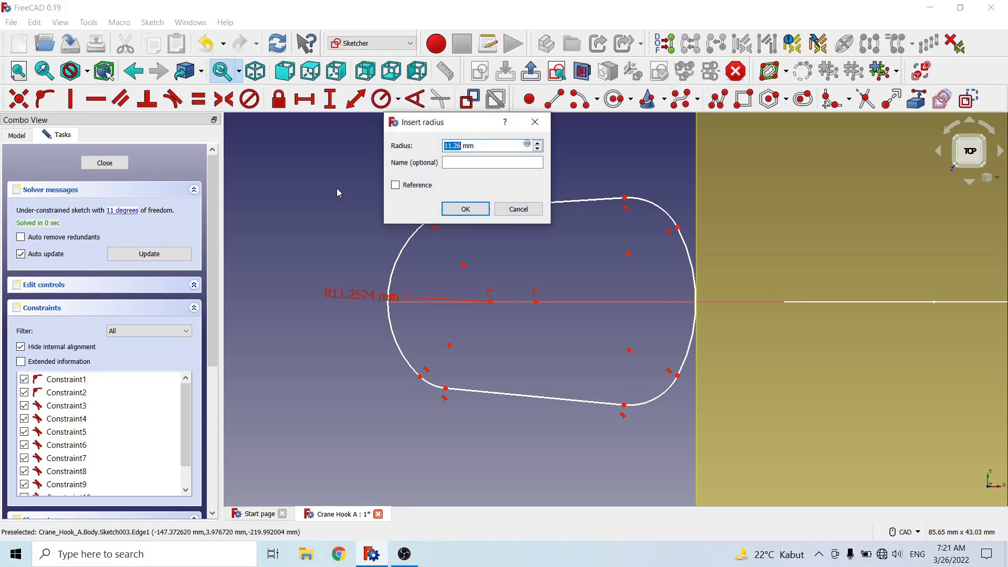
type("70")
left_click(461, 210)
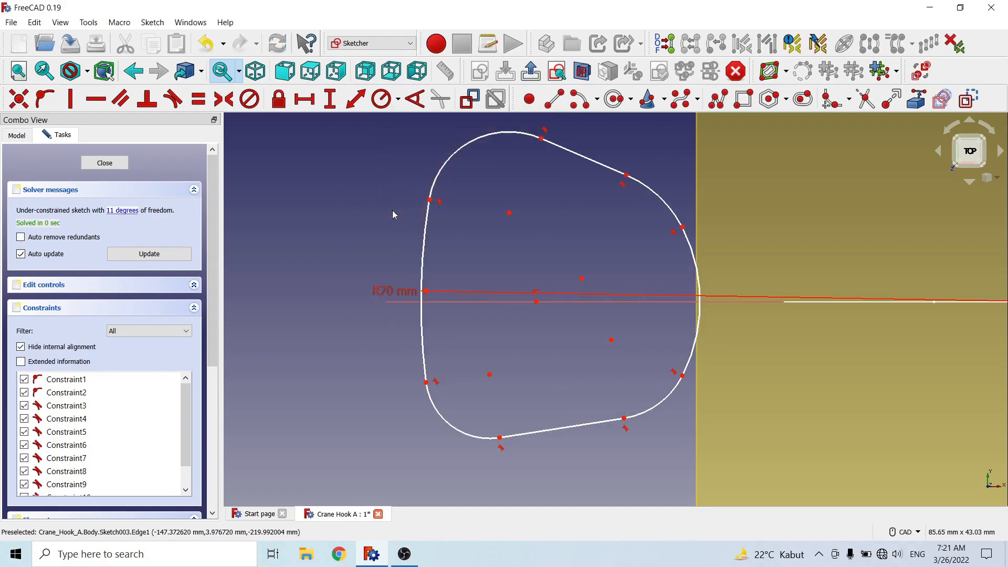
Step: Reshape the profile by pulling the left arc's lower endpoint outward and the right arc's upper endpoint upward, and dismiss the Report view
middle_click_drag(593, 227, 496, 223)
scroll(496, 223, "down", 6)
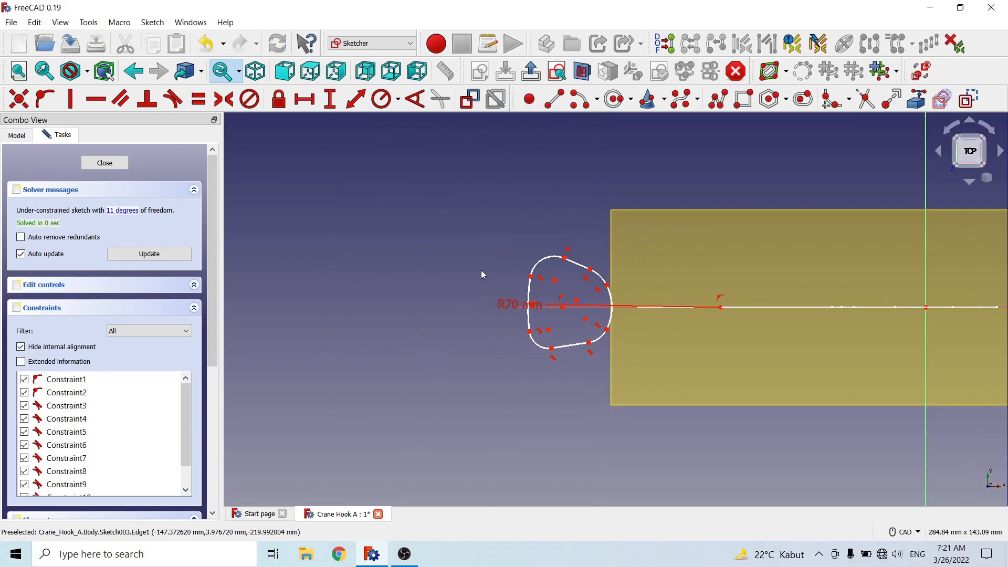
left_click_drag(531, 335, 483, 329)
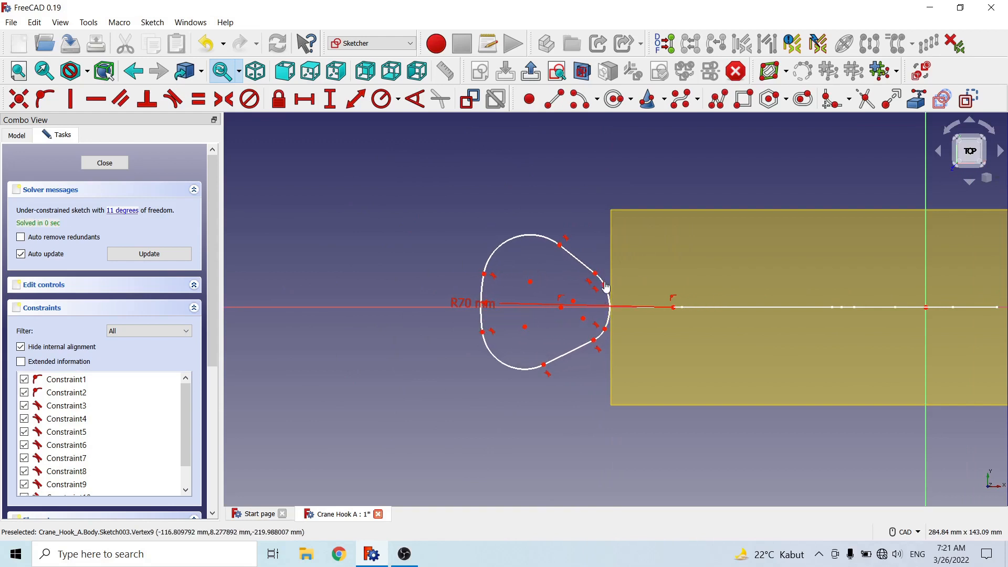
mouse_move(604, 284)
left_mouse_down()
mouse_move(603, 223)
mouse_move(636, 227)
mouse_move(643, 164)
mouse_move(628, 197)
mouse_move(630, 189)
left_mouse_up()
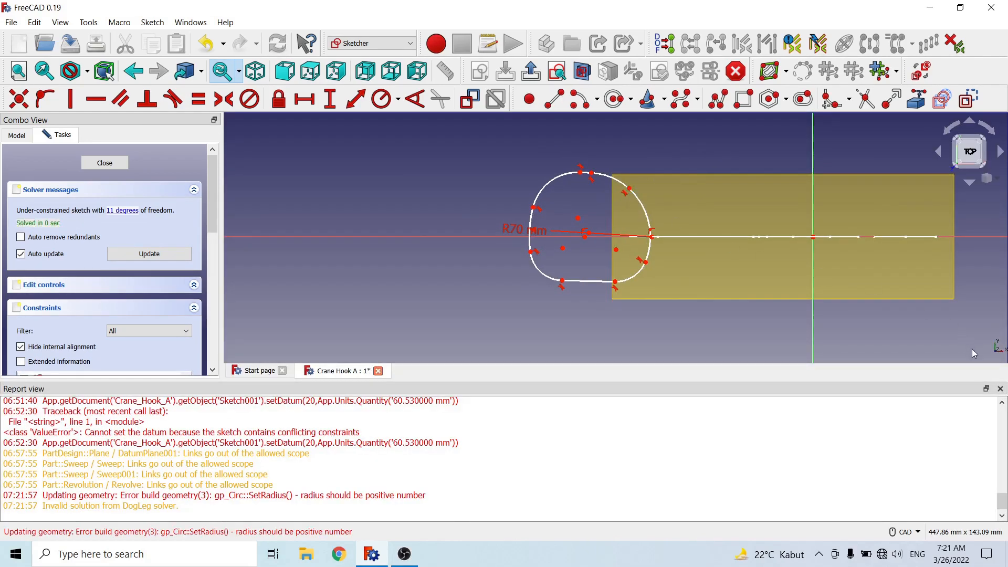
left_click(1000, 389)
scroll(477, 336, "up", 3)
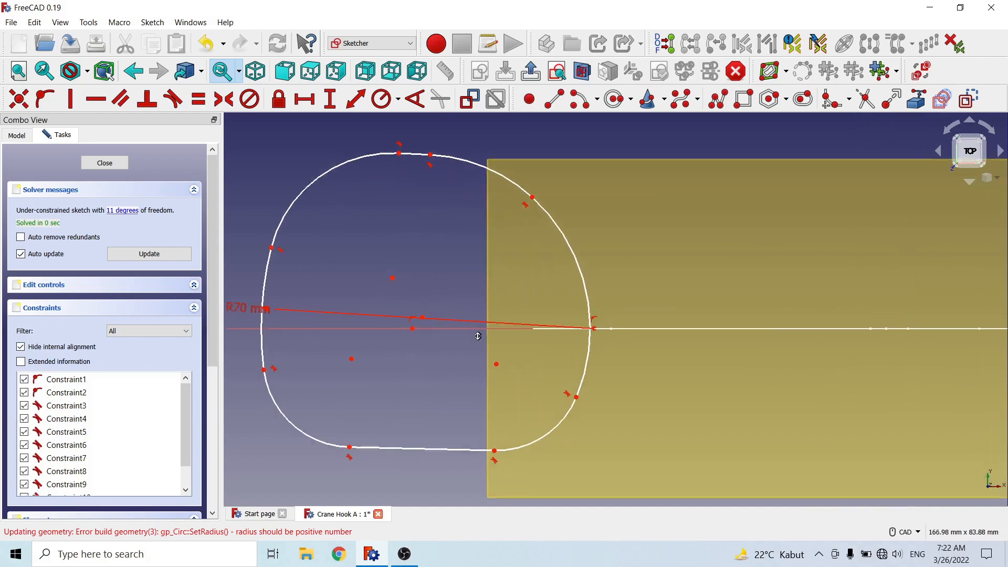
Step: Constrain the radius of the profile's right arc to 140 mm
left_click(580, 275)
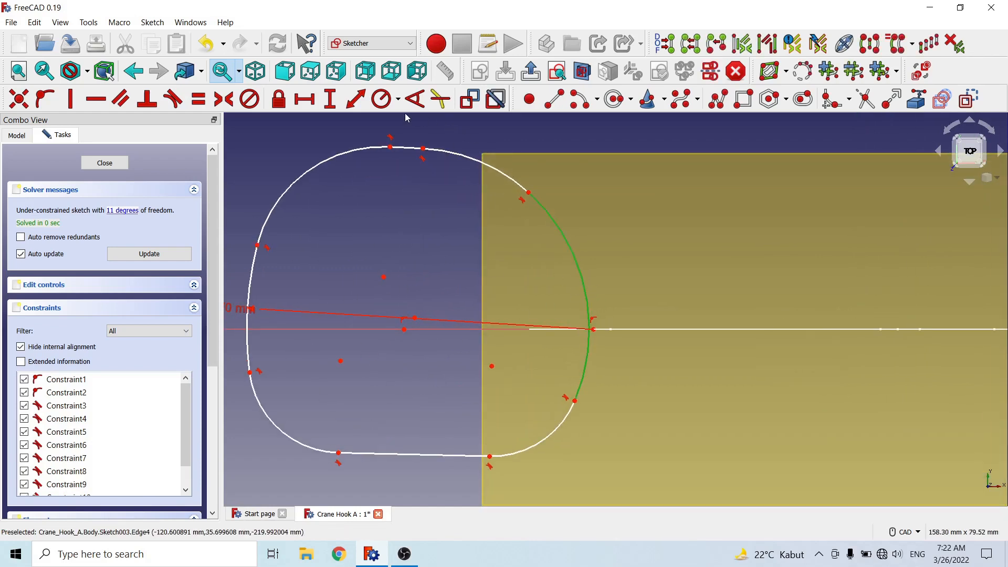
left_click(398, 99)
left_click(405, 121)
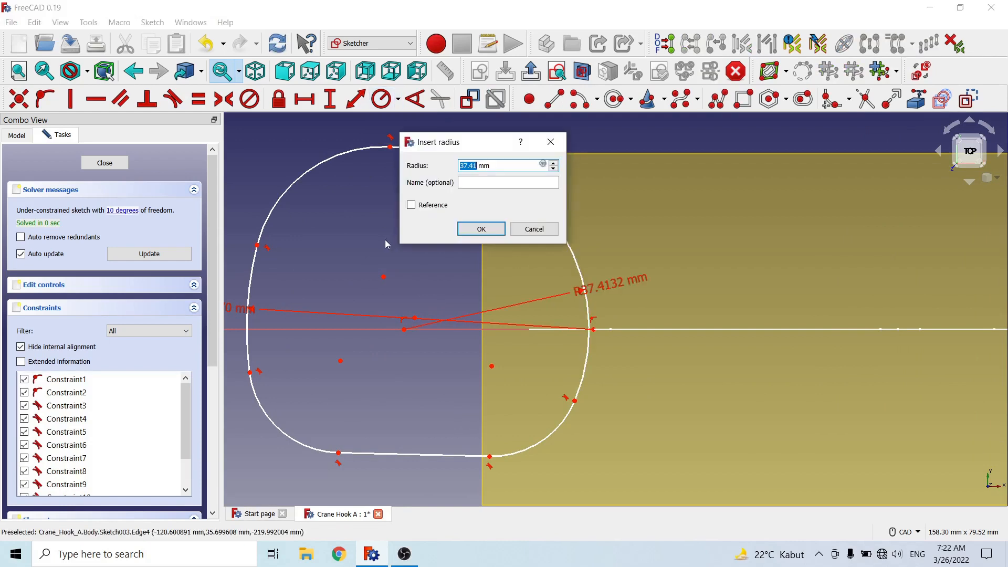
type("40")
left_click(483, 230)
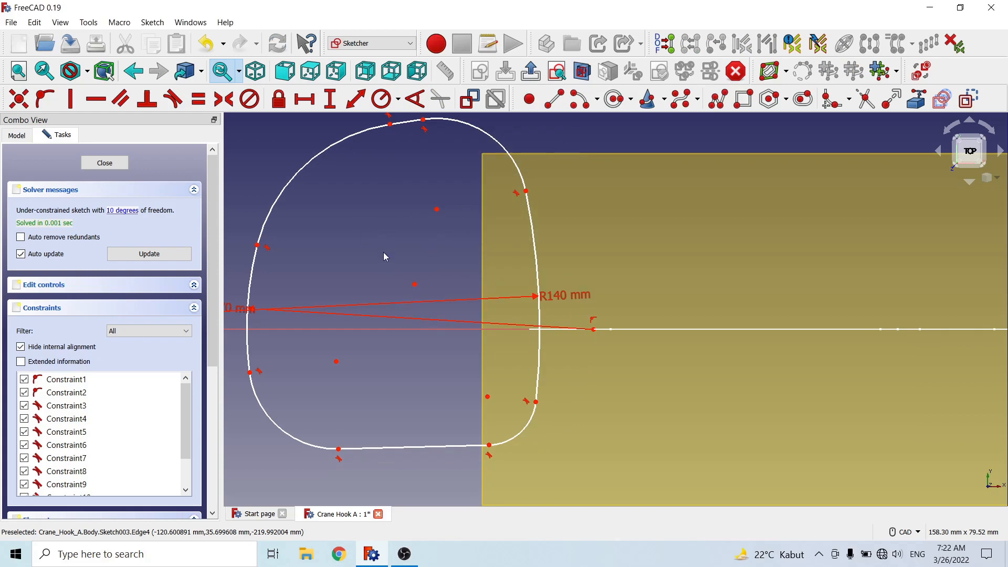
Step: Constrain all four corner arcs of the profile together to an equal radius of 10 mm
middle_click_drag(380, 250, 458, 292)
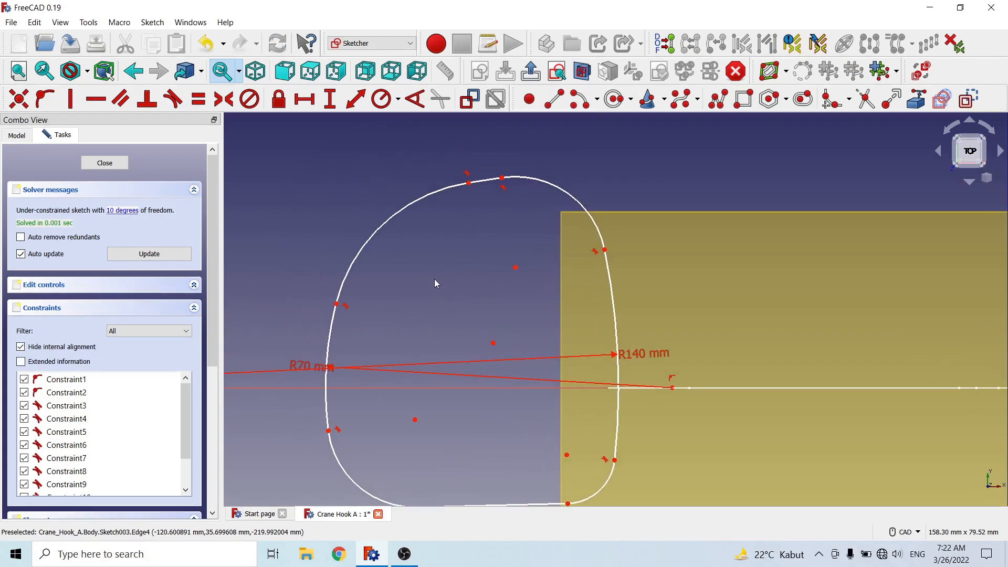
scroll(468, 293, "down", 2)
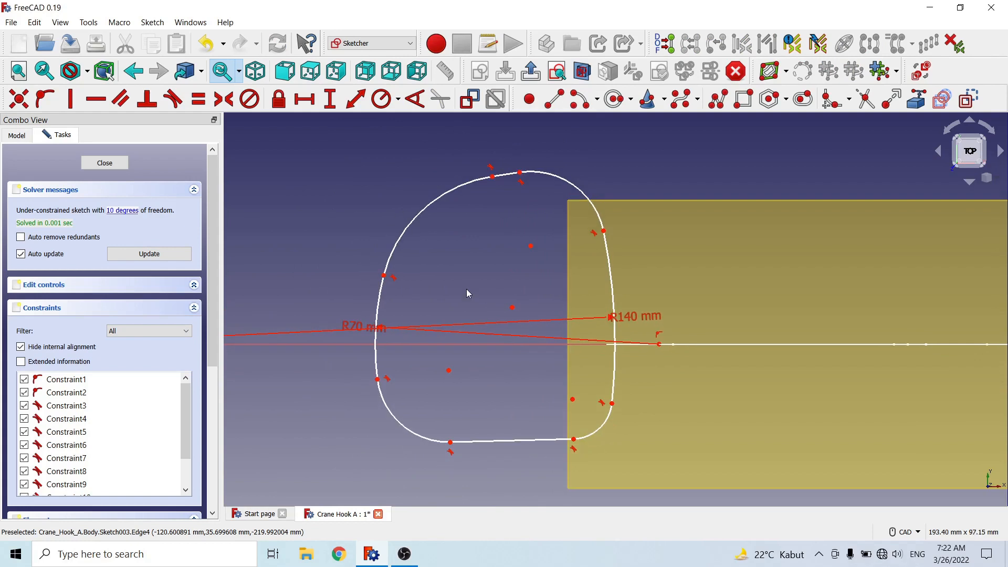
middle_click_drag(463, 286, 457, 272)
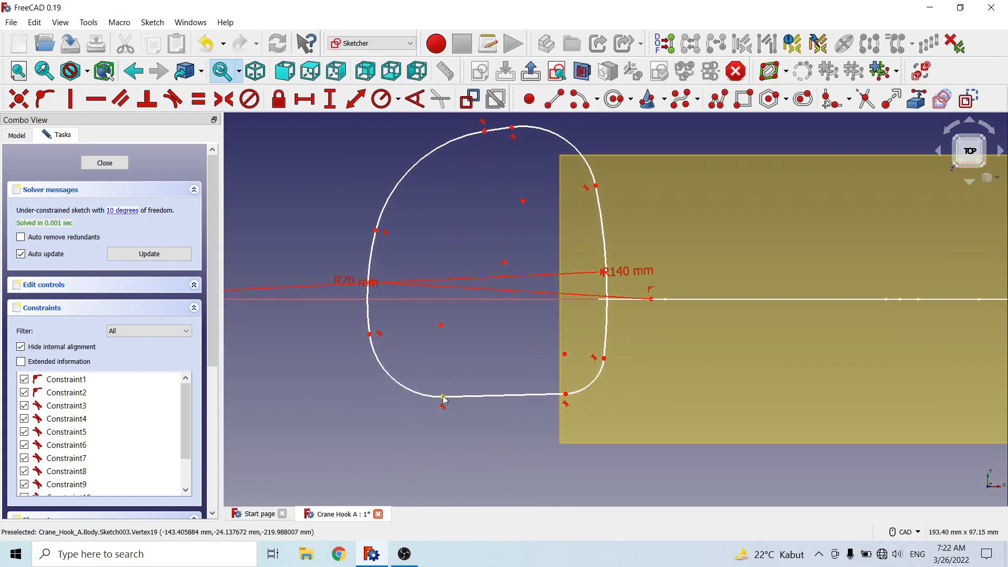
left_click(393, 383)
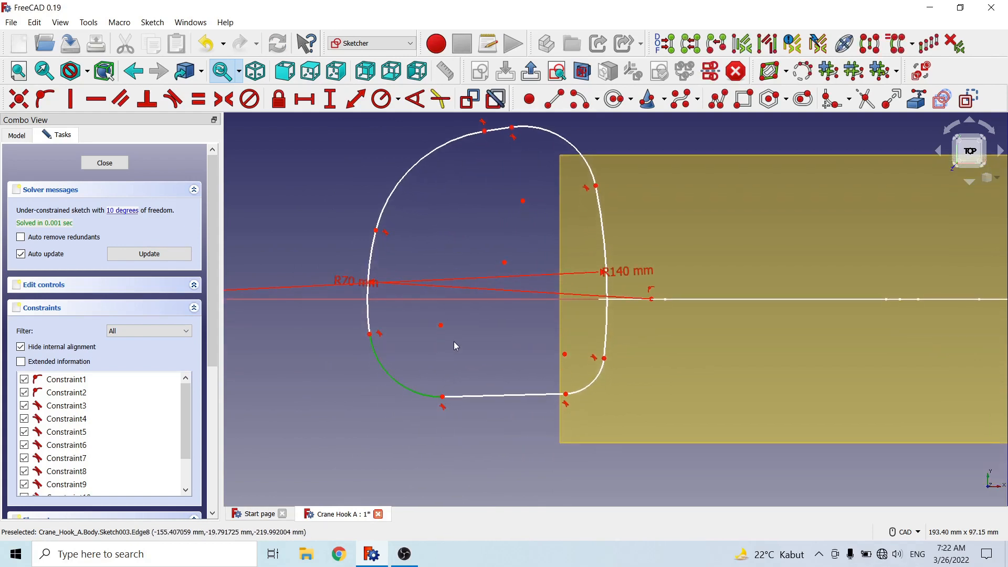
left_click(404, 175)
left_click(581, 157)
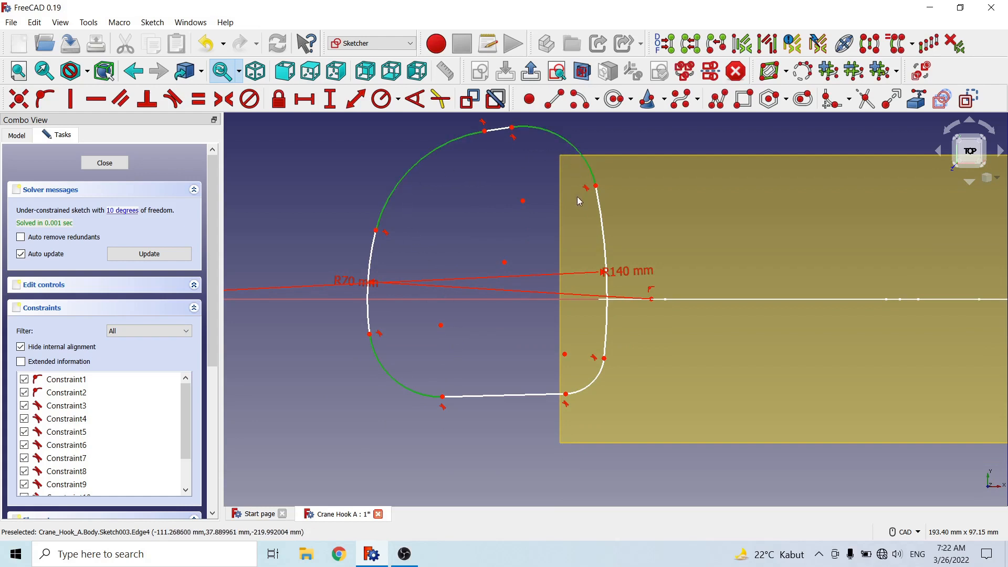
left_click(600, 375)
left_click(401, 108)
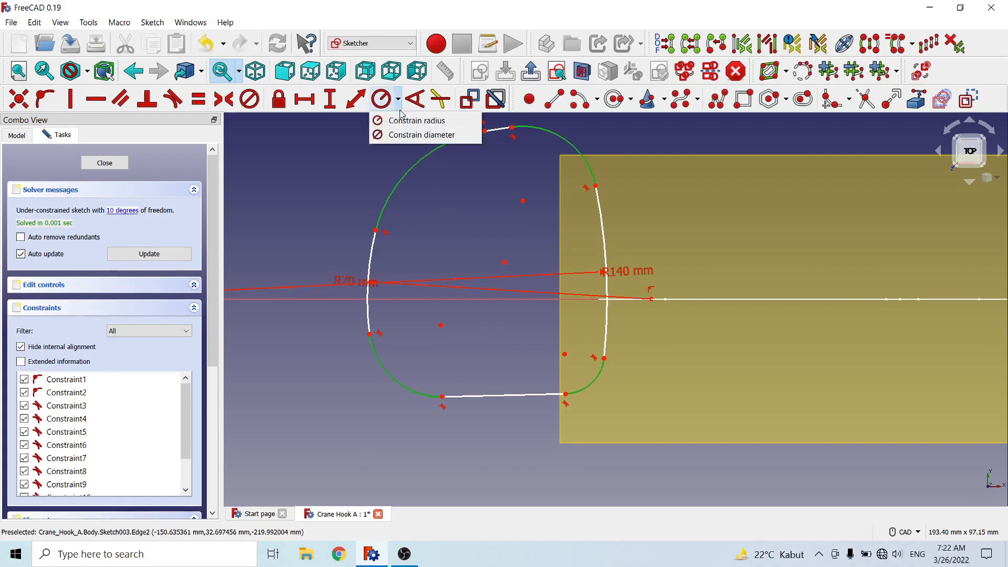
left_click(415, 120)
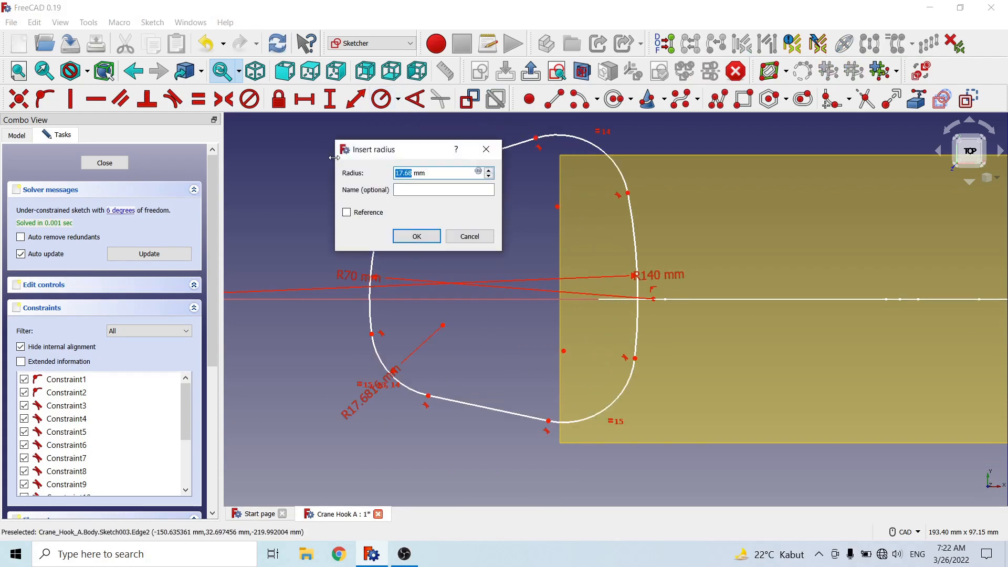
type("10")
left_click(416, 236)
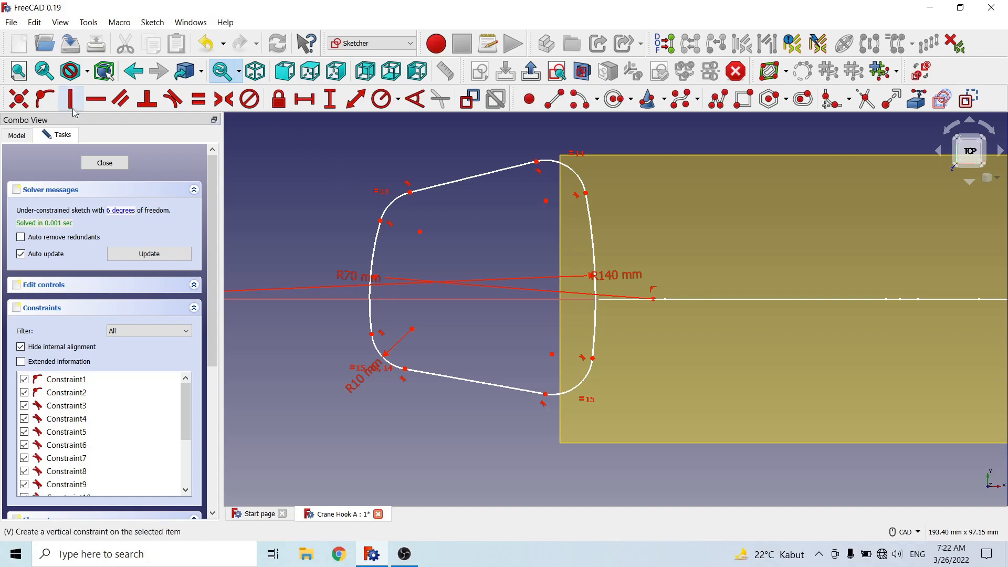
Step: Draw two vertical lines, one just left and one just right of the profile, each extending above and below the horizontal axis
left_click(555, 99)
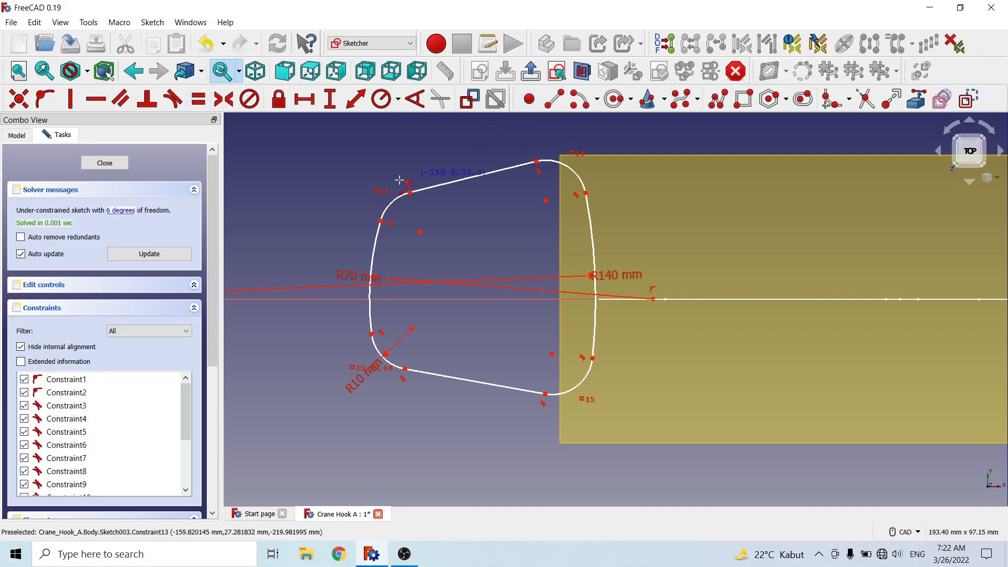
left_click(348, 184)
left_click(348, 422)
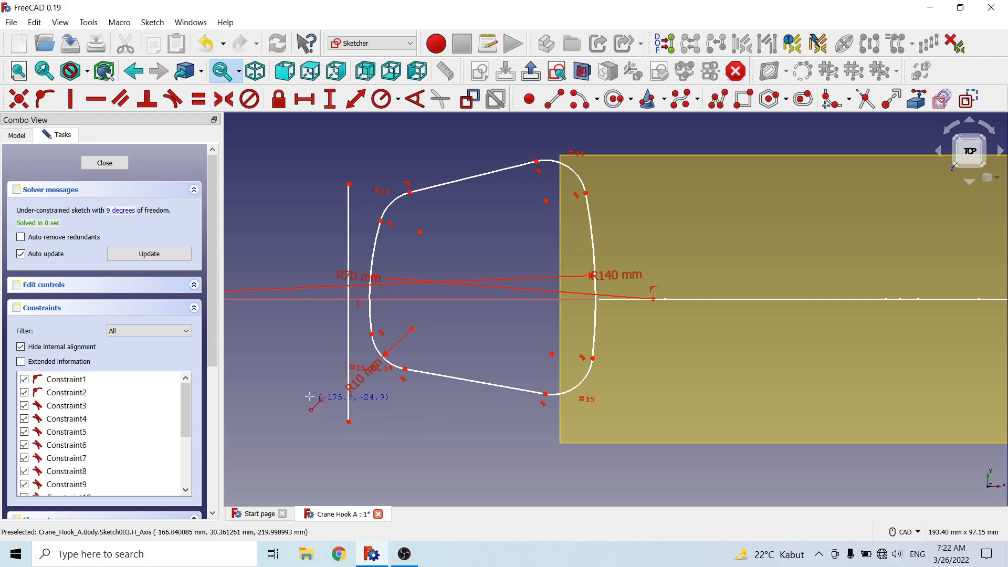
left_click(642, 142)
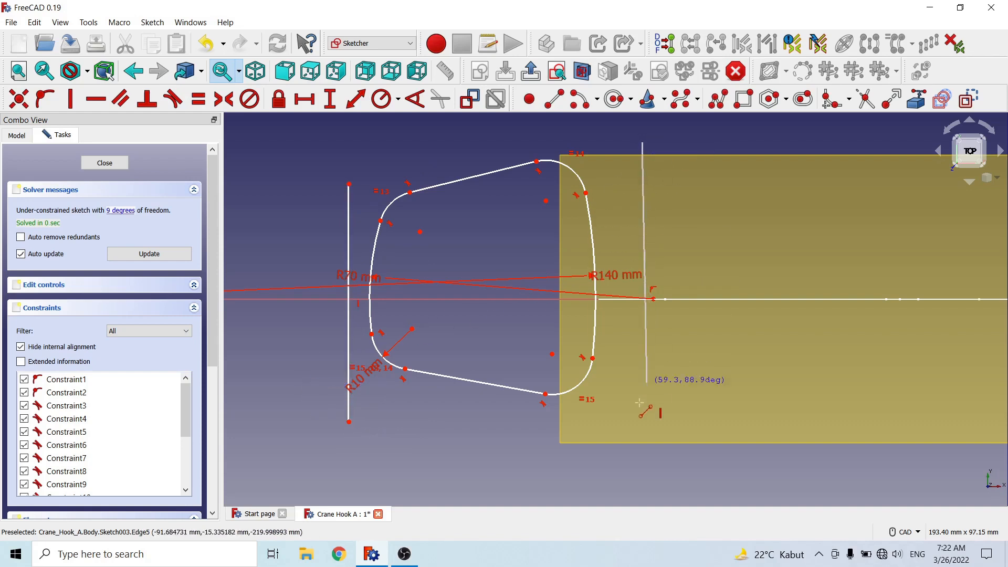
left_click(643, 459)
right_click(491, 442)
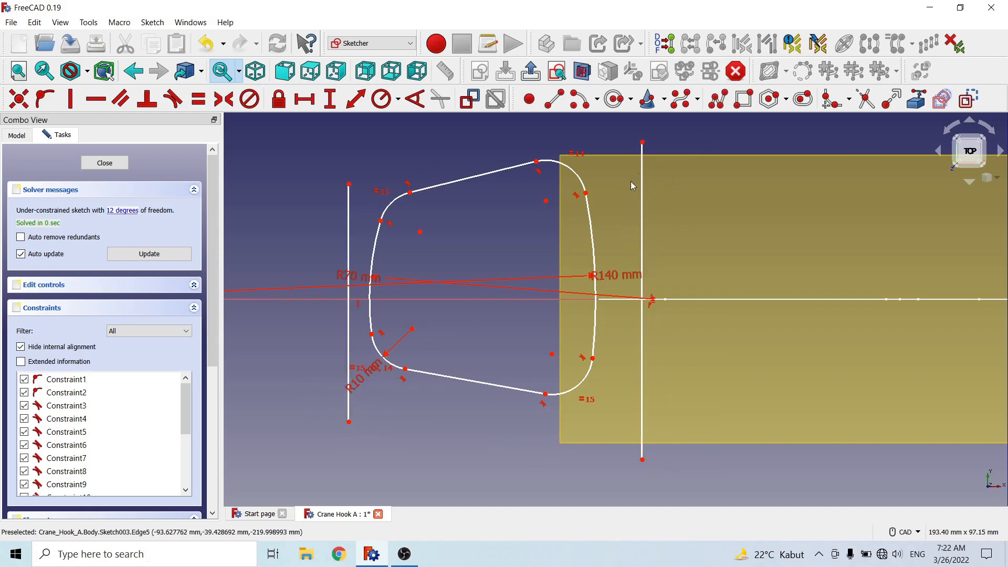
Step: Constrain the horizontal distance between the upper endpoints of the two vertical lines to 70 mm
left_click(643, 142)
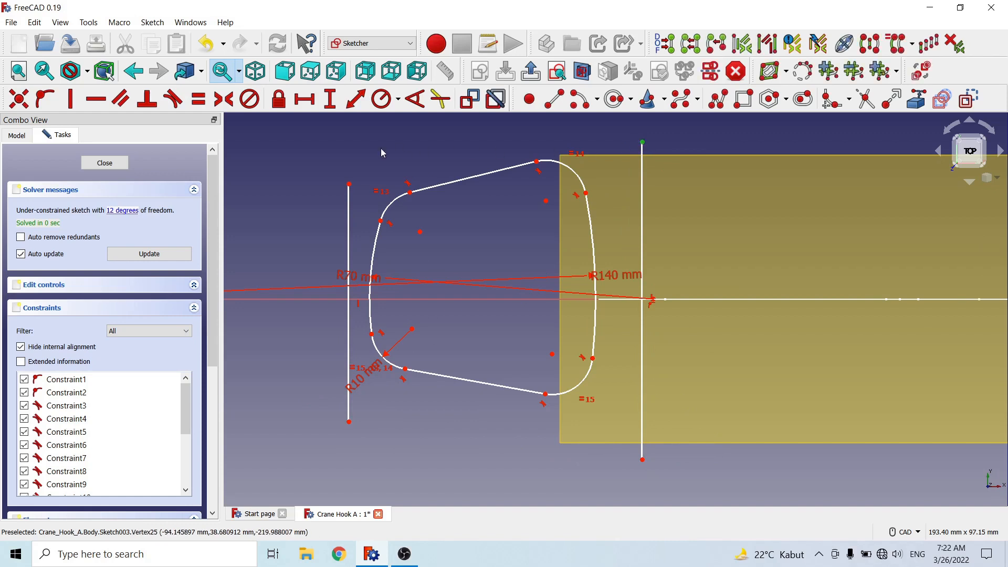
left_click(349, 185)
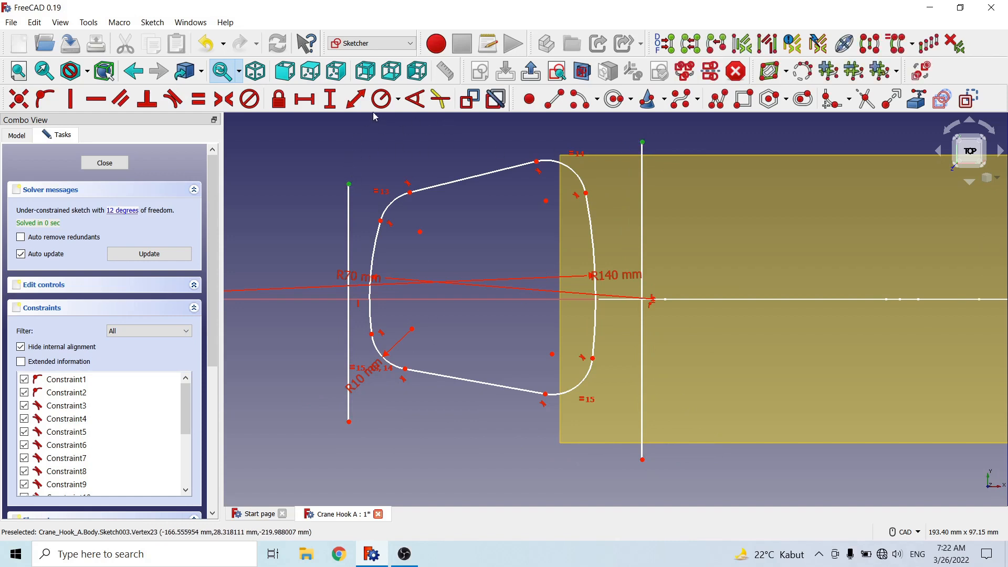
left_click(304, 99)
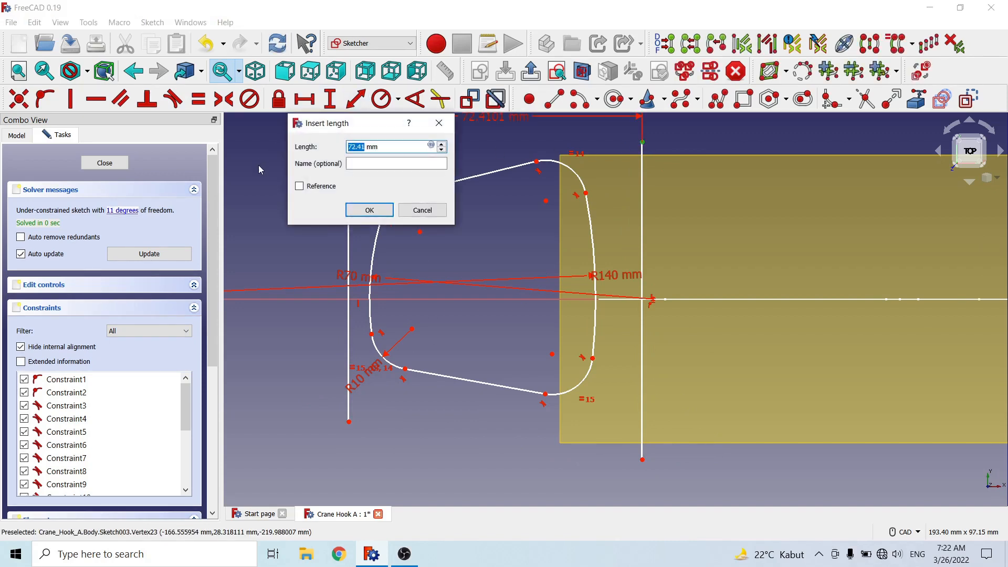
type("70")
left_click(357, 210)
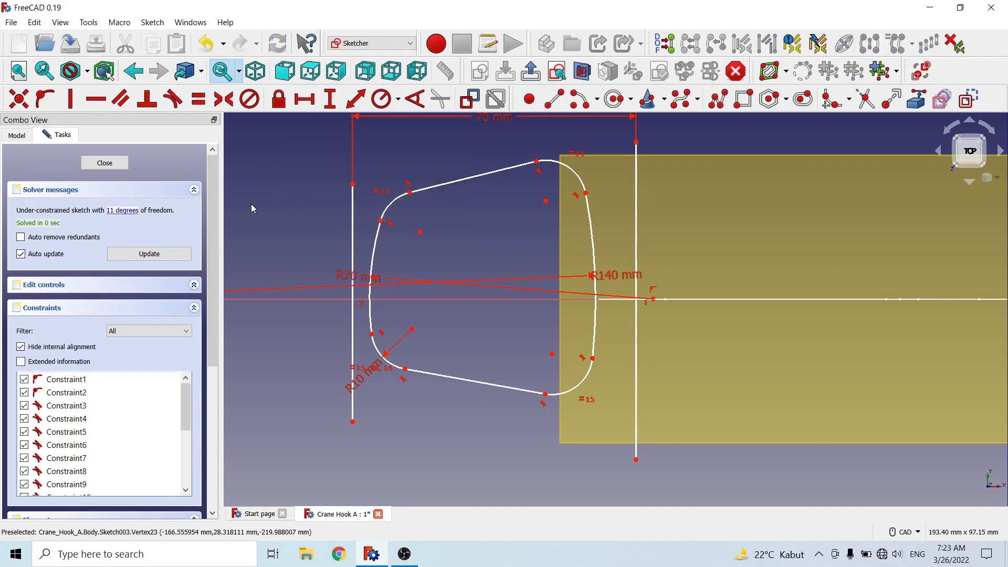
Step: Make the profile's left arc tangent to the left vertical line and its right arc tangent to the right vertical line
left_click(370, 297)
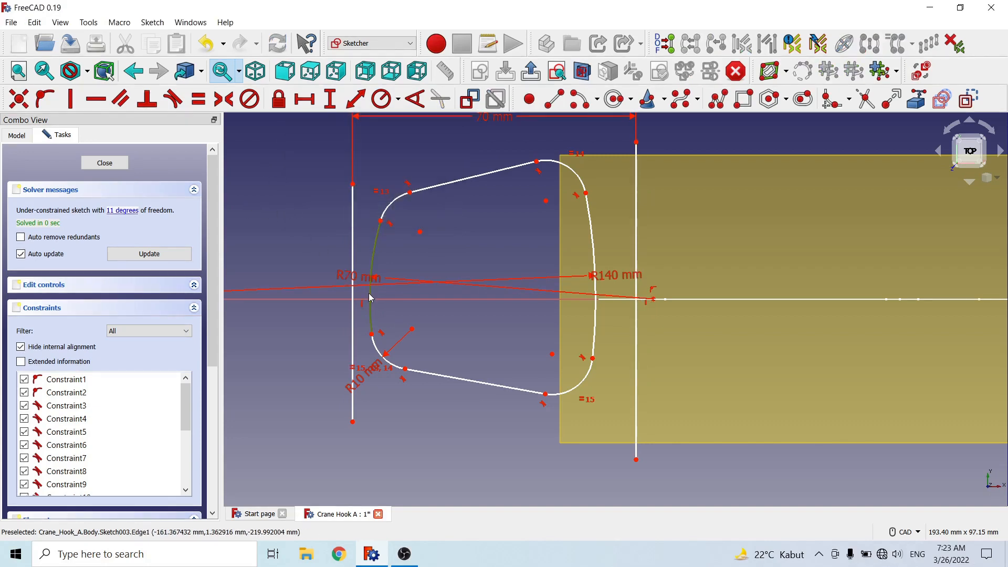
left_click(354, 259)
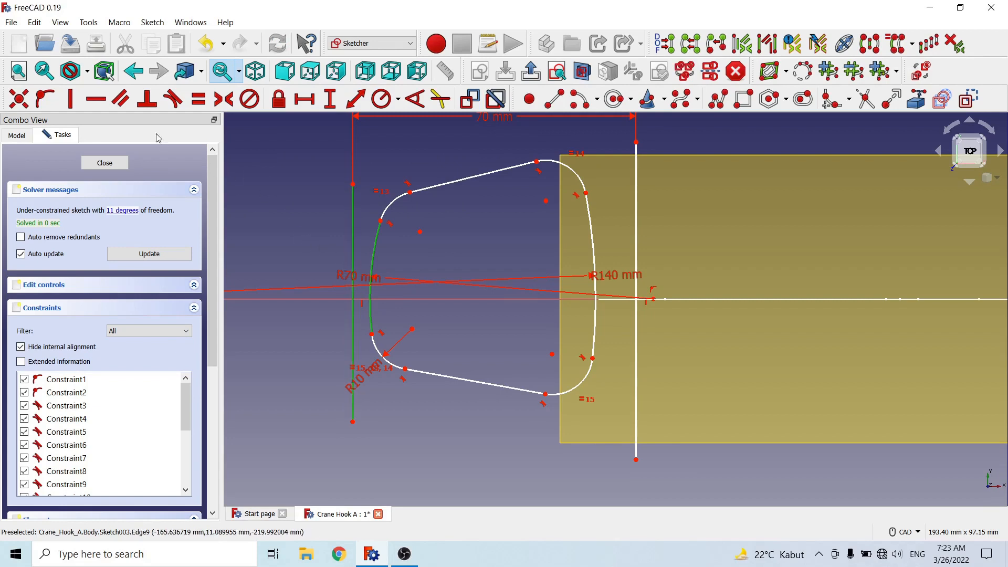
left_click(172, 99)
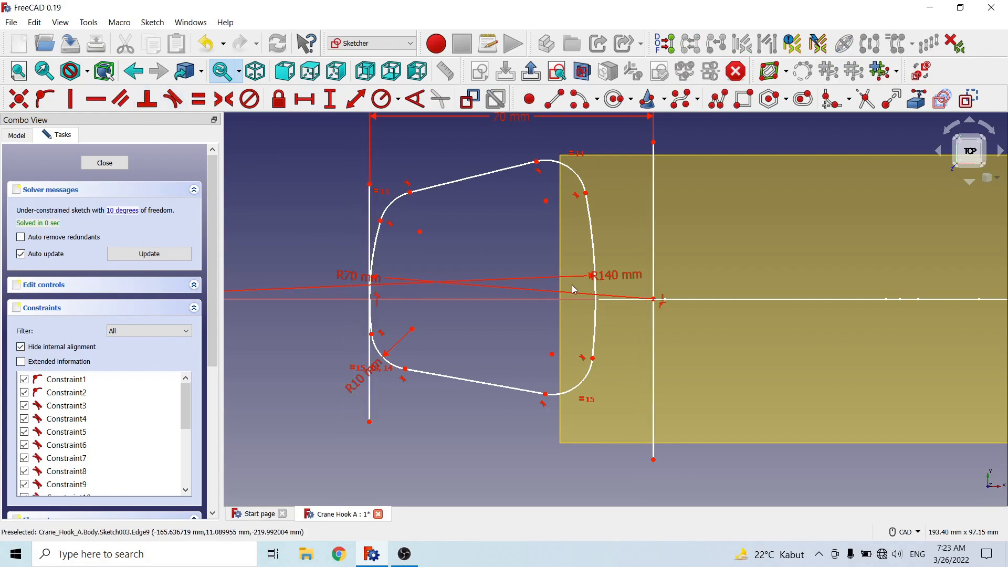
left_click(593, 257)
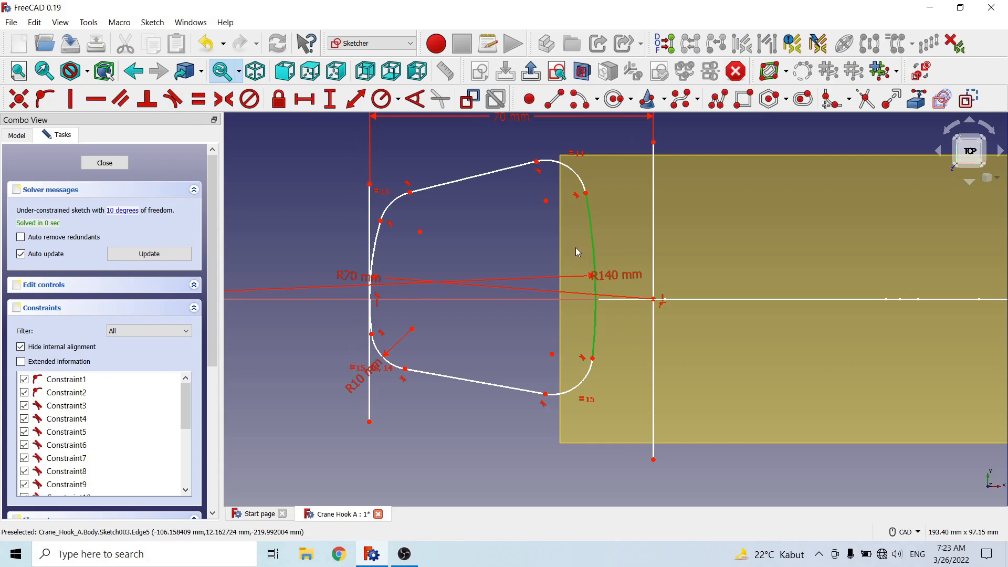
left_click(653, 244)
left_click(173, 99)
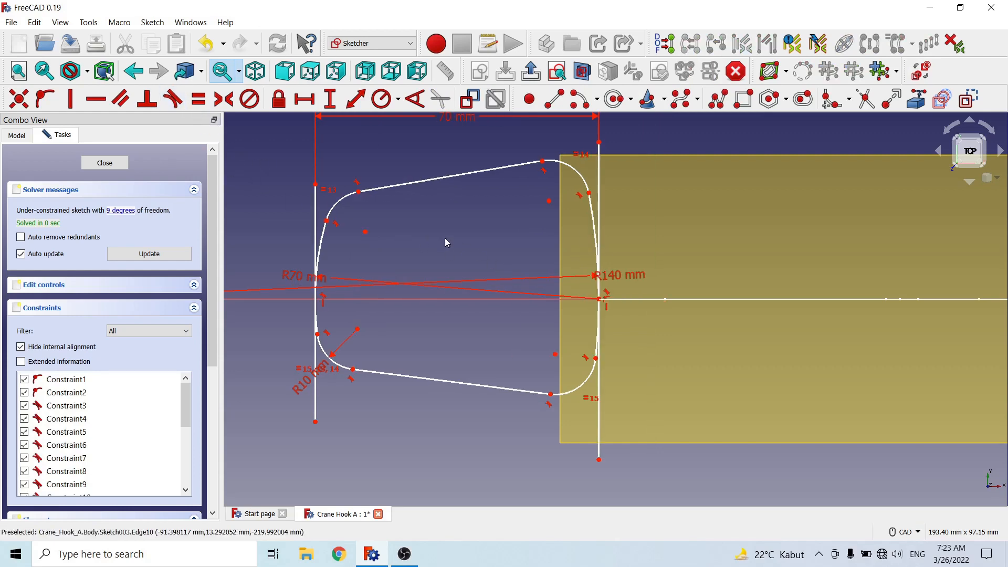
Step: Draw two horizontal lines between the vertical lines, one just above and one just below the profile
scroll(261, 300, "up", 5)
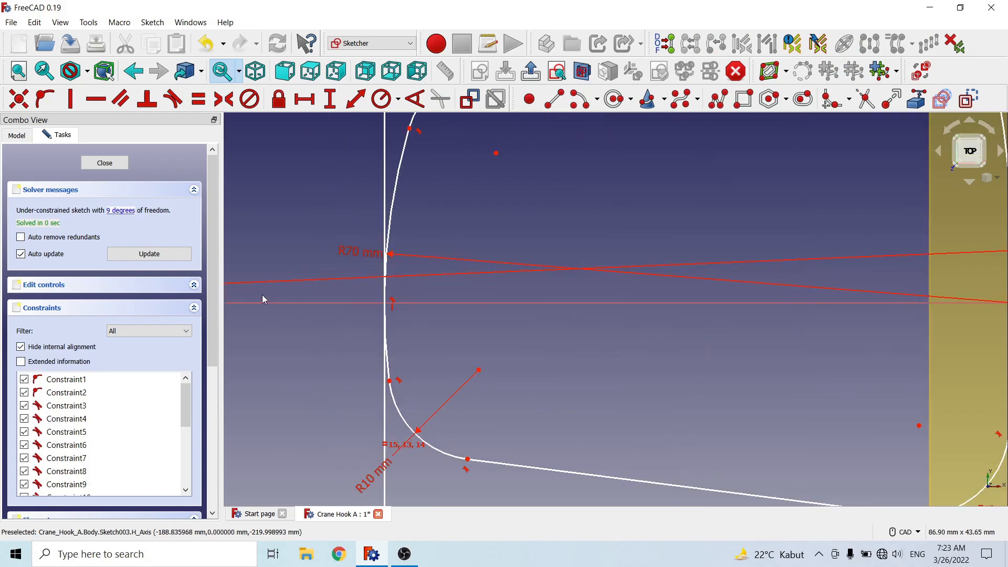
scroll(355, 244, "down", 3)
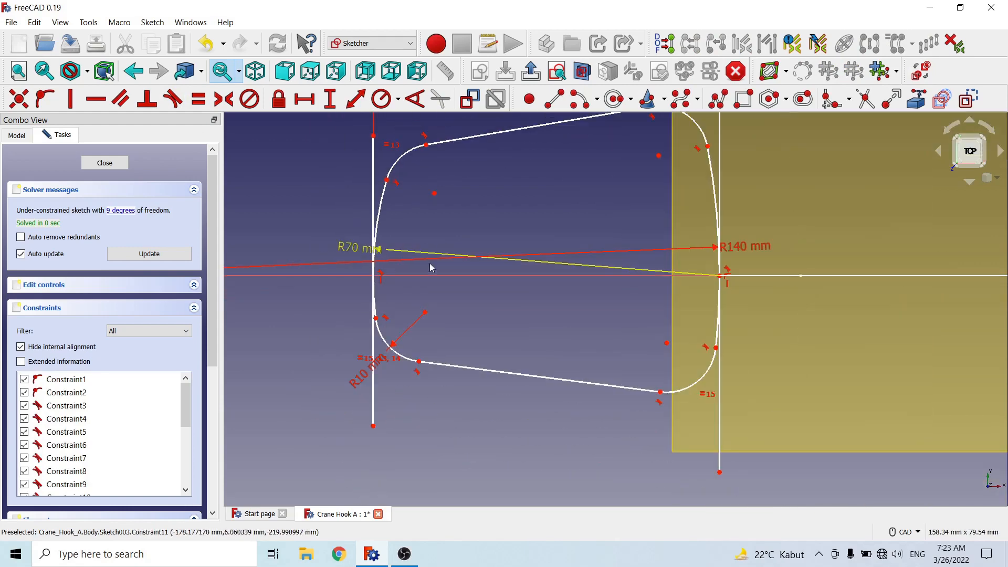
scroll(678, 307, "down", 2)
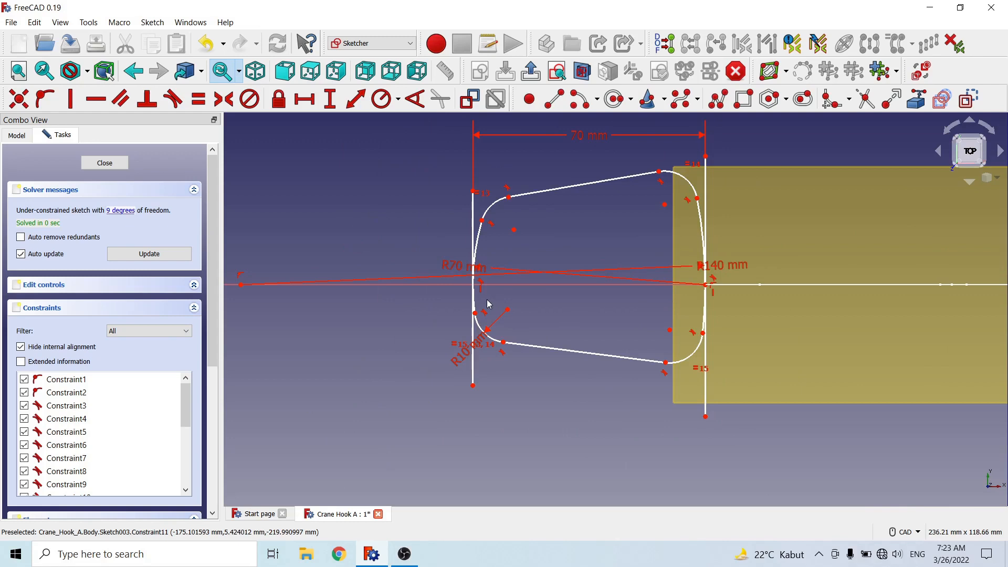
scroll(518, 246, "up", 1)
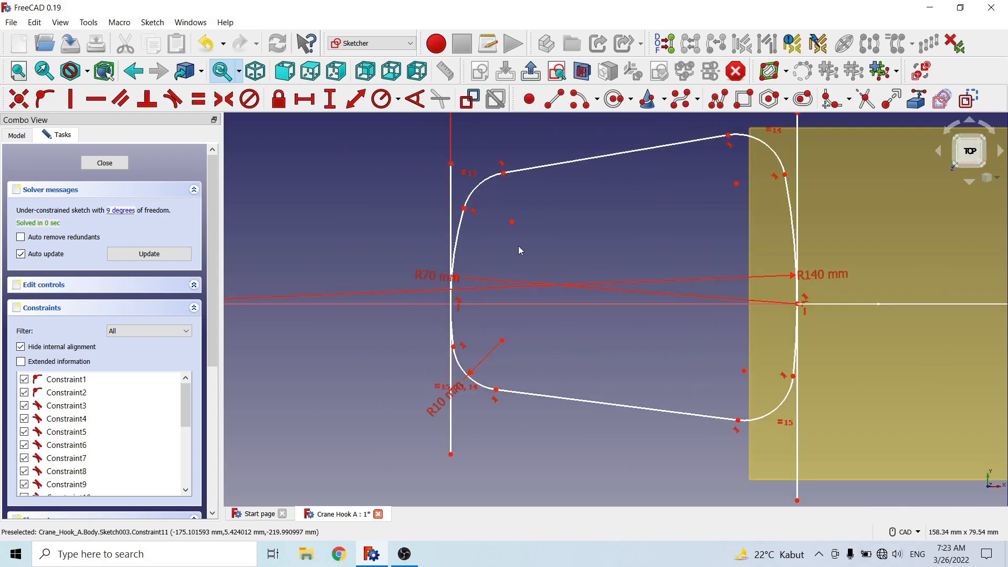
scroll(518, 245, "down", 2)
scroll(554, 250, "up", 1)
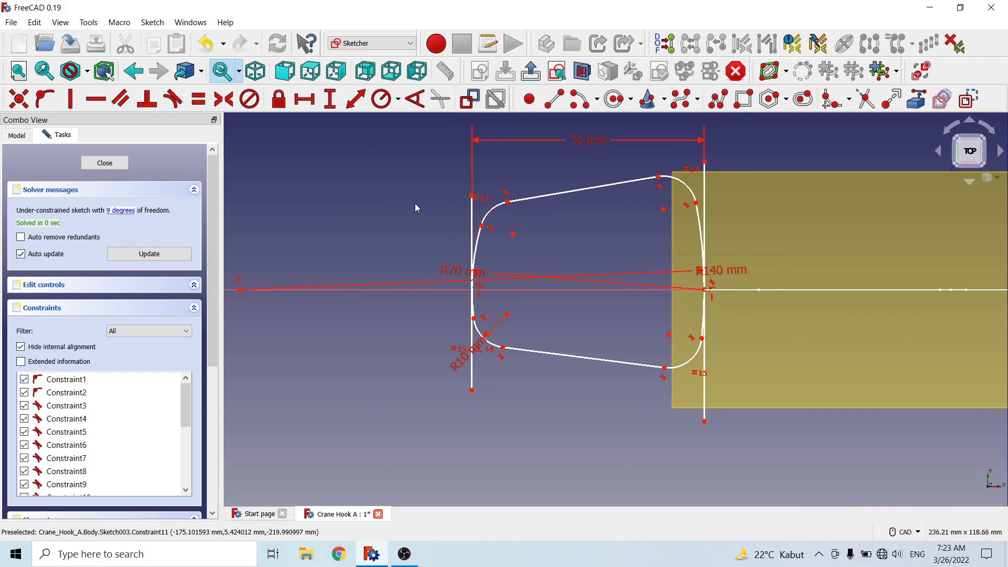
left_click(554, 98)
left_click(693, 158)
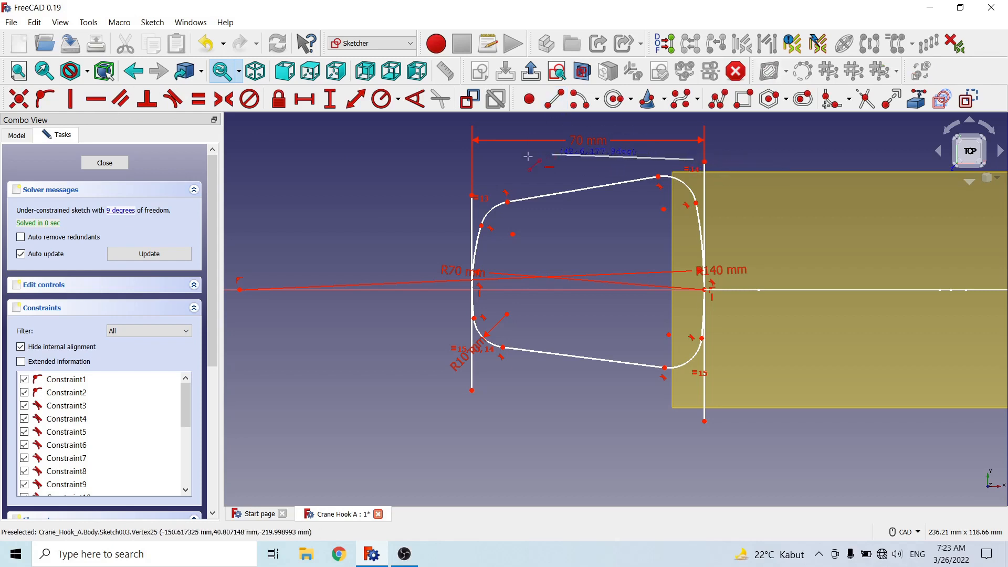
left_click(480, 157)
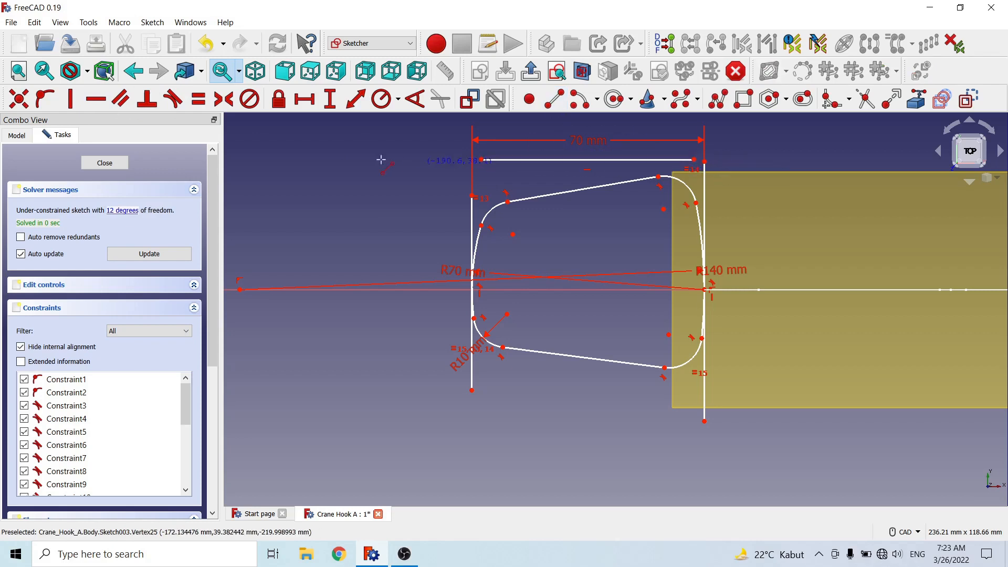
left_click(689, 419)
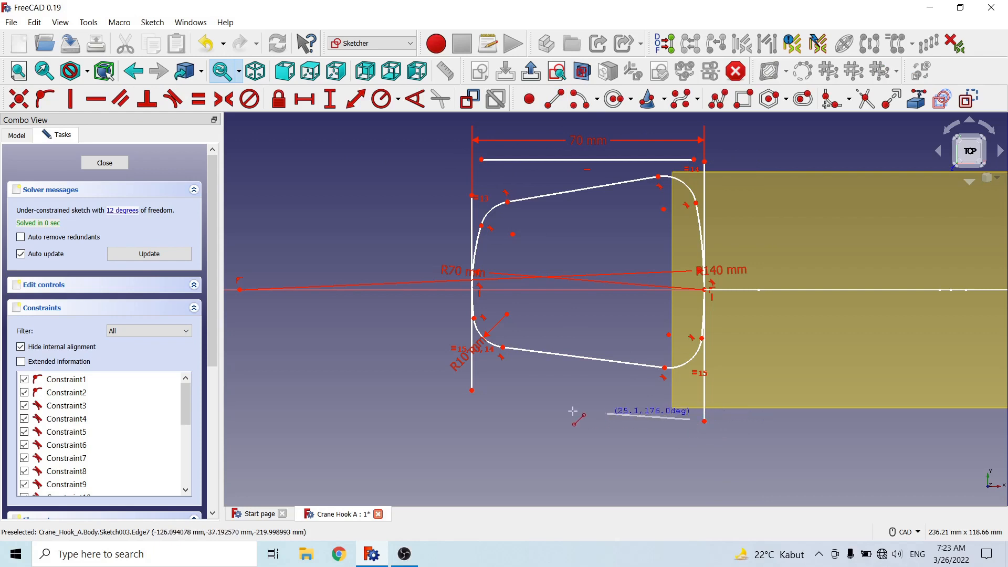
left_click(488, 419)
right_click(373, 350)
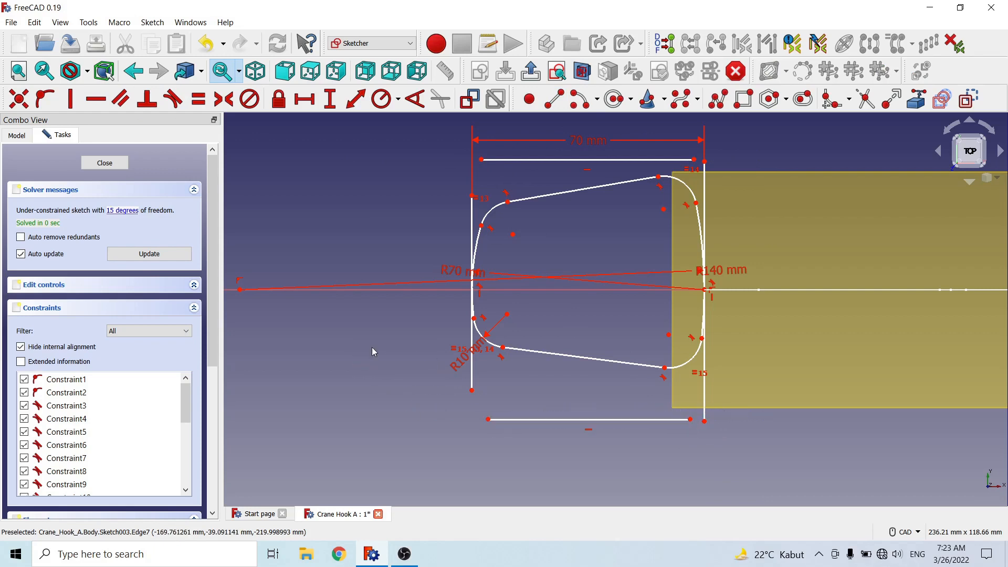
Step: Constrain the vertical distance between the right endpoints of the two horizontal lines to 65 mm
left_click(689, 419)
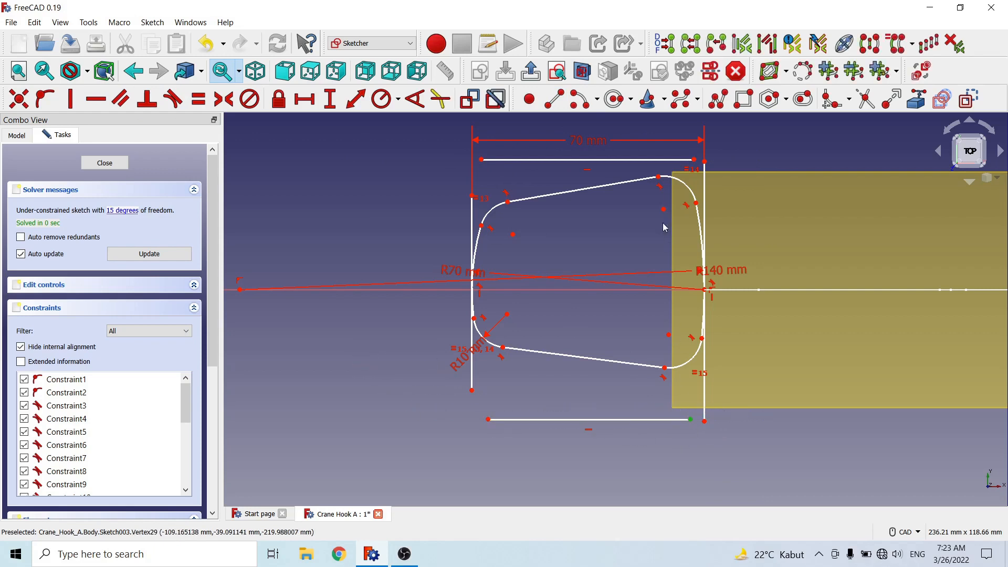
left_click(694, 158)
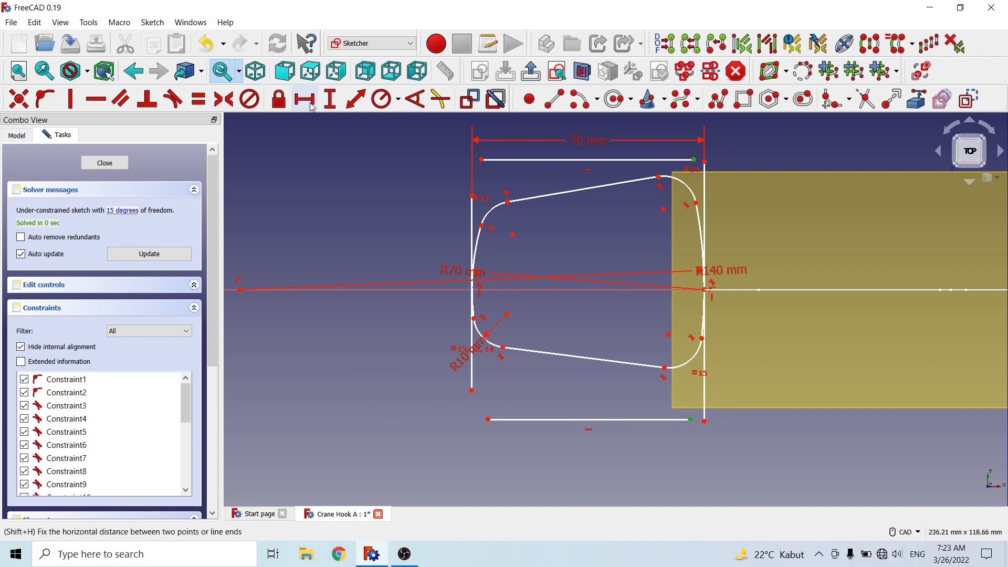
left_click(330, 99)
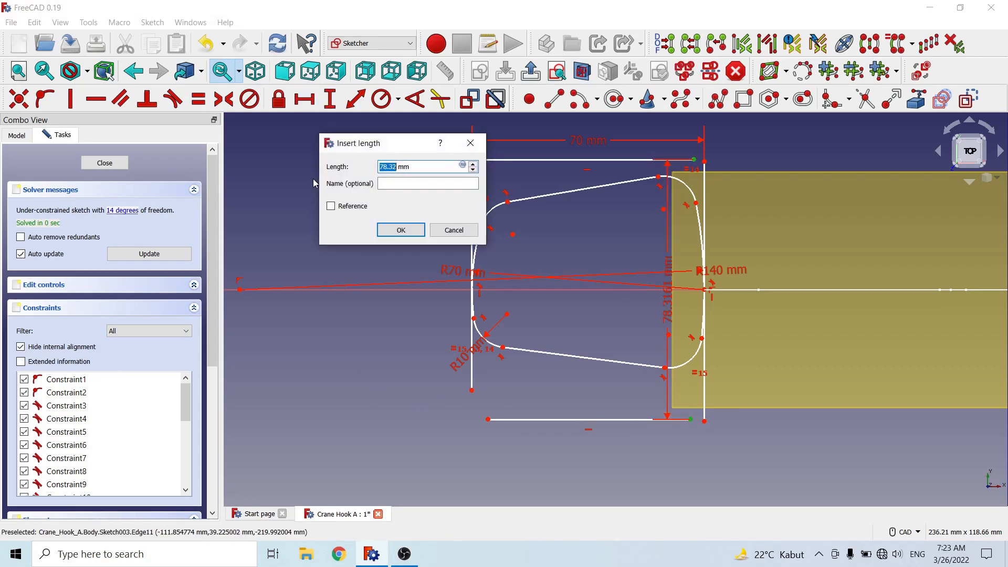
type("65")
left_click(408, 228)
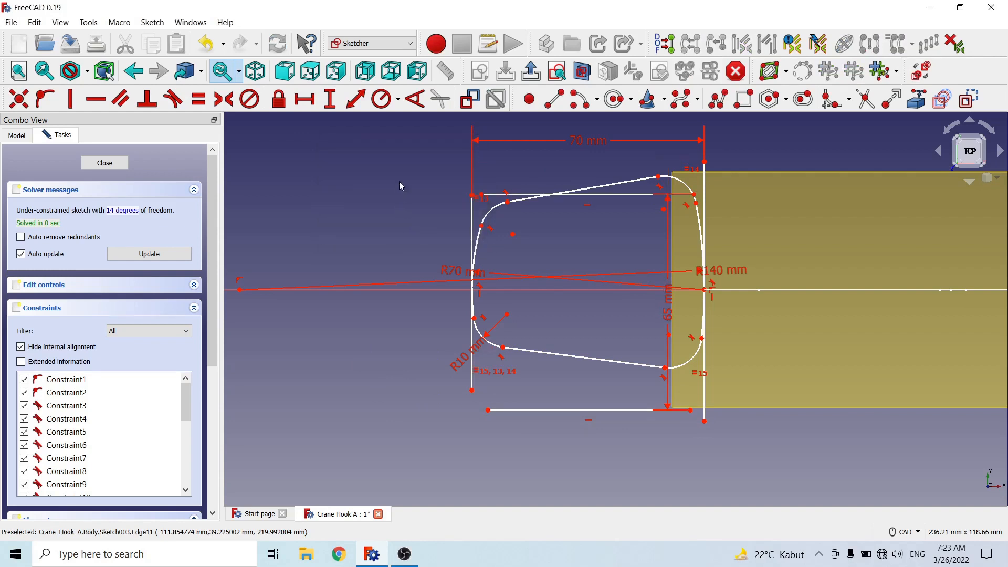
Step: Constrain the upper horizontal line's left endpoint to a vertical distance of 32.5 mm from the horizontal axis
left_click(481, 196)
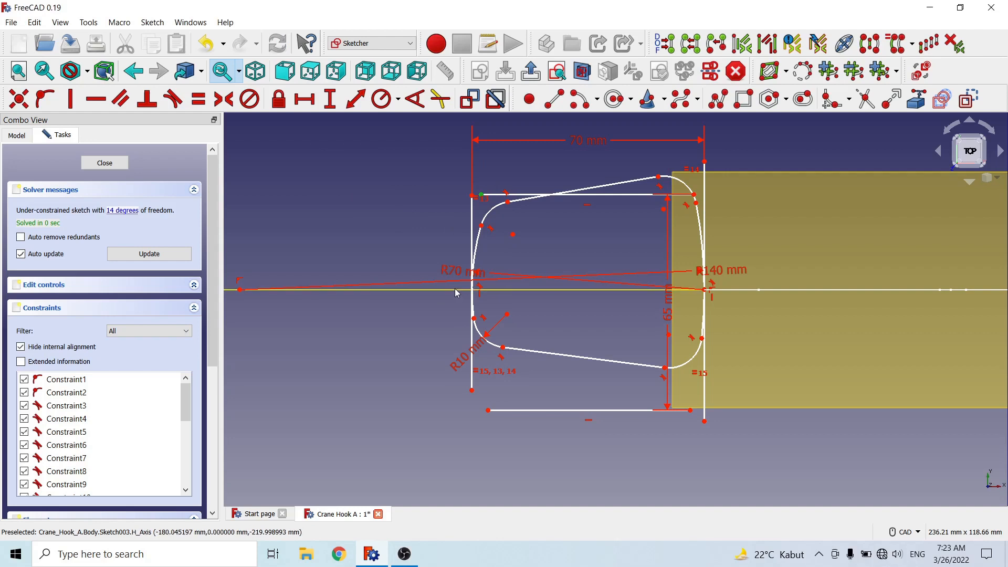
left_click(455, 289)
left_click(329, 98)
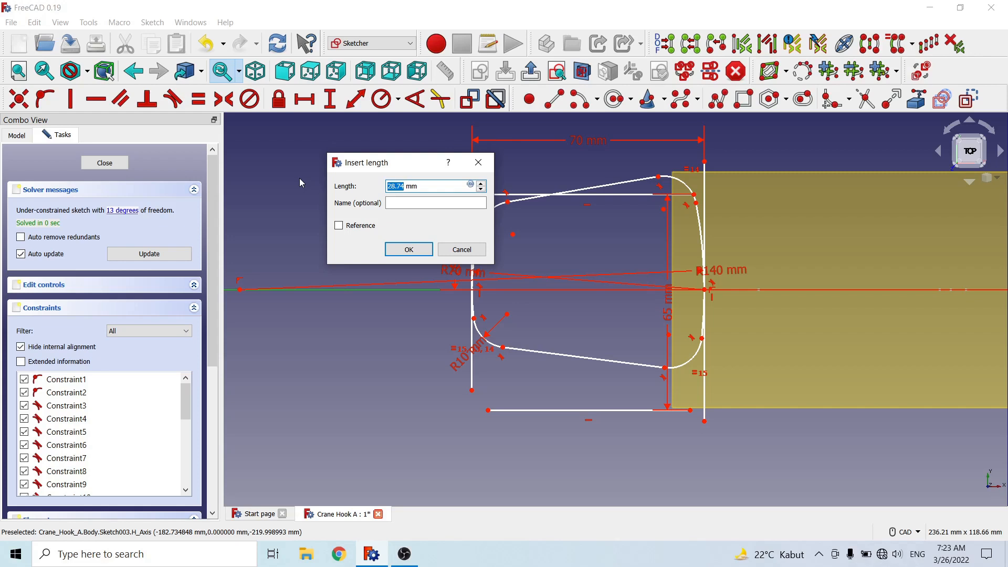
type("32.5")
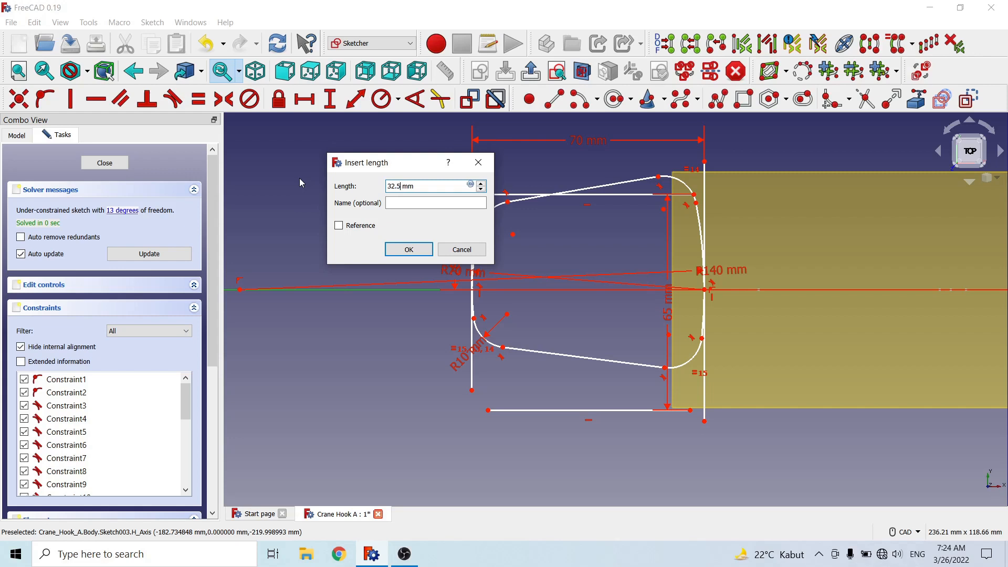
left_click(408, 250)
Step: Make the upper-right corner arc tangent to the upper horizontal line and the lower-right corner arc tangent to the lower one
scroll(622, 252, "up", 5)
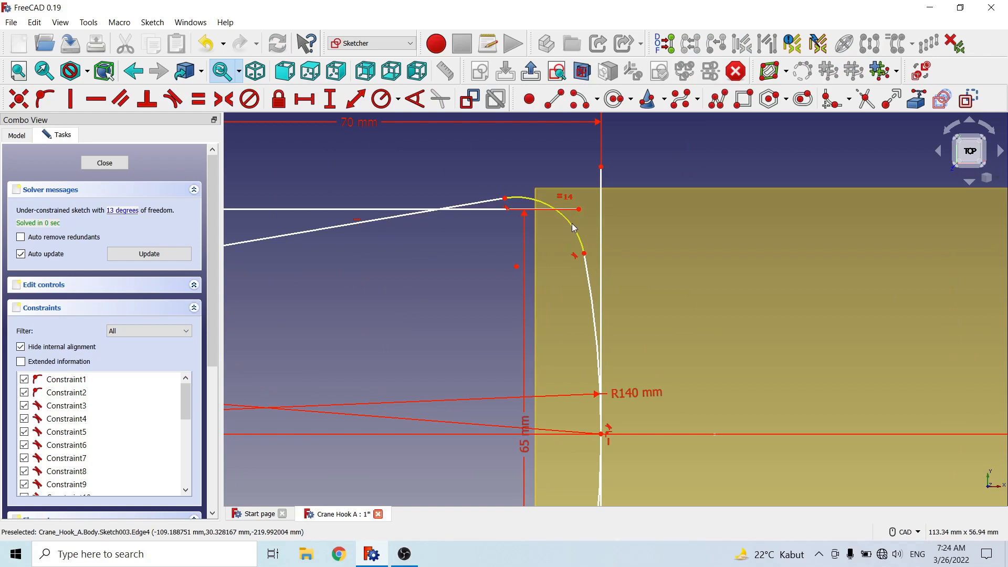
left_click(572, 226)
left_click(472, 209)
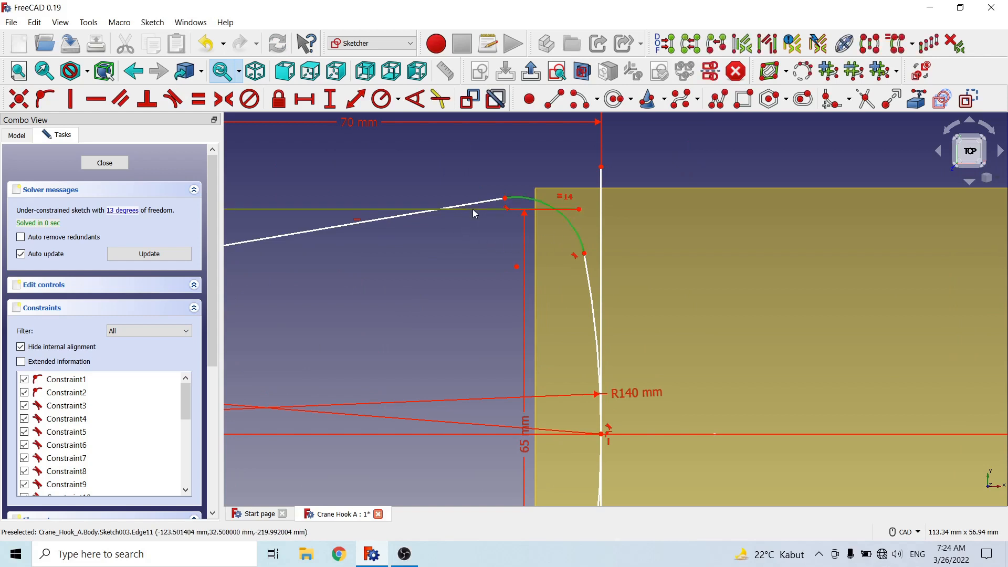
left_click(173, 99)
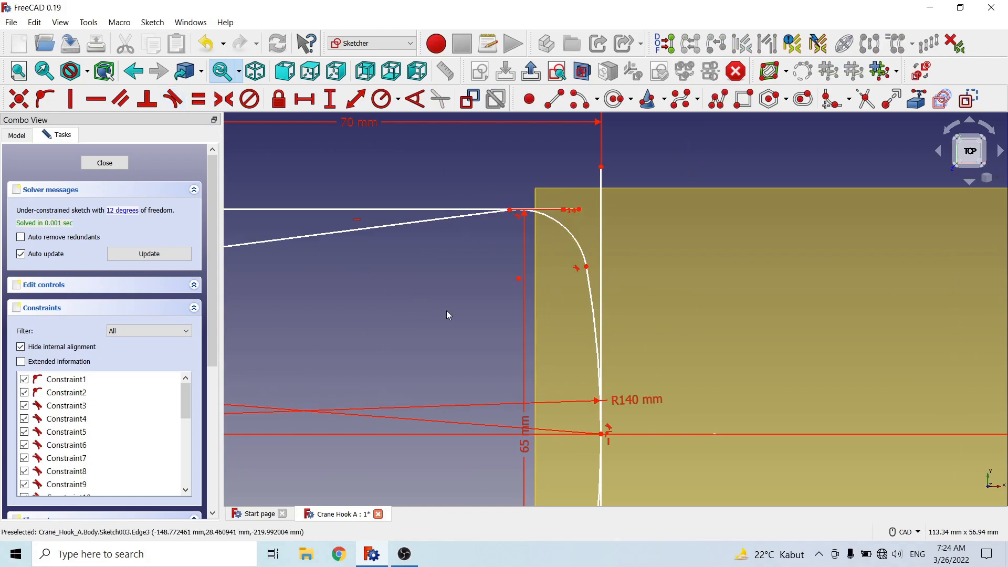
mouse_move(424, 301)
middle_mouse_down()
mouse_move(474, 270)
mouse_move(567, 148)
middle_mouse_up()
mouse_move(556, 321)
middle_mouse_down()
mouse_move(533, 247)
mouse_move(505, 225)
middle_mouse_up()
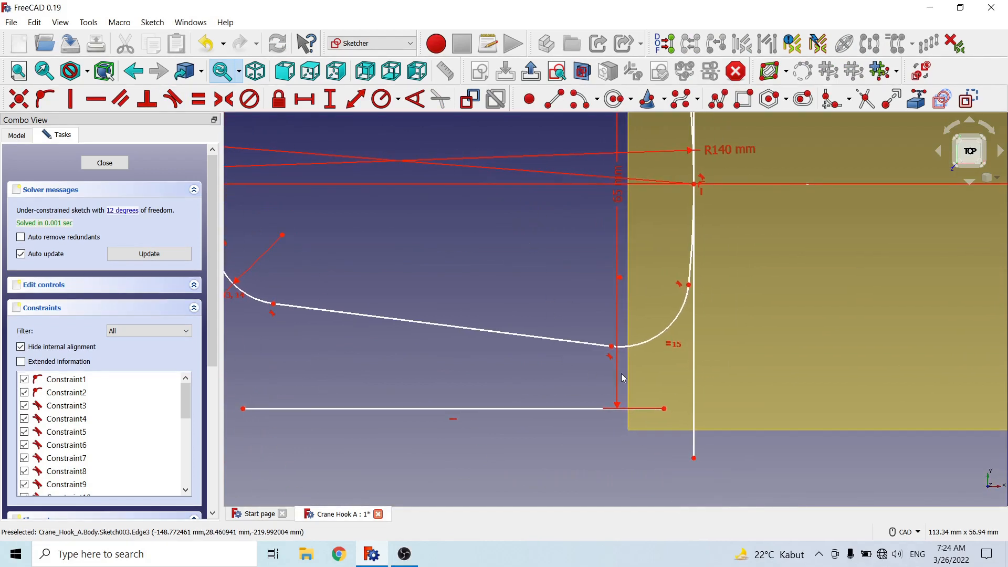
left_click(642, 344)
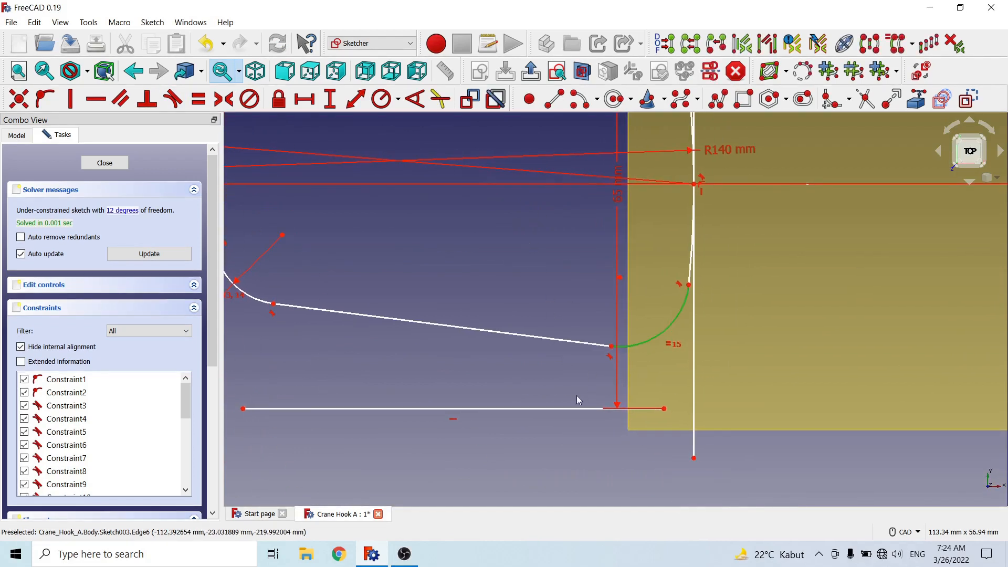
left_click(572, 409)
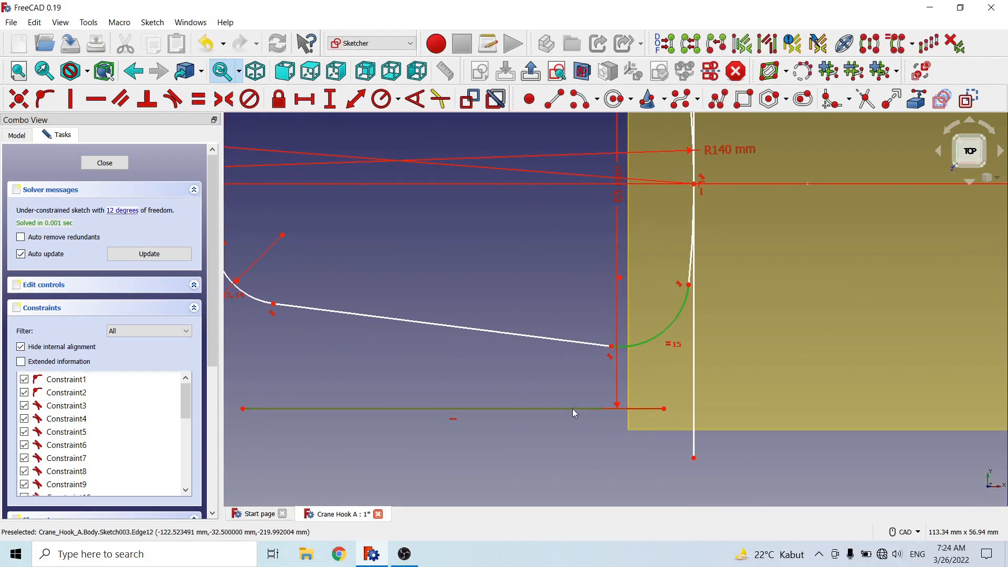
left_click(173, 98)
Step: Draw two short horizontal lines across the left vertical line, one near the upper-left corner arc and one below the lower-left corner arc
scroll(488, 347, "down", 5)
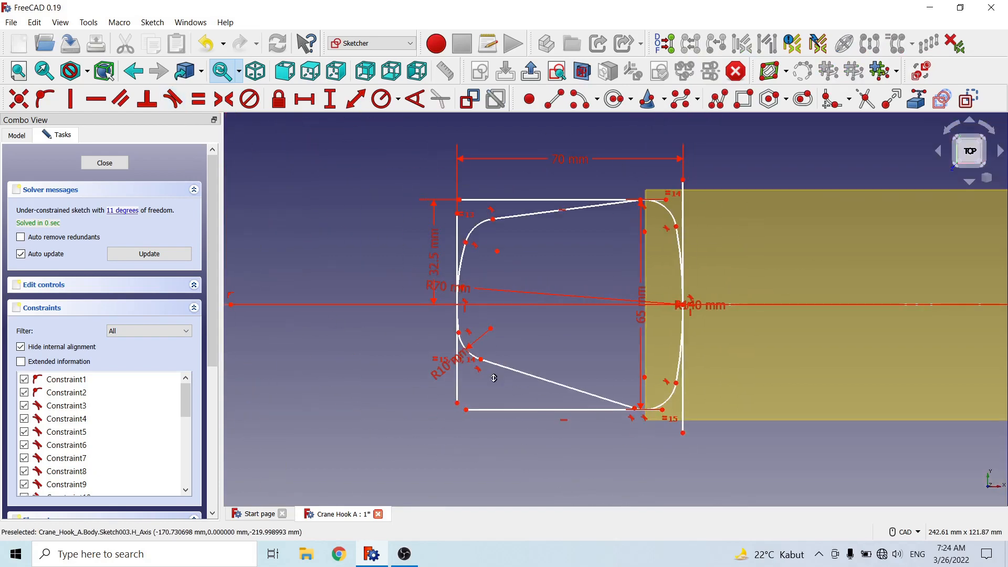
middle_click_drag(600, 342, 526, 336)
scroll(529, 329, "up", 2)
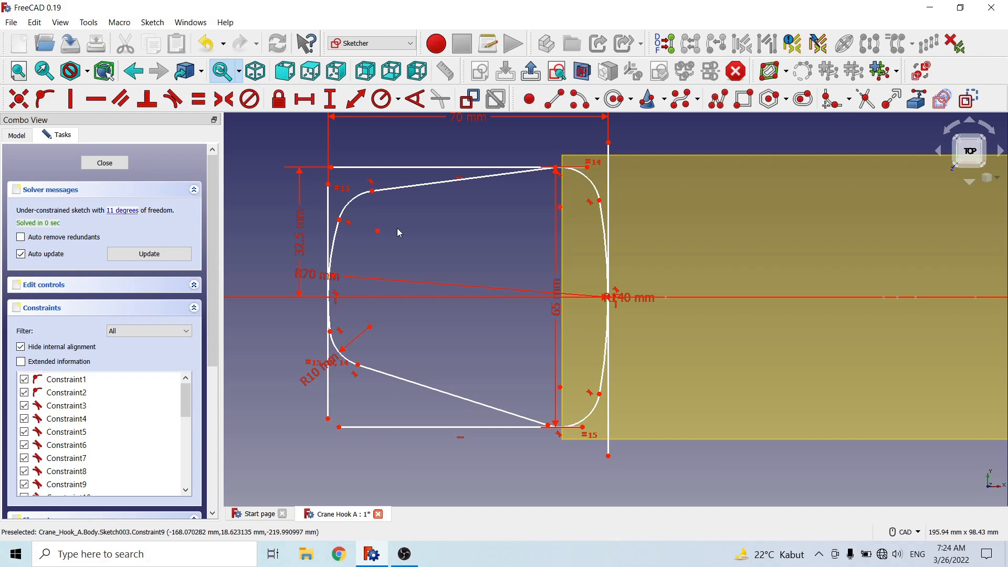
left_click(554, 101)
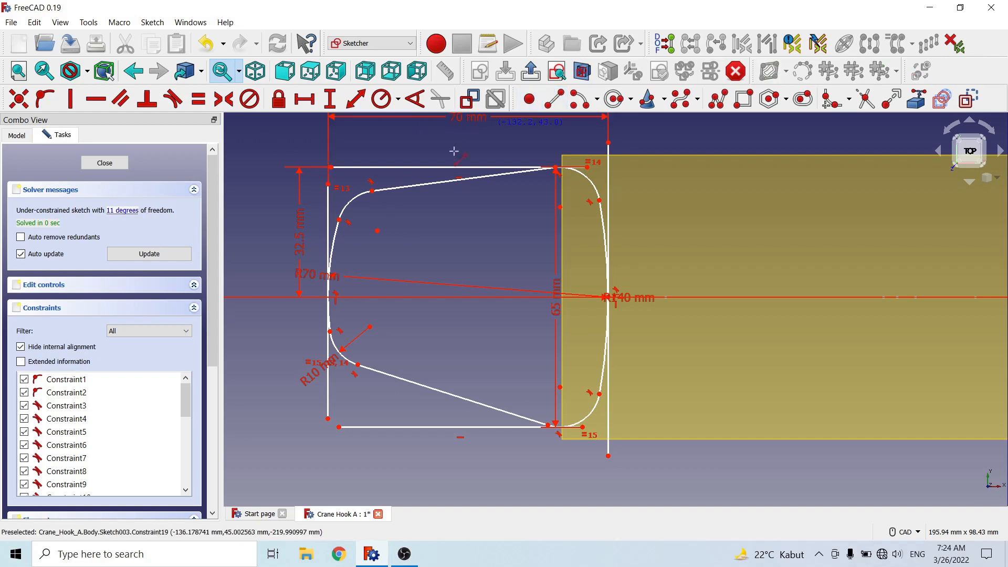
left_click(430, 190)
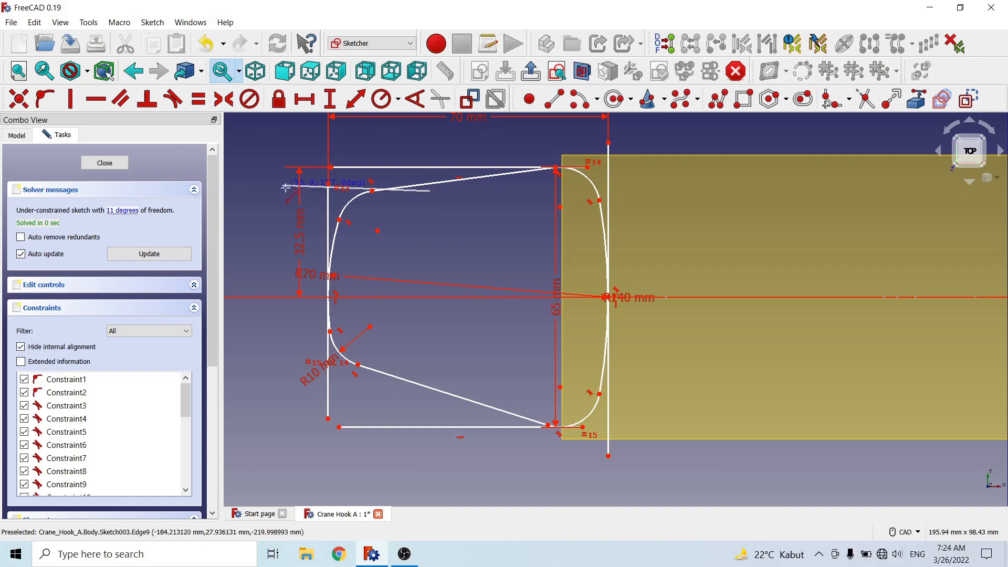
left_click(284, 191)
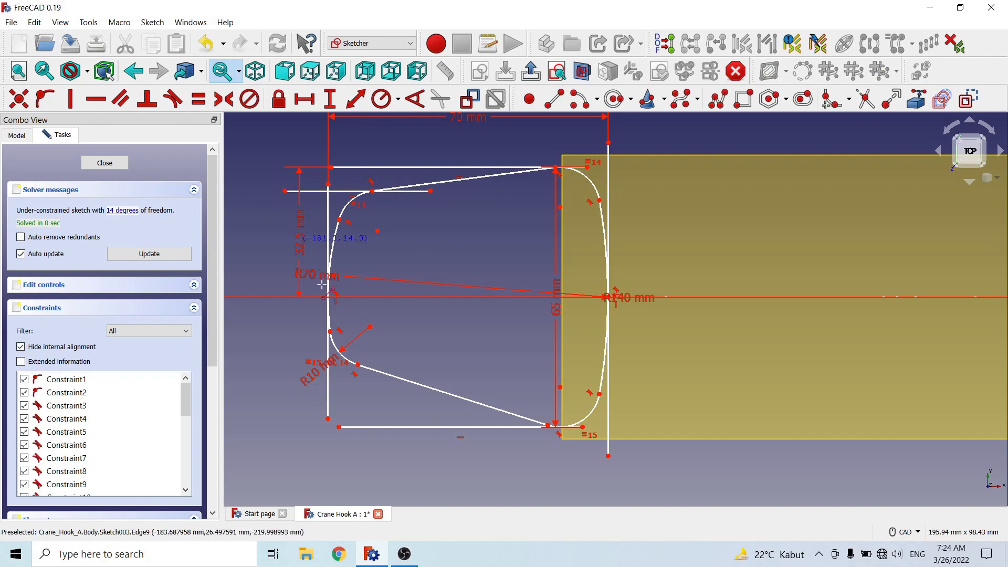
left_click(392, 397)
left_click(279, 397)
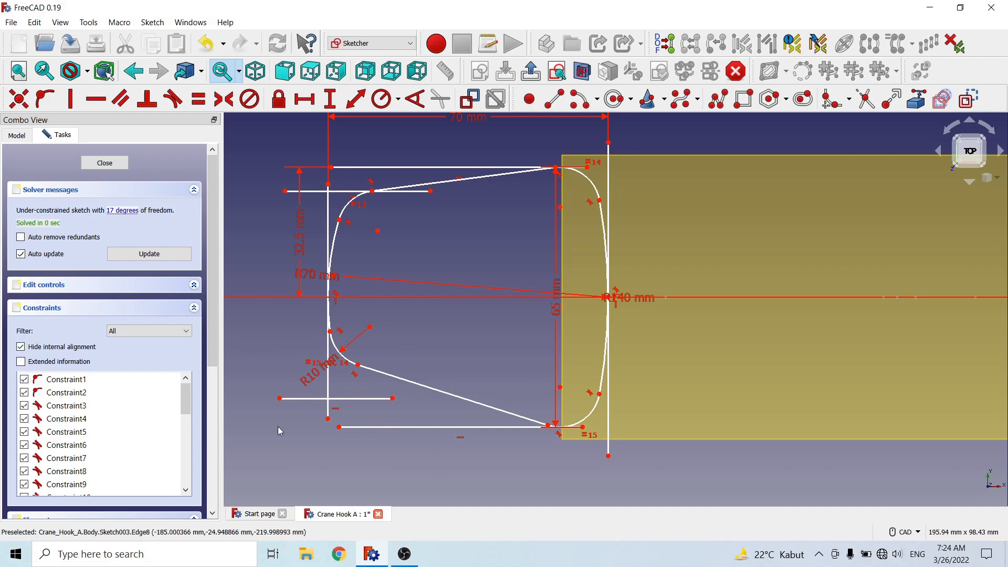
Step: Constrain the vertical distance between the left endpoints of the two short horizontal lines to 25 mm
left_click(279, 398)
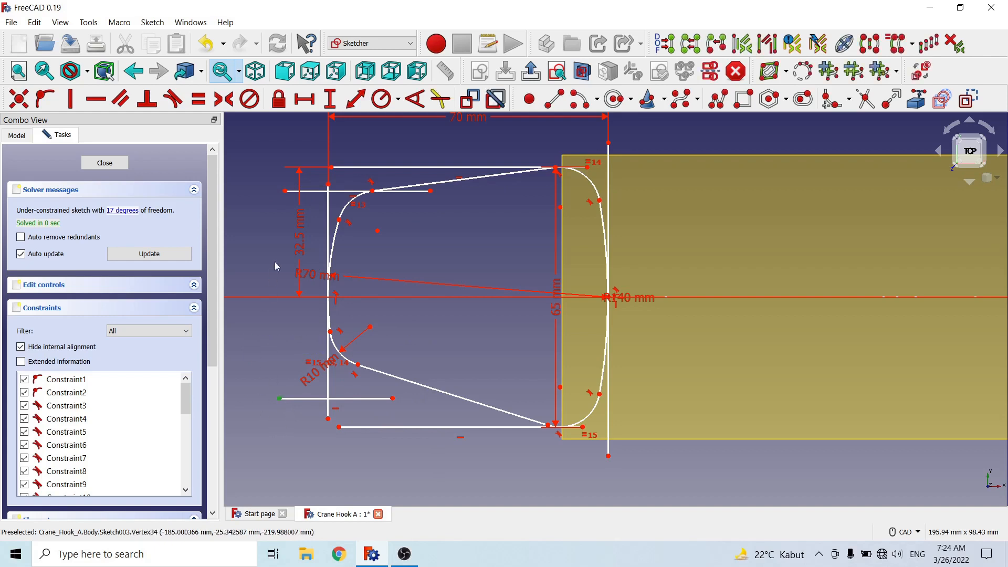
left_click(284, 191)
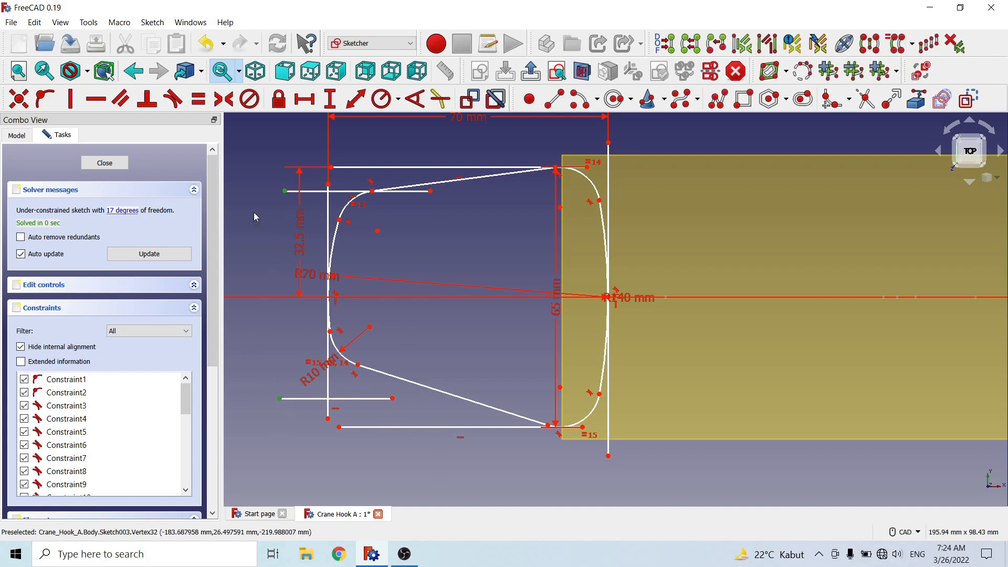
left_click(330, 99)
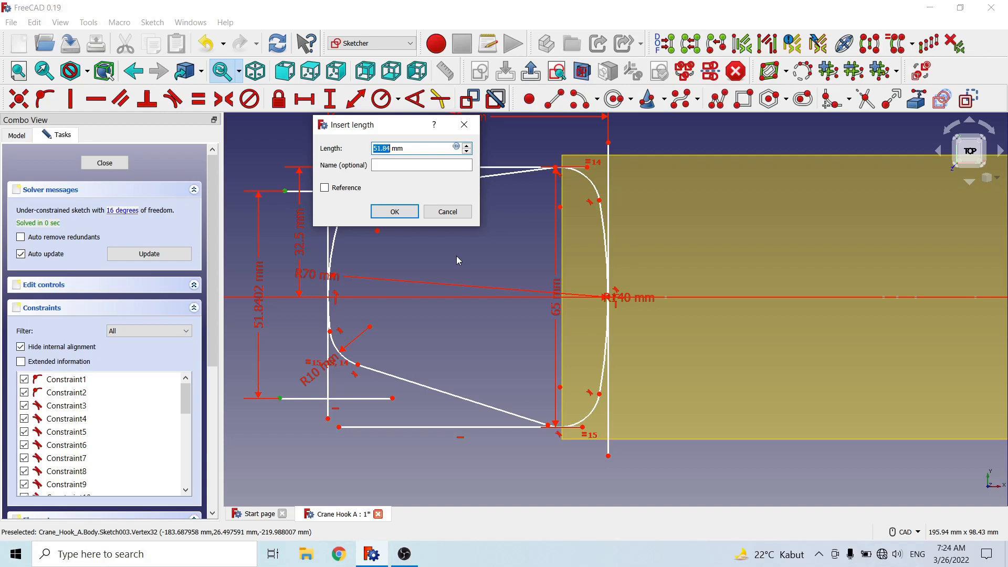
type("25")
left_click(405, 215)
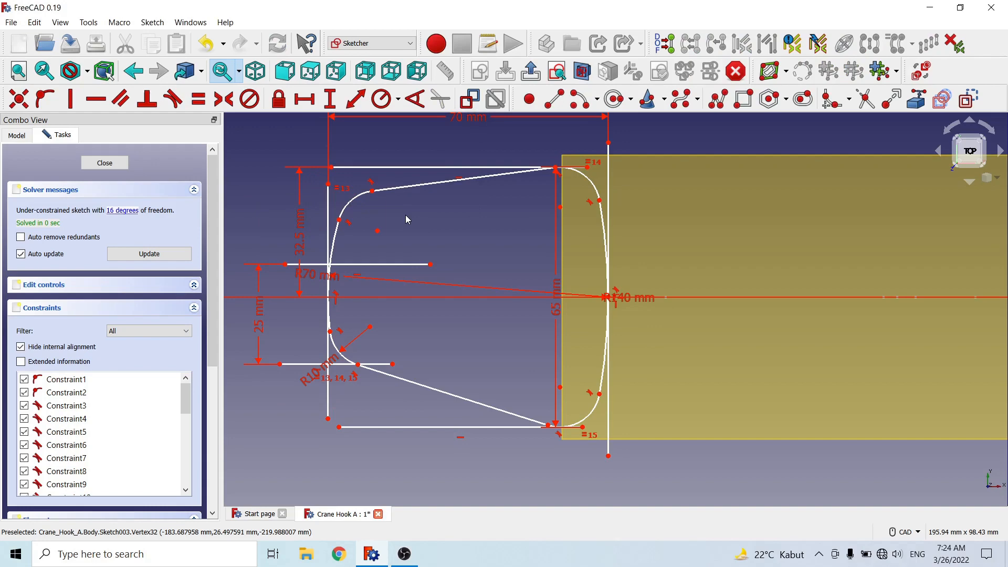
Step: Constrain the upper short horizontal line's left endpoint to a vertical distance of 12.5 mm from the horizontal axis
scroll(437, 333, "up", 1)
middle_click_drag(437, 332, 643, 337)
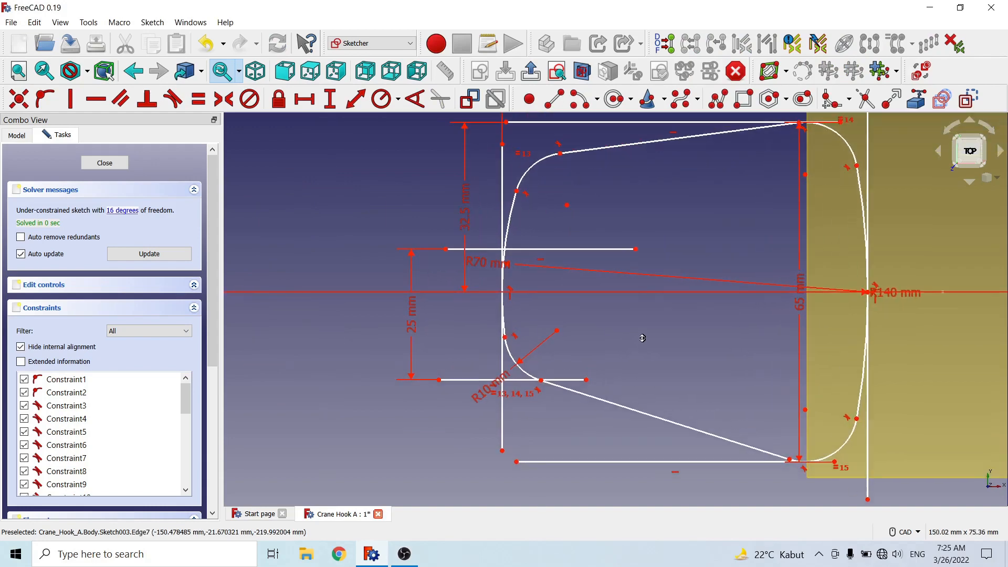
left_click(446, 250)
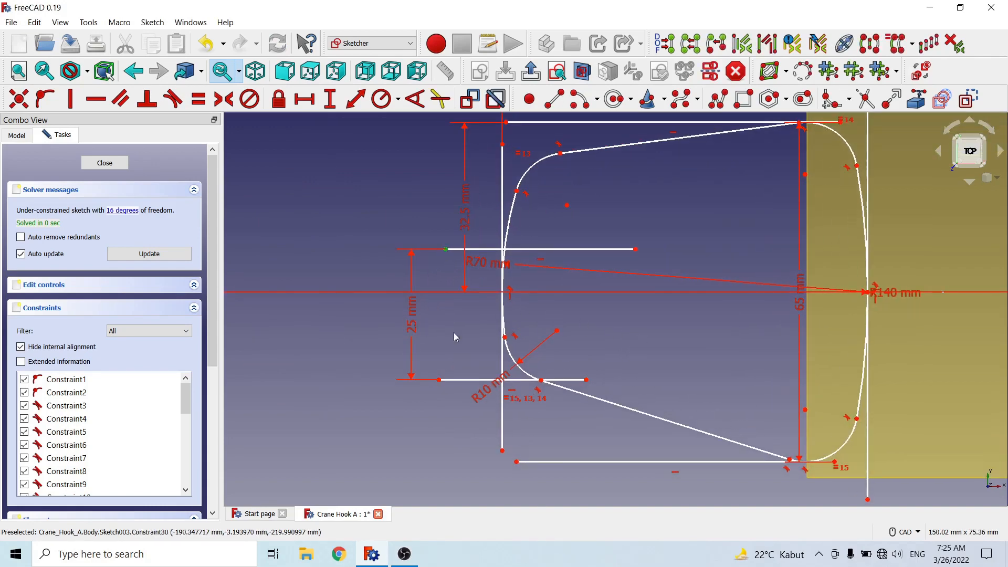
scroll(630, 340, "down", 5)
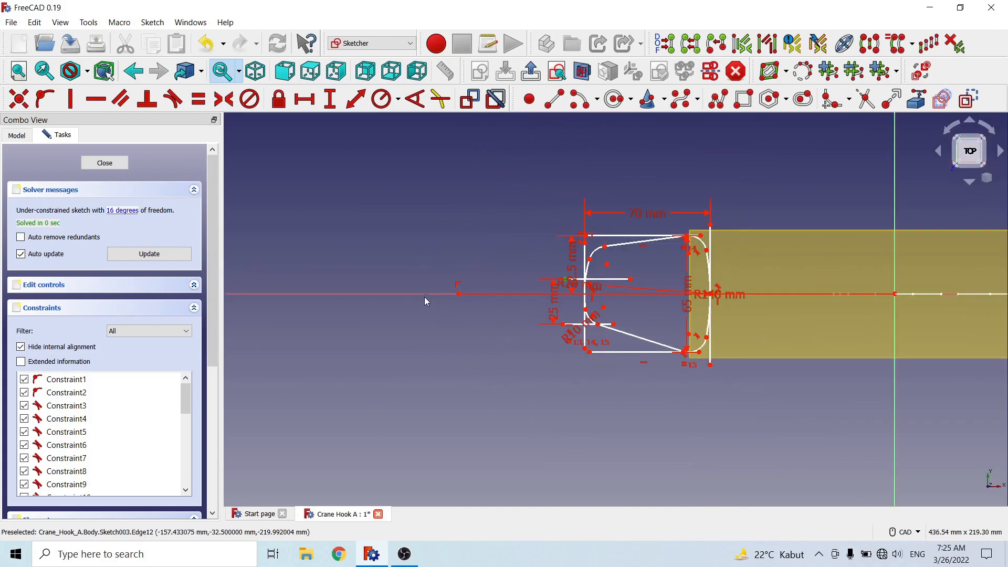
left_click(424, 294)
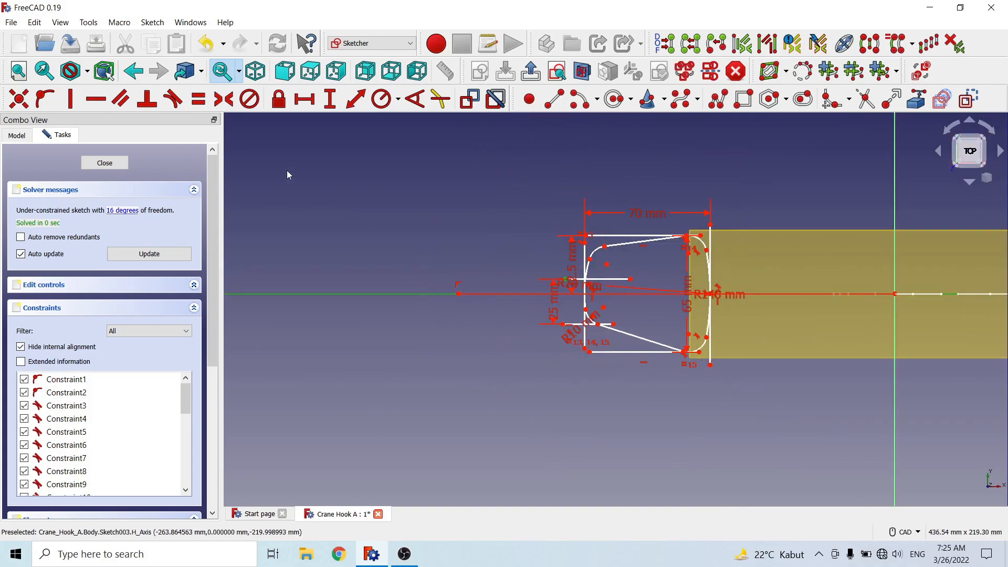
left_click(329, 99)
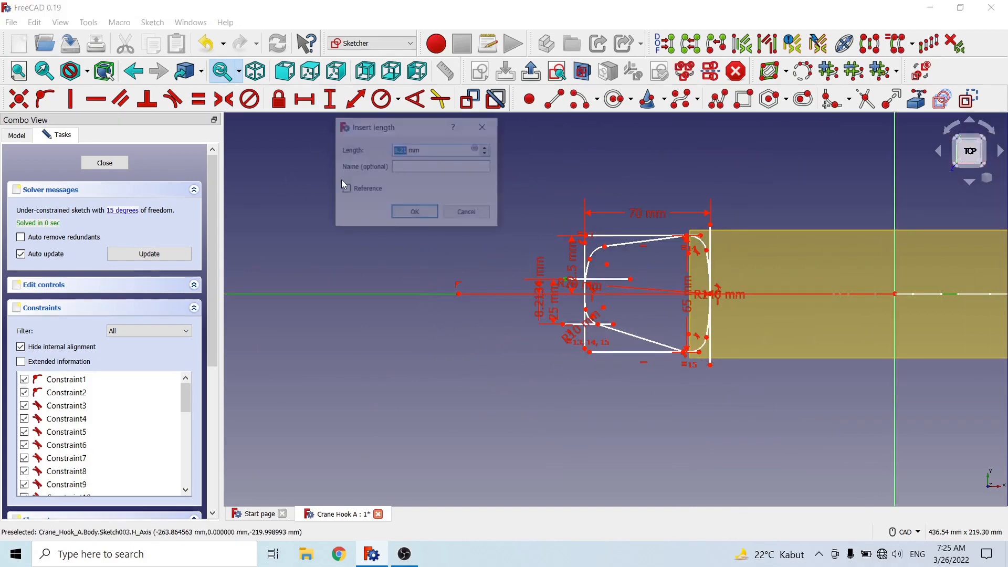
type("12")
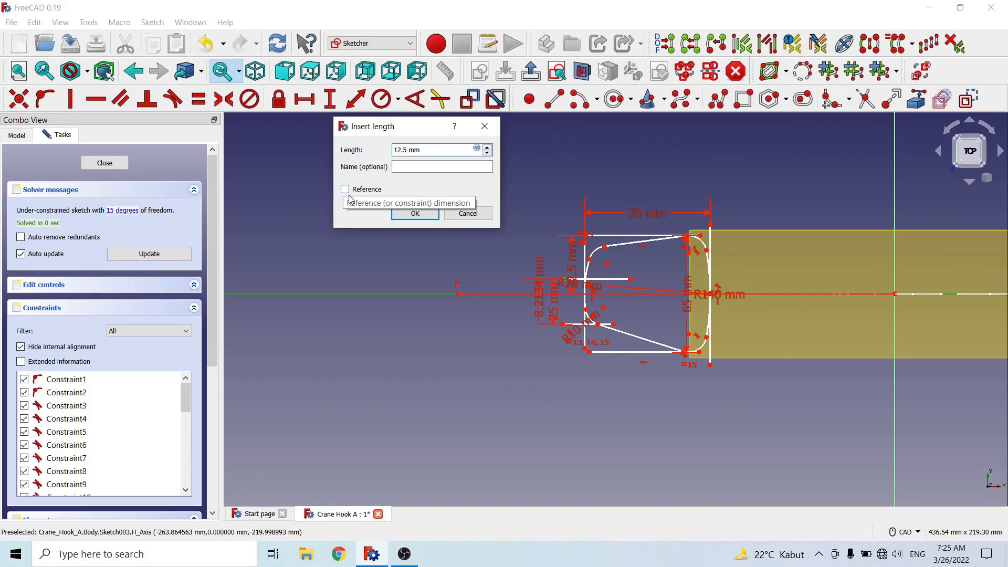
left_click(420, 213)
Step: Try to make the upper-left corner arc tangent to the upper short horizontal line, and undo the tangency
scroll(566, 230, "up", 5)
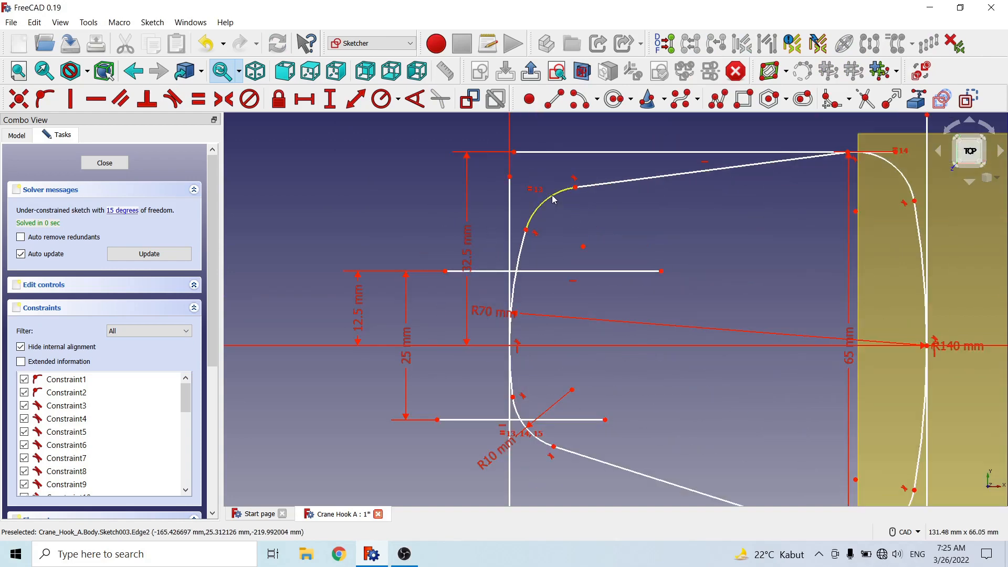
left_click(553, 201)
left_click(550, 272)
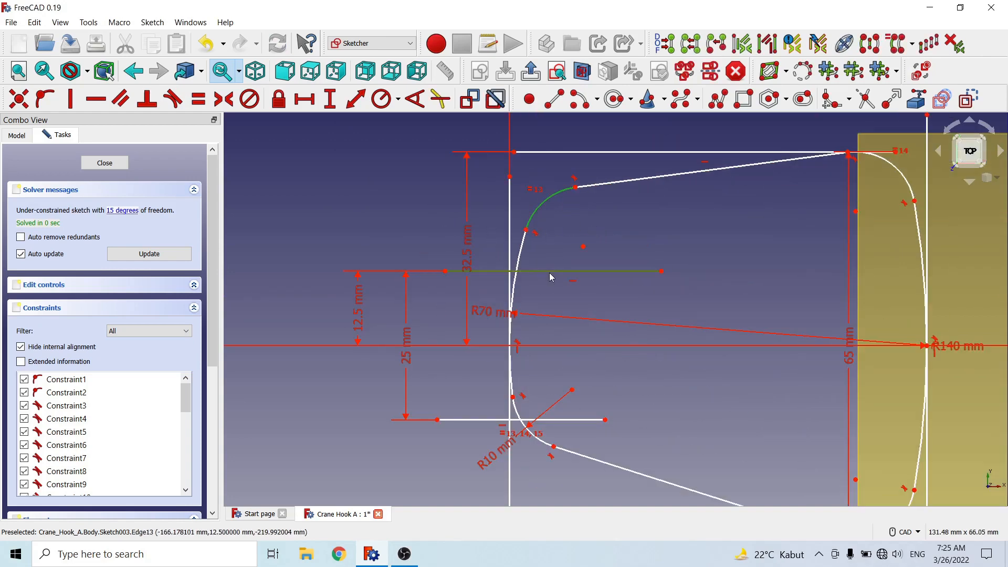
left_click(173, 100)
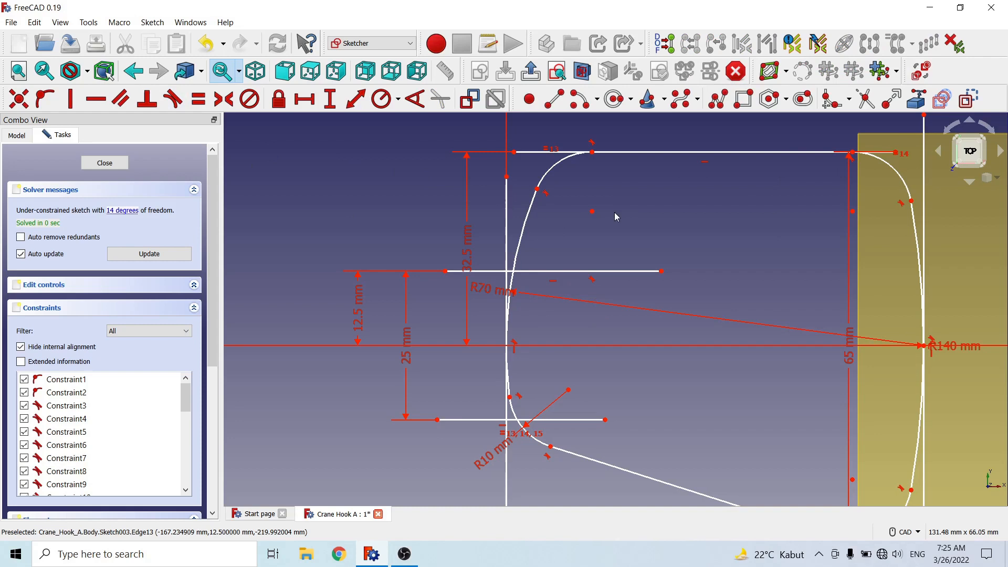
key("ctrl+z")
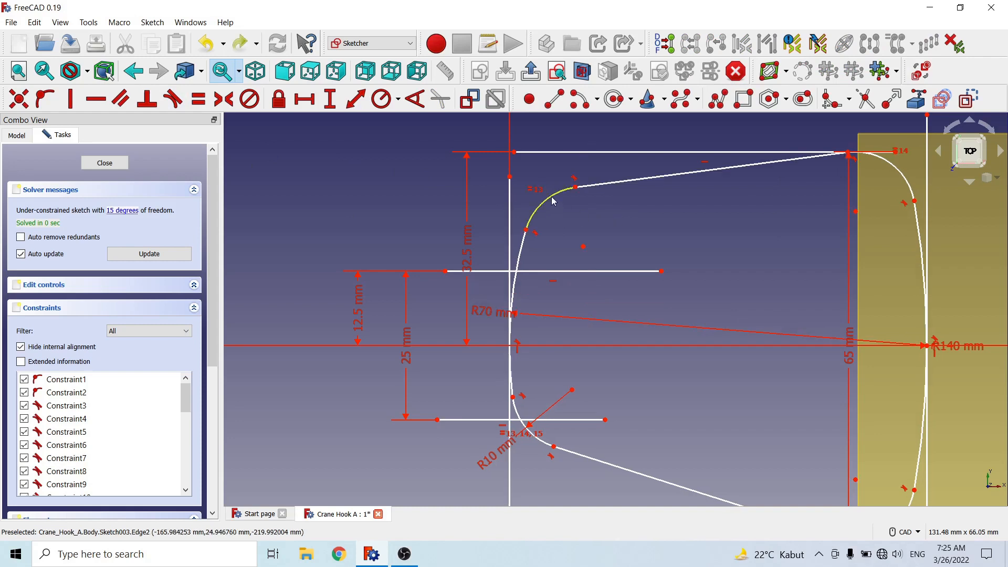
Step: Move the upper-left corner arc down toward the upper short line and try to shift the lower-left corner arc upward
left_click_drag(551, 198, 562, 239)
mouse_move(565, 267)
left_mouse_down()
mouse_move(547, 260)
mouse_move(576, 220)
mouse_move(577, 244)
left_mouse_up()
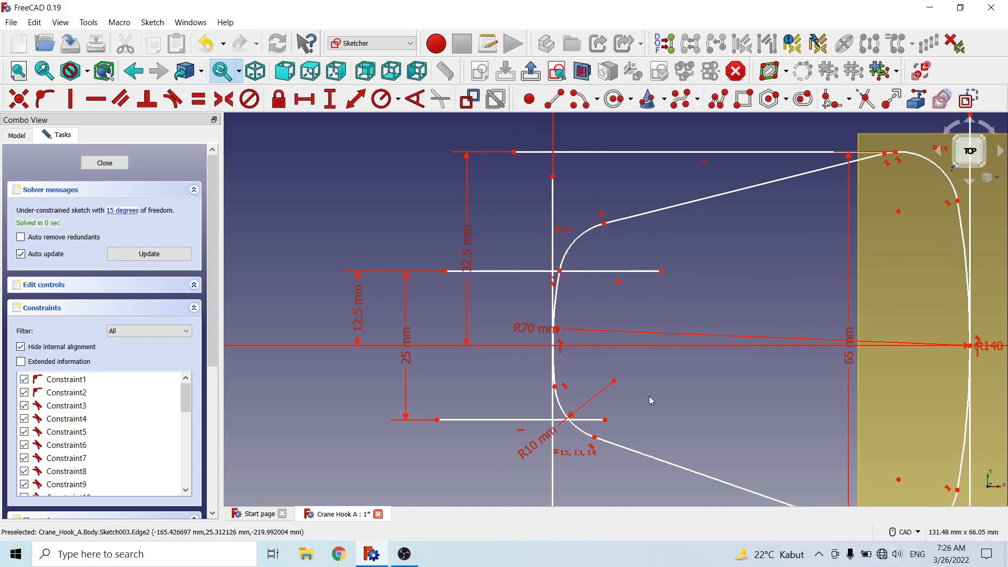
middle_click_drag(649, 397, 577, 330)
scroll(586, 331, "up", 1)
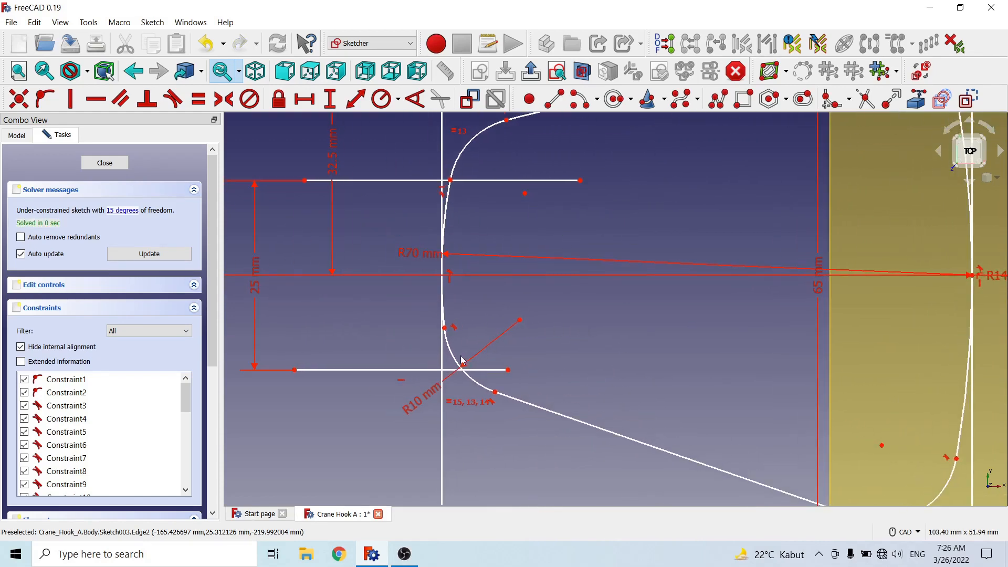
mouse_move(463, 360)
left_mouse_down()
mouse_move(475, 332)
mouse_move(466, 300)
left_mouse_up()
scroll(353, 296, "down", 2)
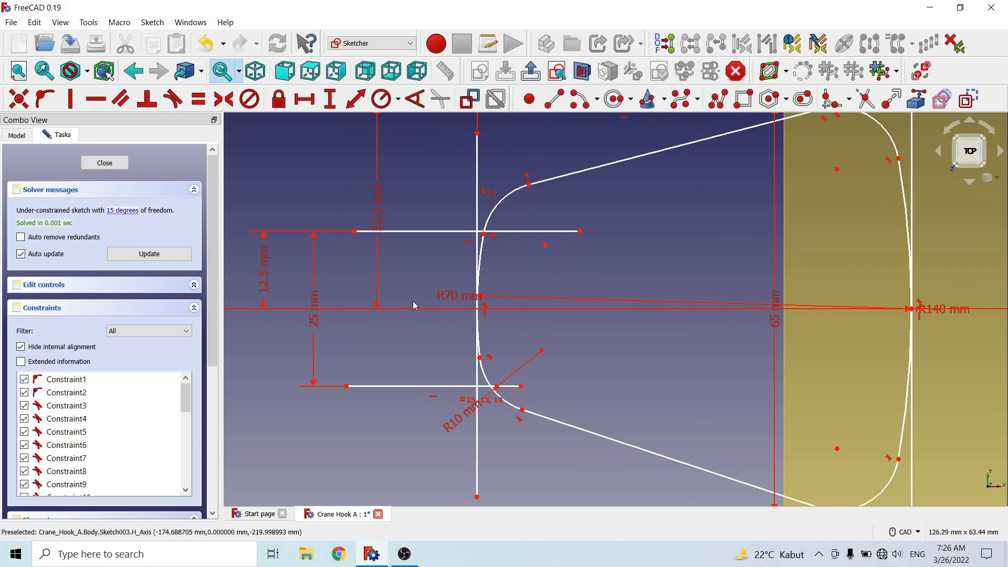
Step: Undo the arc moves, the 12.5 mm and 25 mm distances, and the drawing of both short horizontal lines
key("ctrl+z")
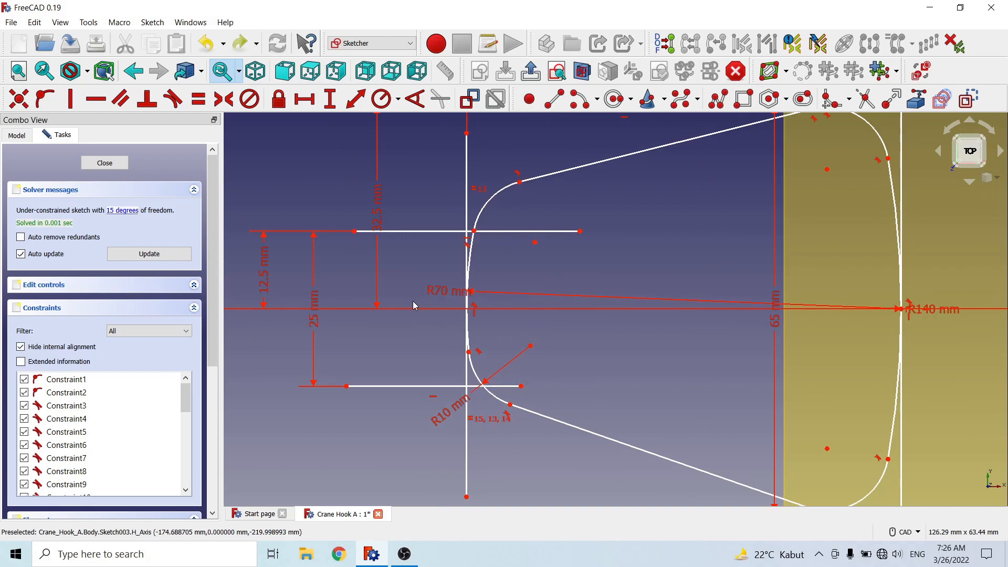
key("ctrl+z")
key("ctrl+z")
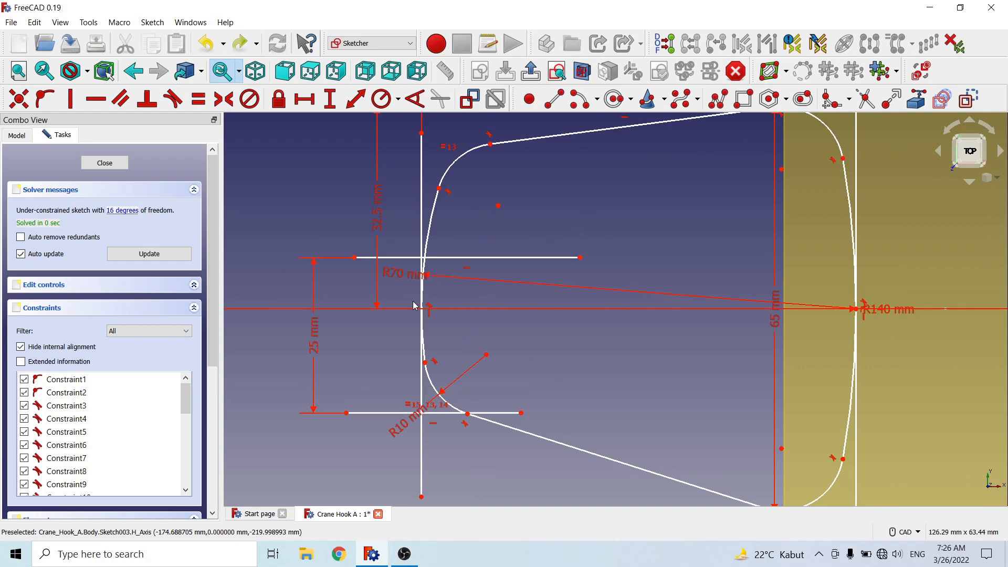
key("ctrl+z")
key("ctrl+z")
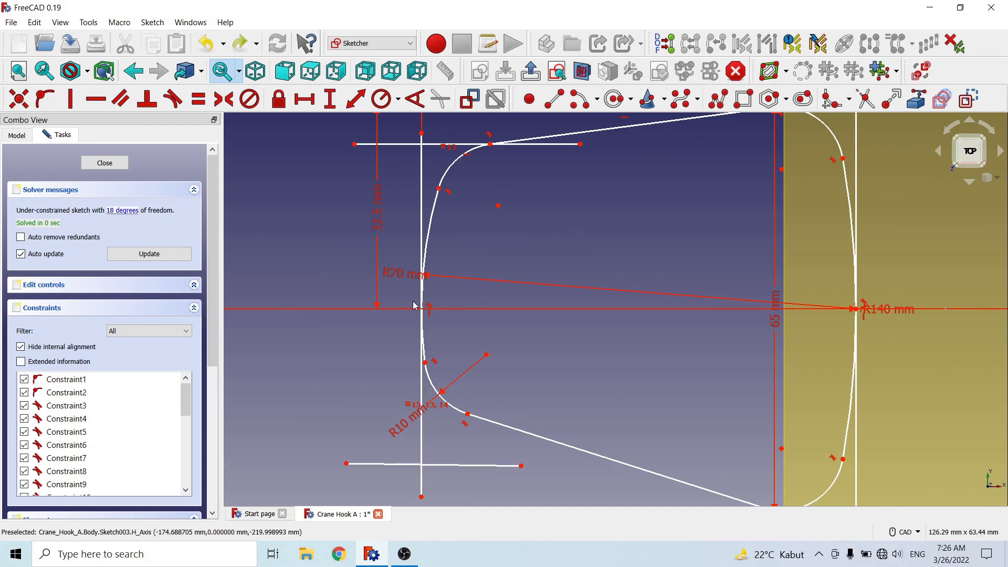
key("ctrl+z")
key("ctrl+z")
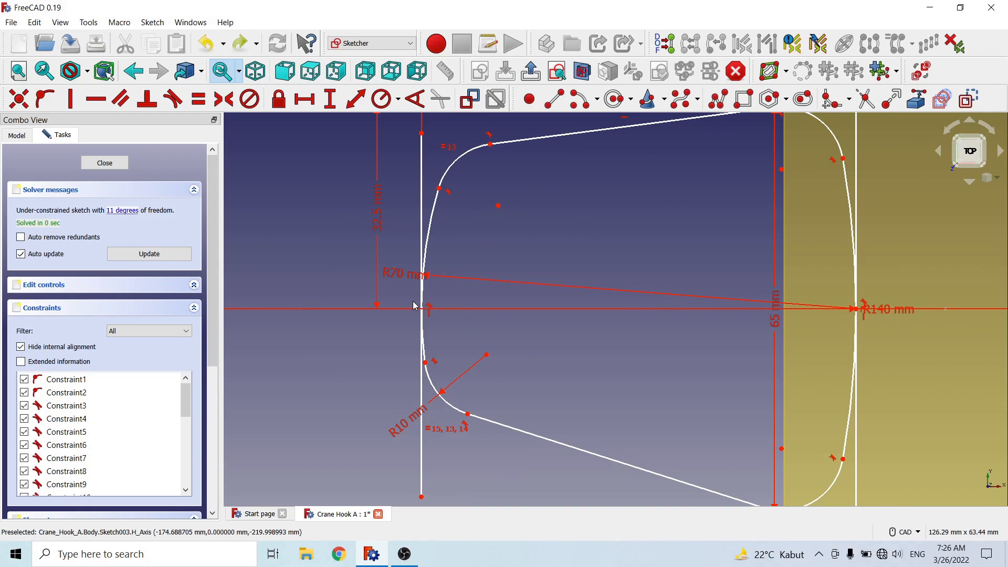
Step: Constrain the vertical distance between the points where the two left corner arcs meet the slanted lines to 25 mm
scroll(590, 218, "down", 4)
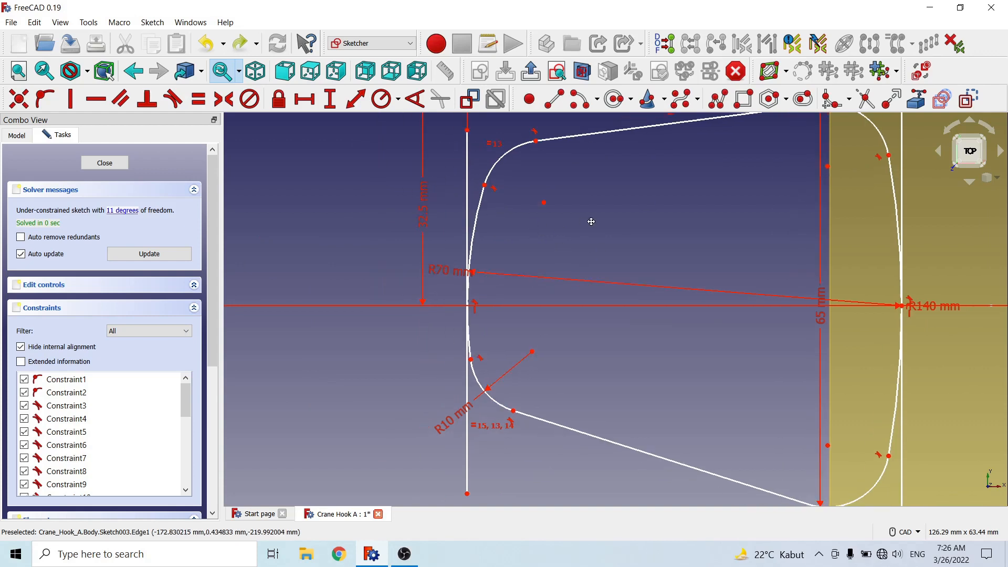
scroll(639, 244, "up", 3)
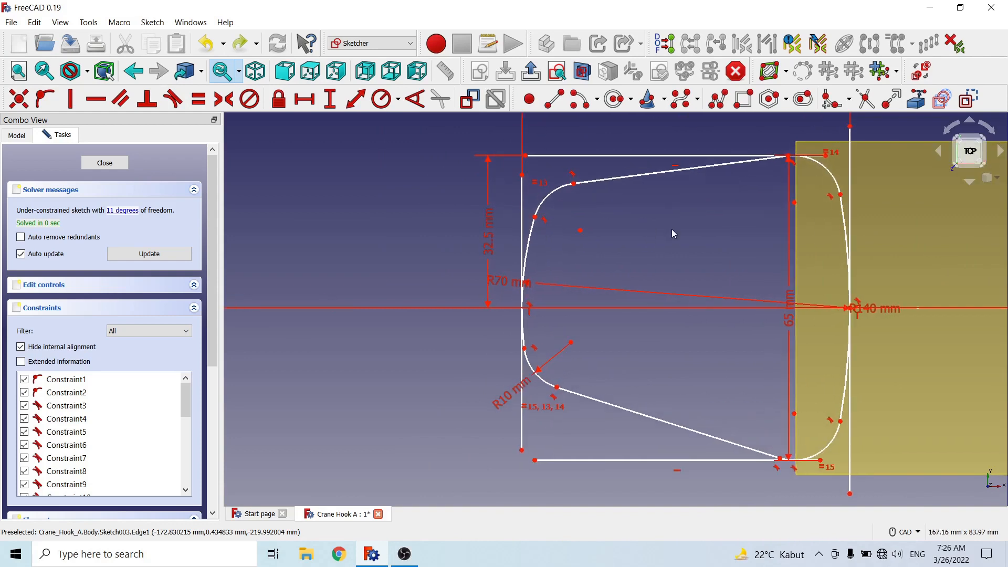
left_click(573, 183)
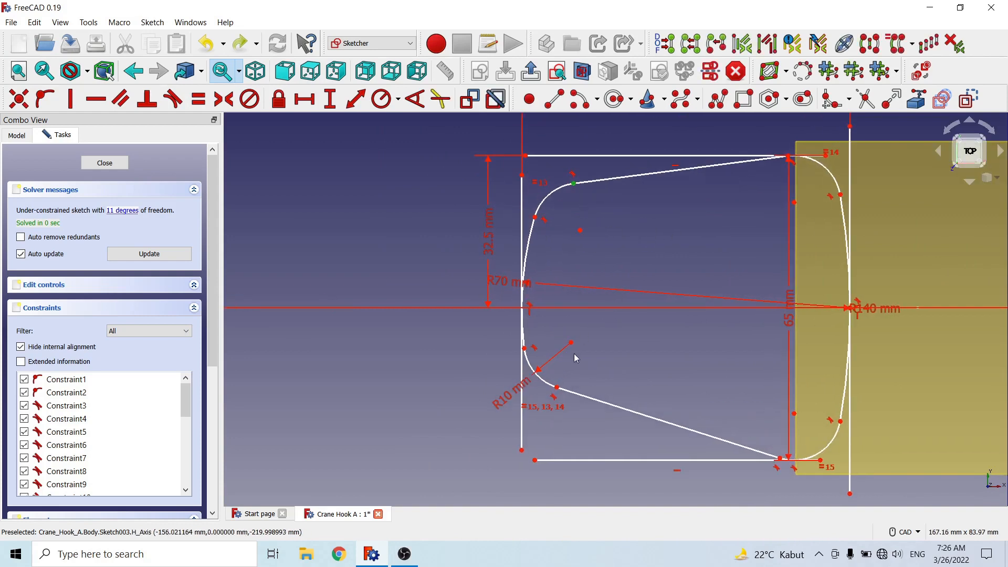
left_click(556, 388)
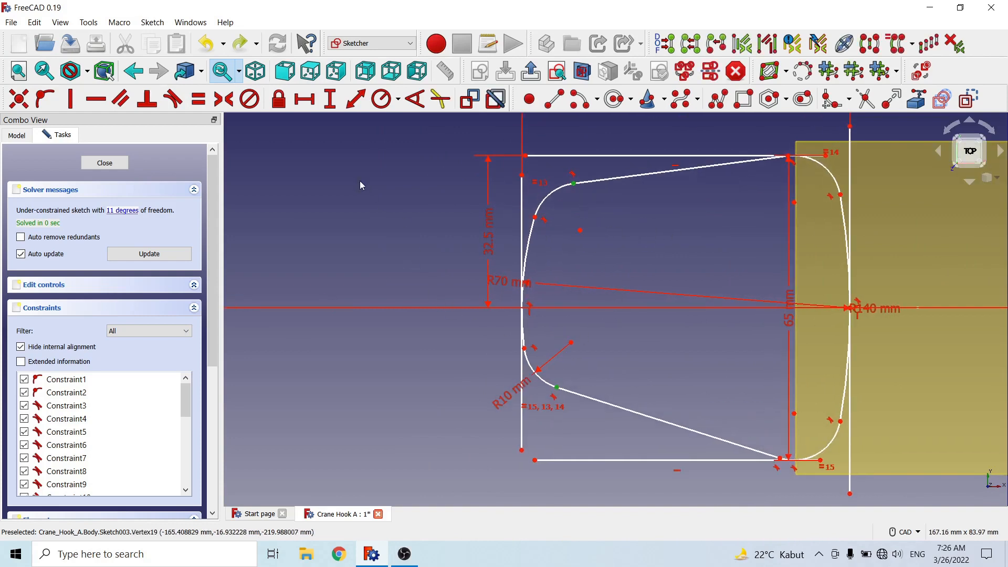
left_click(329, 99)
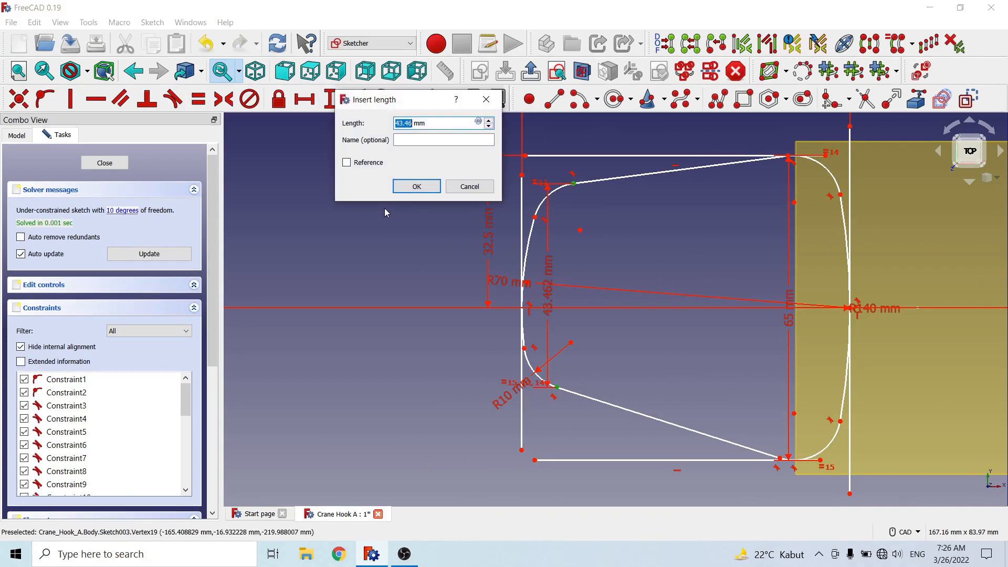
type("25")
left_click(416, 187)
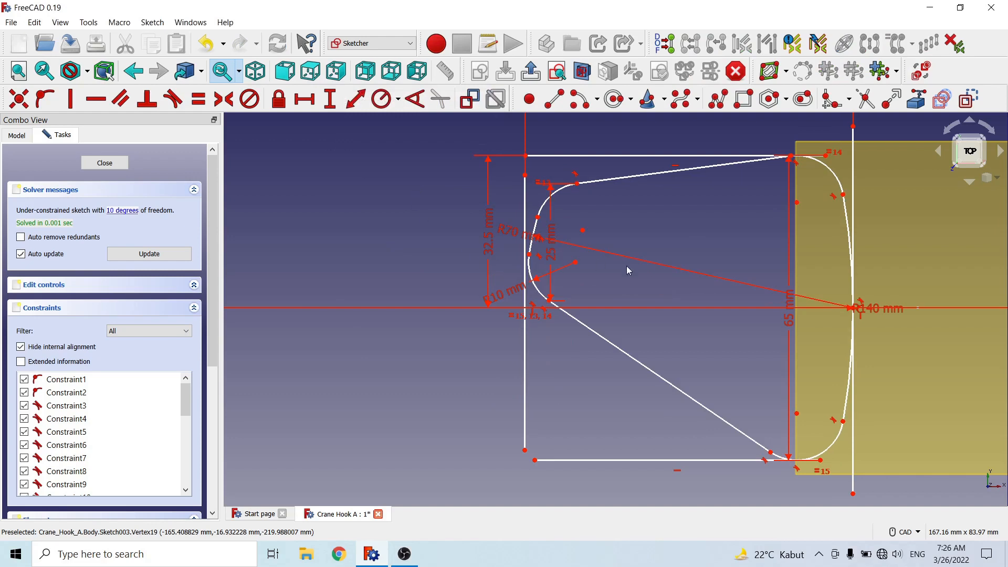
Step: Constrain the upper-left corner arc's junction with the upper slanted line to a vertical distance of 12.5 mm from the horizontal axis
left_click(576, 184)
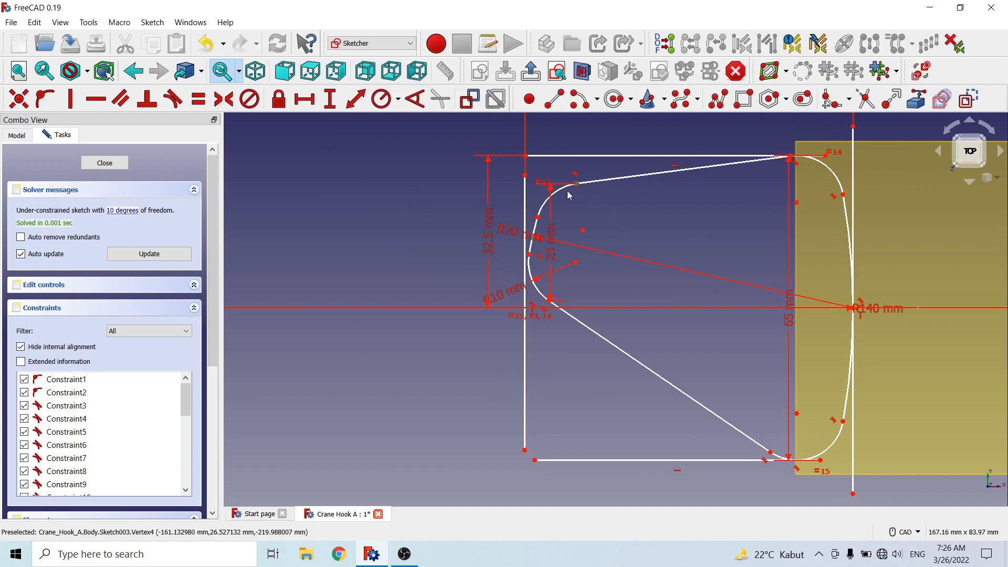
scroll(380, 230, "down", 2)
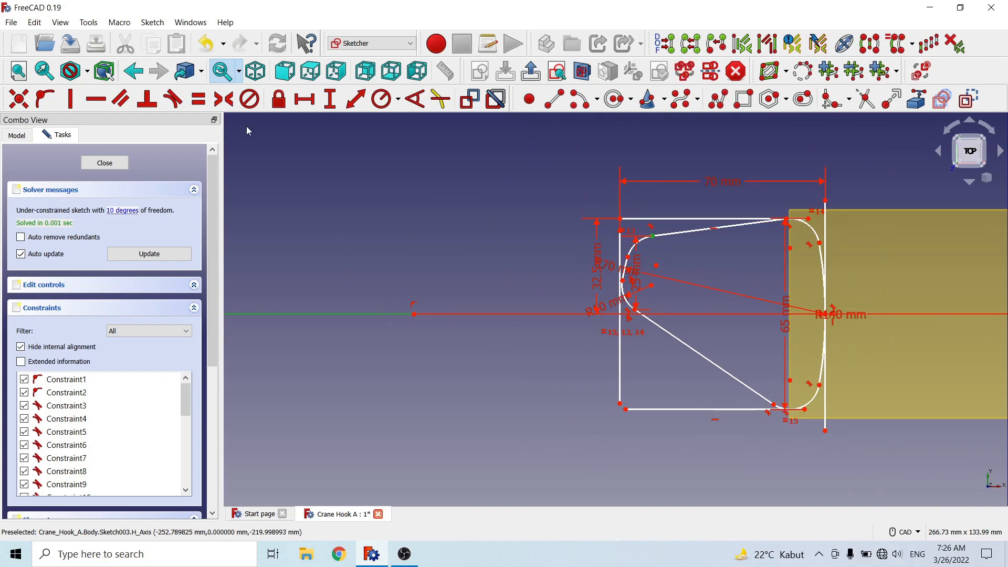
left_click(329, 99)
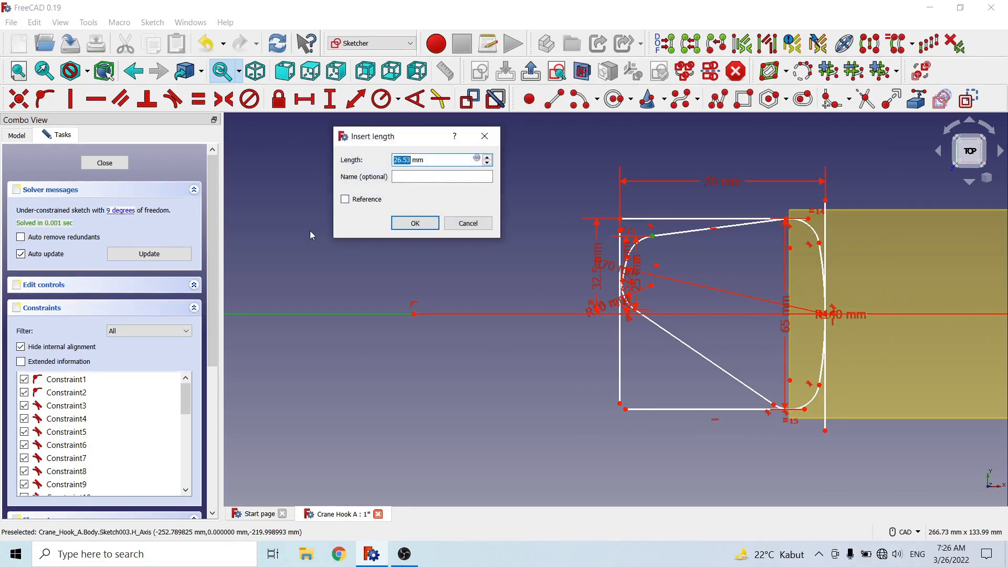
type("12.5")
left_click(418, 223)
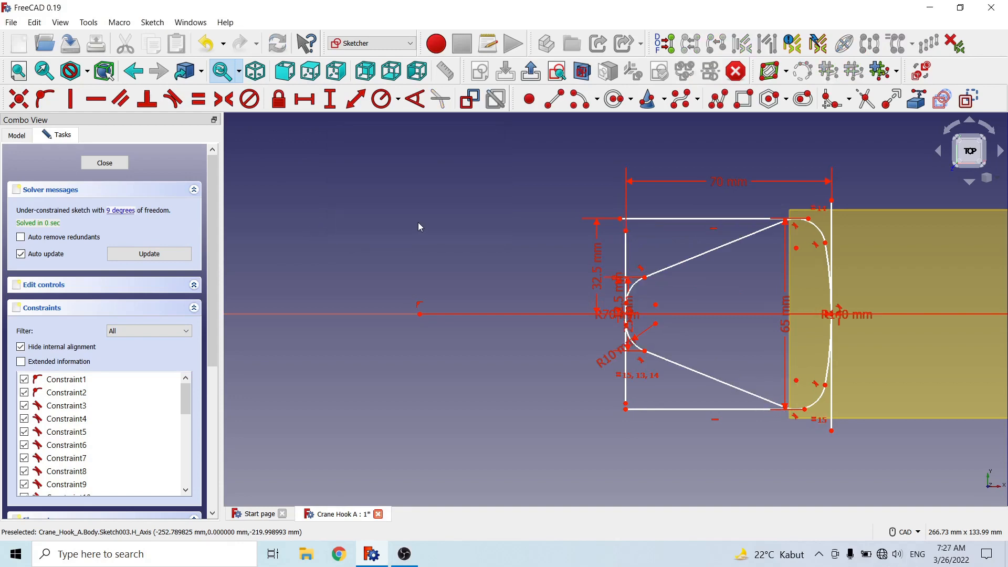
Step: Examine which sketch elements are still under-constrained by highlighting the remaining degrees of freedom, and clear the selection
scroll(741, 286, "up", 3)
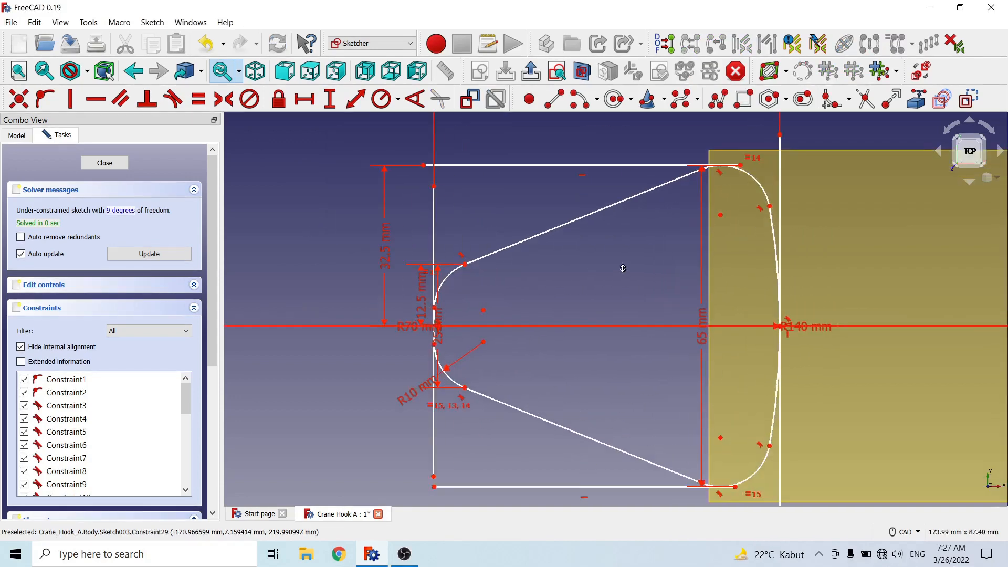
scroll(623, 268, "down", 2)
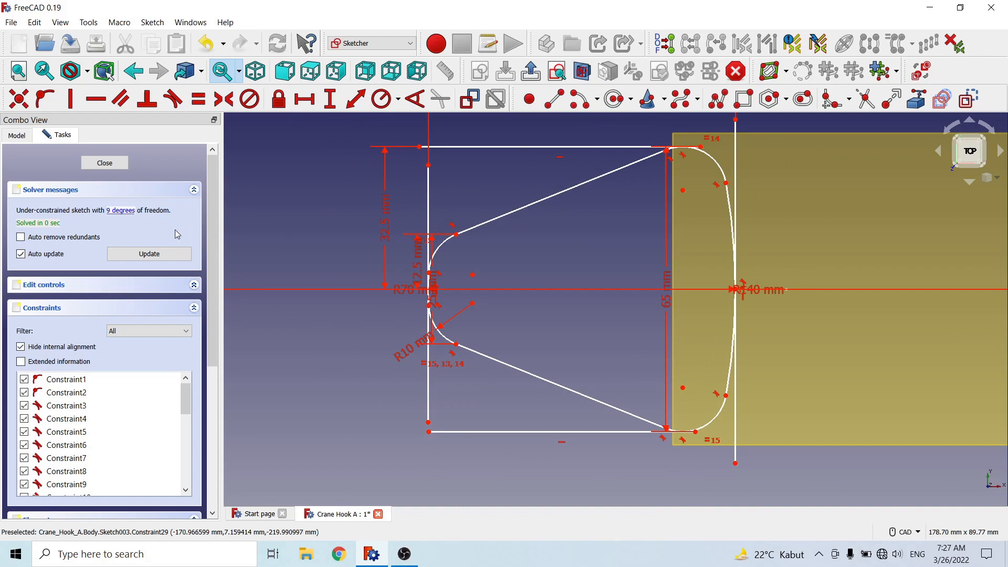
left_click(125, 214)
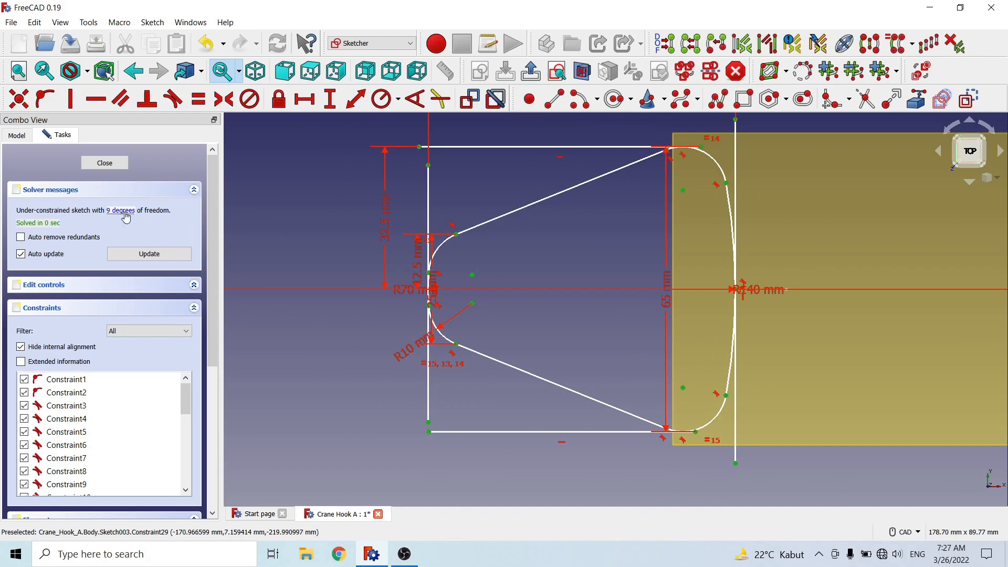
left_click(542, 270)
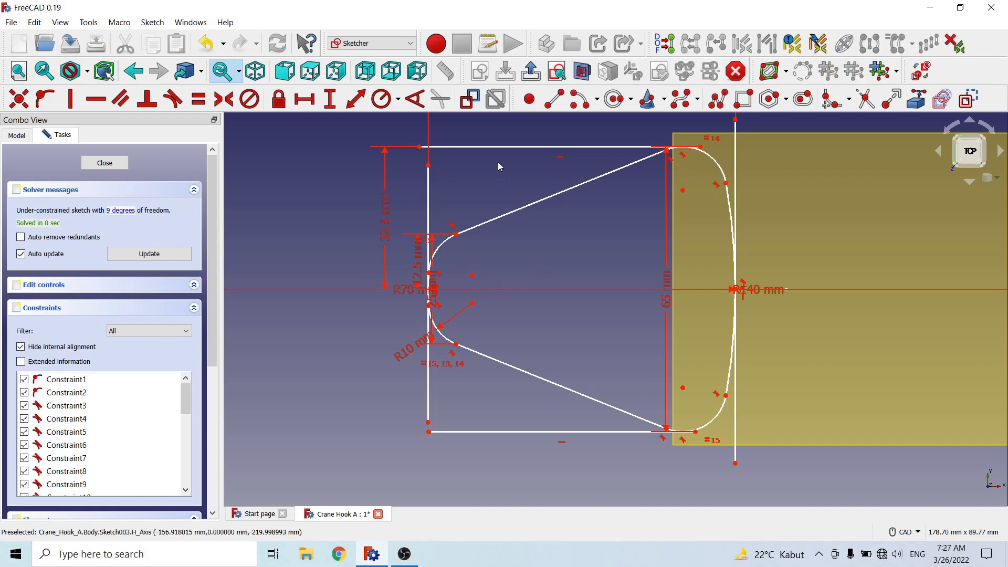
Step: Convert the two horizontal and two vertical straight guide lines around the hook profile to construction geometry
left_click(498, 147)
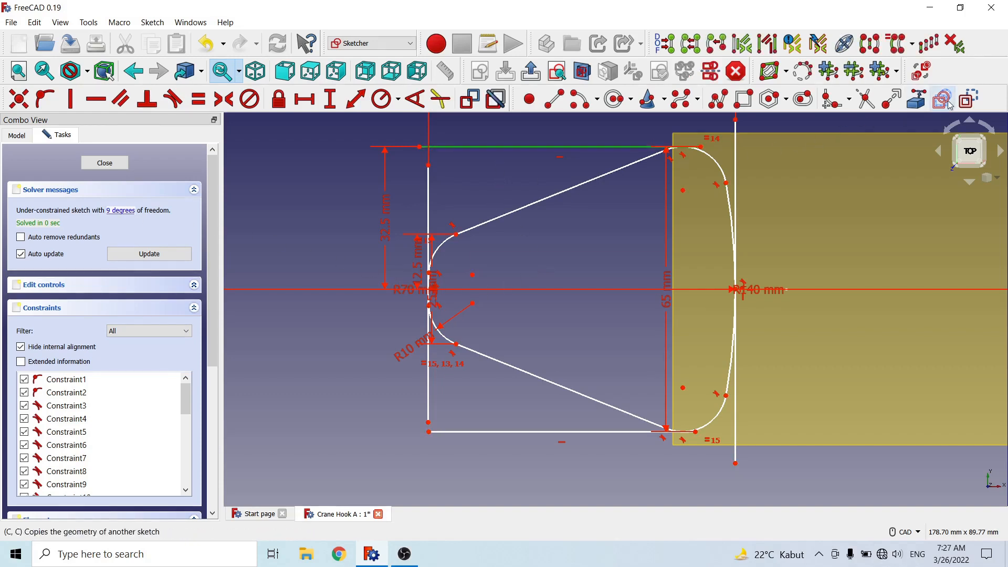
left_click(978, 104)
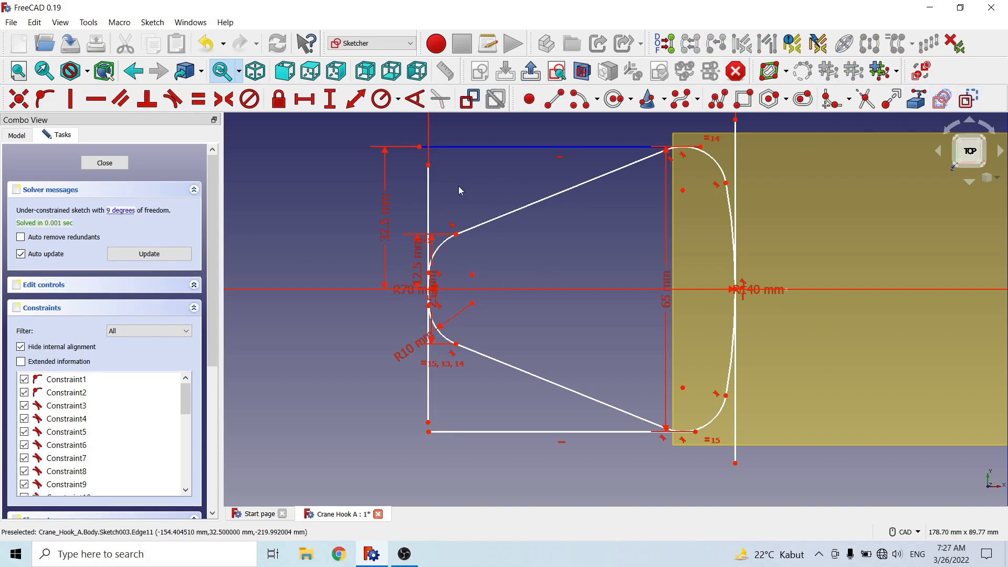
left_click(430, 184)
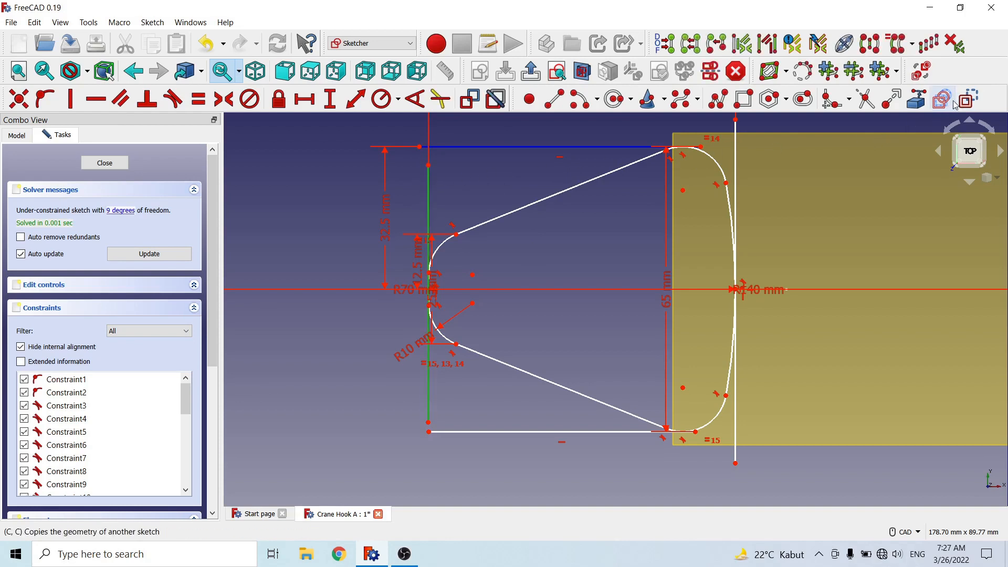
left_click(968, 98)
left_click(736, 146)
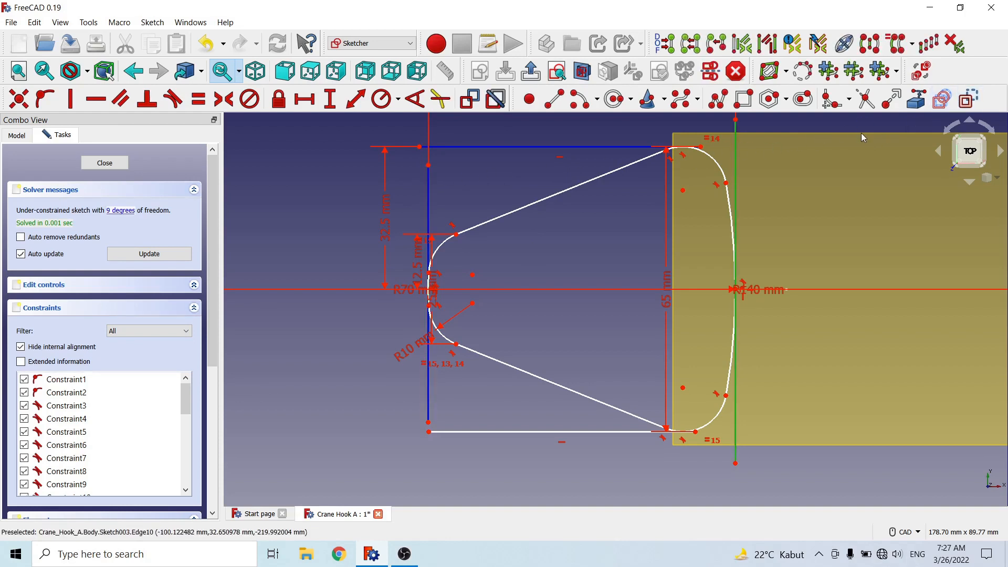
left_click(968, 99)
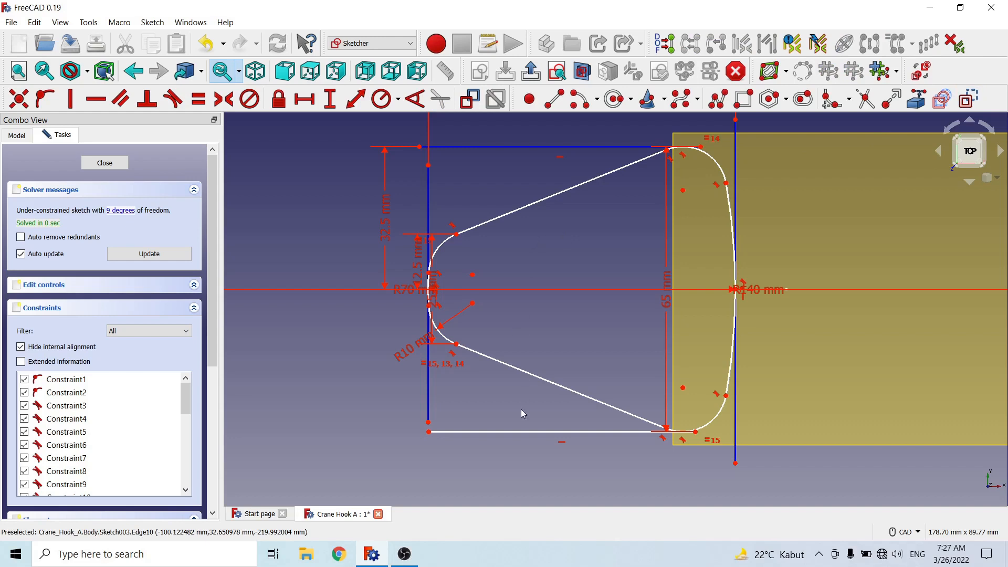
left_click(486, 432)
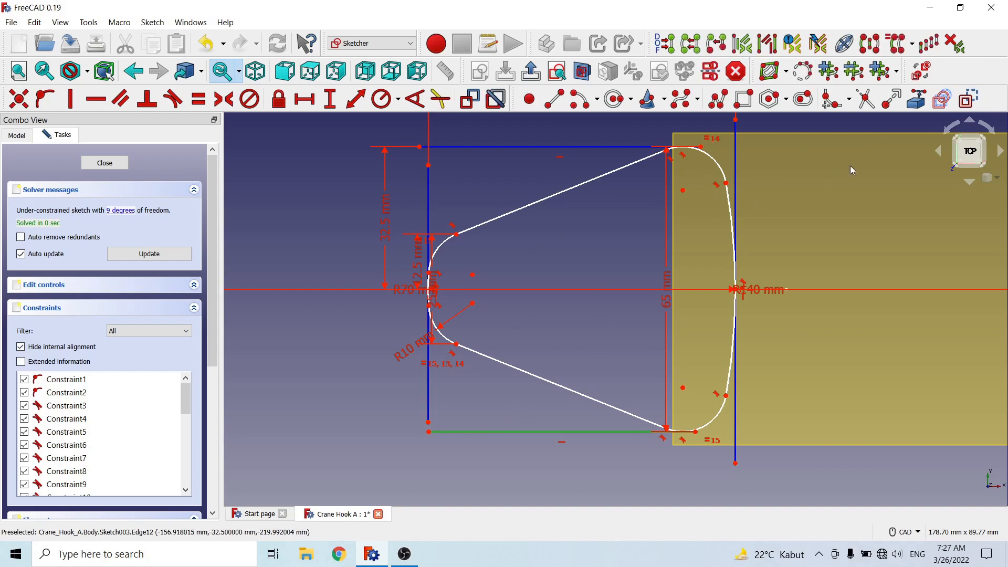
left_click(969, 98)
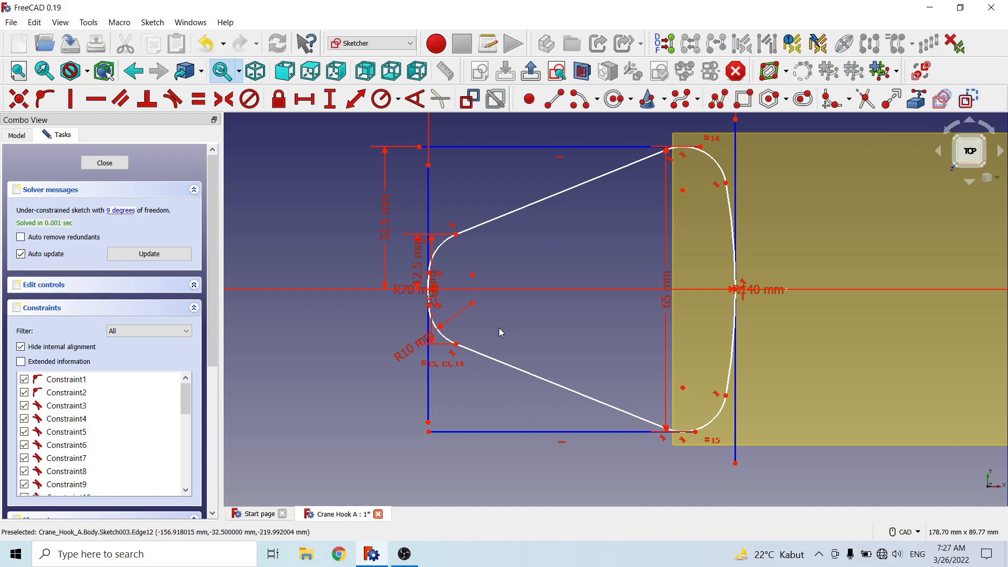
middle_click_drag(498, 328, 622, 313)
scroll(647, 264, "up", 7)
middle_click_drag(513, 238, 628, 354)
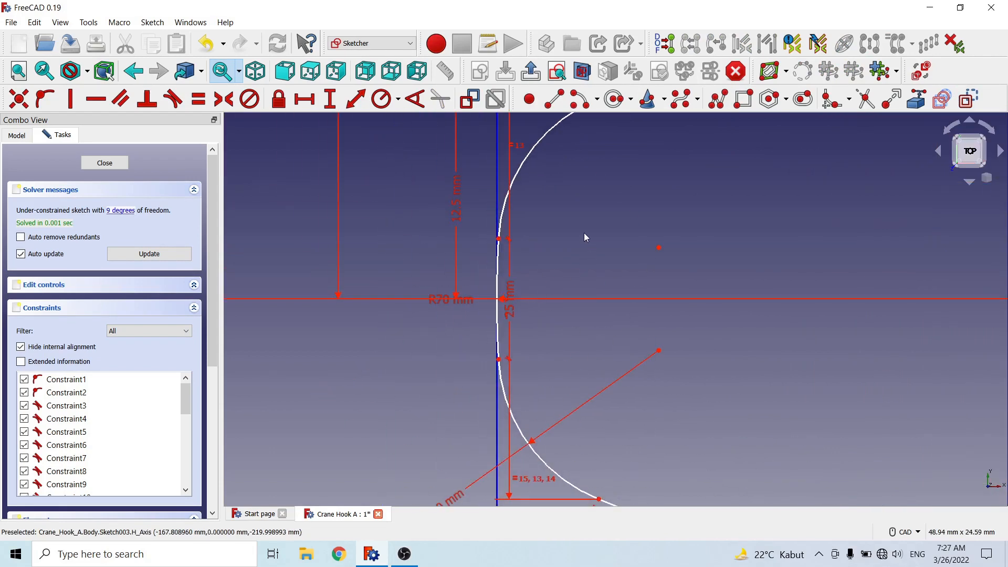
scroll(576, 225, "down", 5)
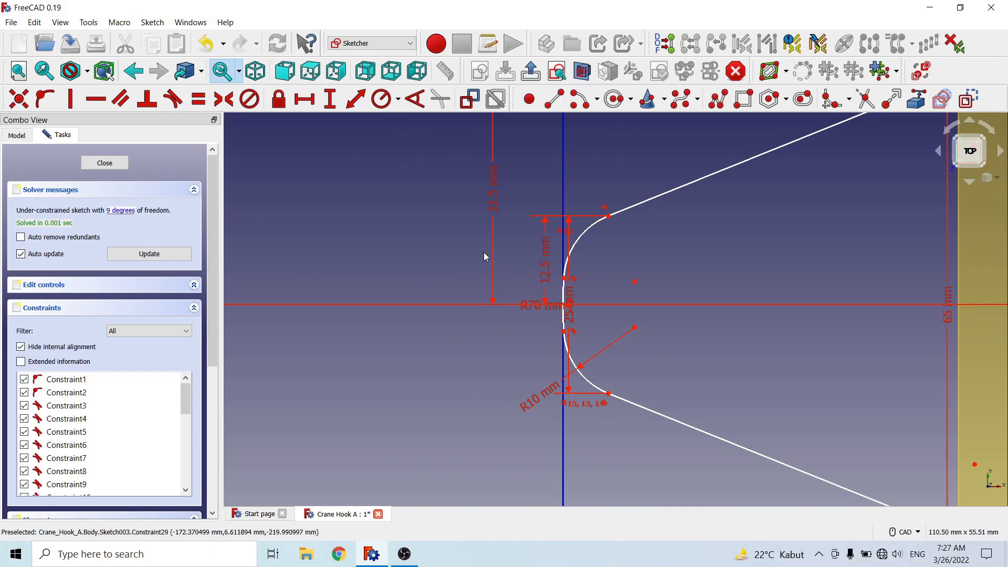
scroll(531, 257, "down", 3)
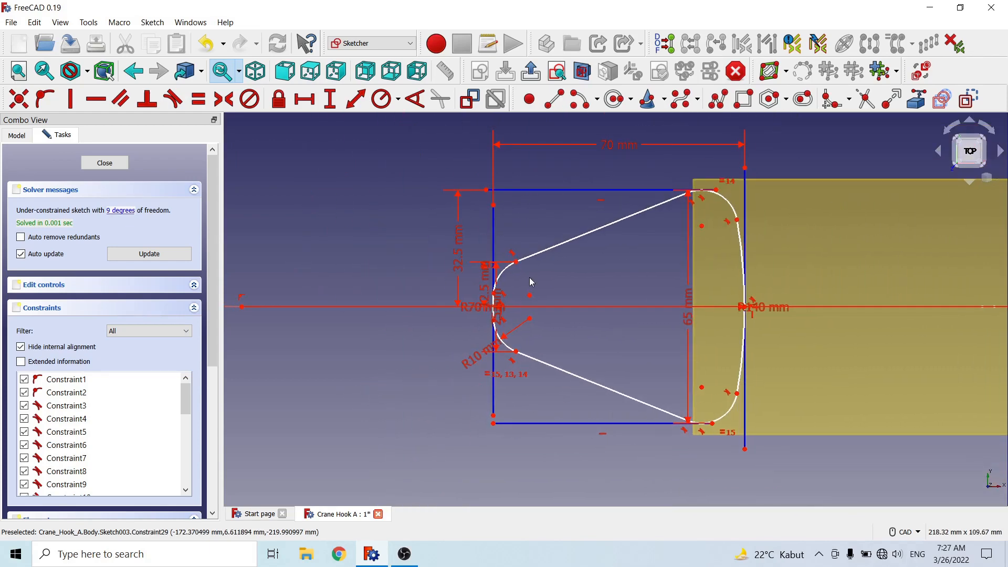
middle_click_drag(670, 266, 513, 279)
scroll(515, 297, "down", 3)
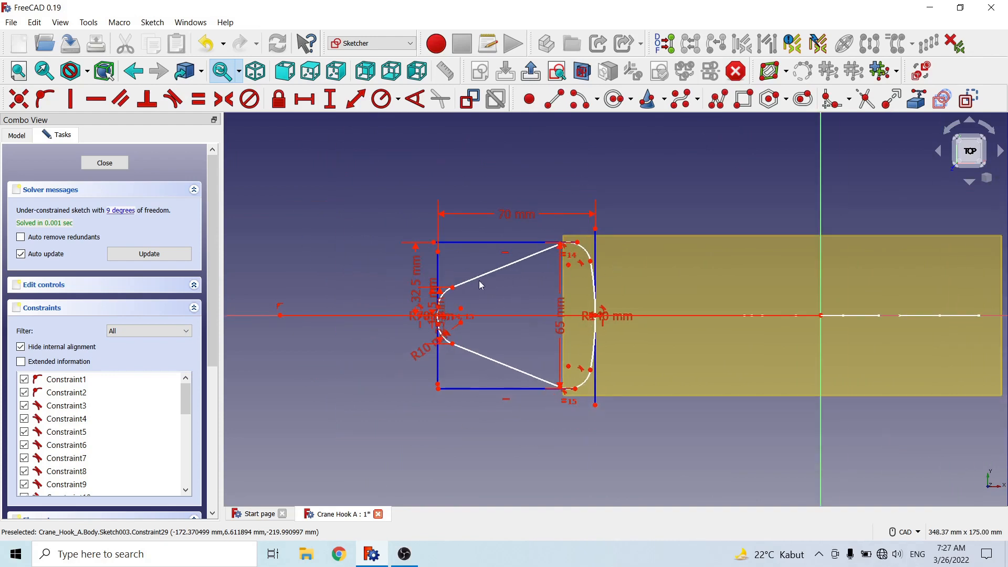
left_click(438, 253)
mouse_move(700, 173)
middle_mouse_down()
mouse_move(672, 270)
mouse_move(648, 286)
middle_mouse_up()
scroll(647, 287, "down", 3)
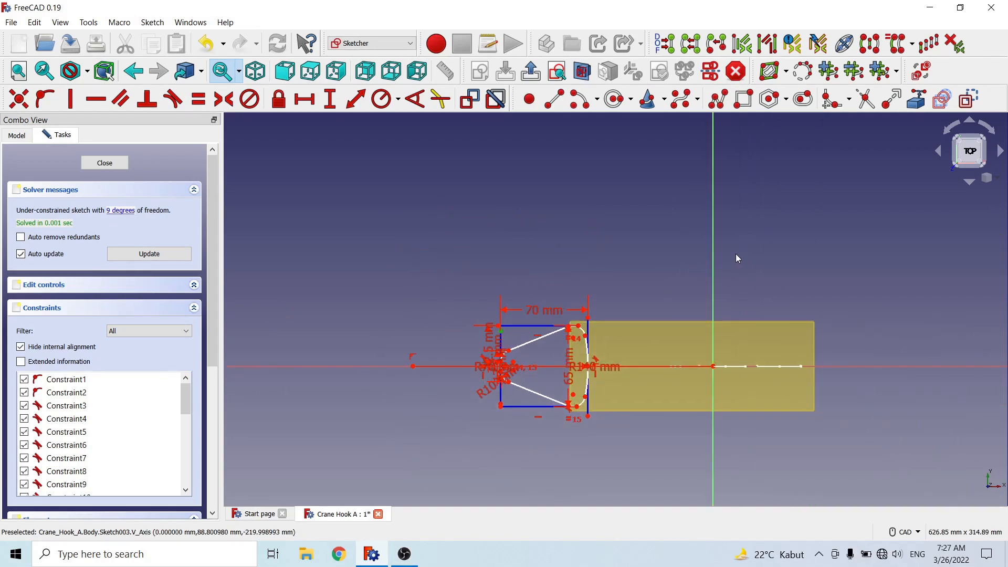
left_click(713, 252)
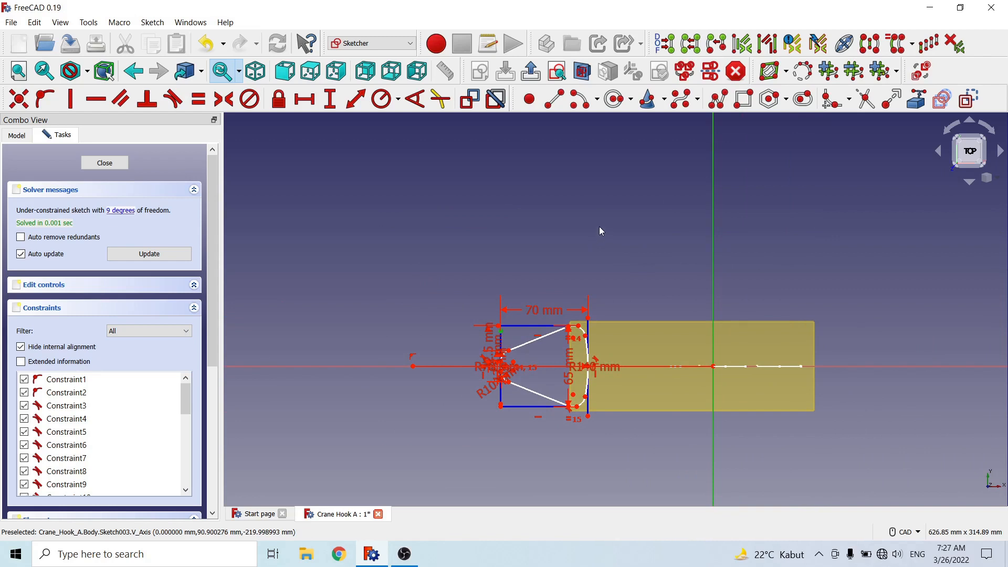
scroll(618, 283, "up", 3)
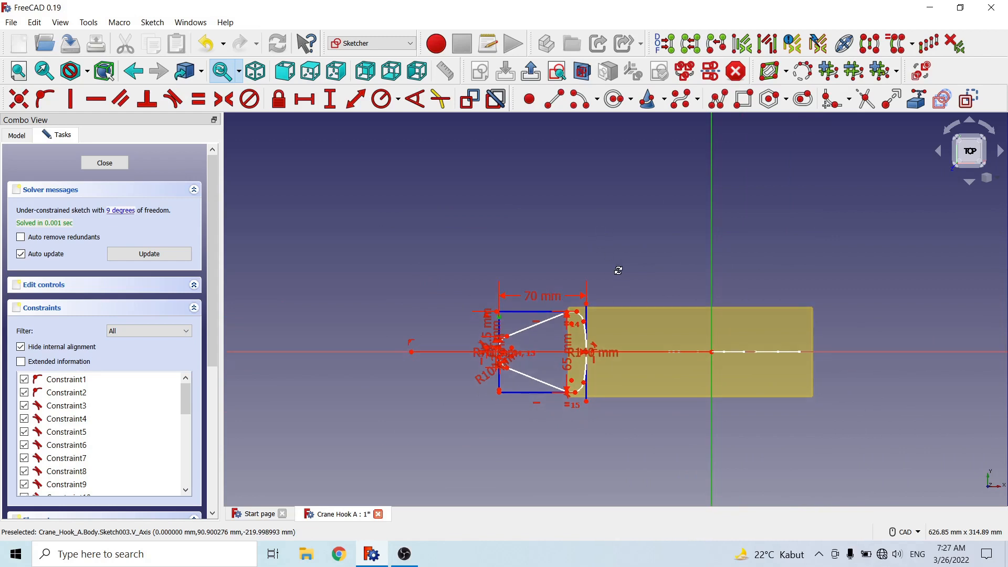
left_click(599, 240)
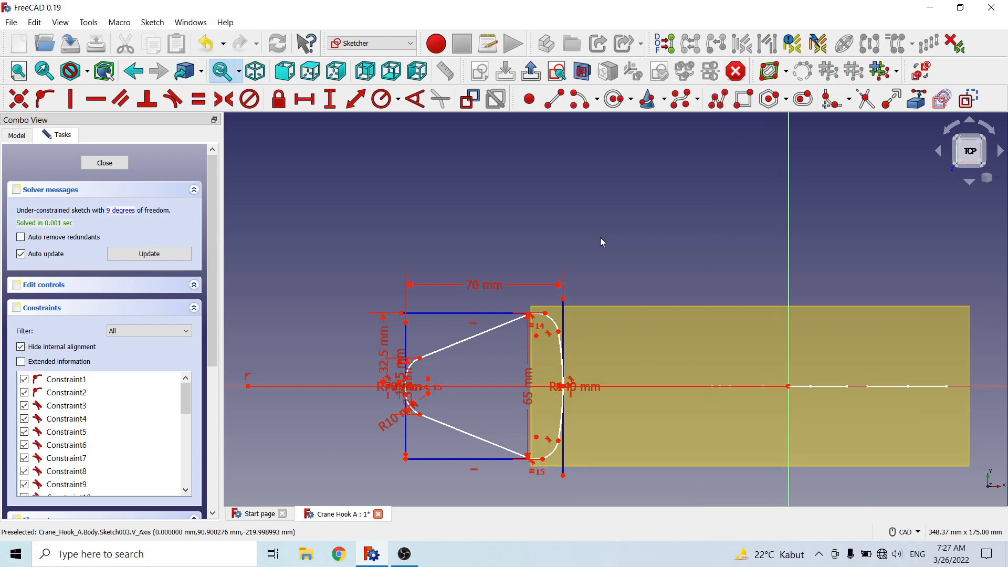
left_click(569, 300)
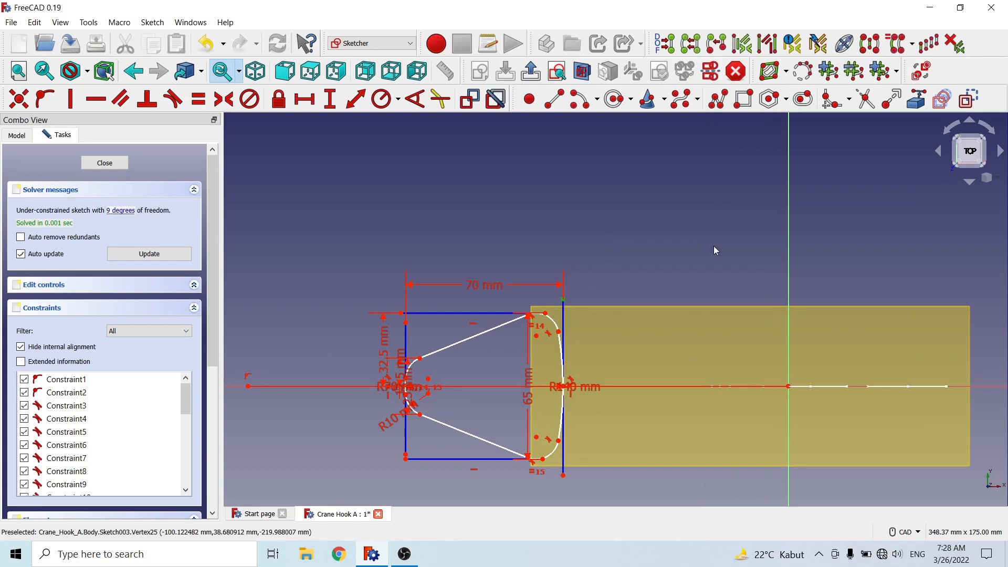
left_click(789, 251)
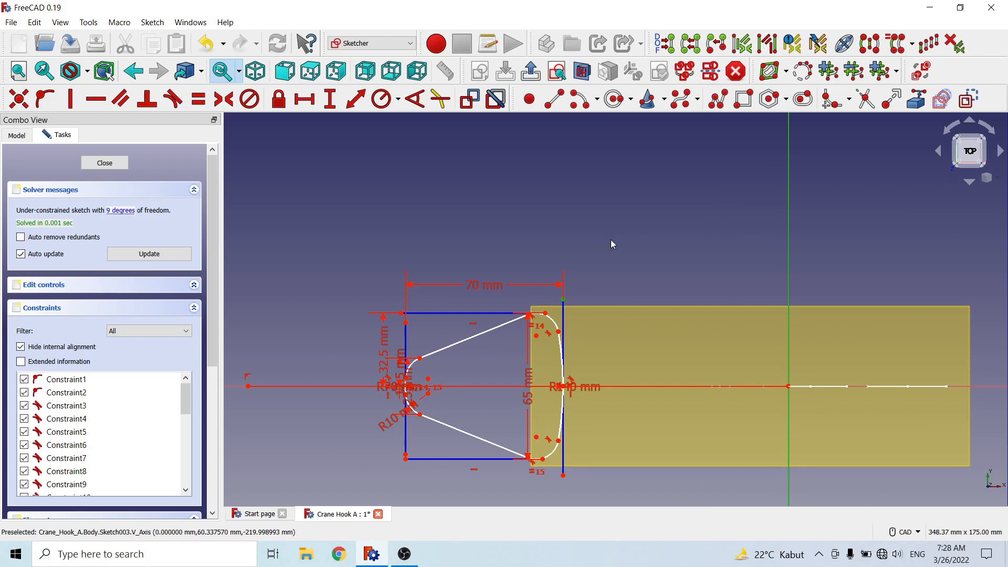
left_click(304, 100)
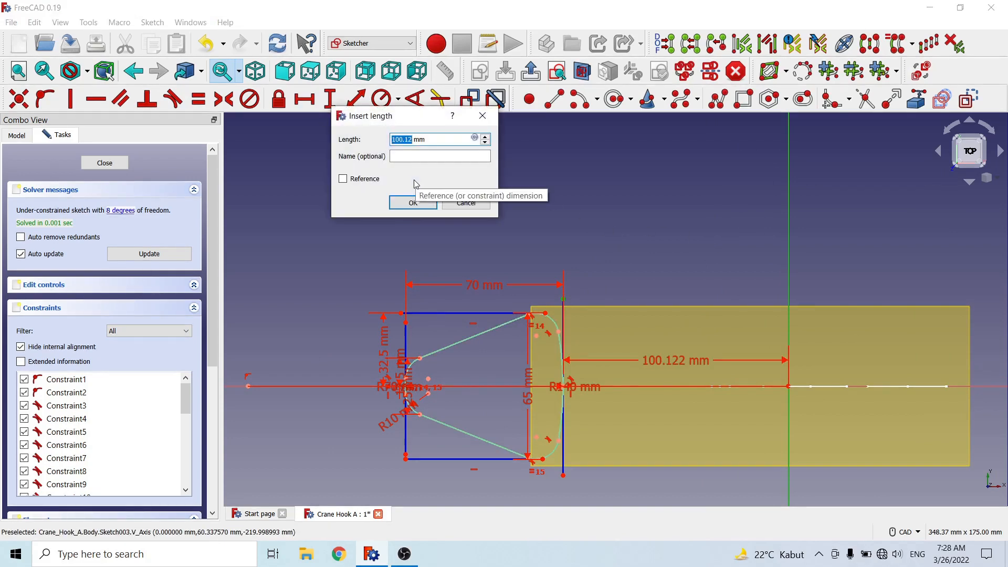
left_click_drag(425, 139, 386, 142)
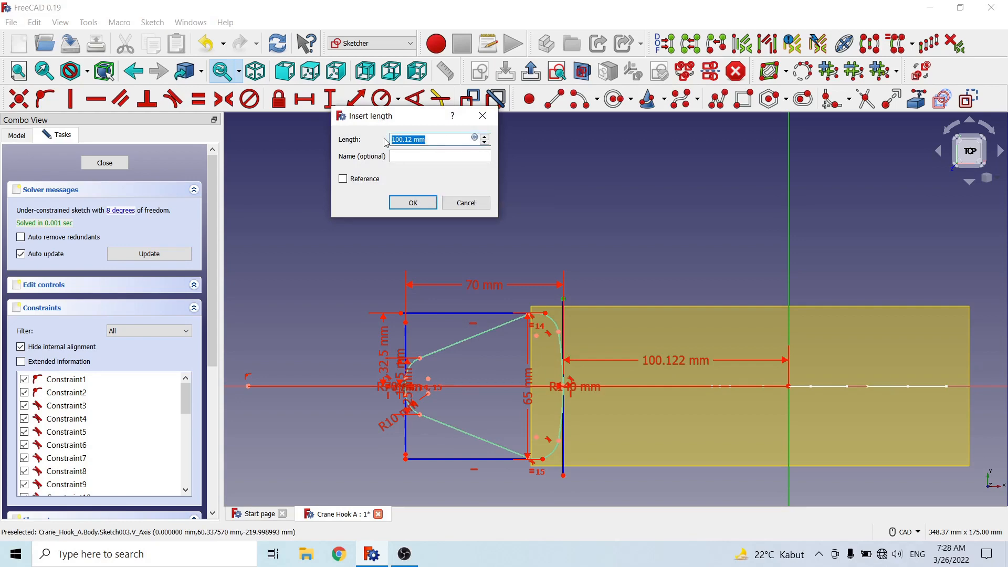
left_click(466, 203)
Step: Constrain the right vertical construction line's upper endpoint to a horizontal distance of 35 mm from the vertical axis
scroll(625, 270, "up", 2)
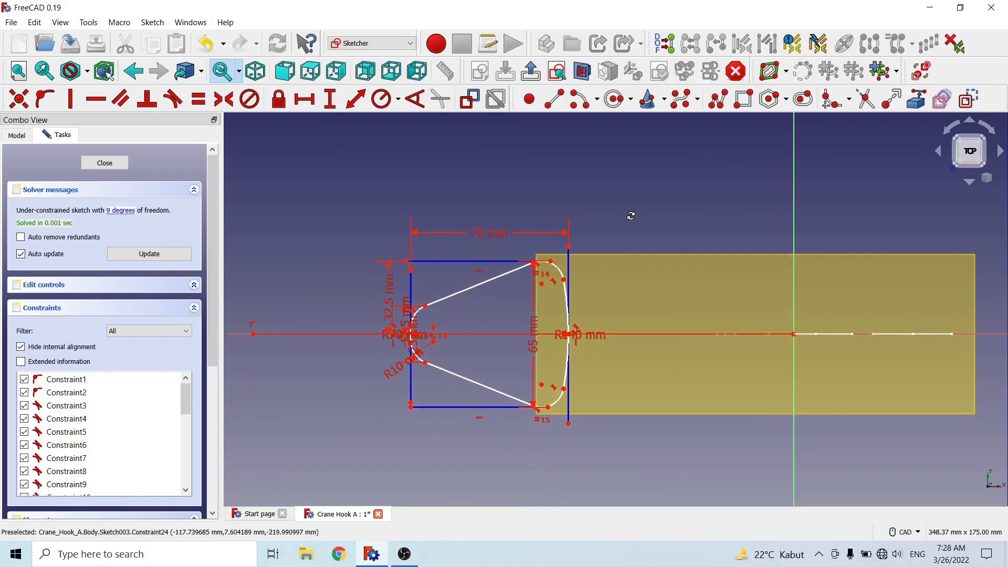
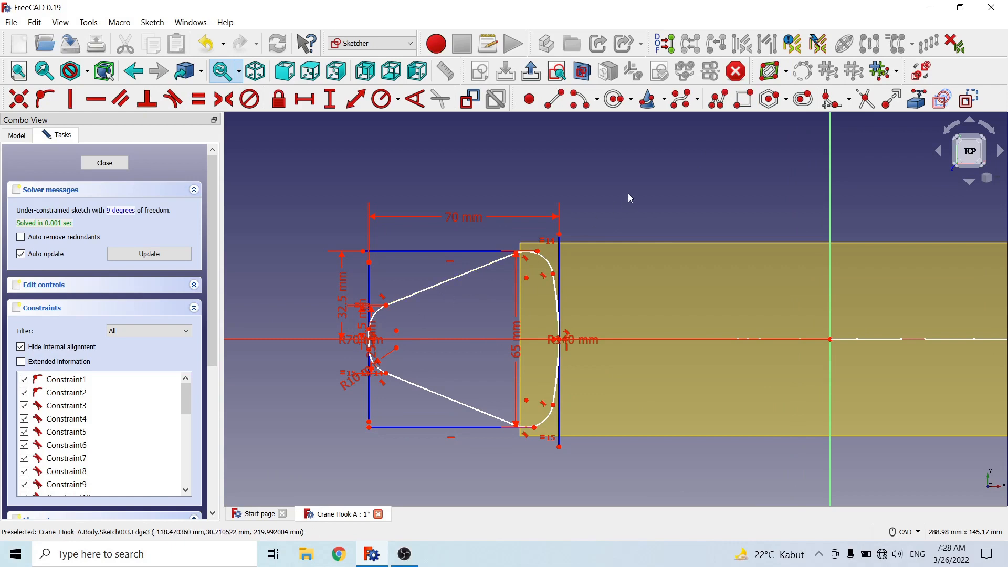
left_click(560, 234)
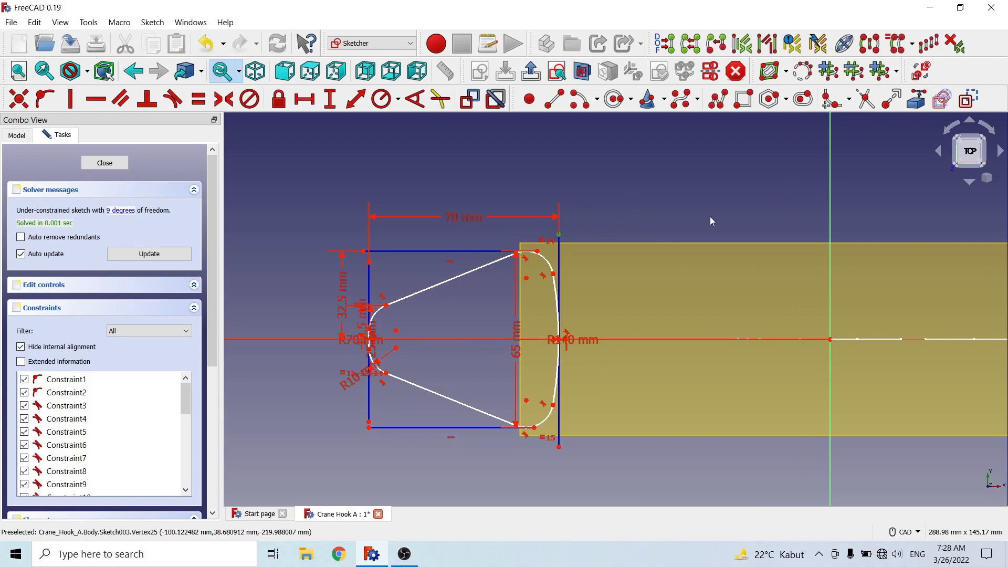
left_click(829, 187)
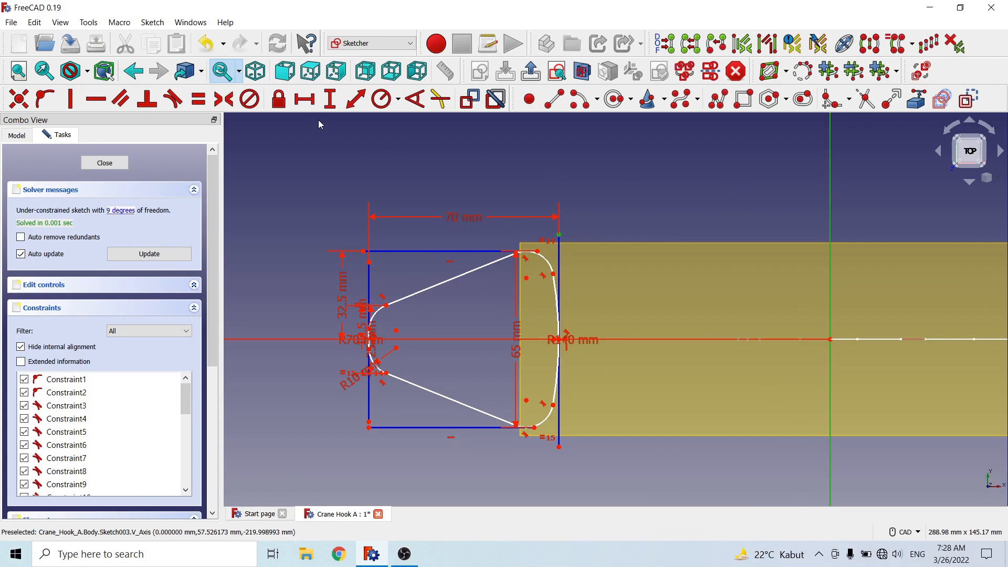
left_click(304, 99)
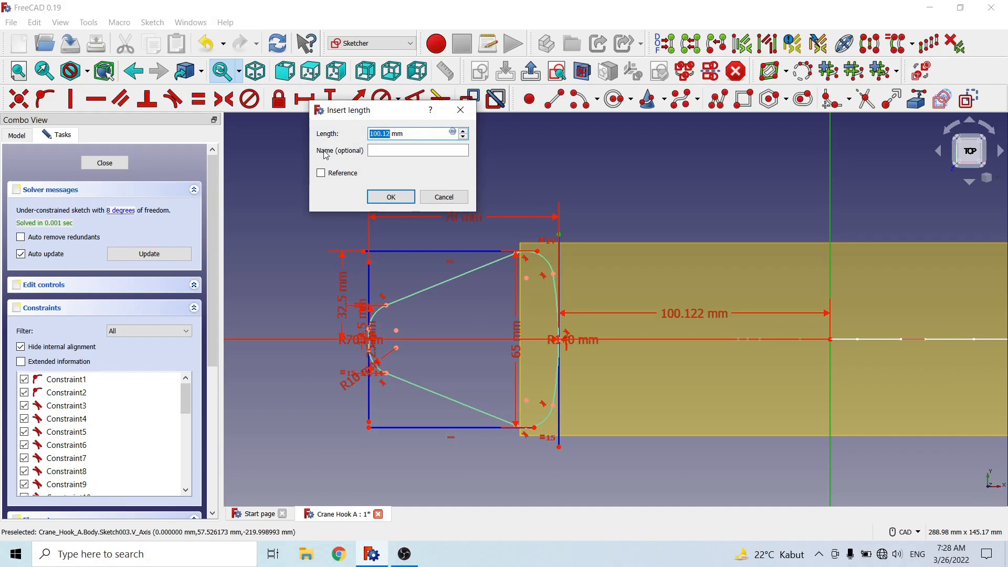
type("35")
key("Return")
scroll(720, 423, "up", 2)
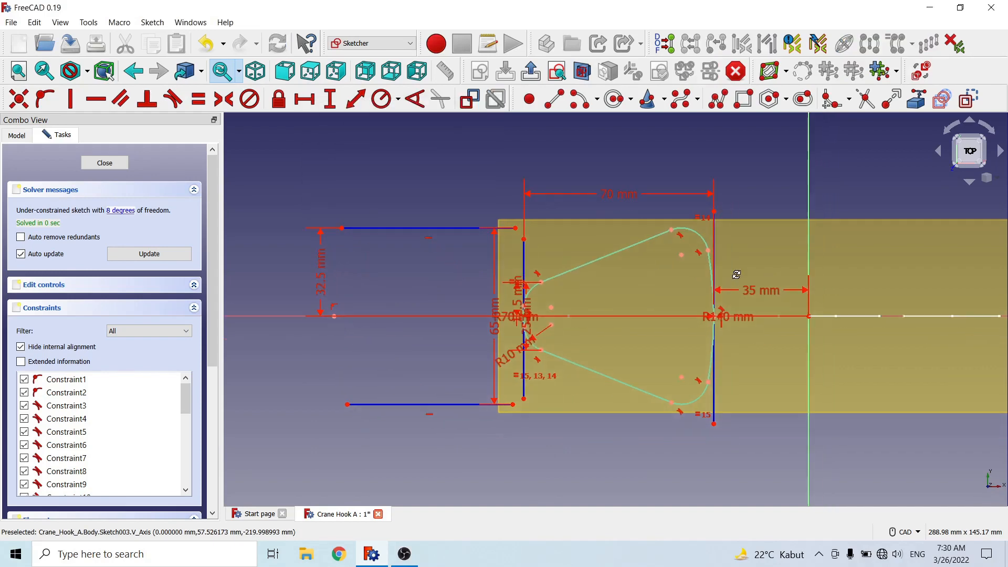
Step: Highlight the sketch's remaining degrees of freedom and test whether the left vertical construction line's upper endpoint can still move
left_click(119, 211)
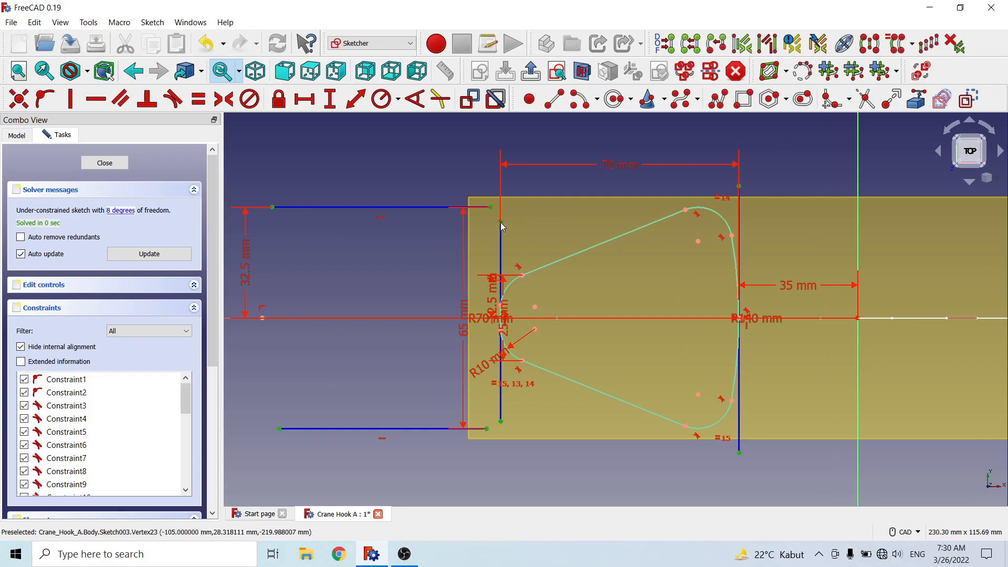
mouse_move(500, 222)
left_mouse_down()
mouse_move(500, 241)
mouse_move(500, 225)
left_mouse_up()
left_click(377, 259)
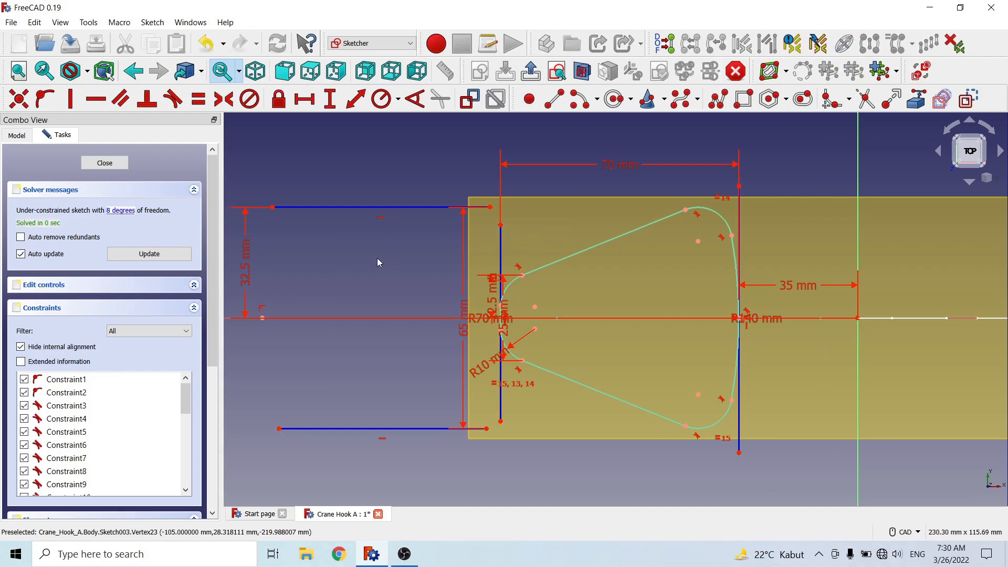
Step: Fix the horizontal lengths of the upper and lower construction lines at 64.06 mm and 60.91 mm
left_click(351, 207)
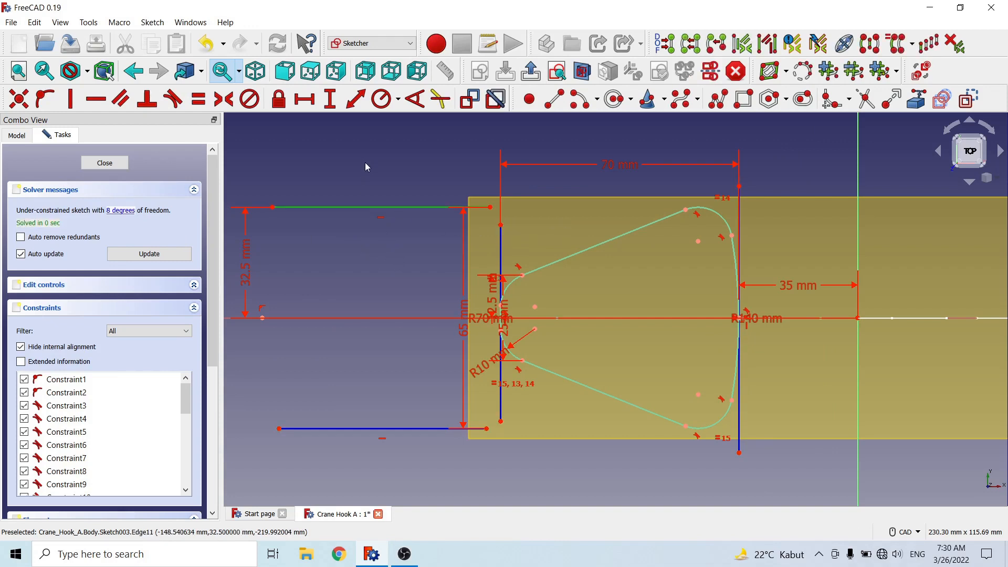
left_click(305, 99)
left_click(388, 176)
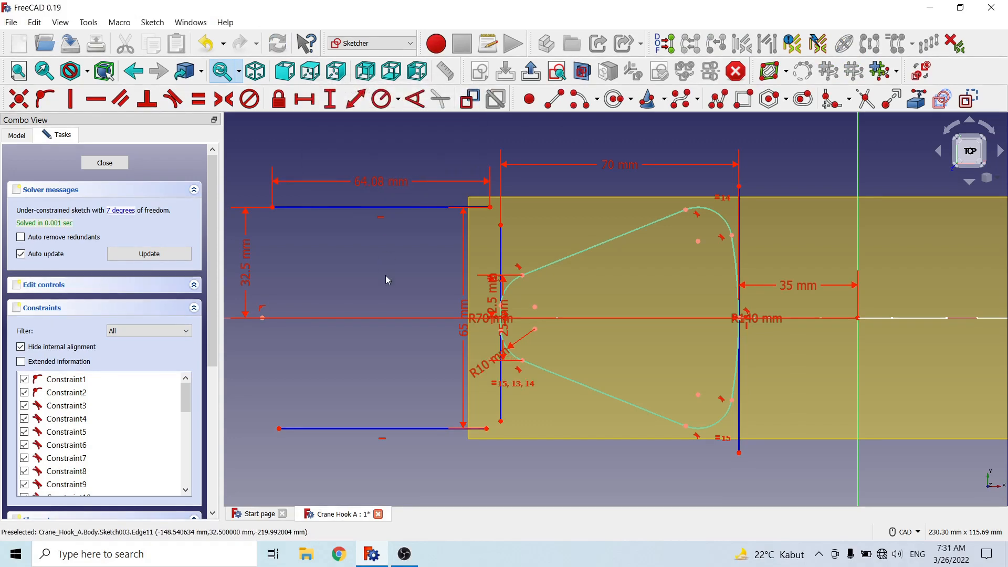
left_click(360, 429)
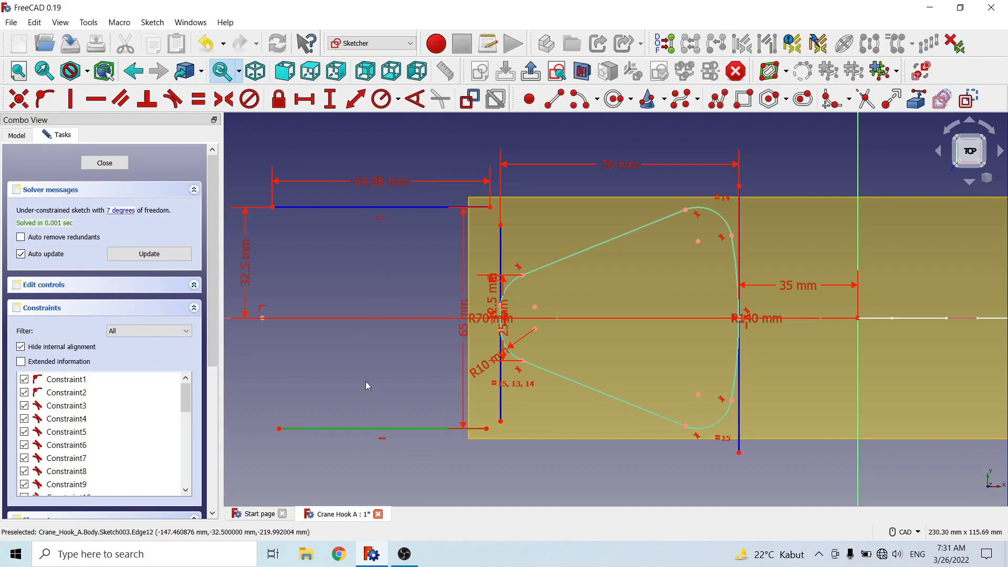
left_click(306, 99)
left_click(389, 285)
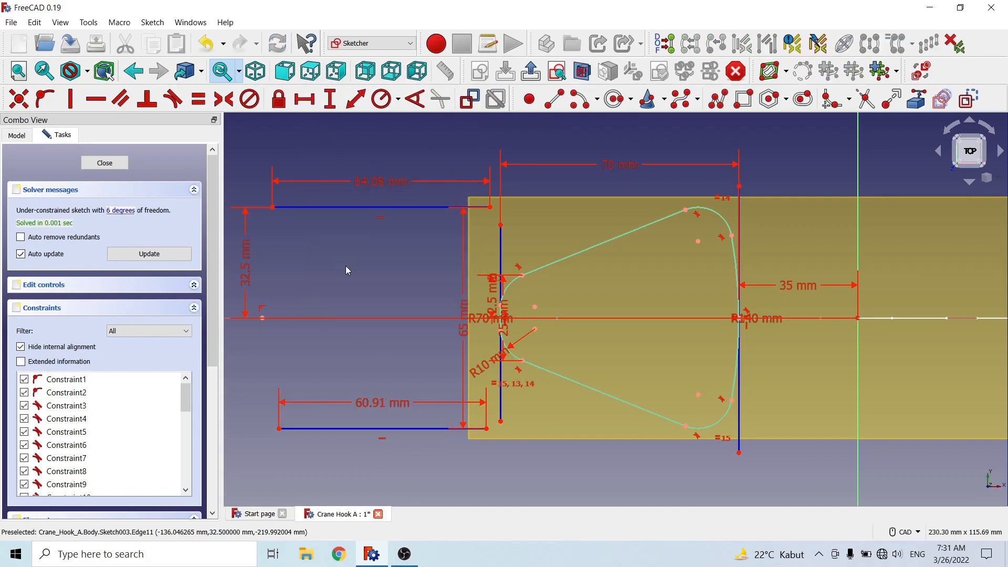
Step: Fix the vertical lengths of the left and right vertical construction lines at 57.59 mm and 78.37 mm
left_click(501, 250)
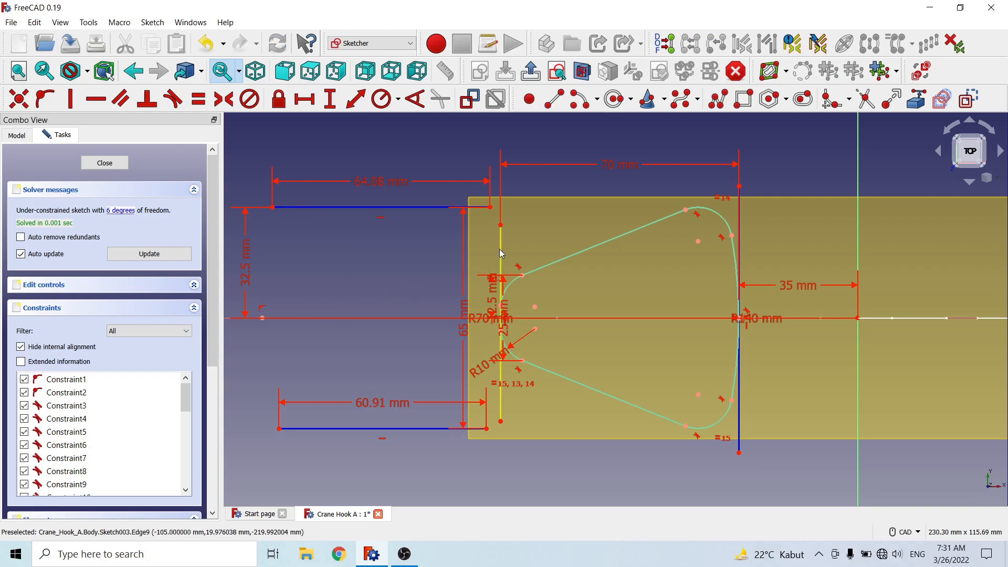
left_click(330, 99)
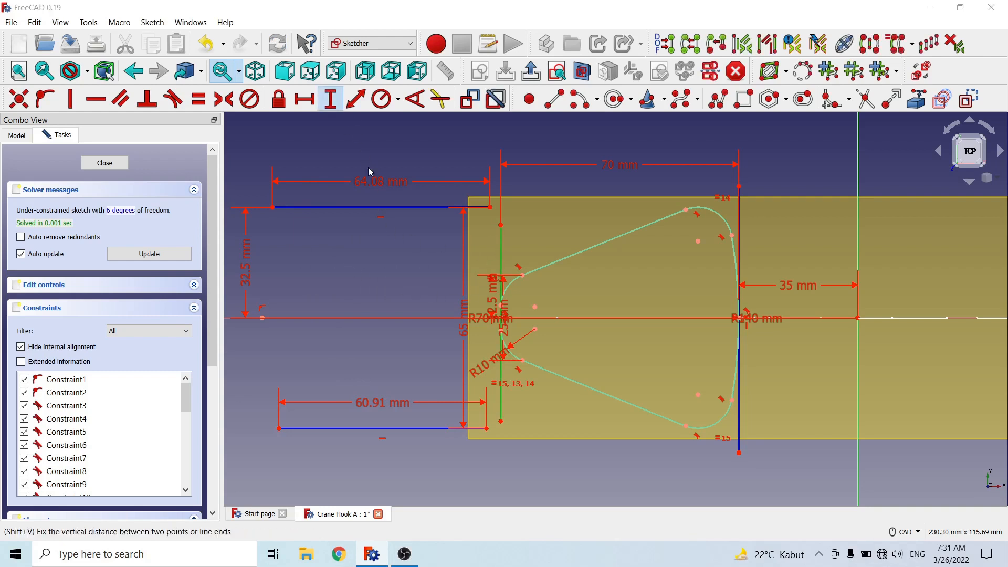
left_click(449, 241)
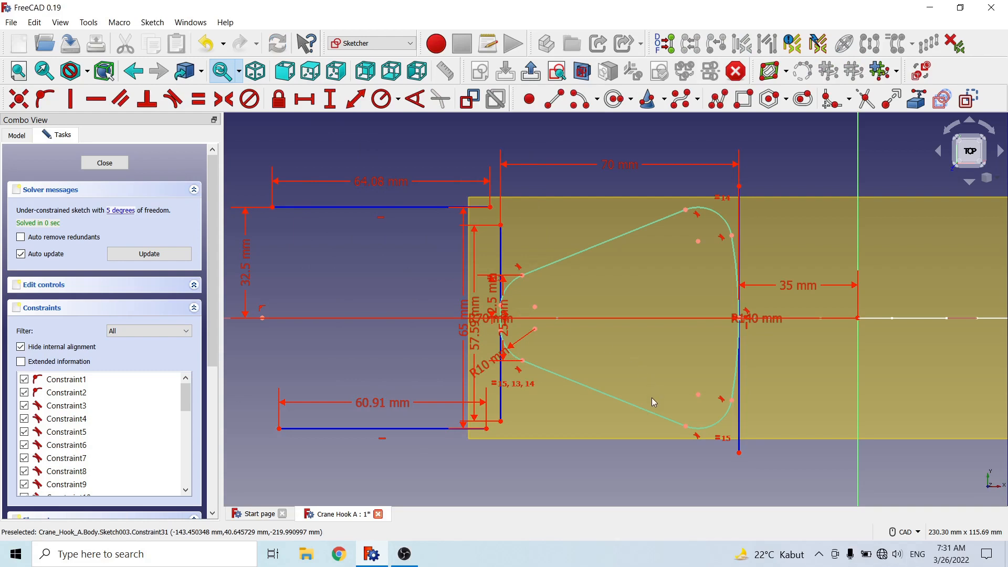
left_click(739, 428)
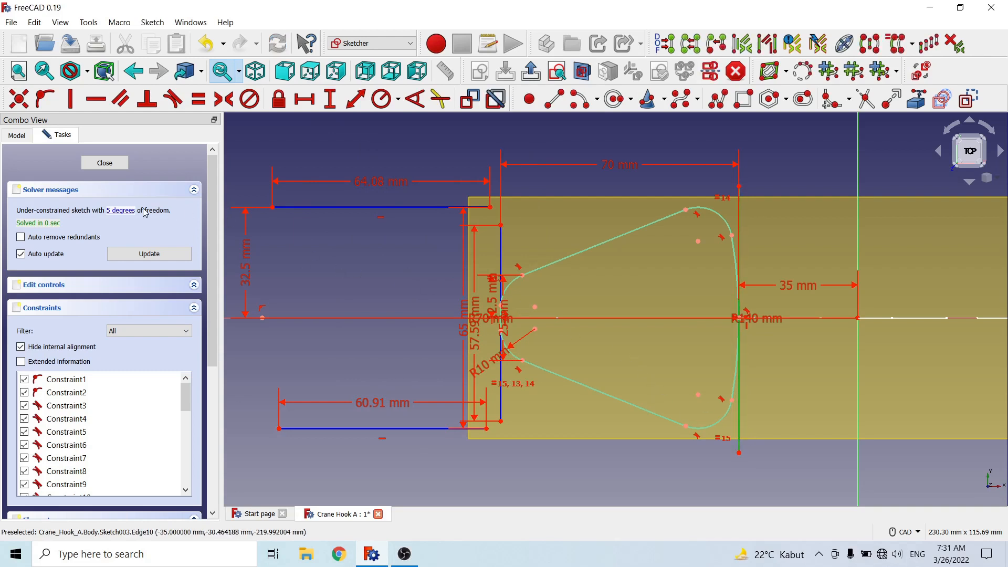
left_click(329, 99)
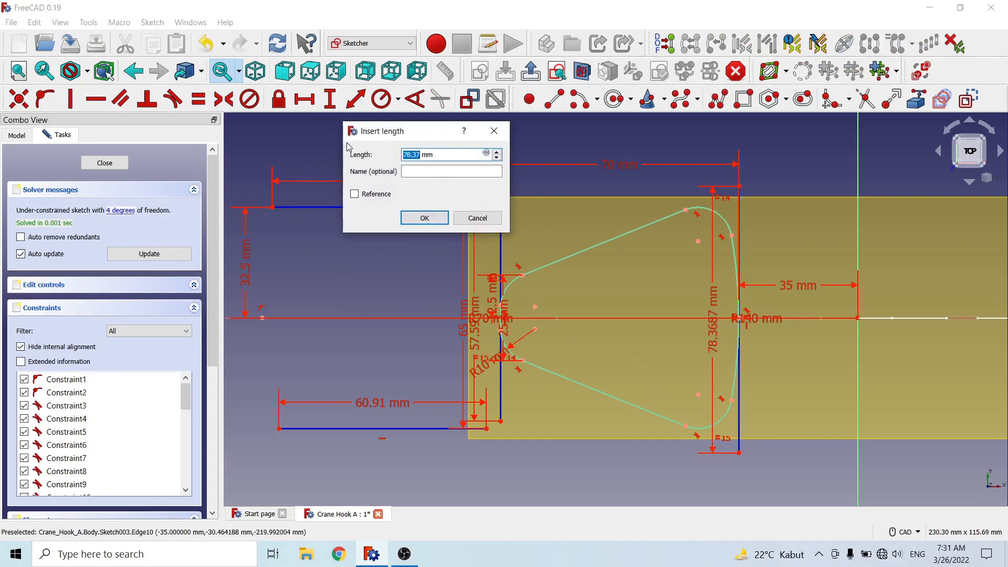
left_click(423, 217)
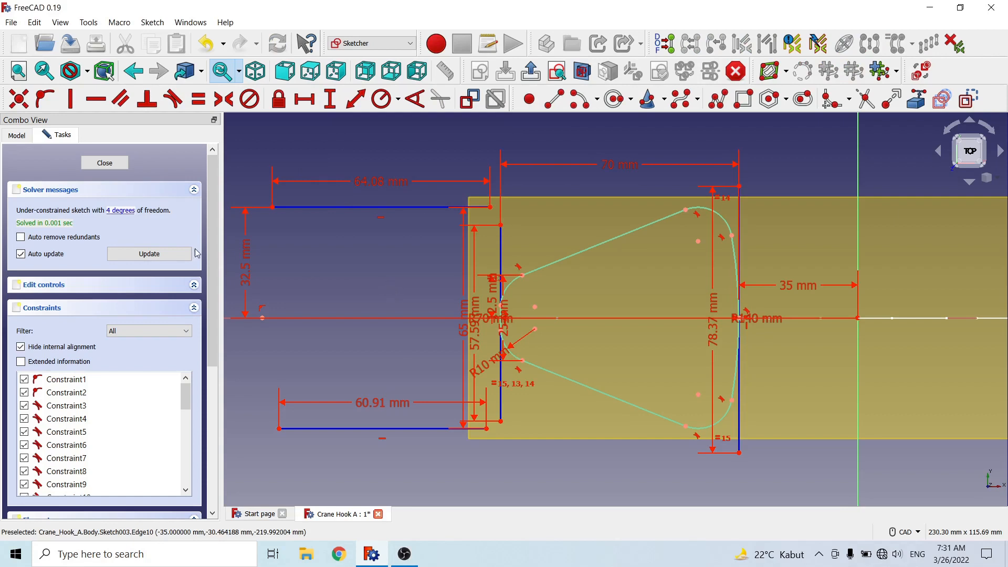
Step: Highlight the sketch's remaining degrees of freedom and test whether the upper tapered edge and the upper construction line can still move
left_click(121, 210)
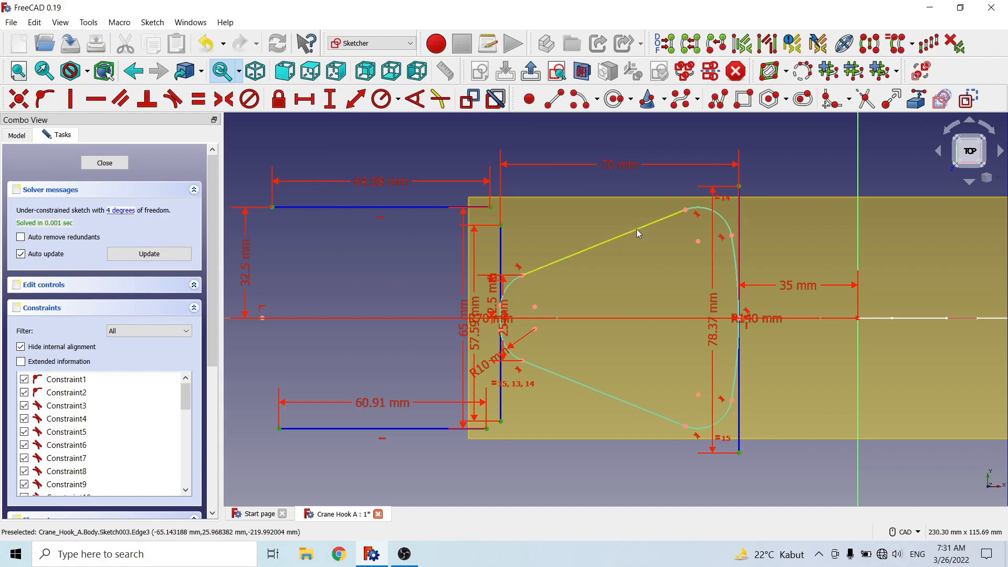
left_click_drag(636, 229, 639, 232)
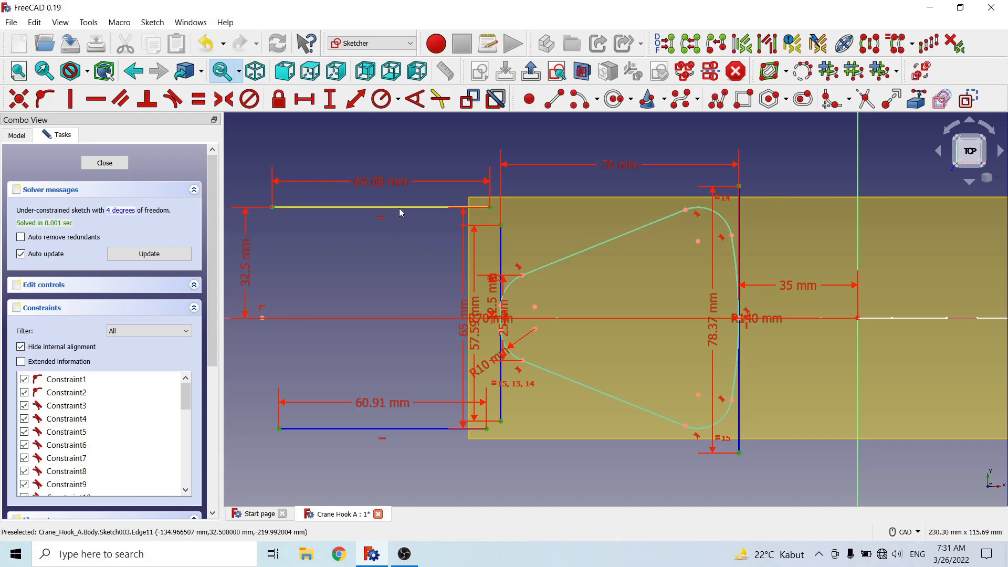
mouse_move(398, 211)
left_mouse_down()
mouse_move(418, 216)
mouse_move(385, 214)
left_mouse_up()
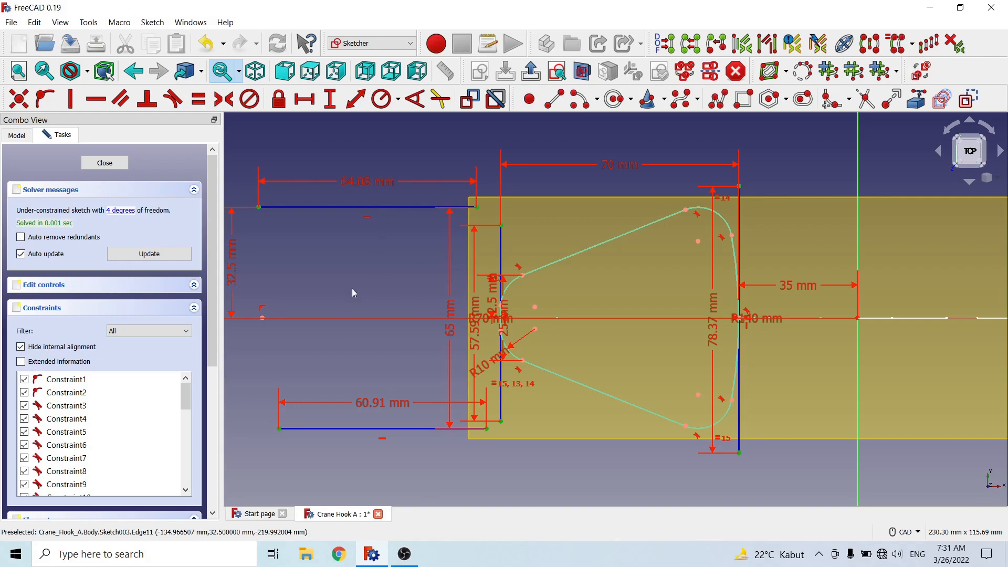
scroll(342, 294, "down", 2)
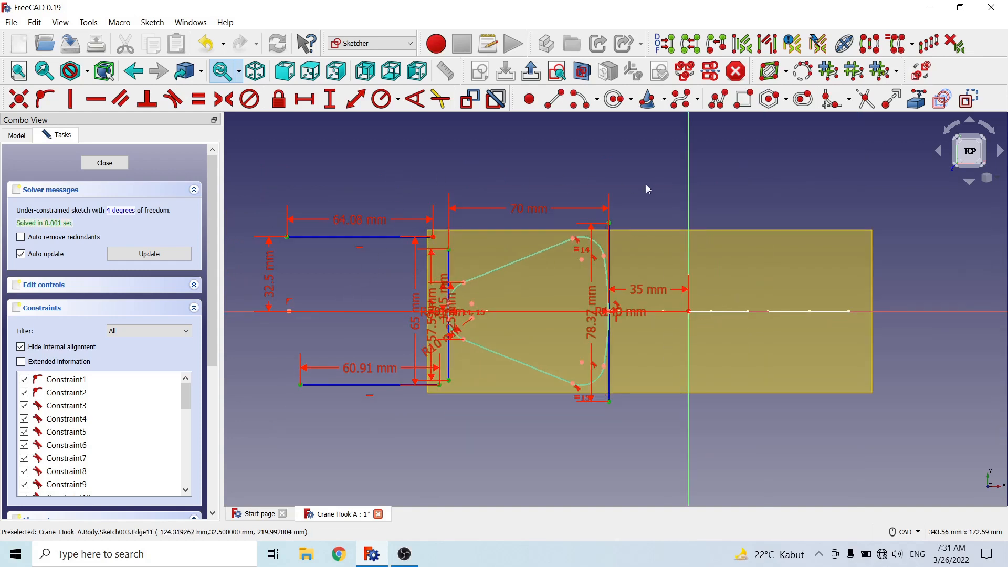
left_click(304, 98)
left_click(579, 295)
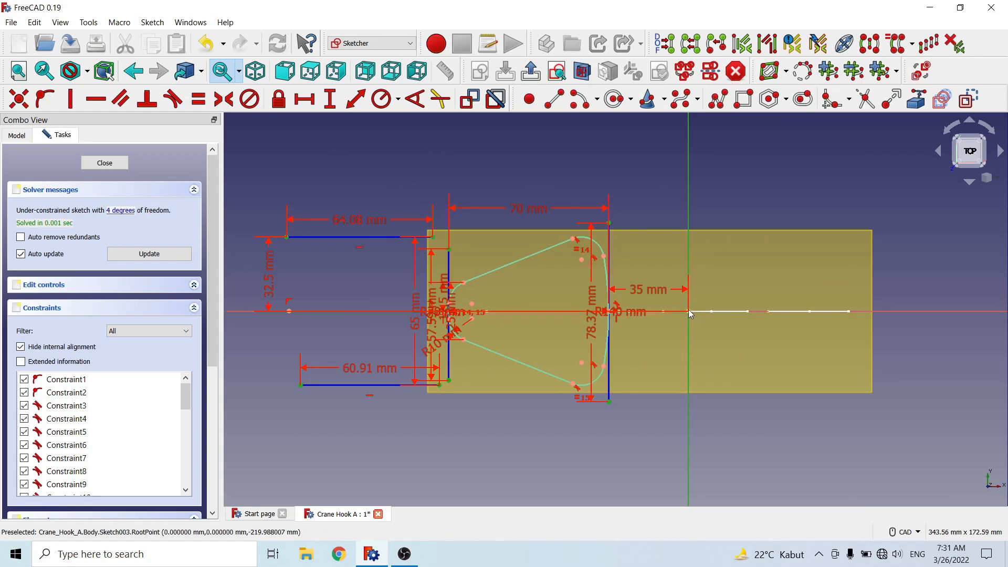
left_click(304, 98)
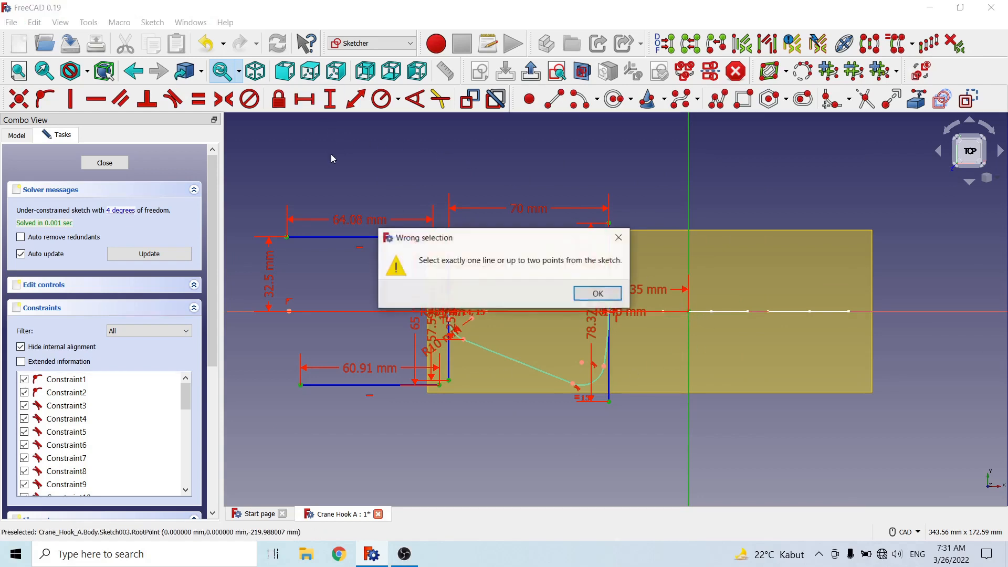
left_click(596, 294)
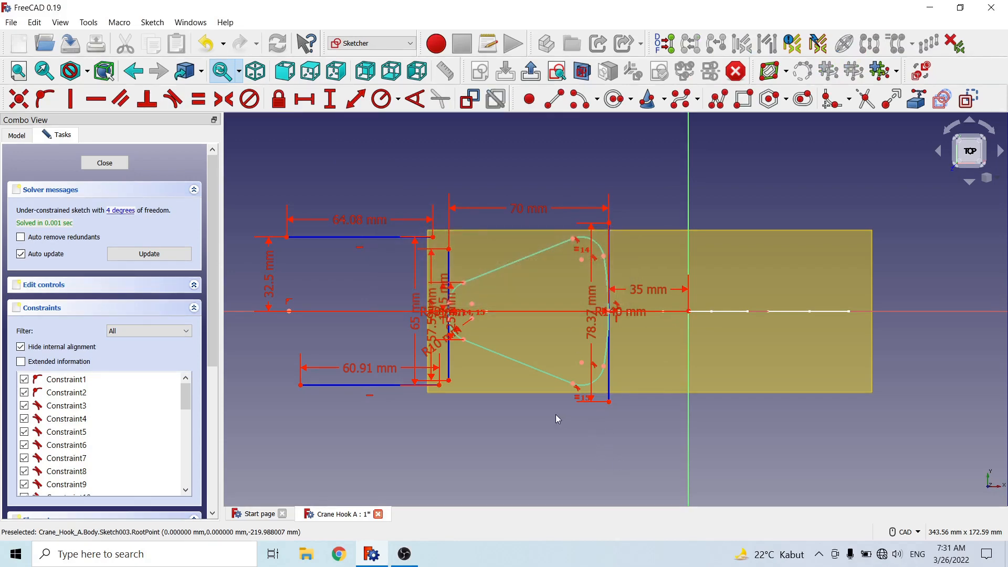
scroll(410, 402, "up", 3)
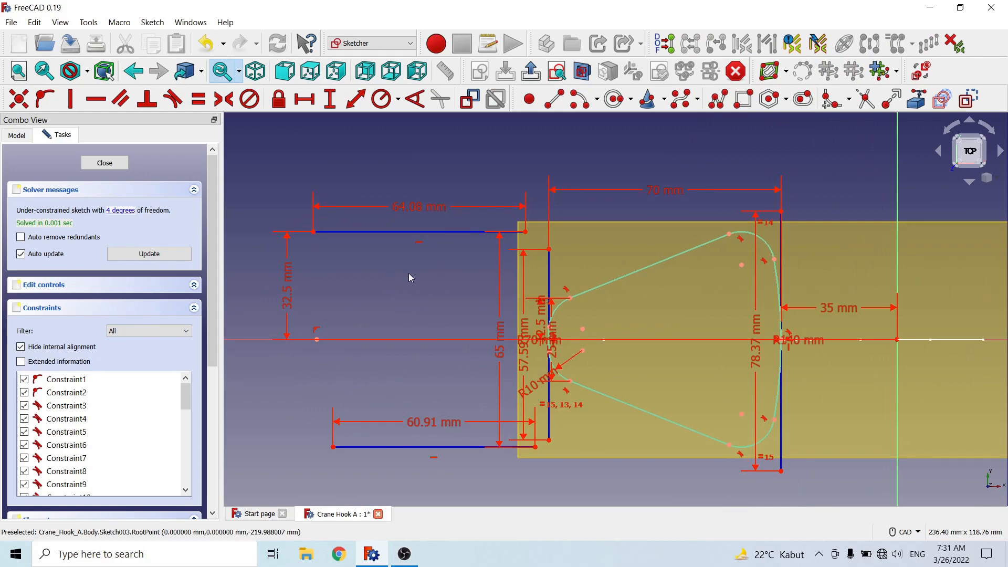
left_click(314, 233)
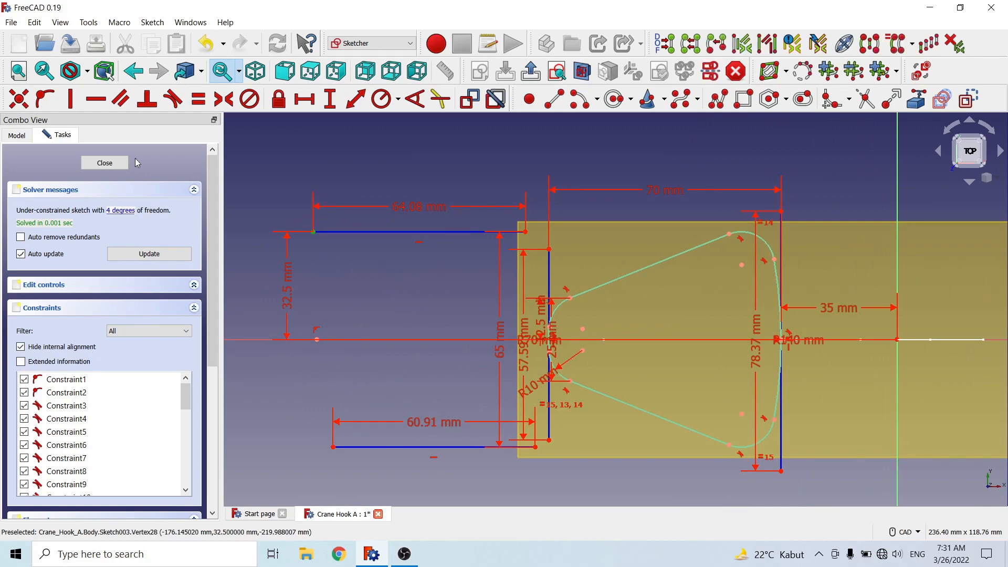
left_click(18, 99)
left_click(562, 294)
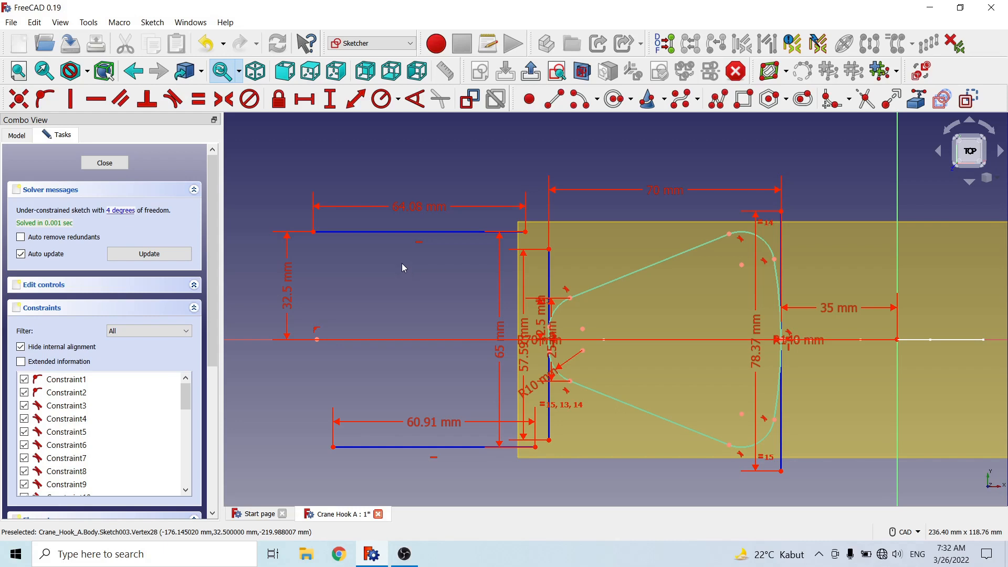
Step: Move the upper construction line over the hook profile and constrain its right endpoint 39.7 mm horizontally from the origin
mouse_move(408, 232)
left_mouse_down()
mouse_move(782, 256)
mouse_move(651, 241)
left_mouse_up()
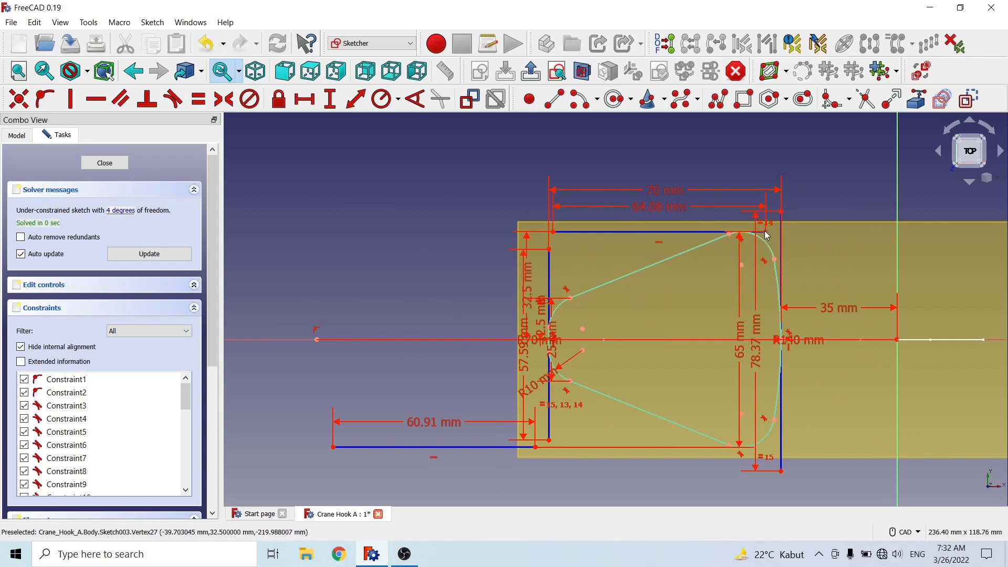
left_click(765, 231)
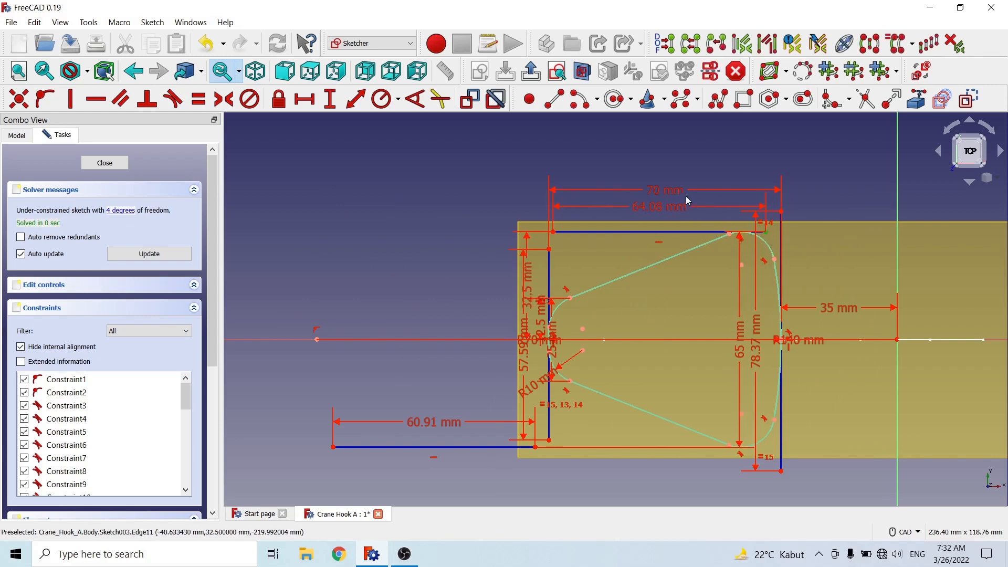
left_click(897, 338)
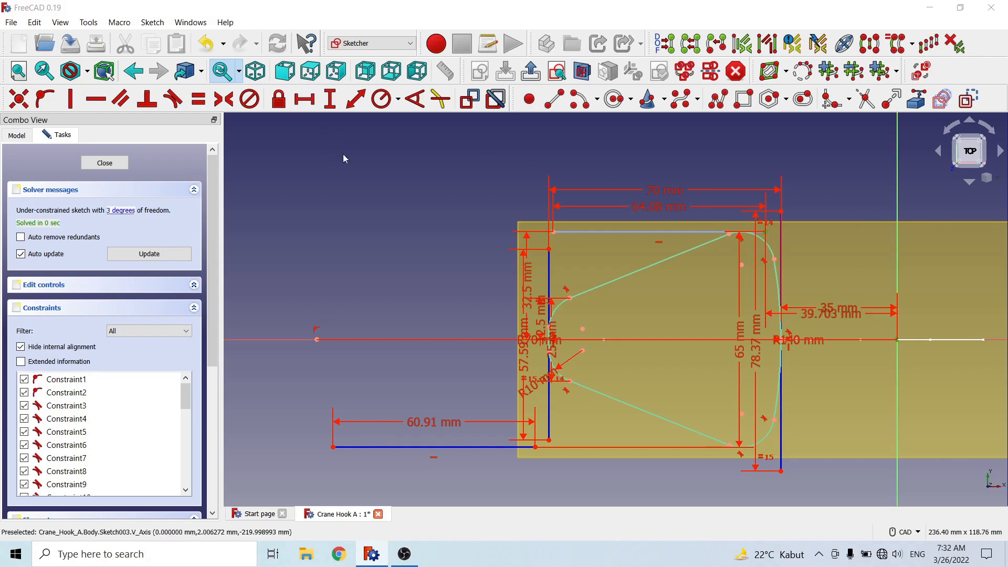
key("l")
left_click(404, 207)
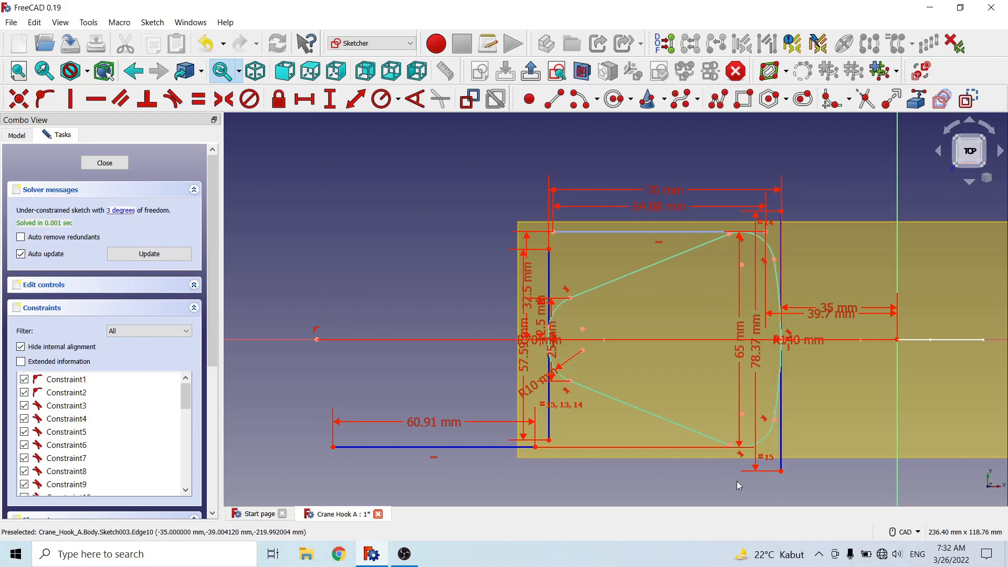
Step: Move the lower construction line under the hook profile and fix its right endpoint's horizontal distance from the origin
left_click_drag(509, 446, 746, 469)
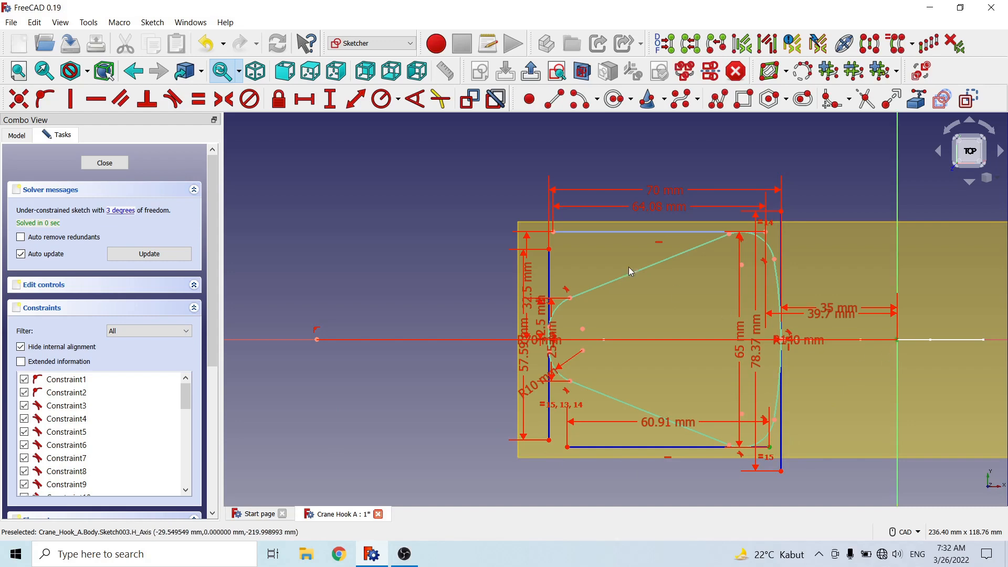
left_click(304, 99)
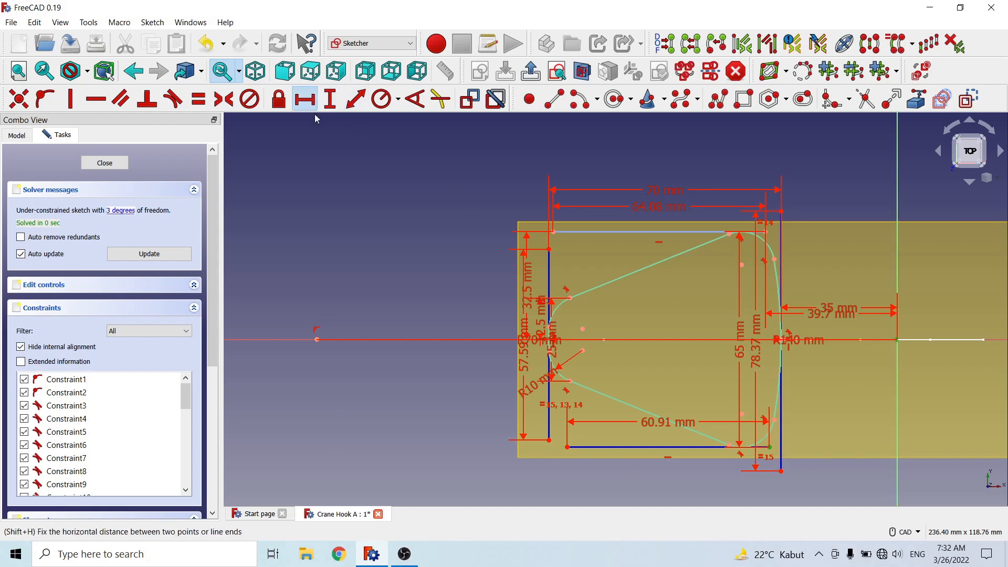
left_click(402, 207)
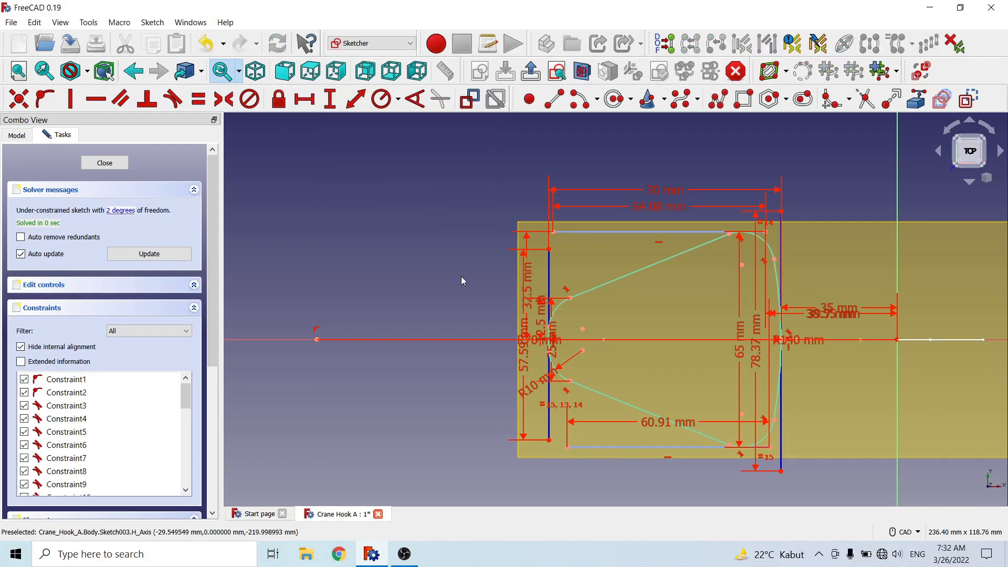
Step: Try to constrain the left vertical construction line's upper endpoint to a horizontal distance of 105 mm from the origin
left_click(550, 250)
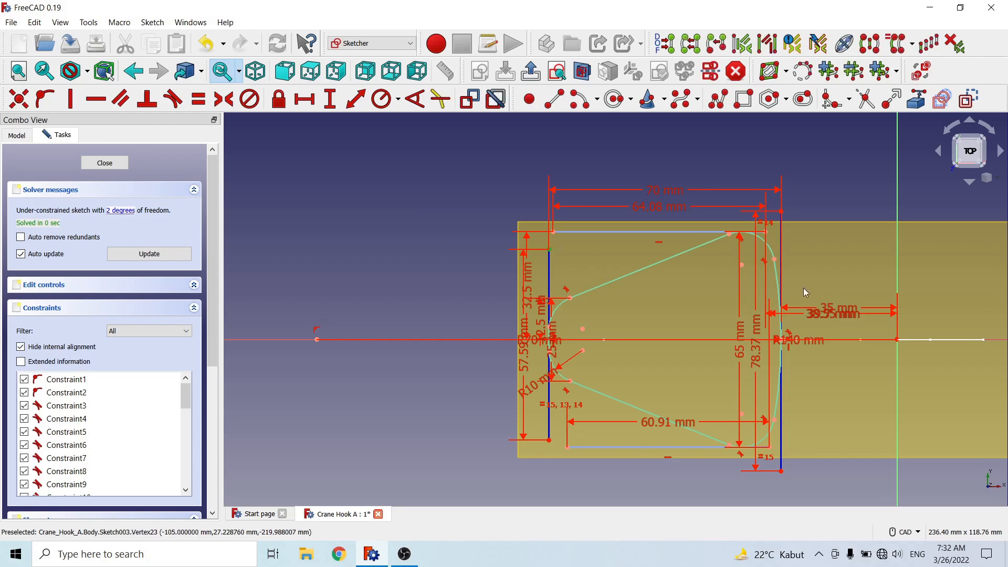
left_click(896, 340)
left_click(304, 99)
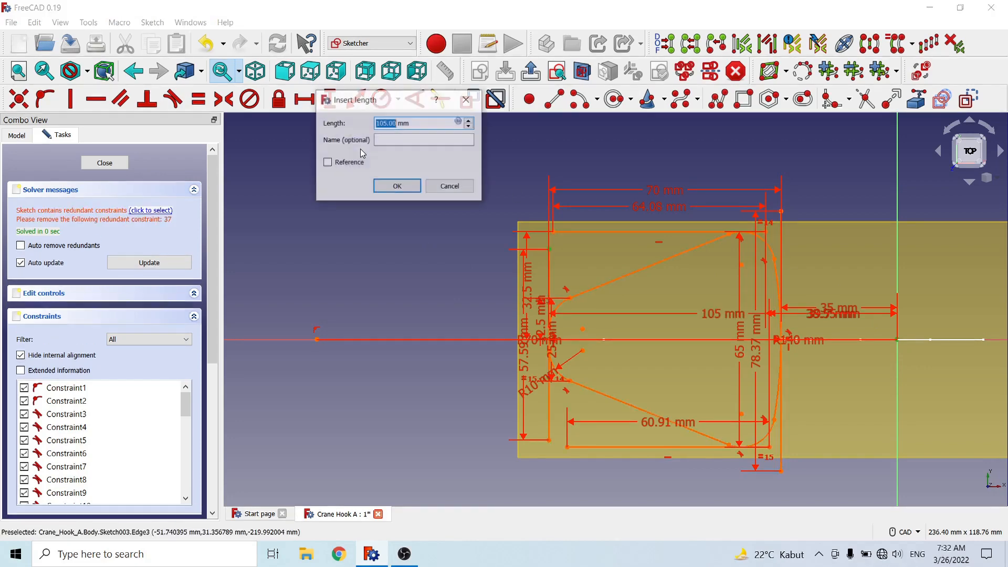
left_click(400, 187)
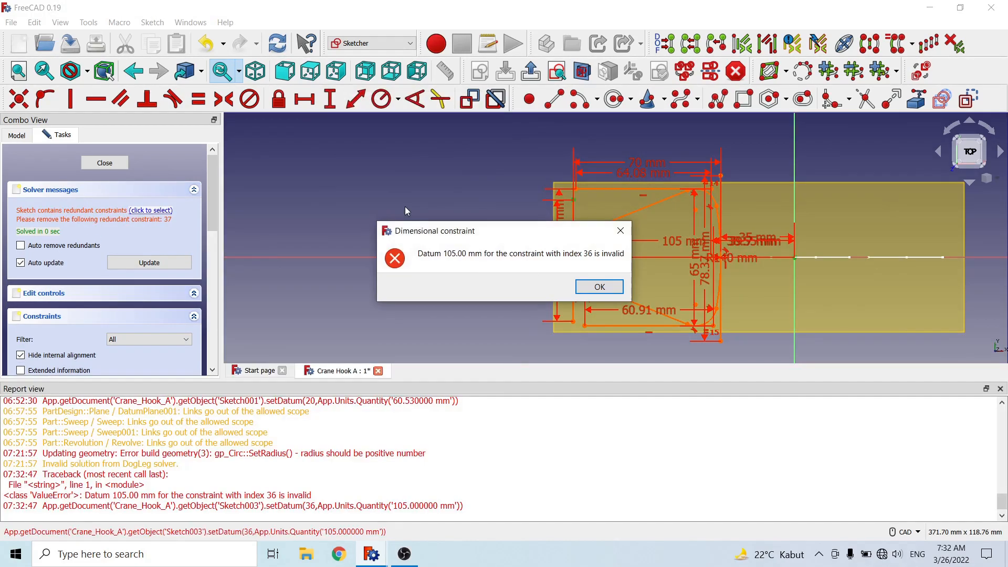
left_click(600, 286)
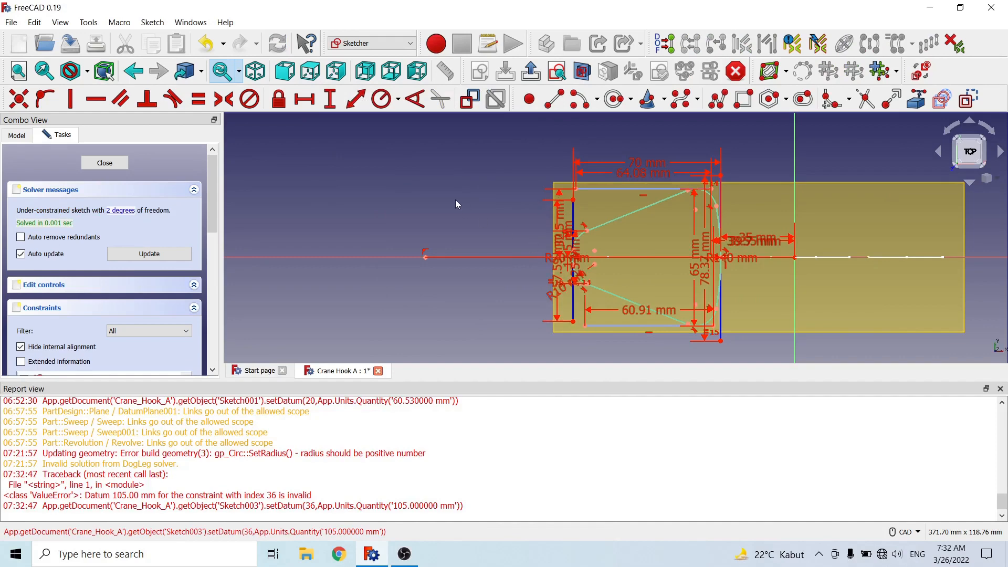
left_click(1000, 388)
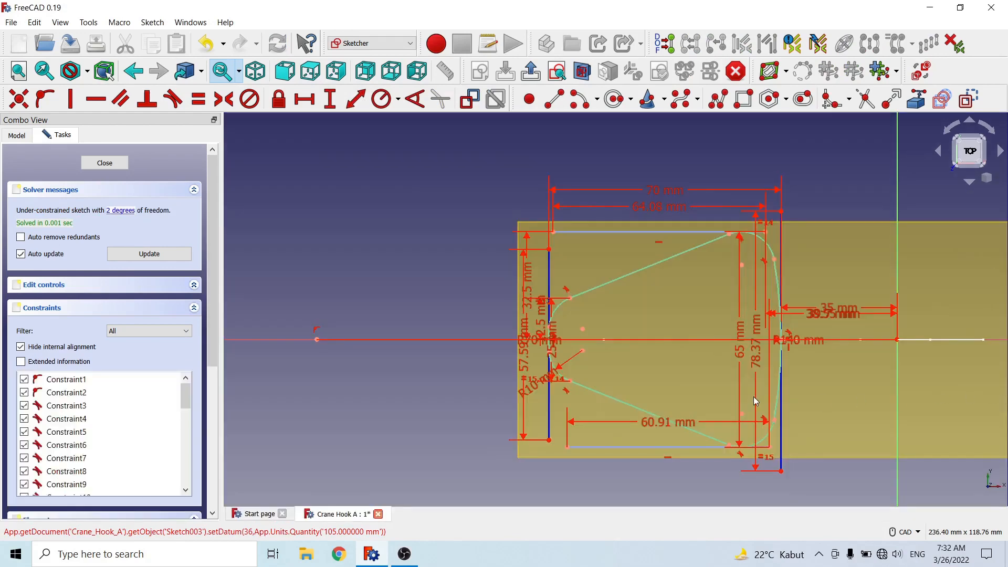
left_click(550, 251)
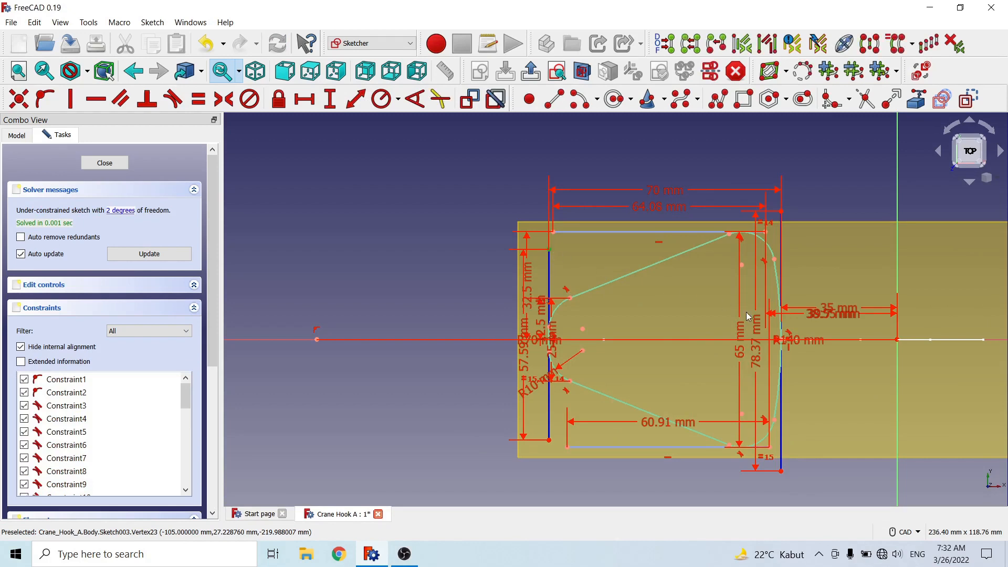
left_click(897, 339)
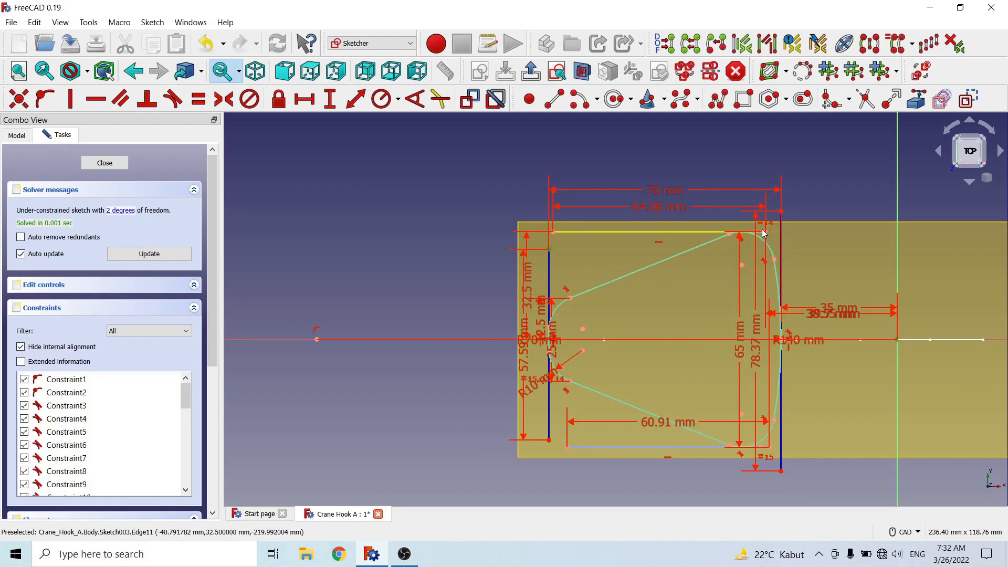
left_click(309, 104)
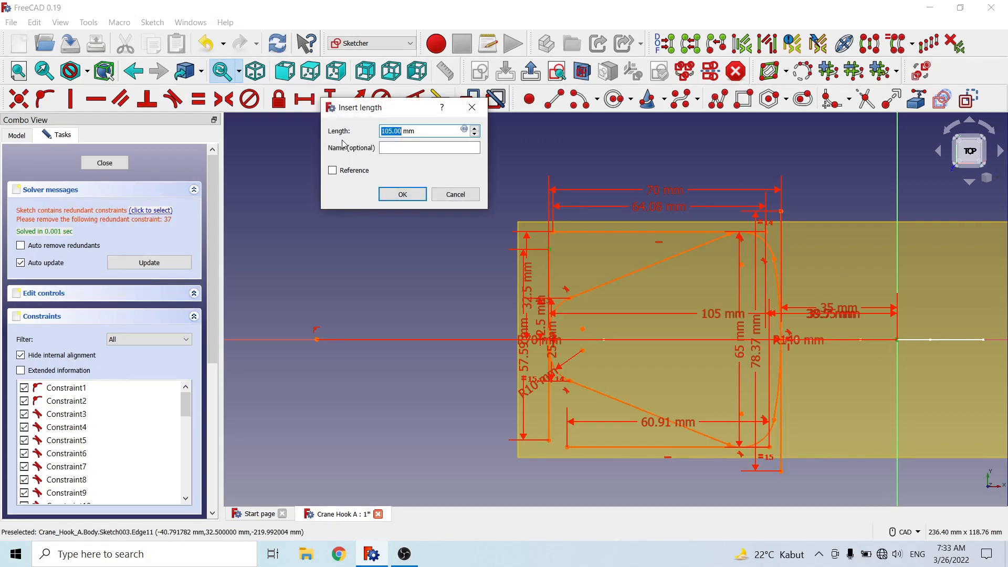
left_click(455, 194)
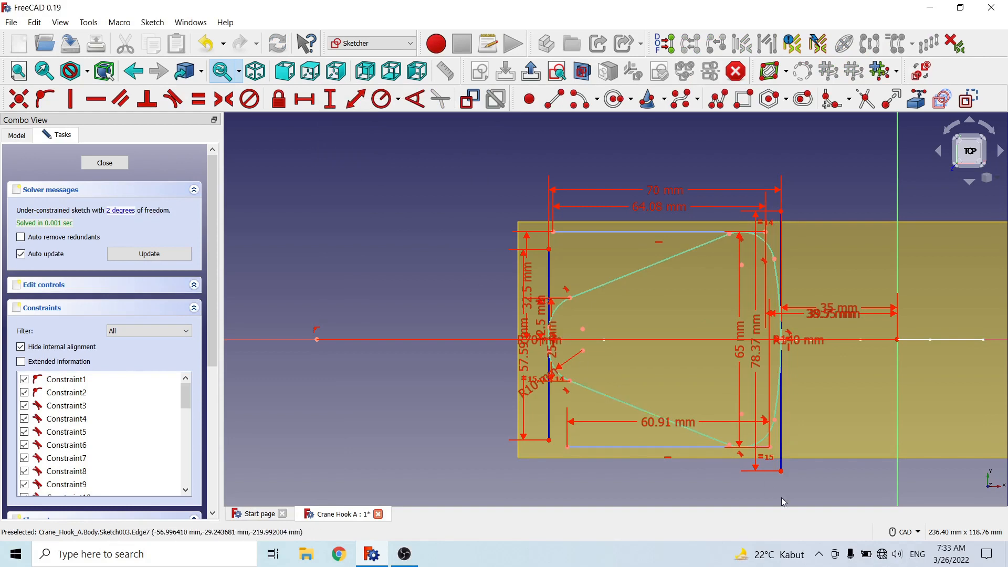
Step: Try to constrain the right vertical construction line's lower endpoint to a horizontal distance of 35 mm from the origin
left_click(782, 471)
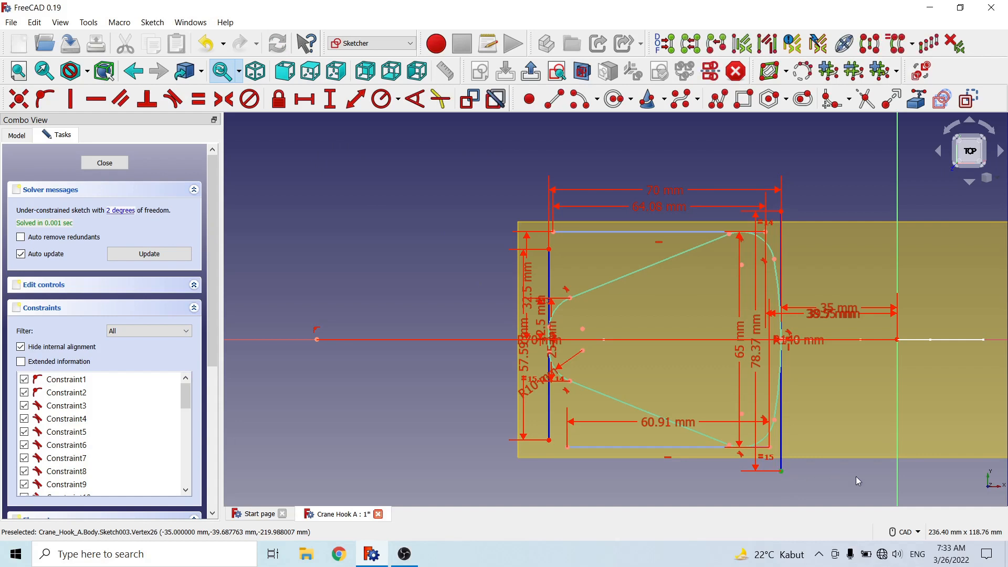
left_click(896, 341)
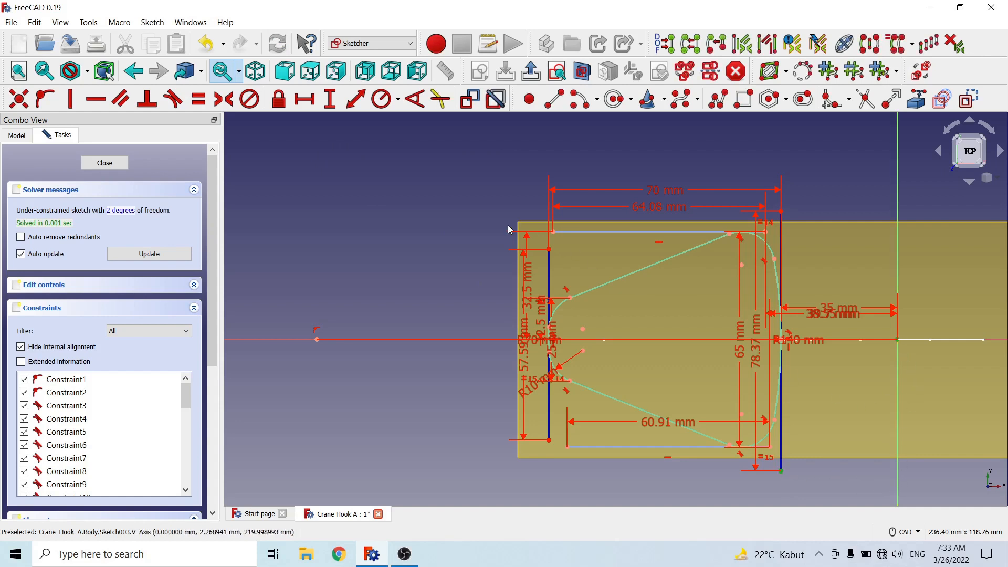
left_click(304, 99)
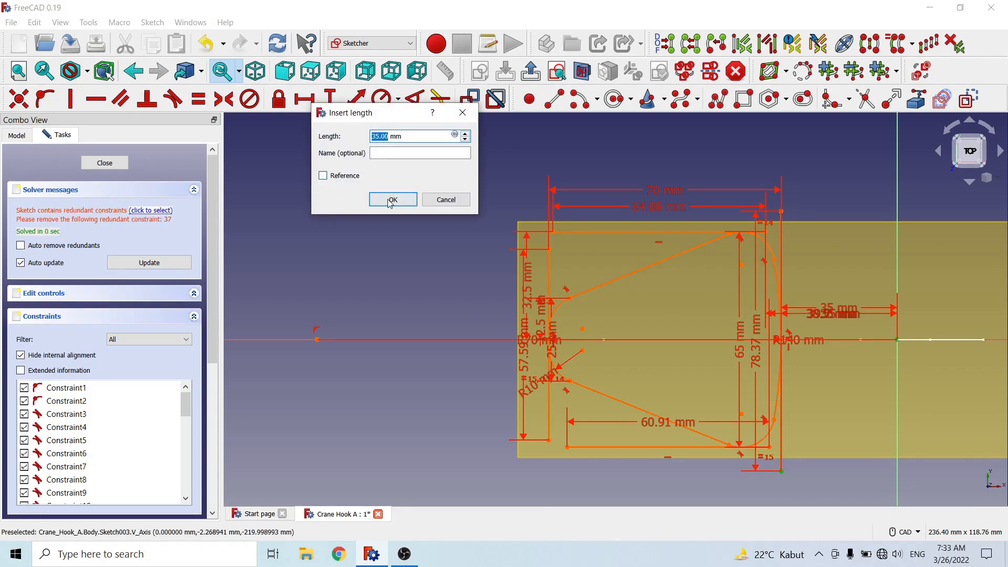
left_click(446, 199)
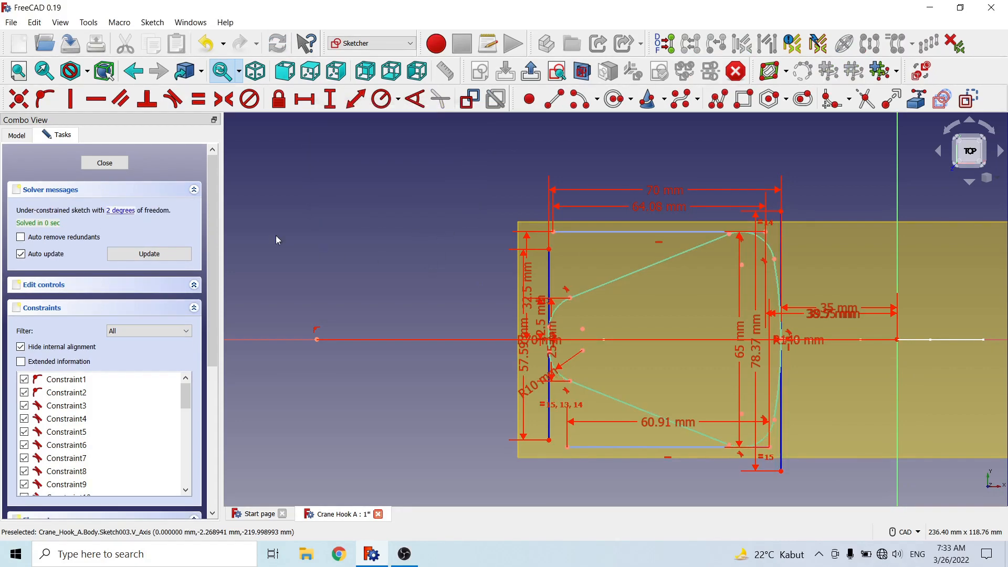
Step: Highlight the sketch's remaining degrees of freedom and shift the left vertical construction line slightly downward
left_click(123, 211)
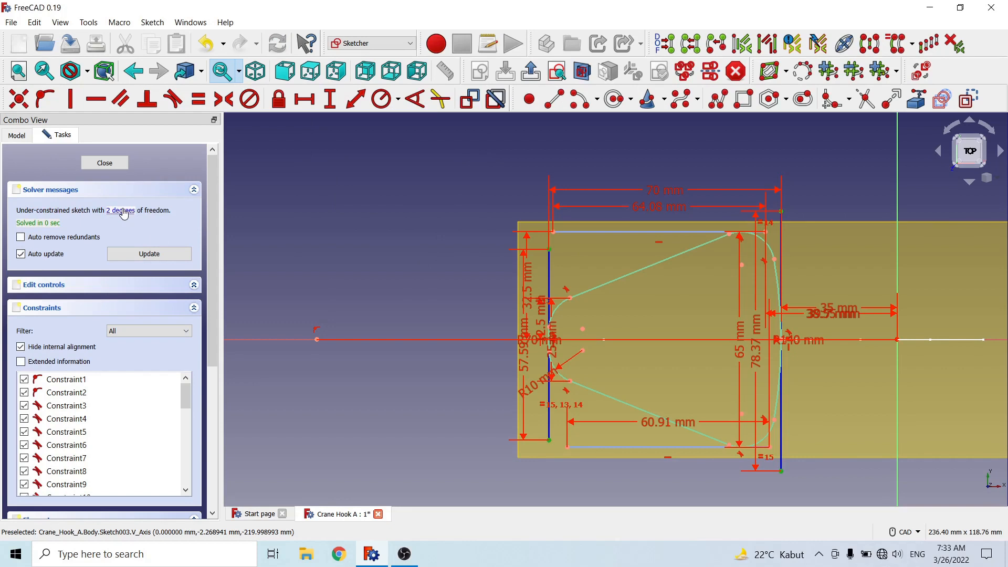
left_click(297, 254)
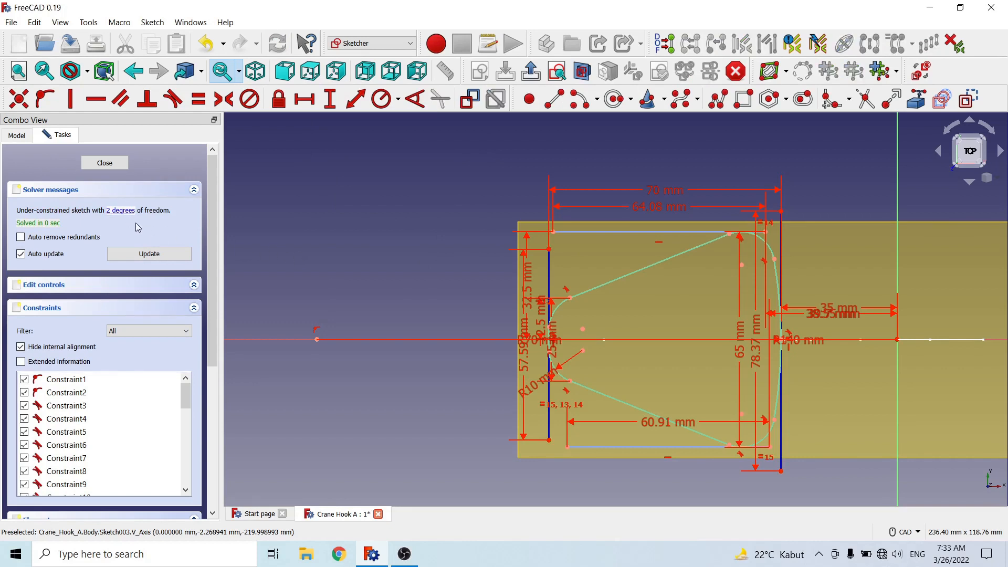
left_click(123, 212)
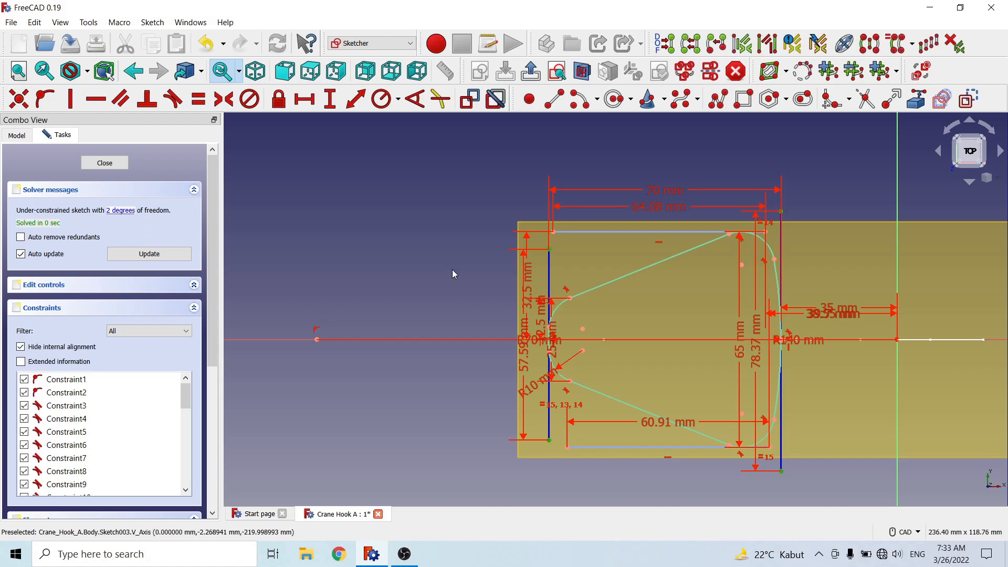
left_click_drag(549, 249, 555, 264)
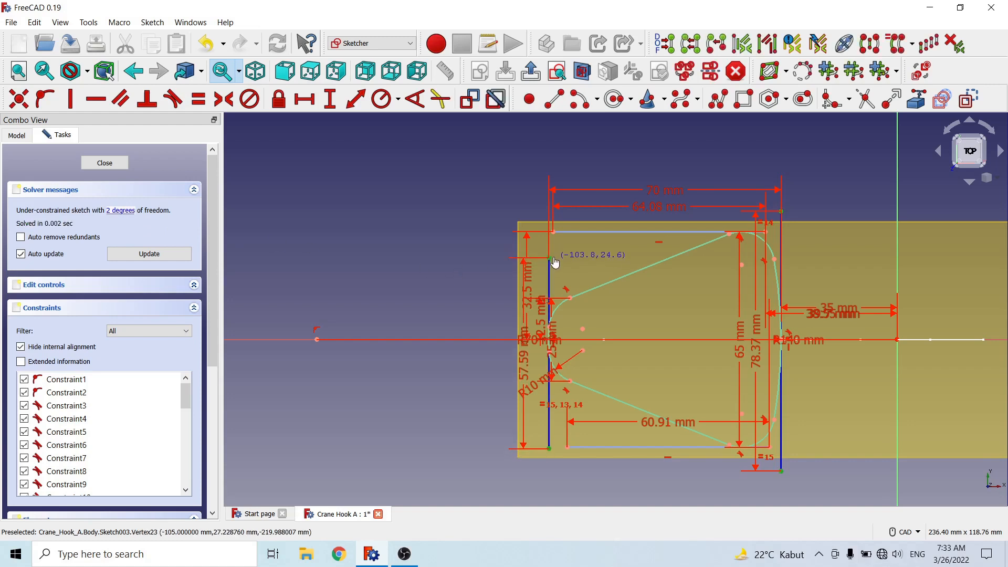
left_click(411, 245)
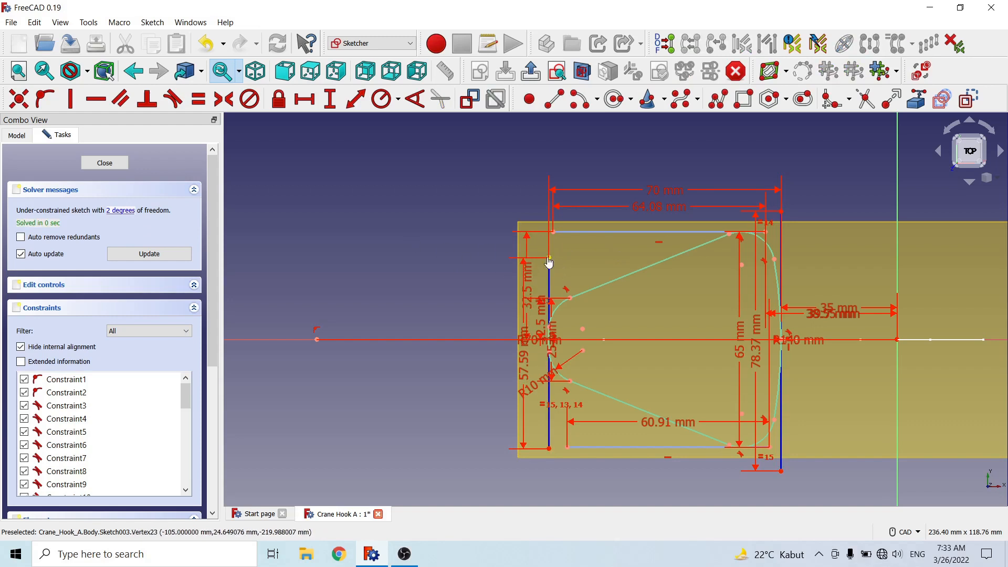
Step: Constrain the left vertical construction line's upper endpoint to a vertical distance of 24.65 mm from the origin
left_click(549, 262)
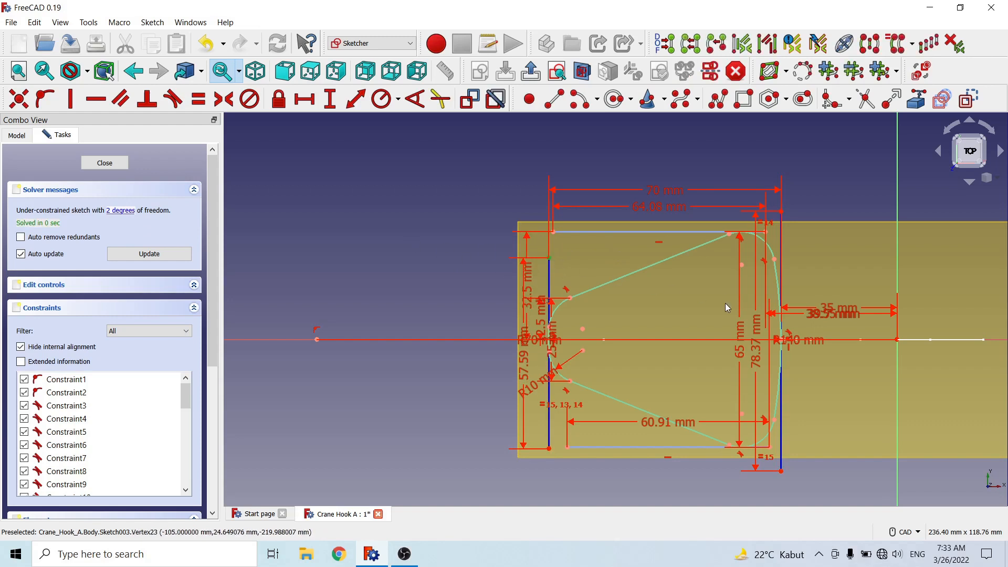
left_click(896, 339)
left_click(330, 99)
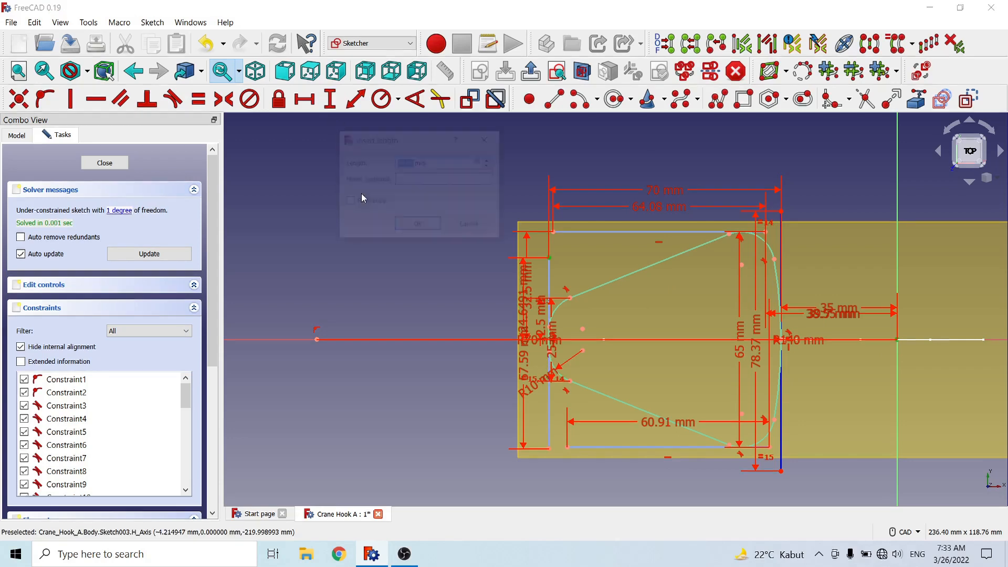
left_click(414, 227)
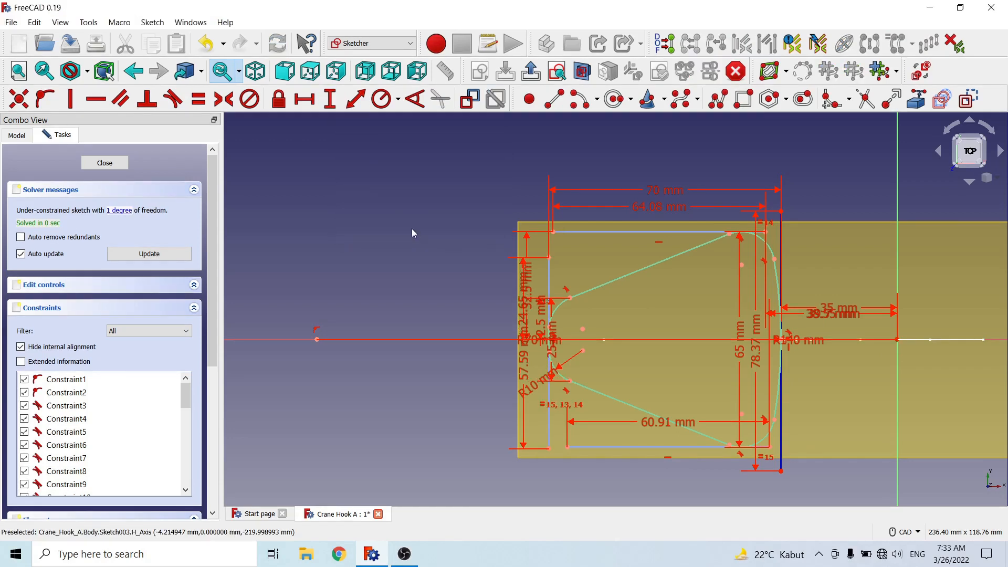
Step: Find the last free element and constrain the right vertical construction line's upper endpoint 38.68 mm vertically from the origin
left_click(123, 211)
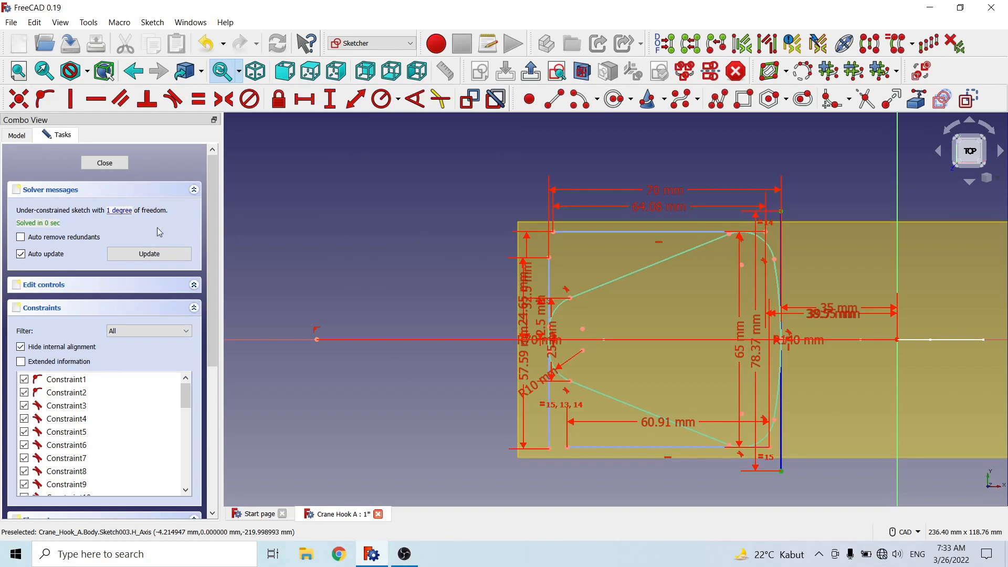
left_click(781, 472)
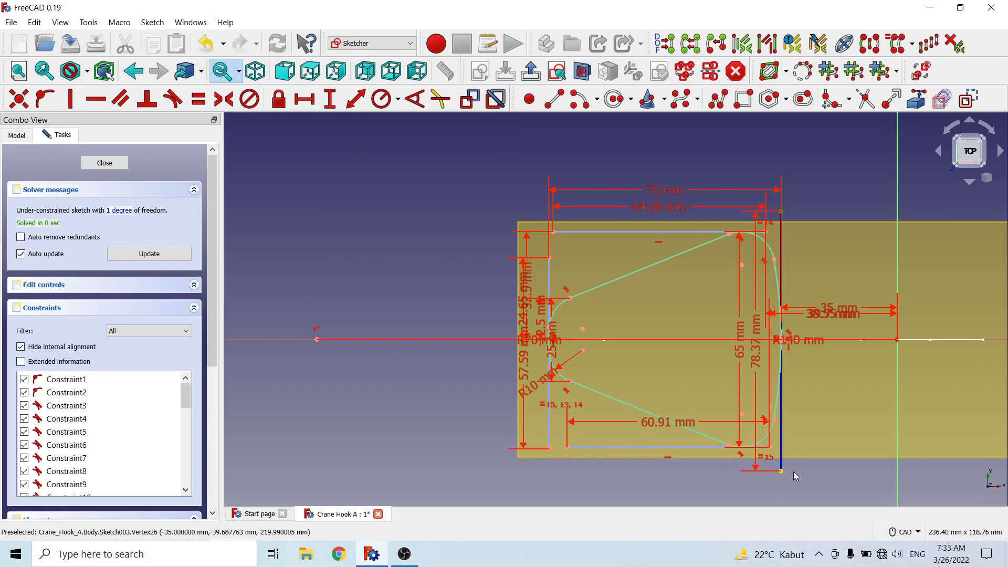
left_click(895, 344)
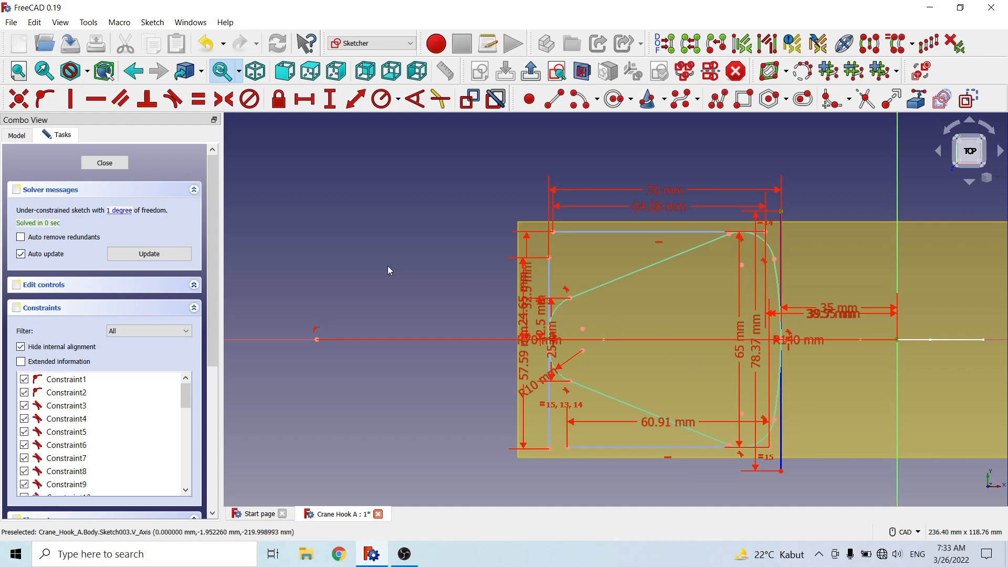
left_click(329, 99)
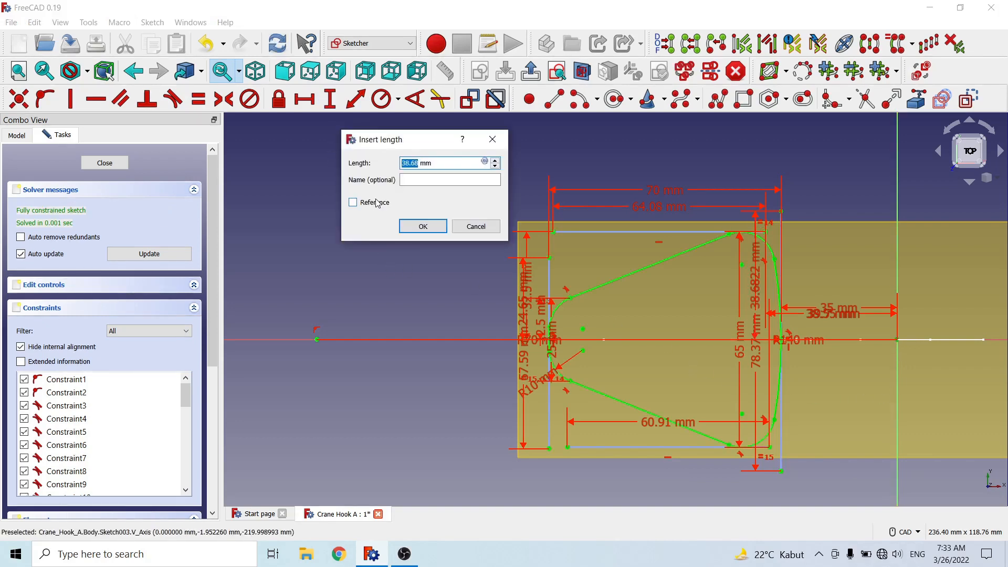
left_click(425, 226)
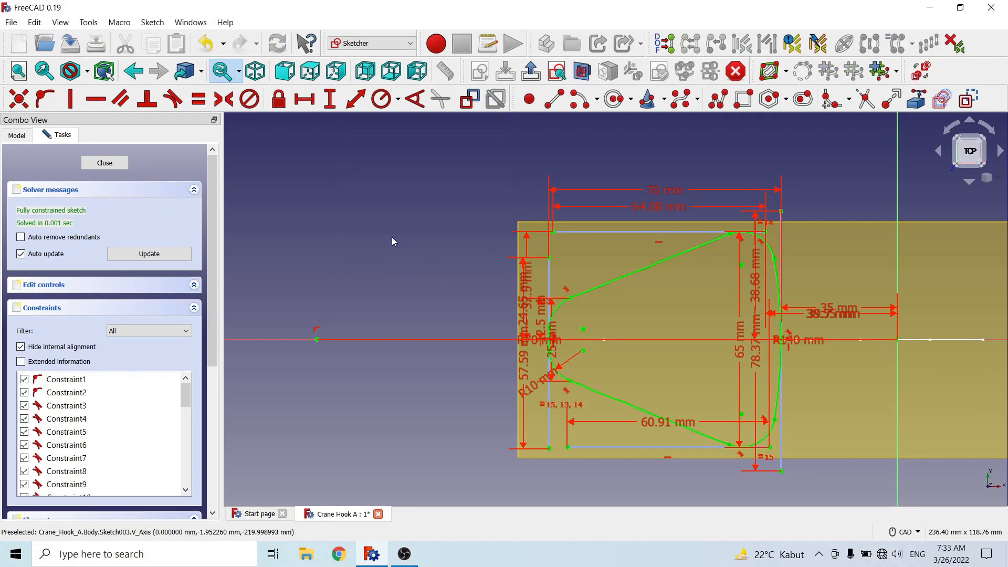
Step: Spread the overlapping 32.5, 24.65, 57.59 and 12.5 mm vertical dimensions out beside the left end of the hook profile
left_click(520, 313)
left_click(461, 270)
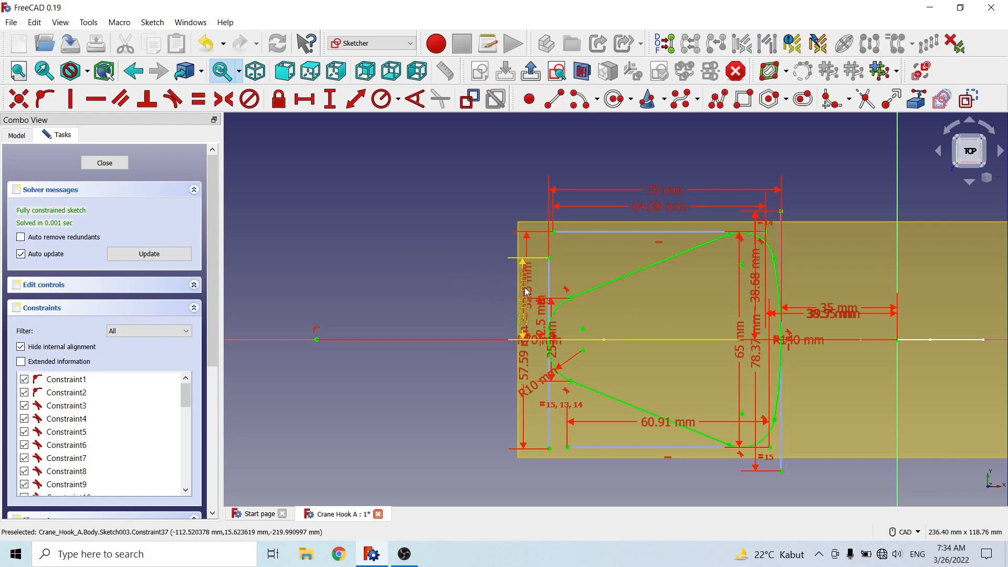
left_click_drag(524, 290, 456, 286)
left_click_drag(526, 284, 418, 279)
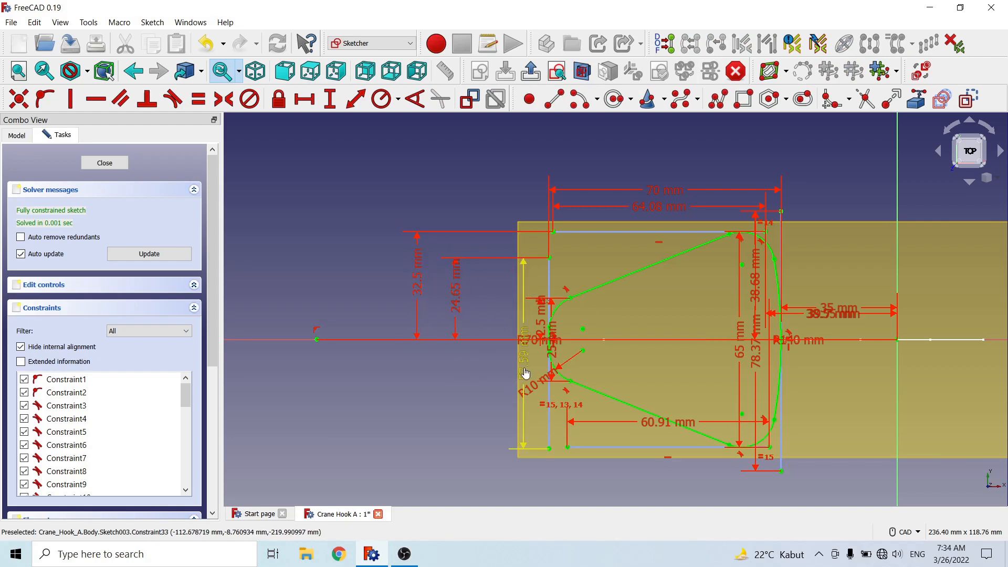
mouse_move(524, 375)
left_mouse_down()
mouse_move(394, 357)
mouse_move(499, 367)
mouse_move(486, 366)
left_mouse_up()
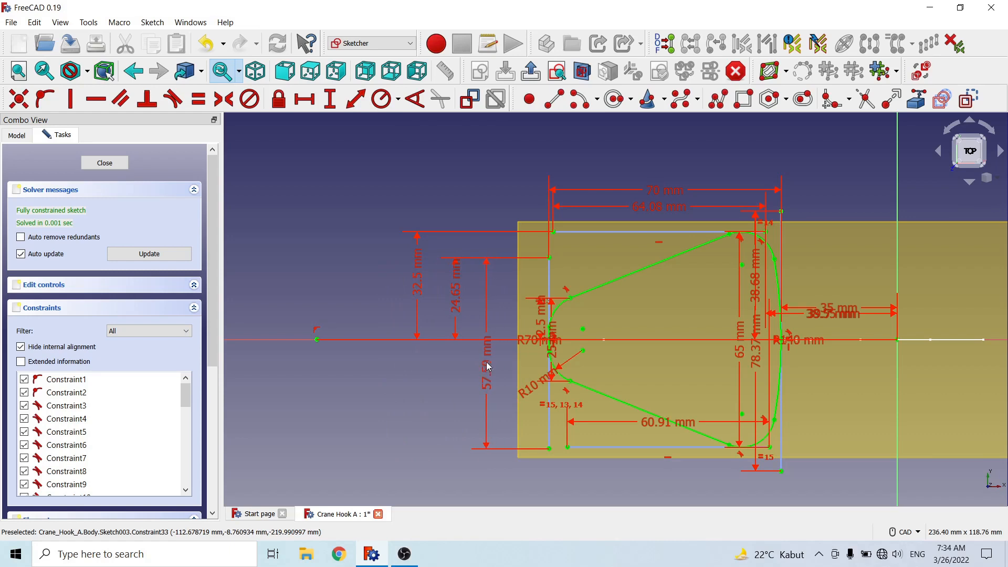
left_click_drag(542, 315, 503, 378)
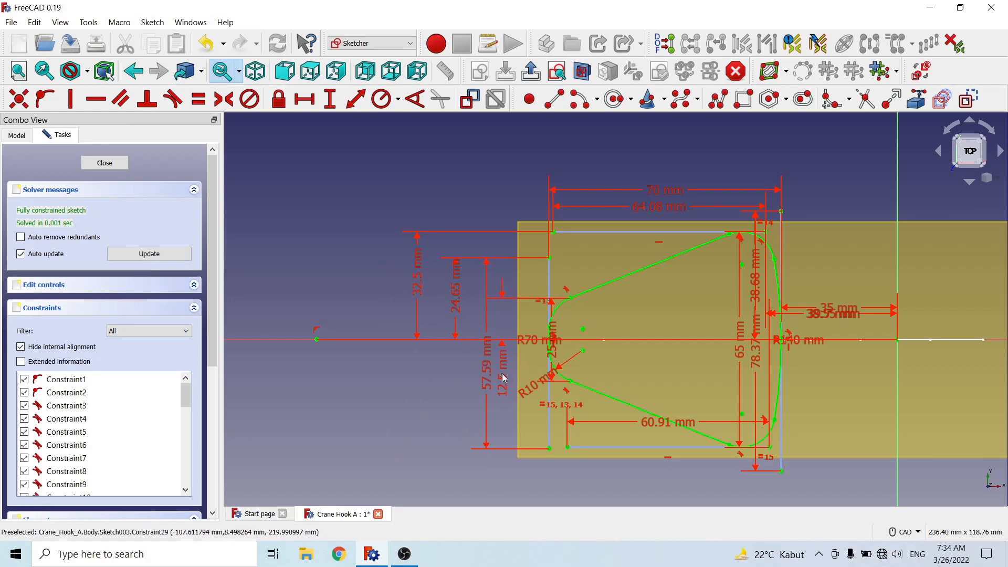
Step: Place the 60.91 mm dimension below the profile and separate the stacked 35, 39.7 and 38.55 mm dimensions
middle_click_drag(662, 420, 624, 341)
left_click_drag(624, 343, 623, 428)
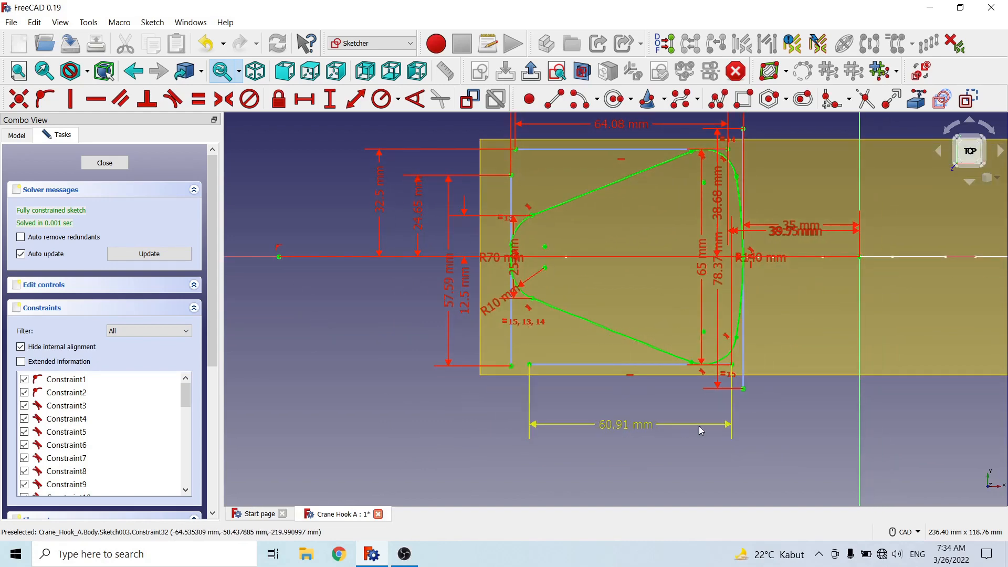
middle_click_drag(787, 256, 778, 329)
left_click_drag(793, 298, 798, 254)
mouse_move(795, 304)
left_mouse_down()
mouse_move(803, 286)
mouse_move(795, 307)
left_mouse_up()
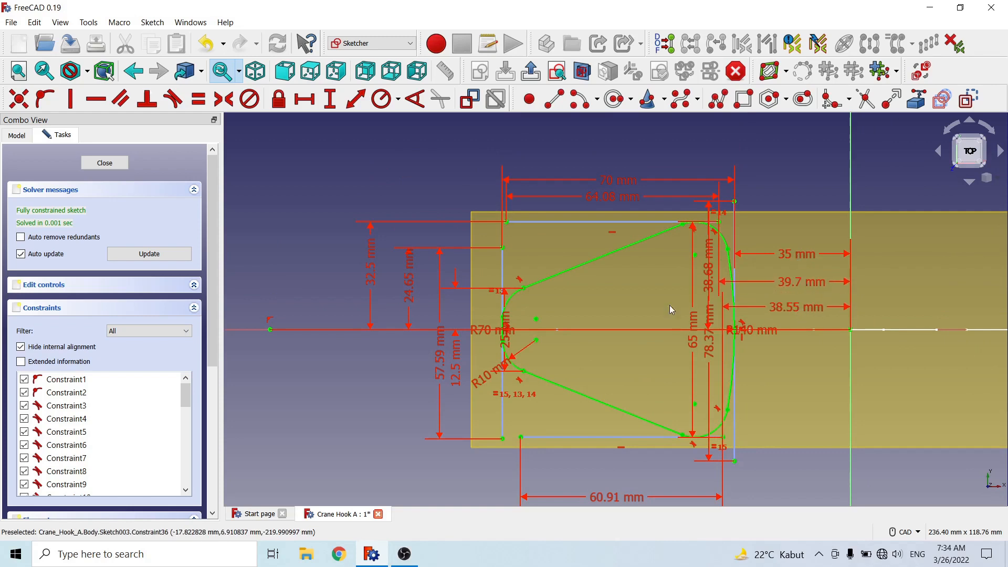
Step: Finish the cross-section sketch and inspect its position on the datum plane against the hook outline in 3D
left_click(120, 164)
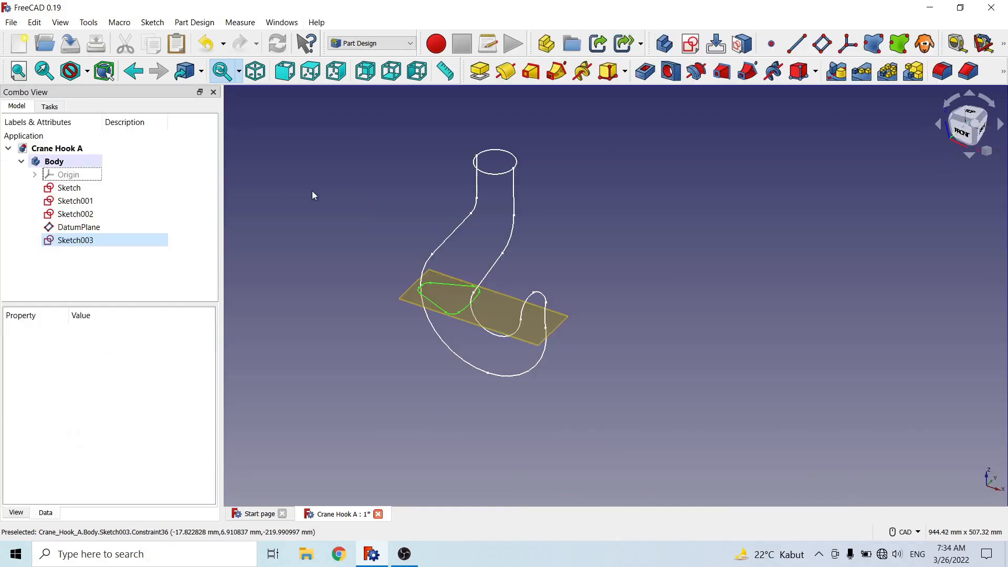
left_click(329, 313)
scroll(529, 360, "up", 5)
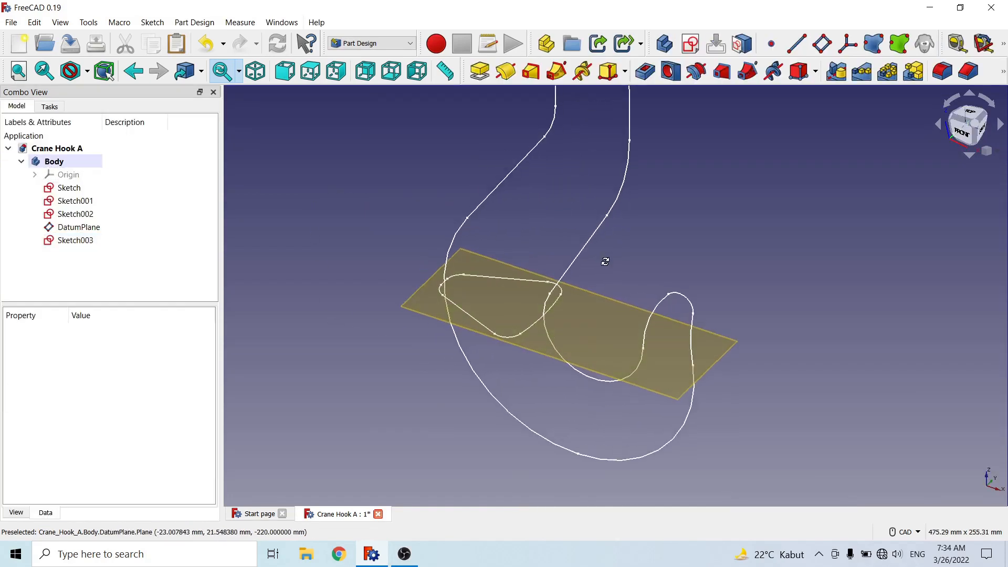
middle_click_drag(605, 262, 632, 255)
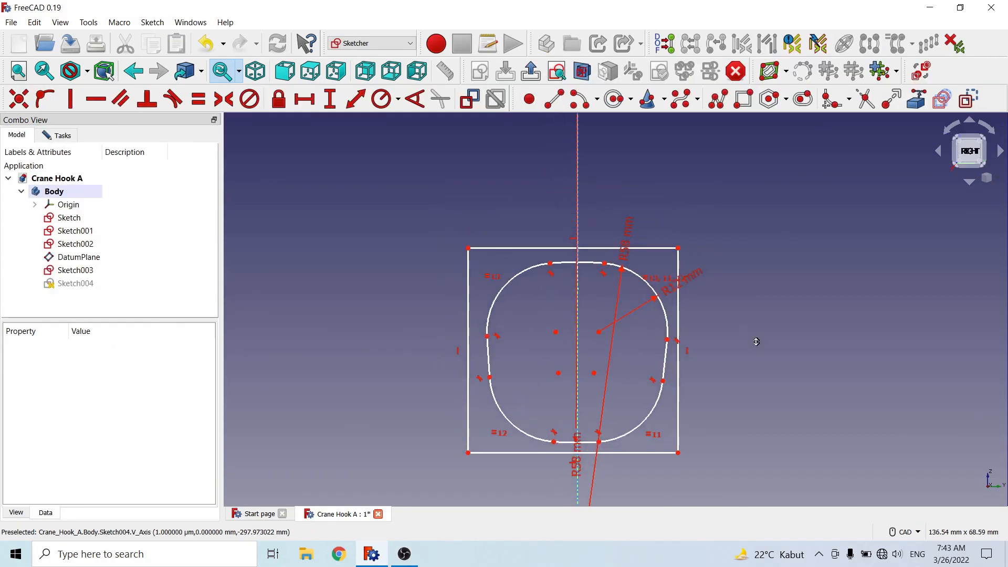
Step: Check the new cross-section sketch against the hook's front view and constrain the width of its surrounding rectangle to 55 mm
scroll(581, 308, "up", 3)
scroll(586, 257, "down", 3)
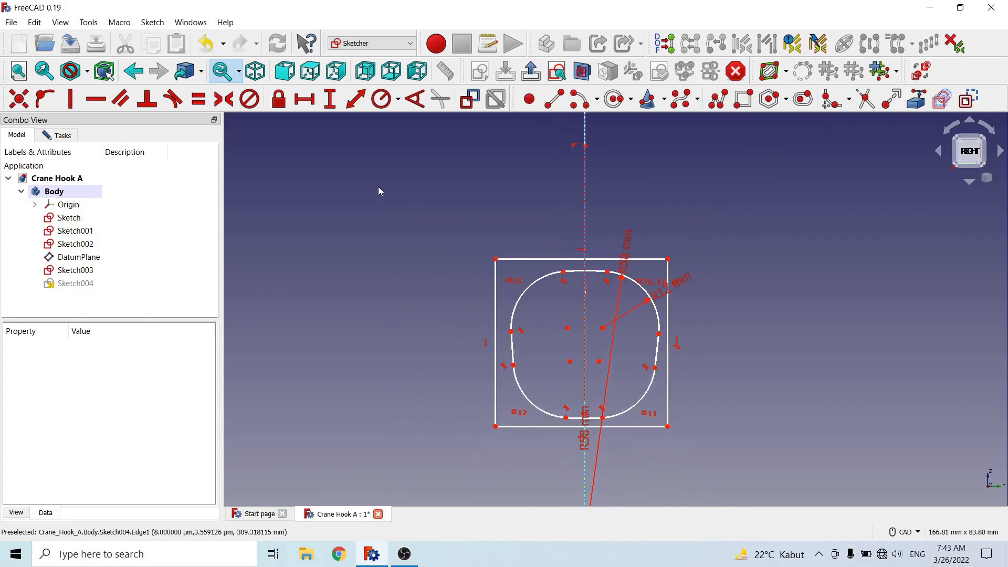
left_click(296, 75)
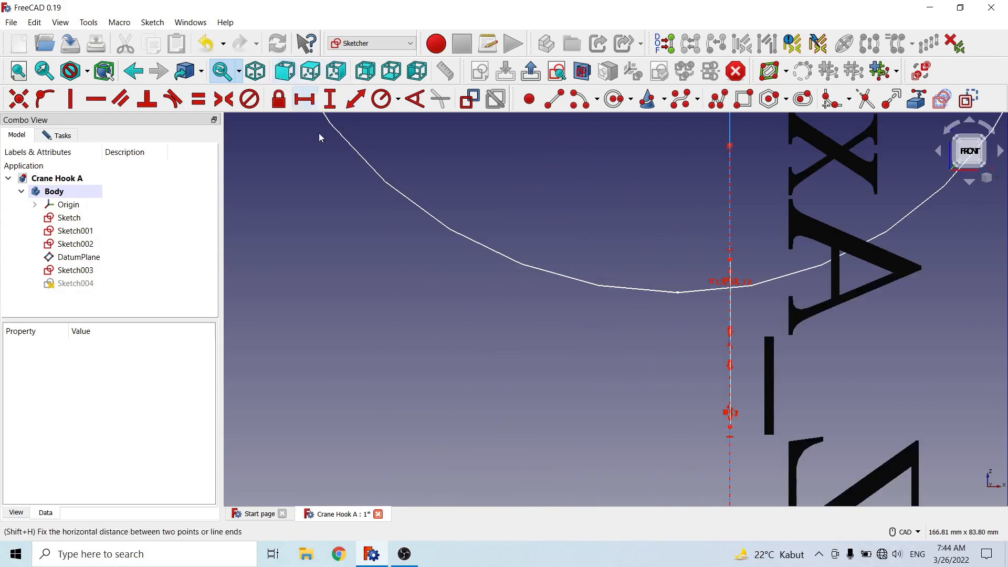
scroll(478, 348, "down", 6)
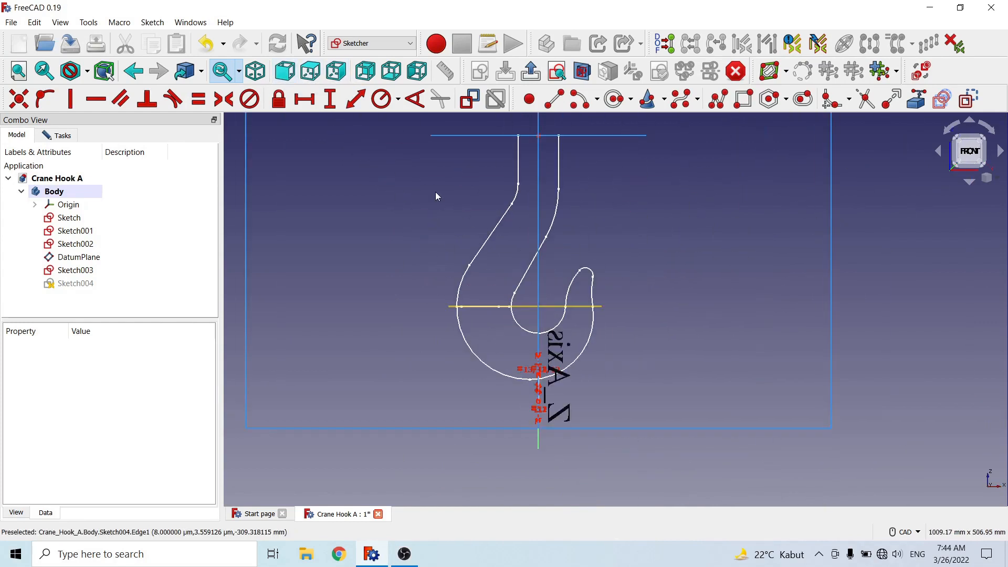
left_click(340, 74)
scroll(599, 385, "up", 6)
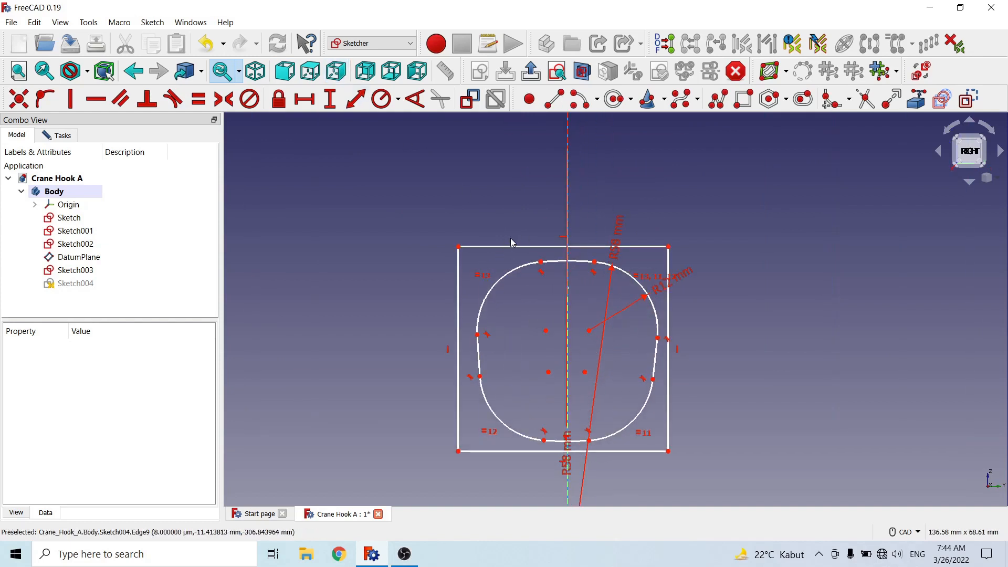
left_click(512, 246)
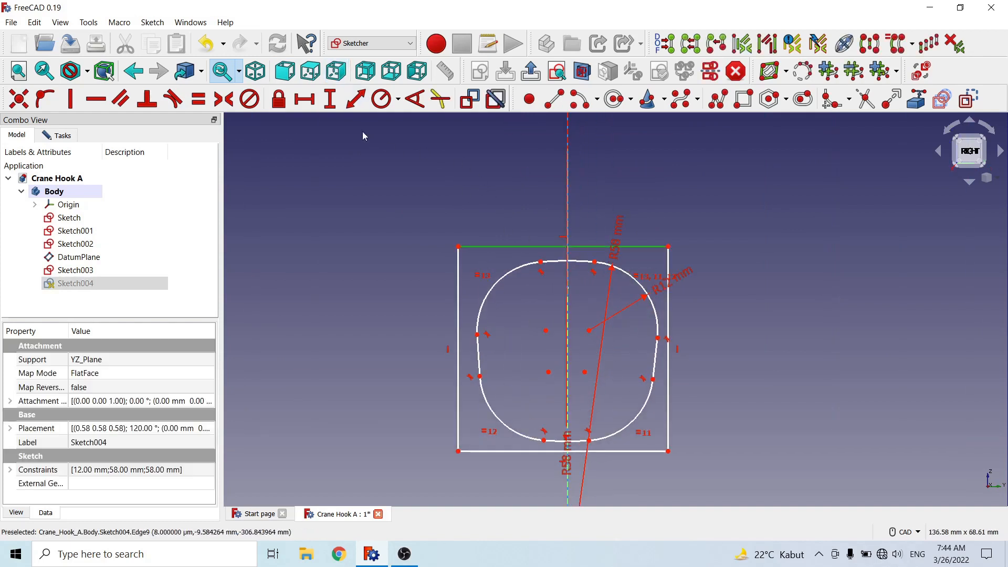
left_click(304, 99)
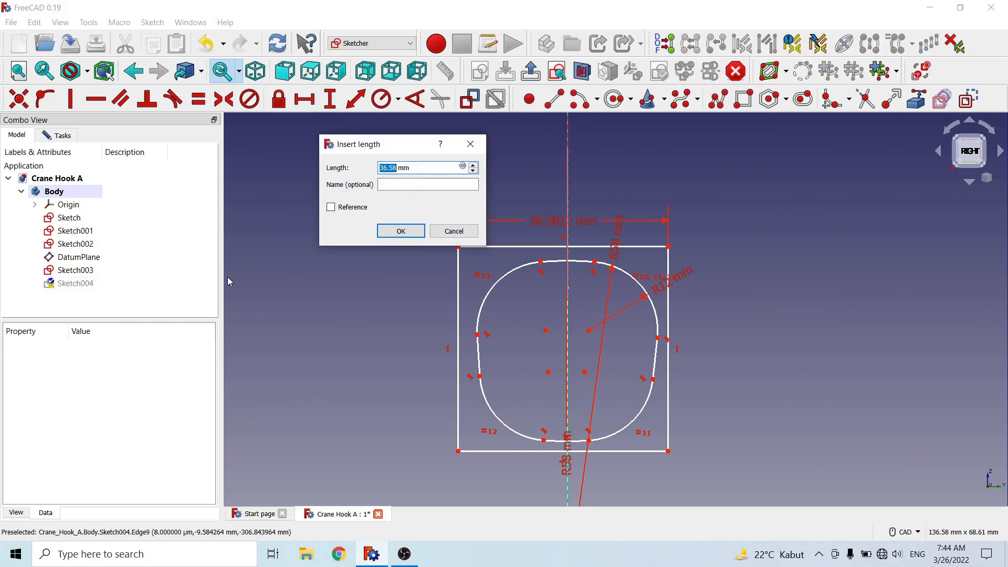
type("55")
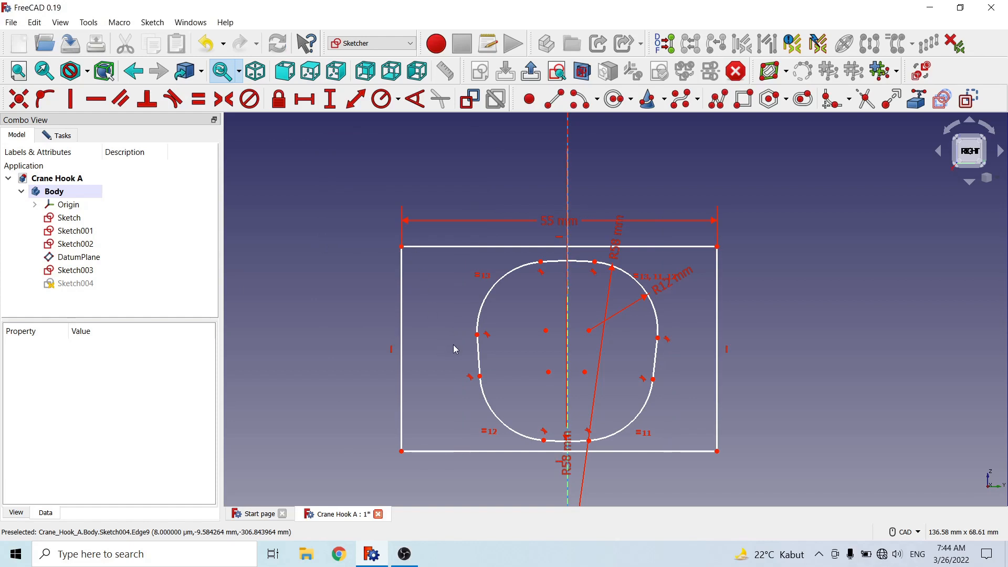
scroll(454, 349, "down", 3)
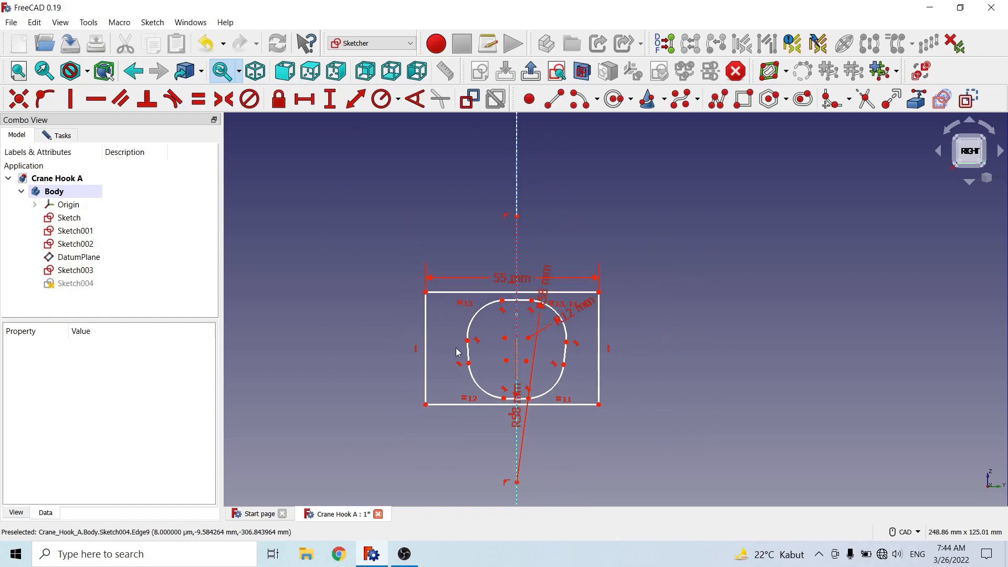
scroll(457, 352, "up", 3)
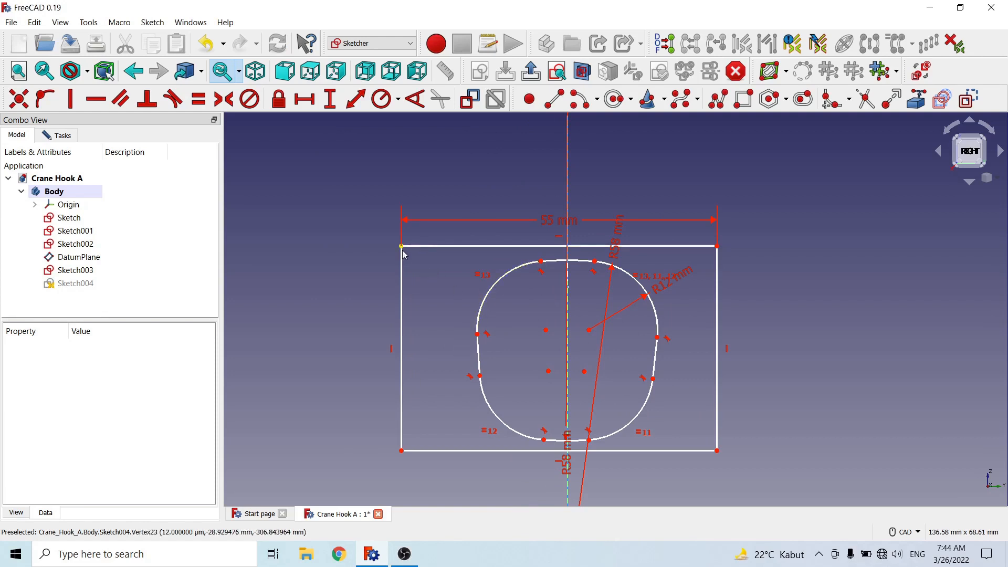
Step: Constrain the height of the rectangle surrounding the rounded cross-section to 58 mm
left_click(401, 273)
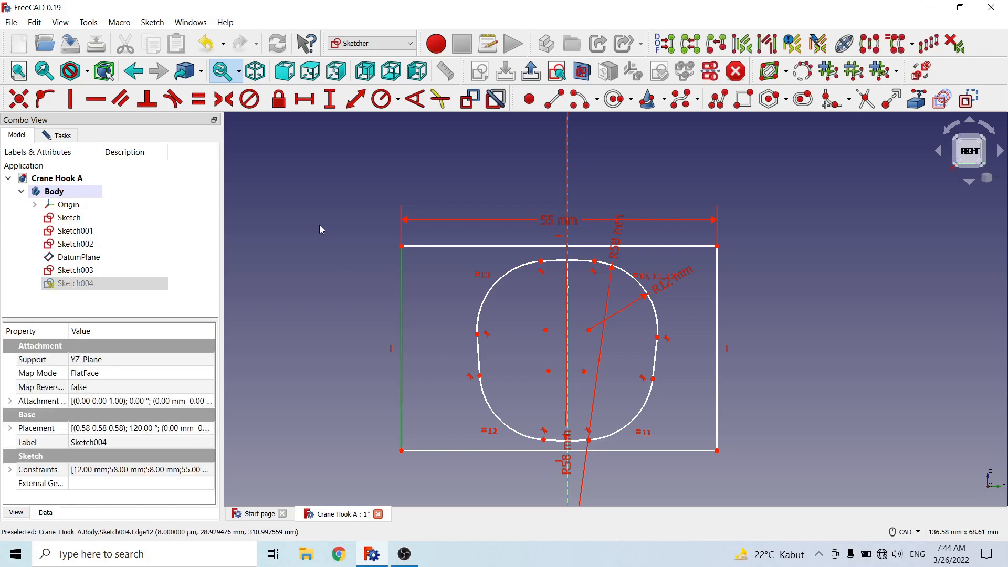
left_click(329, 98)
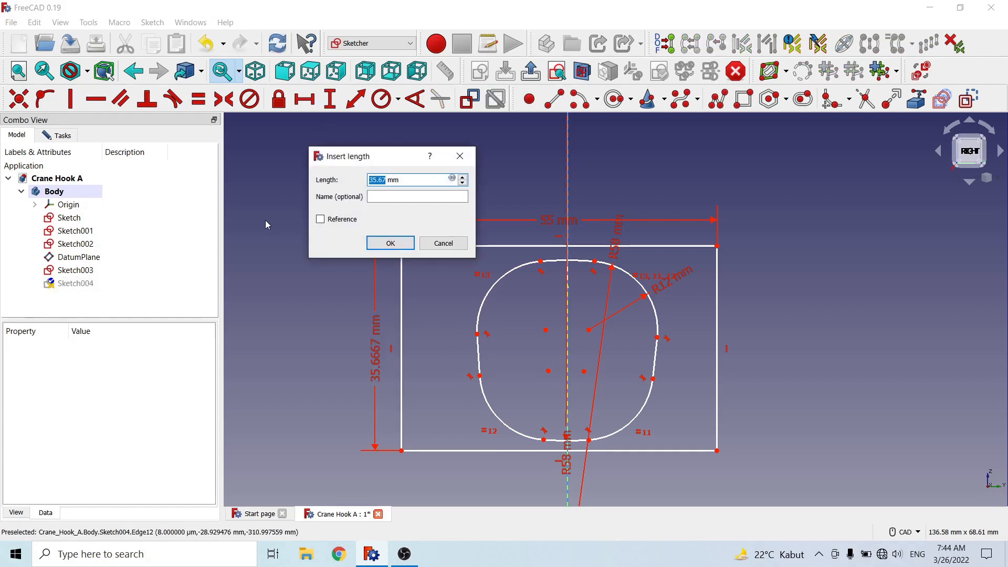
type("58")
left_click(390, 242)
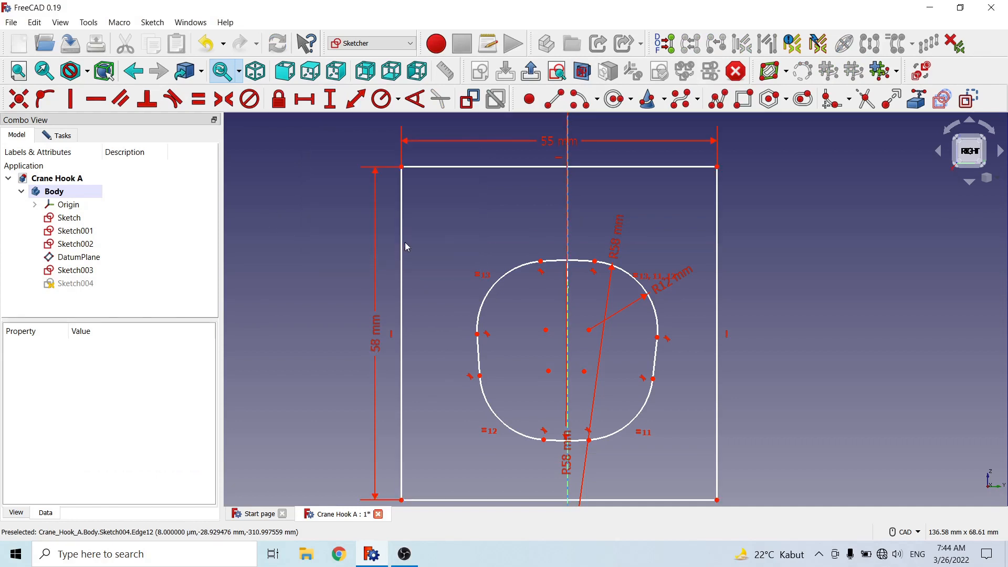
Step: Make the cross-section's upper and lower arcs tangent to the rectangle's top and bottom edges
left_click(577, 260)
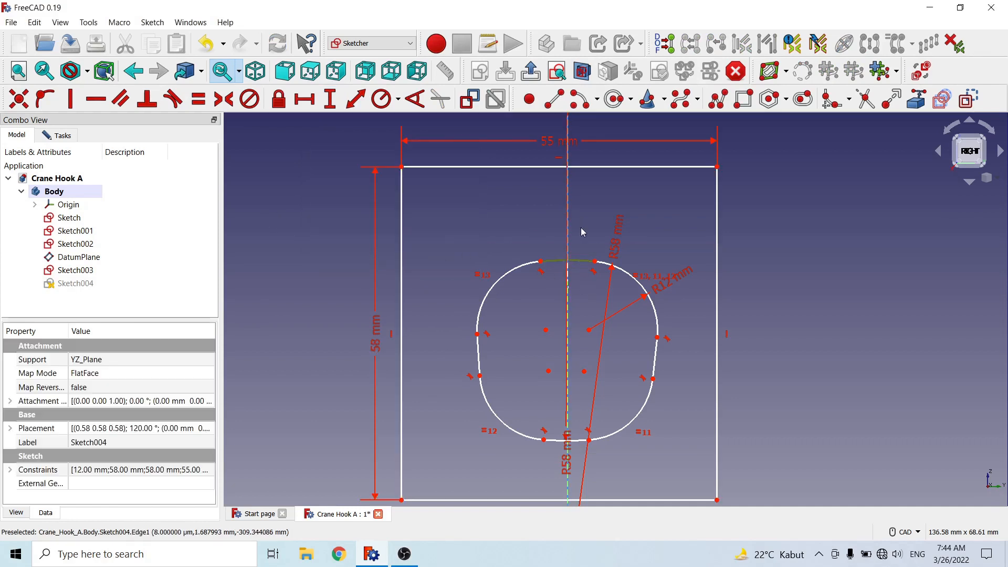
left_click(577, 167)
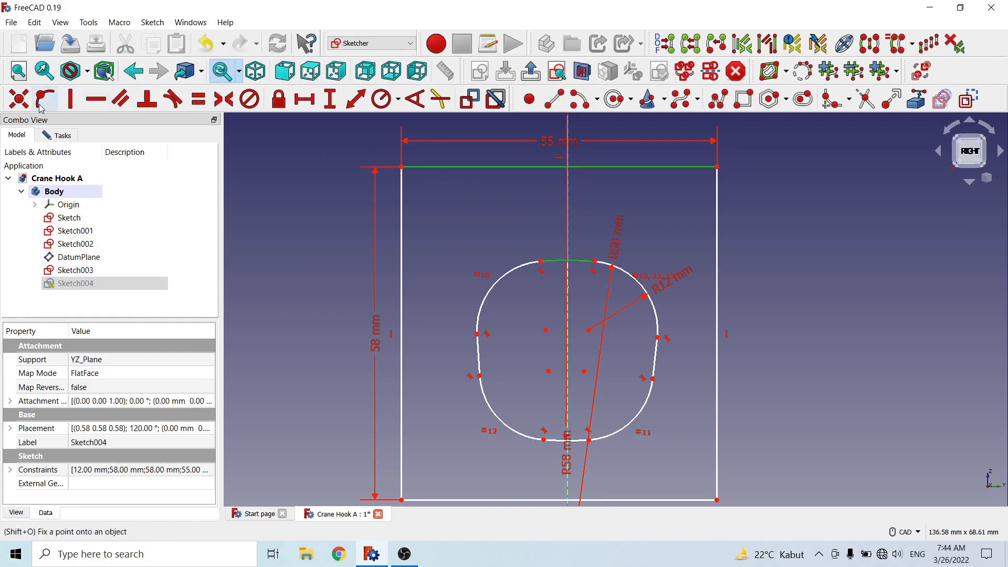
left_click(173, 100)
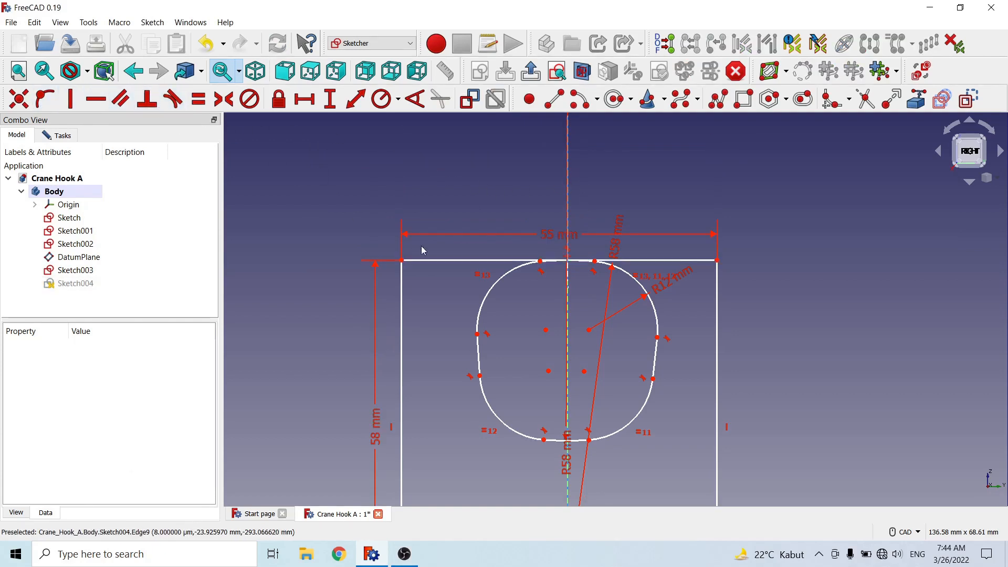
scroll(421, 245, "down", 3)
scroll(515, 380, "up", 4)
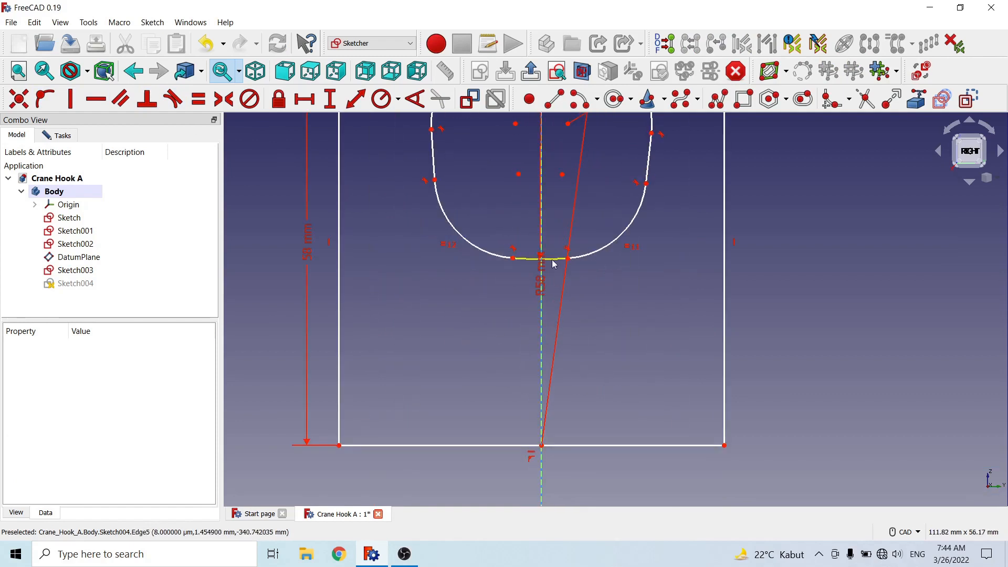
left_click(553, 259)
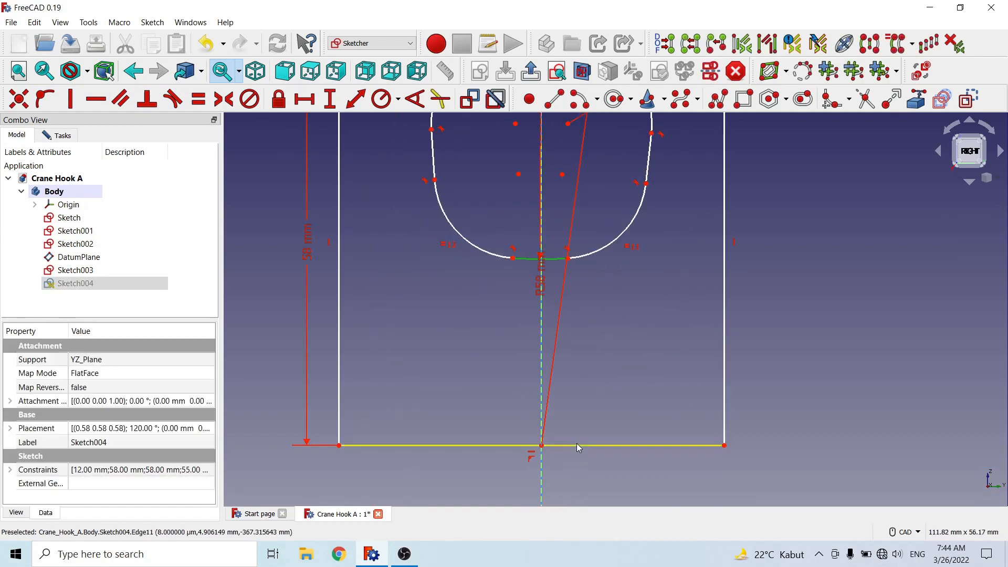
left_click(577, 445)
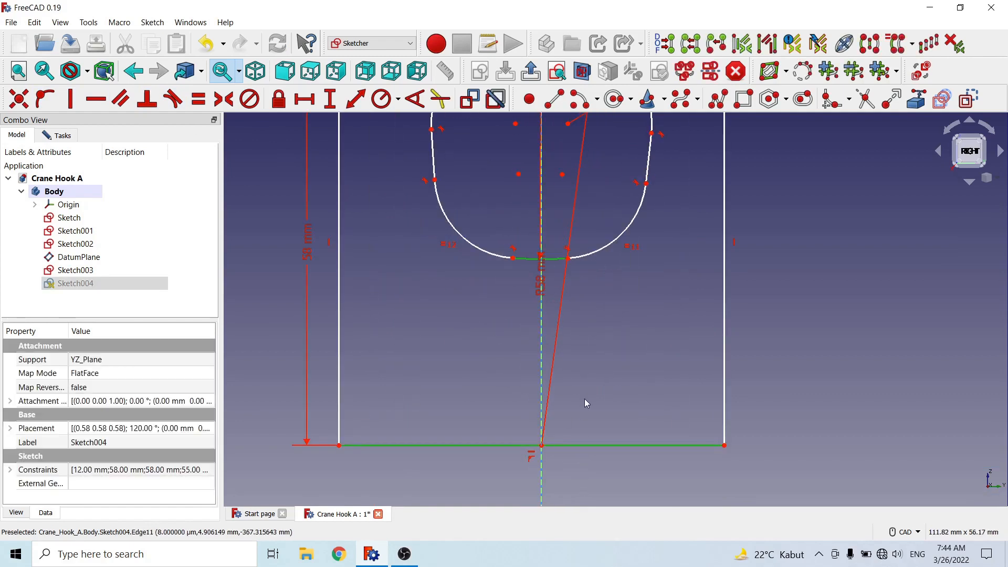
left_click(172, 98)
scroll(583, 399, "down", 4)
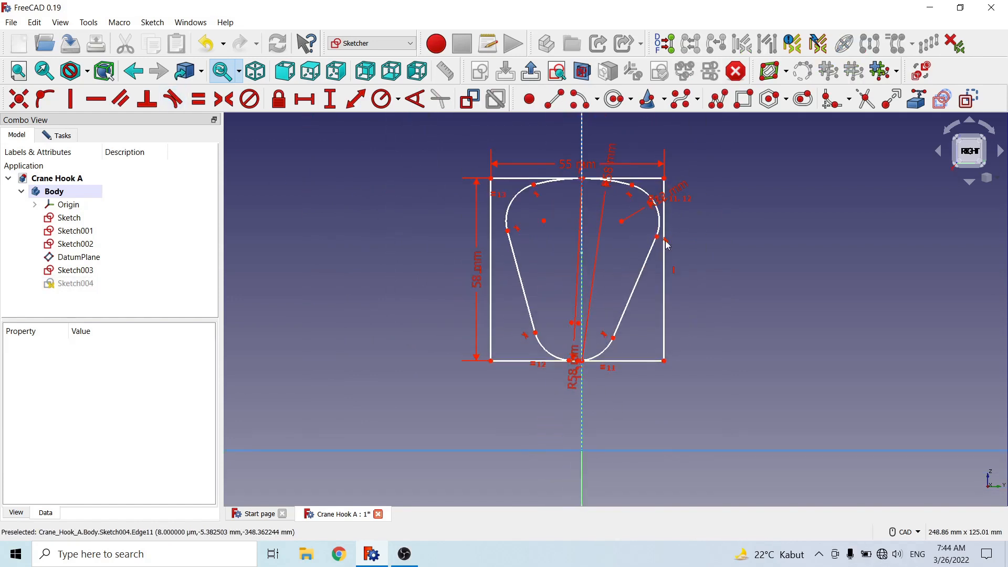
Step: Make the upper-right and upper-left corner arcs tangent to the rectangle's adjacent vertical sides
scroll(722, 208, "up", 2)
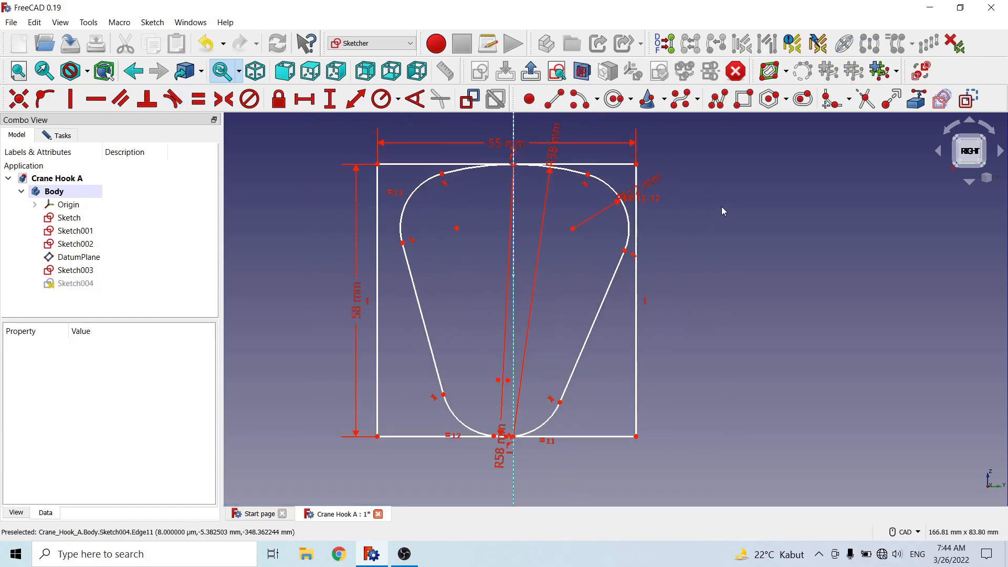
left_click(631, 229)
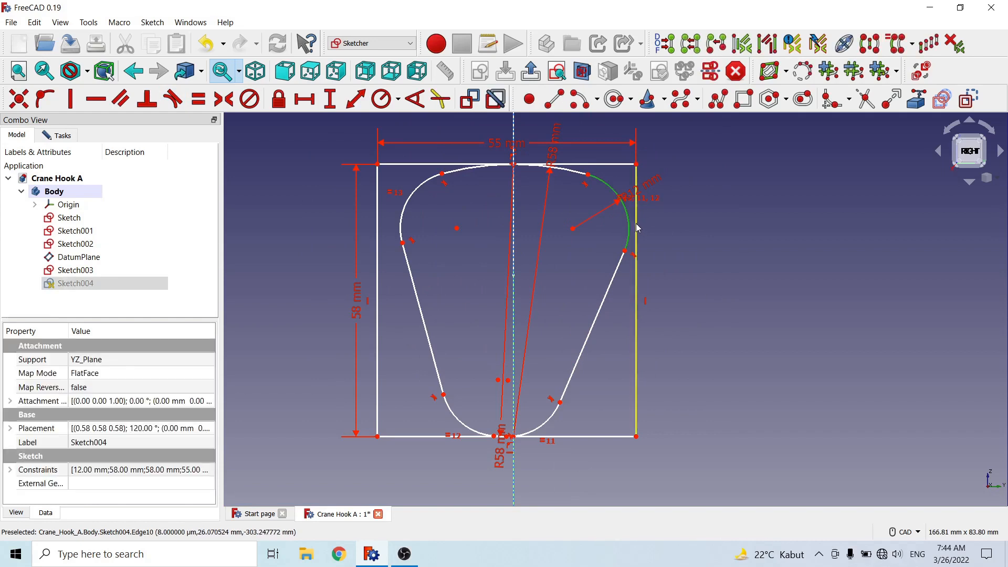
left_click(636, 225)
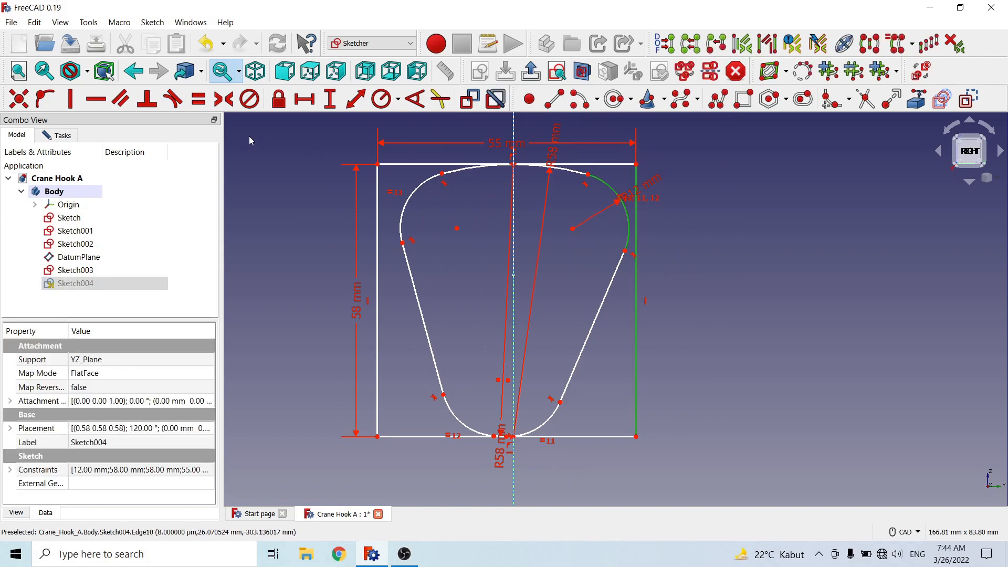
left_click(173, 99)
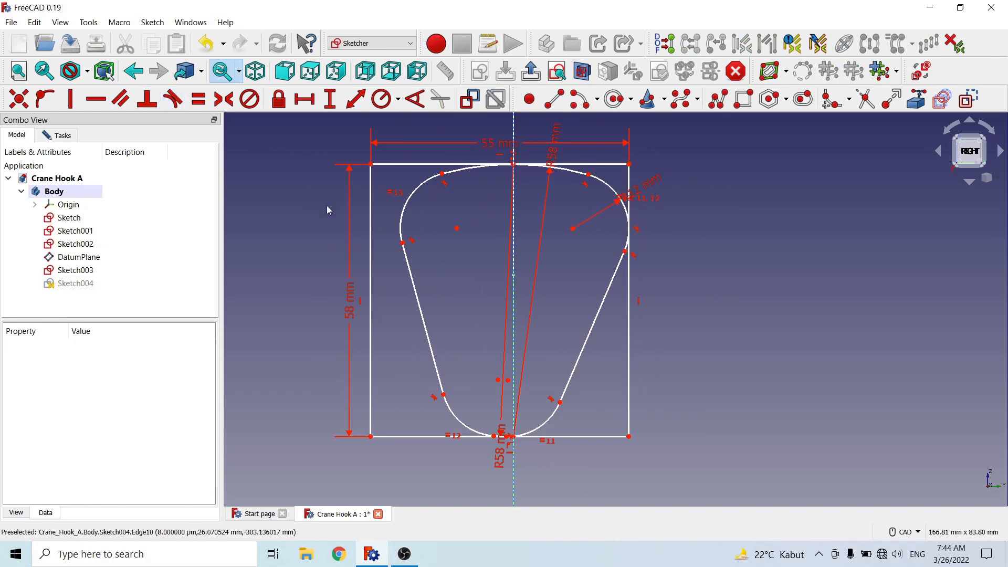
left_click(405, 216)
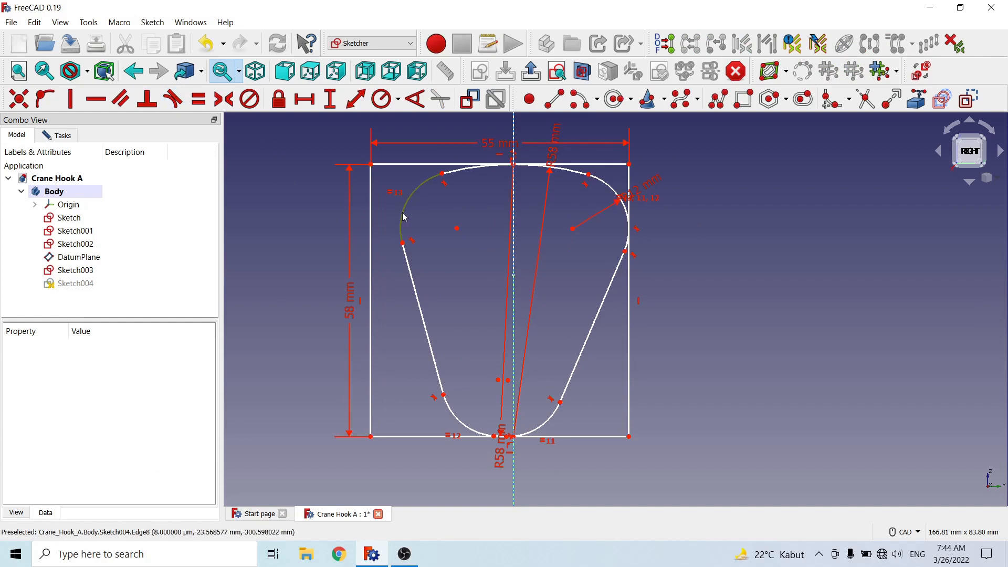
left_click(370, 212)
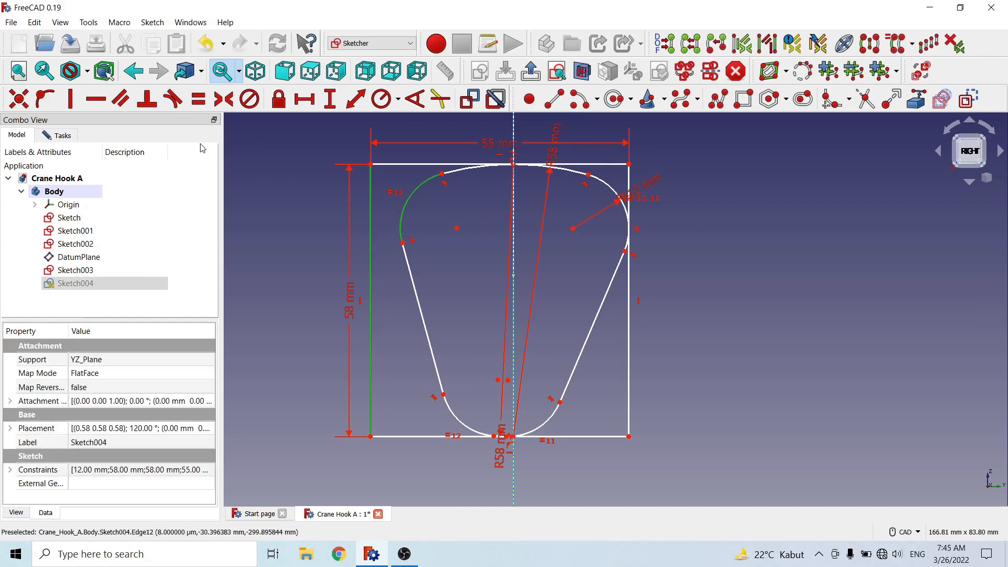
left_click(173, 100)
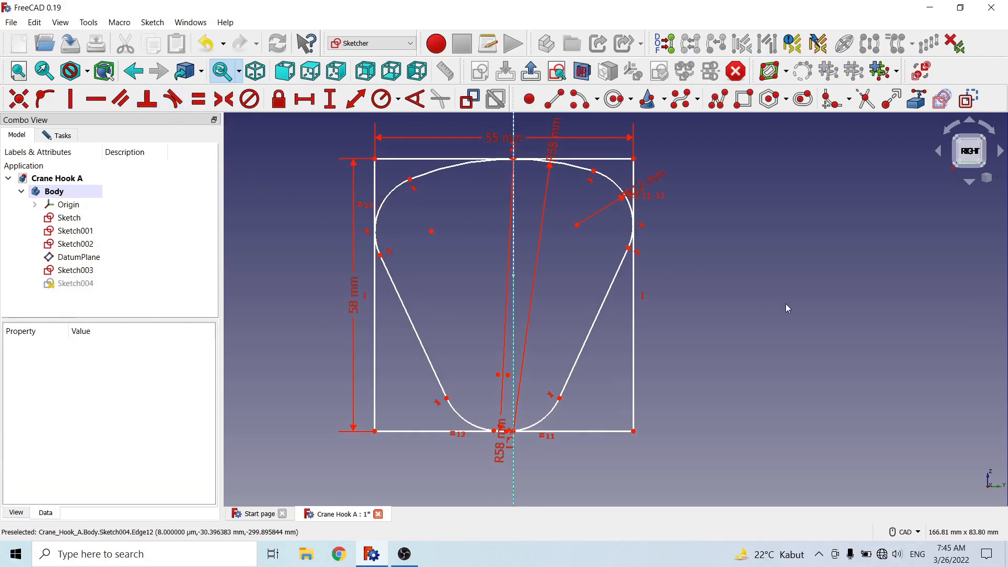
Step: Constrain the horizontal distance from the rectangle's upper-left corner to the vertical axis to 27.5 mm
scroll(770, 342, "down", 3)
scroll(633, 283, "up", 3)
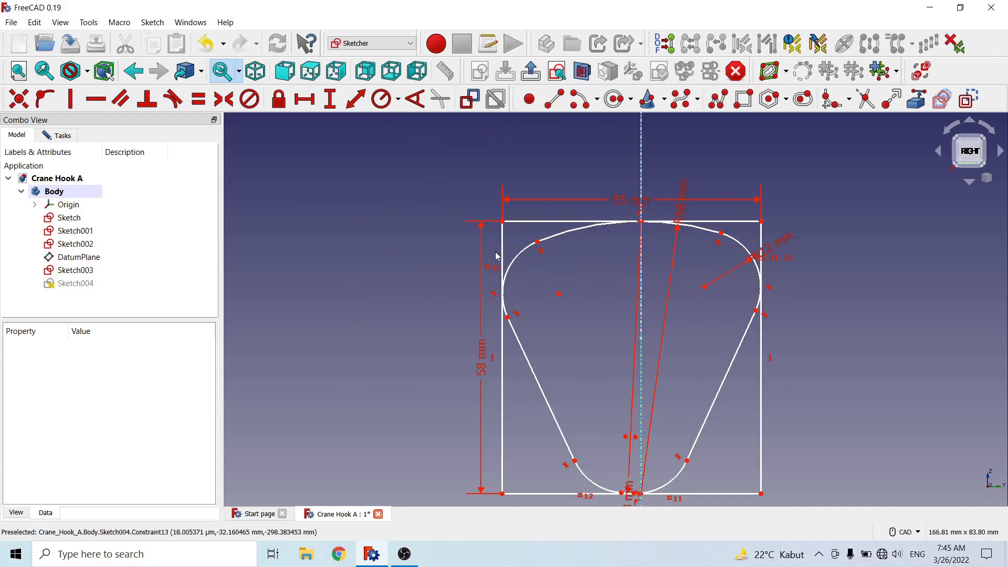
left_click(503, 222)
scroll(430, 329, "down", 4)
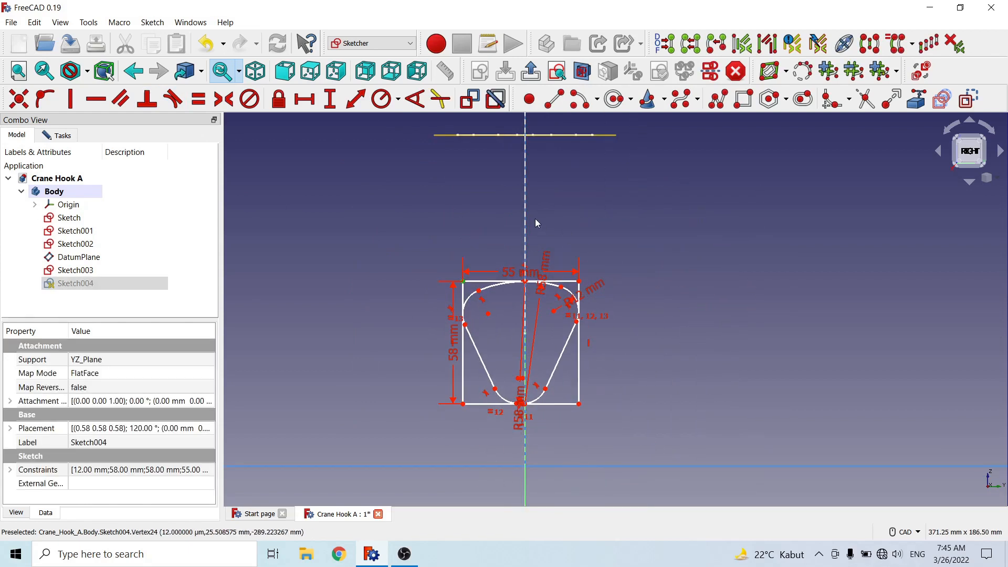
scroll(654, 355, "down", 2)
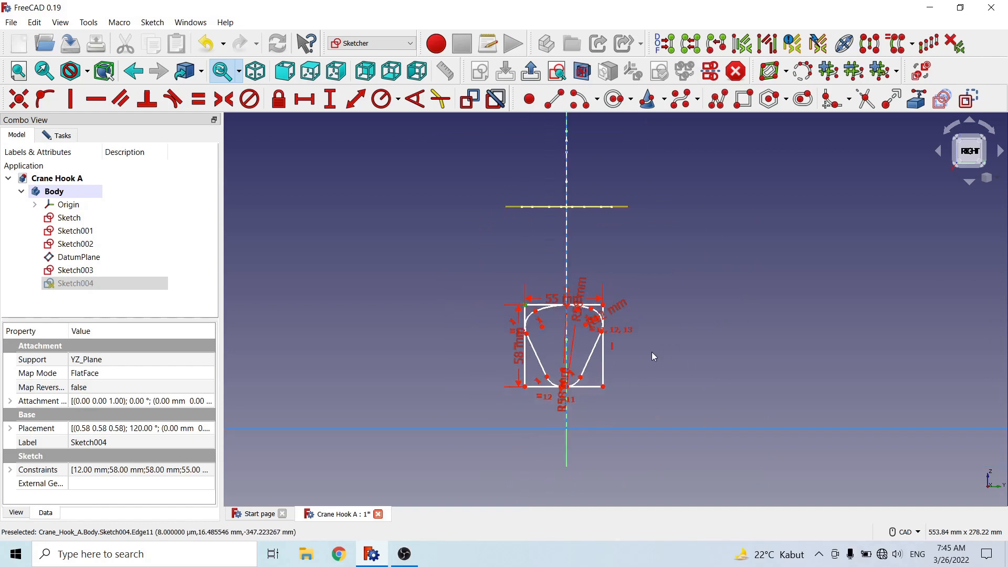
left_click(566, 444)
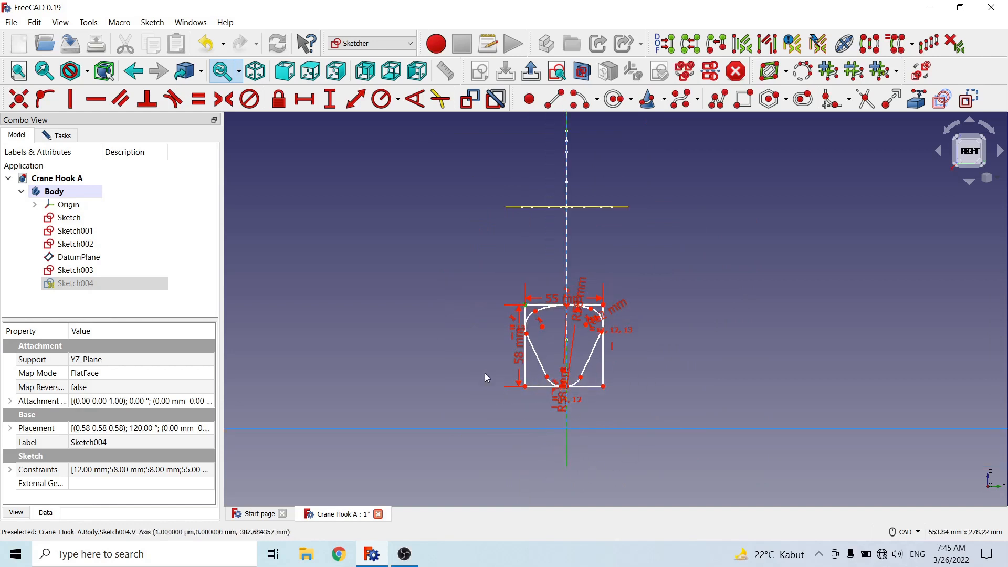
left_click(304, 98)
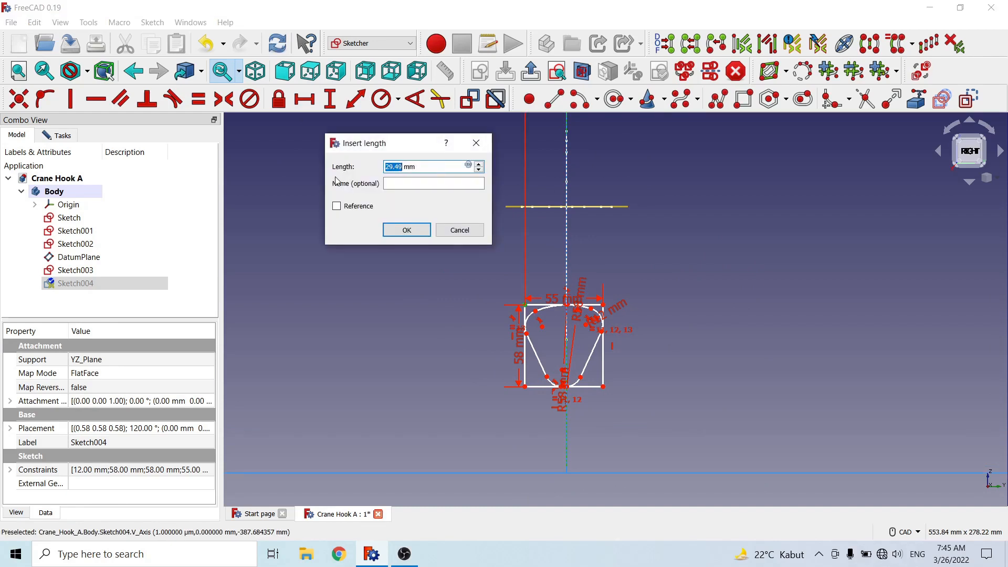
left_click_drag(422, 167, 378, 168)
type("27.5")
left_click(423, 231)
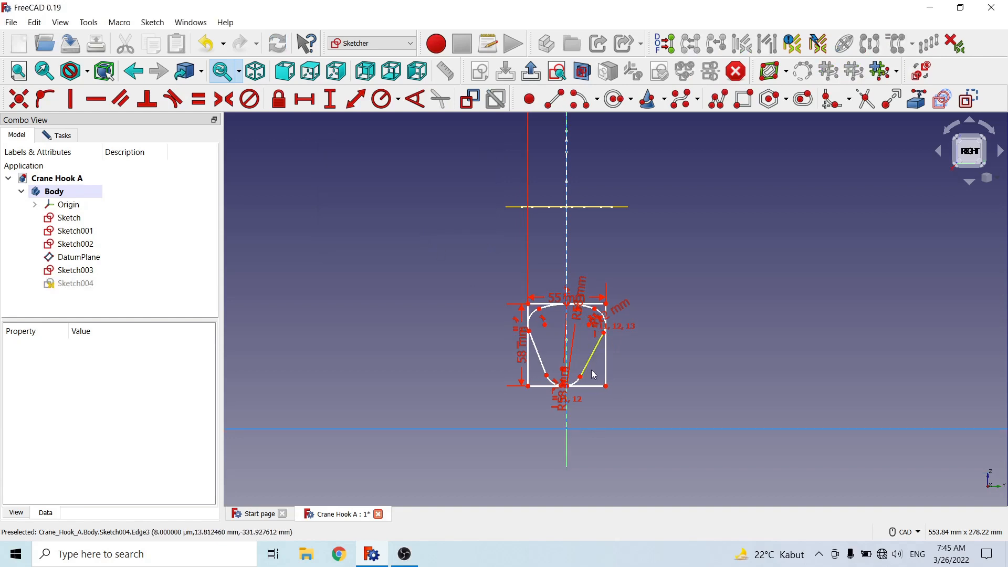
Step: Set the horizontal distance between the upper endpoints of the two lower corner arcs to 34.22 mm
scroll(580, 344, "up", 5)
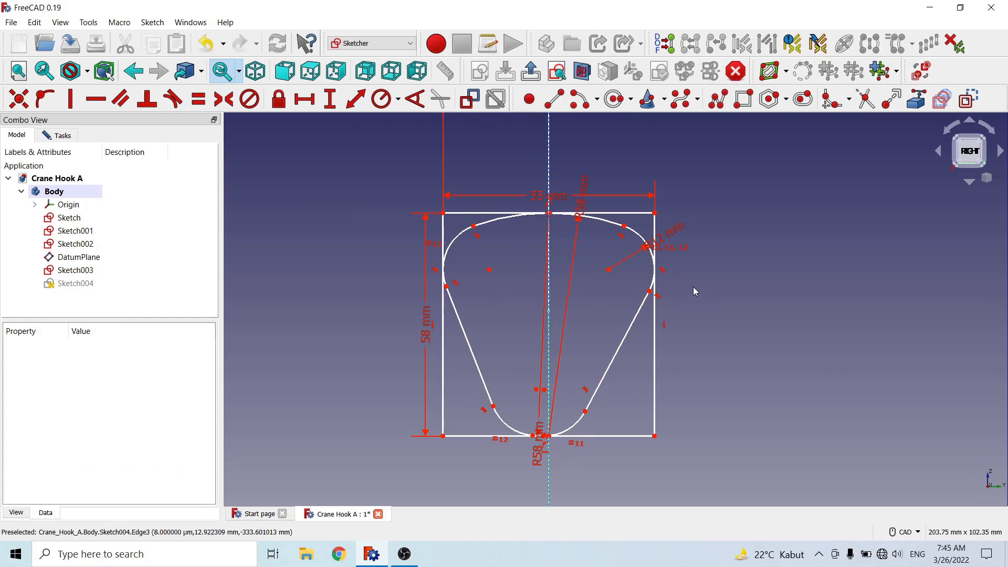
scroll(552, 268, "down", 2)
scroll(577, 439, "up", 2)
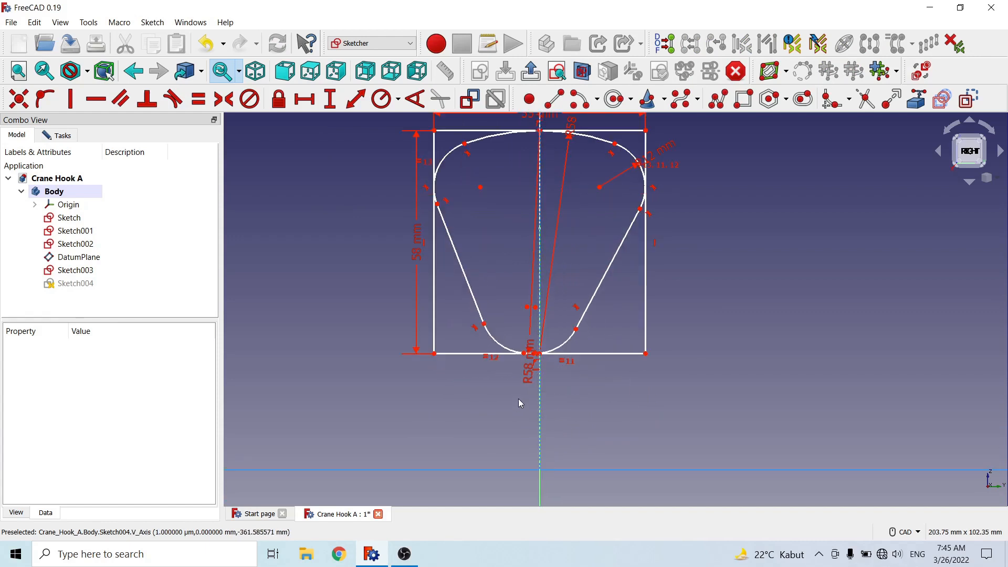
scroll(518, 400, "up", 2)
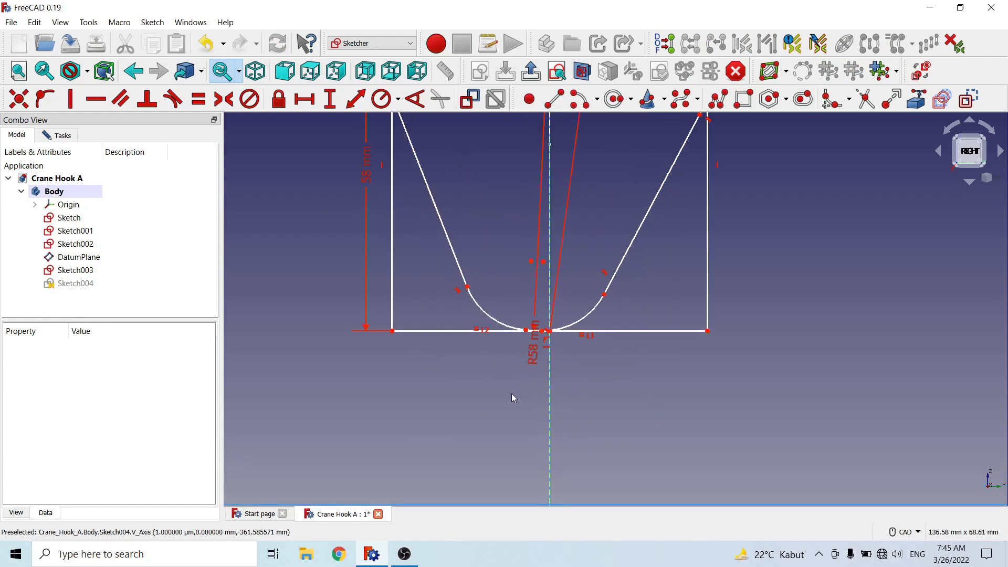
left_click(467, 289)
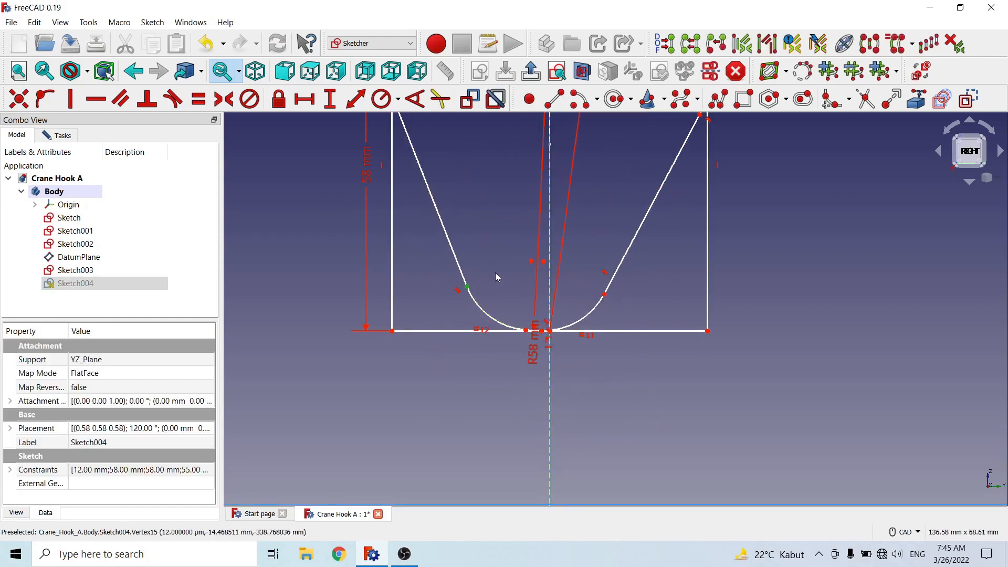
left_click(605, 297)
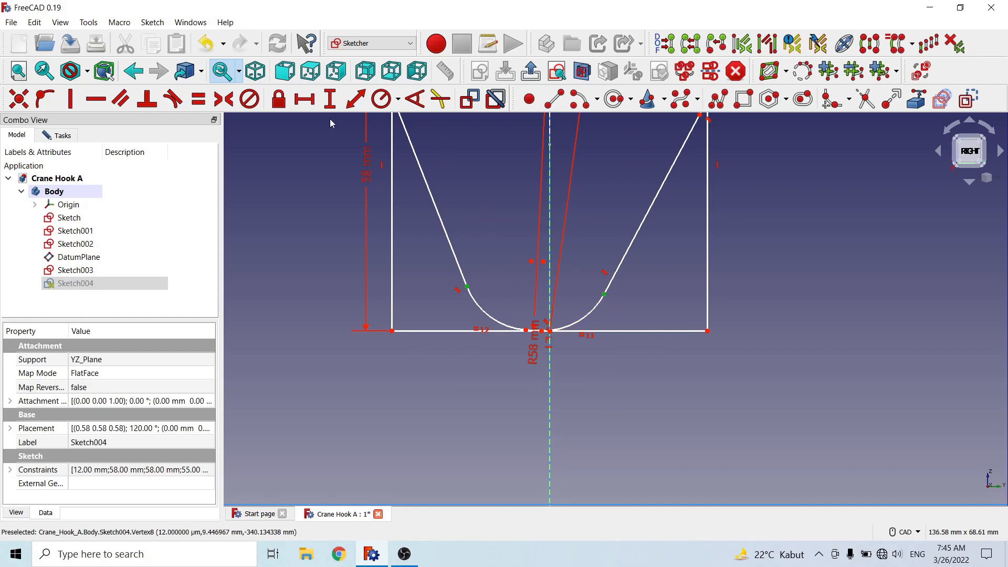
left_click(305, 98)
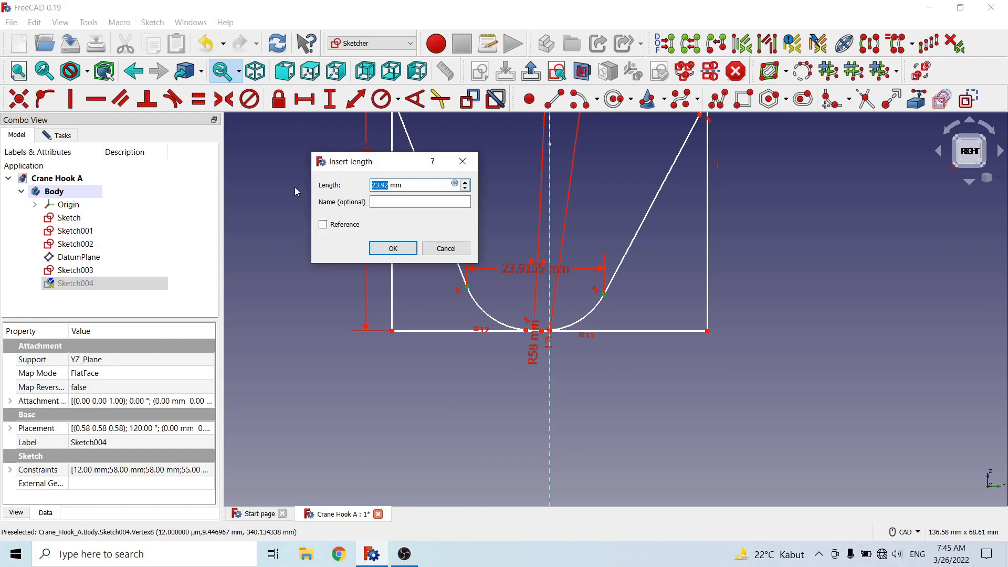
type("34.22")
left_click(402, 249)
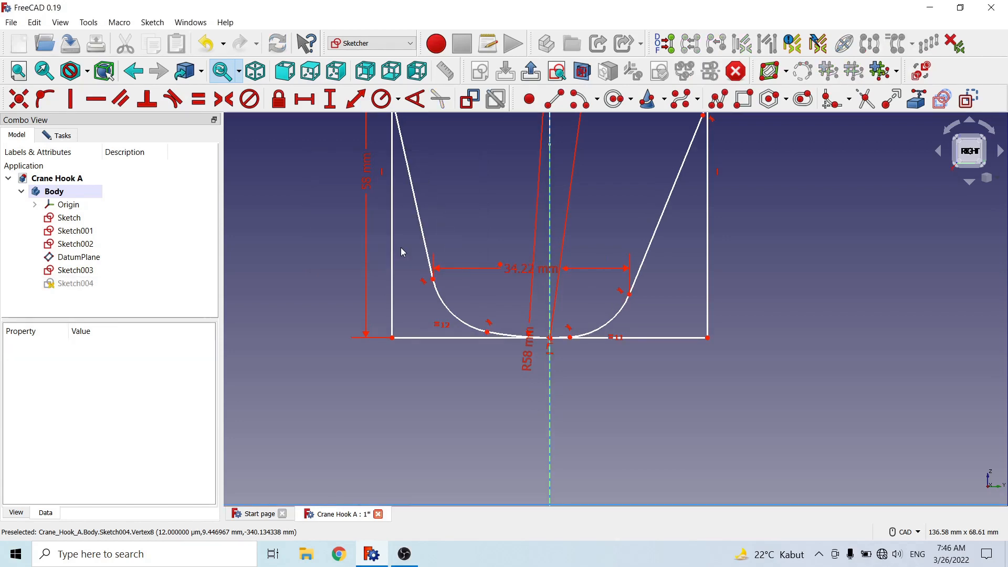
Step: Try to make the lower corner arcs' upper endpoints symmetric about the vertical axis, and undo the attempt
left_click(433, 279)
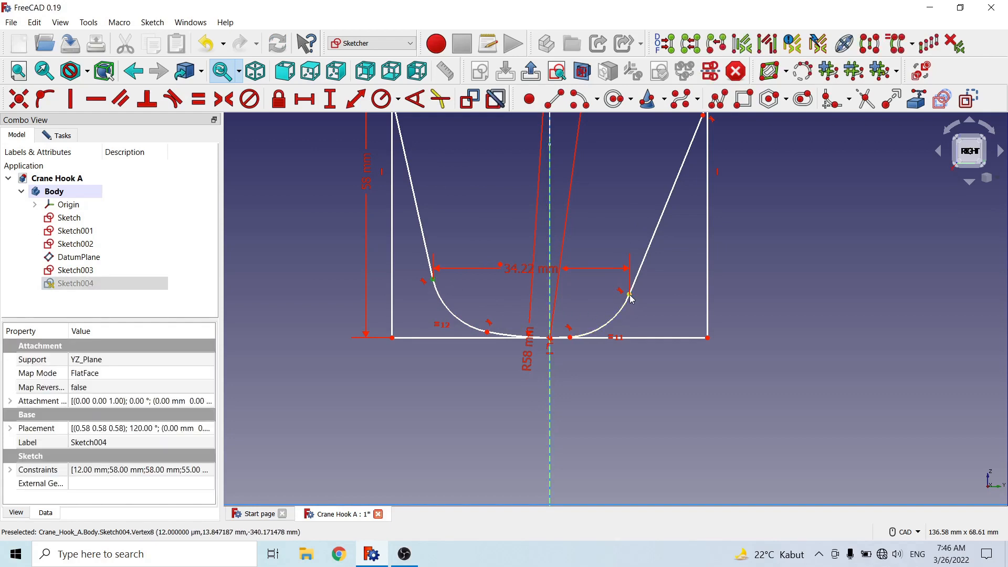
left_click(629, 295)
scroll(536, 279, "down", 2)
scroll(536, 280, "down", 1)
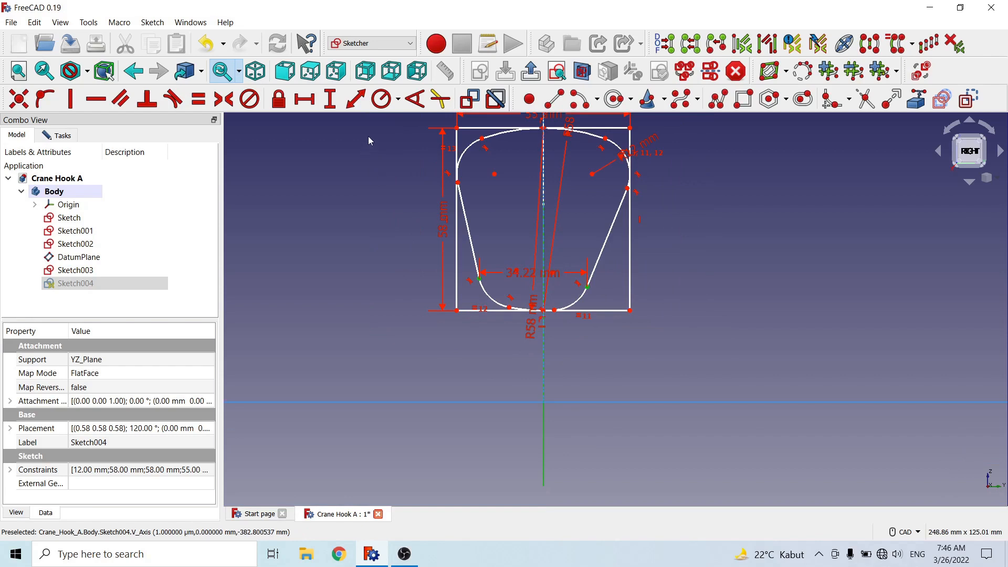
left_click(229, 103)
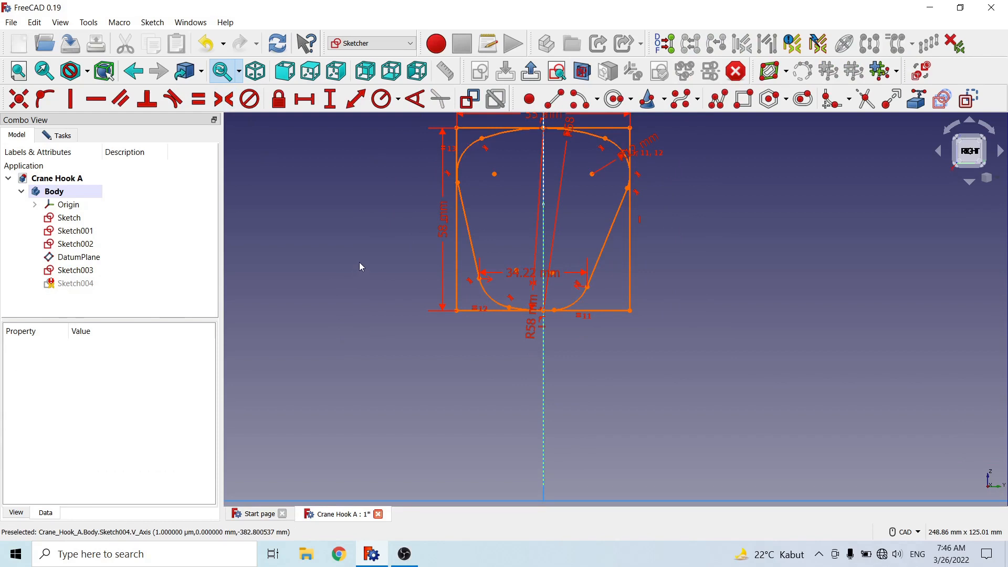
key("ctrl+z")
Step: Retry the symmetry constraint on the lower corner arcs' upper endpoints about the vertical axis, and undo it
scroll(499, 313, "up", 1)
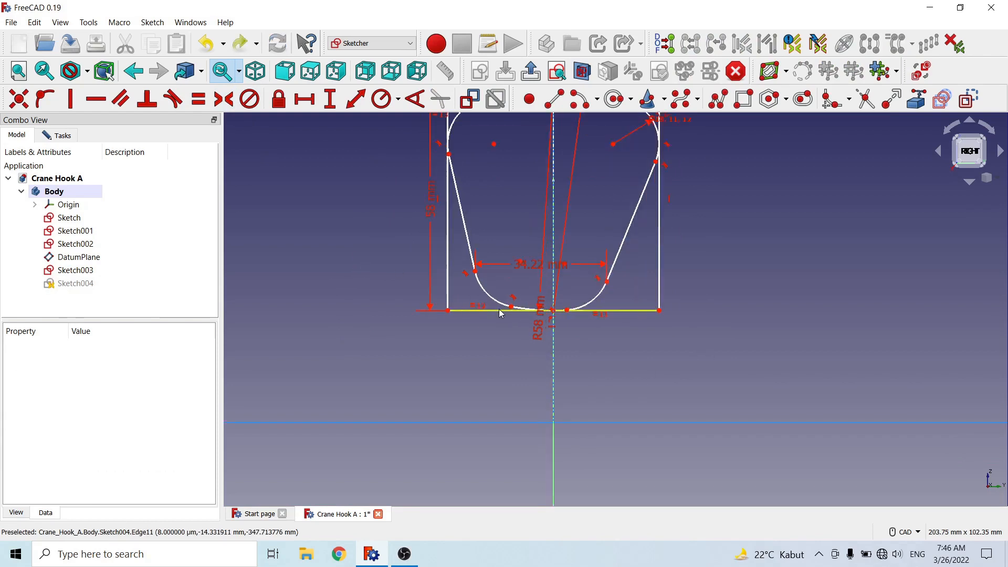
scroll(501, 313, "up", 1)
left_click(471, 262)
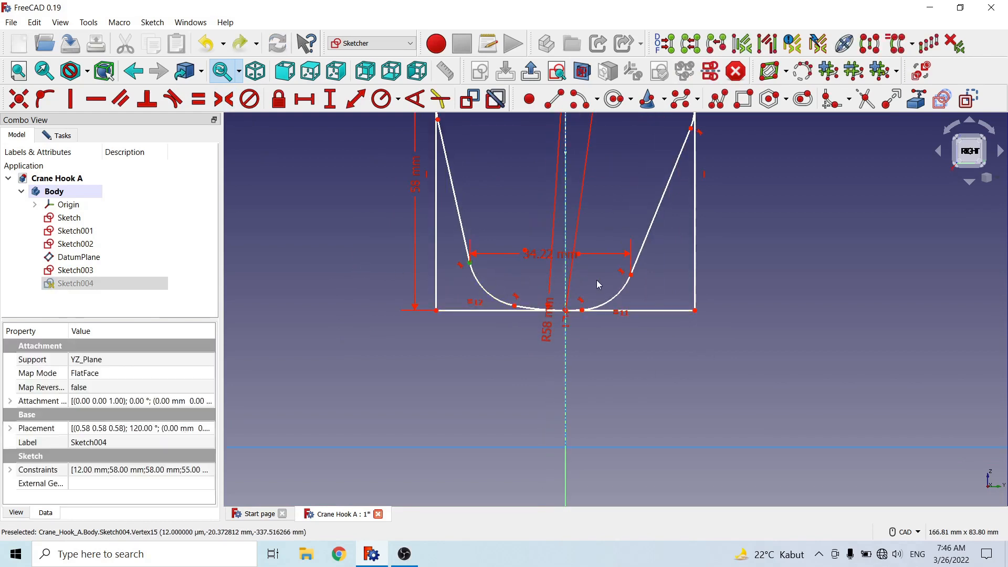
scroll(593, 445, "down", 3)
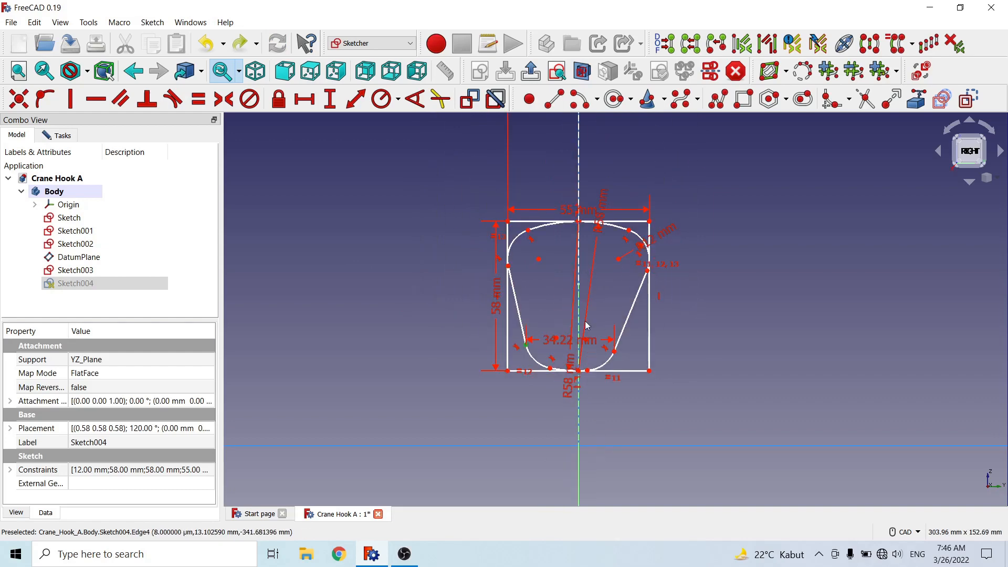
scroll(587, 326, "down", 4)
scroll(586, 328, "up", 3)
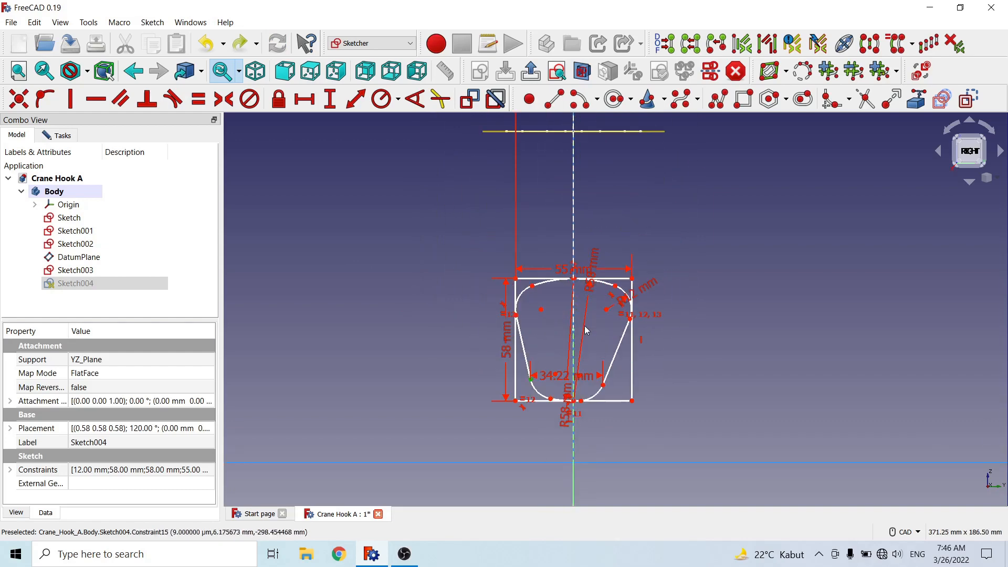
scroll(598, 438, "up", 4)
scroll(605, 374, "down", 2)
scroll(601, 443, "up", 3)
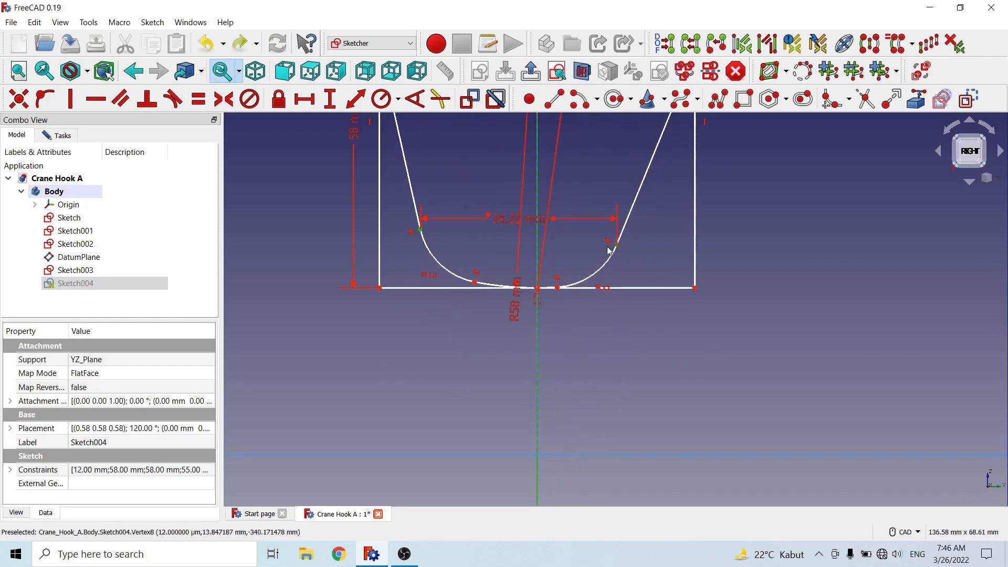
left_click(228, 98)
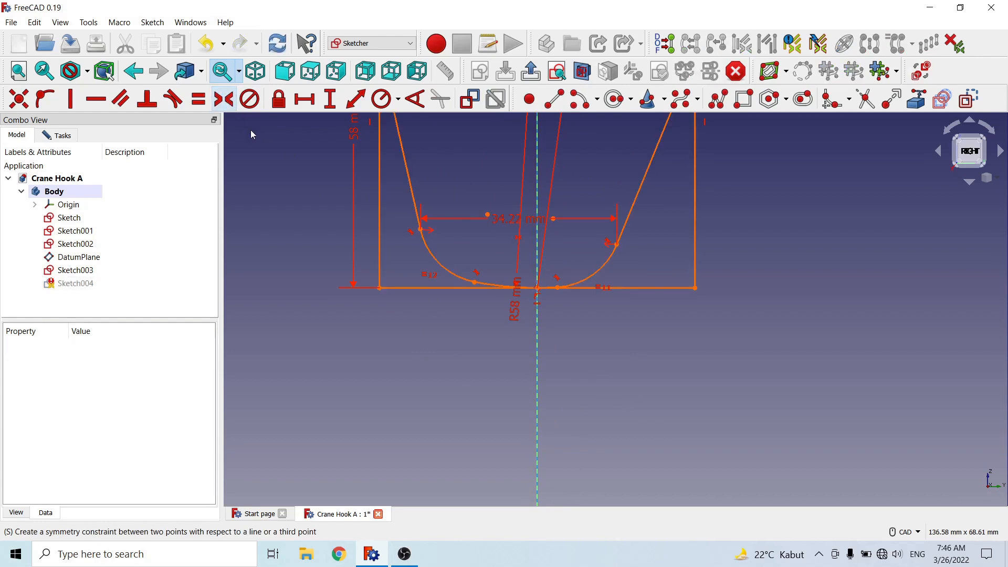
key("ctrl+z")
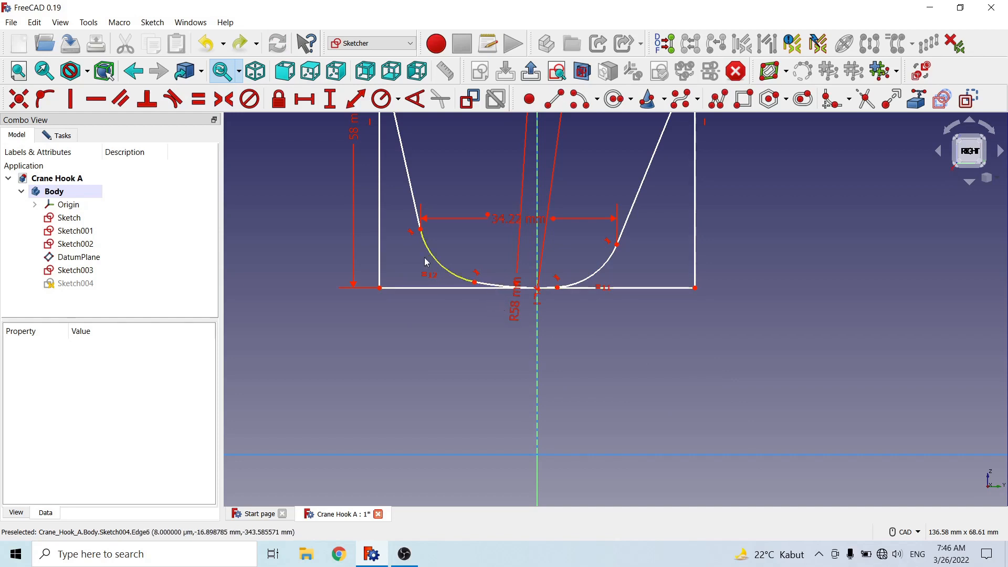
Step: Constrain the horizontal distance from the lower-left corner arc's upper endpoint to the vertical axis to 17.11 mm
left_click(421, 230)
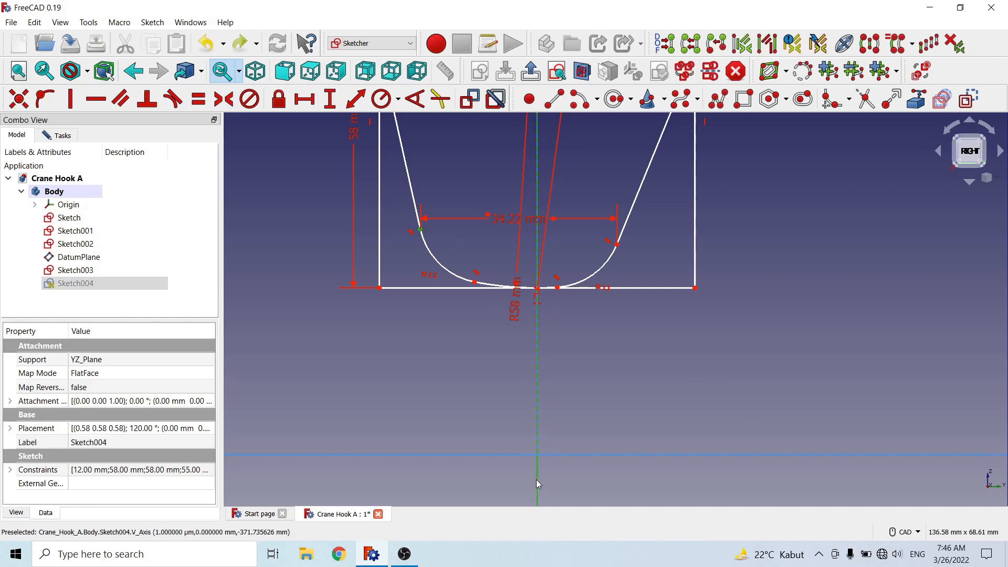
left_click(308, 103)
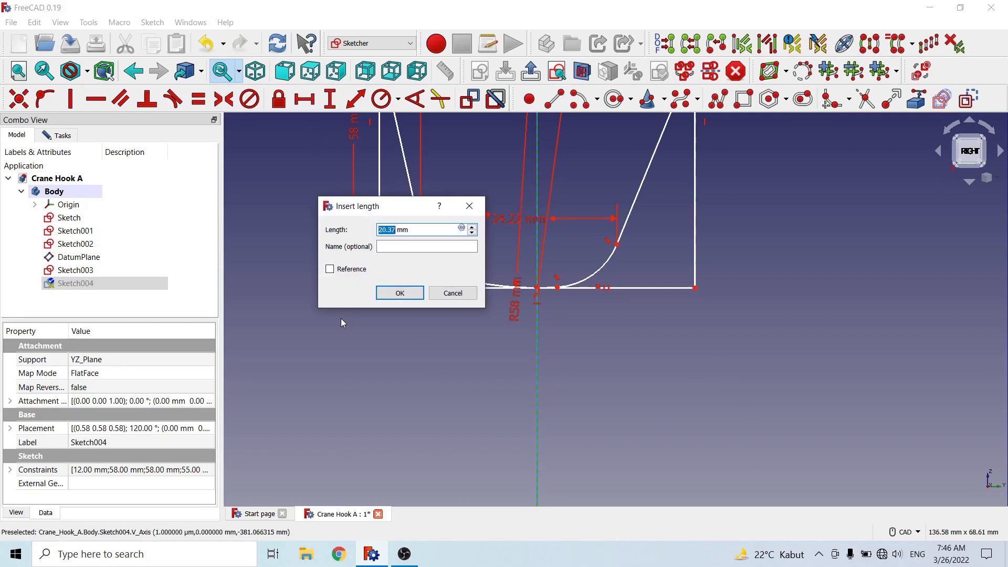
left_click(419, 228)
left_click_drag(419, 228, 376, 230)
type("17.11")
left_click(399, 293)
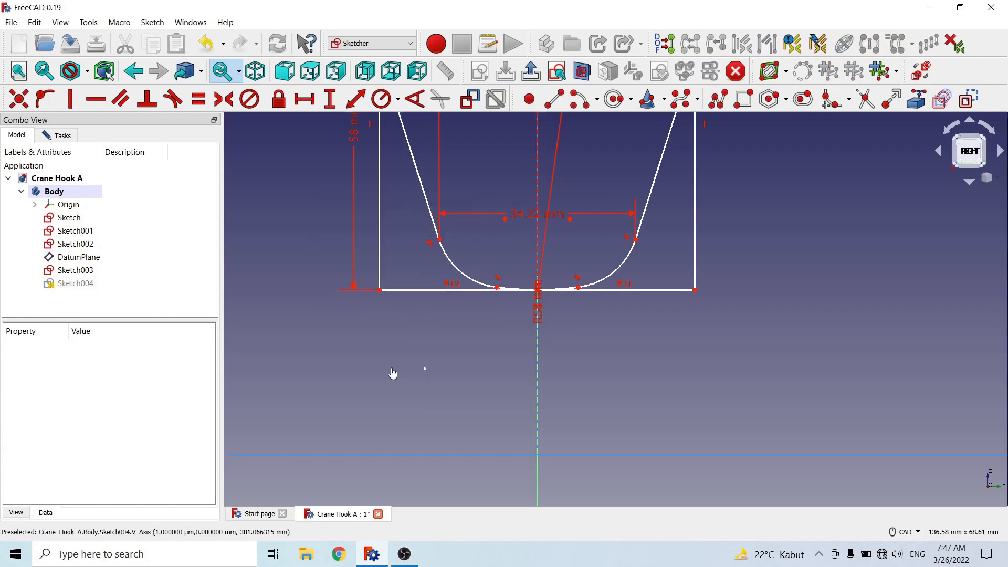
Step: Constrain the vertical distance from the rectangle's upper-right corner to the horizontal axis to -255 mm
scroll(512, 439, "down", 4)
scroll(517, 281, "up", 3)
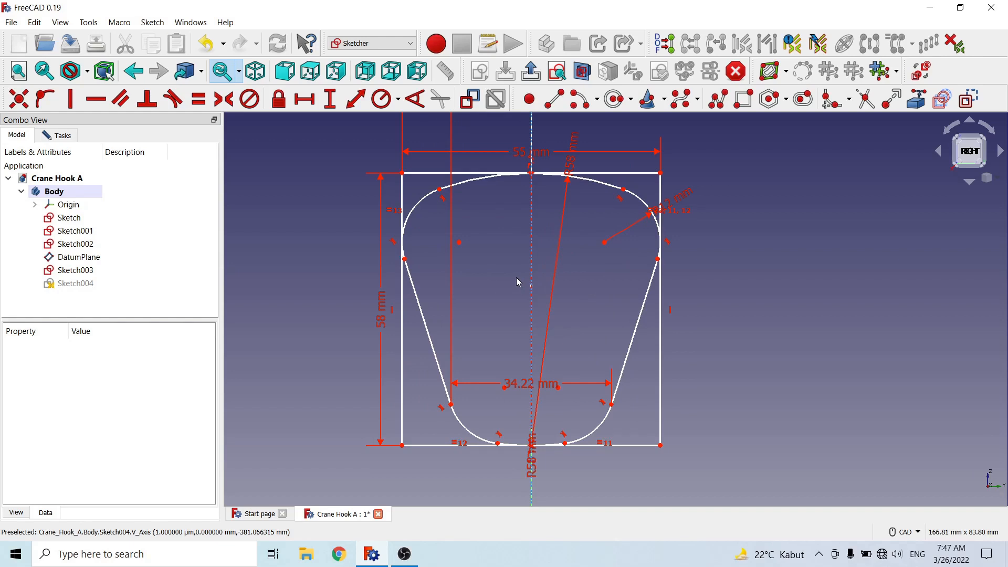
scroll(559, 346, "down", 3)
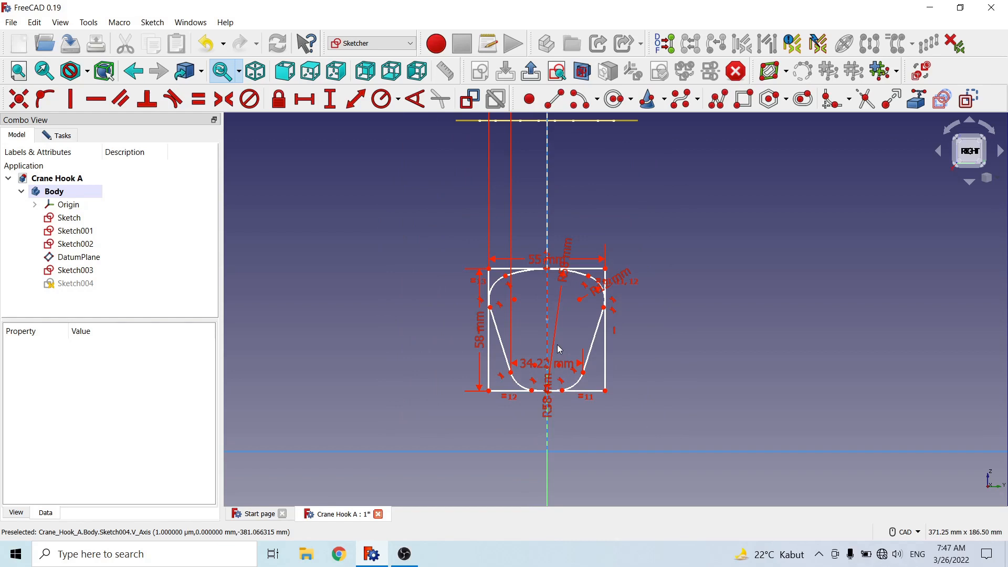
scroll(499, 352, "down", 3)
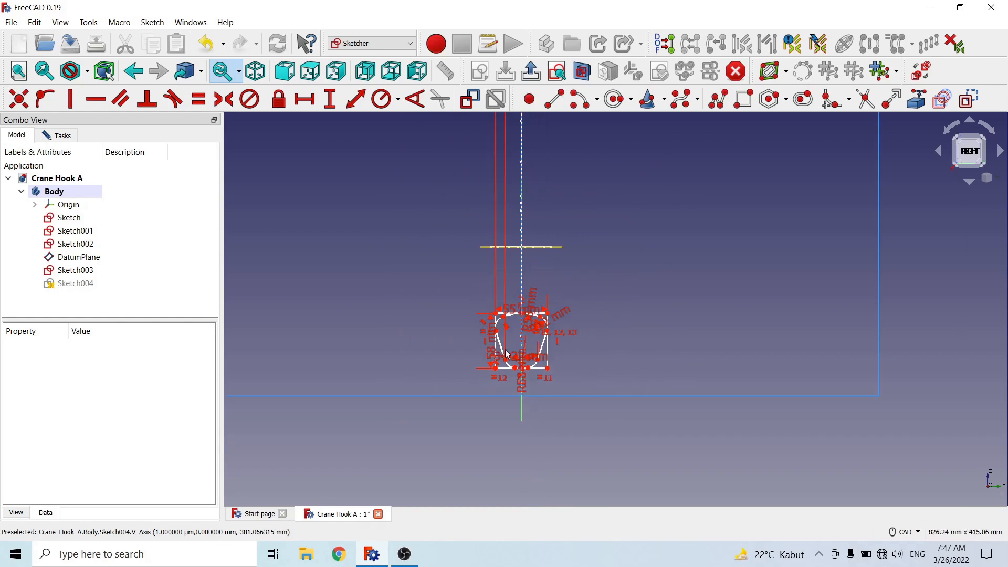
scroll(557, 357, "down", 2)
scroll(563, 337, "up", 5)
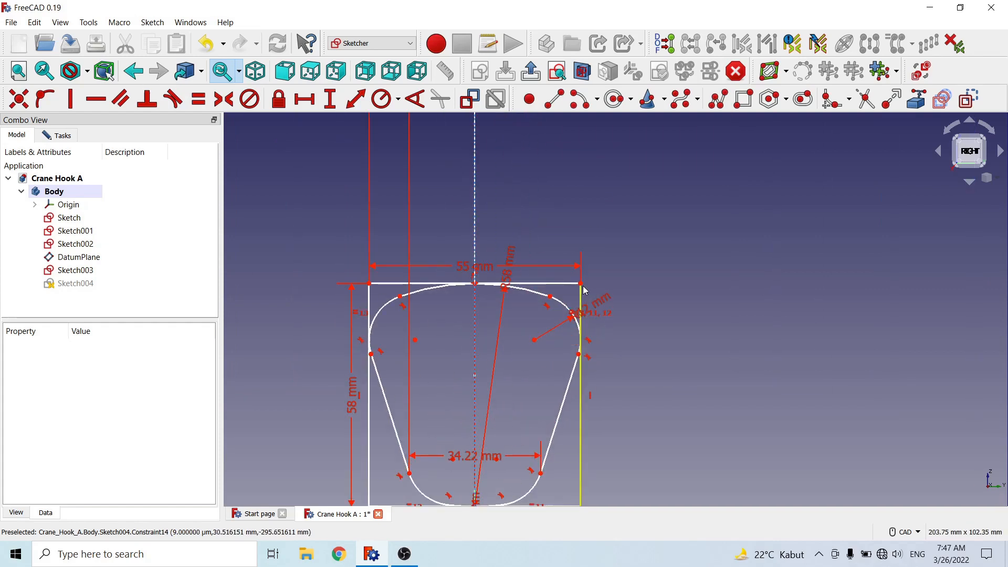
left_click(582, 288)
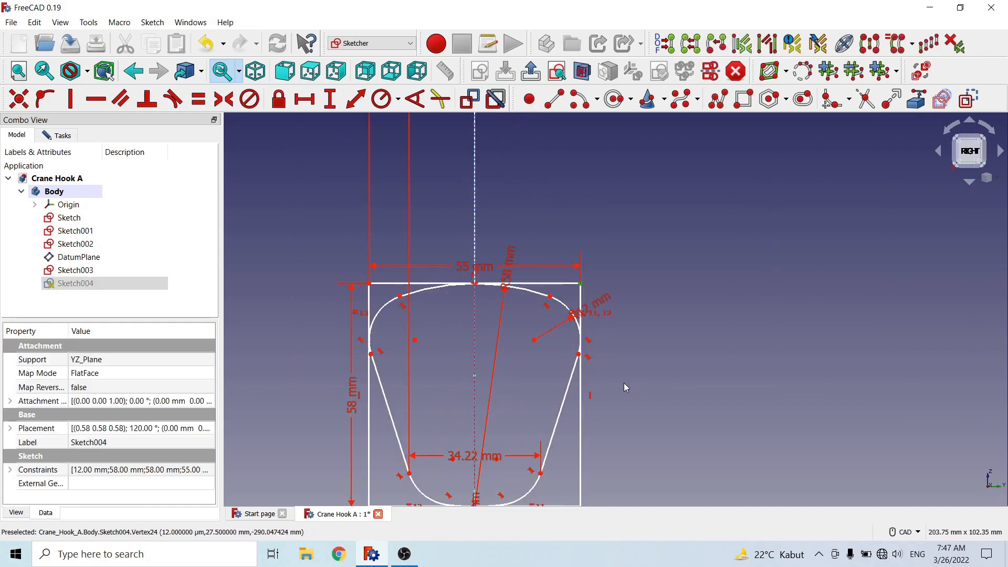
scroll(623, 382, "down", 5)
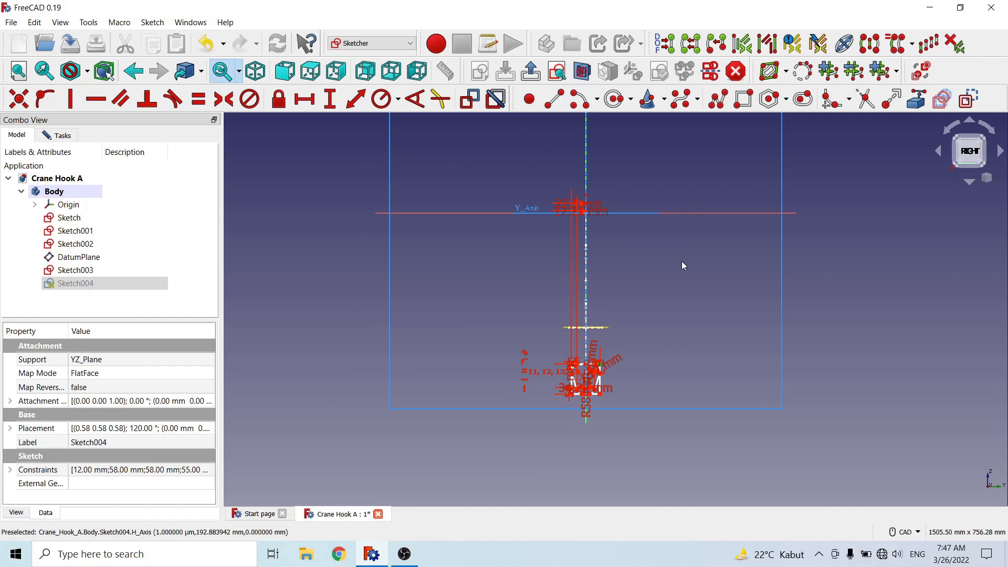
left_click(331, 101)
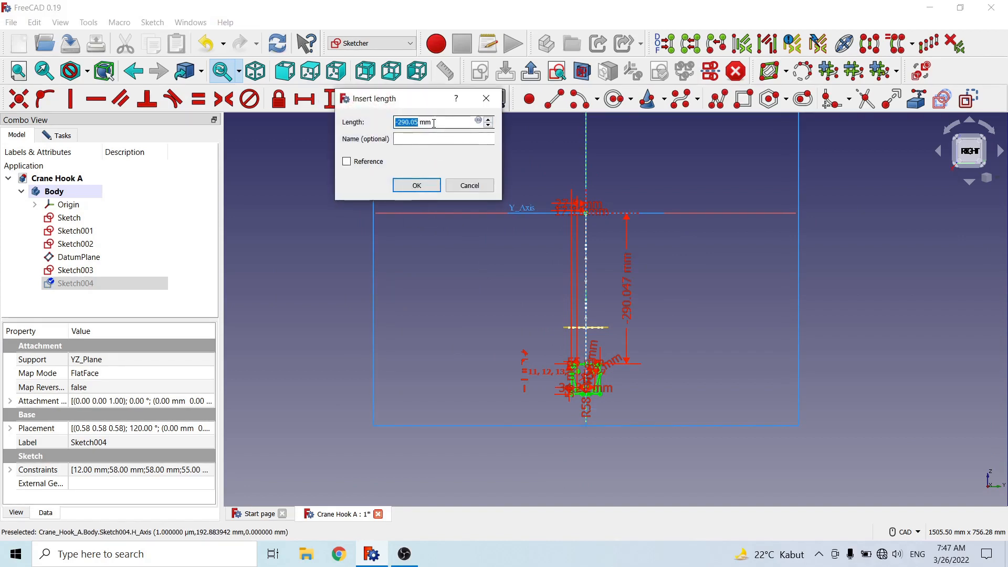
left_click_drag(433, 122, 402, 122)
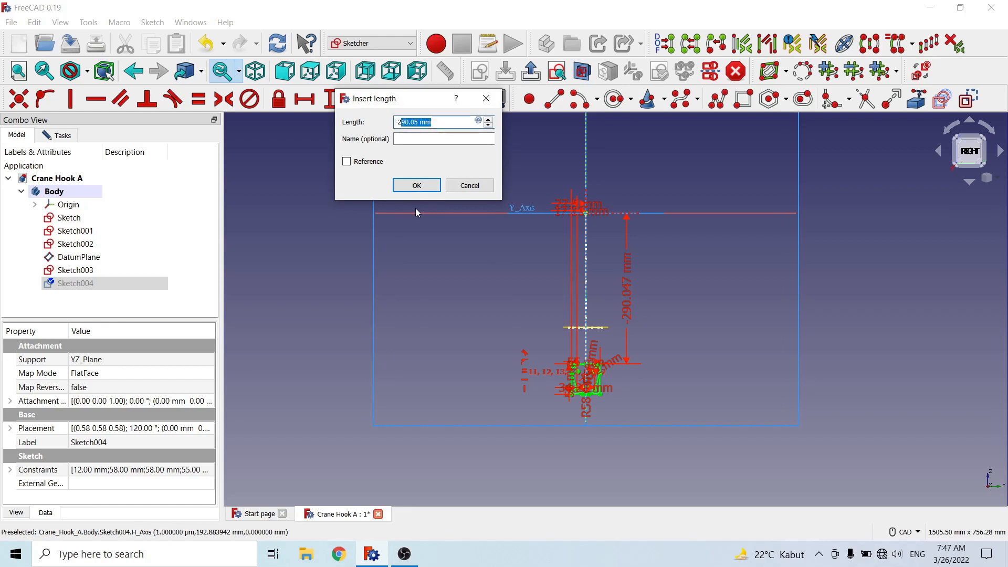
type("20")
key("BackSpace")
key("BackSpace")
type("55")
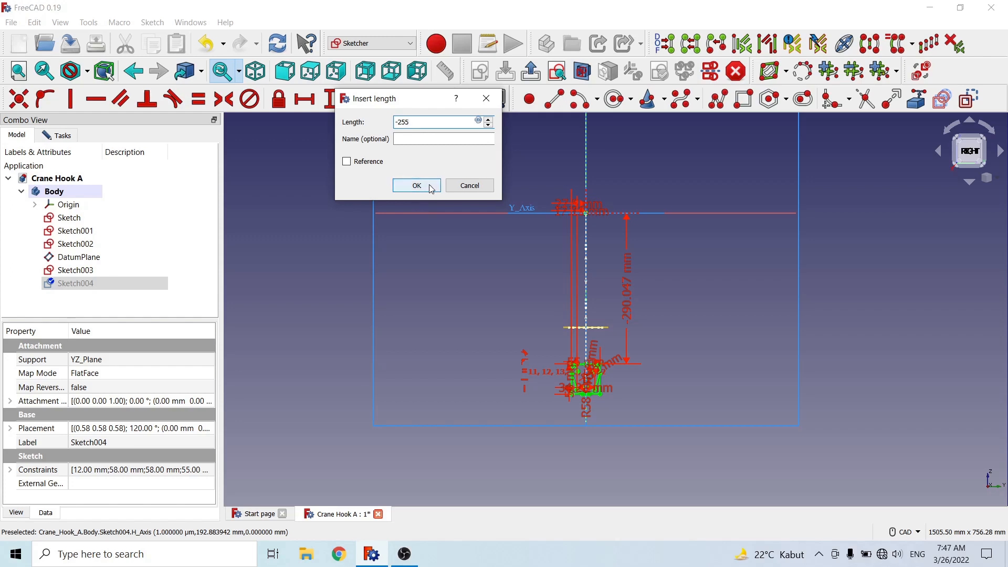
left_click(417, 185)
Step: Convert the enclosing rectangle's four sides to construction geometry and close the sketch
scroll(586, 327, "up", 10)
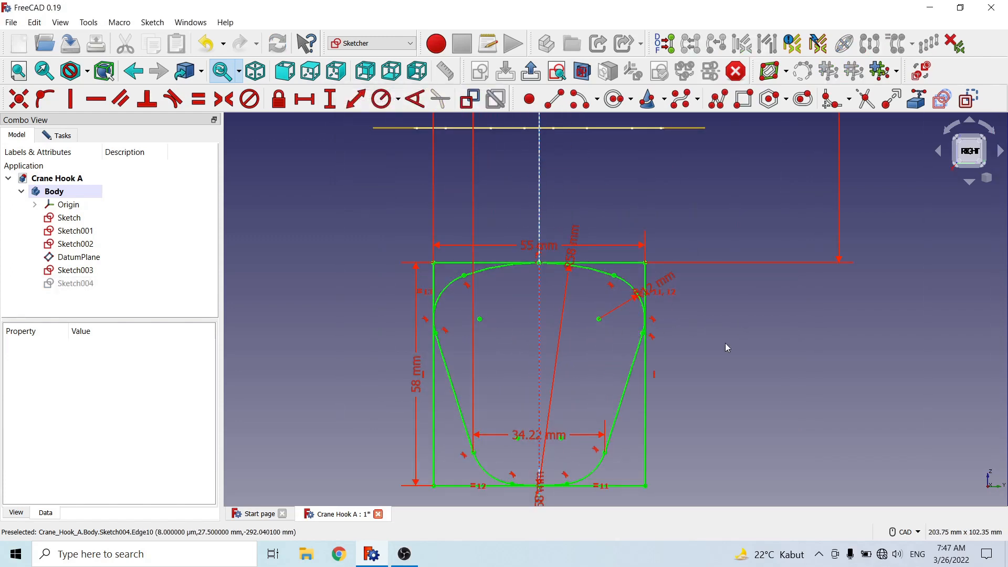
middle_click_drag(716, 370, 743, 265)
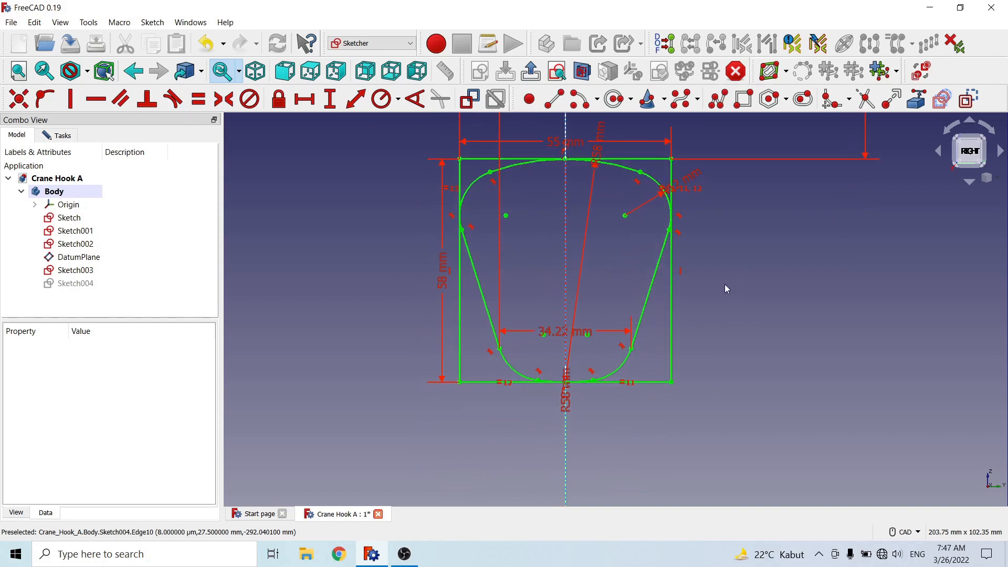
left_click(673, 292)
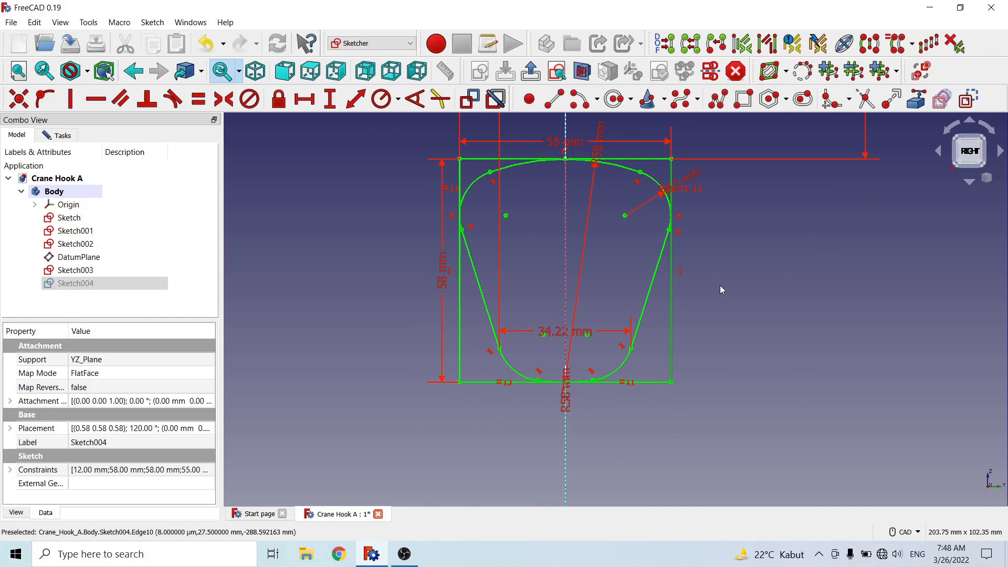
left_click(647, 381)
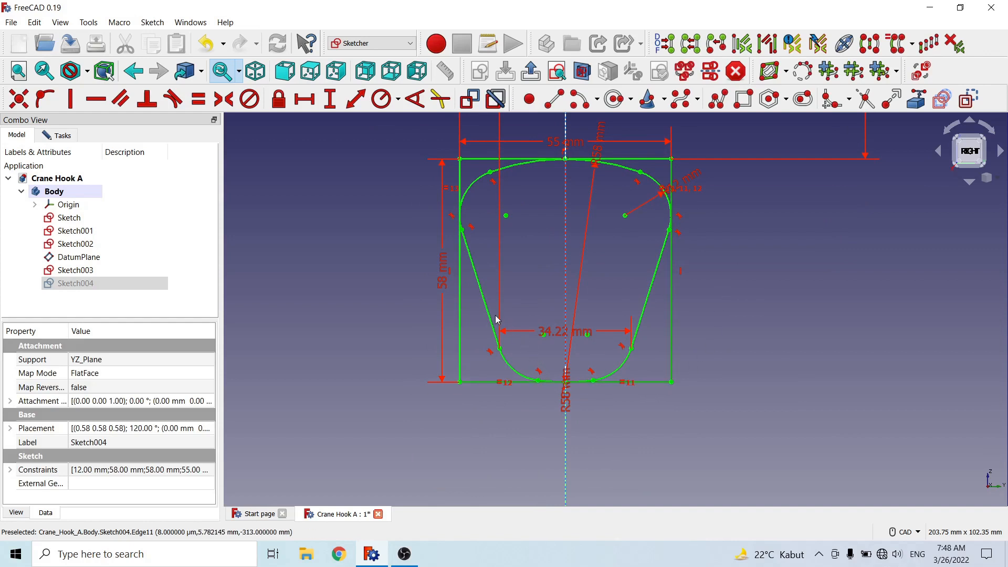
left_click(471, 160)
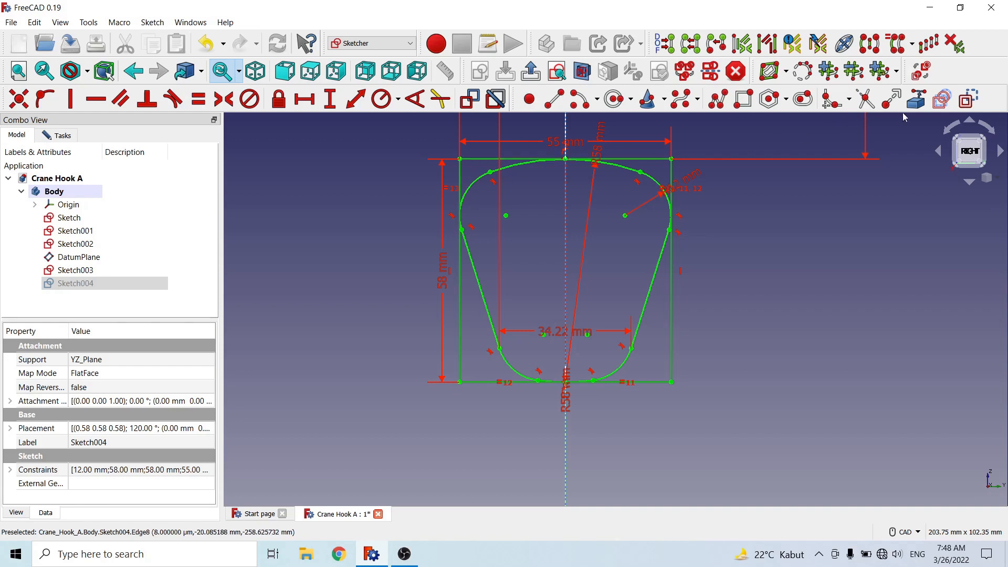
left_click(970, 100)
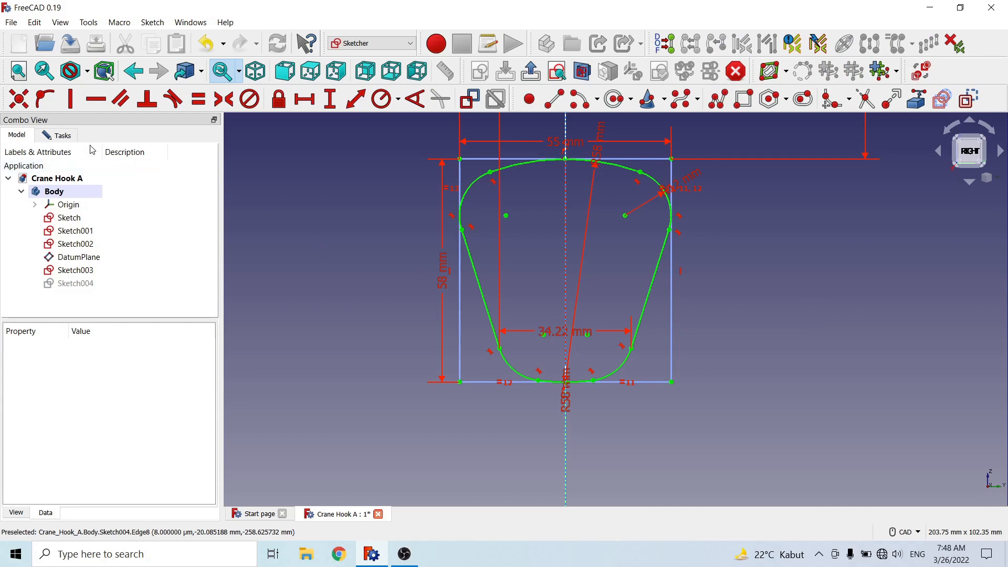
left_click(59, 135)
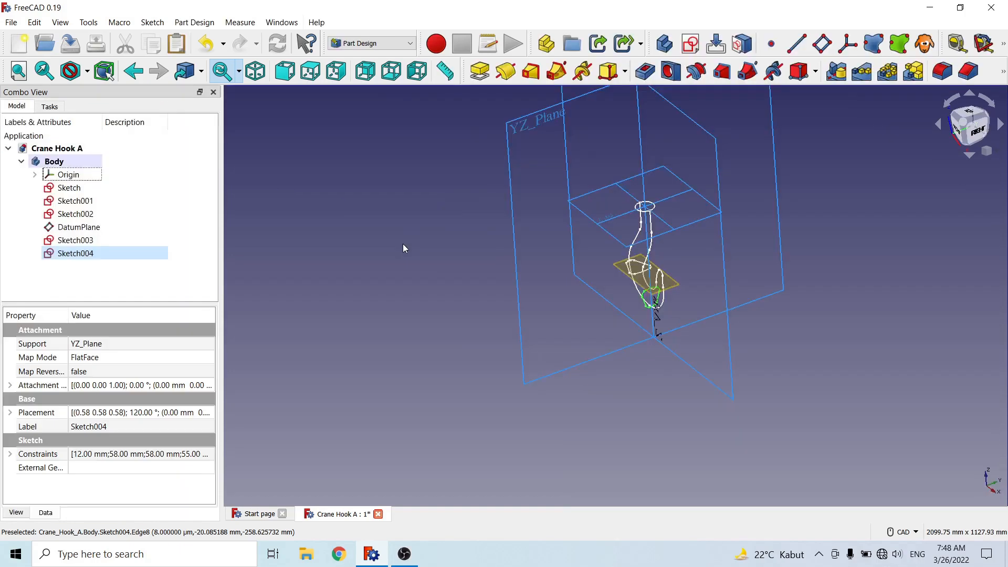
Step: Clear the selection and hide the body's origin planes and axes
left_click(419, 327)
left_click(74, 174)
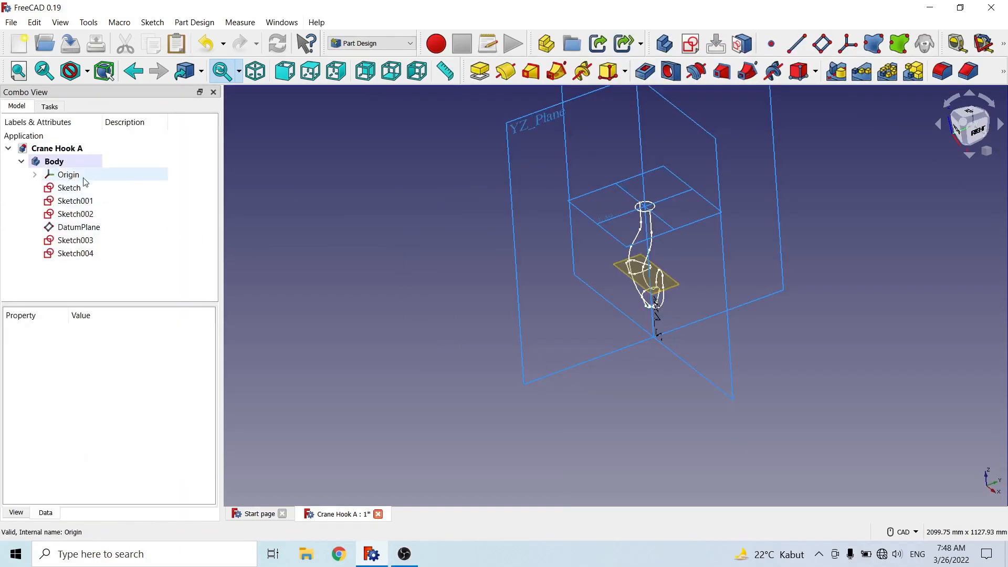
key("space")
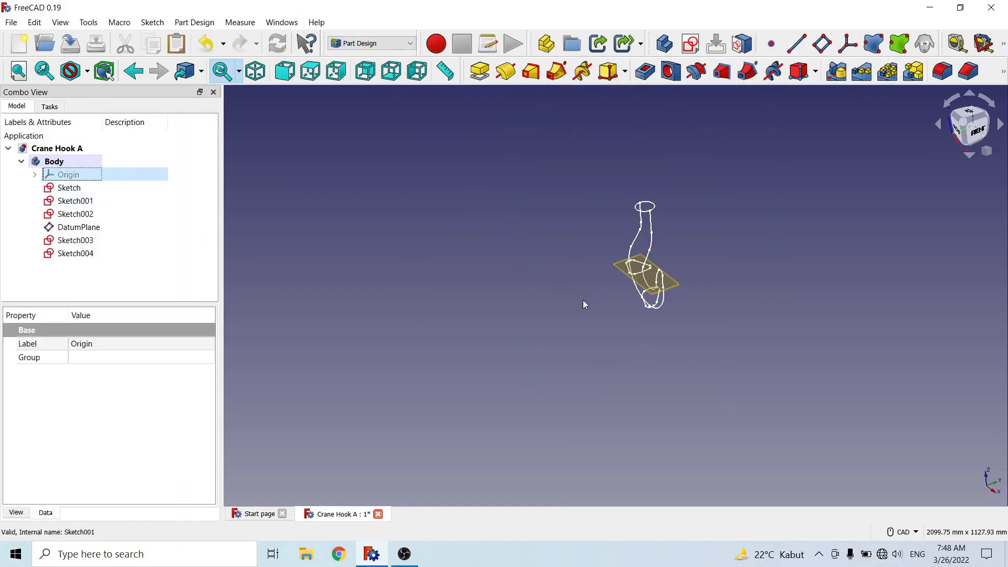
Step: Create a new sketch on the horizontal datum plane that crosses the hook outline
middle_click_drag(573, 339, 610, 322)
scroll(594, 293, "up", 9)
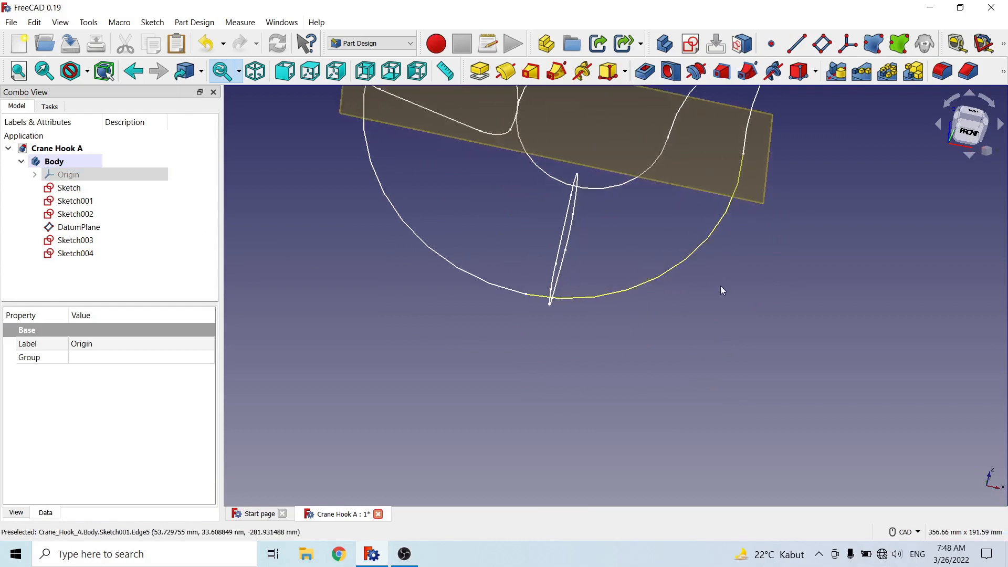
middle_click_drag(720, 286, 585, 344)
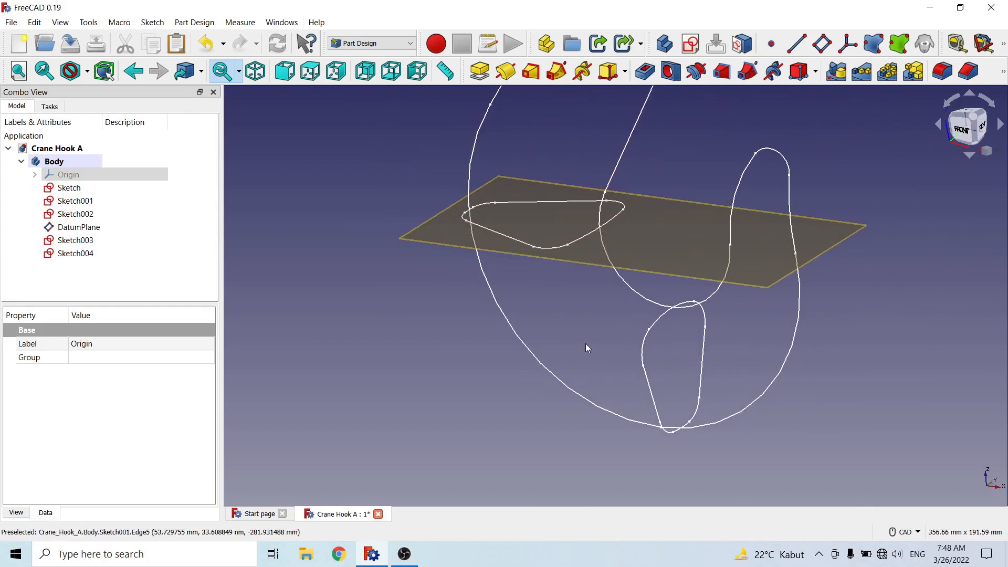
middle_click_drag(760, 373, 361, 345)
middle_click_drag(355, 311, 533, 352)
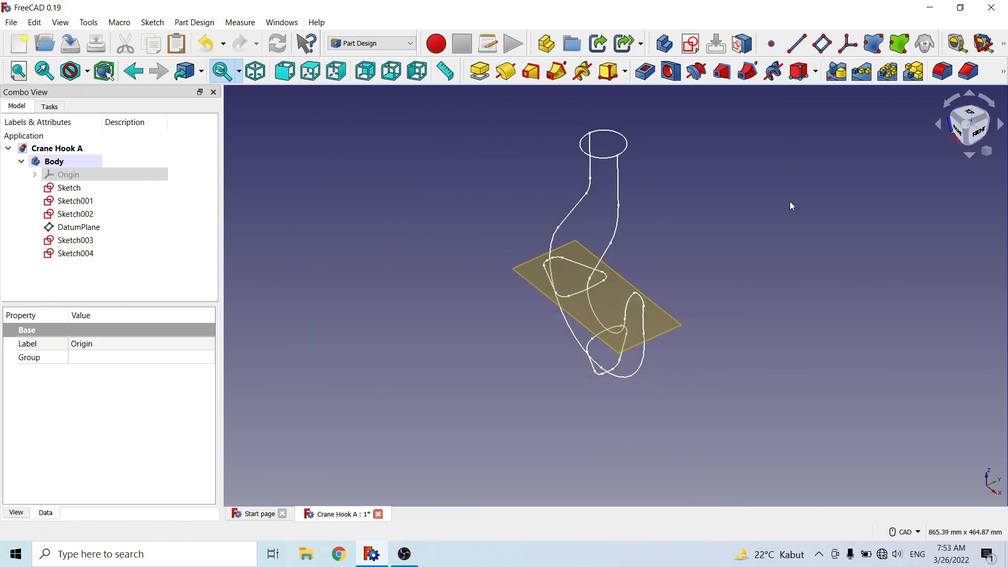
middle_click_drag(789, 205, 737, 314)
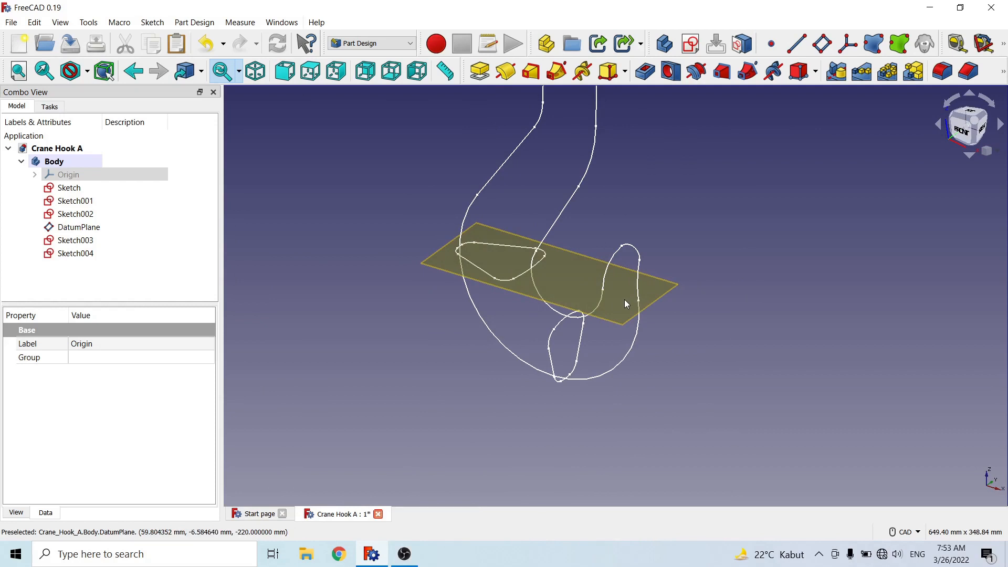
left_click(656, 300)
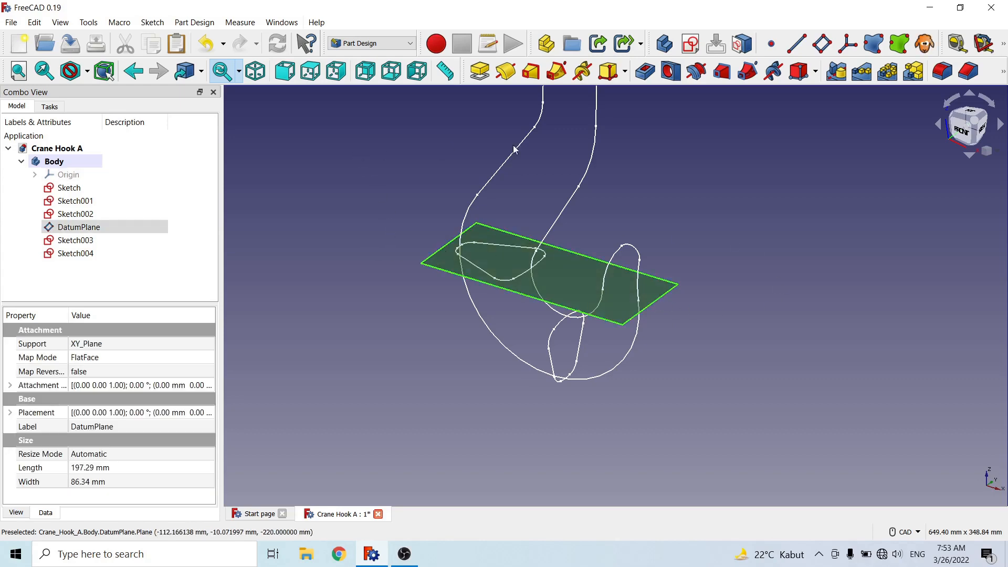
left_click(691, 45)
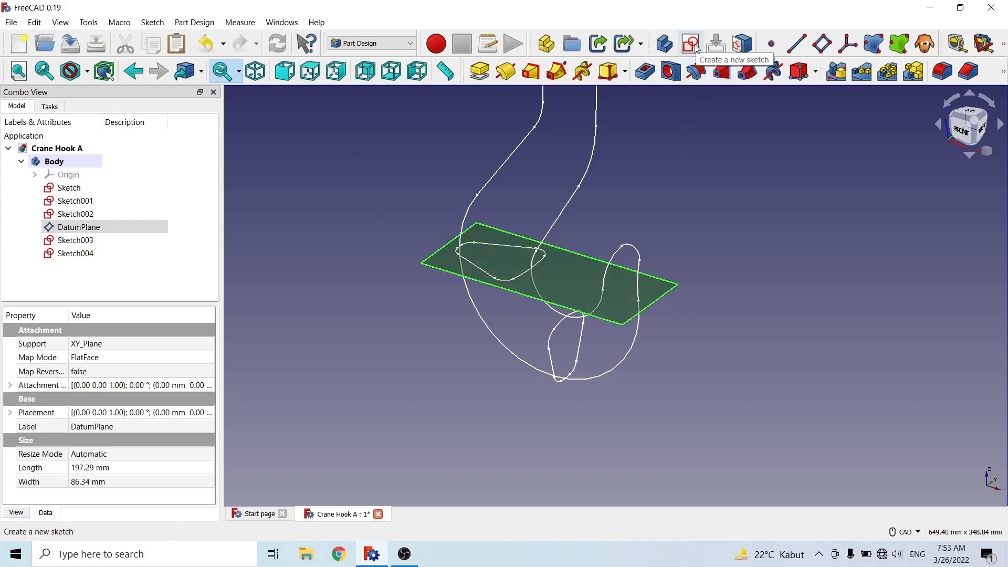
scroll(632, 371, "up", 3)
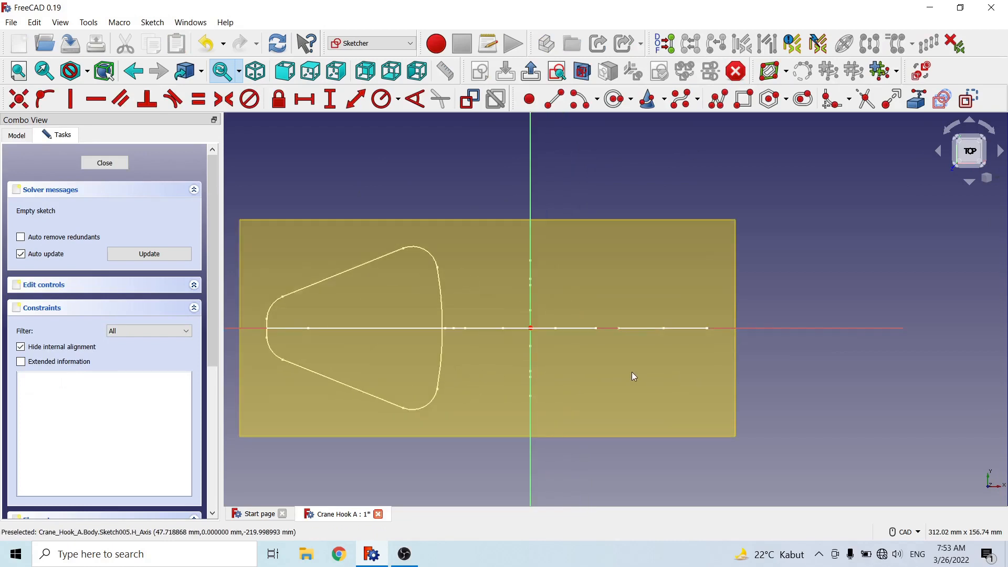
Step: Draw a circle centred on the horizontal axis near the hook's tip side and constrain its diameter to 36 mm
left_click(613, 98)
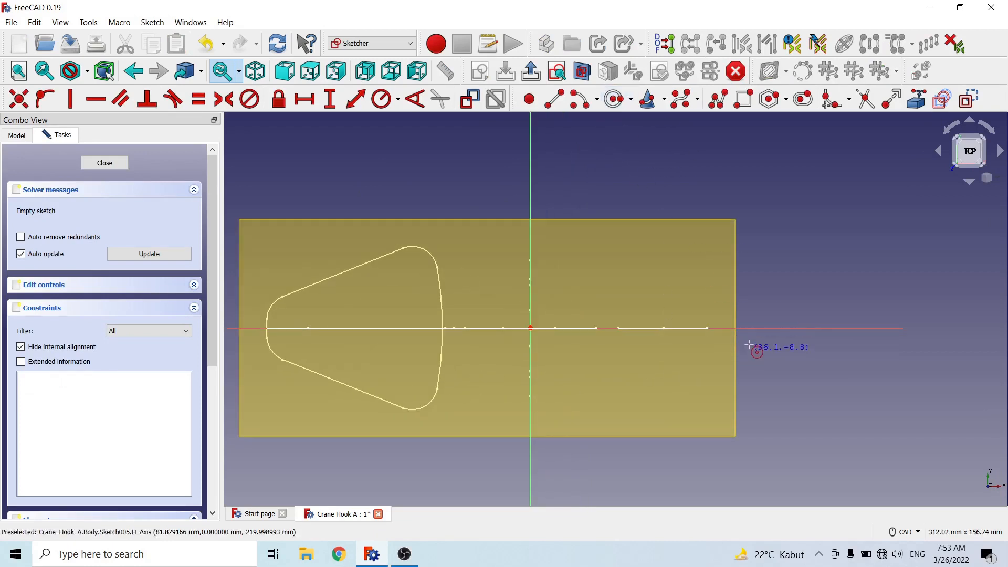
left_click(752, 328)
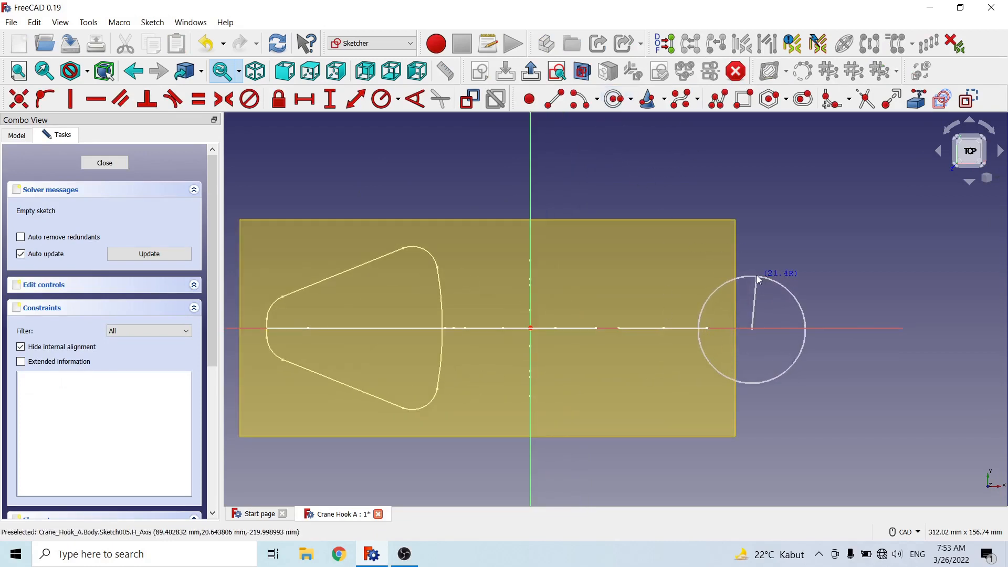
left_click(754, 273)
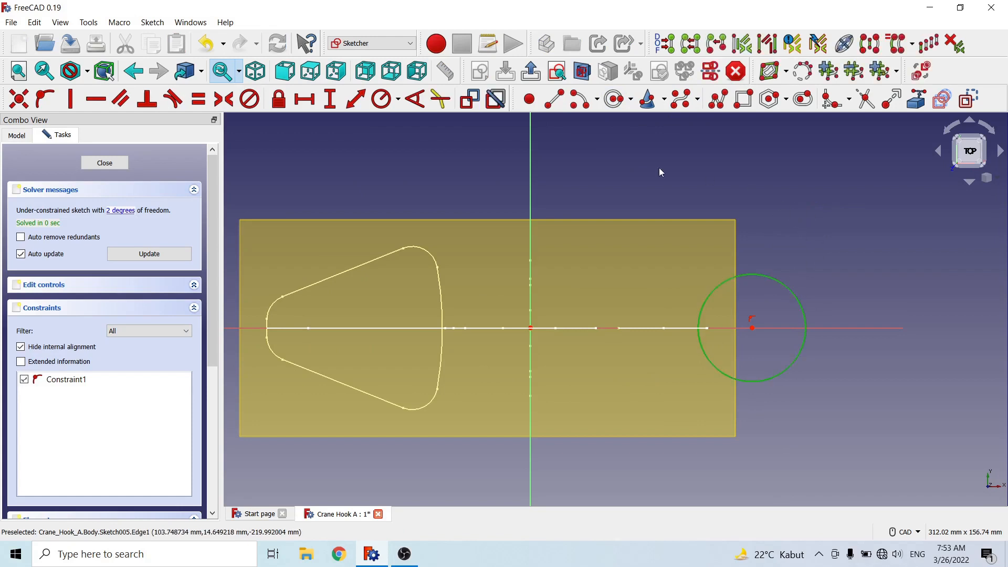
left_click(398, 99)
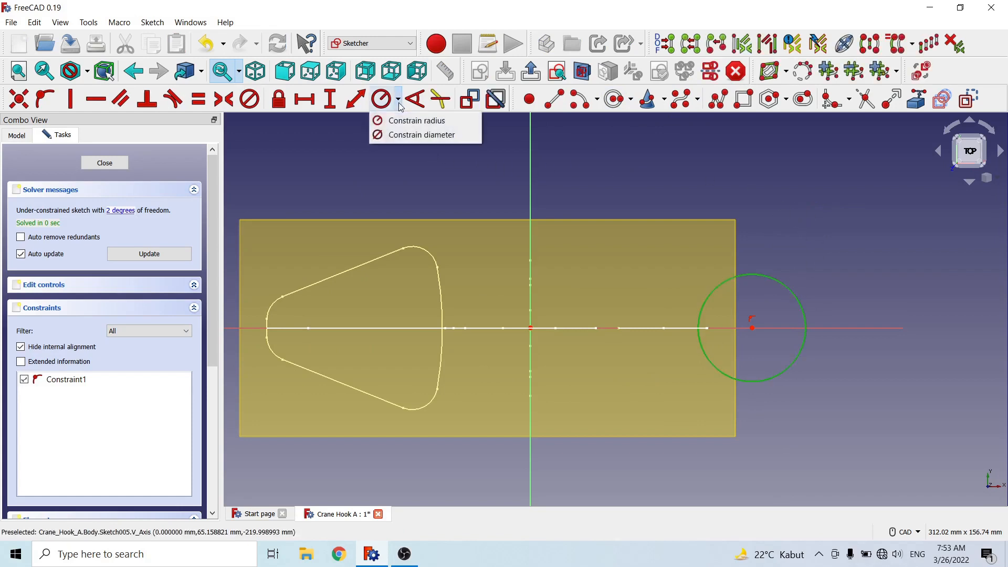
left_click(408, 135)
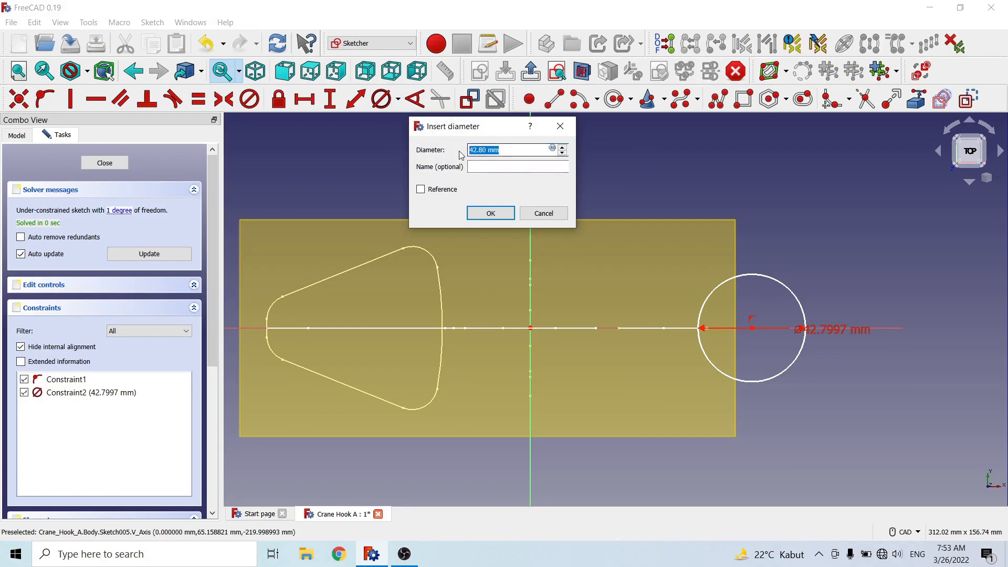
type("36")
left_click(490, 213)
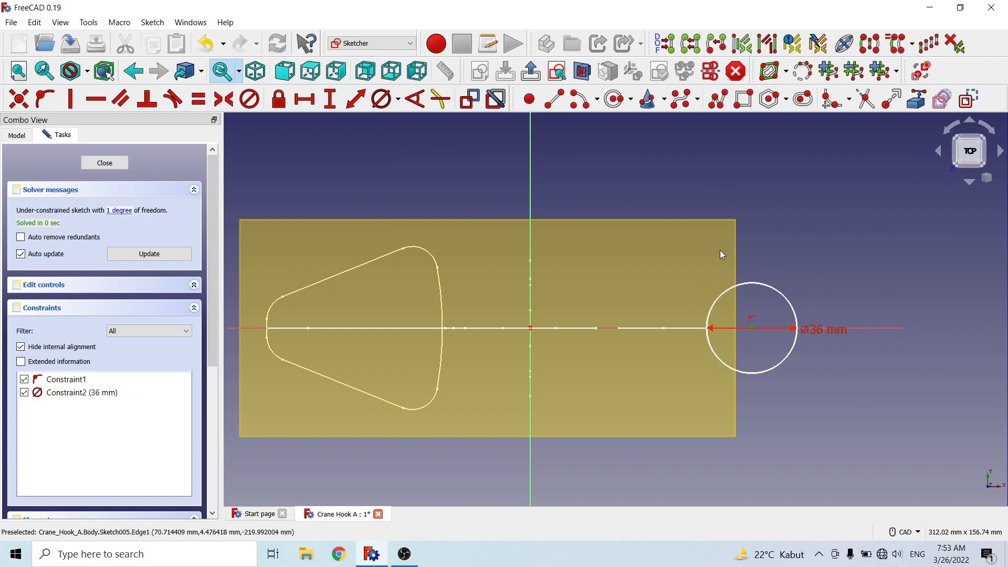
Step: Constrain the horizontal distance from the vertical axis to the circle's centre to 35+36 mm and move the dimension clear of the geometry
scroll(720, 250, "down", 3)
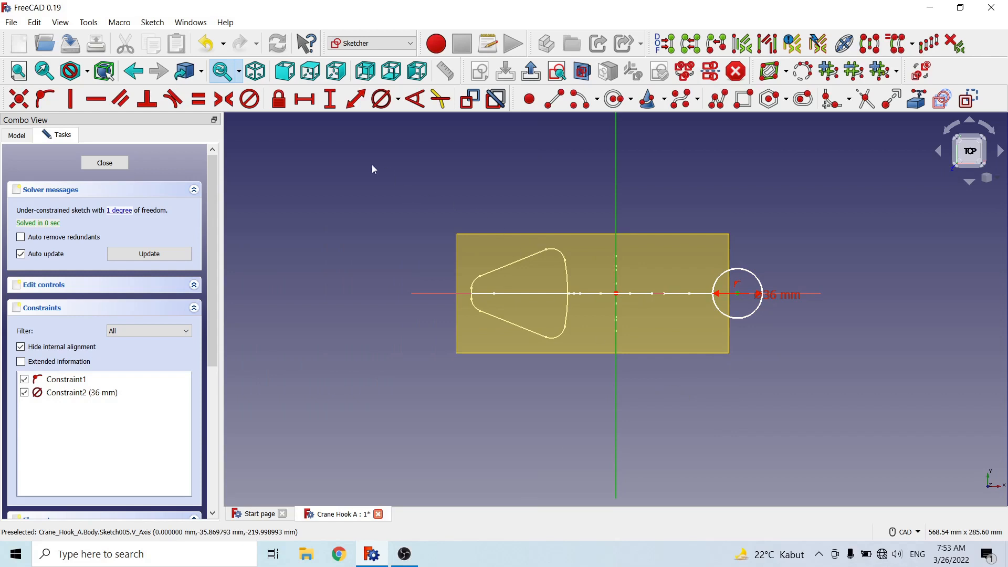
left_click(304, 99)
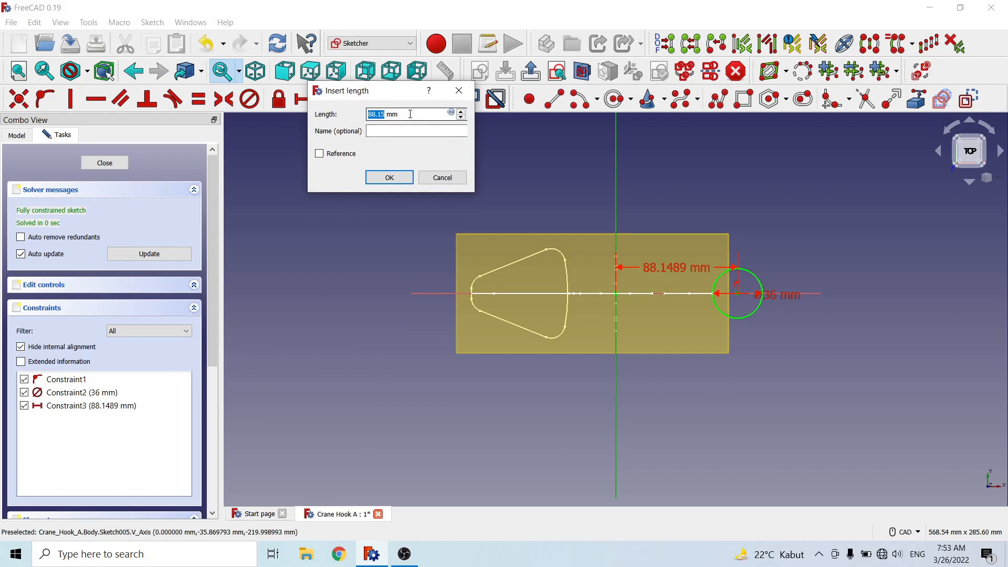
left_click_drag(398, 114, 372, 114)
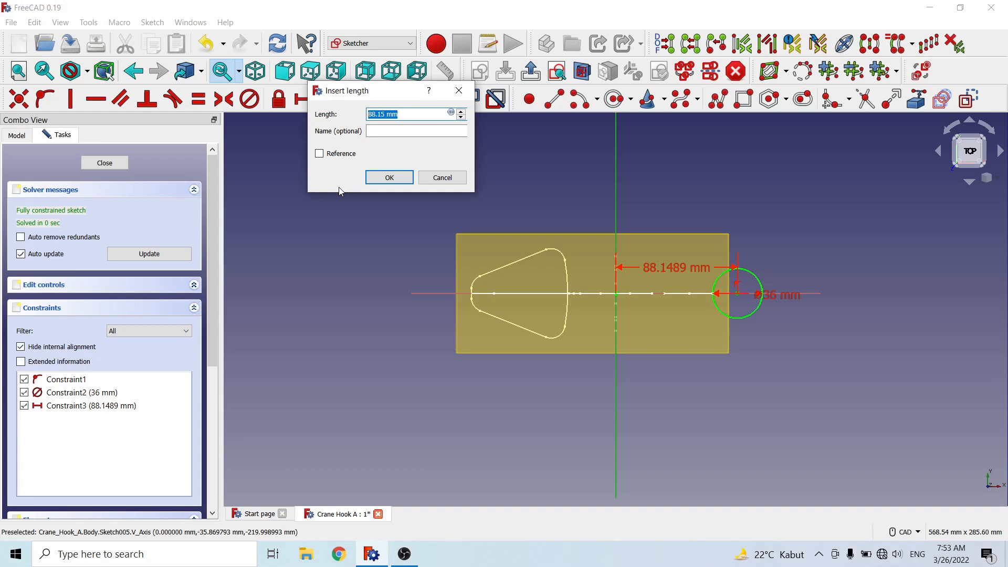
type("35+36")
left_click(403, 132)
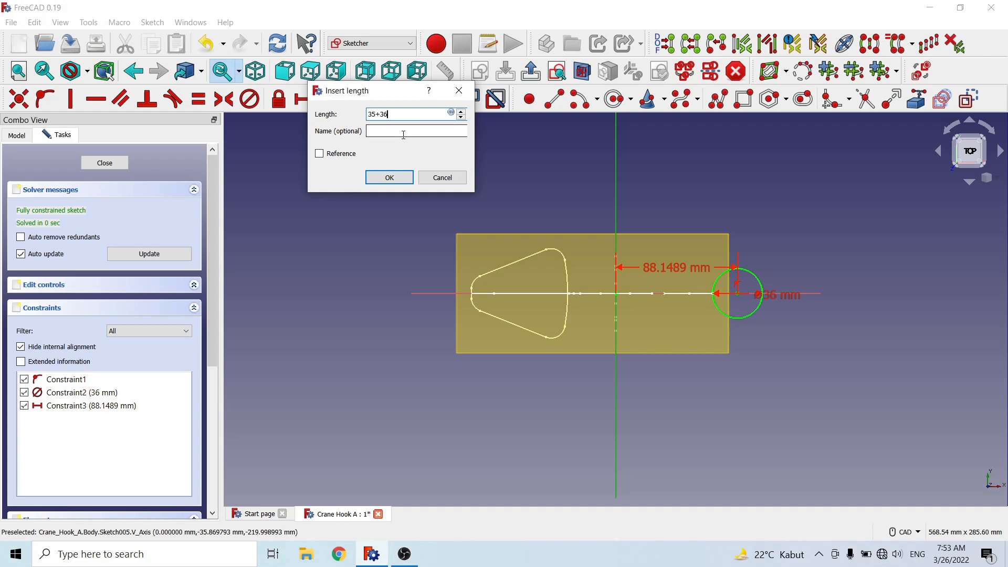
left_click(389, 178)
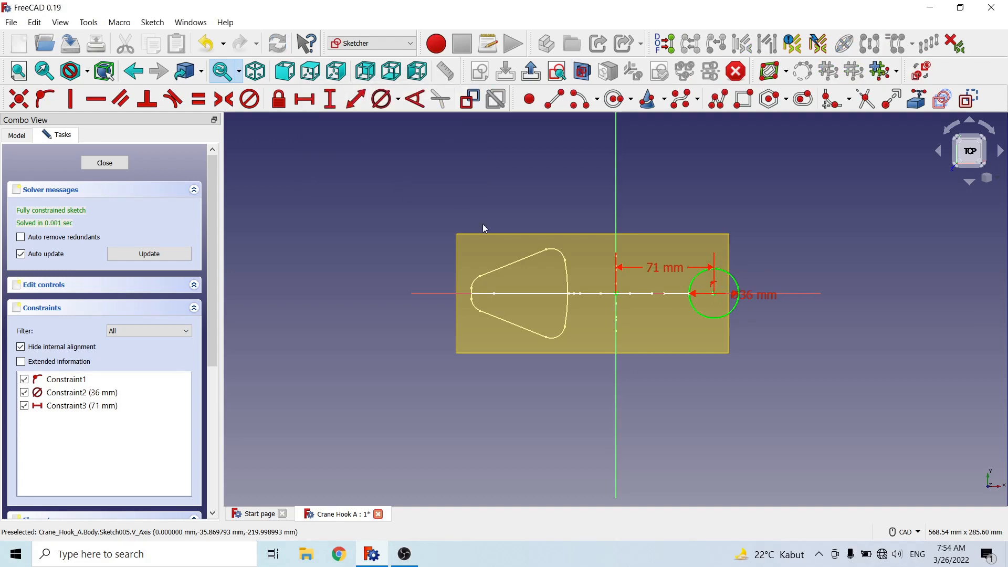
mouse_move(655, 271)
left_mouse_down()
mouse_move(655, 221)
mouse_move(668, 224)
left_mouse_up()
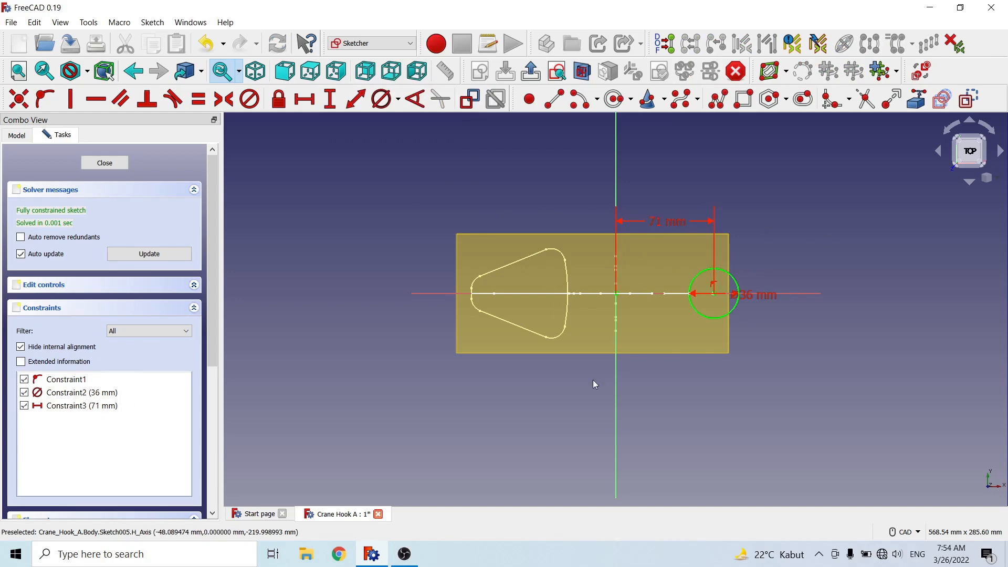
Step: Set the circle centre's horizontal distance from the vertical axis to 35+18 mm
middle_click_drag(596, 383, 495, 297)
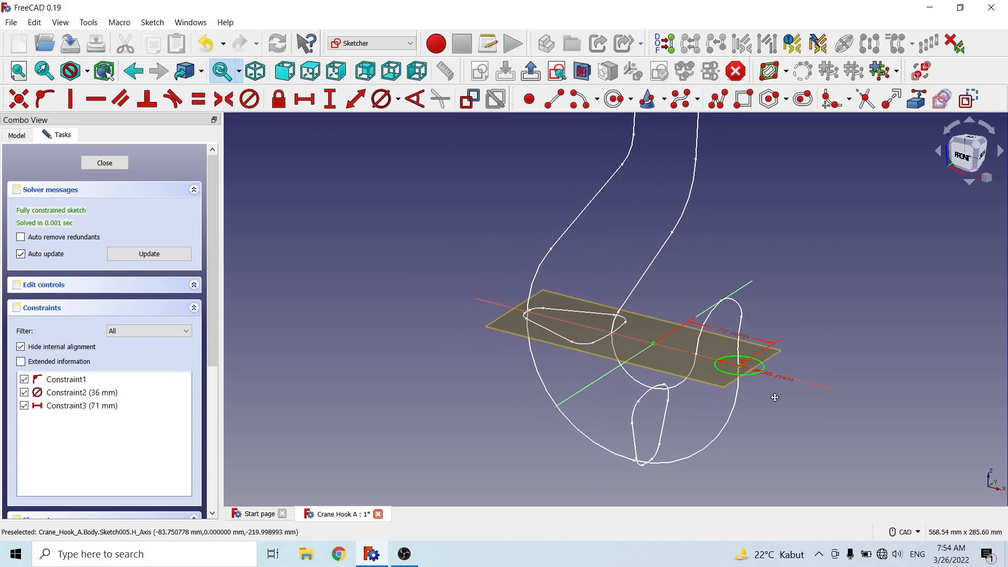
scroll(698, 346, "up", 5)
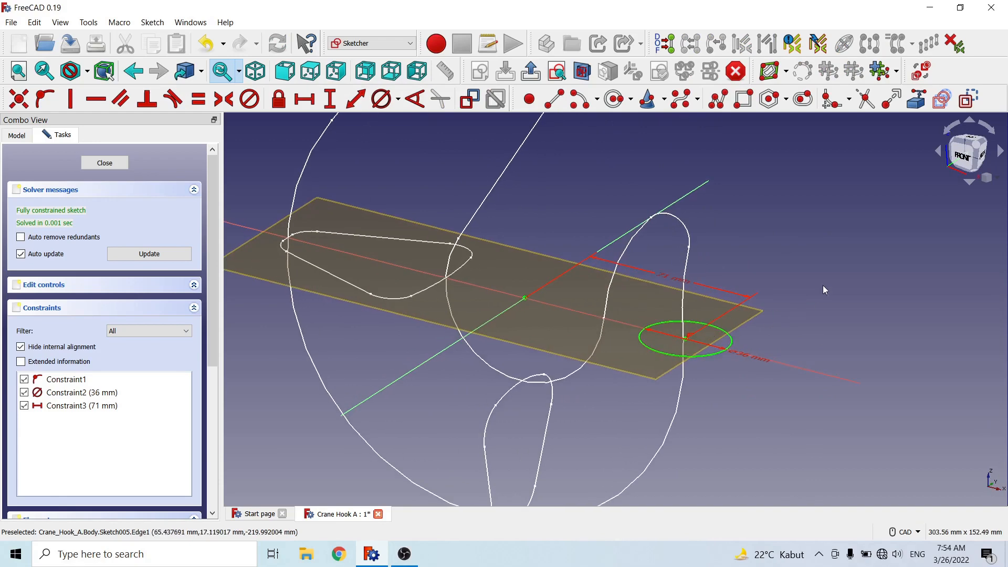
scroll(822, 287, "up", 2)
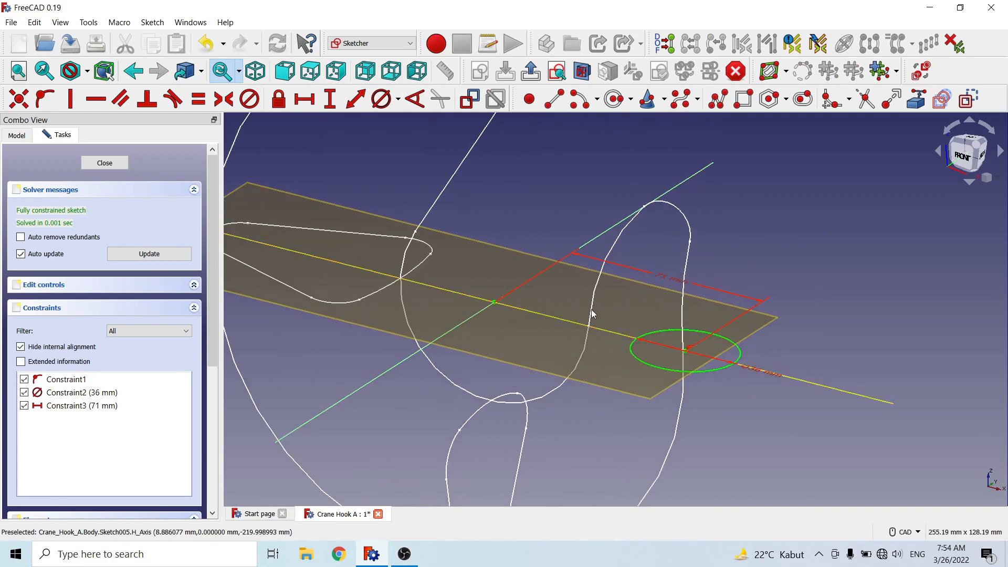
double_click(665, 277)
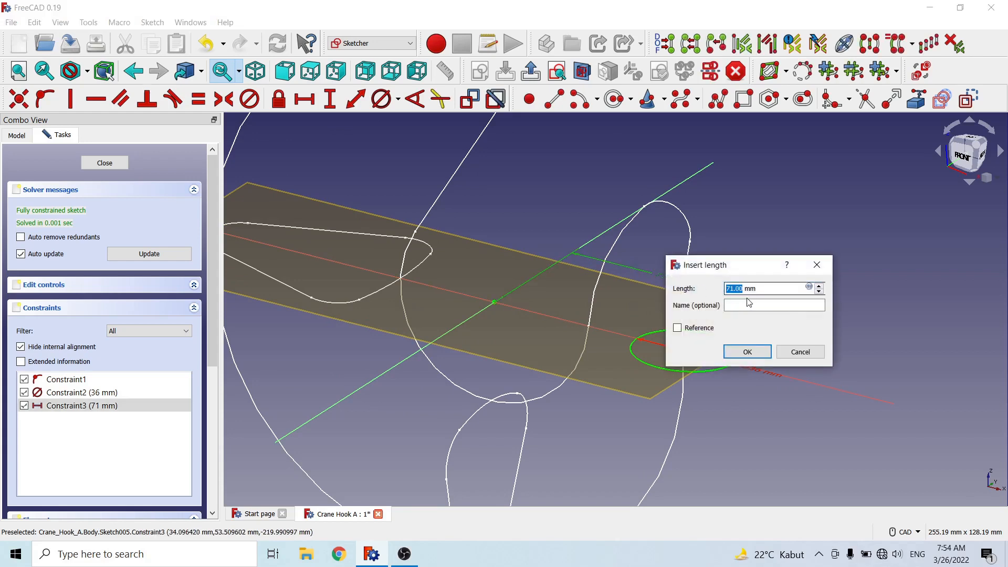
left_click_drag(761, 289, 717, 291)
type("35+18")
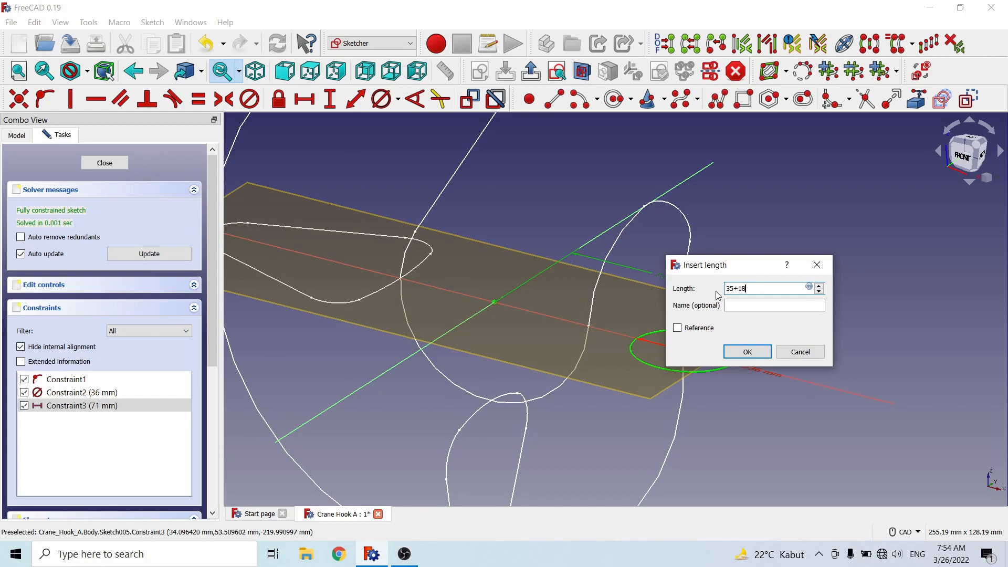
left_click(755, 352)
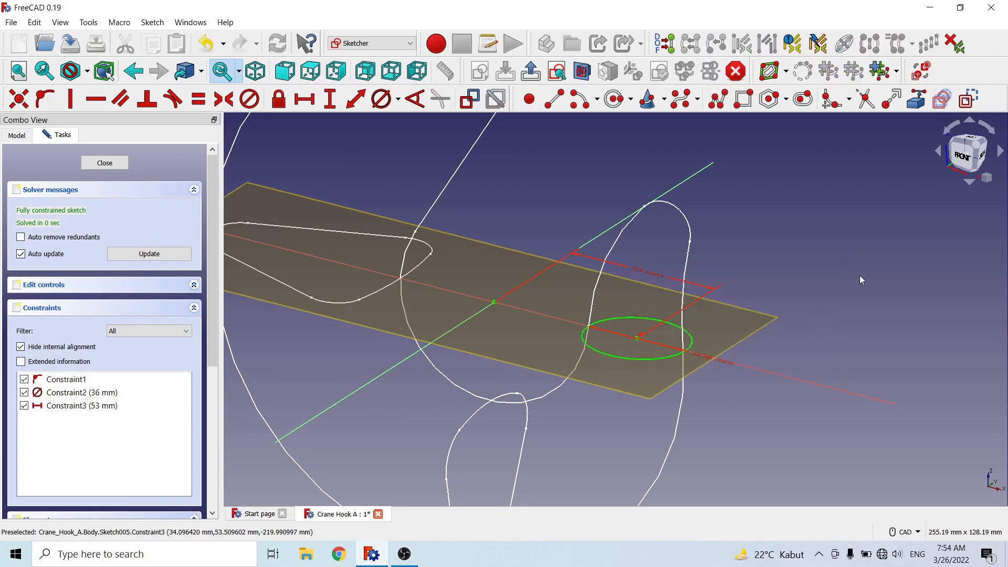
Step: Close the circle sketch and clear the selection
mouse_move(759, 271)
middle_mouse_down()
mouse_move(724, 279)
mouse_move(693, 338)
mouse_move(701, 350)
mouse_move(671, 345)
mouse_move(582, 358)
mouse_move(733, 330)
mouse_move(726, 259)
mouse_move(742, 268)
mouse_move(783, 243)
mouse_move(589, 304)
middle_mouse_up()
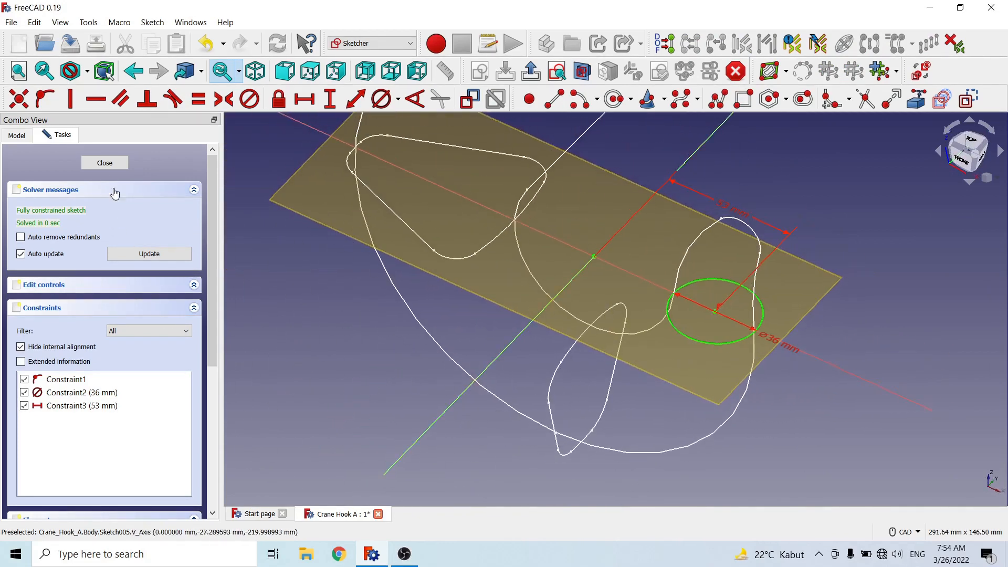
left_click(105, 165)
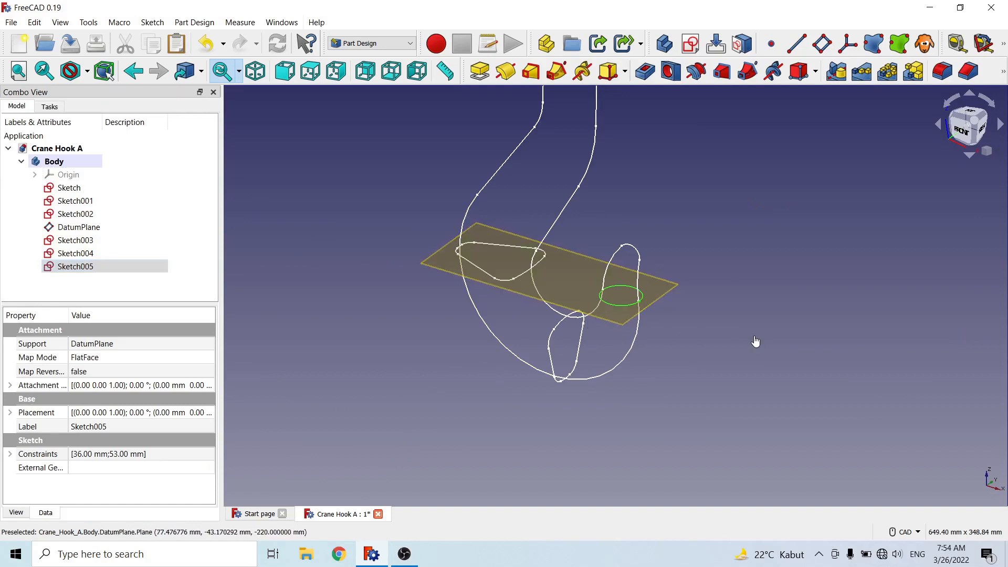
left_click(722, 279)
middle_click_drag(723, 279, 653, 341)
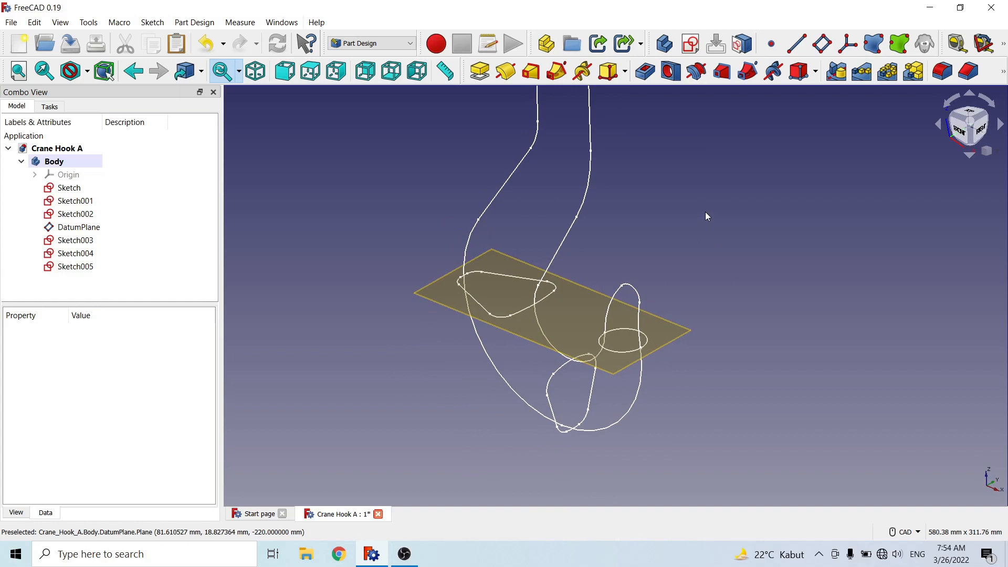
middle_click_drag(704, 230, 694, 292)
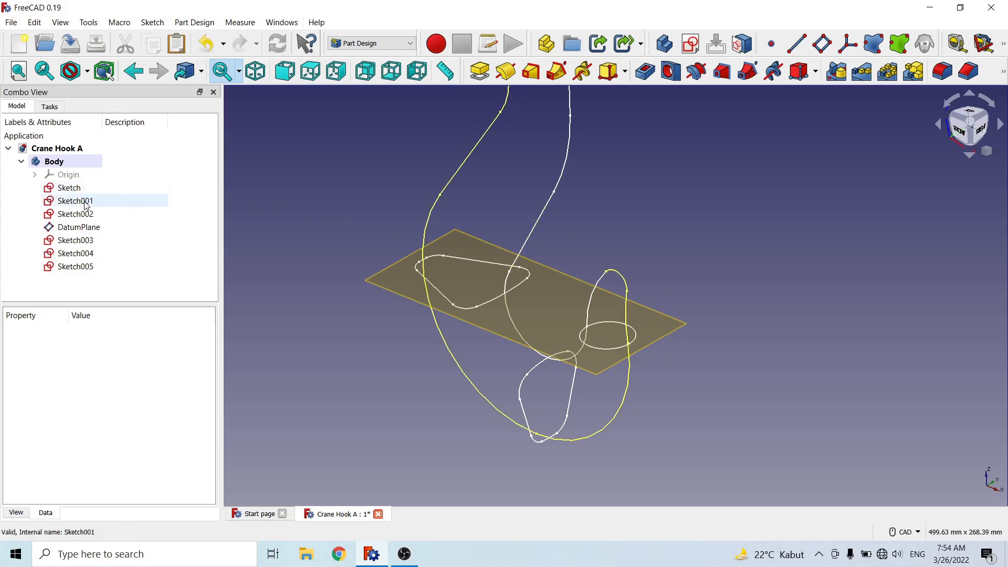
Step: Edit Sketch001, convert the R10 arc at the hook's tip to construction geometry, and close the sketch
double_click(87, 204)
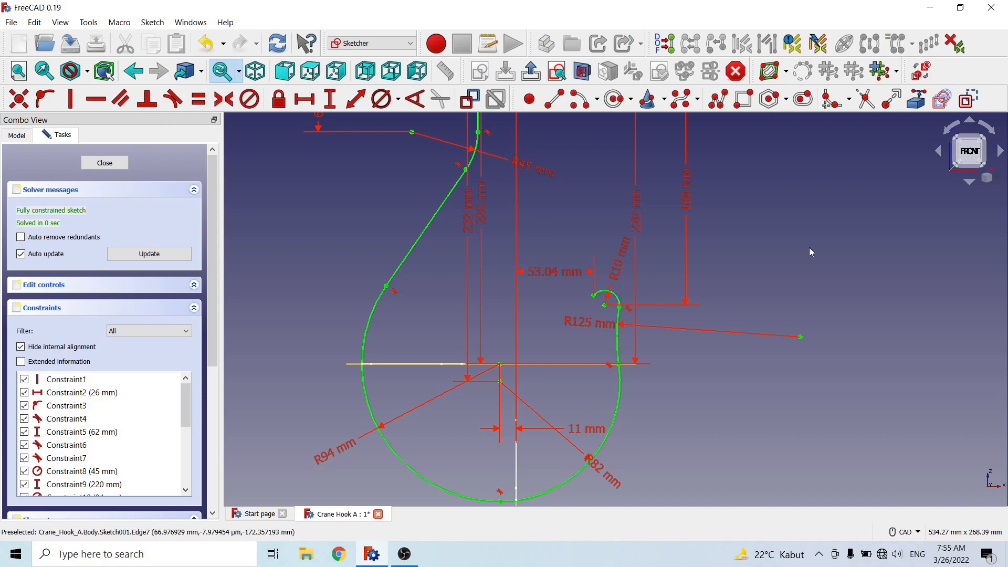
scroll(616, 307, "up", 5)
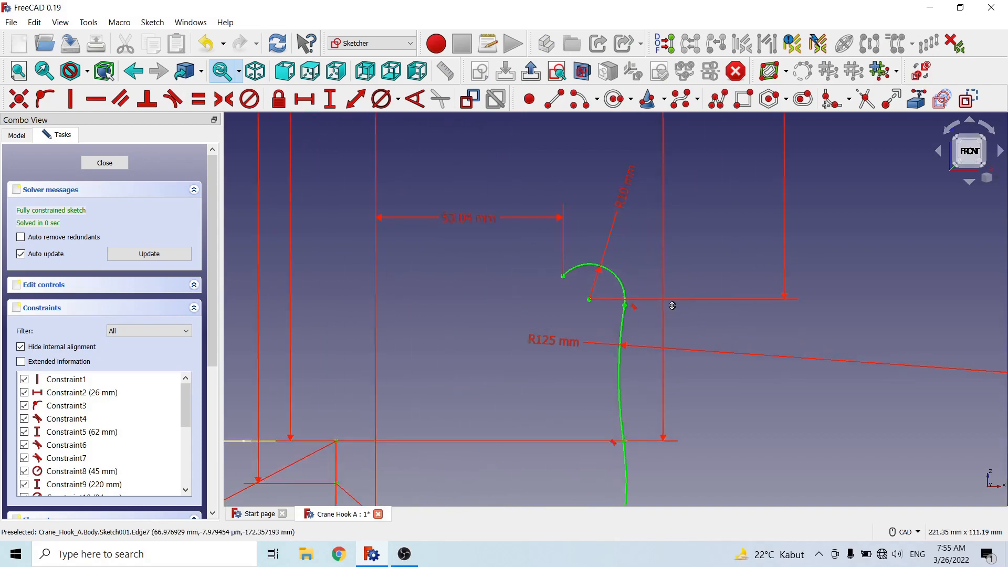
left_click(617, 264)
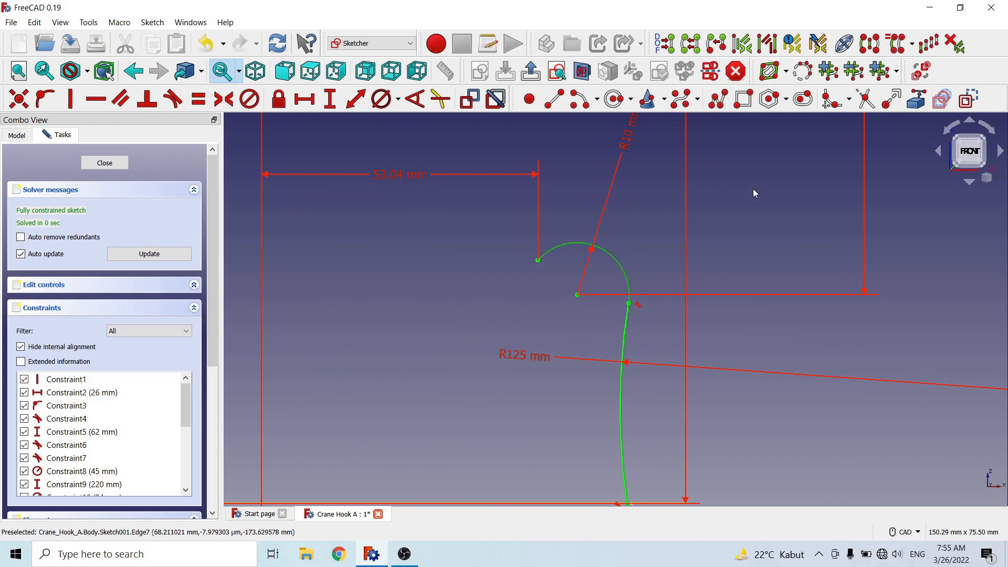
left_click(968, 98)
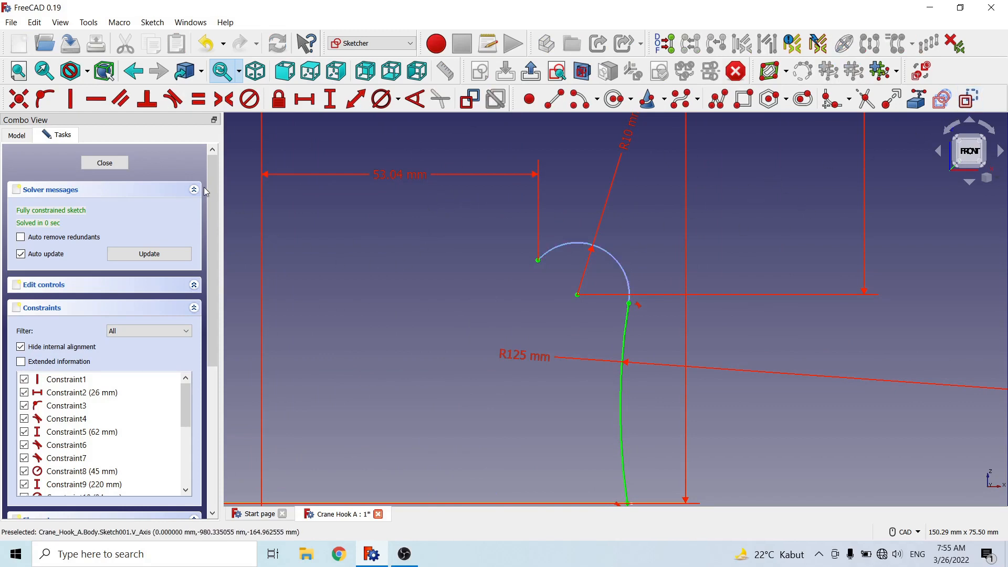
left_click(119, 167)
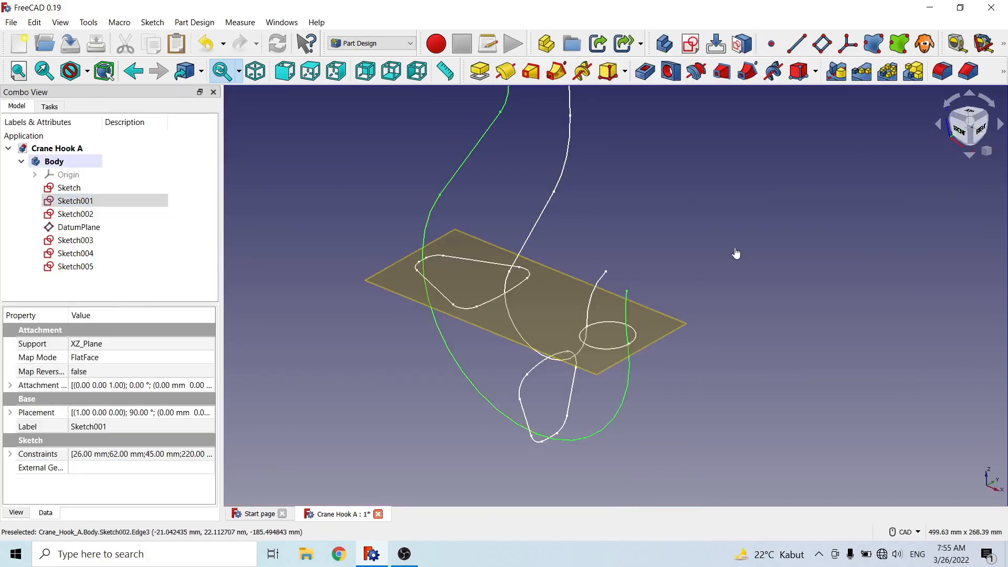
Step: Start a datum plane referencing the open tip endpoints of the hook's inner outline (Sketch002) and outer outline (Sketch001)
middle_click_drag(747, 271, 720, 305)
scroll(696, 251, "up", 2)
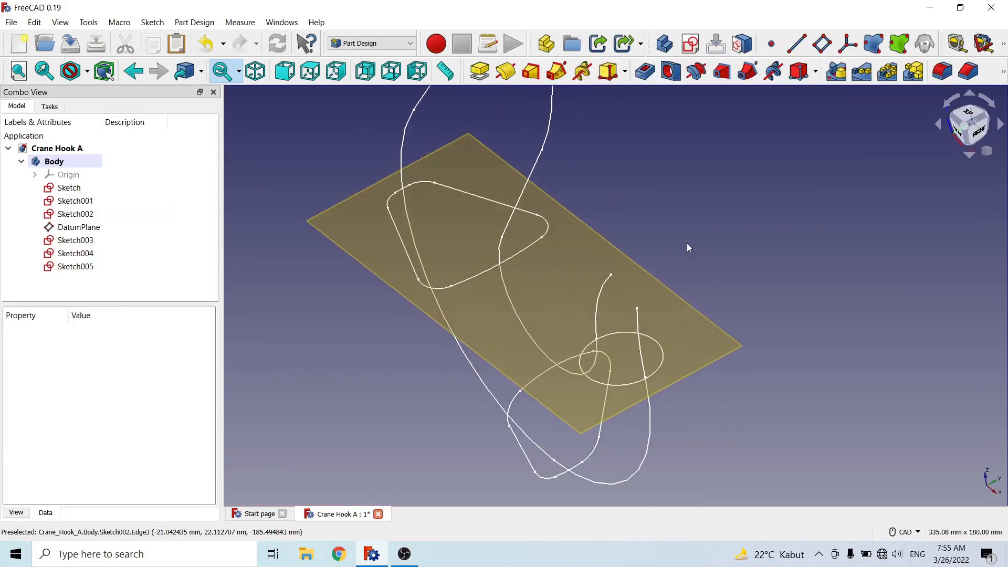
mouse_move(688, 247)
middle_mouse_down()
mouse_move(703, 241)
mouse_move(623, 282)
middle_mouse_up()
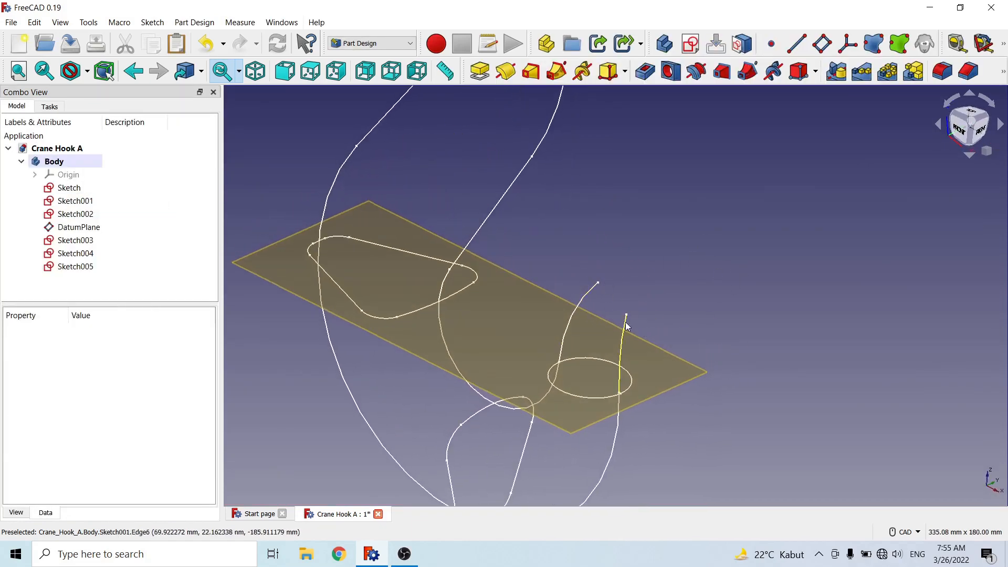
scroll(686, 257, "down", 3)
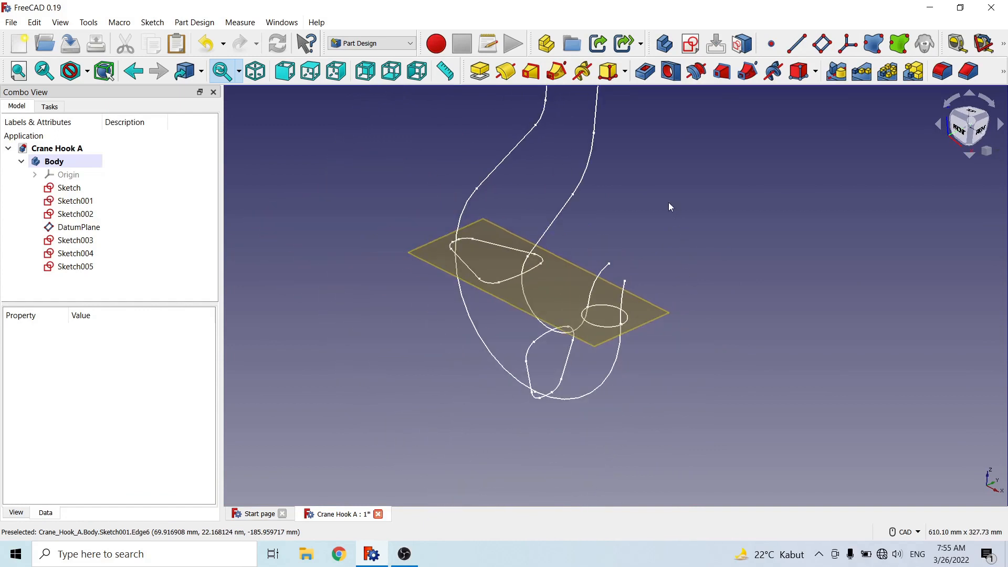
mouse_move(669, 203)
middle_mouse_down()
mouse_move(660, 257)
mouse_move(612, 264)
mouse_move(720, 220)
mouse_move(621, 263)
mouse_move(668, 285)
middle_mouse_up()
mouse_move(685, 285)
middle_mouse_down()
mouse_move(569, 314)
mouse_move(549, 308)
mouse_move(675, 261)
middle_mouse_up()
scroll(675, 260, "up", 2)
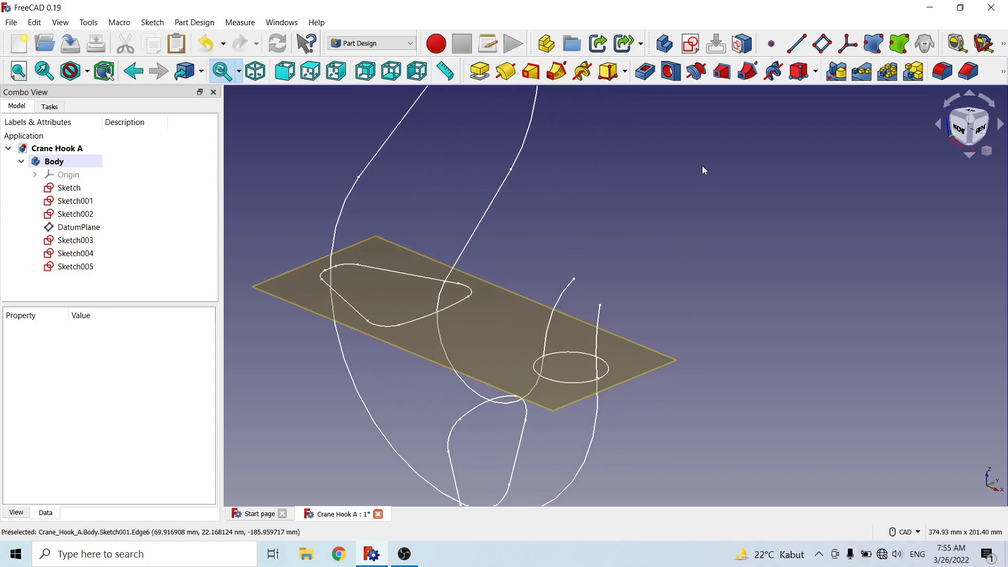
left_click(822, 44)
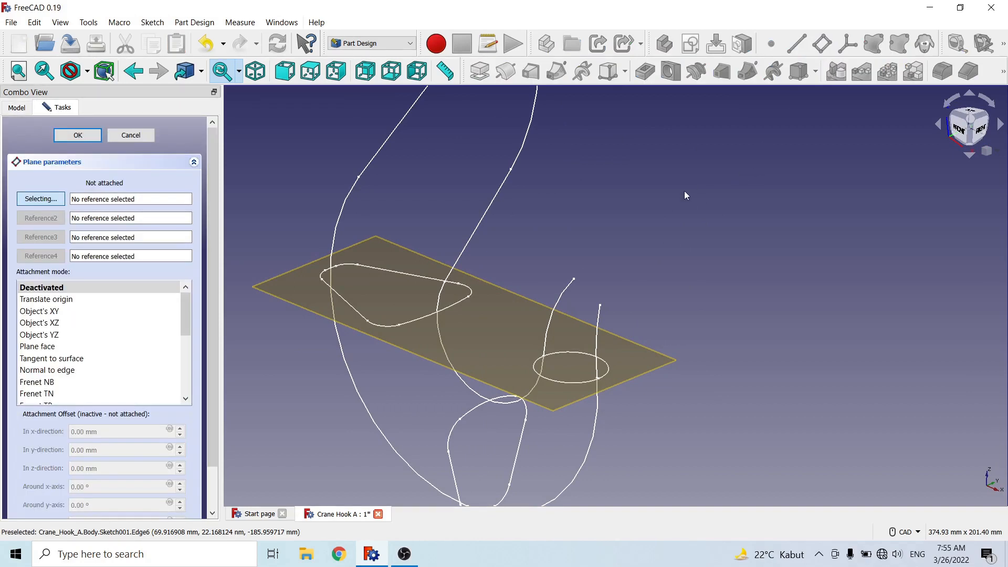
left_click(574, 279)
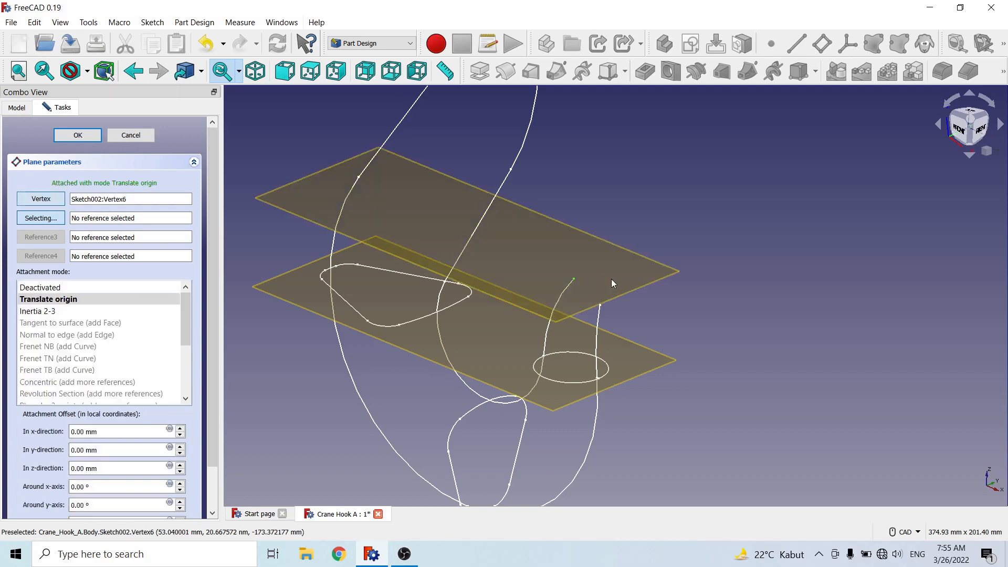
left_click(601, 305)
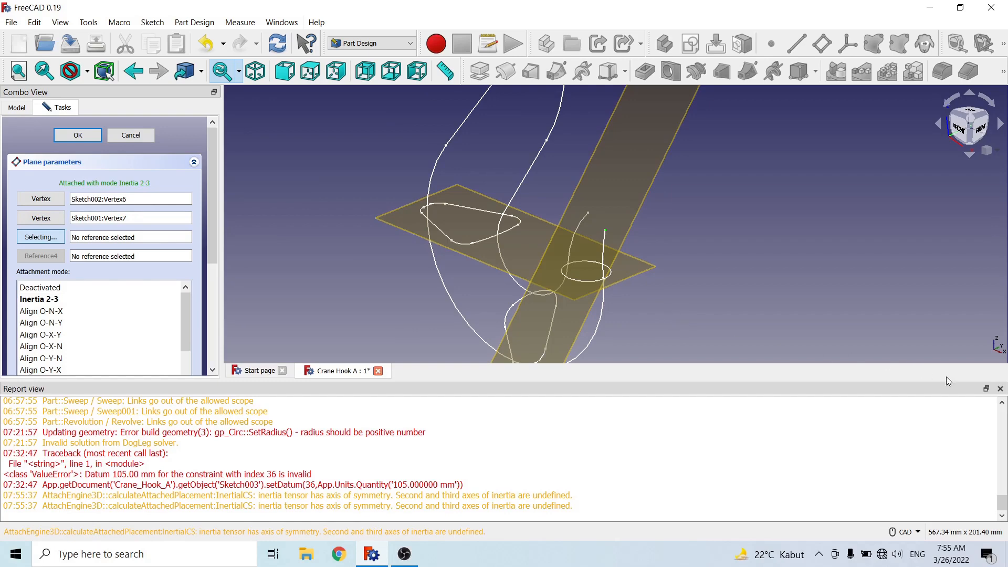
Step: Set the tip datum plane's attachment mode to Align O-X-Y, accept it and clear the selection
left_click(1000, 388)
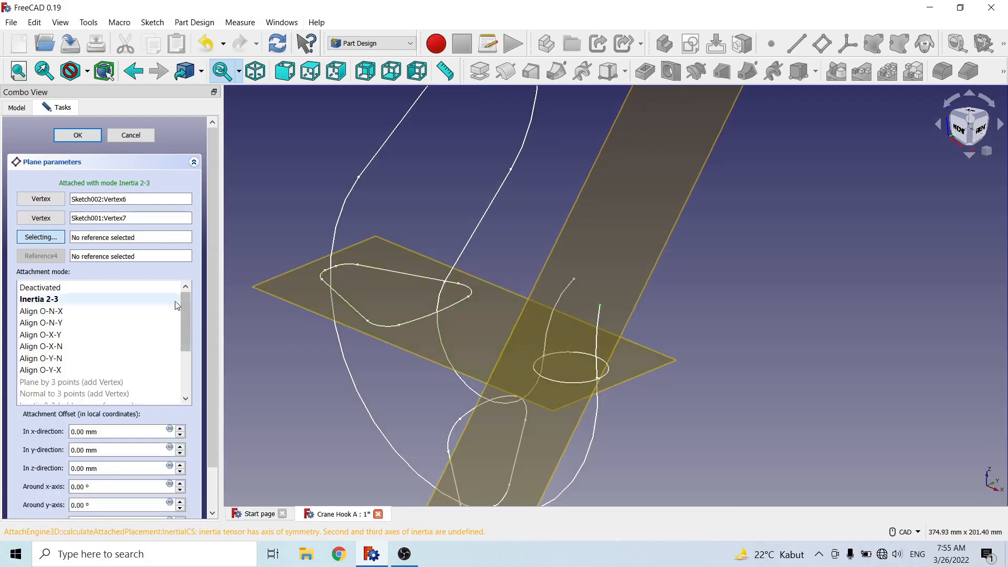
left_click(63, 336)
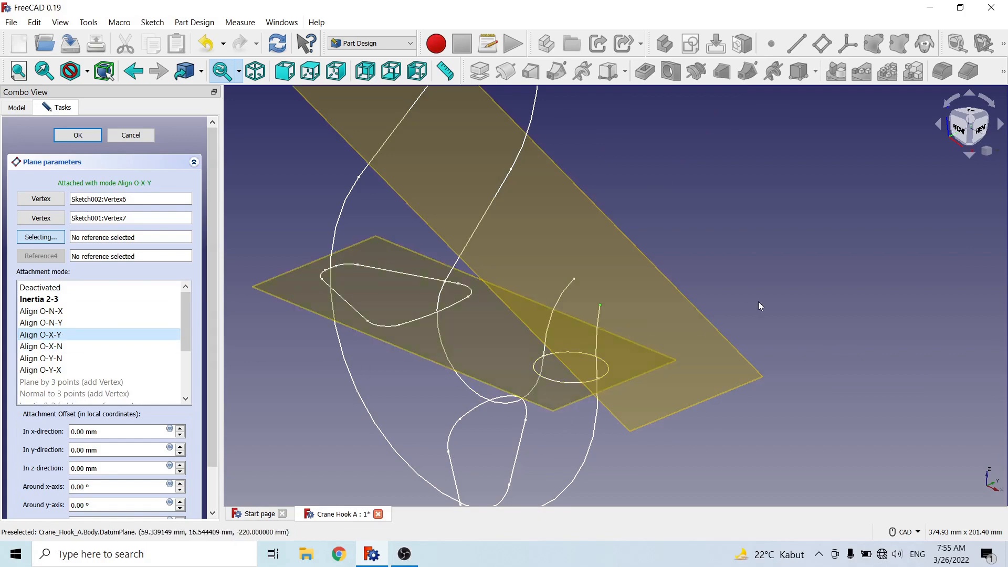
mouse_move(761, 304)
middle_mouse_down()
mouse_move(731, 338)
mouse_move(617, 305)
mouse_move(515, 299)
mouse_move(522, 313)
mouse_move(747, 332)
mouse_move(836, 309)
mouse_move(818, 307)
middle_mouse_up()
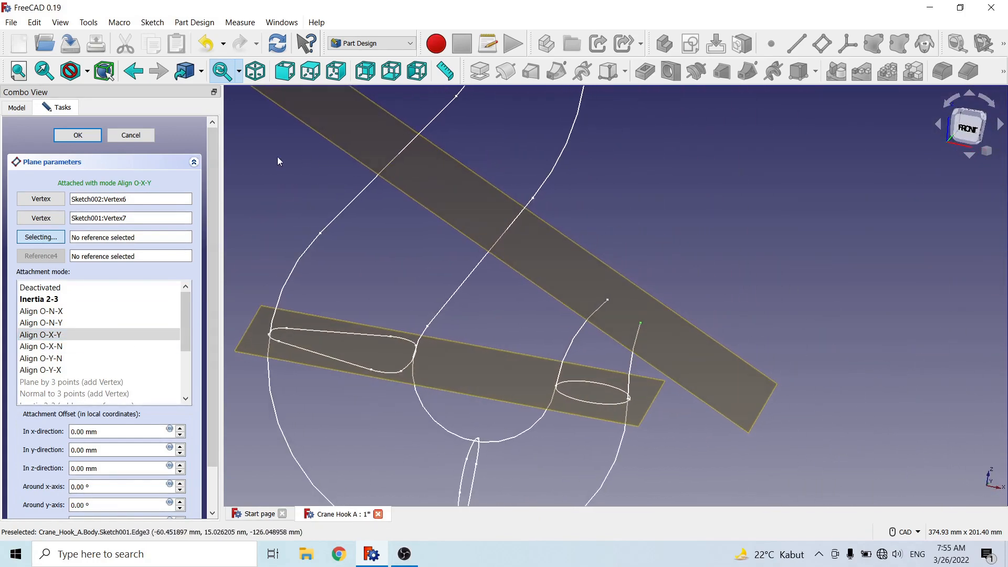
left_click(78, 135)
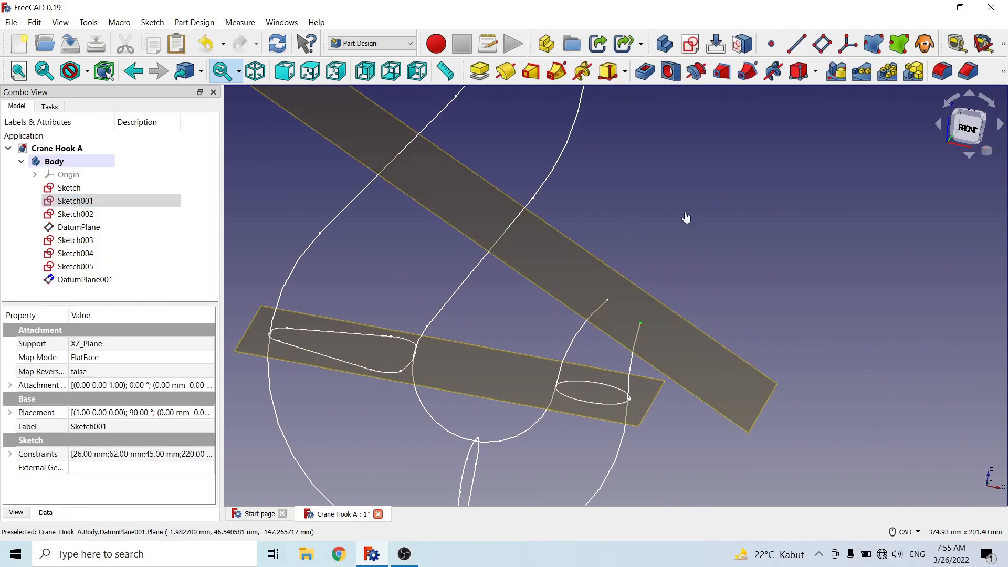
left_click(685, 218)
Step: Hide the horizontal datum plane through the hook's upper cross-section and tip circle
scroll(751, 243, "down", 5)
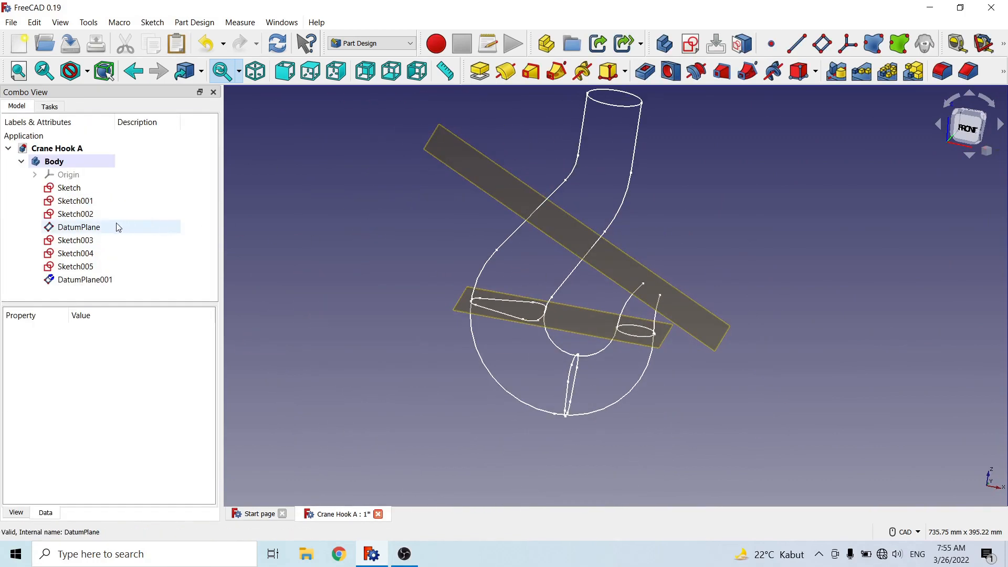
left_click(166, 226)
key("space")
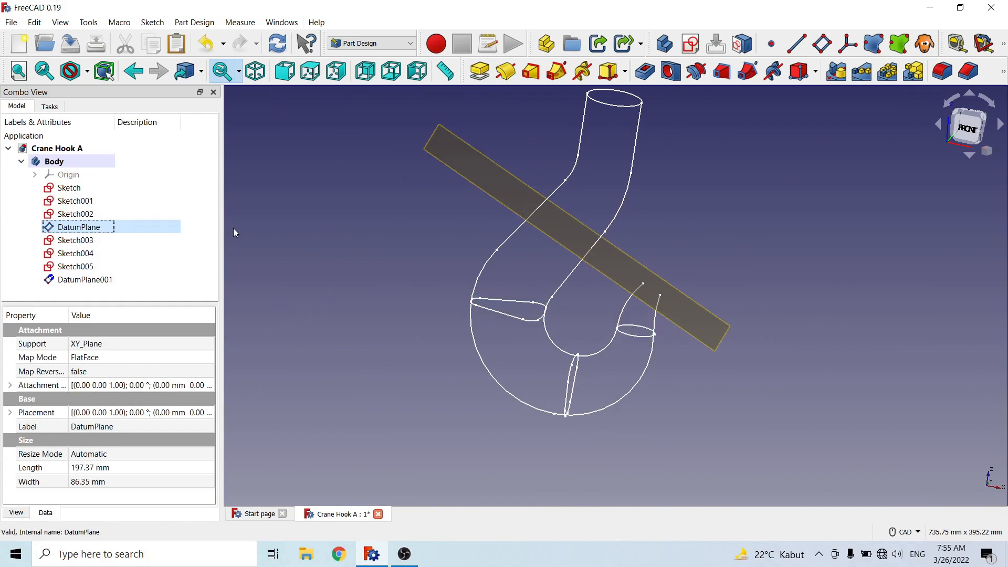
left_click(733, 245)
Step: Create a new sketch on the slanted datum plane at the hook's tip
middle_click_drag(766, 336, 772, 297)
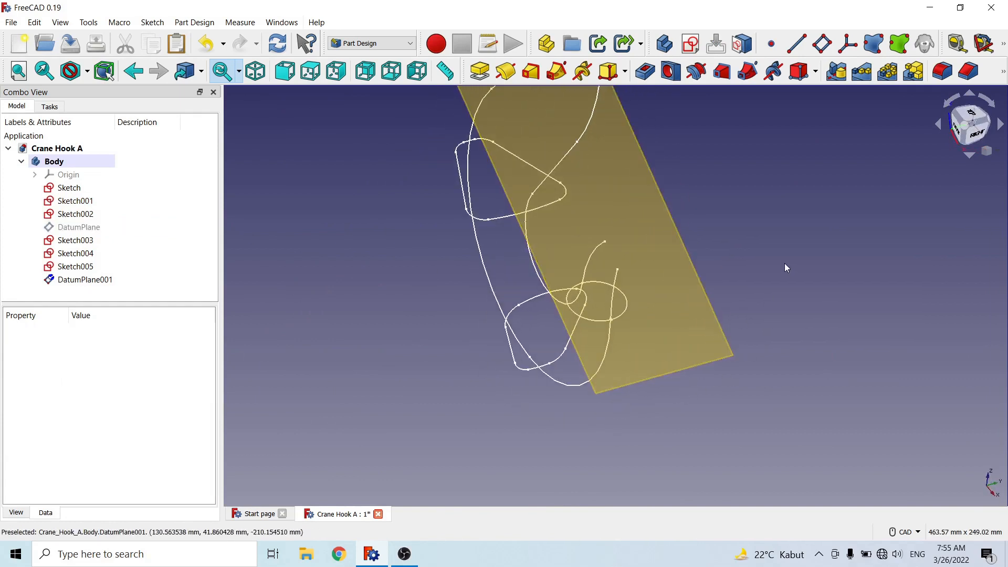
left_click(686, 248)
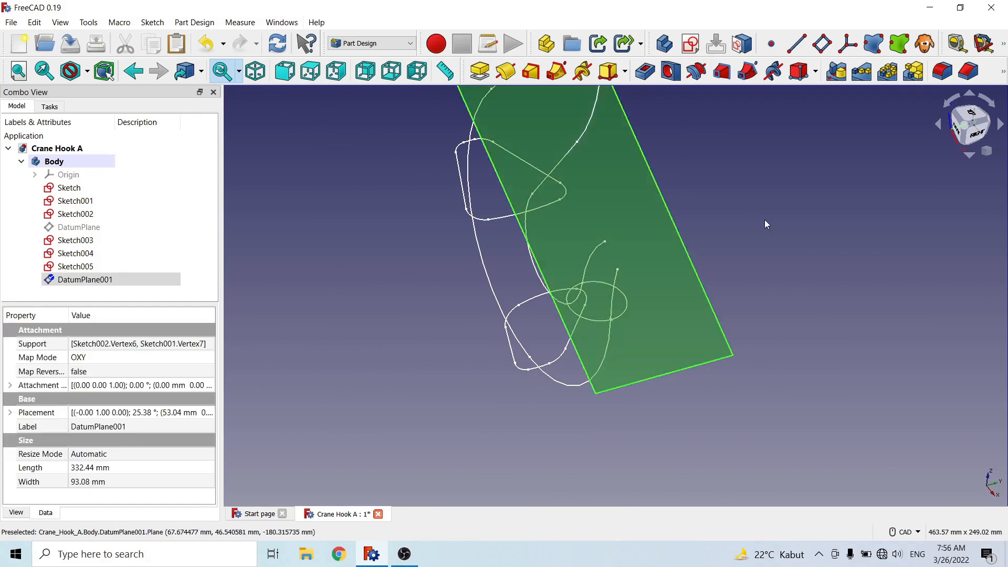
left_click(690, 43)
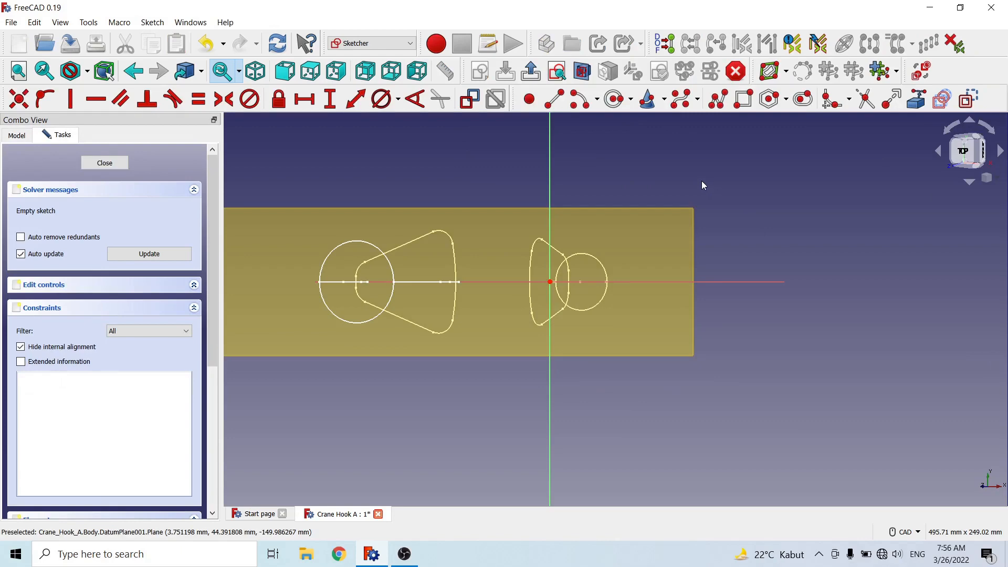
Step: Try to link the outer outline's open tip end into the new sketch as external geometry
mouse_move(701, 181)
middle_mouse_down()
mouse_move(607, 383)
mouse_move(591, 333)
mouse_move(602, 326)
mouse_move(603, 344)
middle_mouse_up()
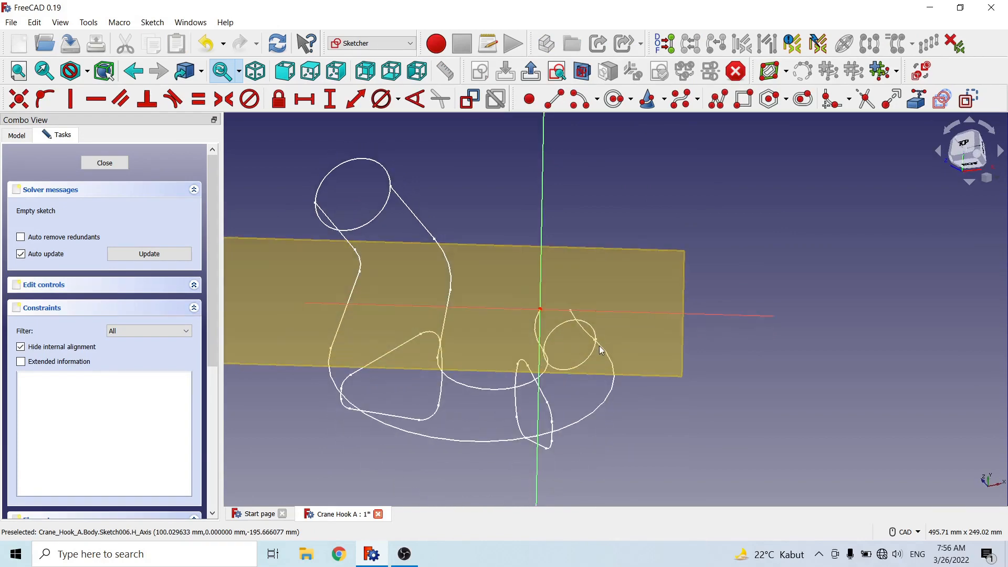
scroll(610, 357, "up", 6)
scroll(603, 341, "up", 2)
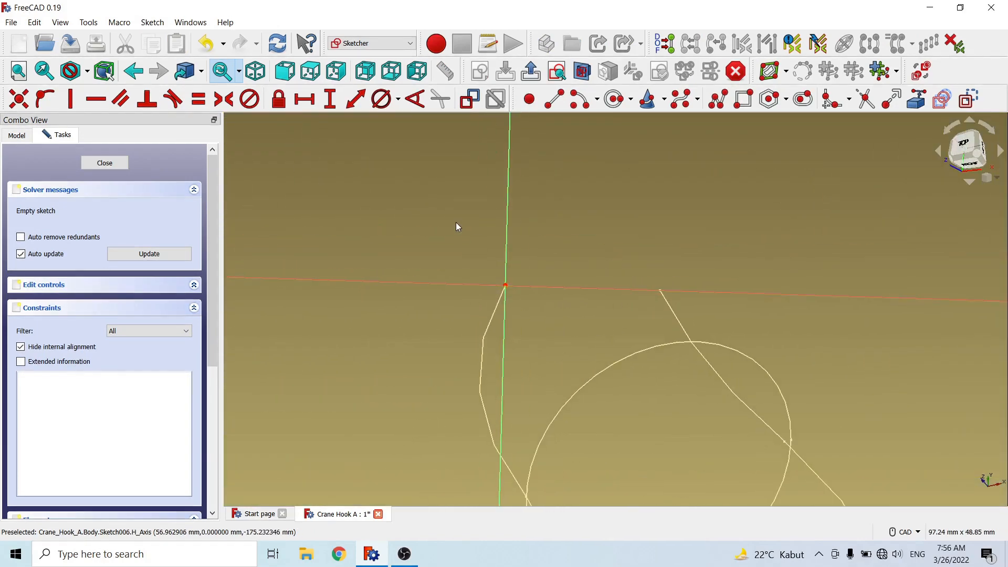
left_click(505, 284)
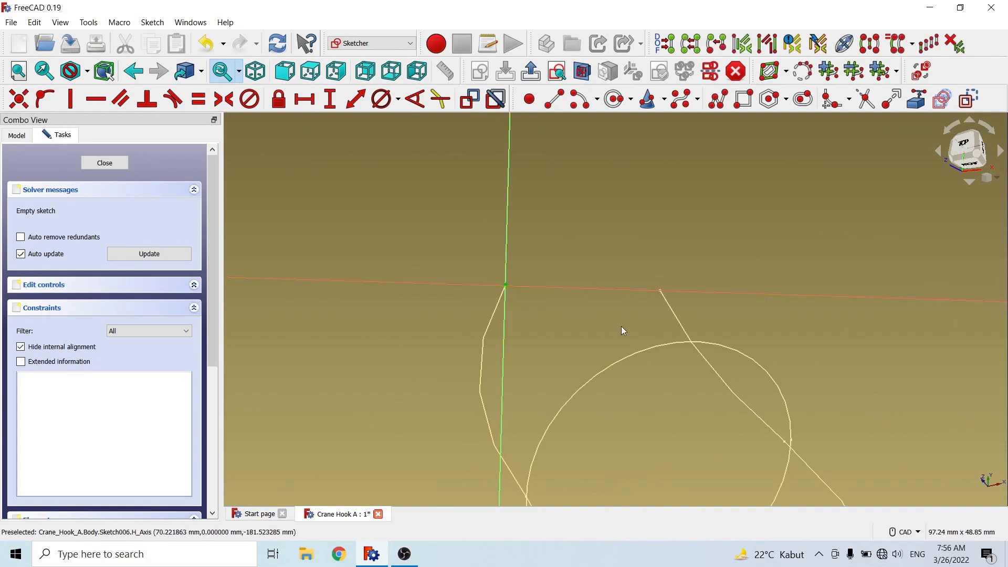
left_click(609, 247)
middle_click_drag(573, 326, 641, 283)
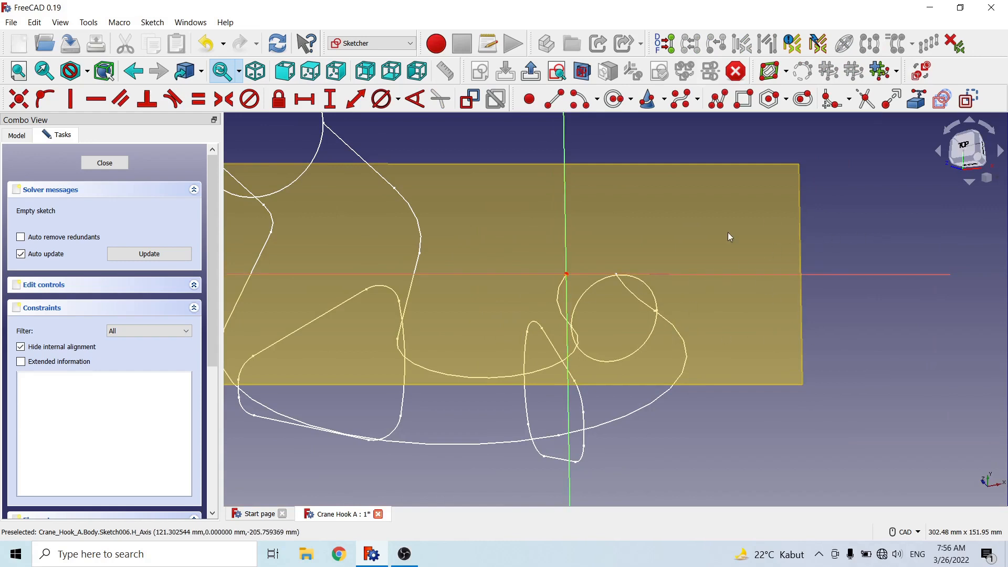
scroll(620, 348, "up", 3)
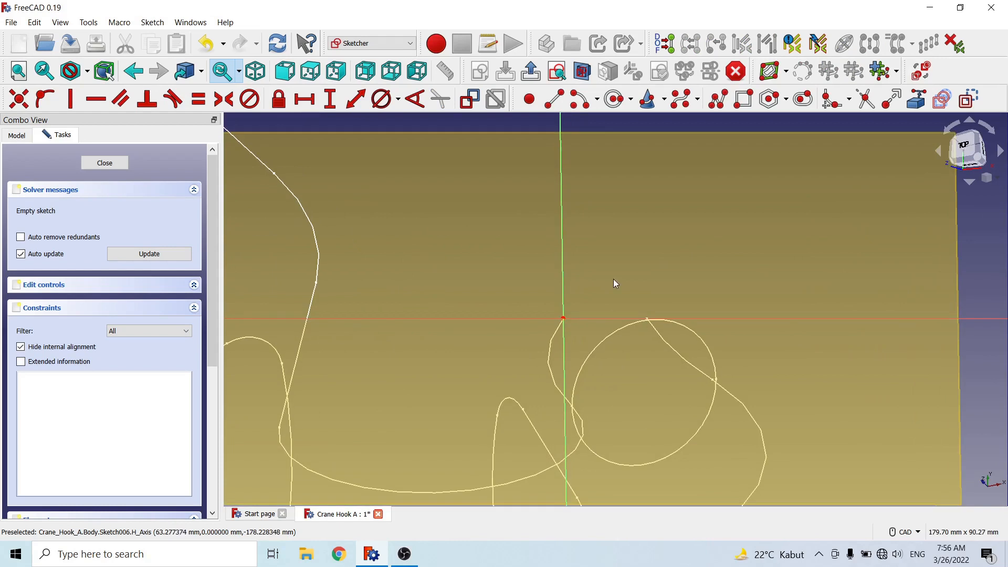
mouse_move(612, 284)
middle_mouse_down()
mouse_move(635, 367)
mouse_move(635, 352)
middle_mouse_up()
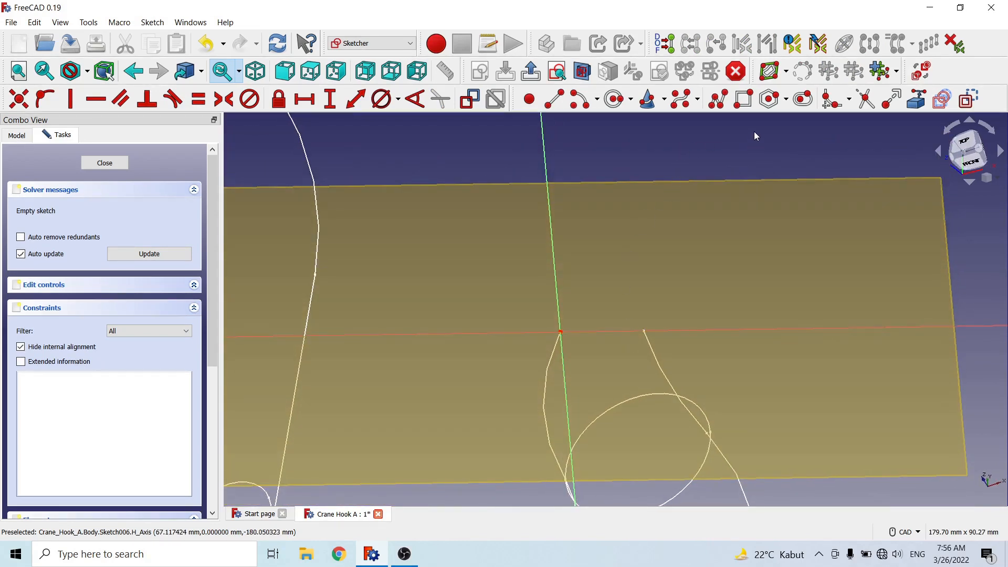
left_click(941, 98)
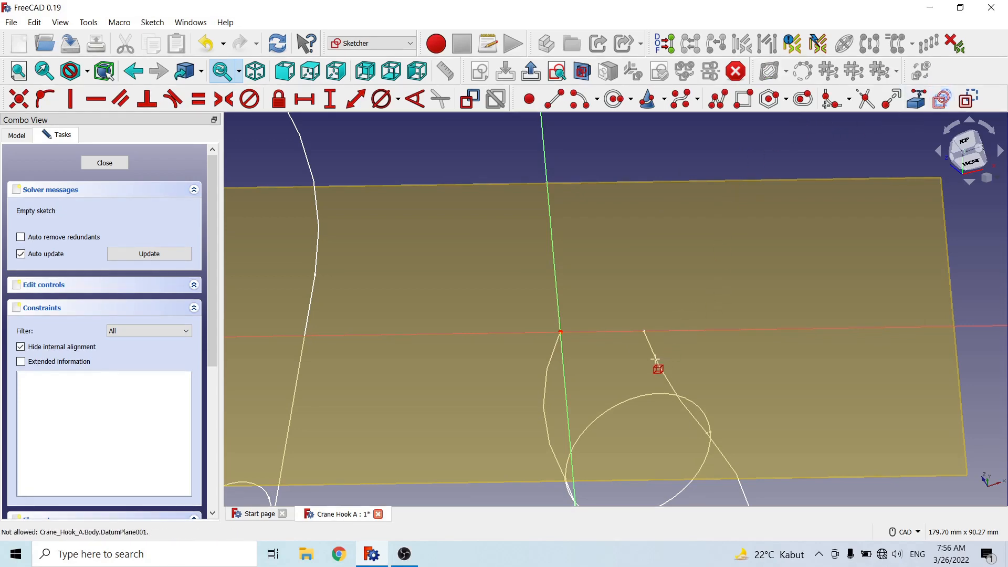
mouse_move(740, 315)
middle_mouse_down()
mouse_move(713, 241)
mouse_move(711, 353)
mouse_move(679, 288)
mouse_move(673, 344)
mouse_move(723, 308)
middle_mouse_up()
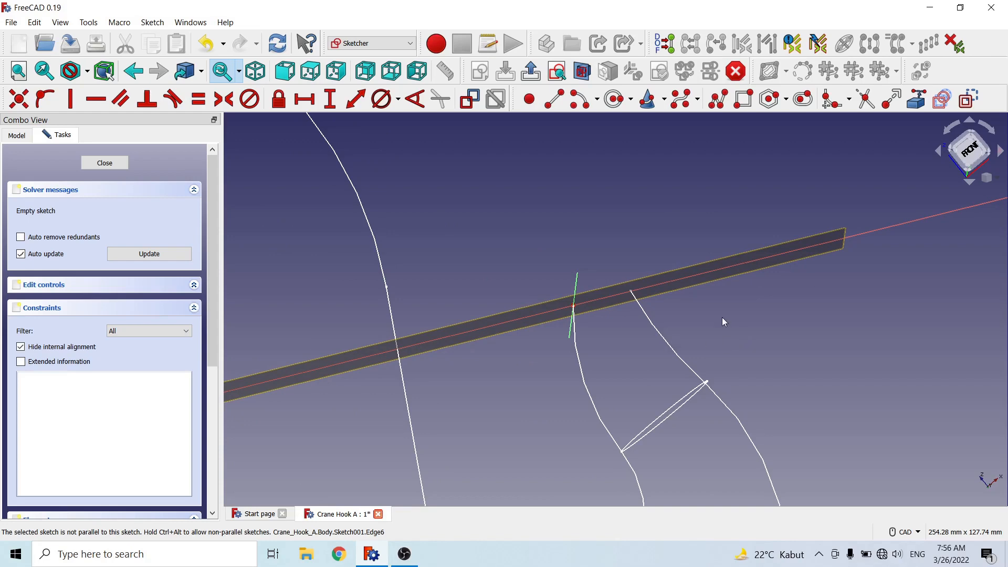
mouse_move(723, 318)
middle_mouse_down()
mouse_move(701, 245)
mouse_move(694, 349)
mouse_move(693, 311)
middle_mouse_up()
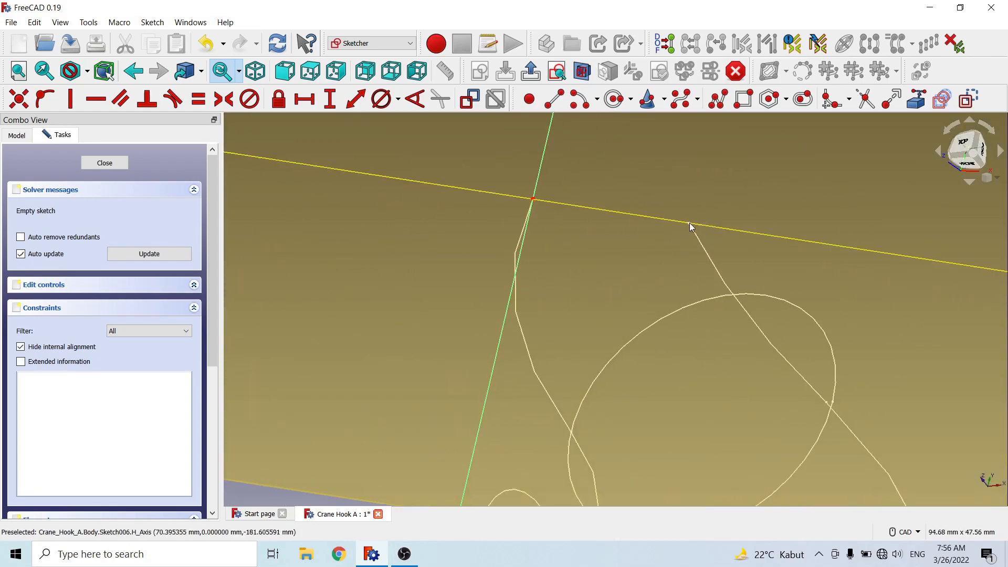
left_click(942, 98)
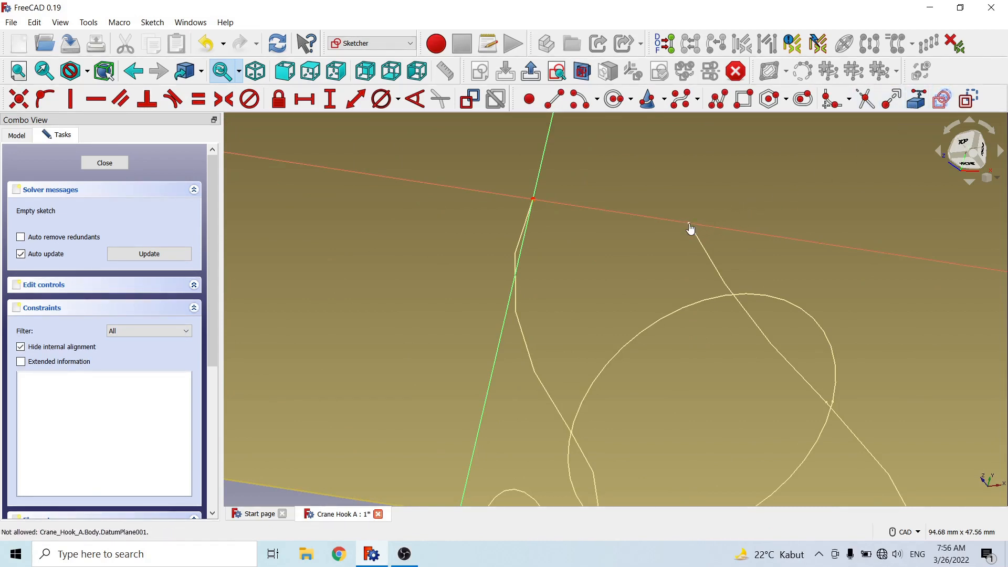
Step: Close the empty sketch on the tip datum plane and clear the selection
scroll(640, 292, "down", 5)
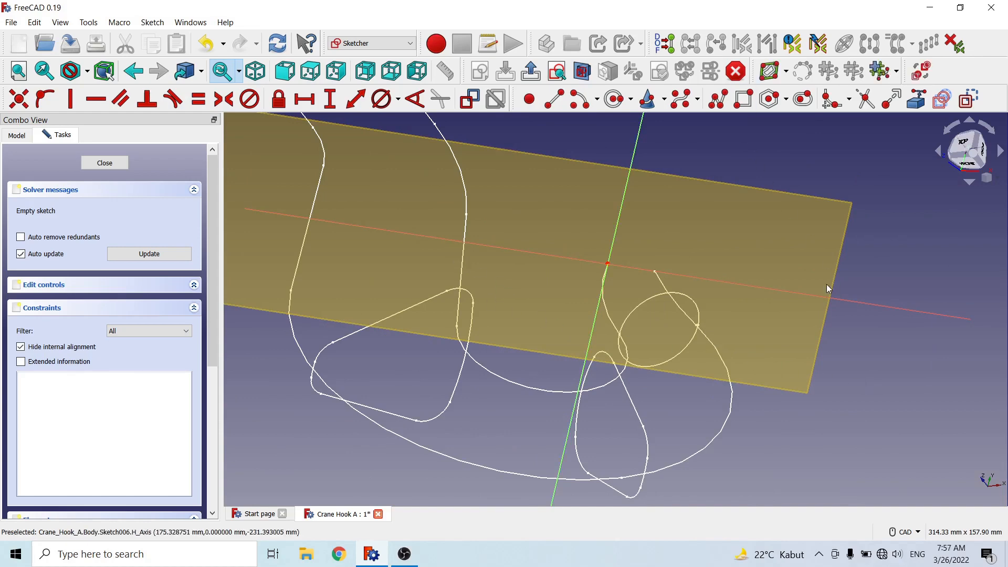
middle_click_drag(828, 289, 655, 390)
mouse_move(732, 374)
middle_mouse_down()
mouse_move(701, 344)
mouse_move(765, 252)
mouse_move(789, 248)
middle_mouse_up()
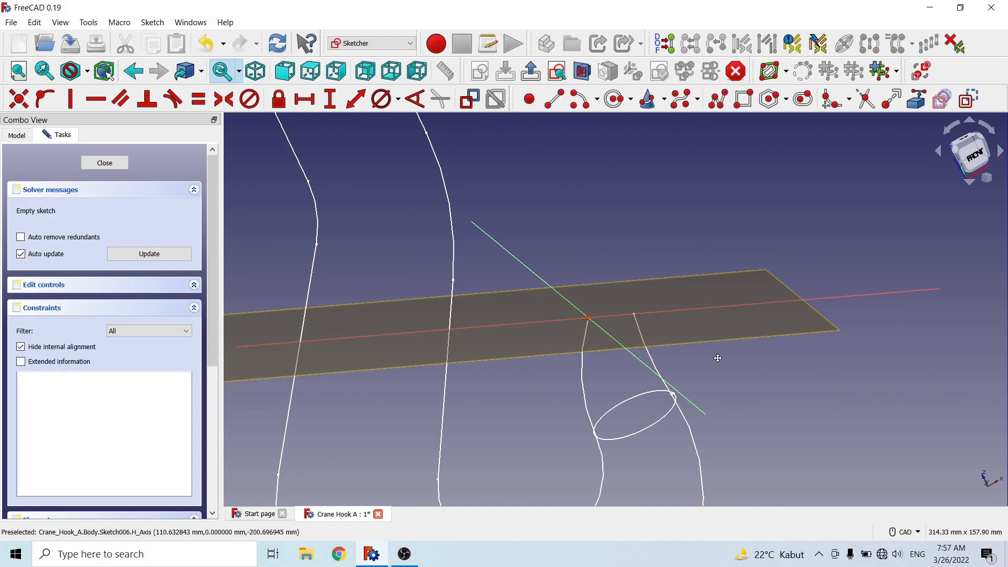
scroll(722, 331, "up", 4)
mouse_move(725, 377)
middle_mouse_down()
mouse_move(649, 382)
mouse_move(667, 352)
middle_mouse_up()
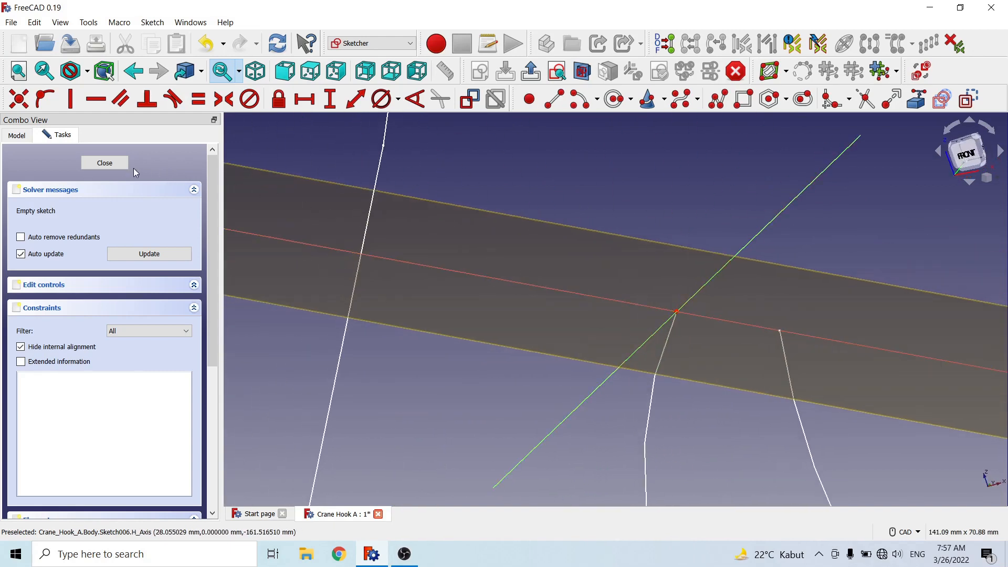
left_click(104, 163)
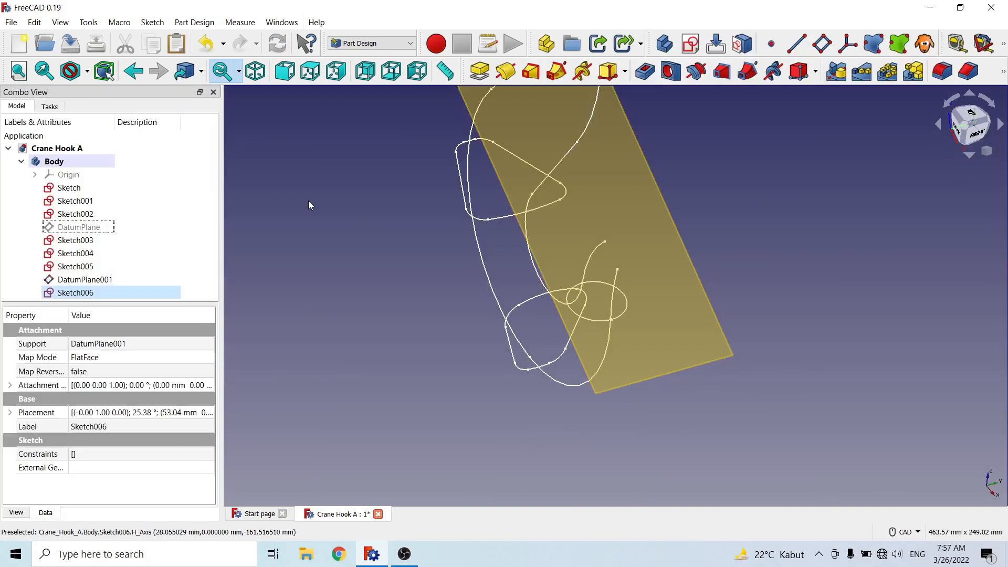
left_click(383, 307)
Step: Measure the straight distance between the endpoints of the R10 tip arc in the inner outline's sketch, and close that sketch
key("1")
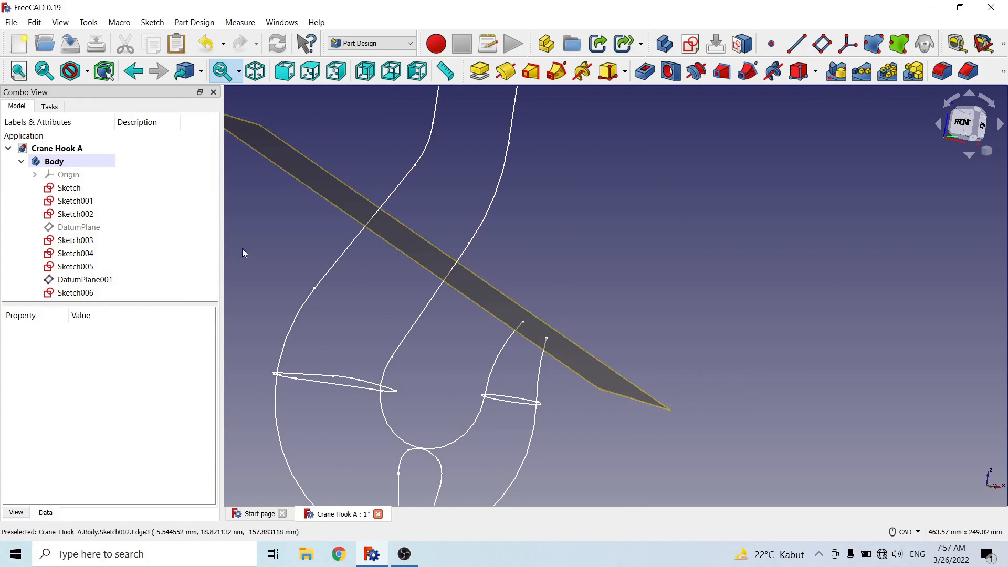
double_click(92, 215)
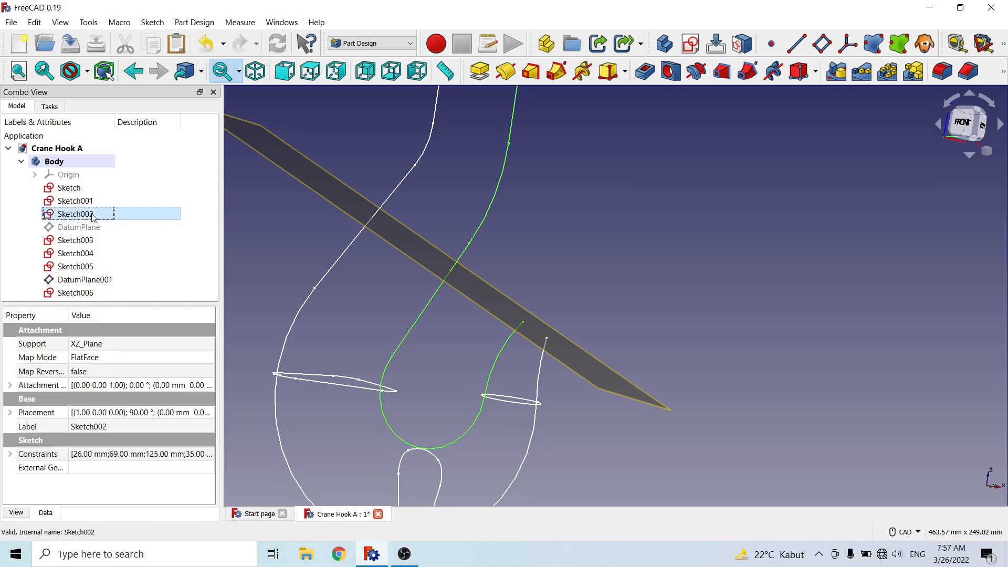
scroll(564, 367, "up", 8)
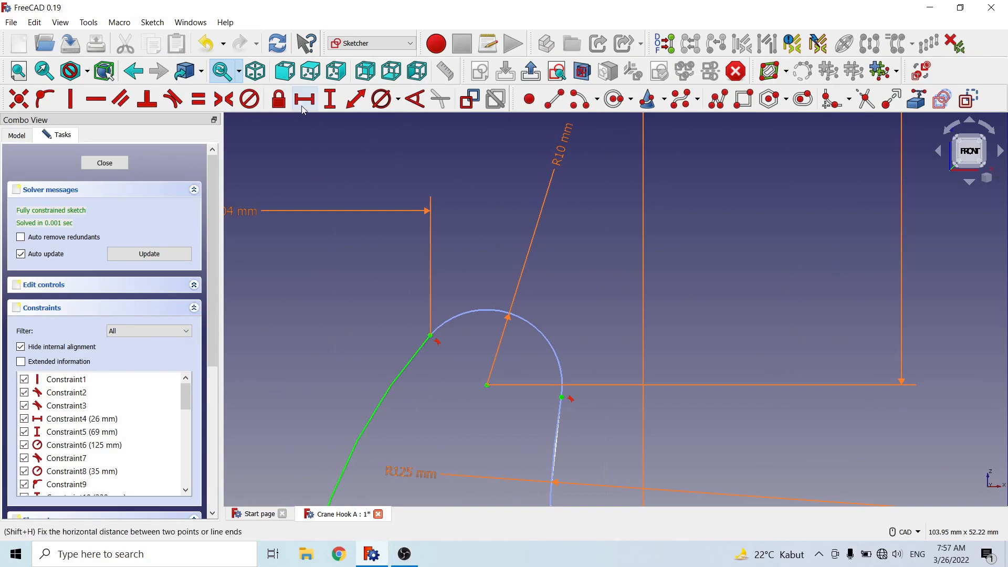
left_click(431, 339)
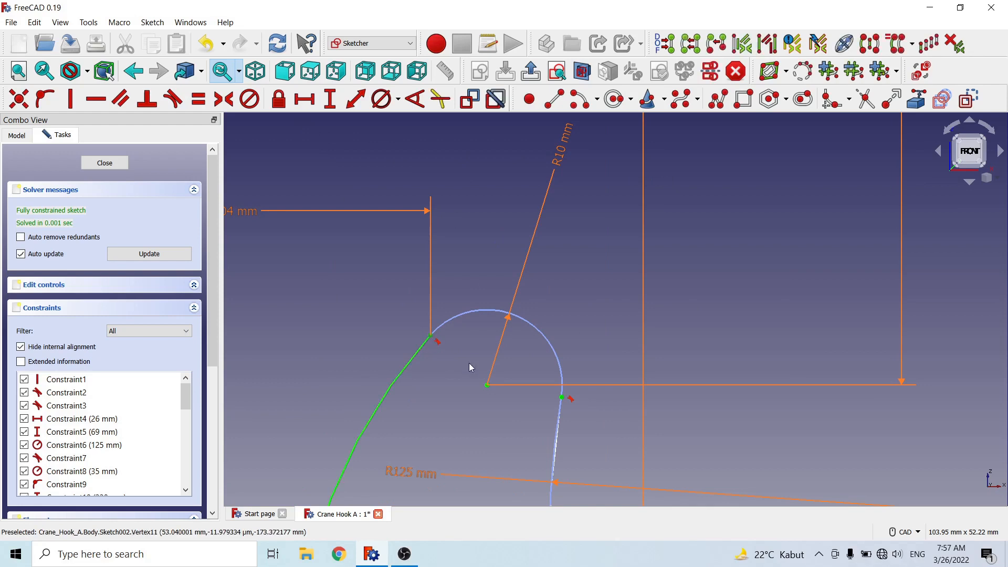
left_click(562, 398)
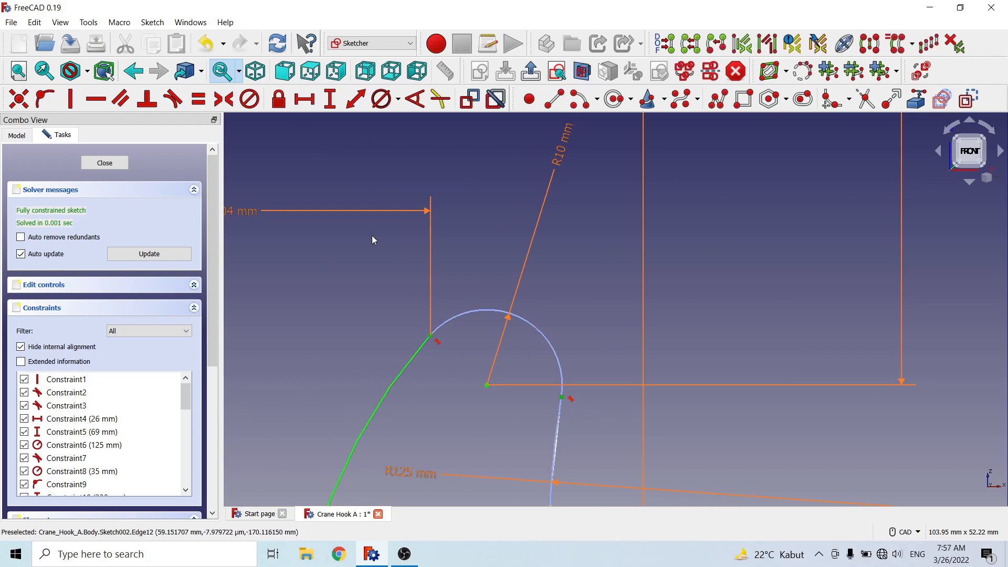
left_click(356, 99)
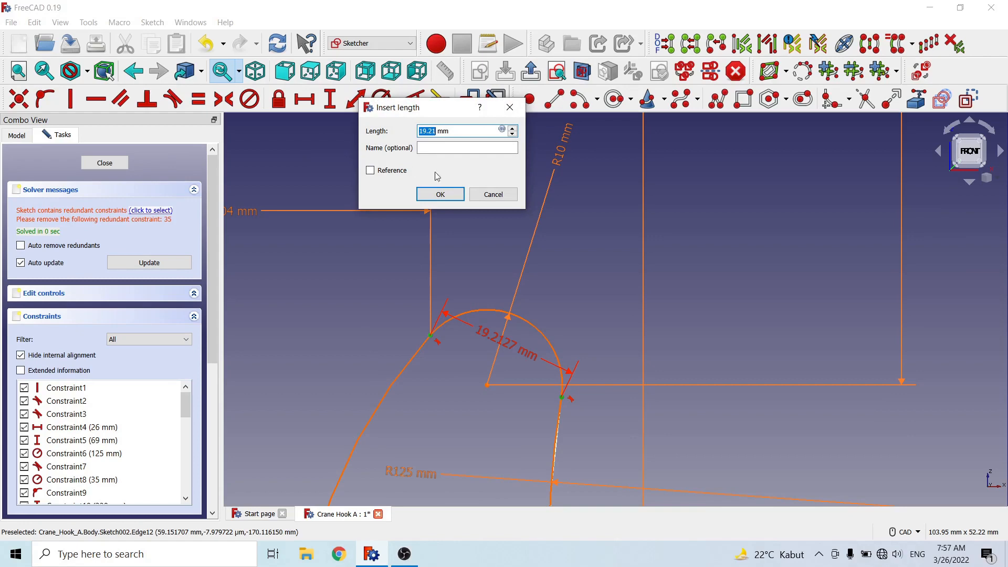
left_click(497, 195)
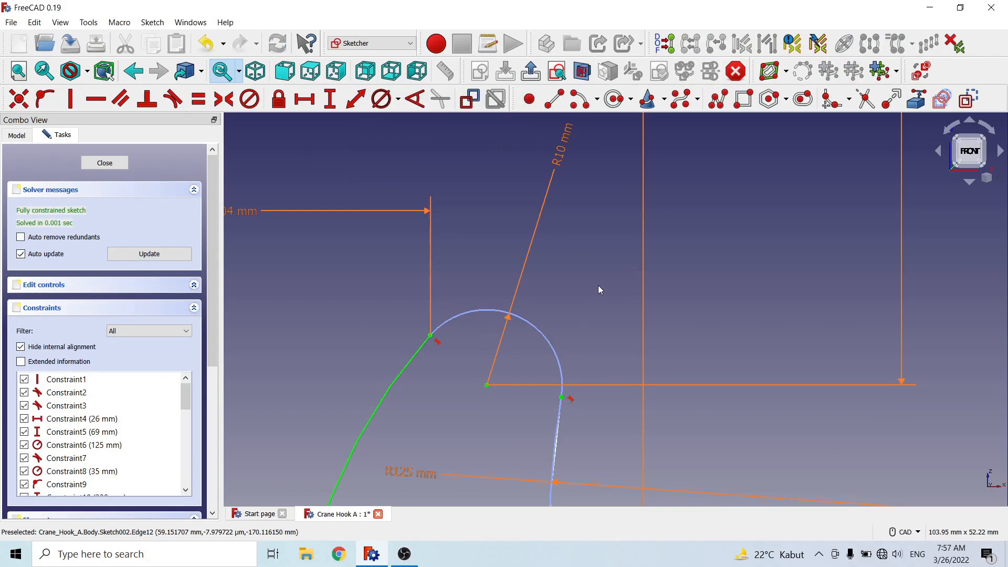
left_click(118, 163)
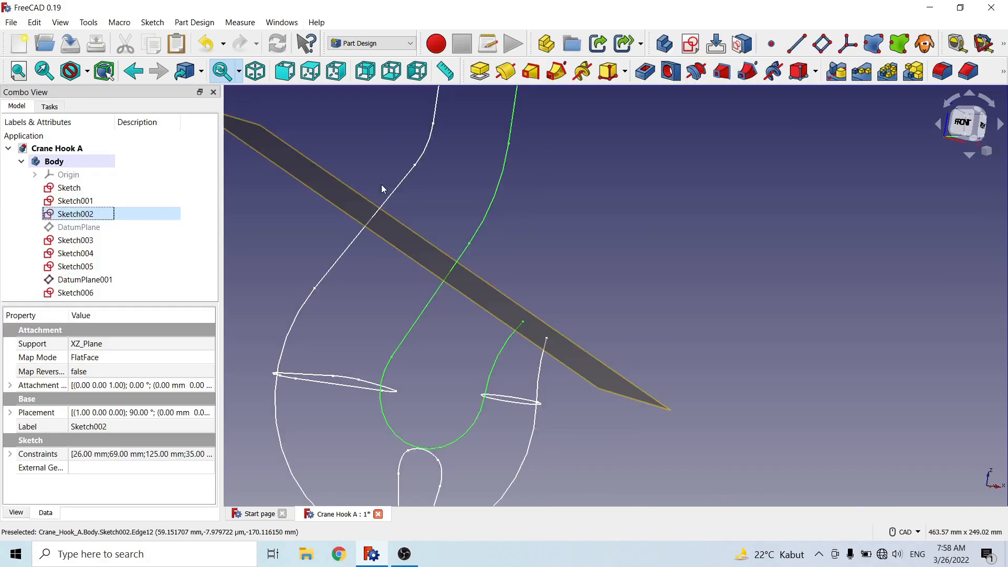
Step: Reopen the empty sketch on the slanted tip plane and draw a horizontal line about 32 mm long from the origin past the outer outline's end
left_click(473, 220)
mouse_move(598, 219)
middle_mouse_down()
mouse_move(578, 233)
mouse_move(698, 301)
mouse_move(326, 277)
middle_mouse_up()
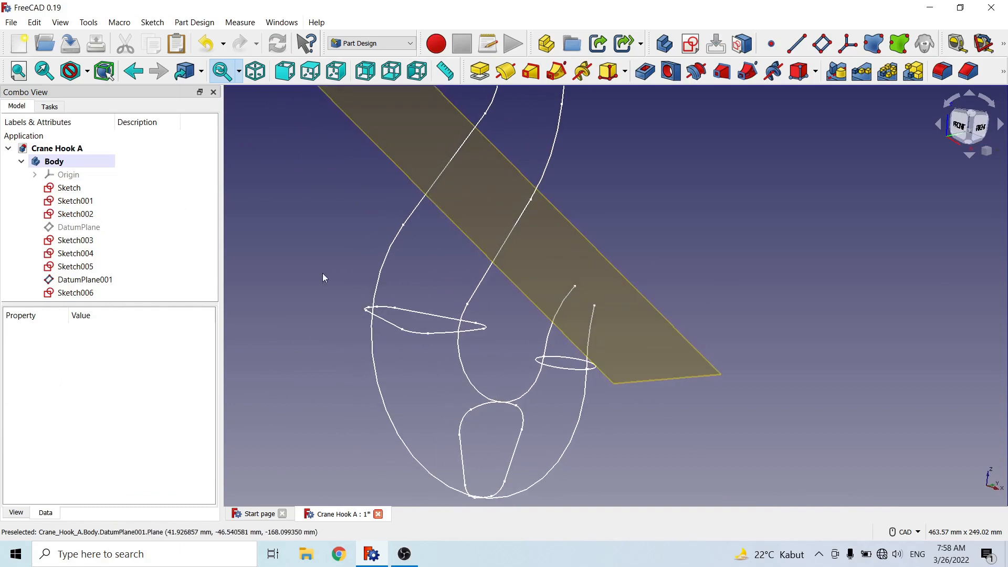
double_click(84, 292)
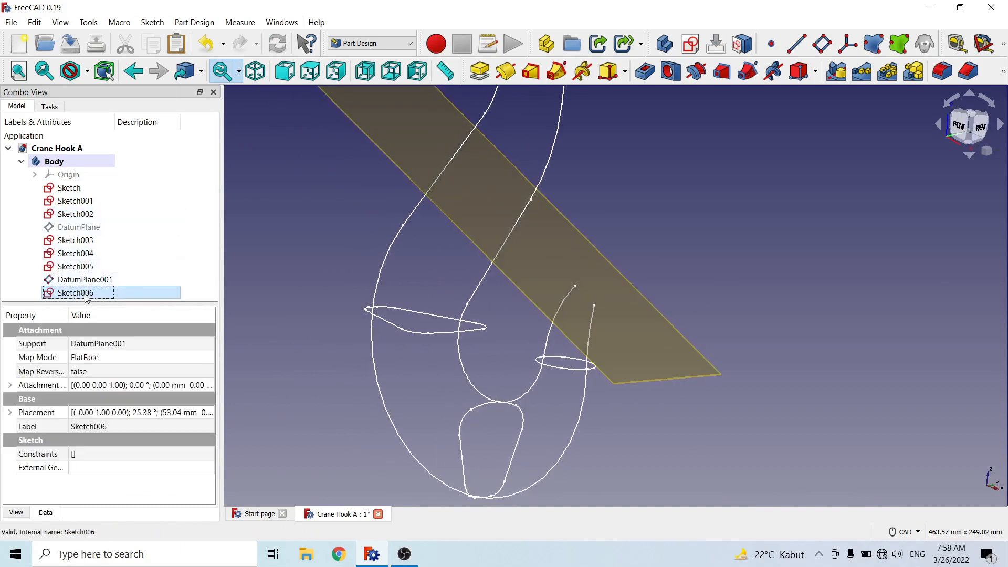
mouse_move(562, 309)
middle_mouse_down()
mouse_move(623, 371)
mouse_move(637, 367)
mouse_move(572, 378)
mouse_move(582, 332)
middle_mouse_up()
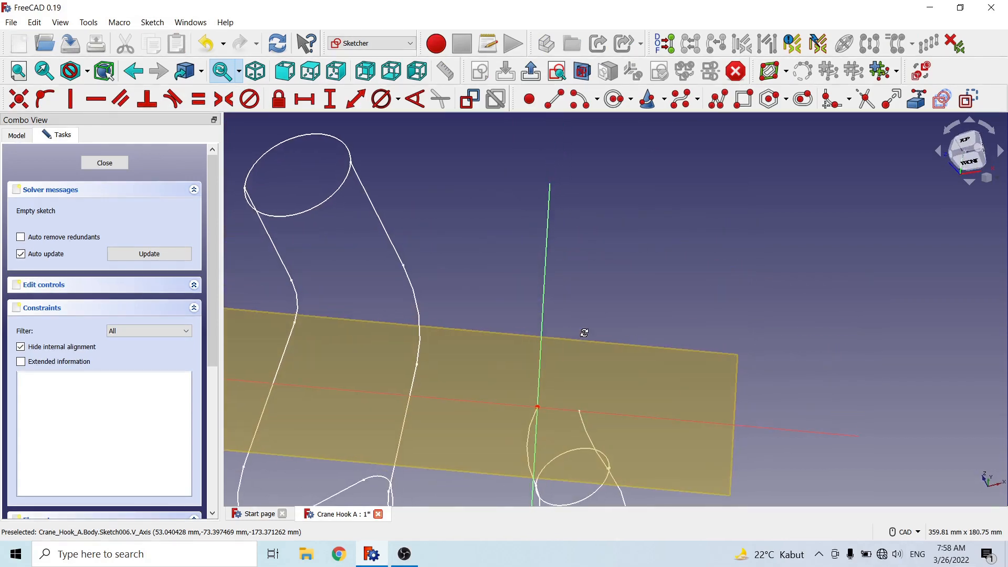
middle_click_drag(591, 378, 638, 254)
scroll(637, 255, "up", 2)
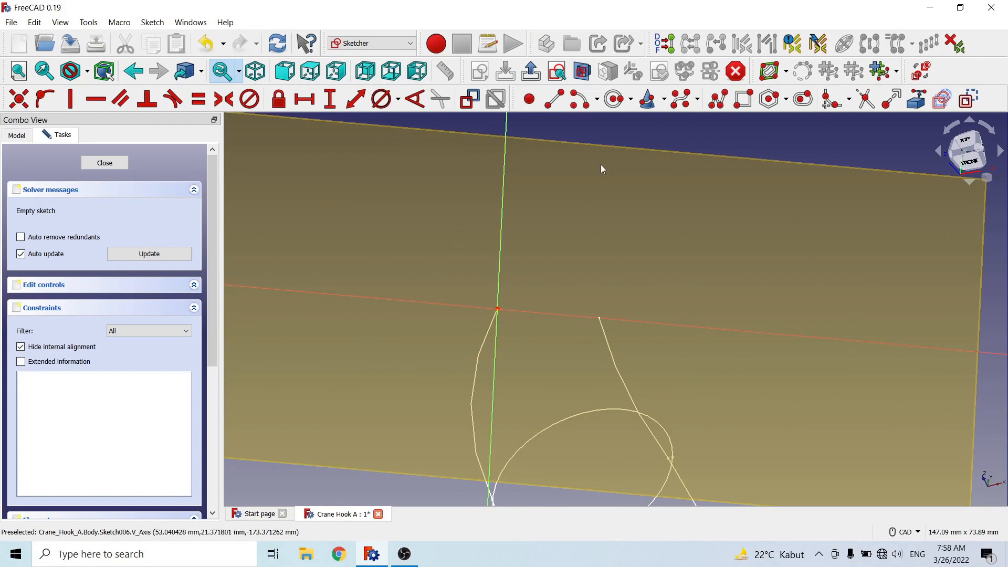
left_click(554, 99)
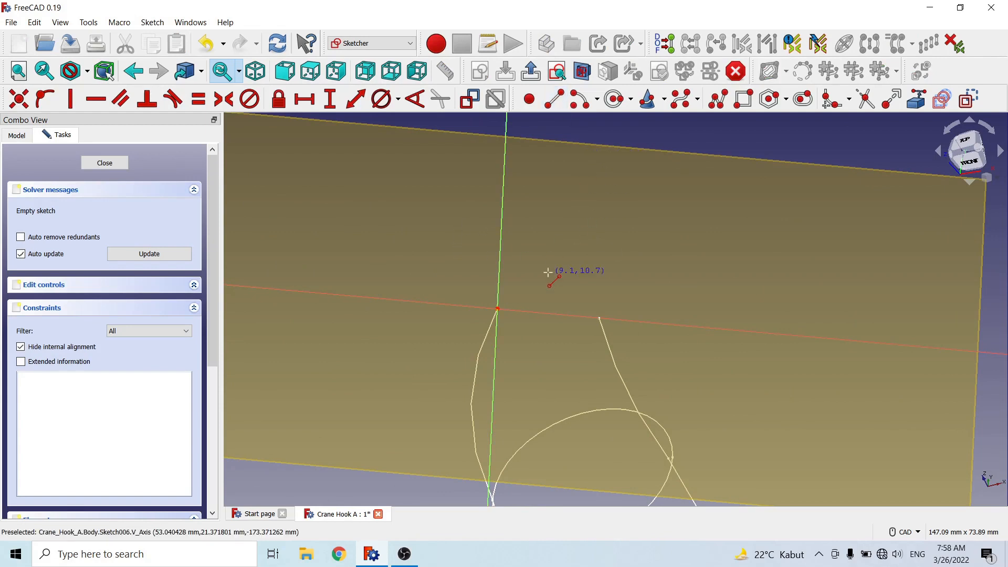
left_click(497, 308)
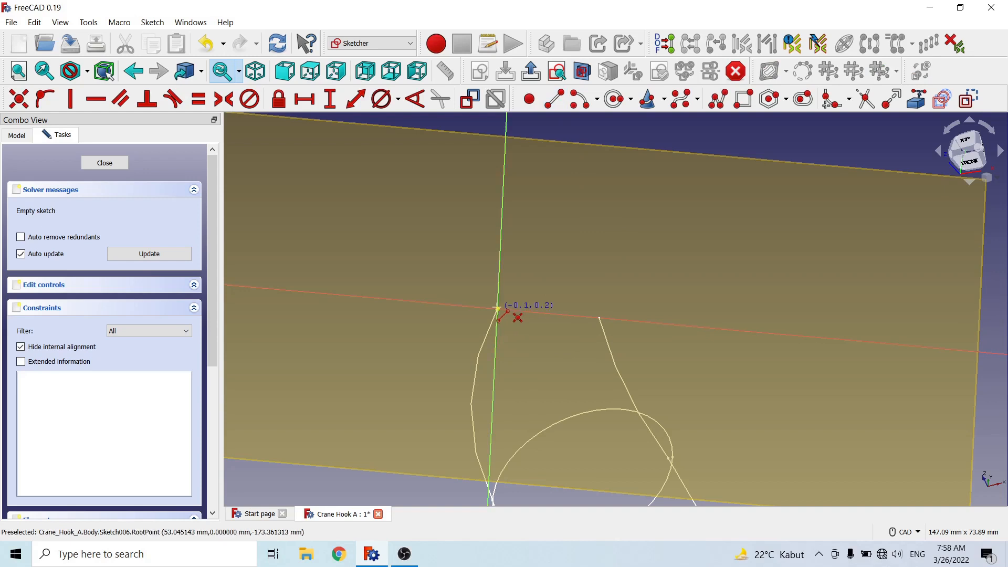
left_click(667, 323)
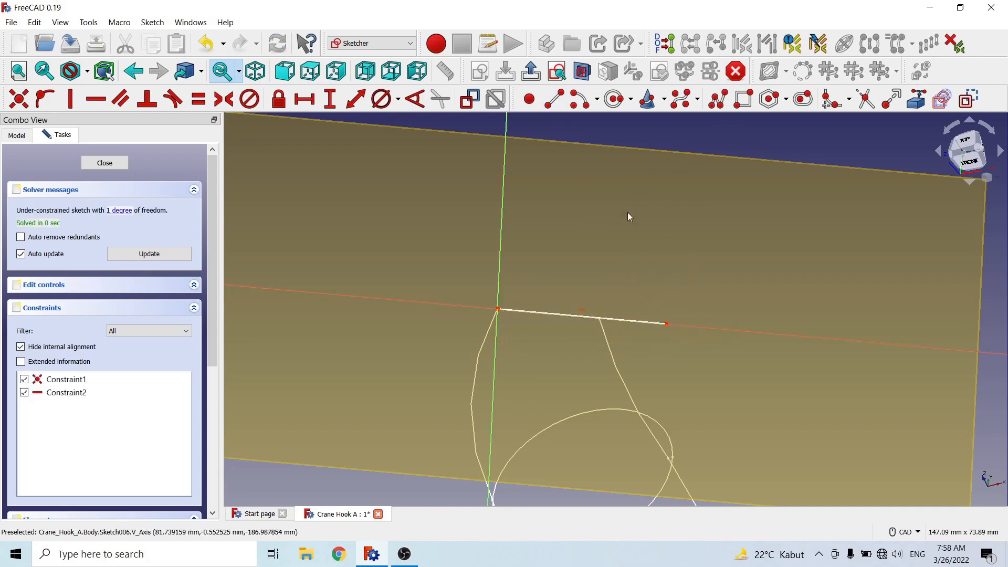
Step: Dimension the length of the horizontal line in the tip sketch and enter a new value for it
left_click(629, 322)
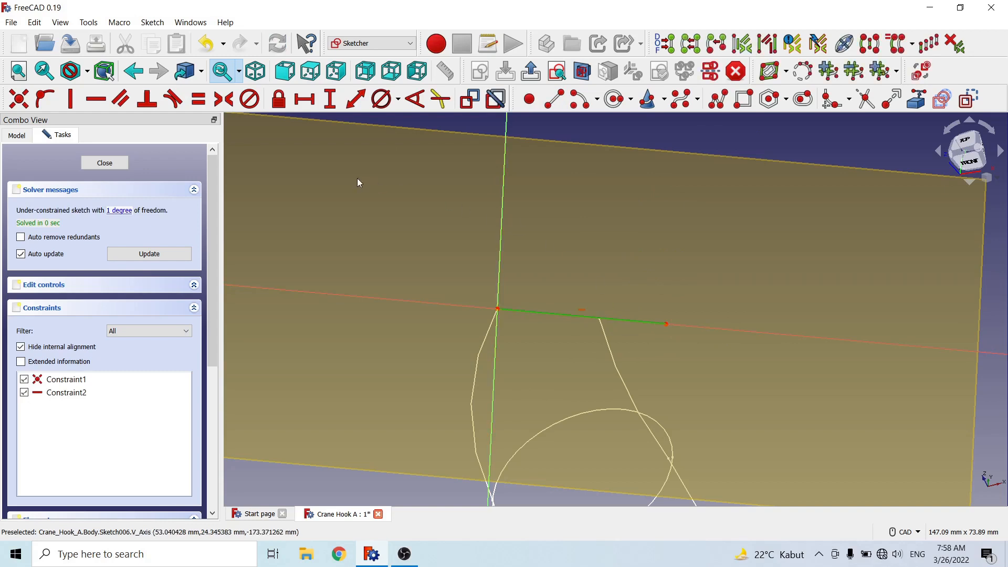
left_click(355, 98)
left_click_drag(448, 115, 397, 120)
type("1")
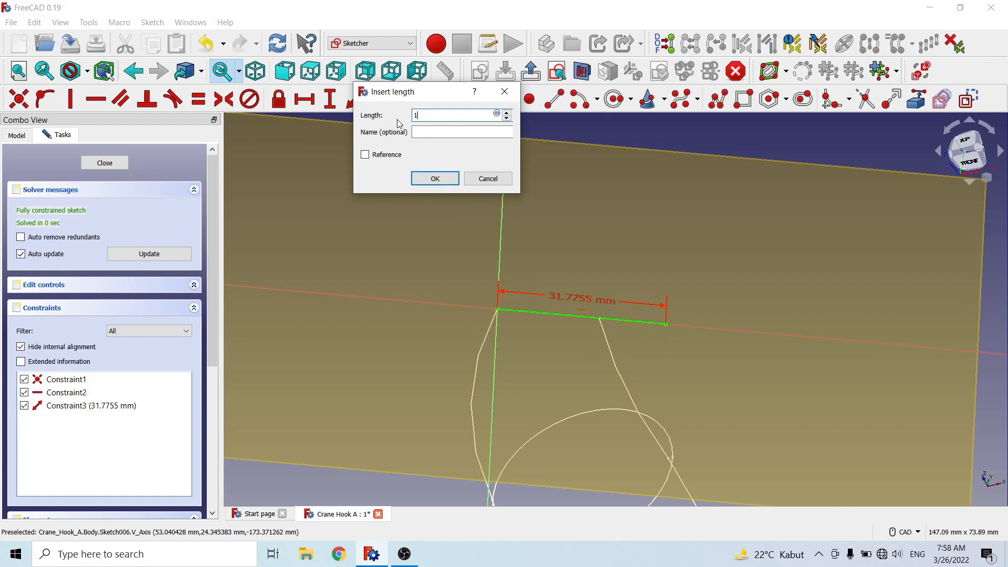
Step: Set the horizontal line's length to 19.2127/2 mm and convert the line to construction geometry
type("9.2127/2")
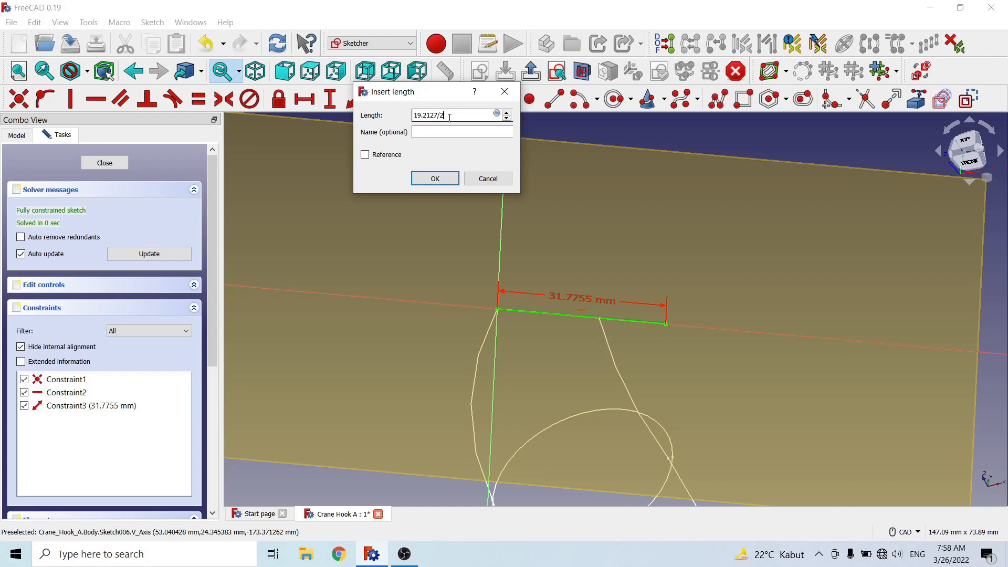
left_click(443, 179)
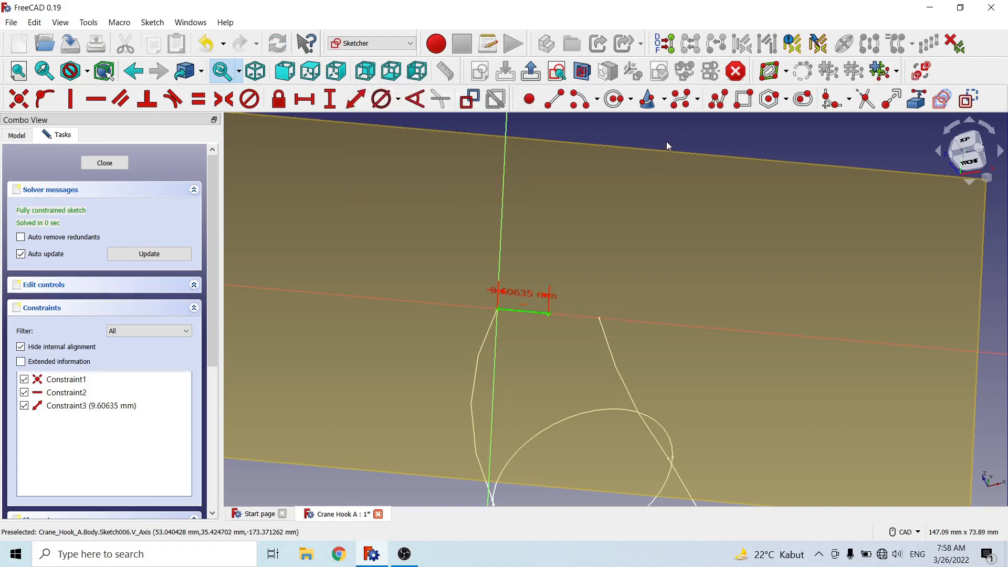
mouse_move(625, 292)
middle_mouse_down()
mouse_move(650, 320)
mouse_move(614, 348)
mouse_move(616, 301)
middle_mouse_up()
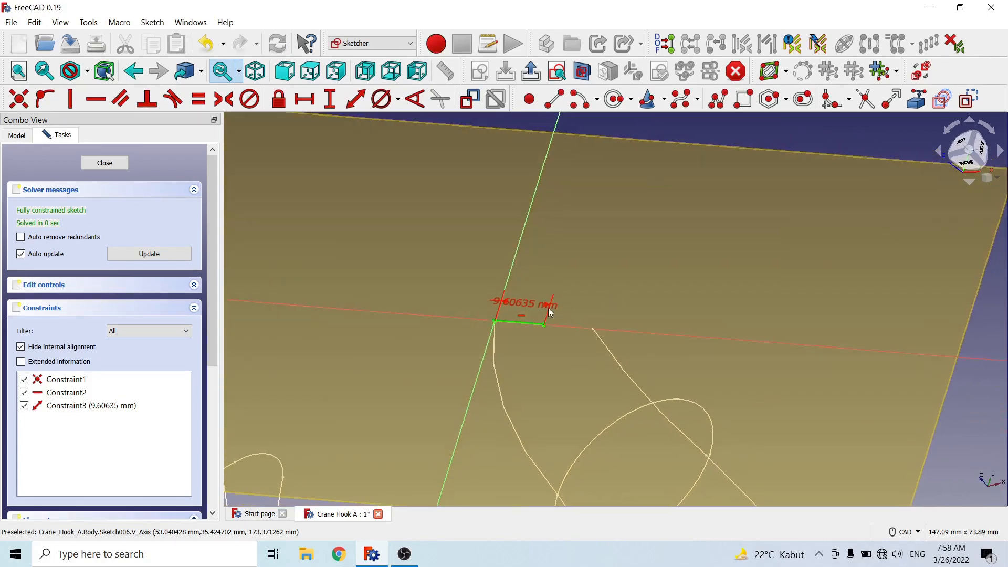
left_click(524, 324)
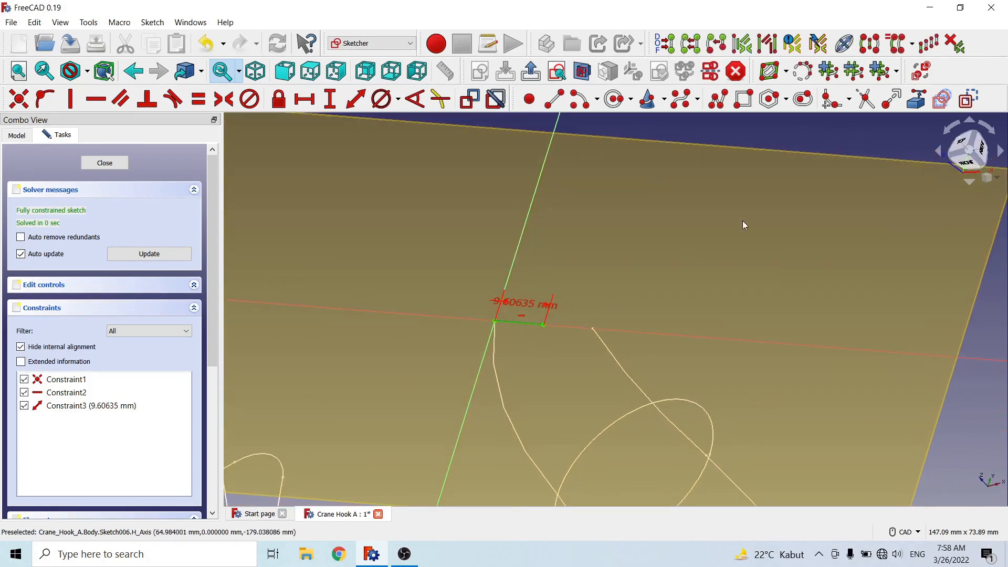
left_click(969, 100)
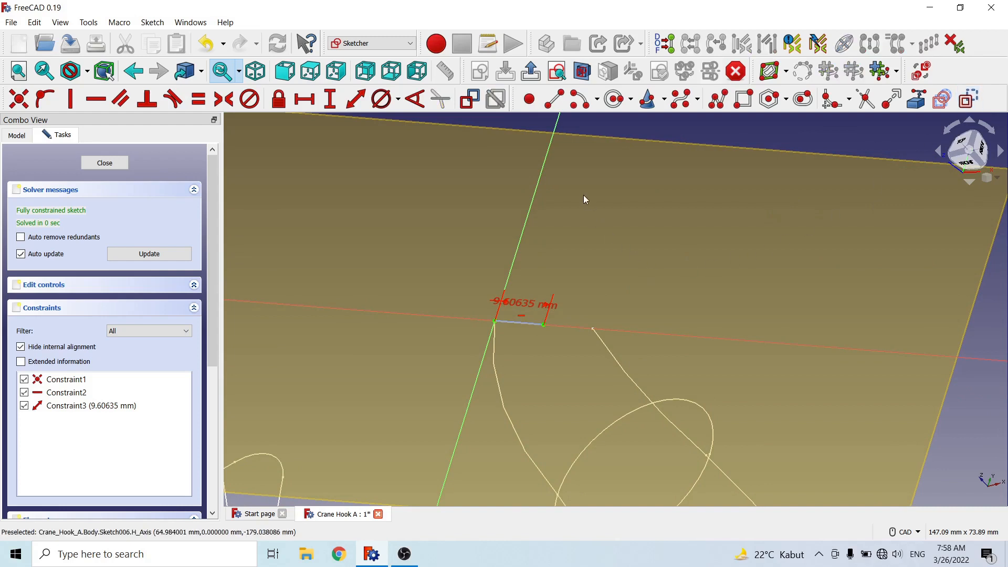
Step: Sketch a circle centred on the construction line's free end and passing through the sketch origin
left_click(615, 99)
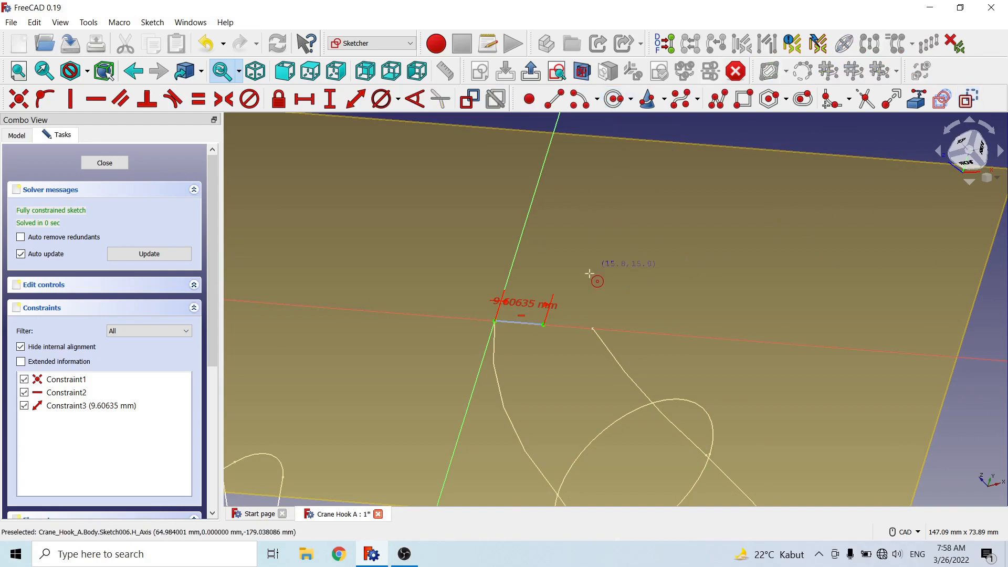
left_click(543, 324)
left_click(496, 324)
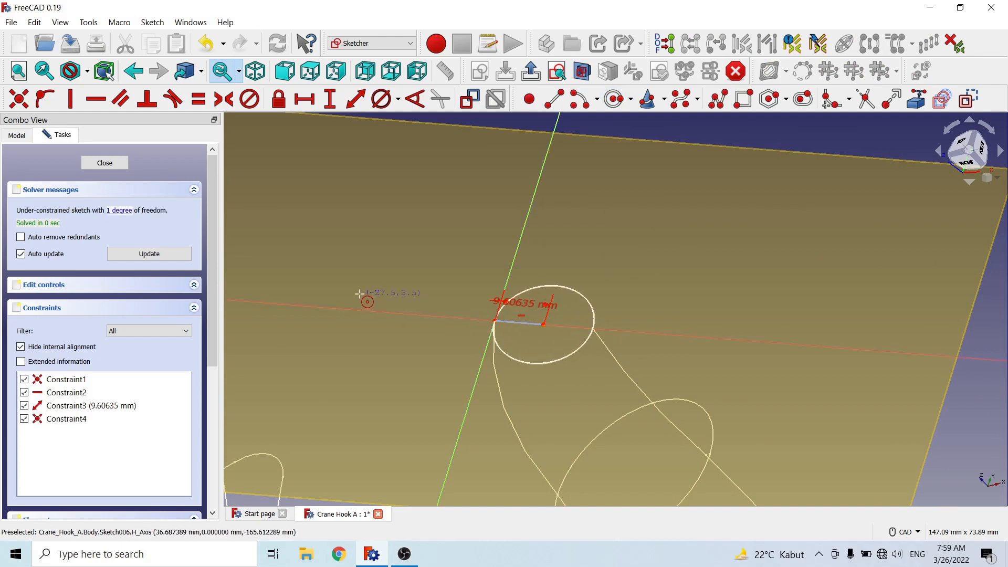
scroll(469, 340, "up", 10)
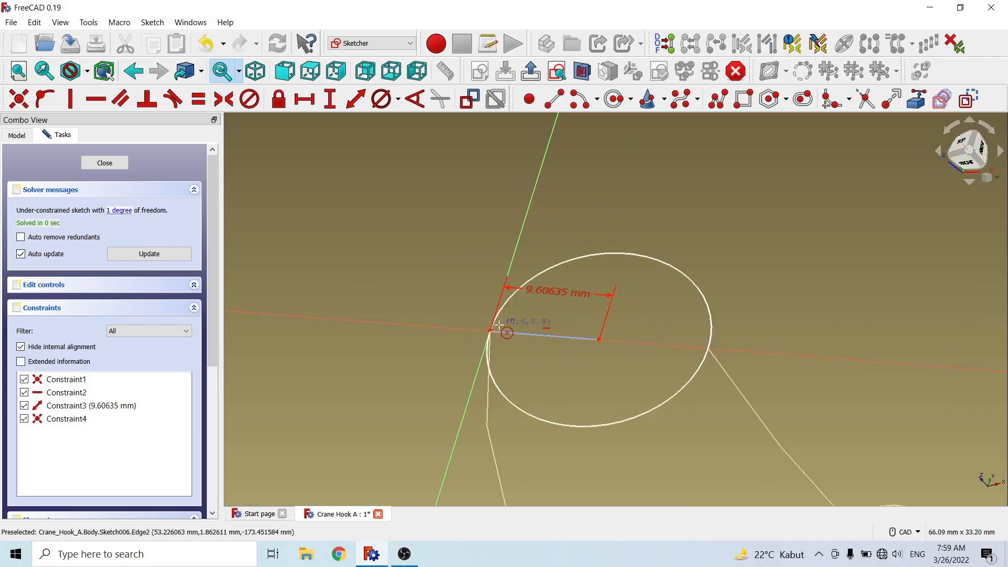
scroll(447, 334, "down", 11)
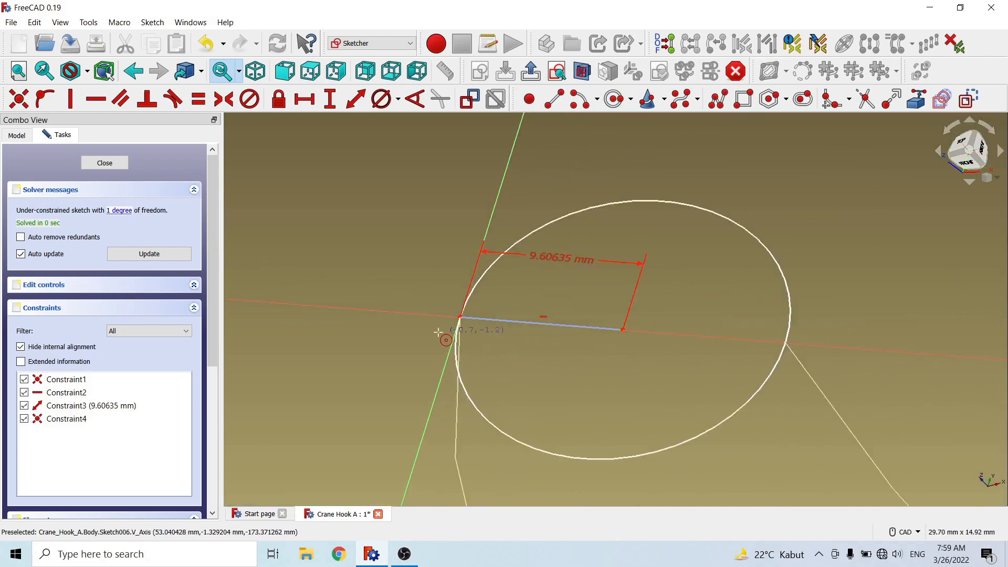
scroll(498, 341, "down", 7)
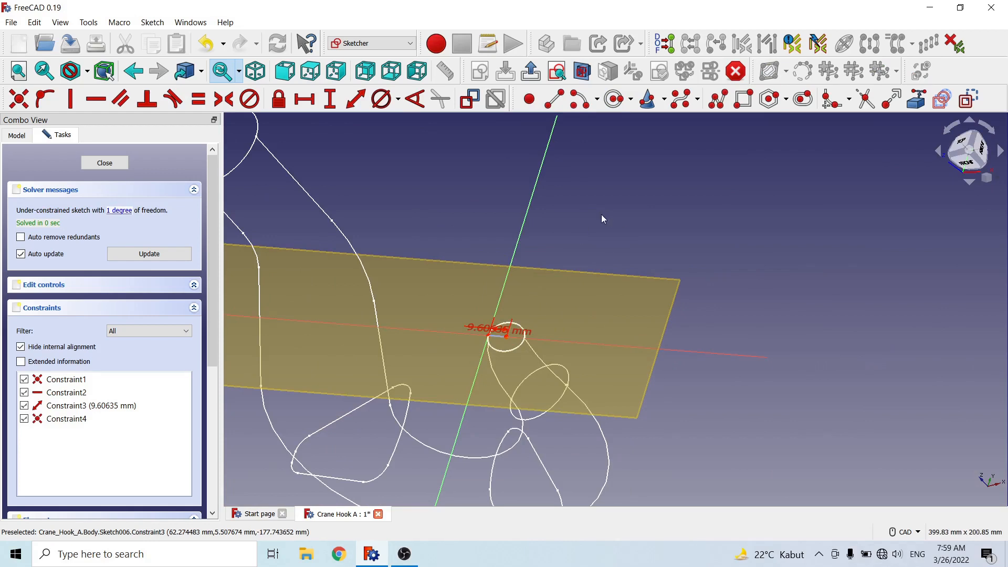
Step: Constrain the circle's diameter to 19.21 mm
scroll(525, 362, "up", 6)
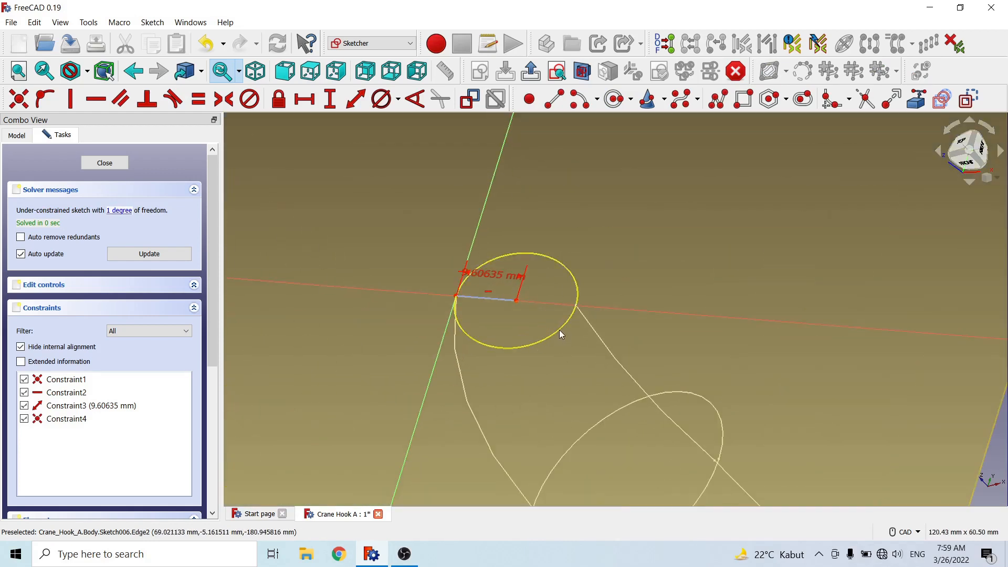
left_click(559, 335)
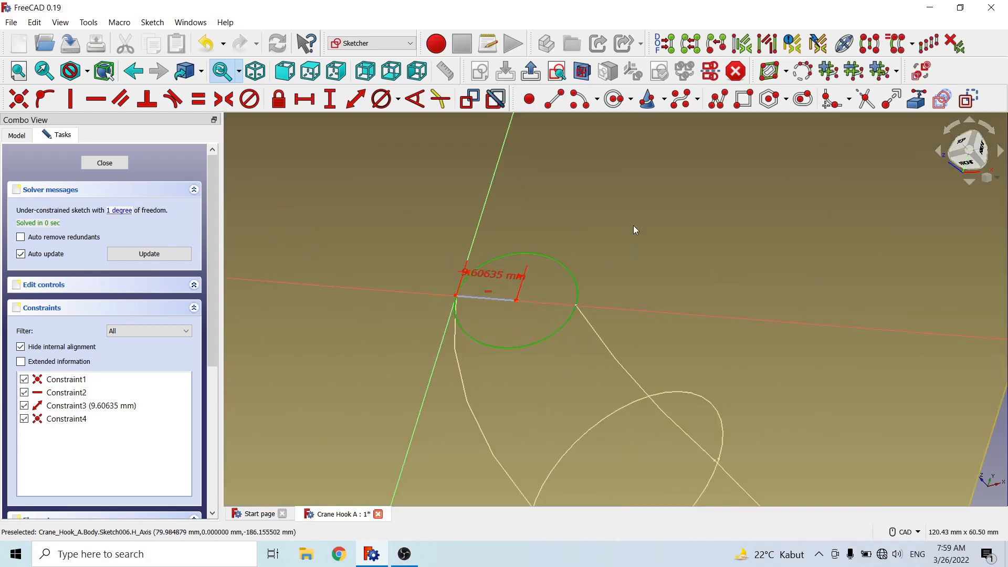
left_click(397, 99)
left_click(415, 132)
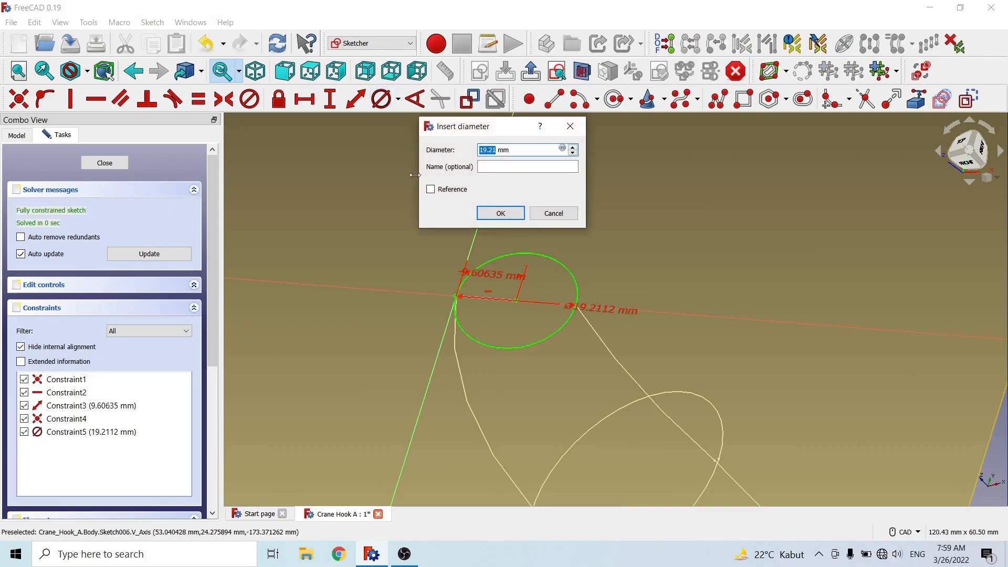
left_click(493, 214)
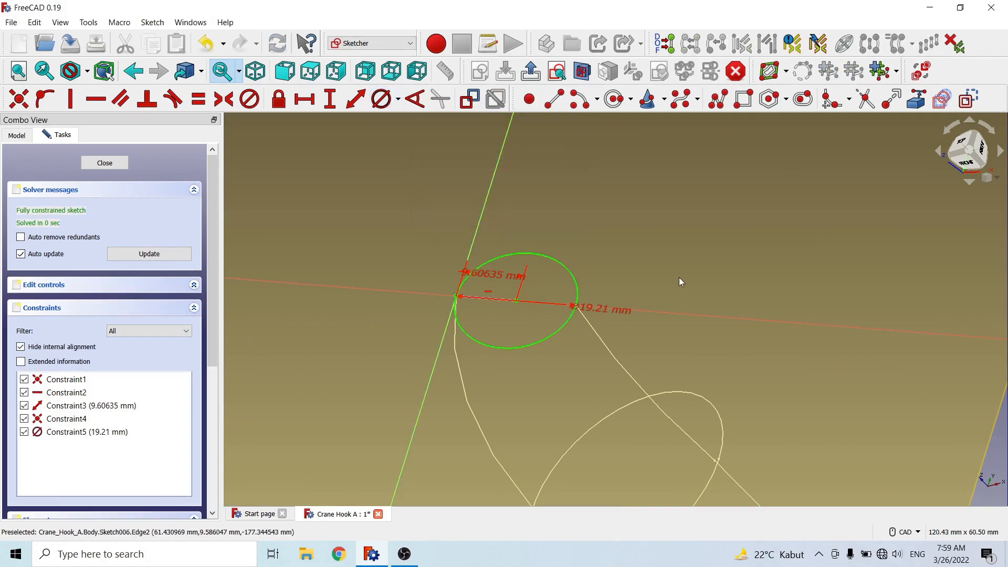
Step: Move the construction line's length dimension clear of the circle and close the sketch
mouse_move(675, 248)
middle_mouse_down()
mouse_move(580, 288)
mouse_move(582, 344)
middle_mouse_up()
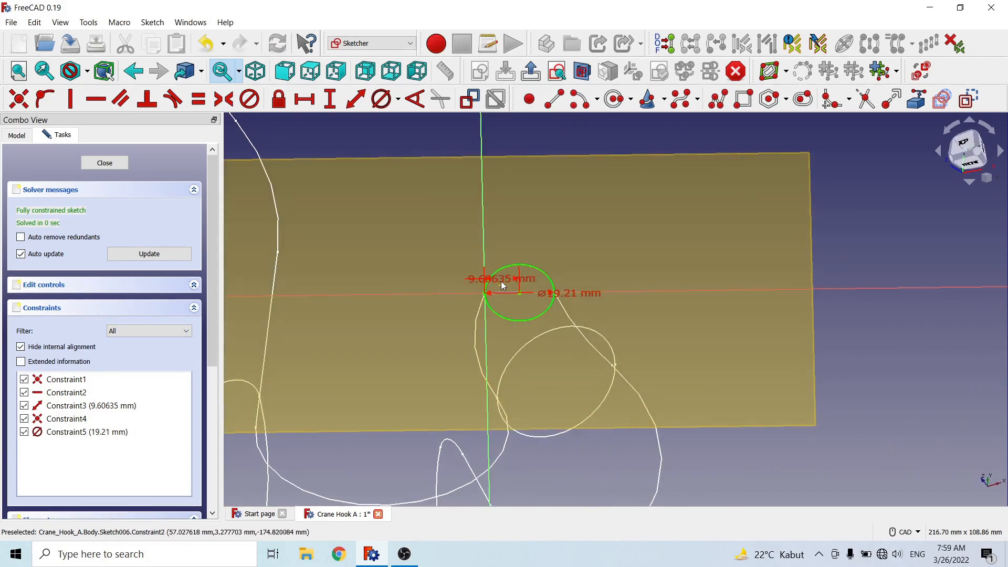
left_click_drag(503, 278, 590, 239)
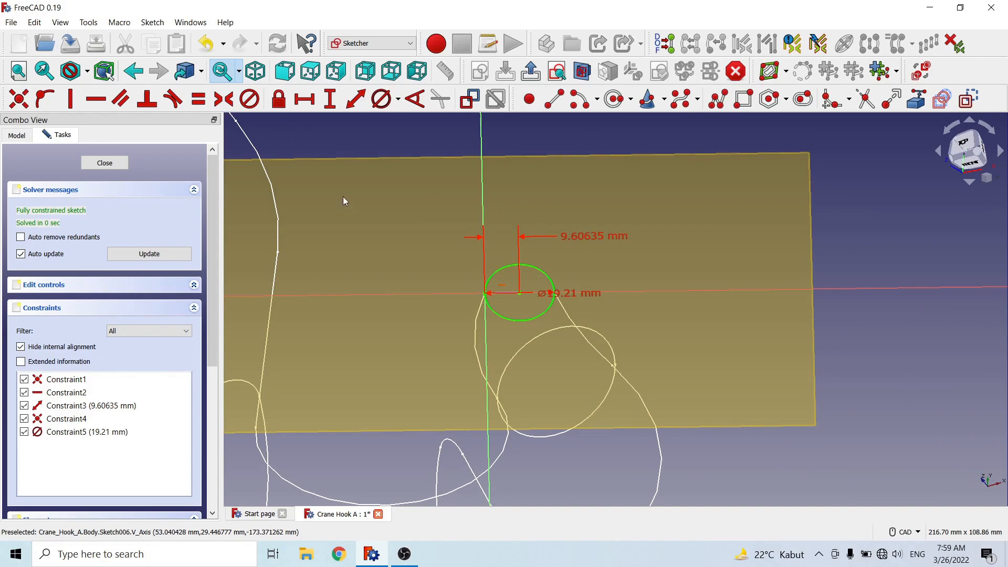
left_click(114, 165)
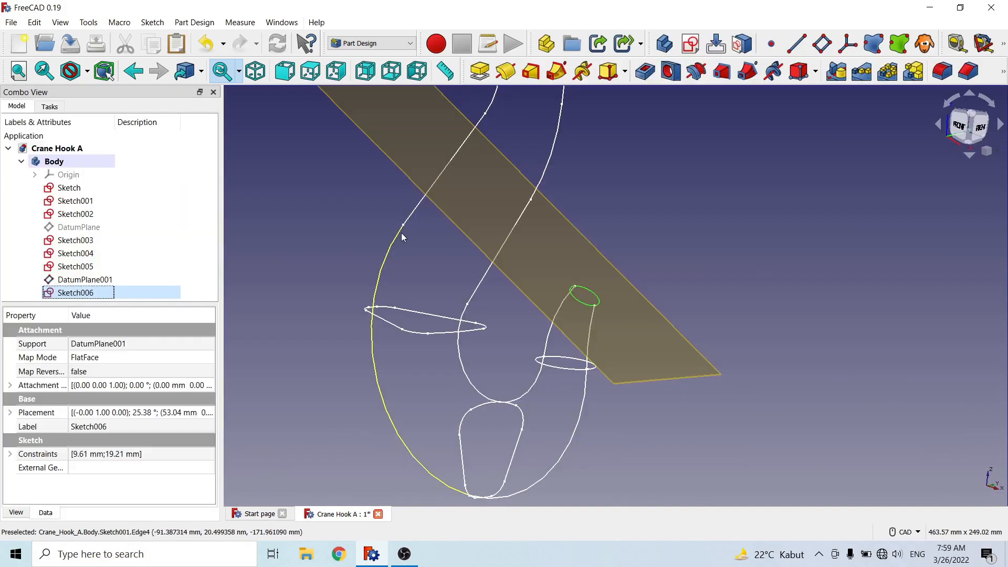
Step: Hide DatumPlane001 at the hook tip so only the sketches are shown
mouse_move(660, 235)
middle_mouse_down()
mouse_move(603, 297)
mouse_move(535, 297)
mouse_move(690, 293)
mouse_move(699, 259)
mouse_move(566, 209)
mouse_move(609, 299)
mouse_move(648, 256)
mouse_move(532, 271)
middle_mouse_up()
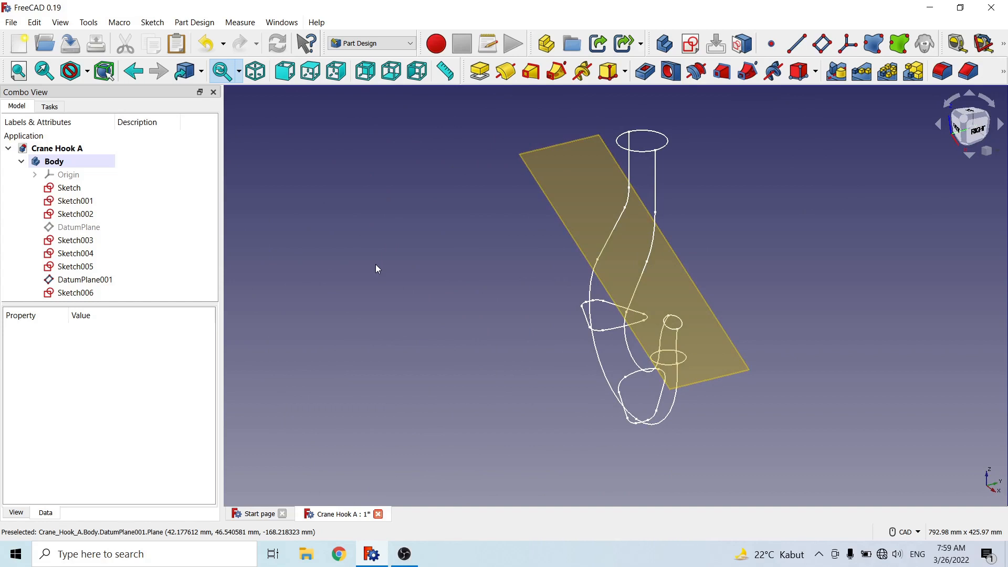
left_click(83, 280)
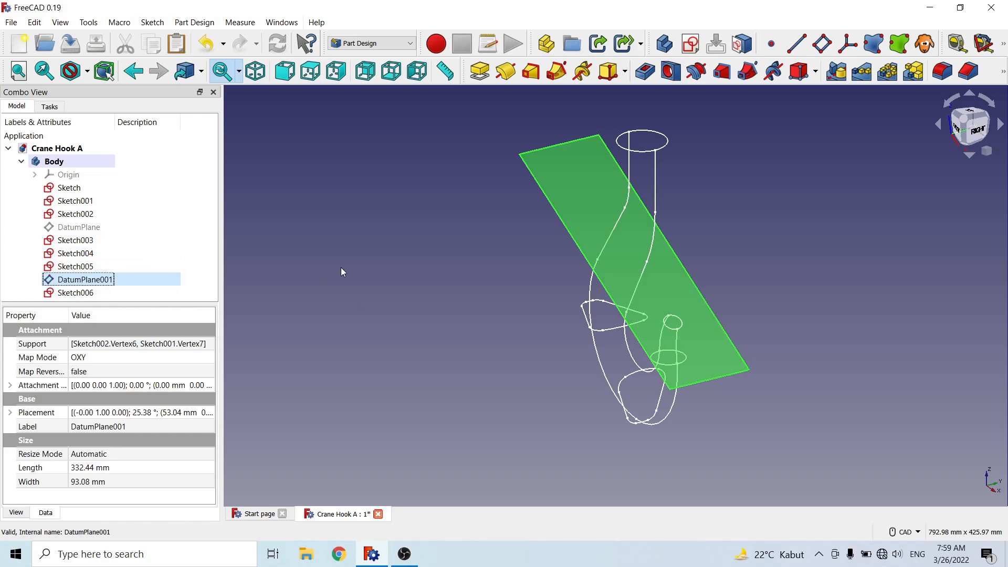
key("space")
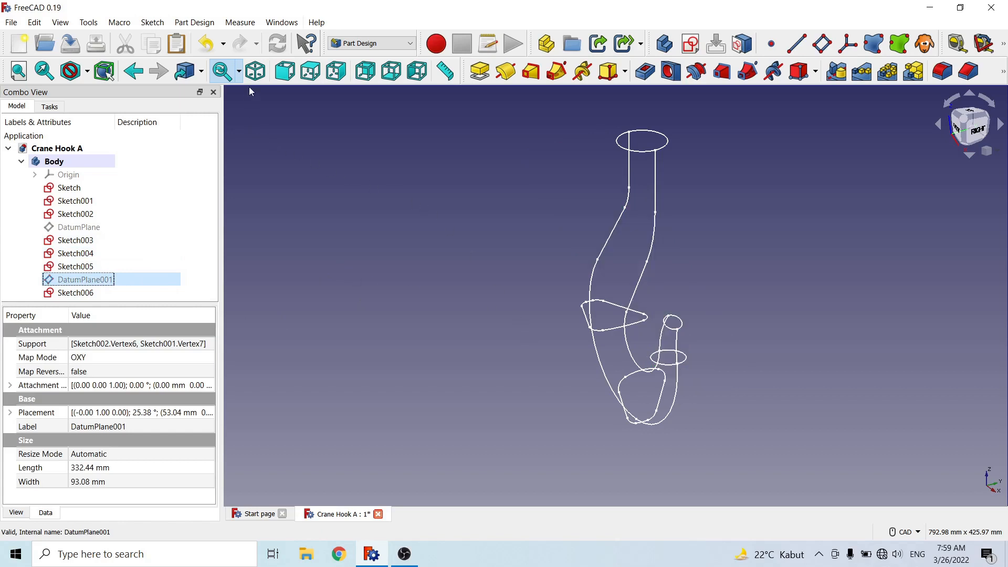
left_click(254, 74)
left_click(458, 274)
Step: Switch from the Part Design to the Part workbench
middle_click_drag(461, 219, 448, 290)
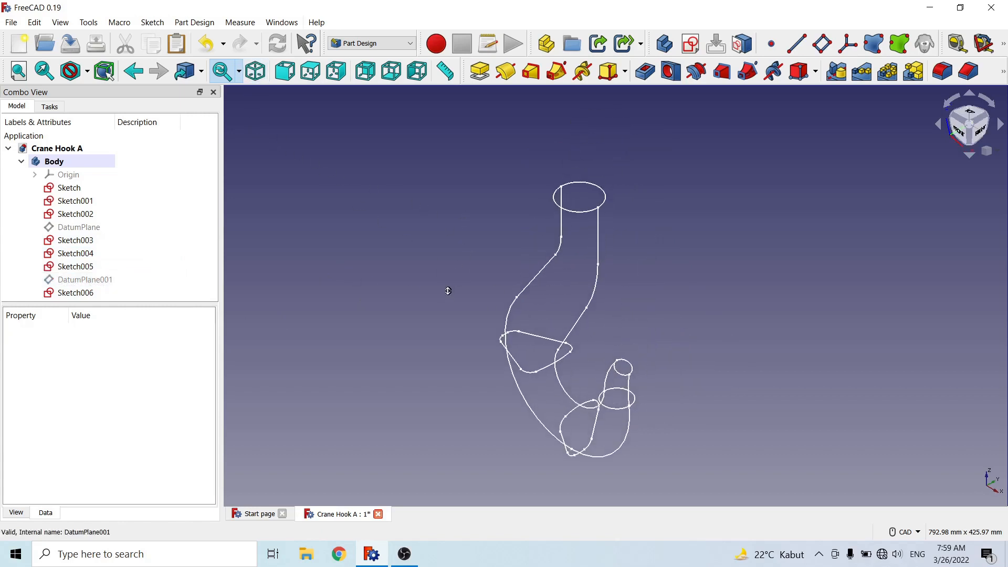
scroll(449, 289, "up", 2)
middle_click_drag(665, 295, 660, 251)
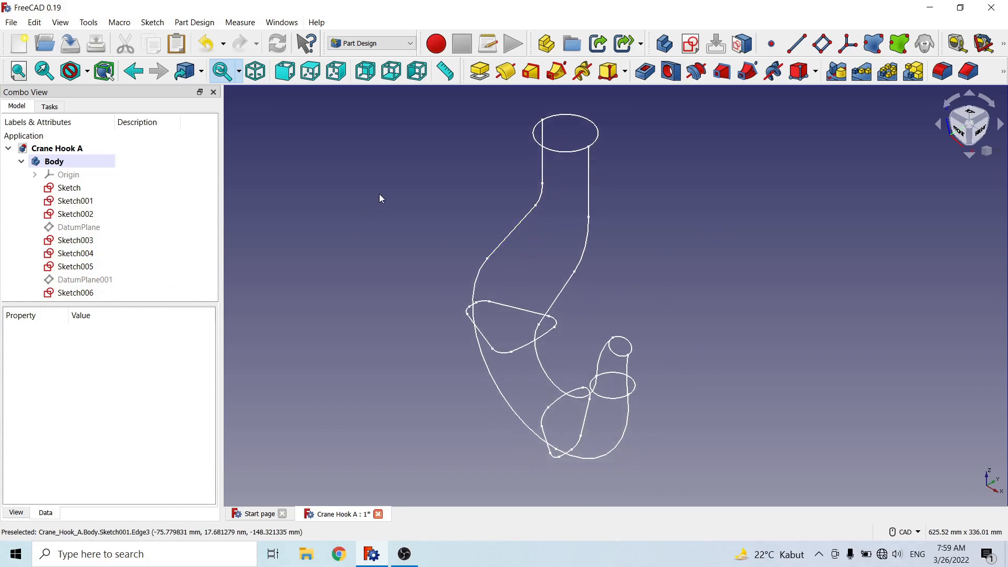
left_click(371, 43)
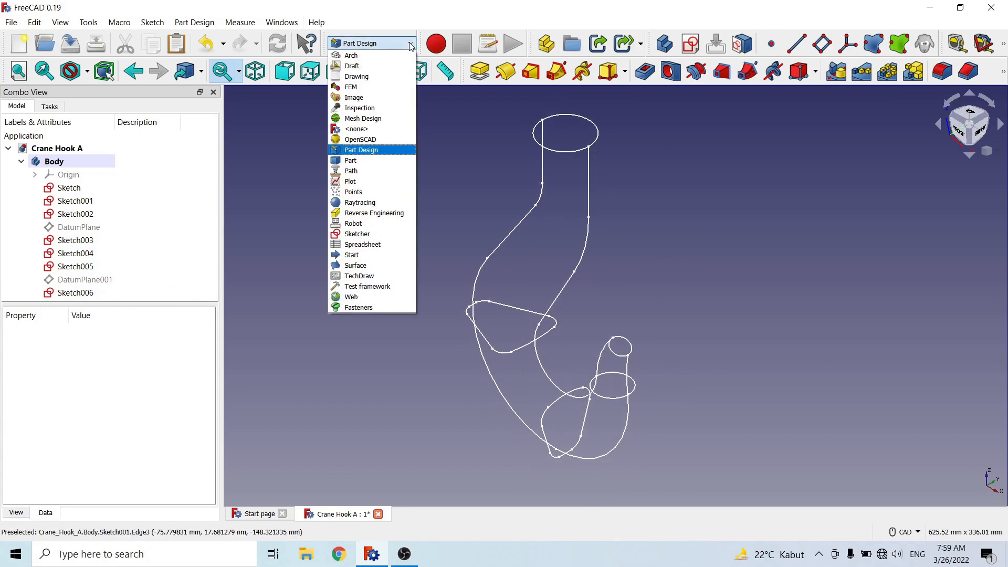
left_click(362, 160)
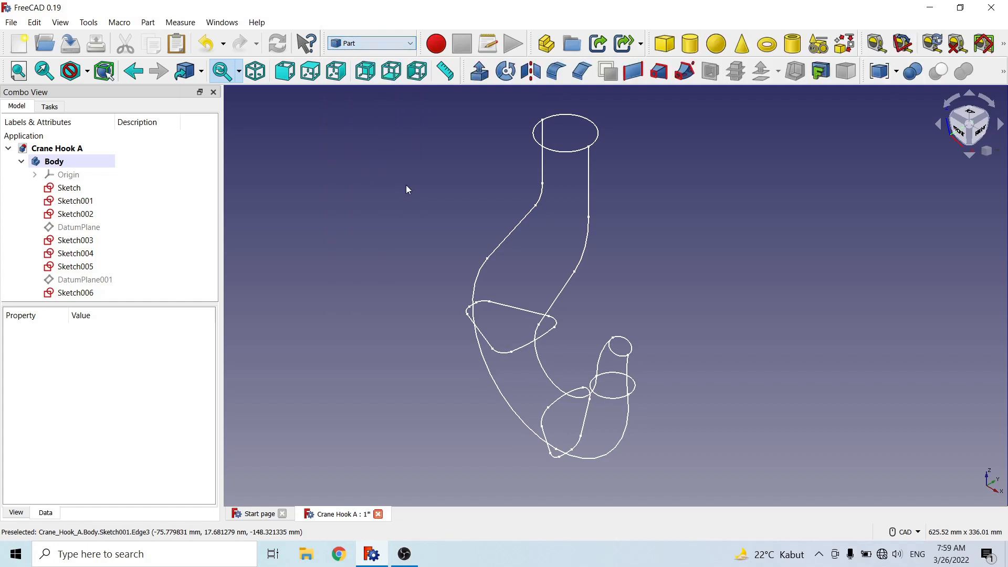
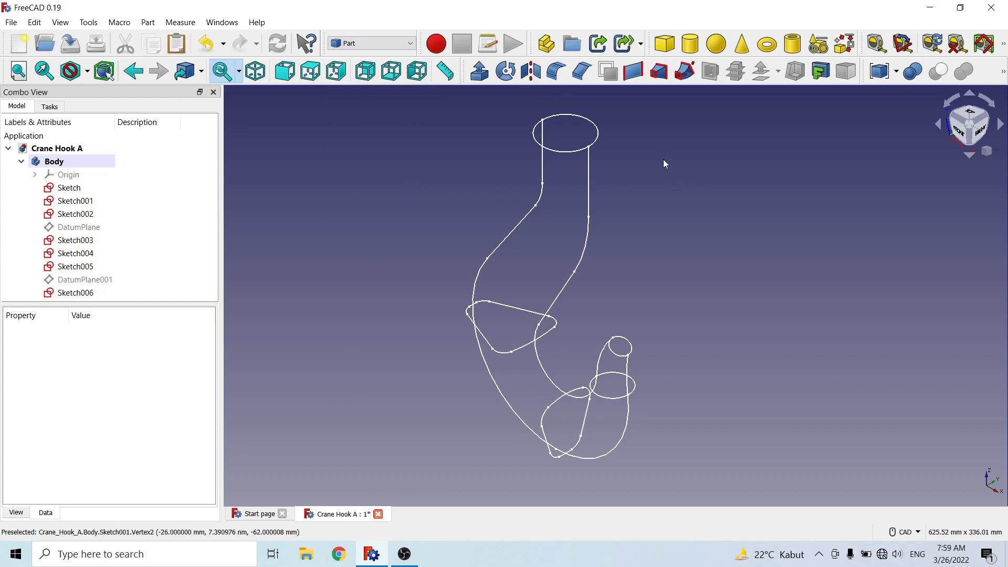
Step: Start a Sweep and add Sketch, Sketch003, Sketch004, Sketch005 and Sketch006 as profiles in that order
left_click(685, 74)
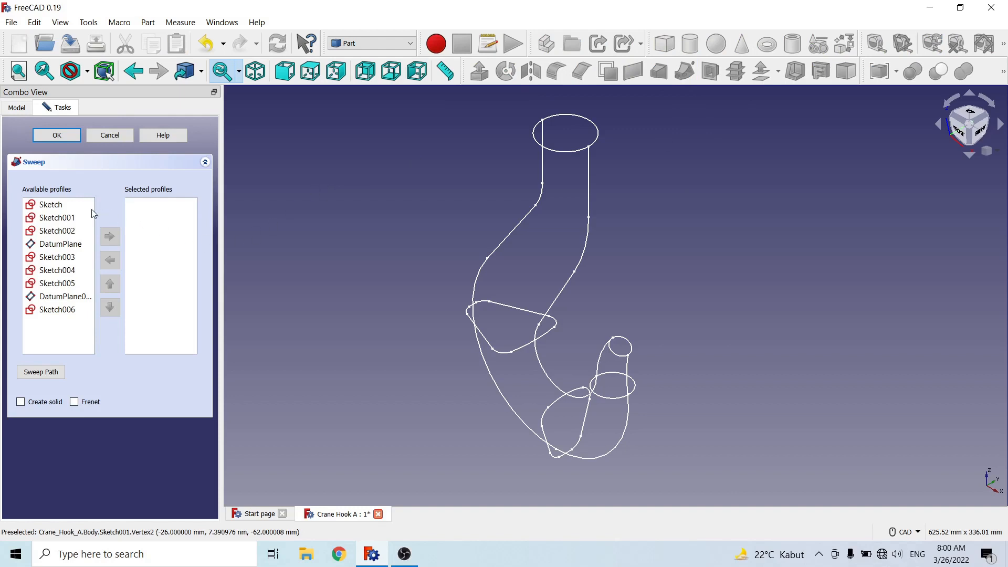
left_click(43, 205)
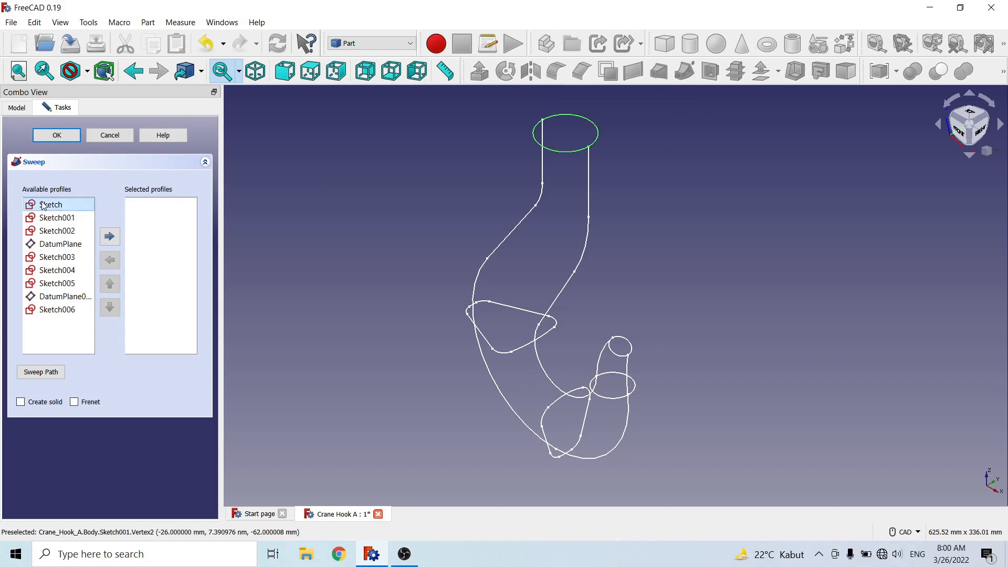
left_click(107, 236)
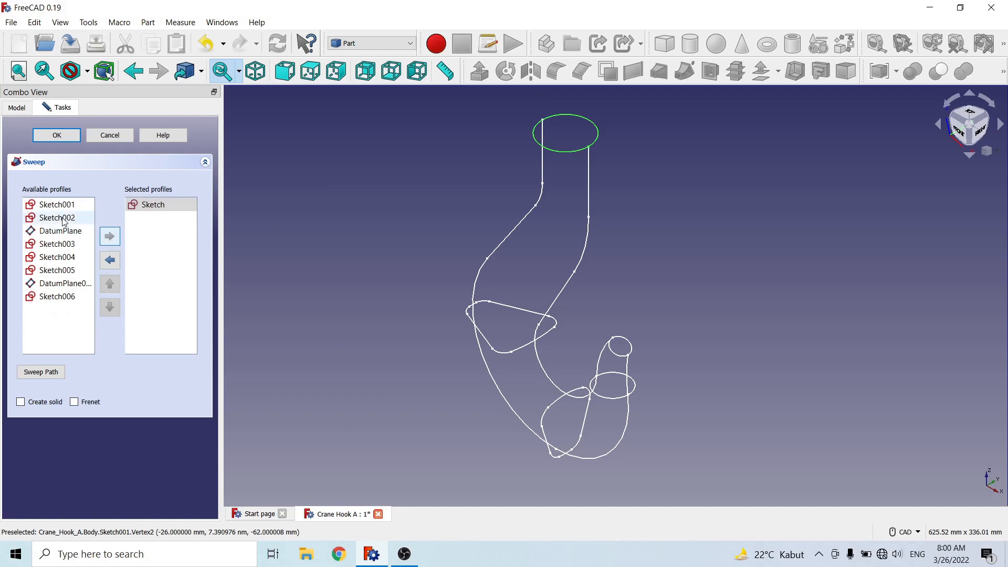
left_click(59, 244)
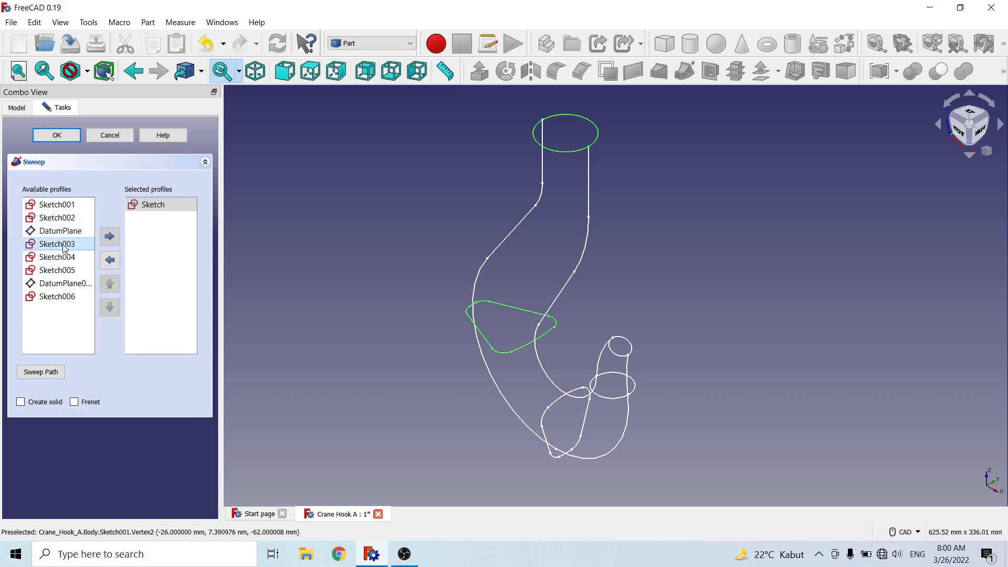
left_click(111, 238)
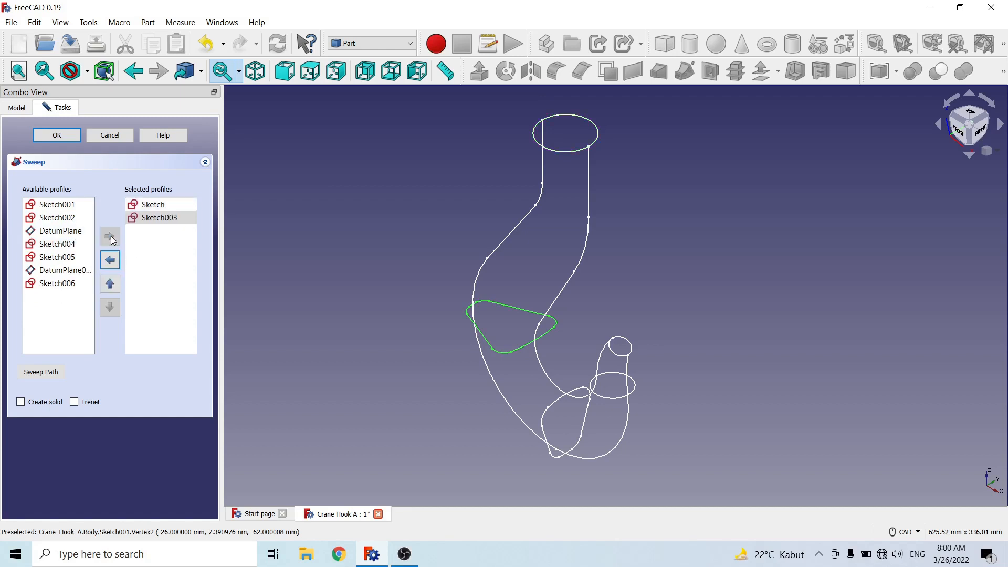
left_click(65, 247)
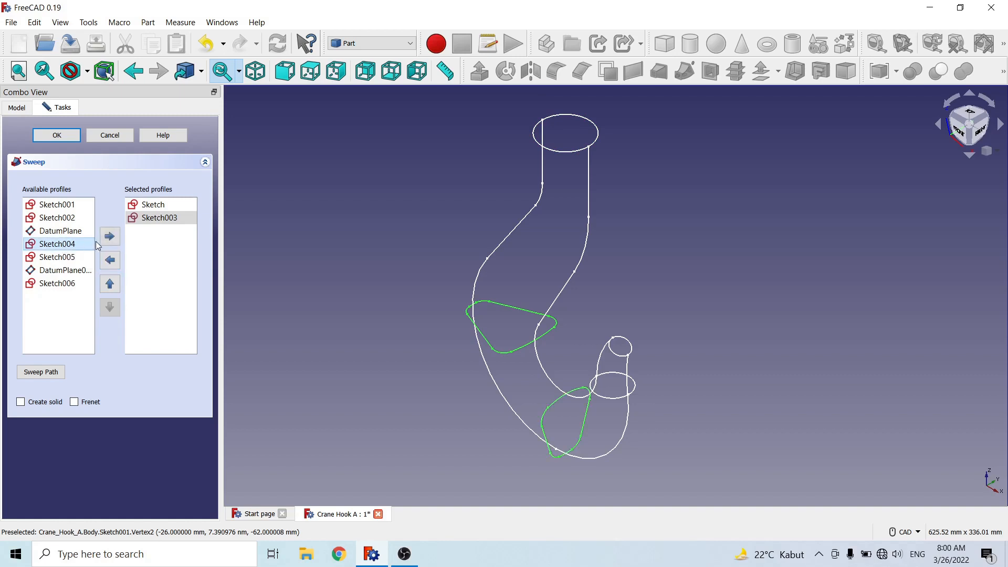
left_click(113, 240)
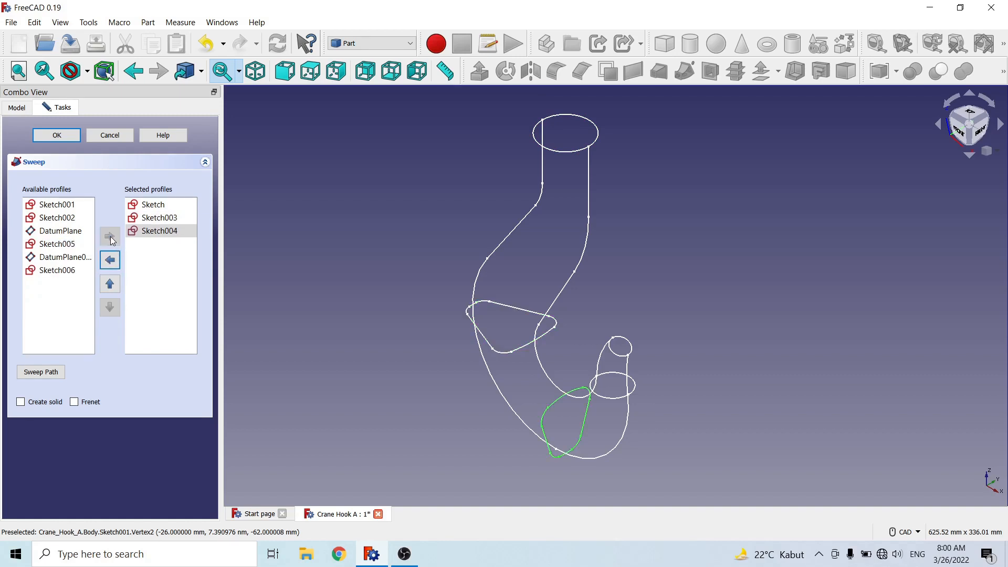
left_click(60, 247)
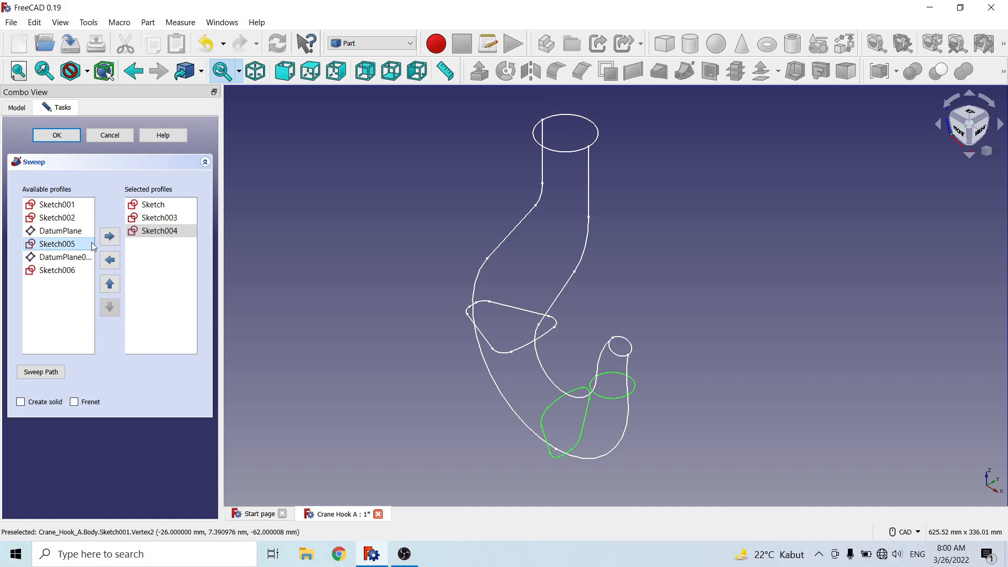
left_click(114, 239)
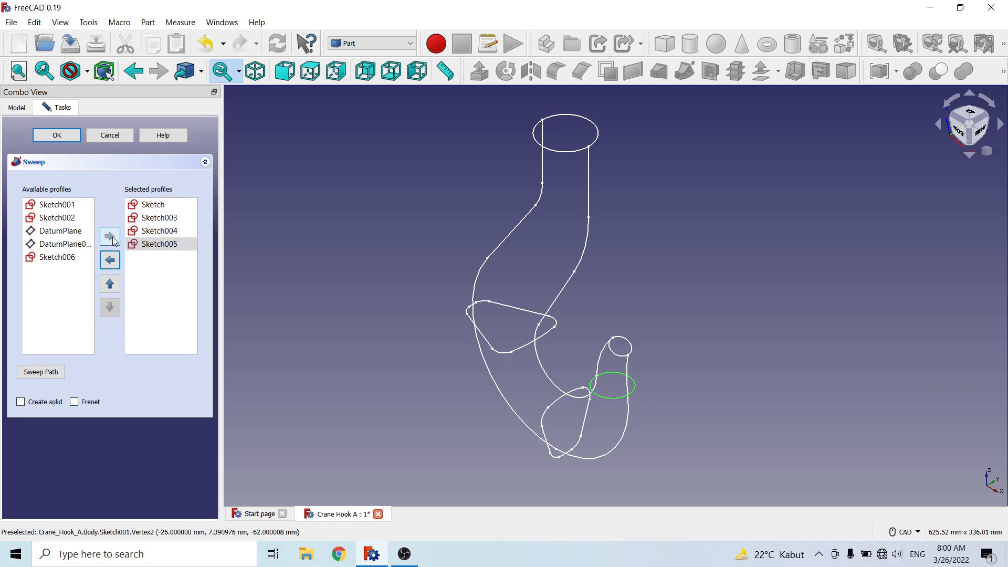
left_click(62, 259)
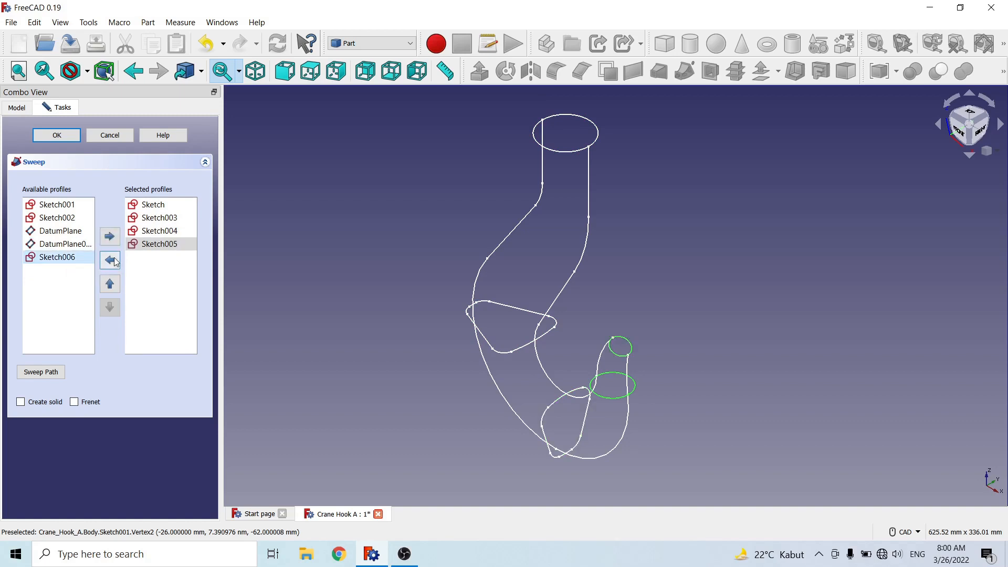
left_click(111, 236)
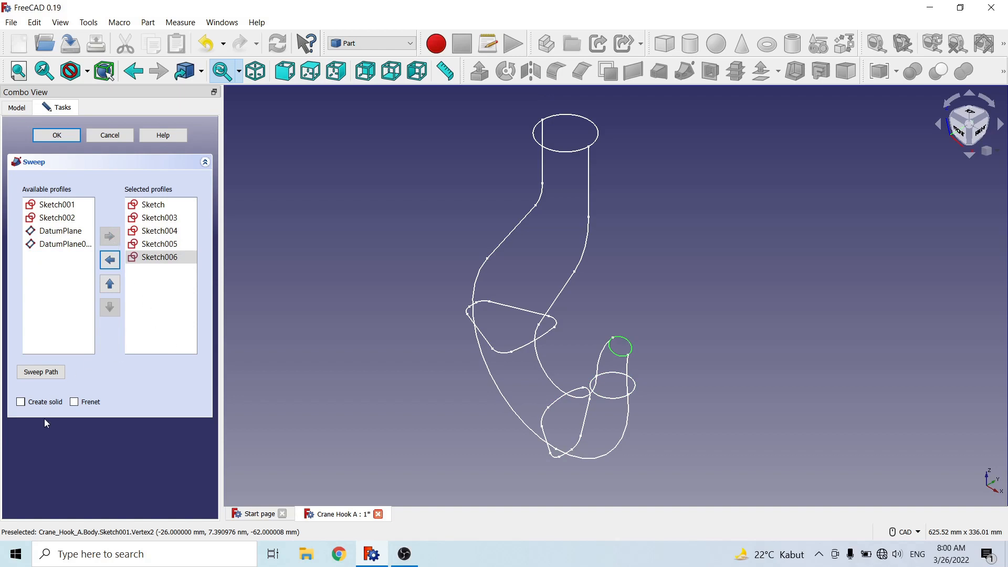
Step: Enable solid creation and pick the connected edges of the outer hook curve, Sketch001, as the sweep path
left_click(21, 402)
left_click(43, 372)
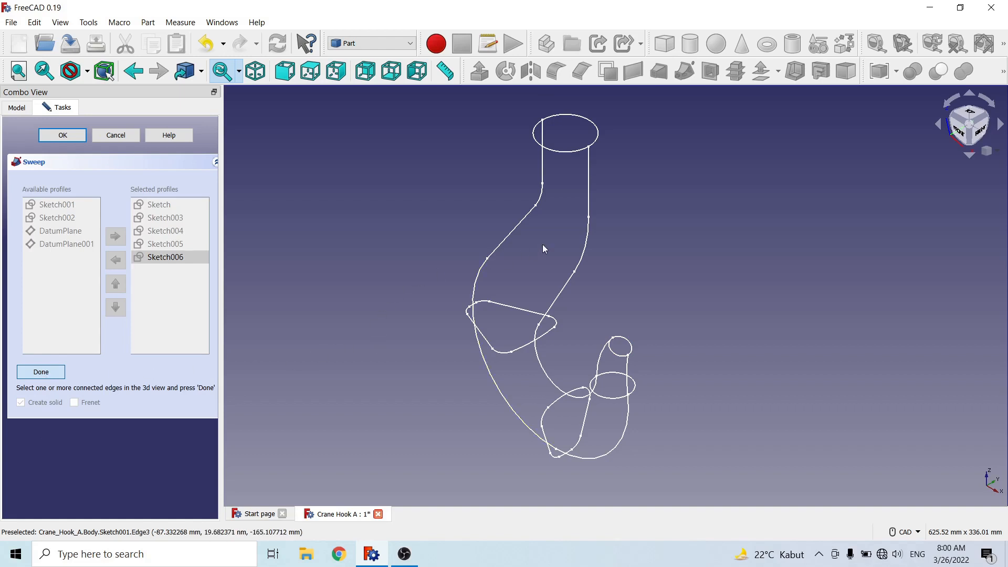
left_click(542, 169)
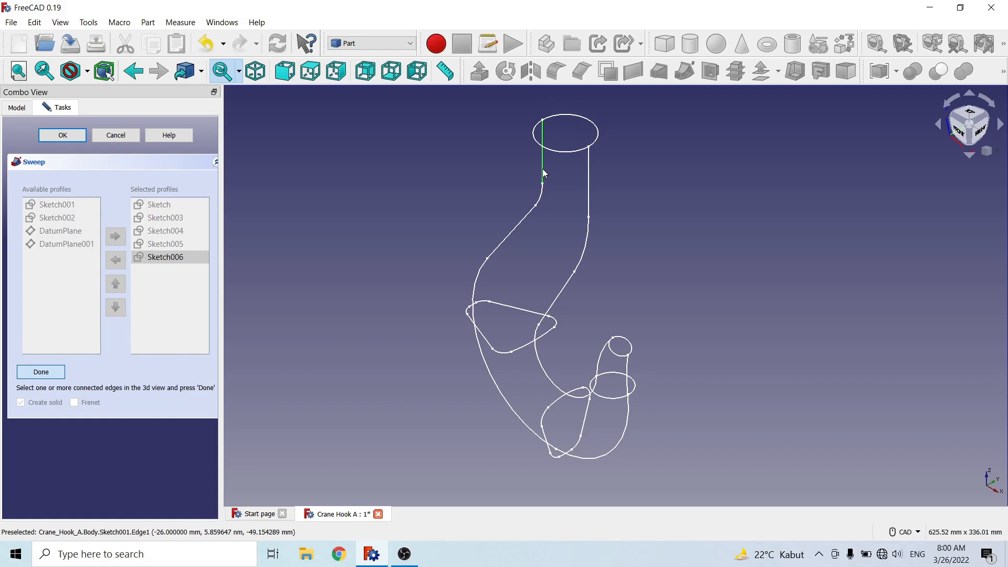
left_click(541, 199)
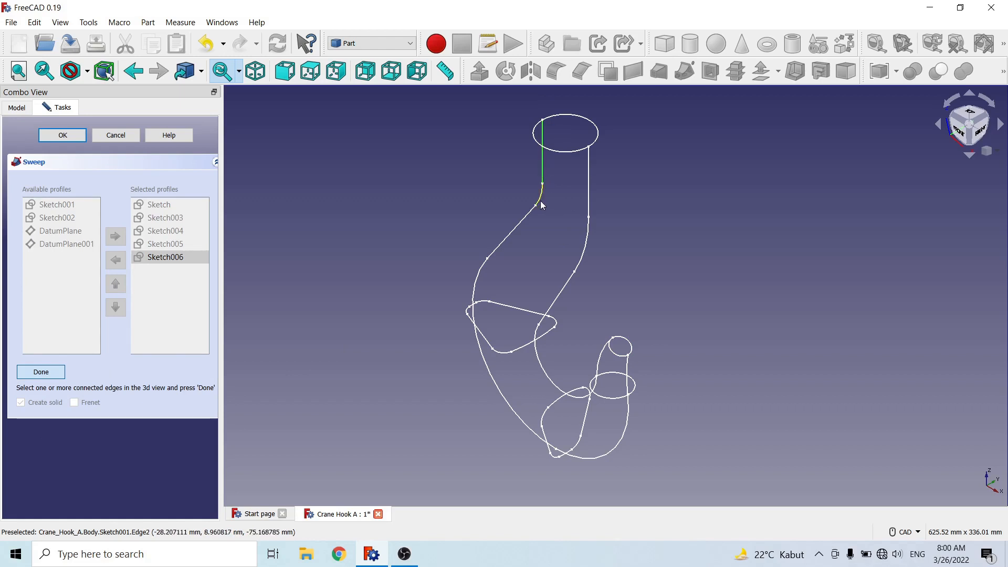
left_click(519, 226)
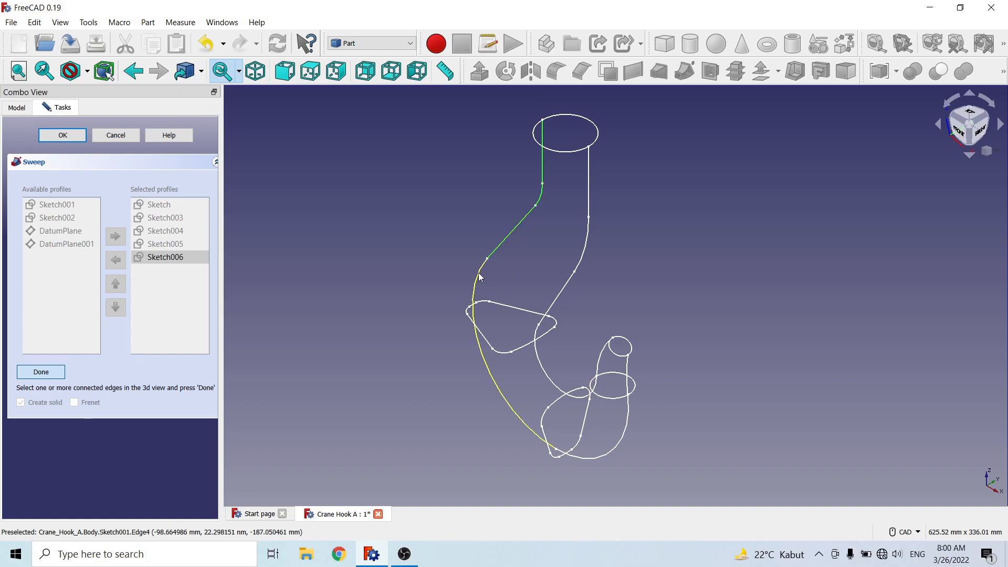
left_click(514, 420)
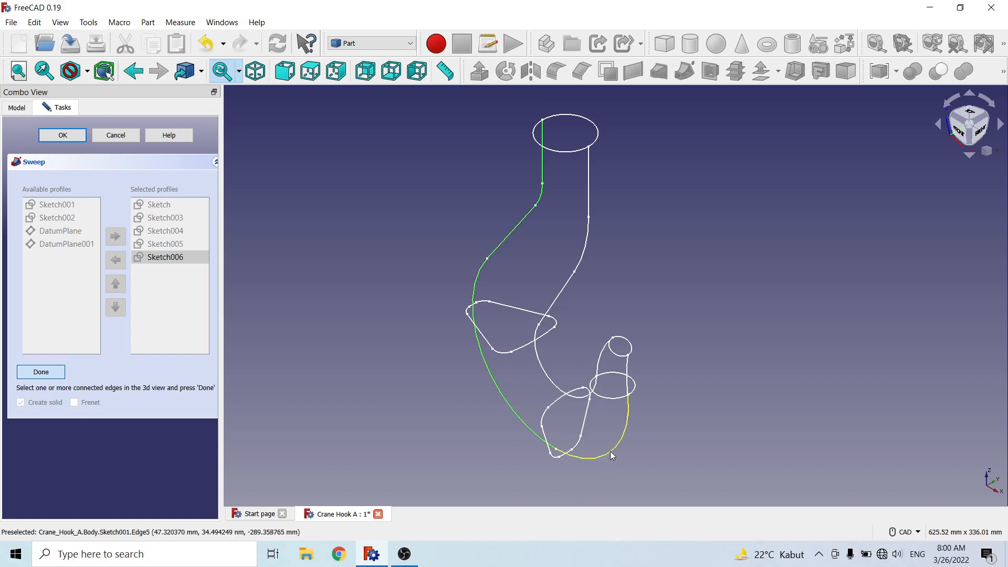
left_click(607, 453)
left_click(628, 382)
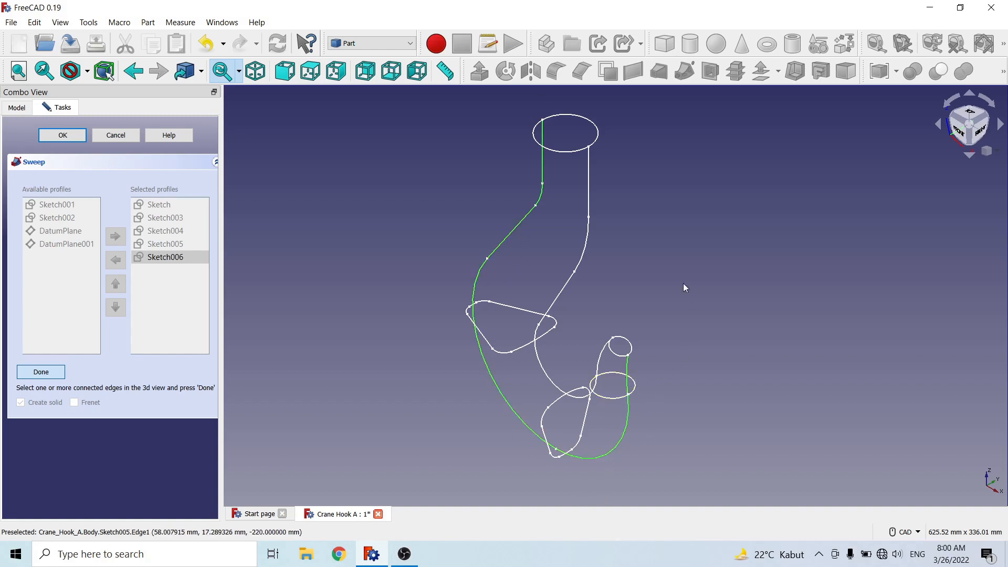
Step: Add the edges of the inner hook curve, Sketch002, to the sweep path and create the sweep
left_click(588, 188)
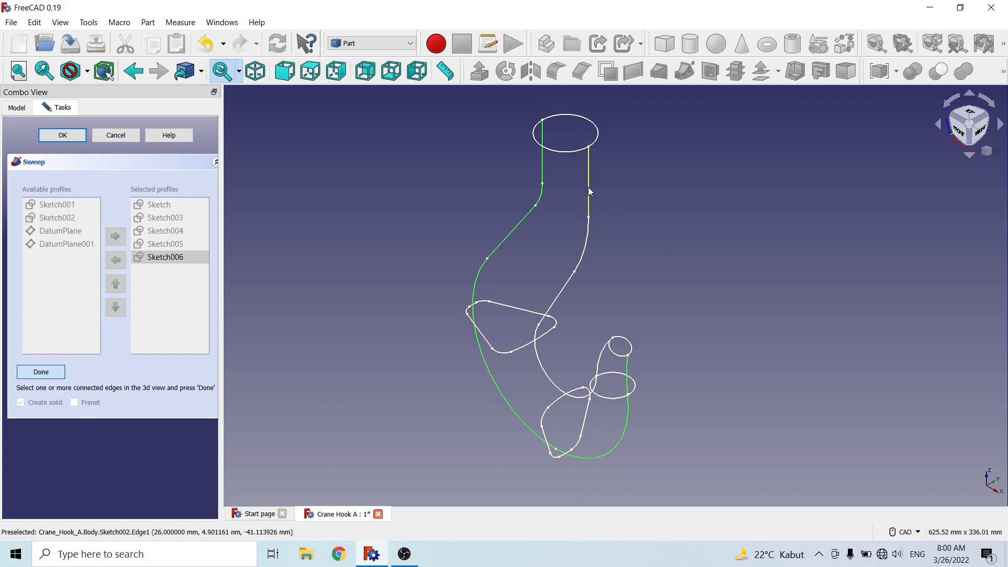
left_click(587, 253)
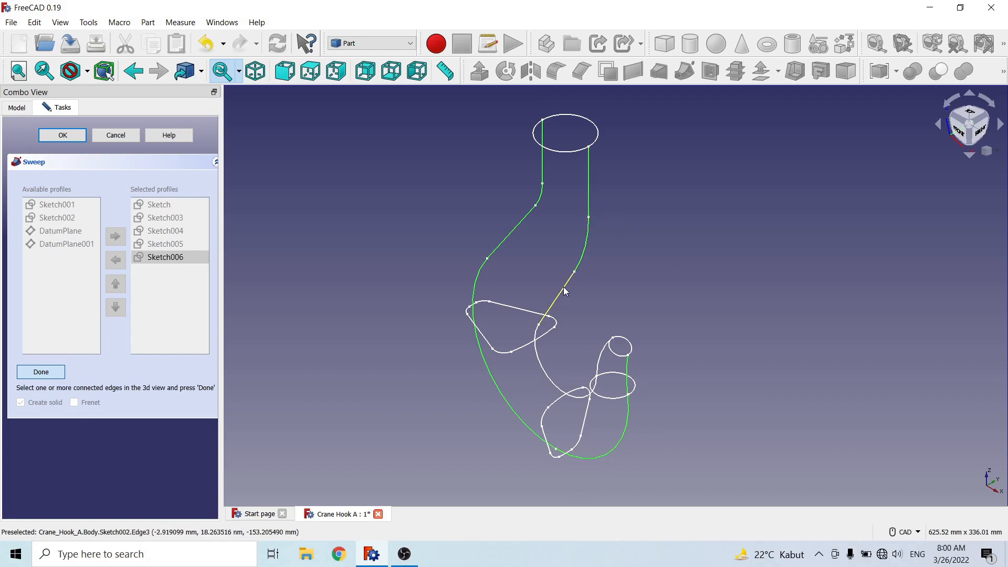
left_click(541, 352)
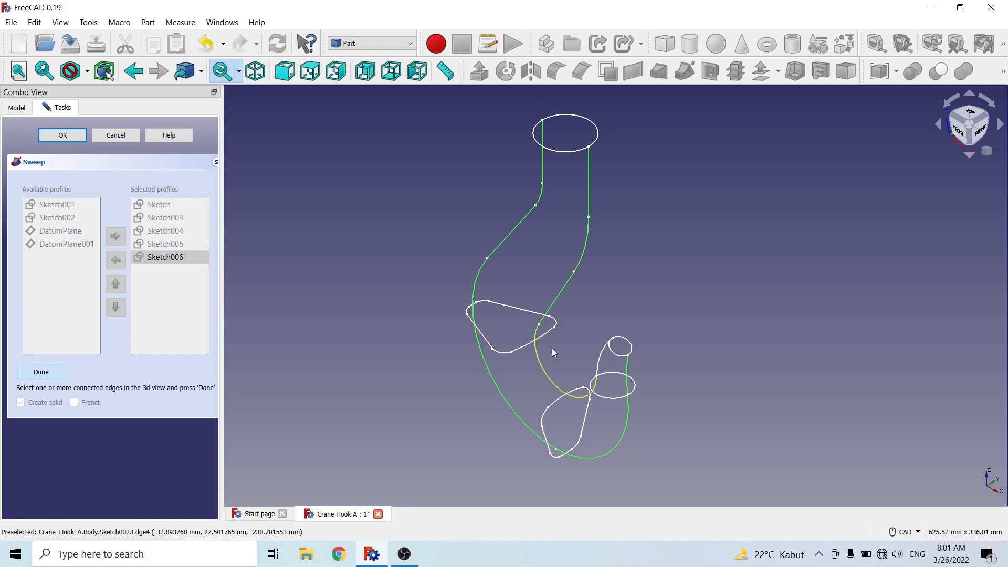
left_click(591, 365)
left_click(59, 372)
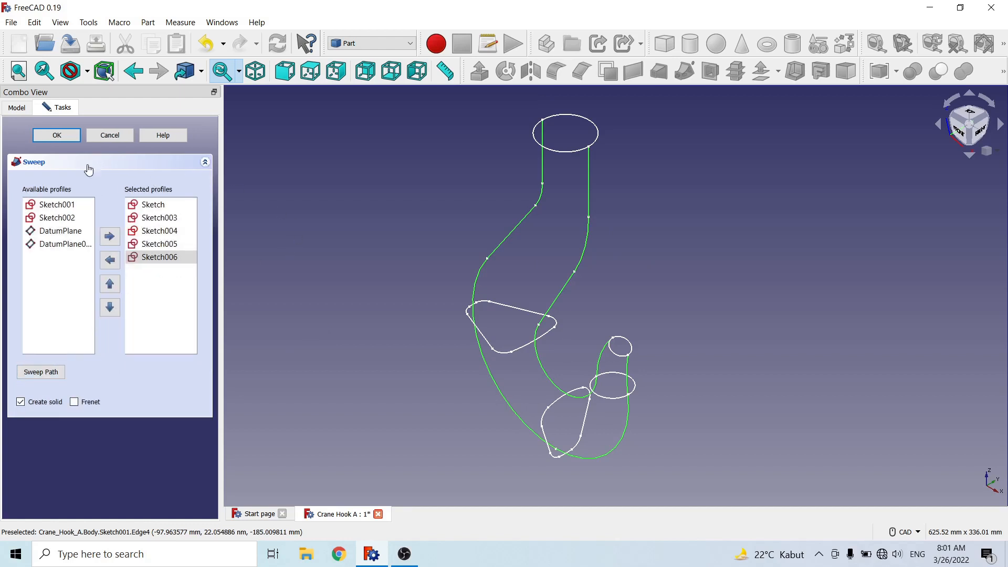
left_click(57, 135)
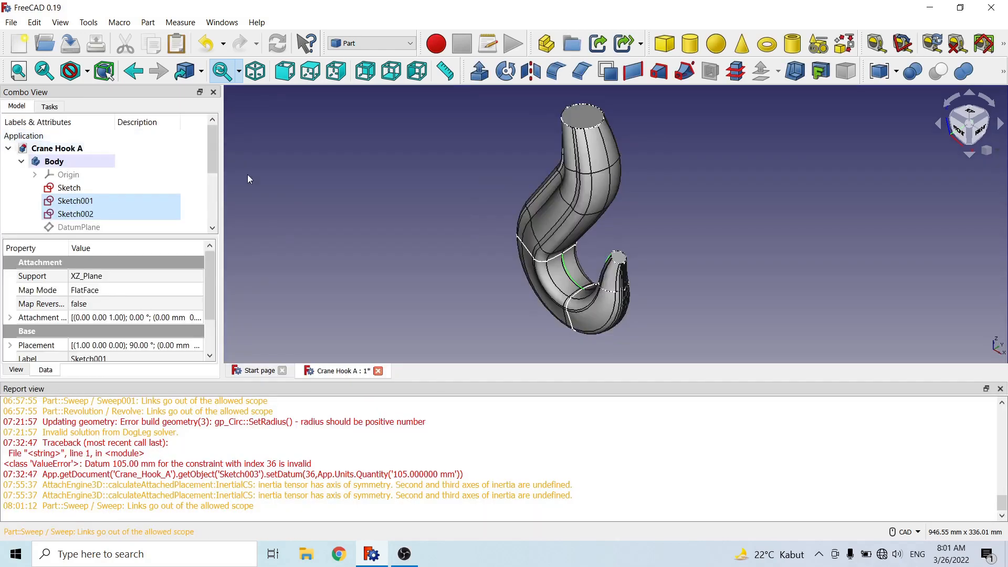
Step: Close the report view and hide the Body so only the swept hook is shown
left_click(999, 389)
left_click(751, 301)
mouse_move(716, 350)
middle_mouse_down()
mouse_move(715, 360)
mouse_move(722, 353)
middle_mouse_up()
middle_click_drag(566, 362, 734, 364)
middle_click_drag(562, 387, 660, 333)
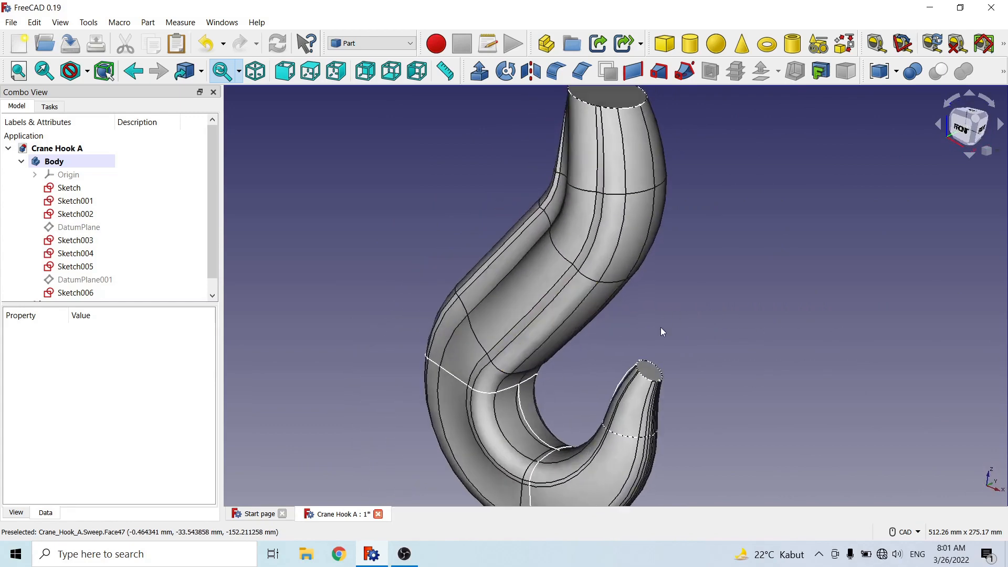
scroll(713, 289, "down", 3)
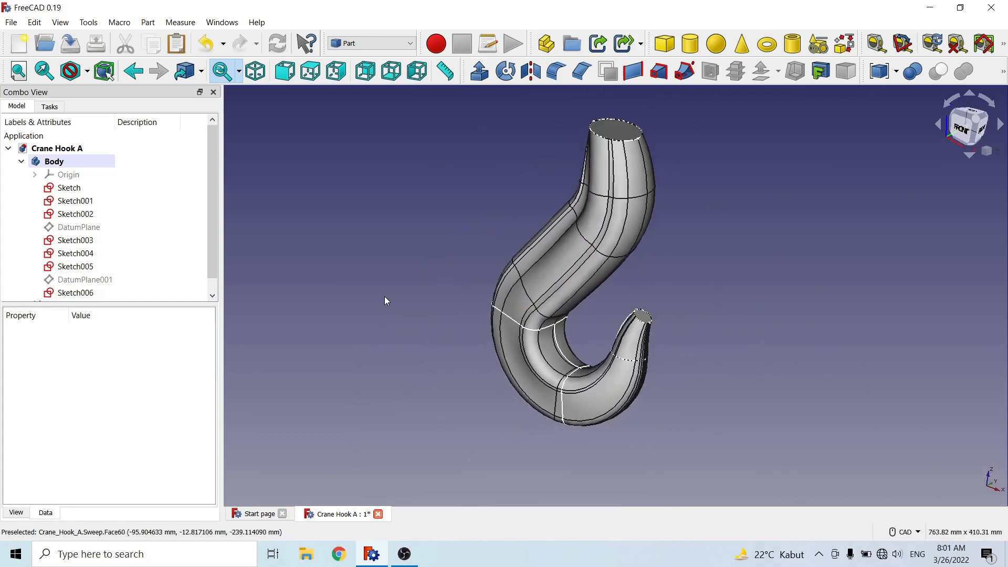
scroll(207, 228, "down", 1)
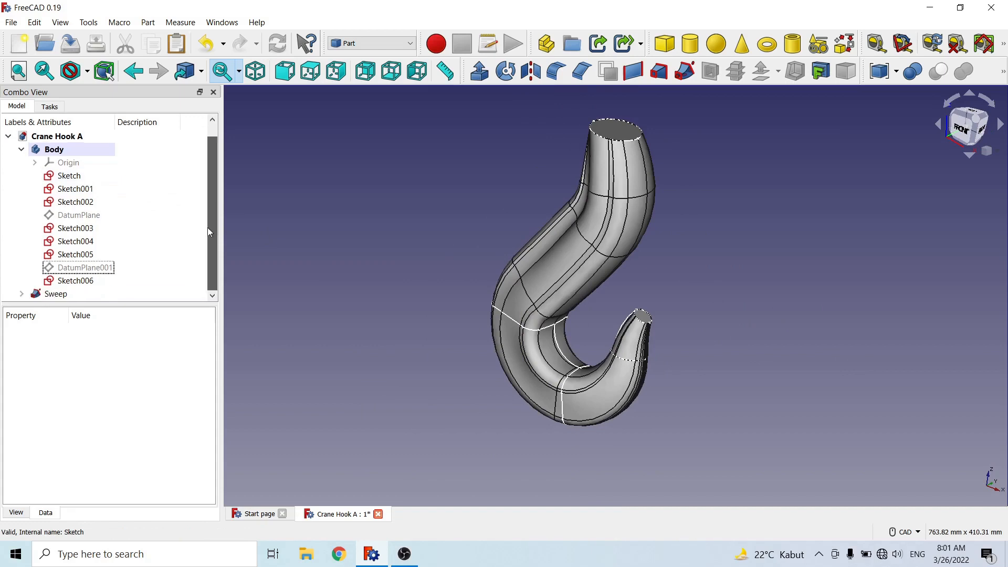
left_click(62, 150)
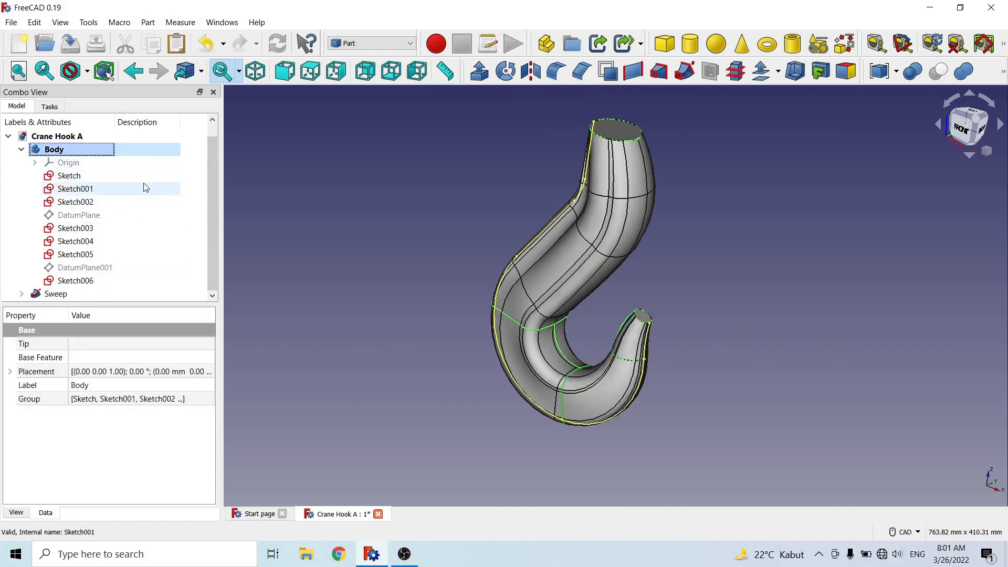
key("space")
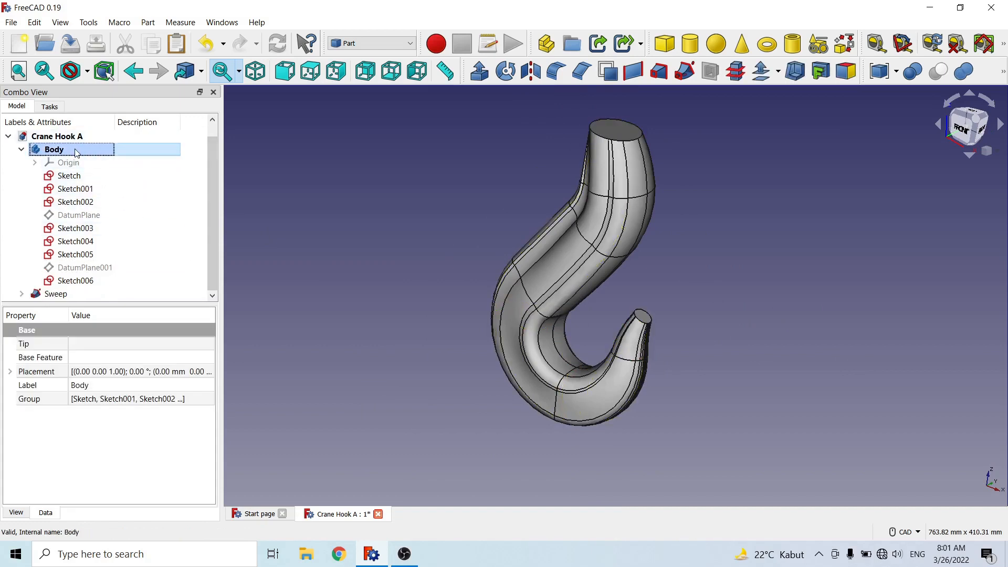
left_click(358, 244)
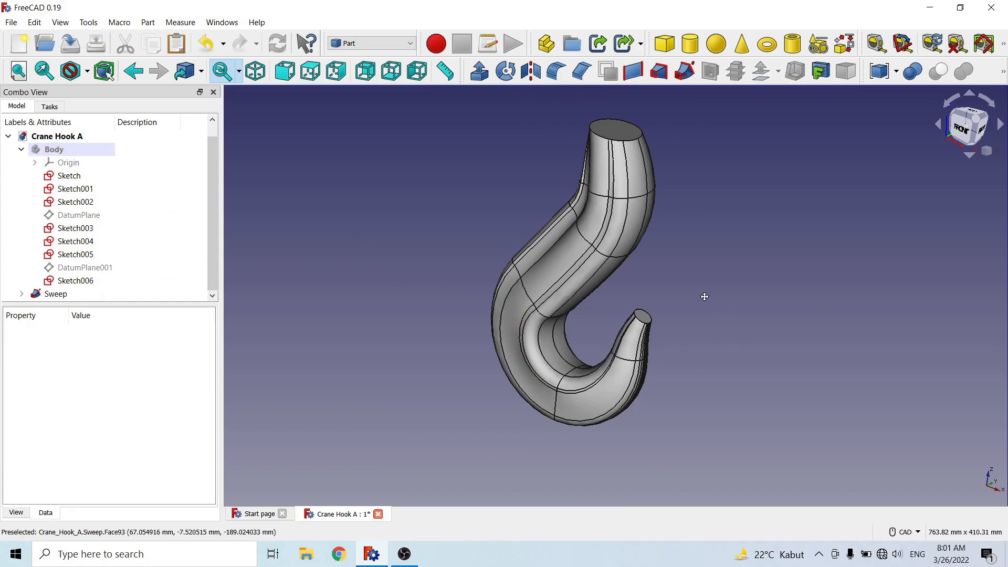
Step: Make the Origin and the Body visible so the base planes and sketches are displayed with the hook
middle_click_drag(704, 294, 451, 222)
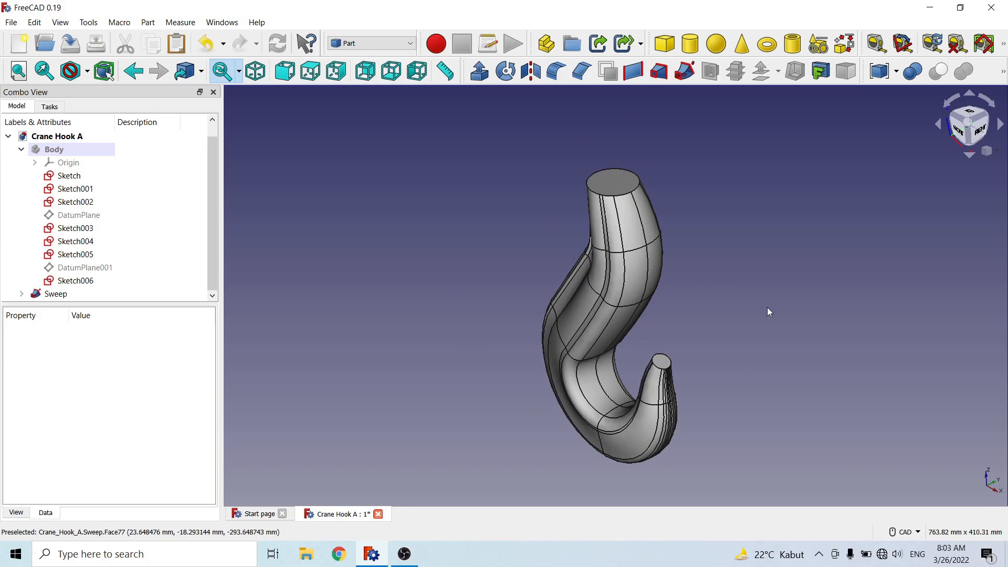
middle_click_drag(767, 311, 719, 316)
scroll(720, 316, "up", 4)
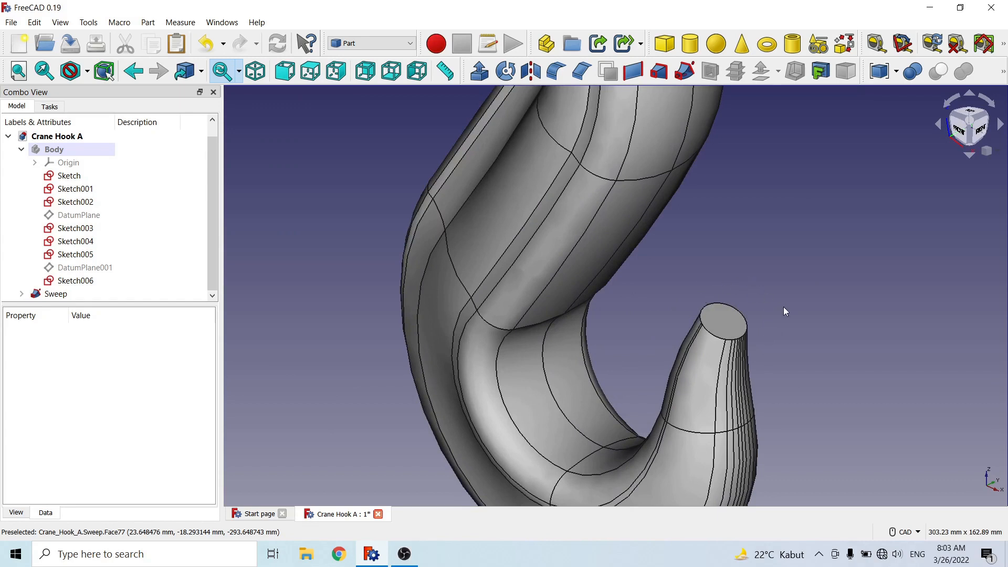
scroll(781, 311, "down", 4)
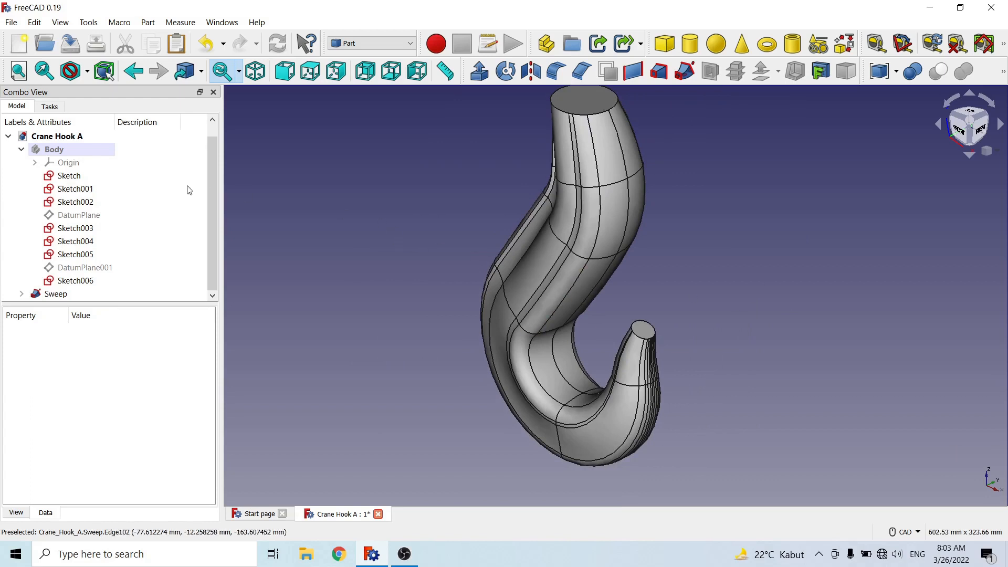
left_click(73, 162)
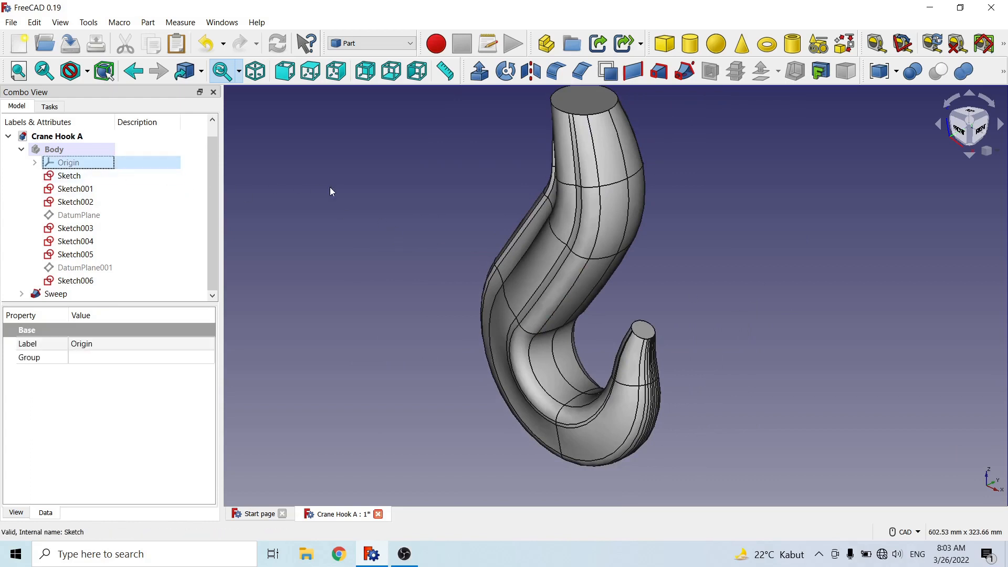
left_click(85, 151)
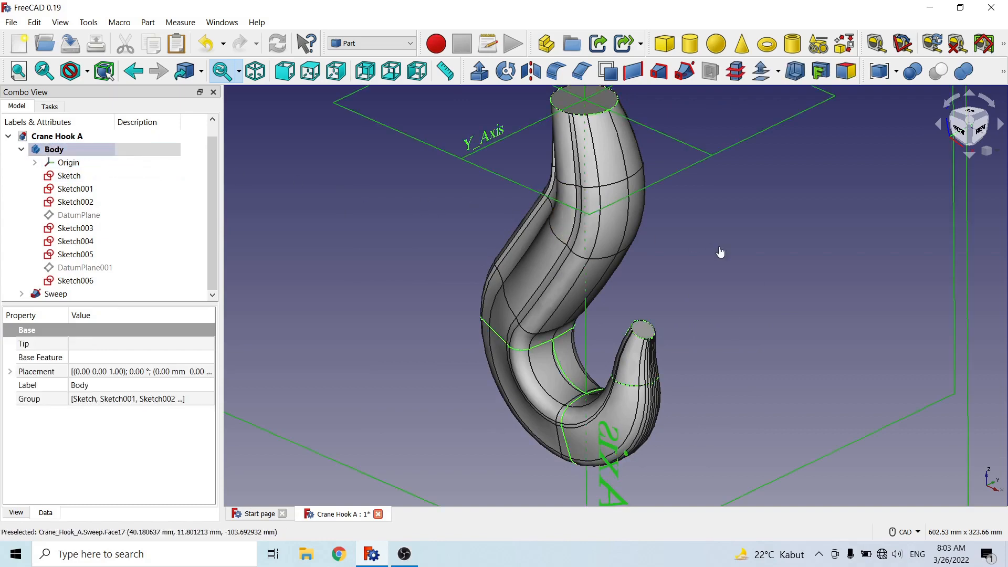
left_click(724, 262)
Step: Create a new sketch on the Body's XZ_Plane in the Part Design workbench
scroll(740, 298, "down", 3)
middle_click_drag(673, 293, 653, 344)
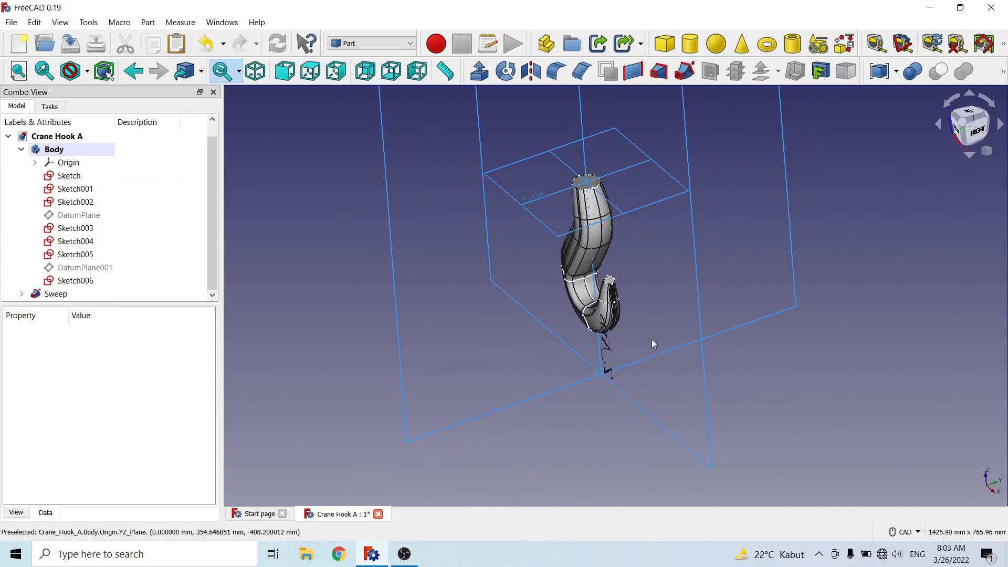
left_click(646, 415)
middle_click_drag(654, 281, 647, 369)
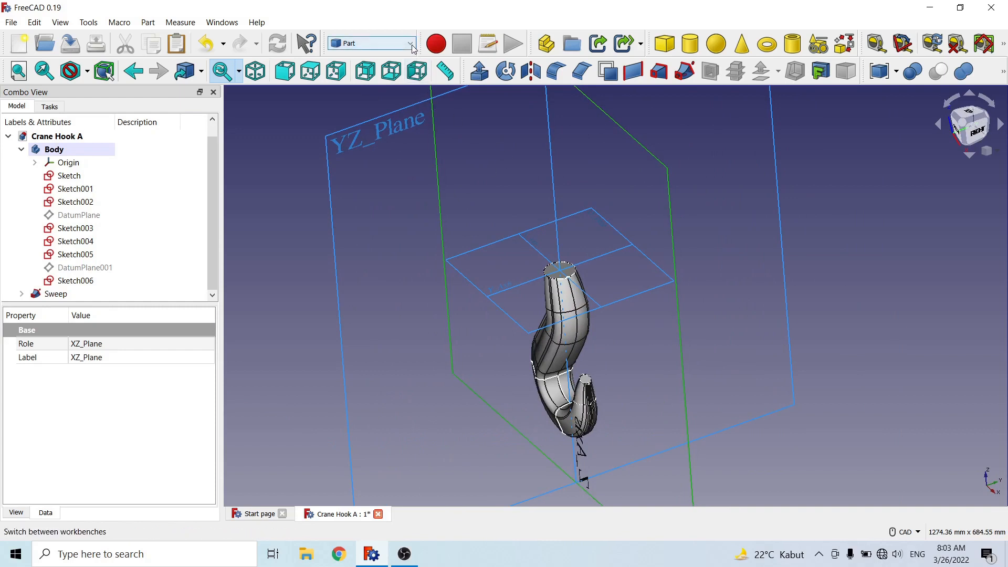
left_click(386, 43)
left_click(361, 150)
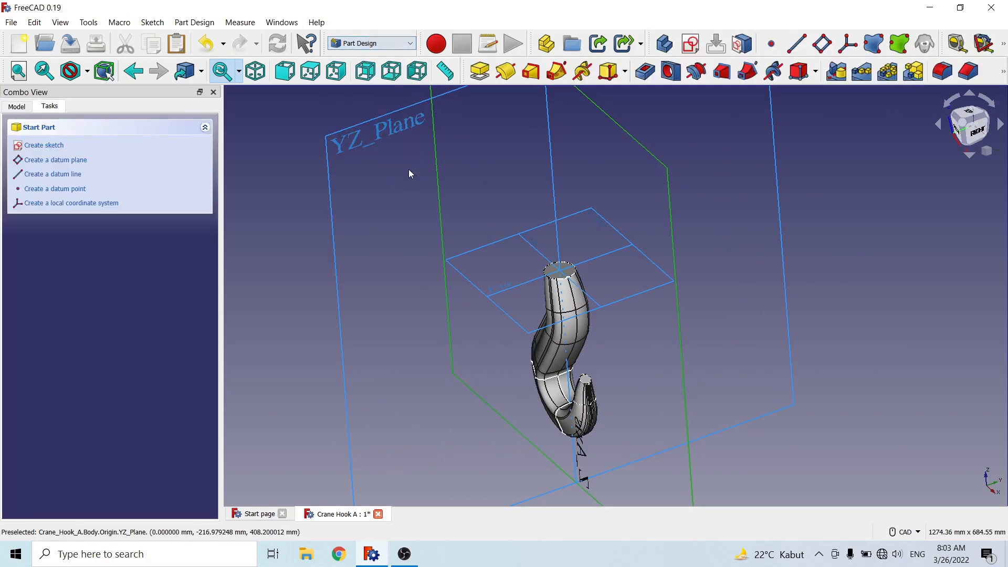
left_click(692, 45)
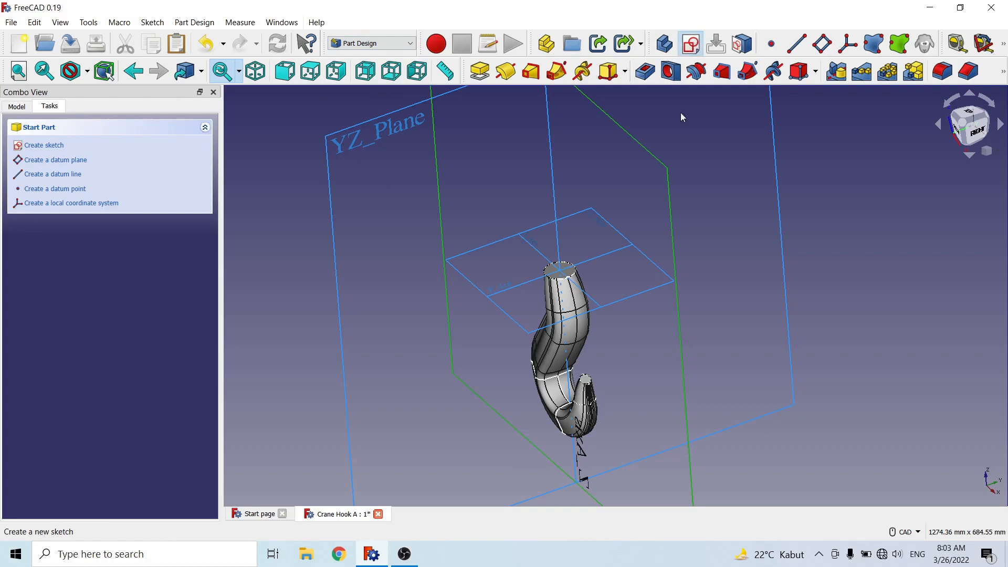
scroll(659, 363, "up", 5)
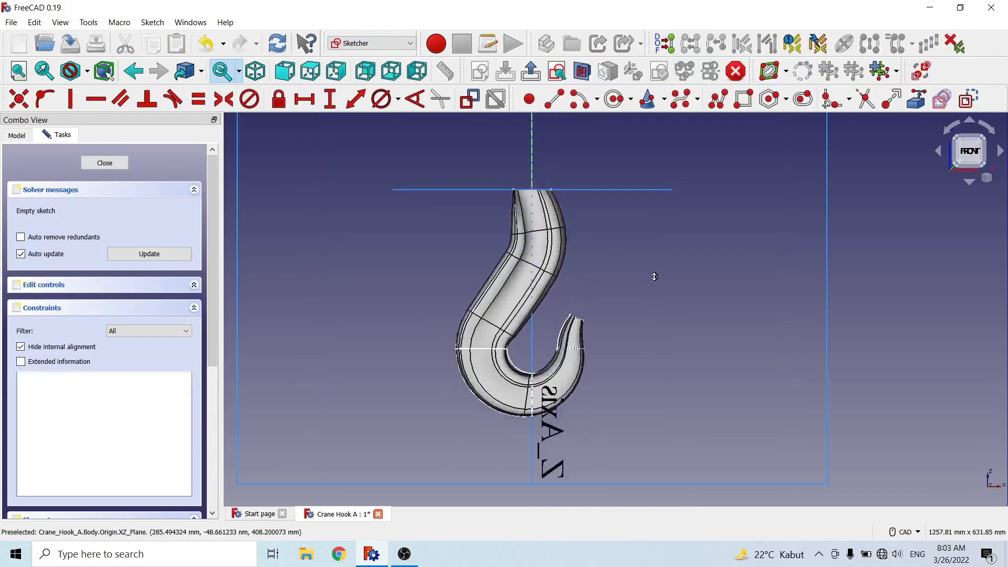
Step: Hide the Sweep so that only the hook's sketch curves are displayed
left_click(17, 135)
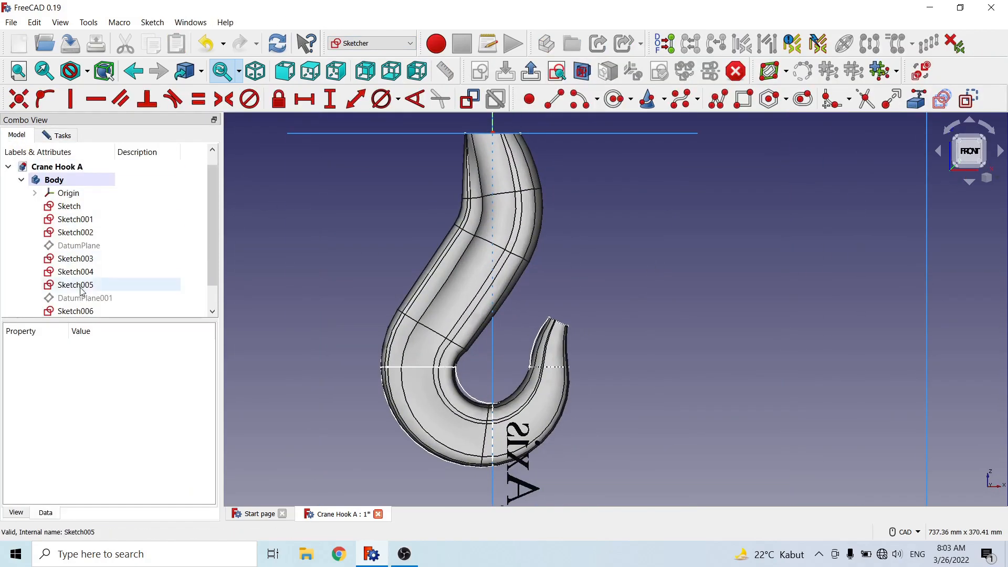
left_click(213, 313)
left_click(213, 314)
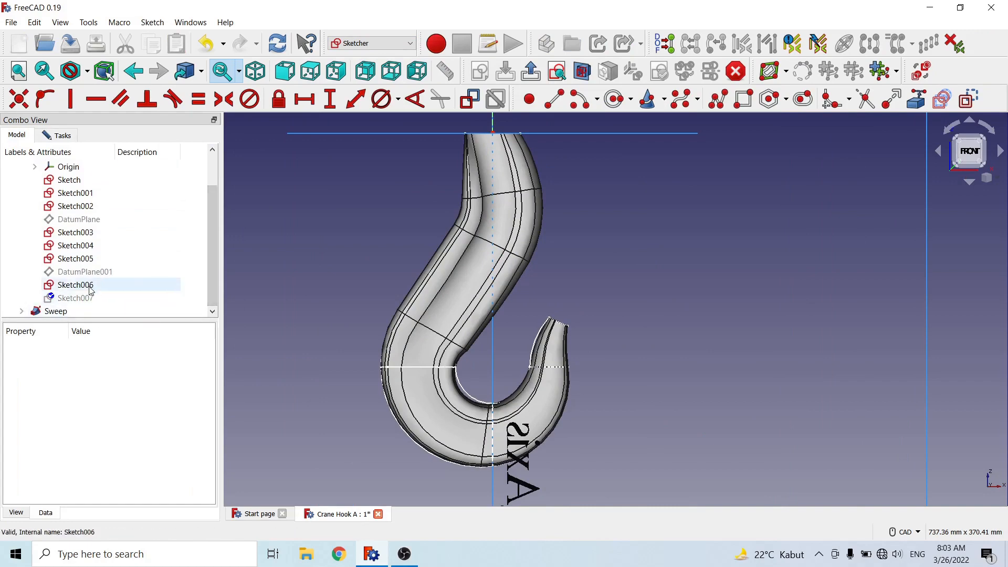
left_click(79, 311)
key("space")
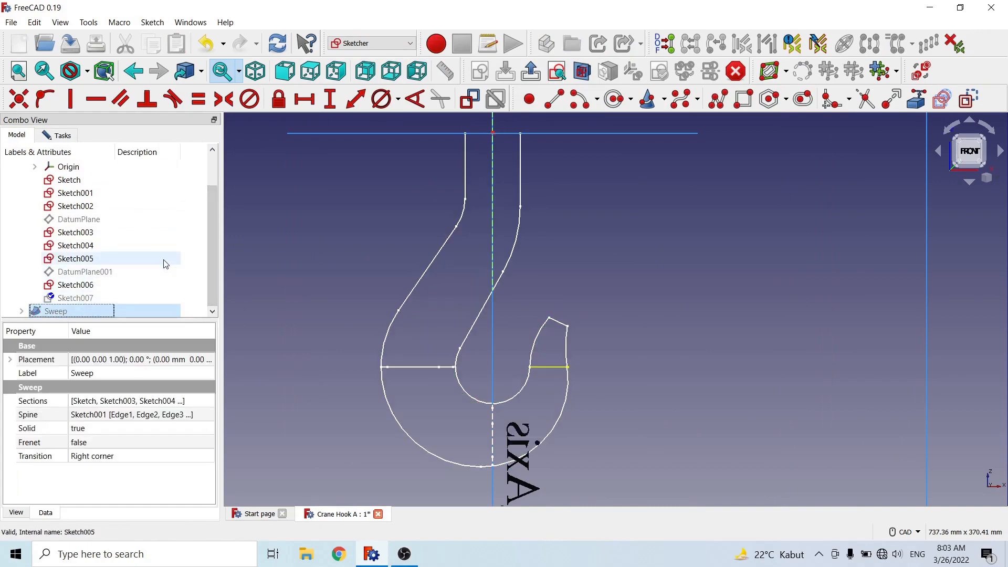
left_click(639, 275)
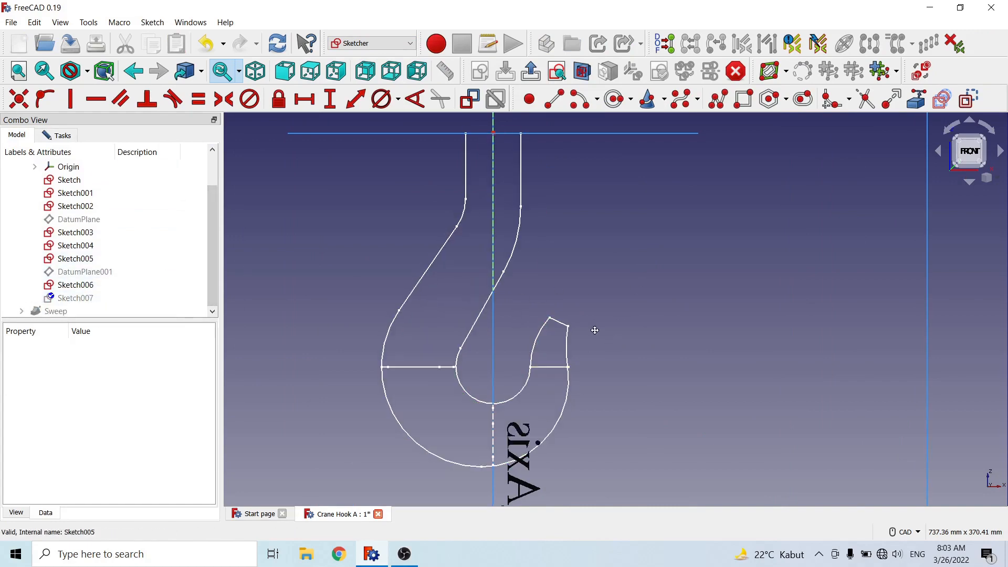
Step: Carbon-copy the inner hook curve's sketch, with its constraints, into the new sketch
scroll(603, 325, "up", 5)
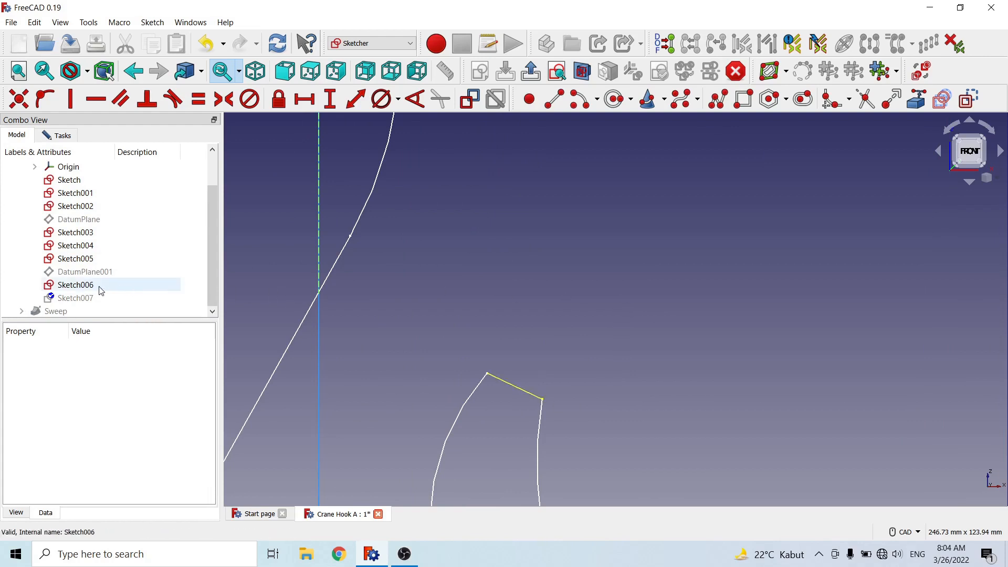
left_click(76, 285)
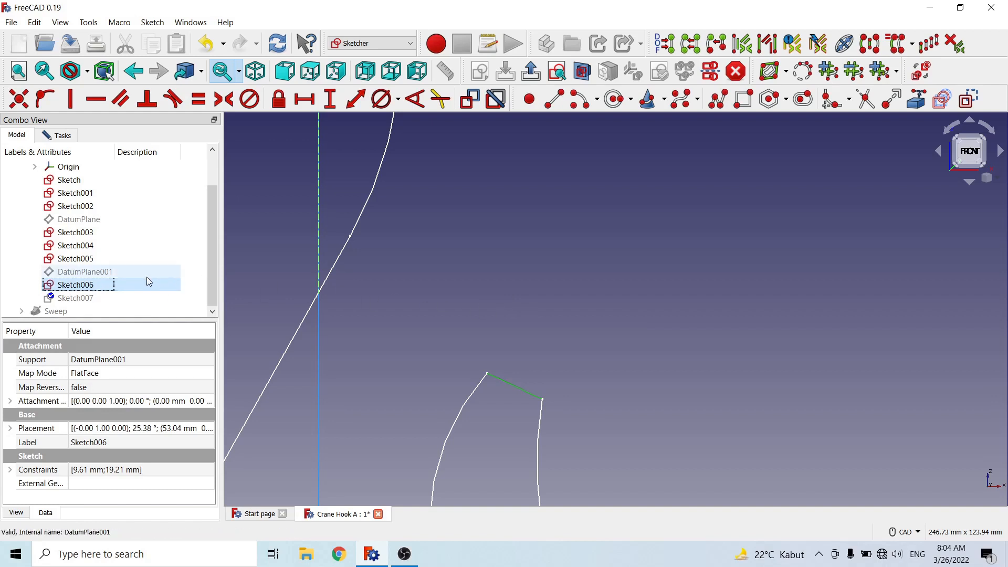
left_click(489, 315)
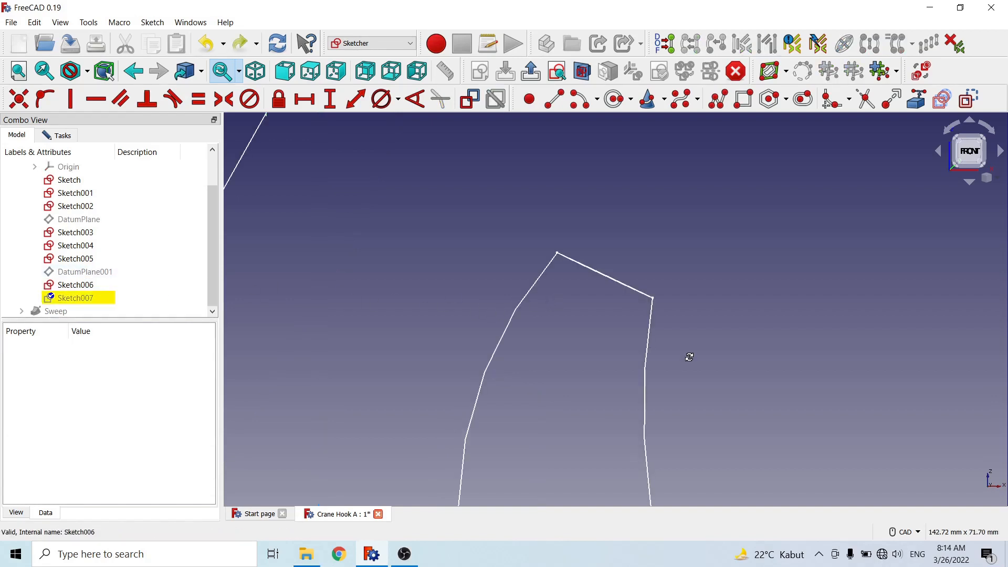
scroll(690, 352, "up", 2)
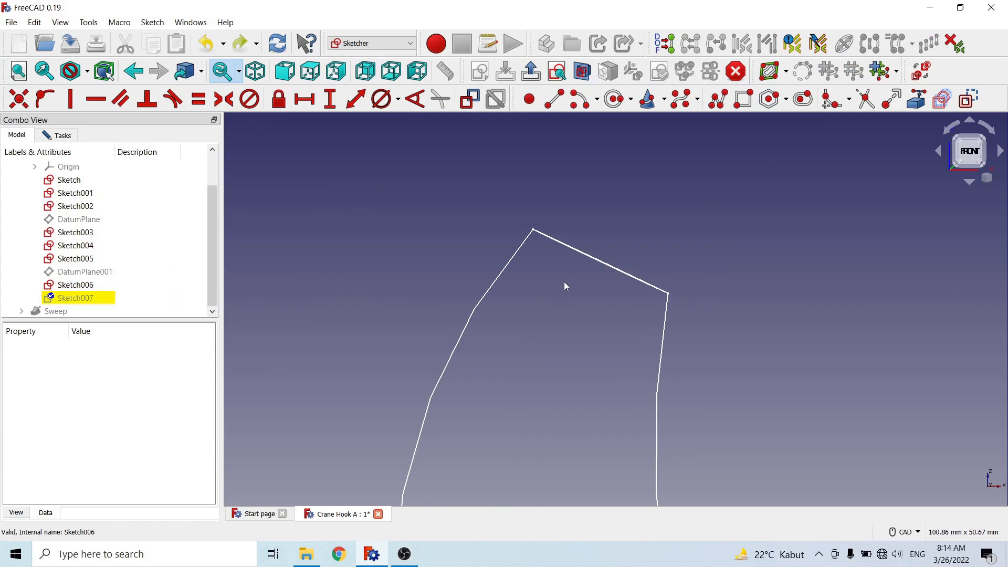
left_click(286, 74)
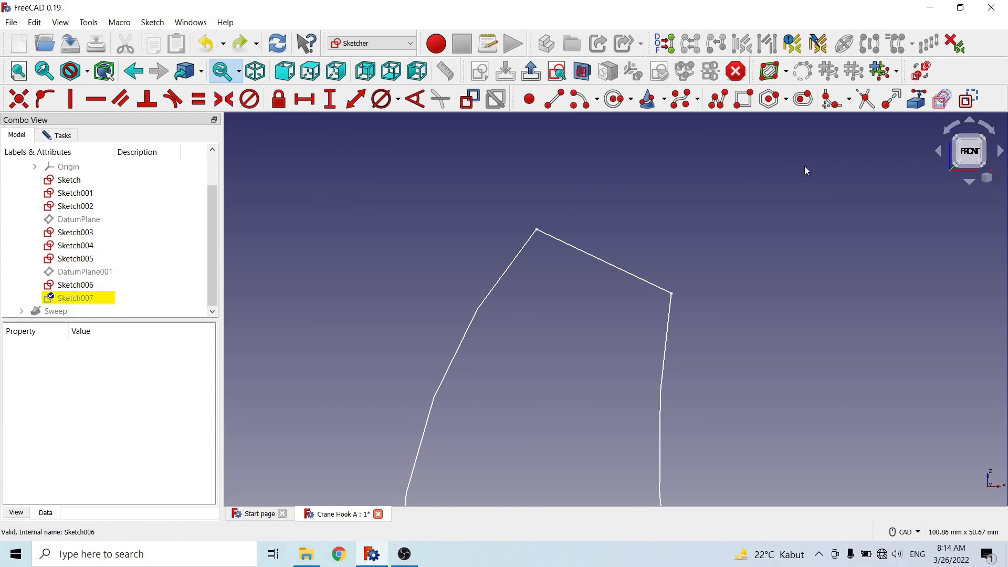
left_click(942, 99)
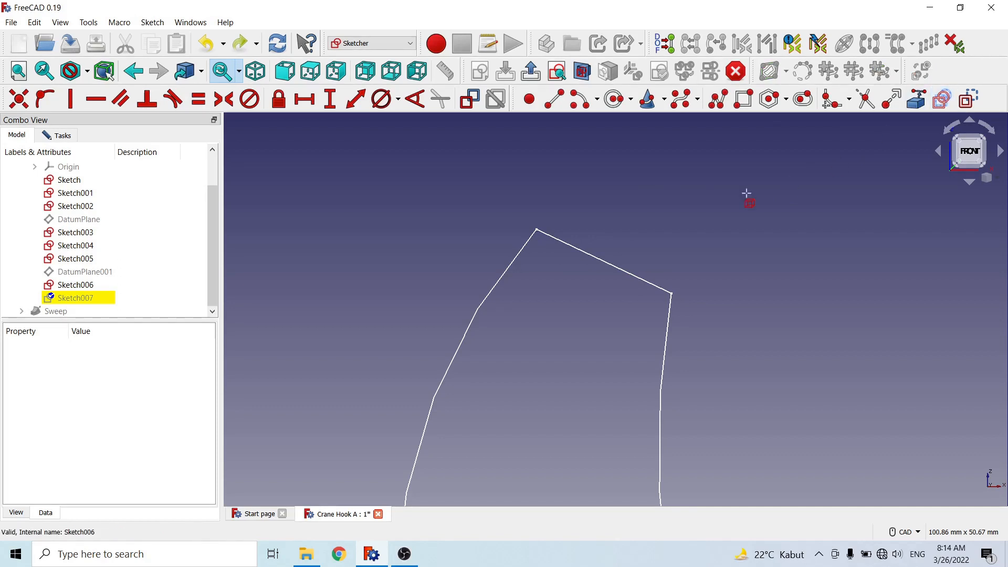
left_click(516, 256)
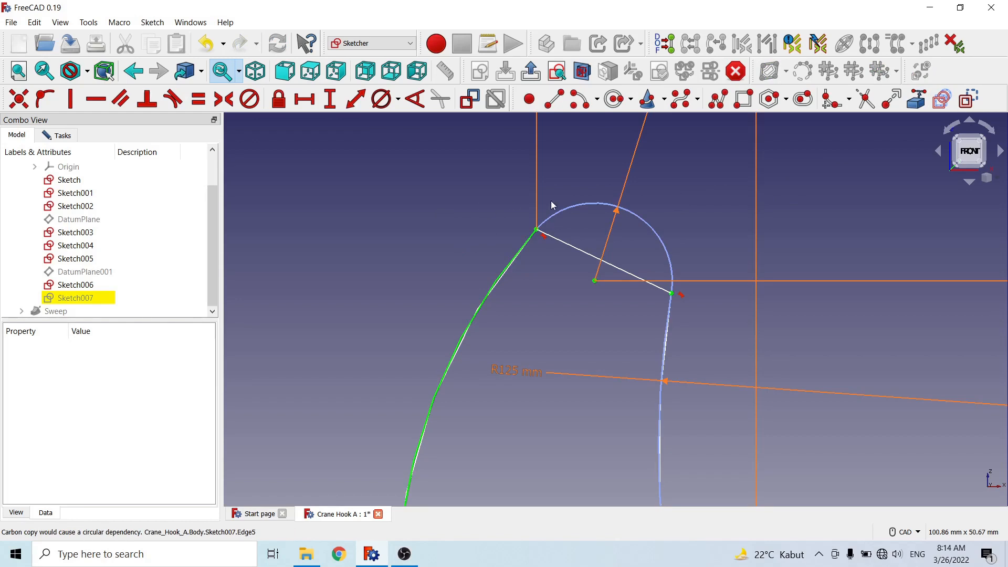
Step: Draw an arc of about 9 mm radius, centred on the hook tip's closing line and starting at the inner curve's endpoint
scroll(577, 220, "up", 5)
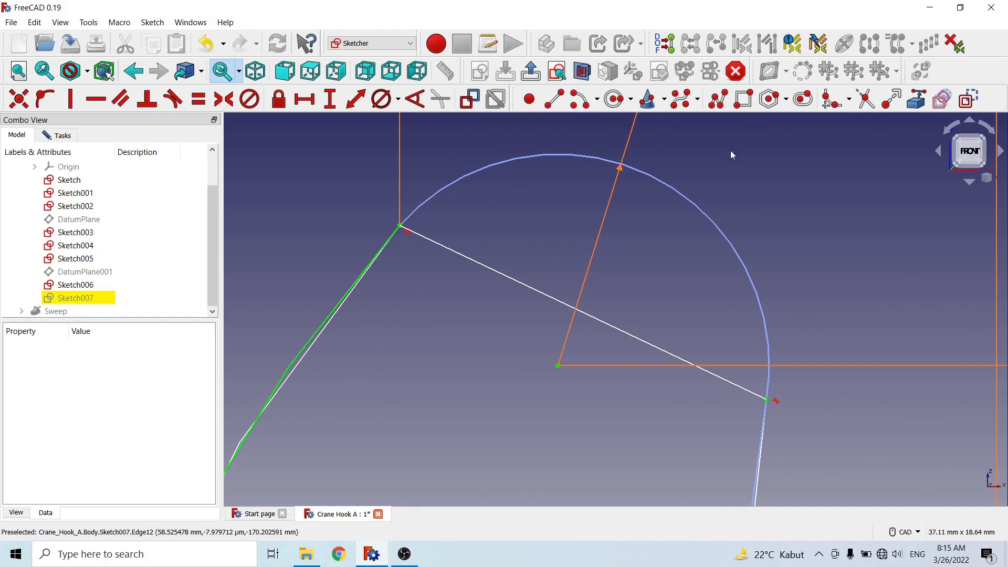
left_click(579, 99)
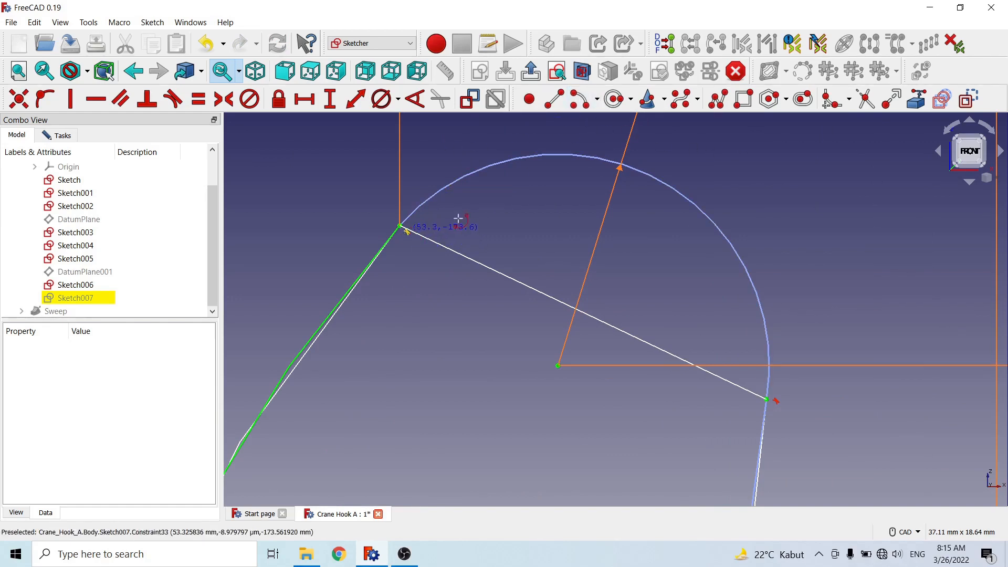
left_click(570, 303)
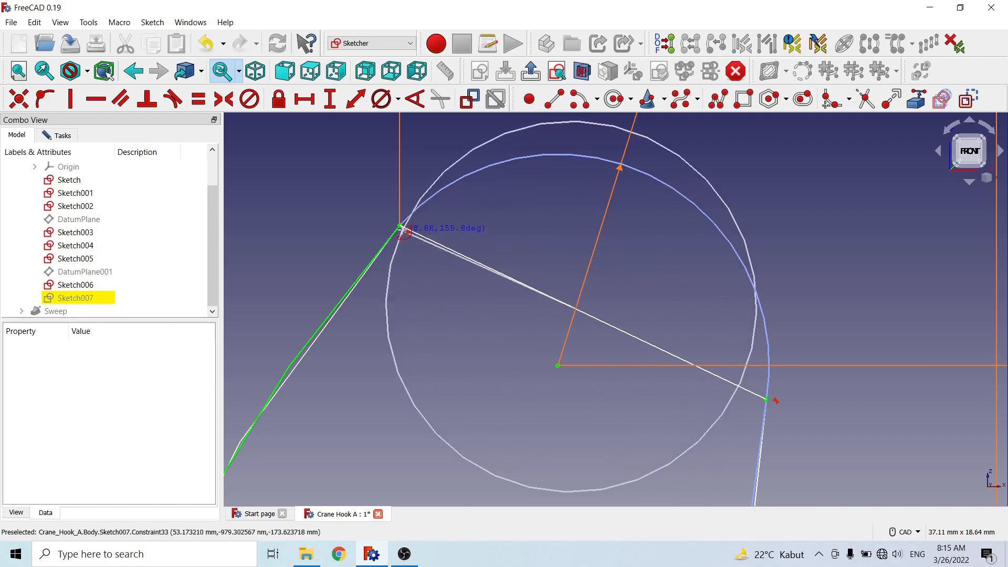
left_click(401, 227)
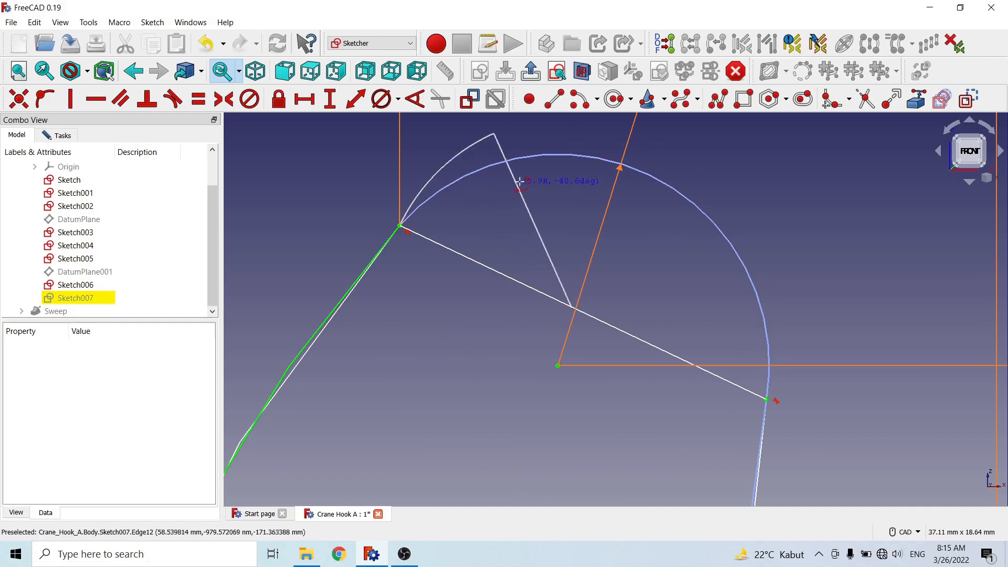
left_click(587, 181)
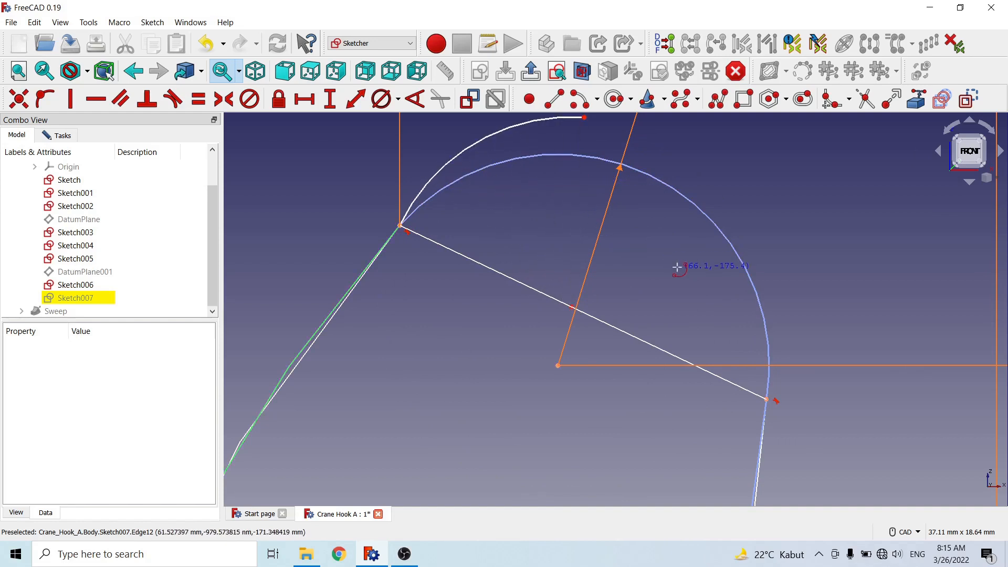
scroll(641, 361, "down", 2)
scroll(571, 297, "up", 2)
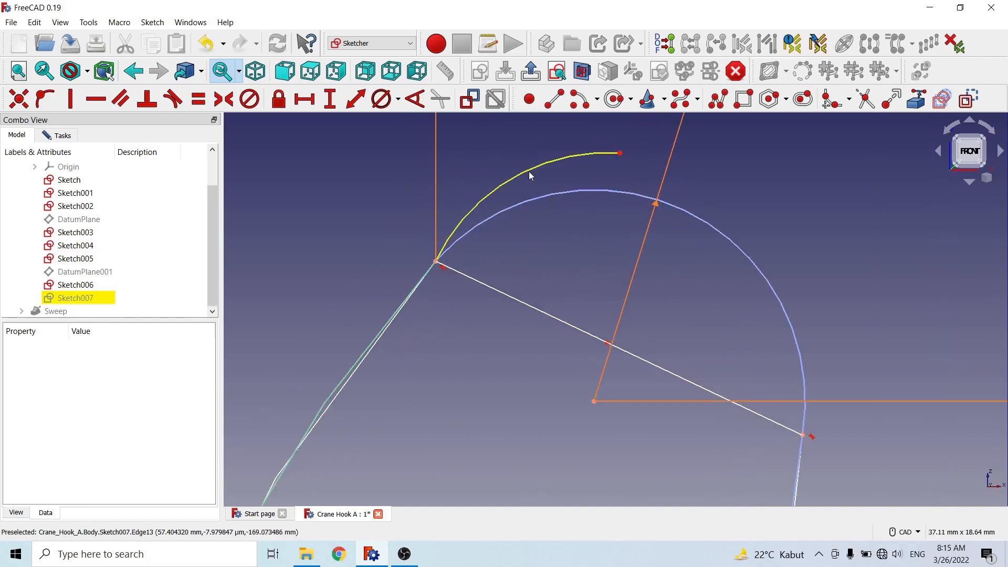
Step: Constrain the new arc's radius to 10 mm and move its free end closer to the construction arc
left_click(529, 169)
left_click(399, 100)
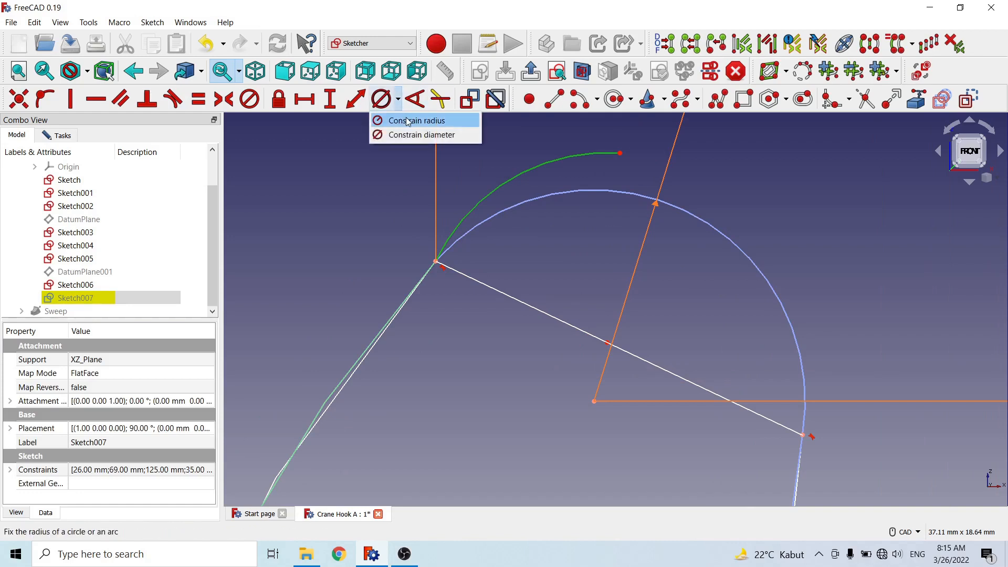
left_click(415, 121)
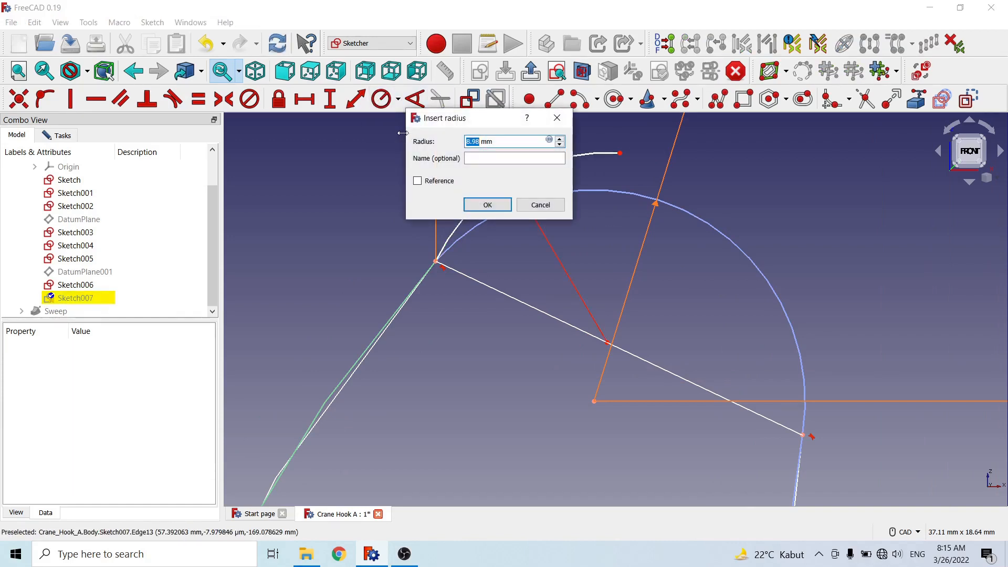
type("10")
left_click(488, 208)
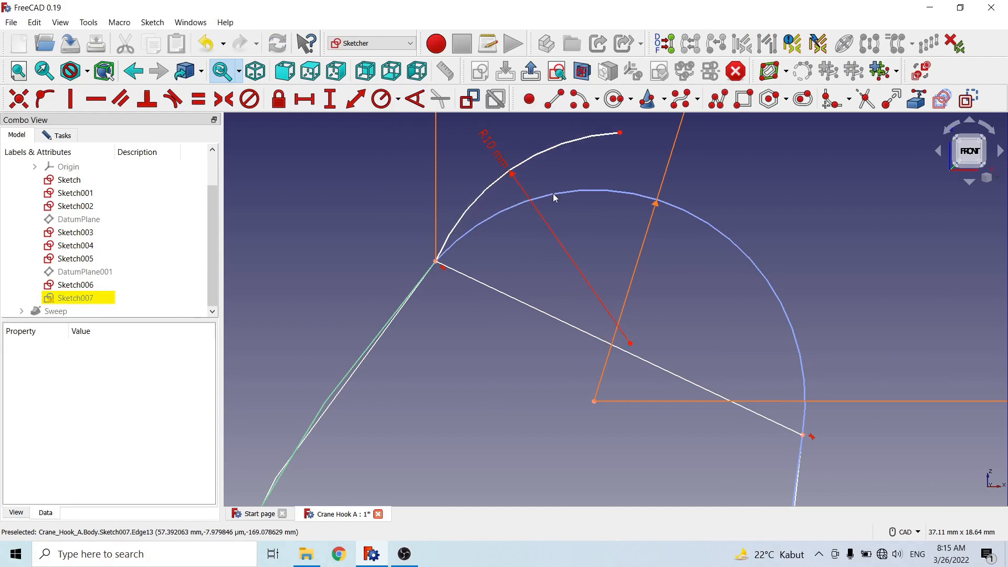
left_click_drag(620, 133, 639, 167)
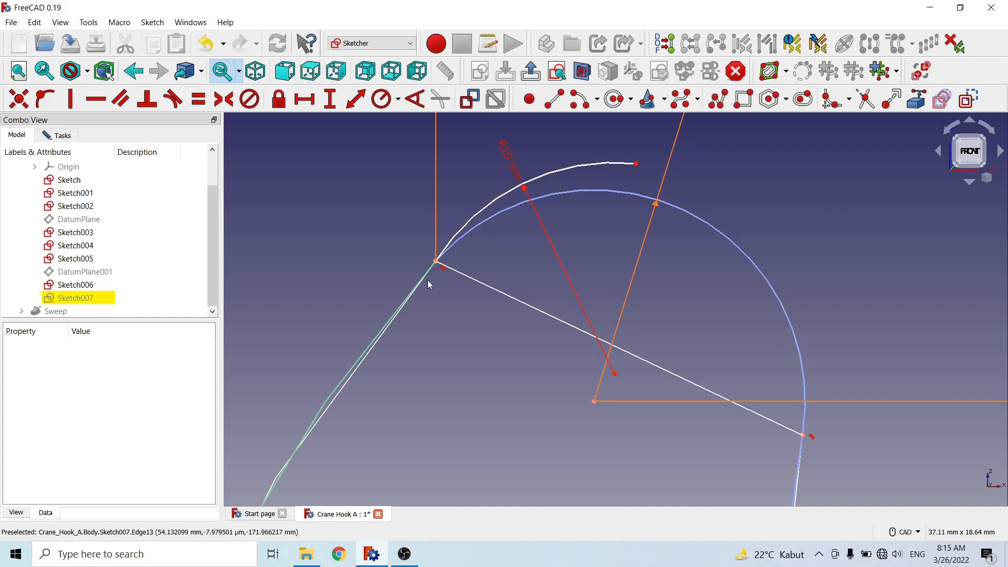
Step: Try to apply a tangent constraint where the arc meets the inner curve, and delete the arc
left_click(436, 261)
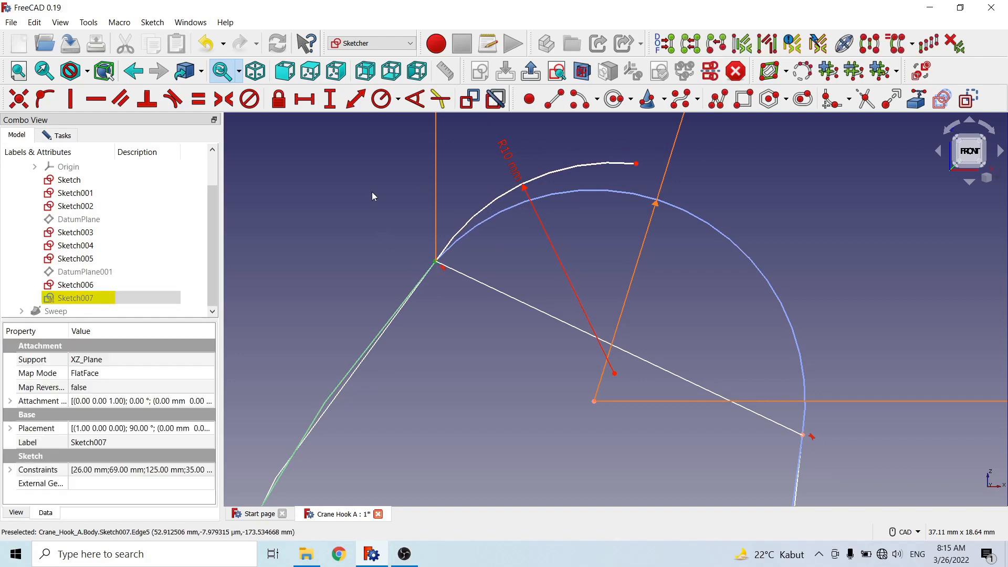
left_click(172, 99)
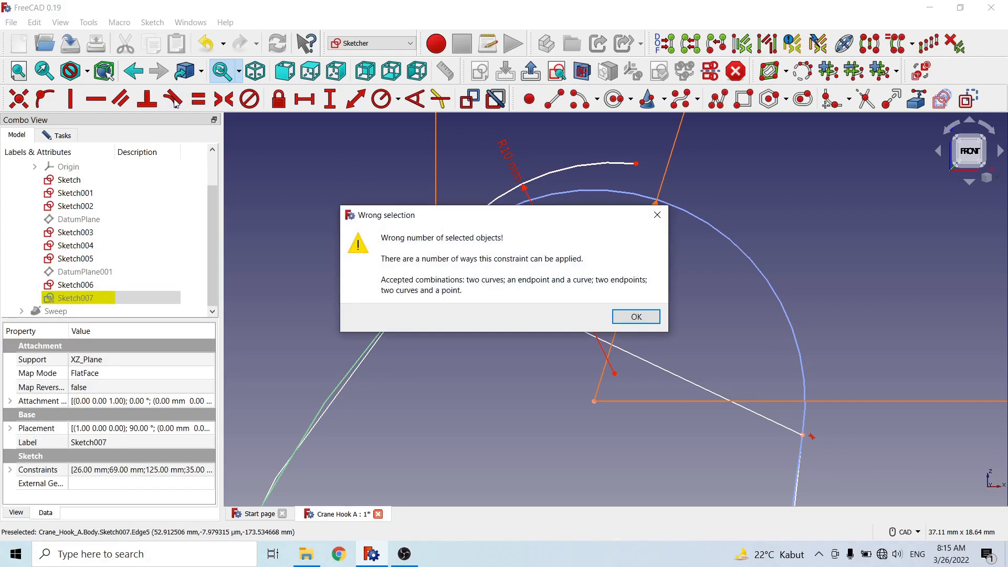
left_click(635, 316)
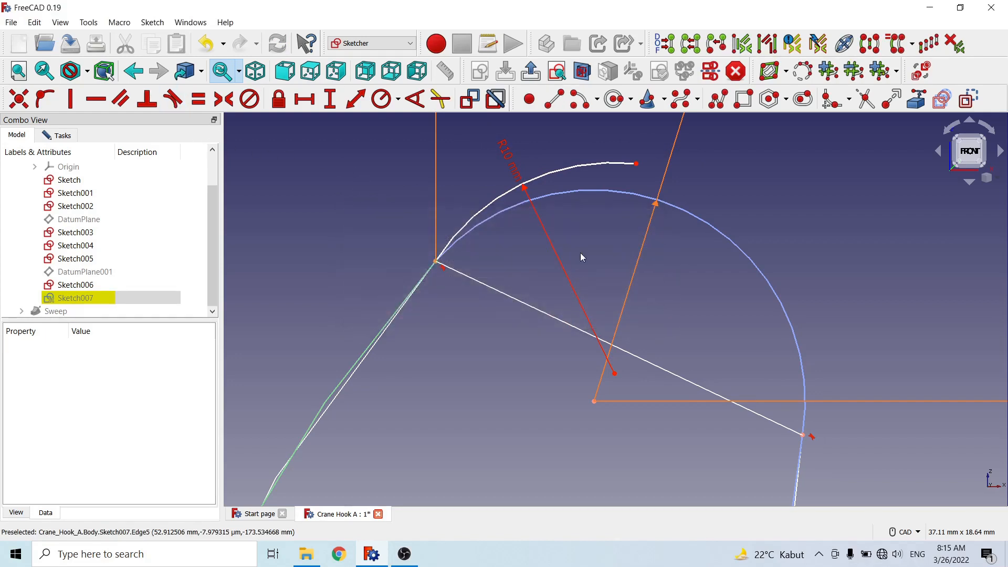
left_click(551, 174)
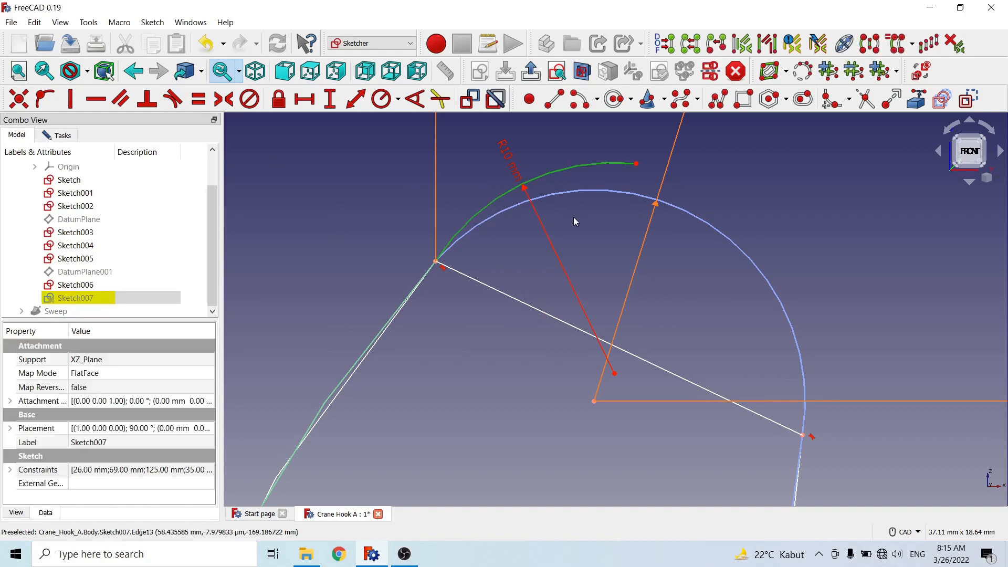
key("Delete")
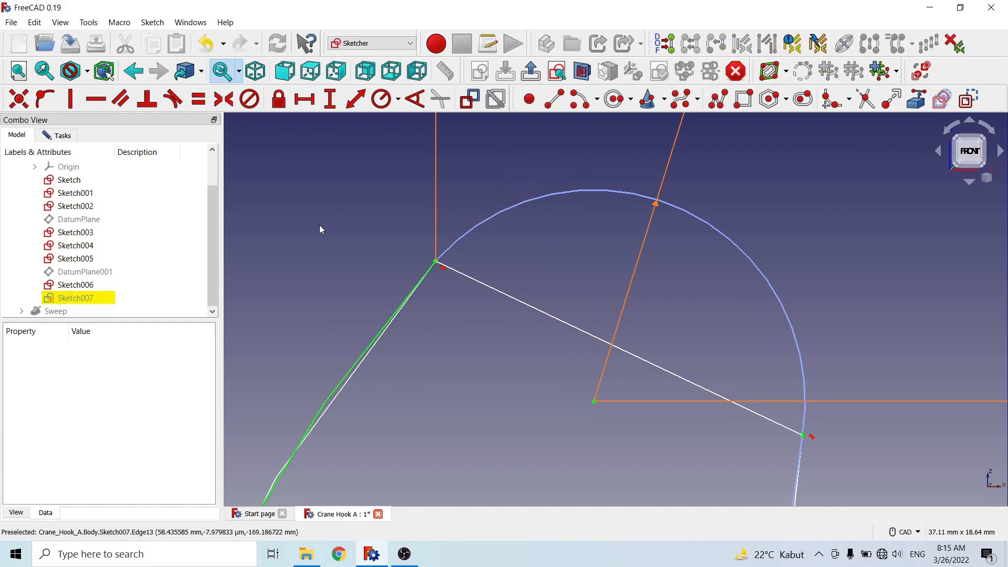
Step: Draw a new arc of about 10.6 mm radius above the hook tip and make its start tangent to the inner curve at its endpoint
left_click(579, 100)
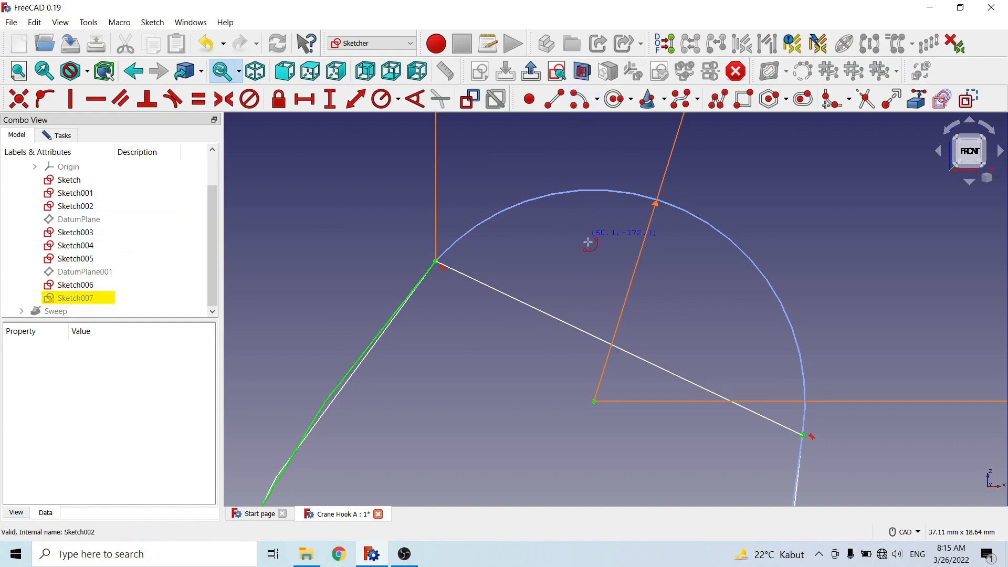
left_click(602, 309)
left_click(481, 224)
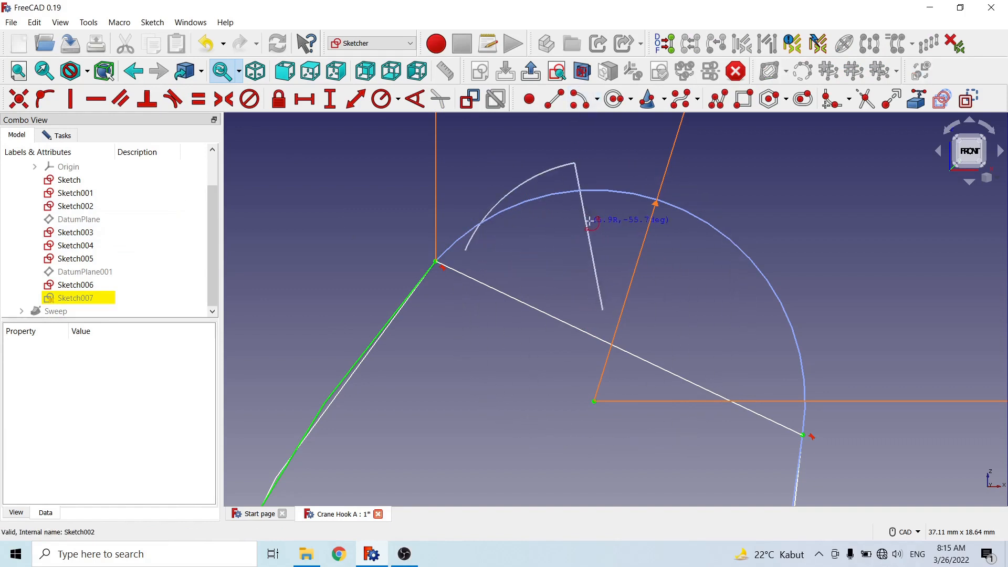
left_click(471, 255)
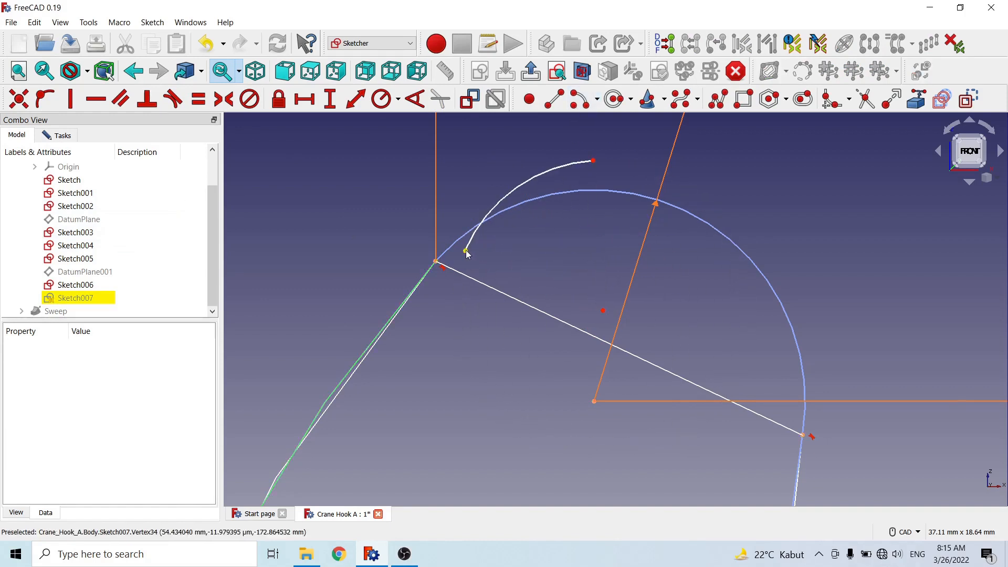
left_click(465, 250)
left_click(435, 262)
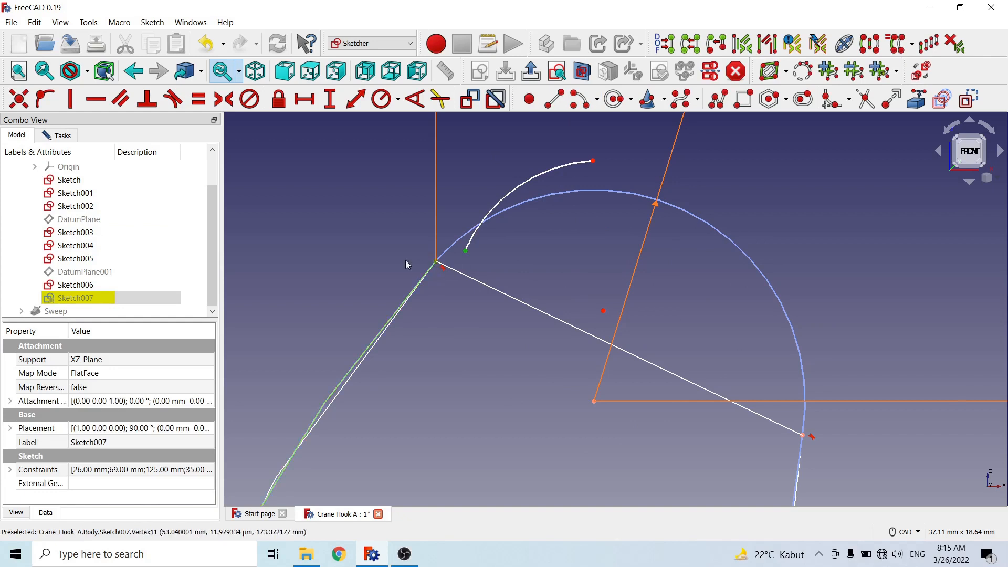
left_click(173, 98)
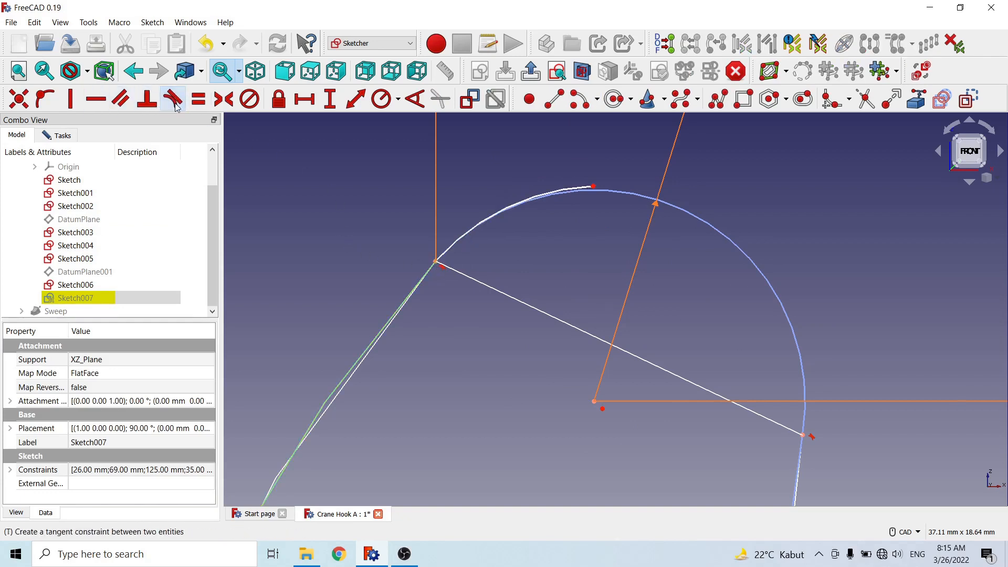
Step: Constrain the arc's radius to 10 mm and extend its free end along the construction arc to about (64.4, -170.8)
left_click(578, 189)
left_click(399, 103)
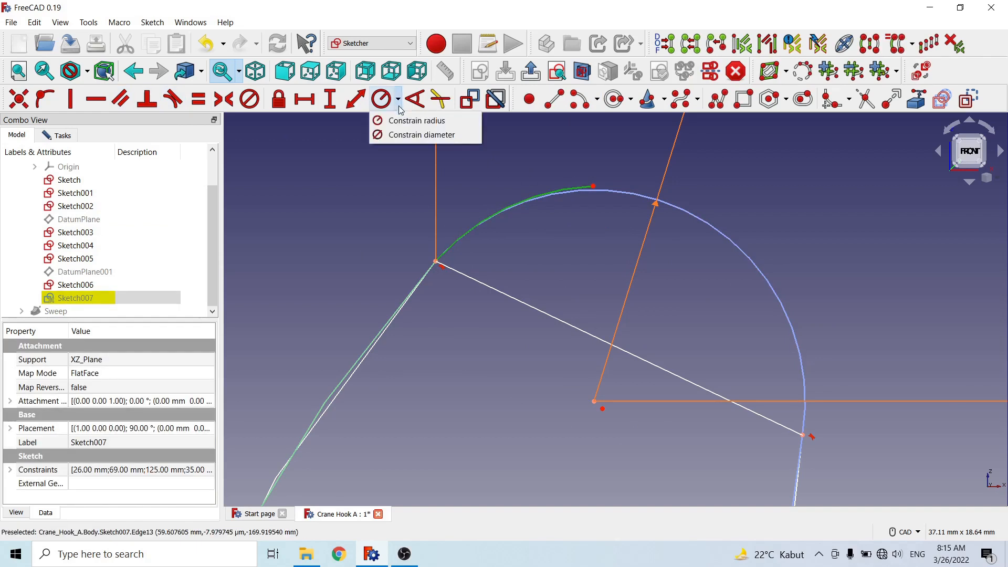
left_click(411, 123)
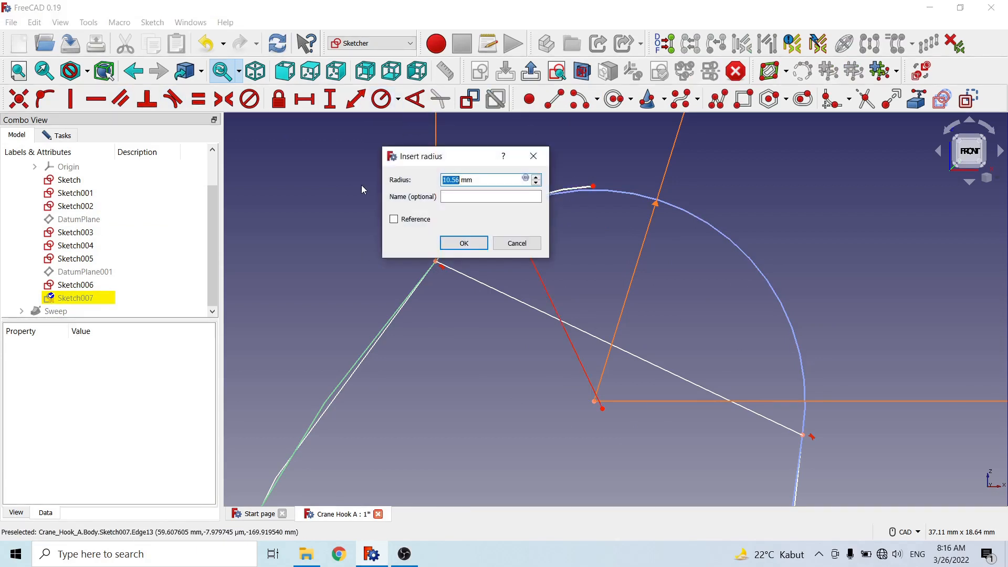
type("10")
left_click(464, 243)
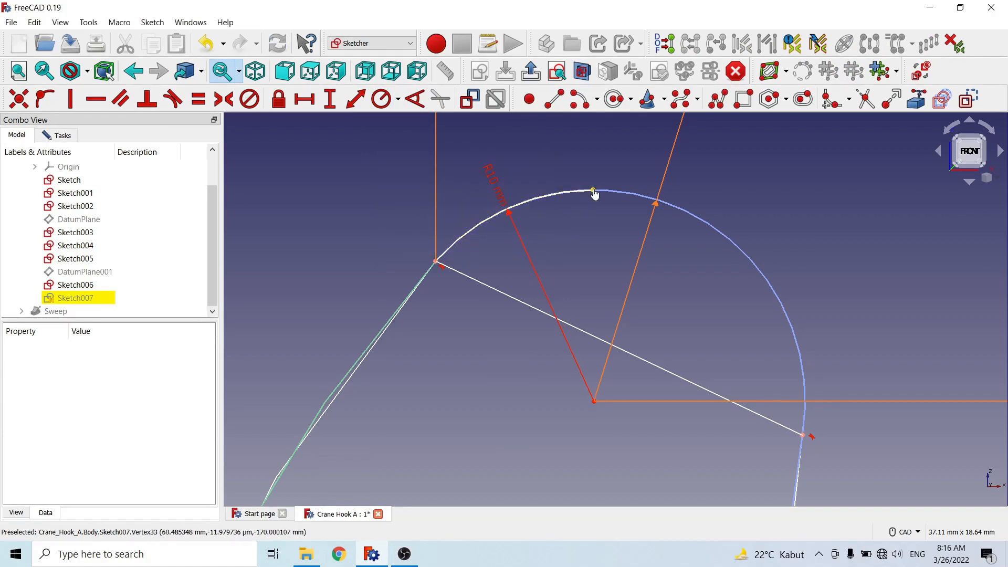
left_click_drag(593, 192, 677, 211)
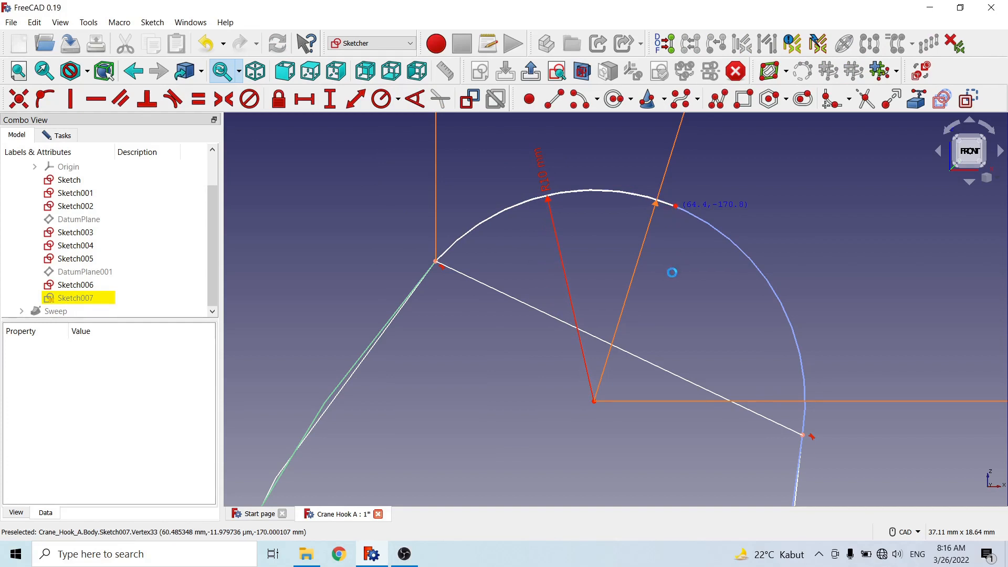
Step: Draw a short line from the arc's free end to about (61.5, -176.6), just short of the hook tip's closing line
left_click(554, 99)
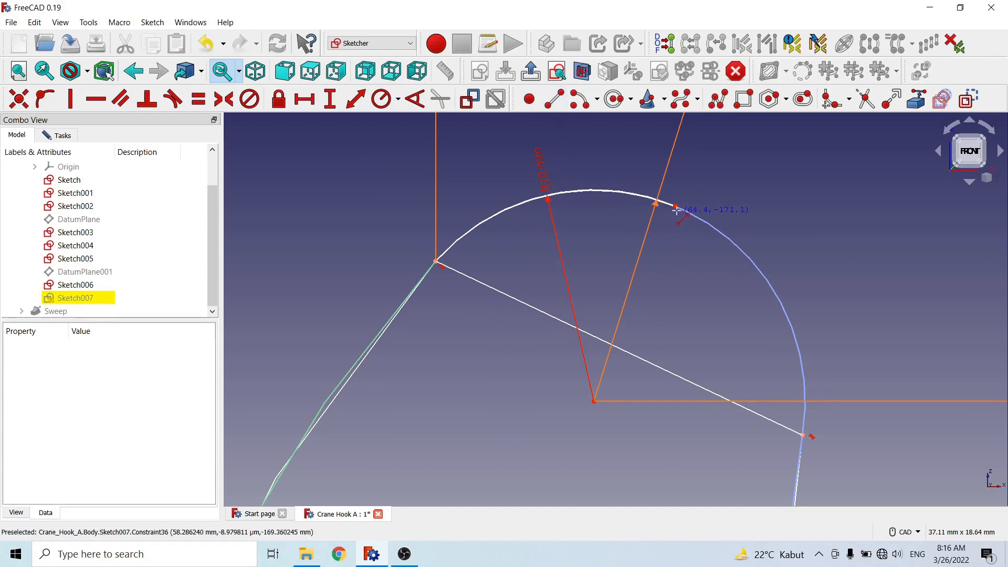
left_click(675, 207)
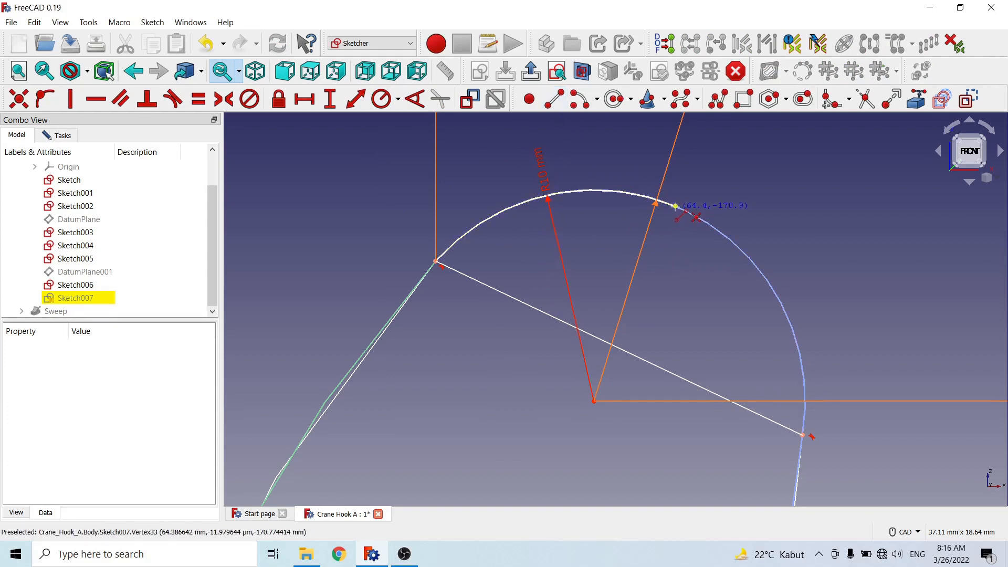
left_click(615, 329)
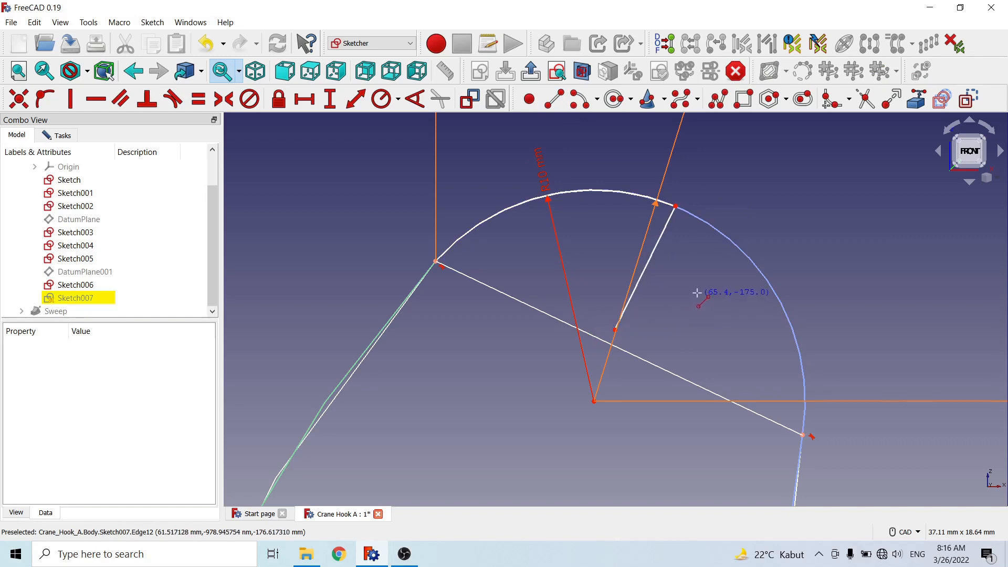
key("Escape")
Step: Draw a closing line across the hook tip, from the inner curve's endpoint to the outer curve's endpoint
left_click(941, 98)
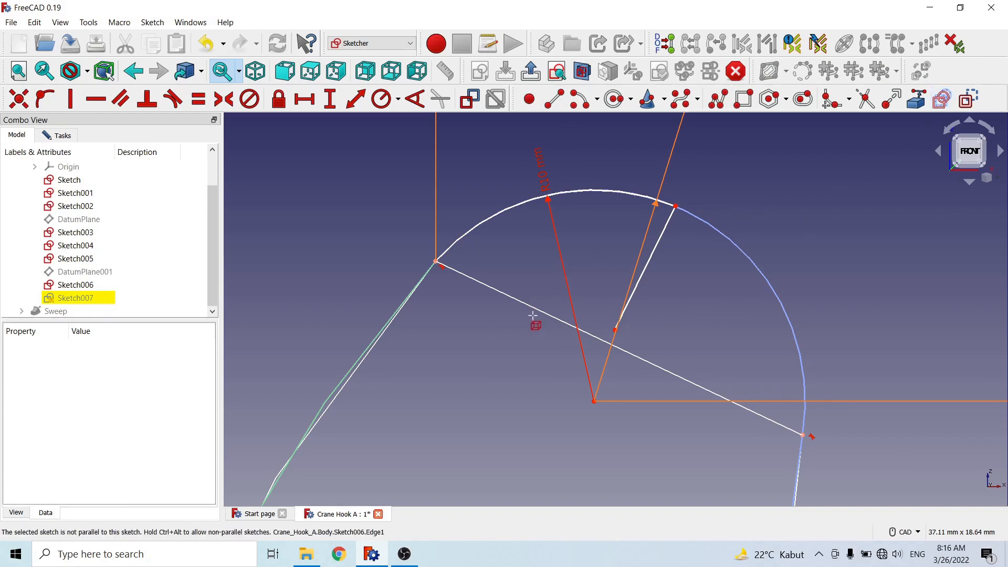
key("Escape")
left_click(553, 98)
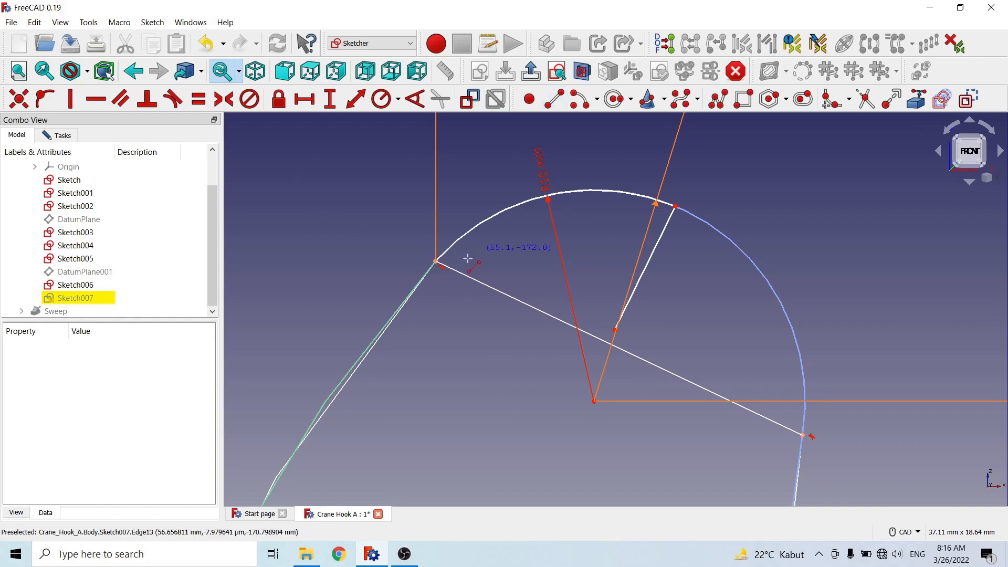
left_click(436, 261)
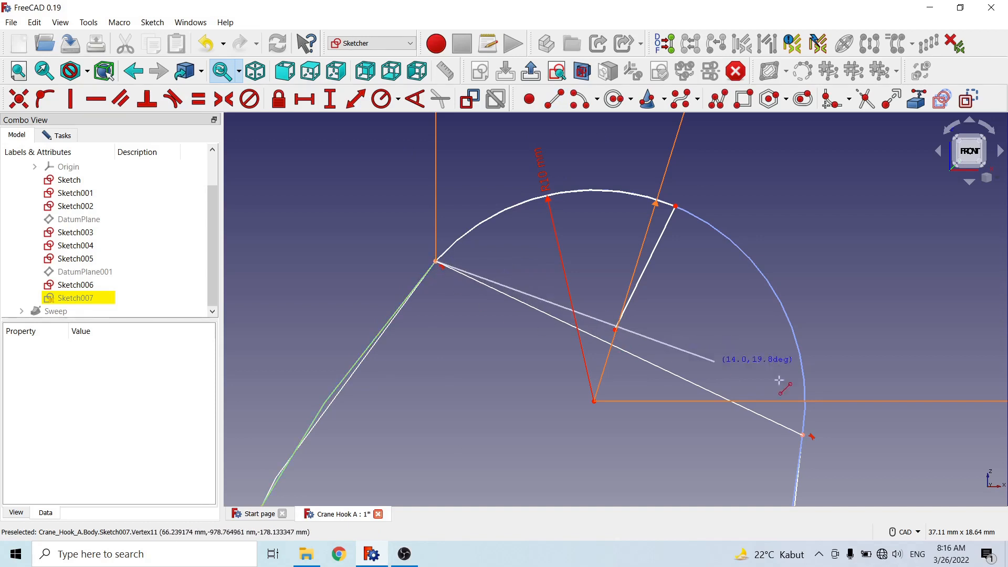
left_click(802, 435)
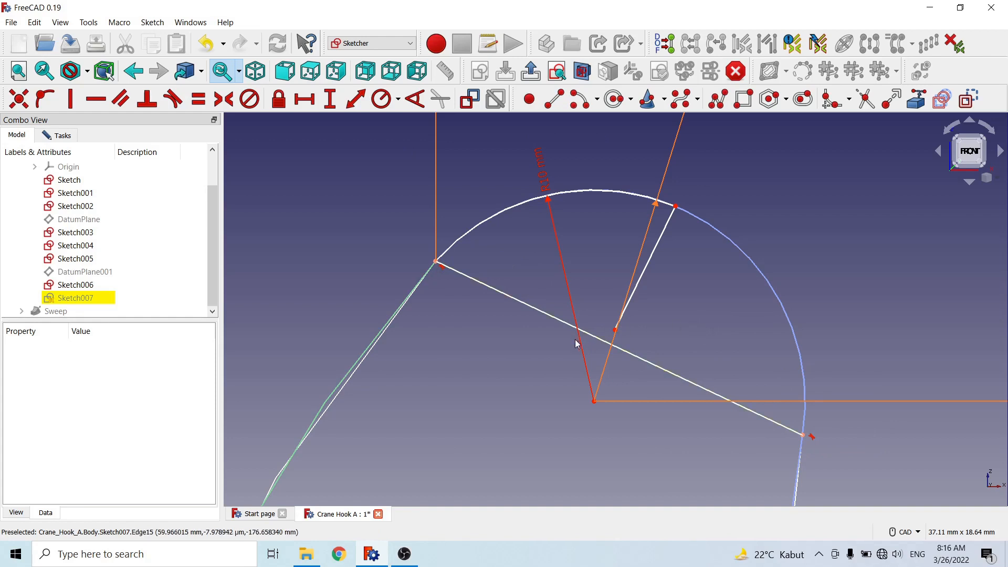
Step: Hide Sketch006, the tip cross-section sketch that overlaps the closing line
scroll(563, 361, "up", 3)
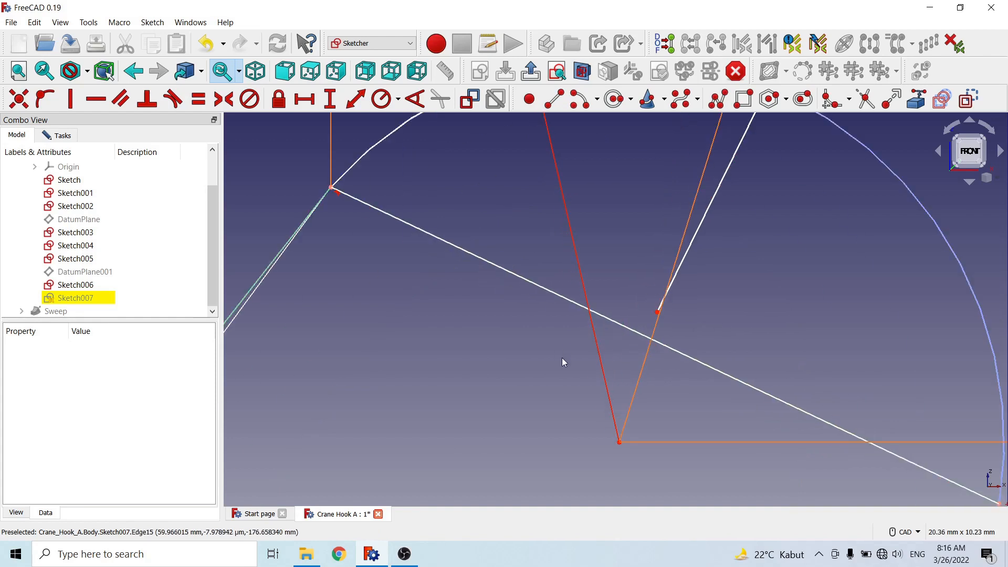
left_click(690, 242)
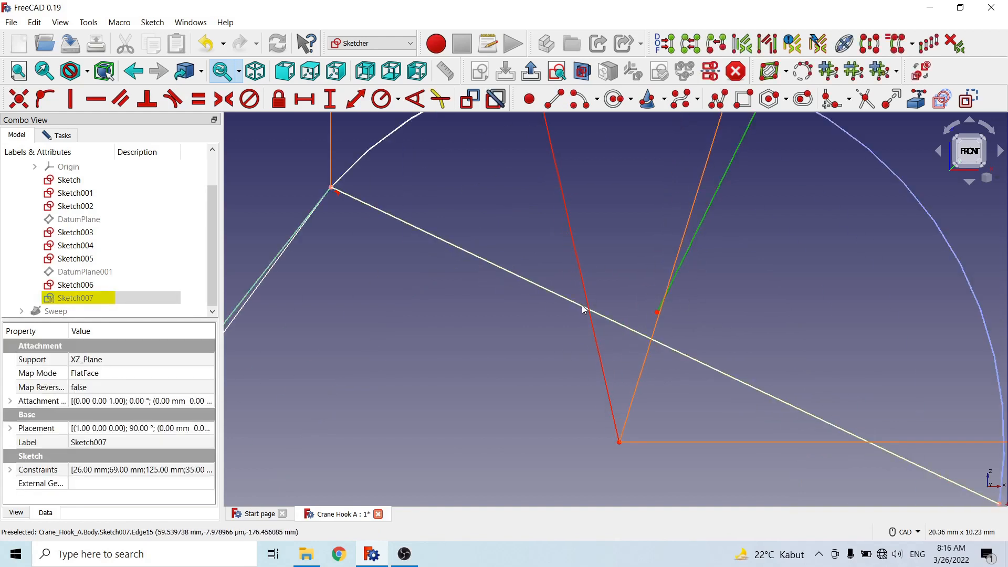
scroll(341, 294, "down", 5)
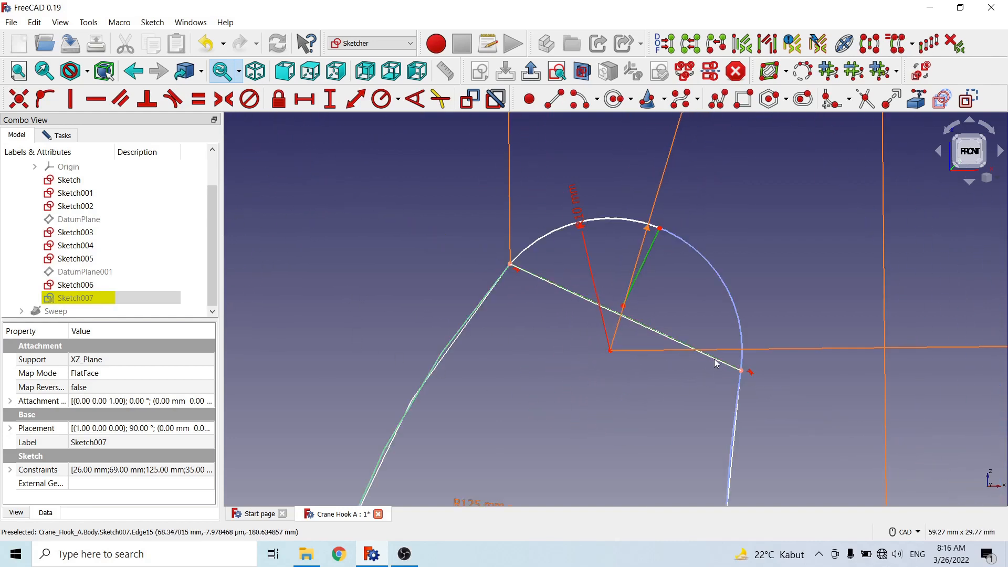
left_click(681, 393)
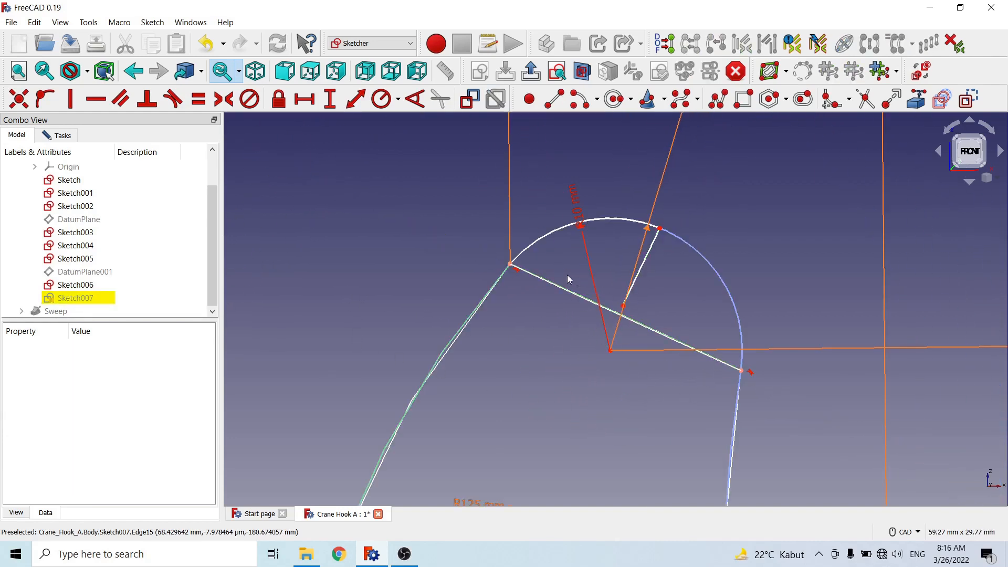
scroll(568, 279, "up", 3)
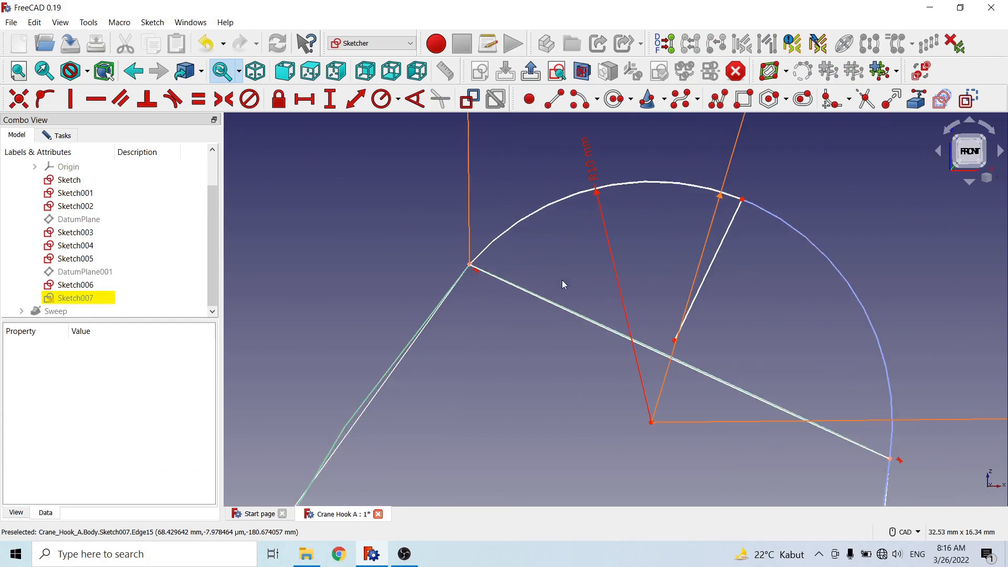
left_click(604, 331)
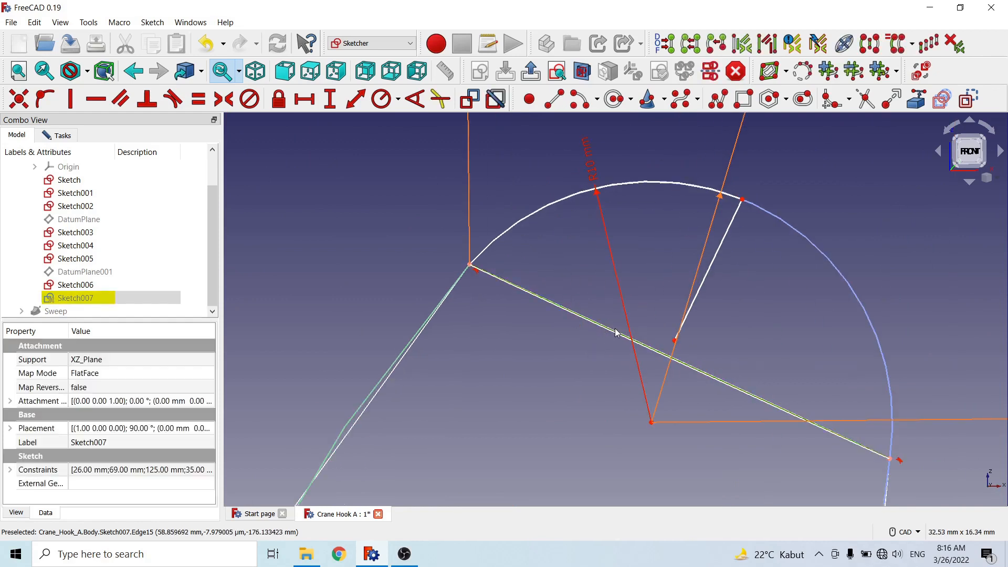
left_click(522, 361)
left_click(84, 285)
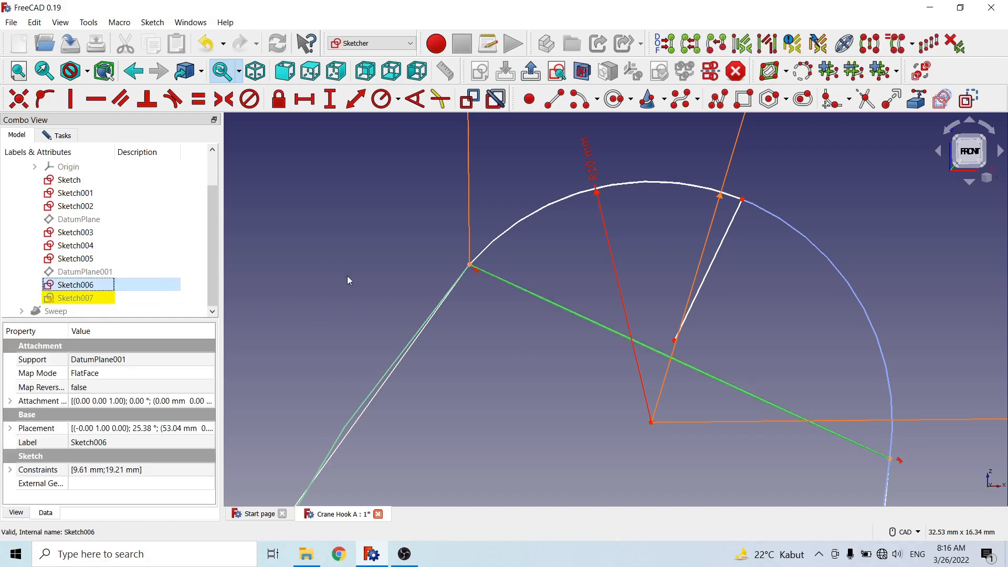
key("space")
Step: Try to constrain the short line perpendicular to the hook tip's closing line
left_click(568, 309, "ctrl")
left_click(701, 282, "ctrl")
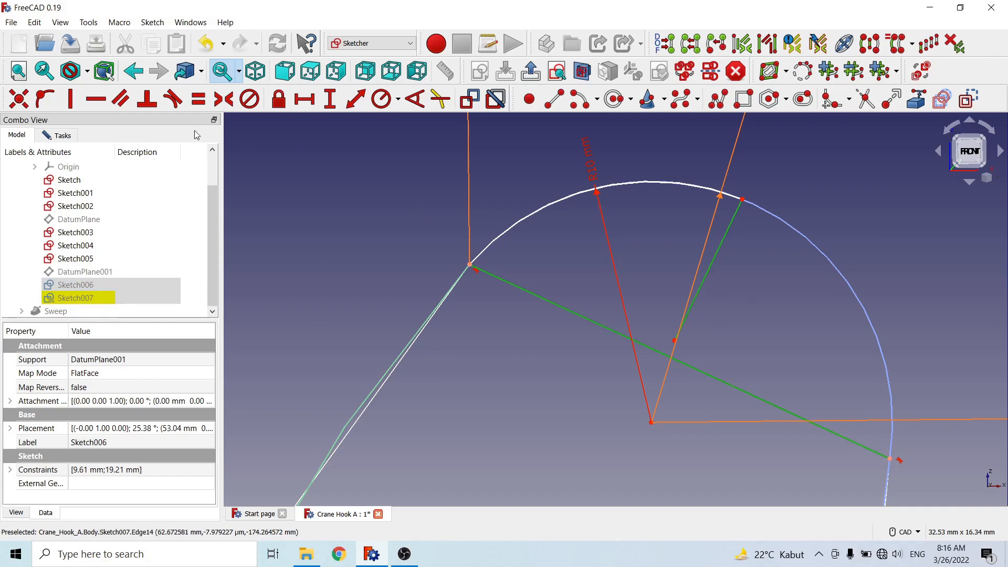
left_click(155, 101)
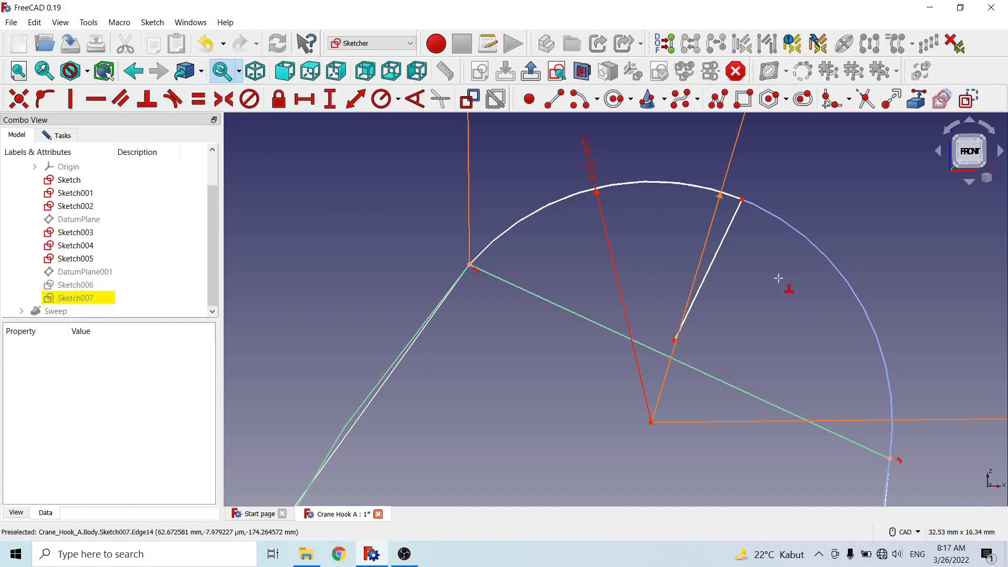
Step: Constrain the short line's loose endpoint to lie on the hook tip's closing line
left_click(673, 340)
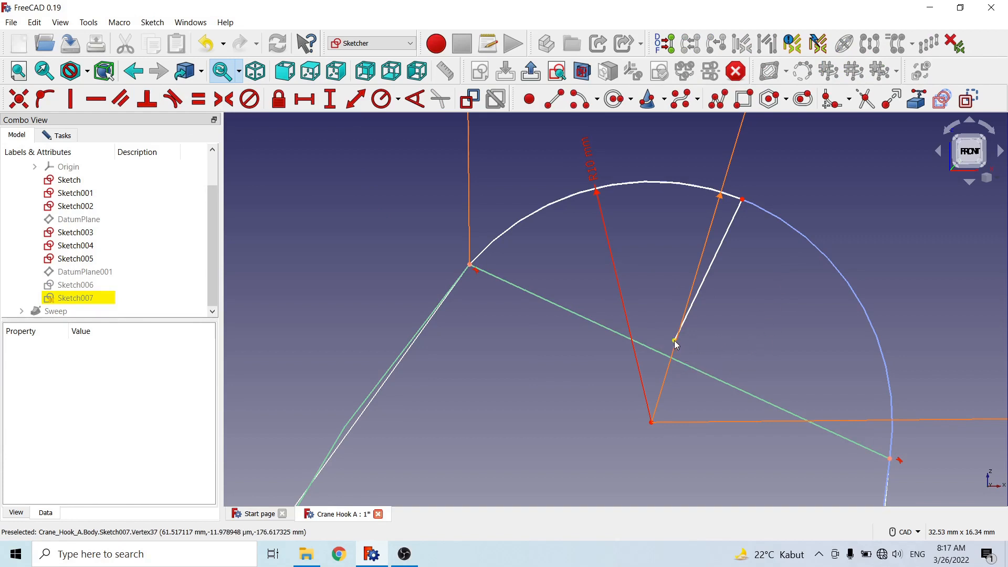
left_click(718, 382)
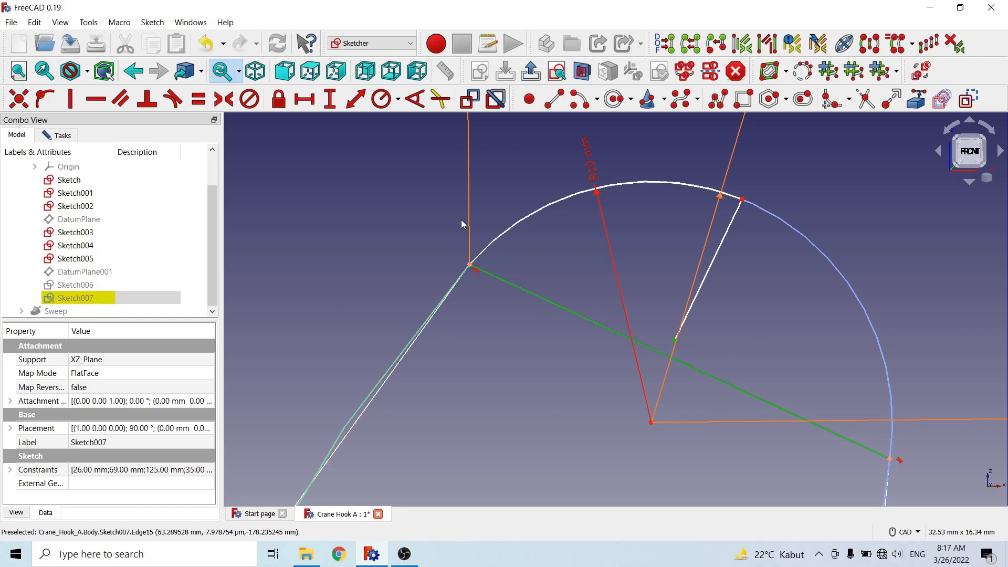
left_click(46, 100)
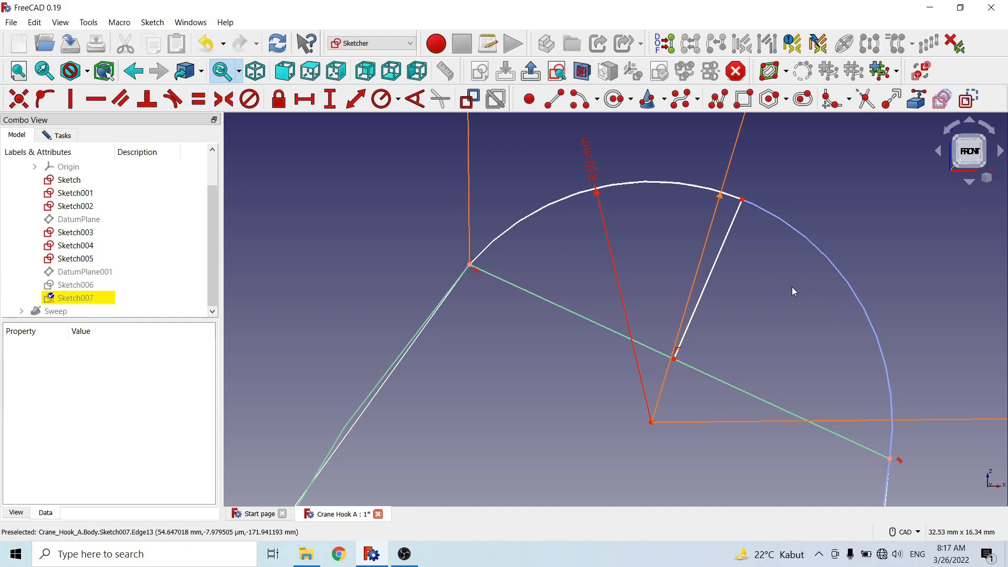
Step: Constrain the distance between the inner curve's endpoint and the short line's end on the closing line to 19.2127/2 mm
left_click(470, 264)
left_click(673, 359)
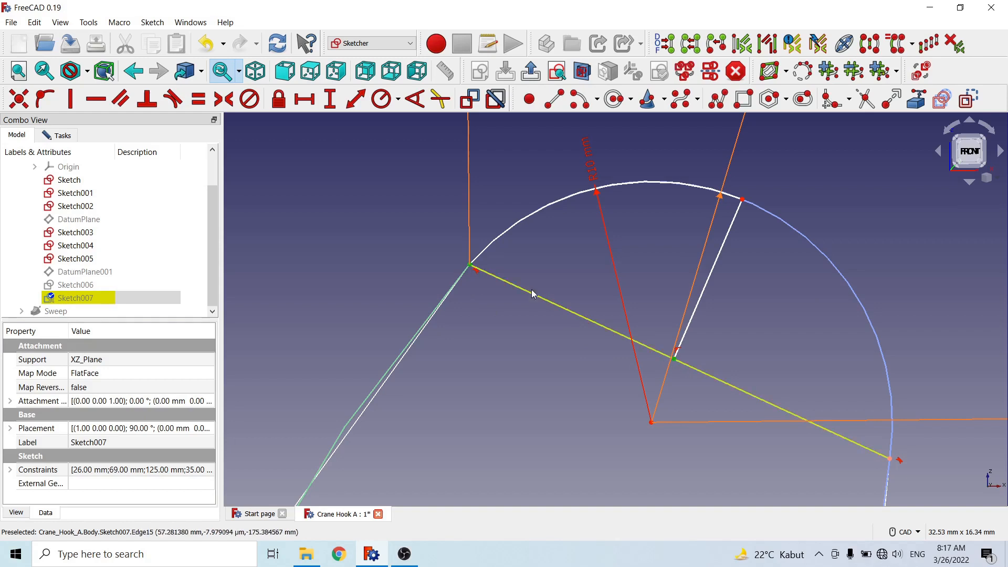
left_click(355, 99)
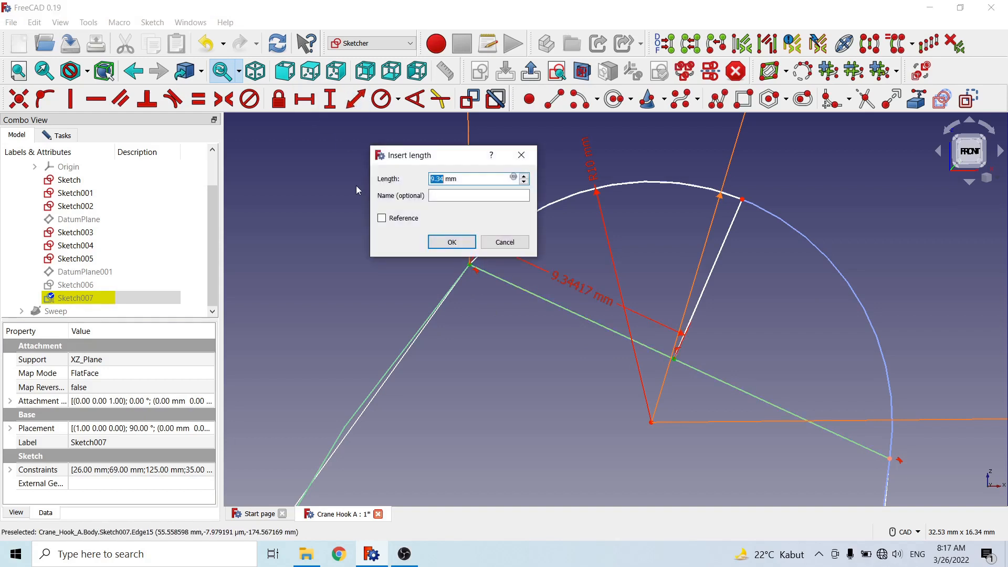
left_click_drag(471, 180, 401, 177)
type("19.2127/2")
left_click(451, 241)
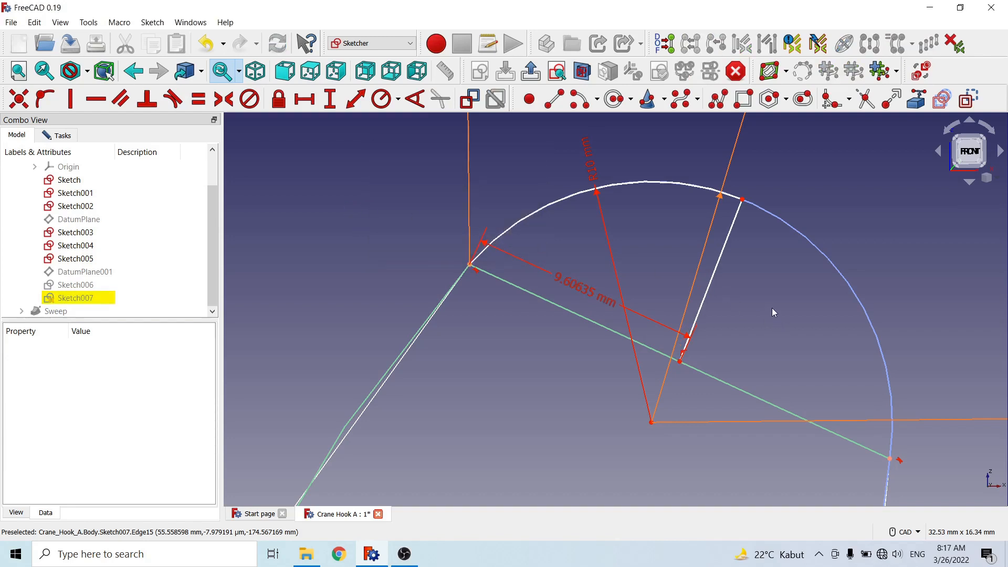
scroll(682, 362, "up", 3)
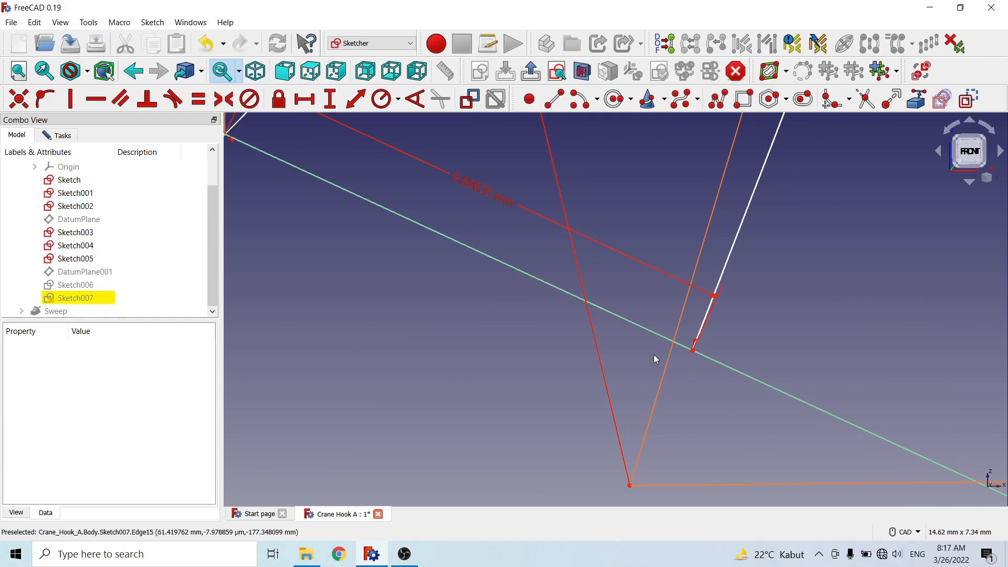
scroll(655, 358, "down", 3)
scroll(449, 333, "down", 2)
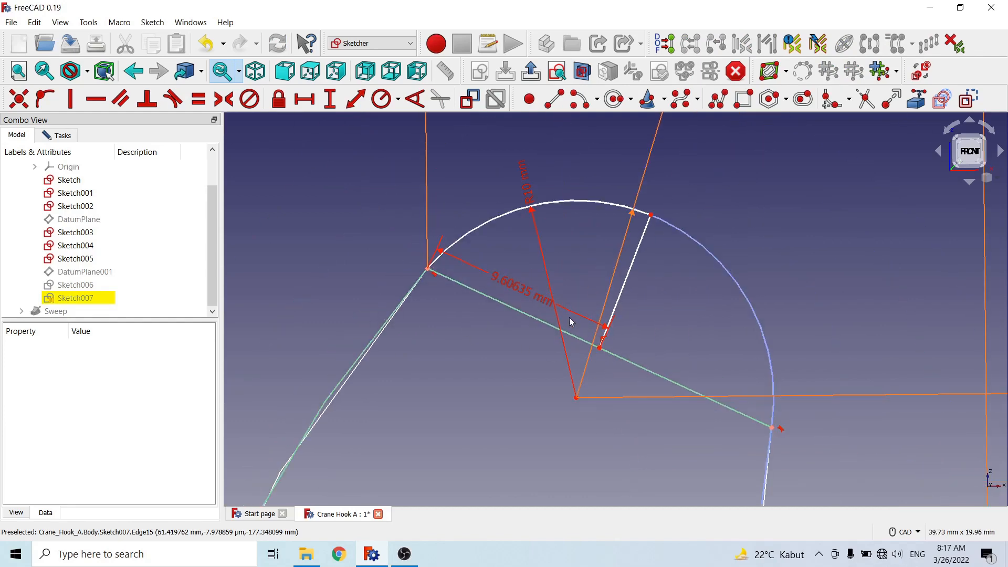
scroll(593, 336, "up", 2)
left_click(630, 281)
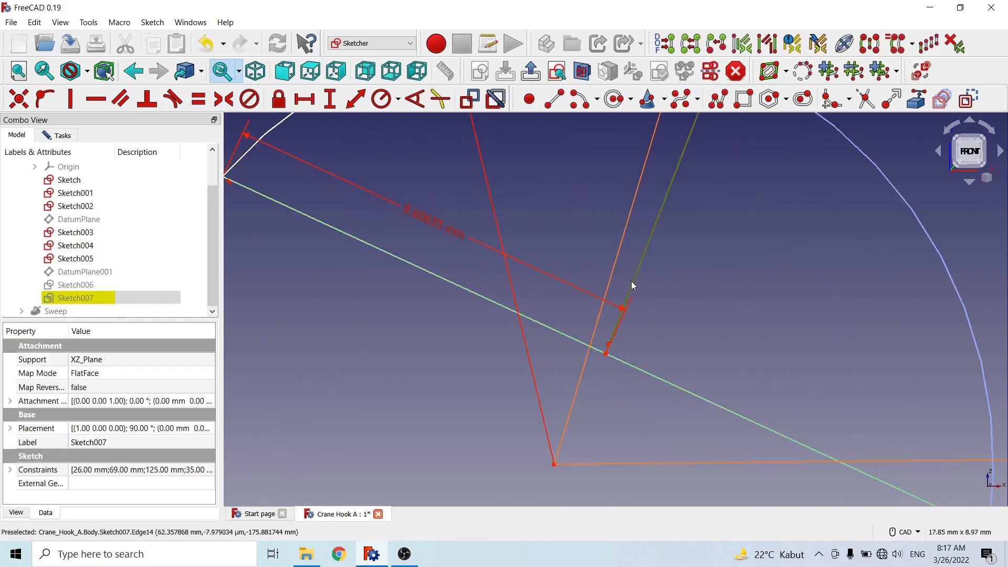
left_click(676, 307)
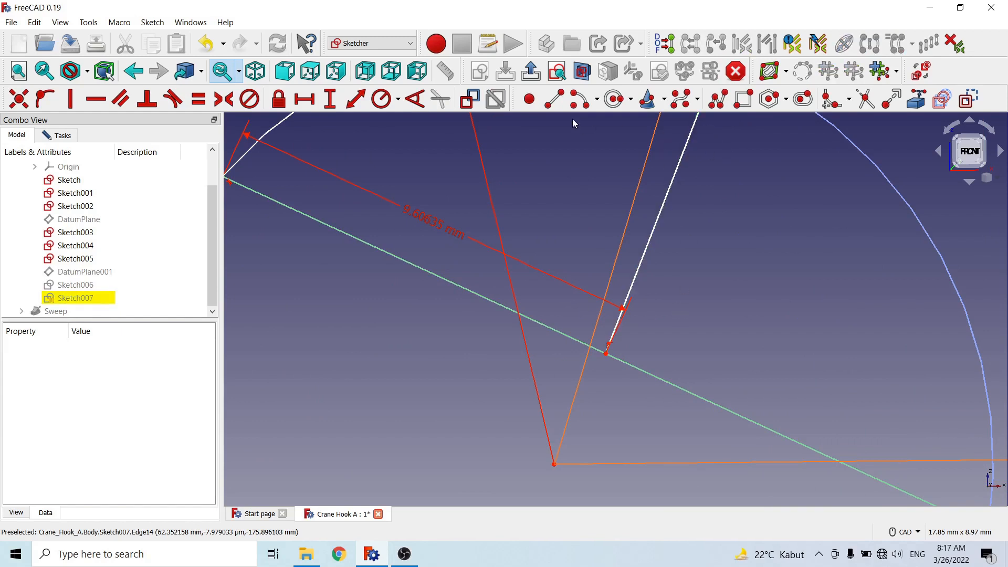
Step: Constrain the short line perpendicular to the hook tip's closing line
left_click(654, 239)
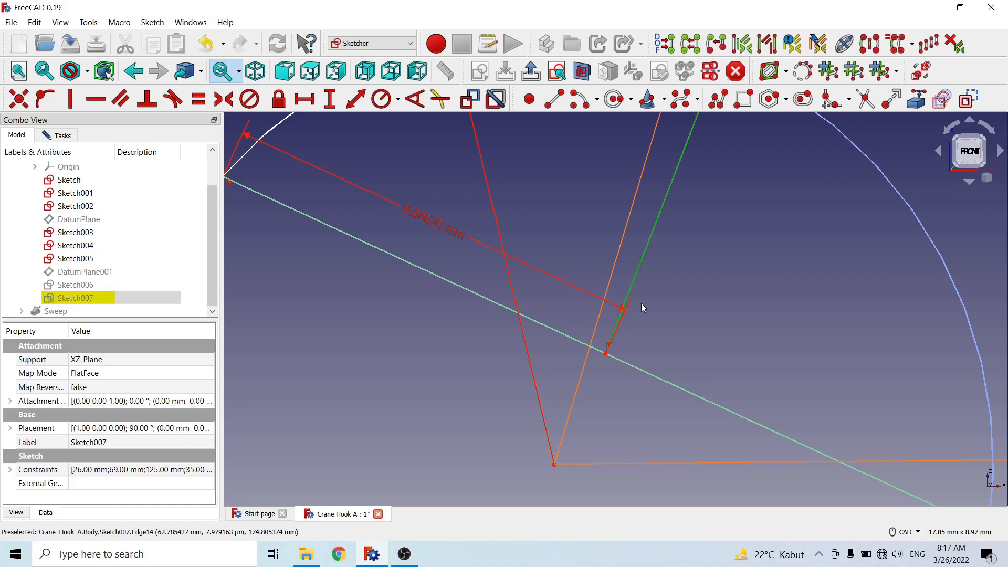
left_click(566, 335)
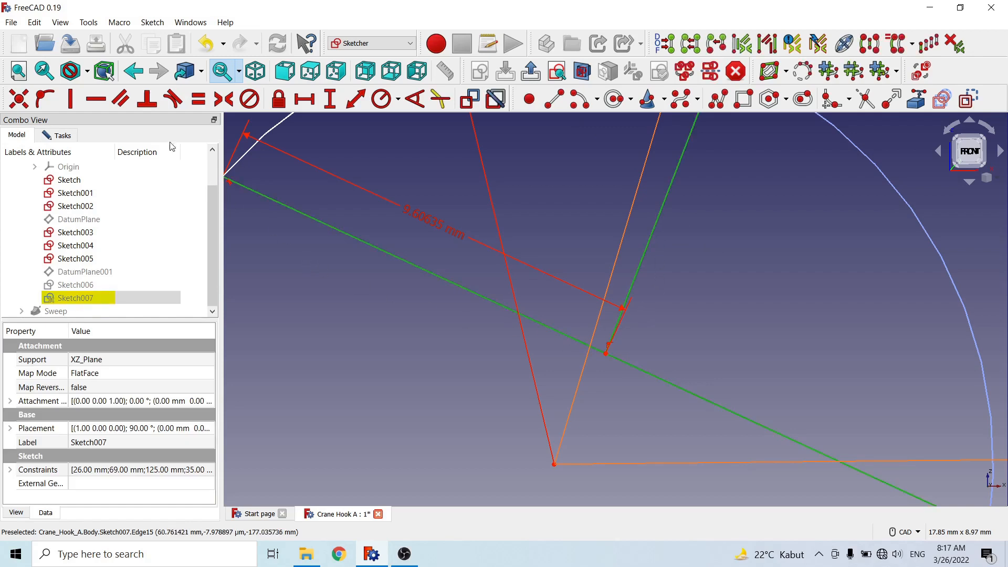
left_click(147, 99)
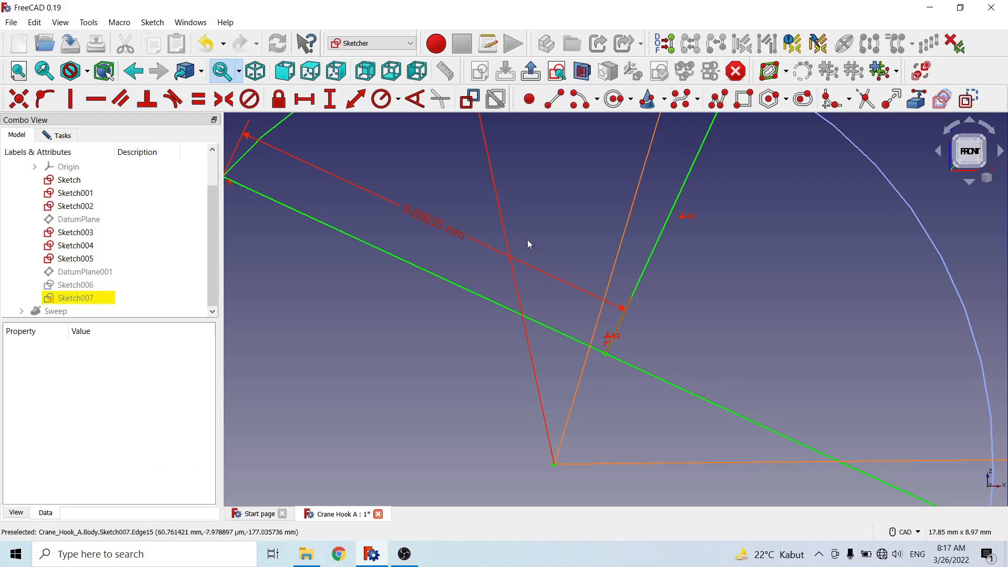
Step: Trim the closing line's portion between the short line and the outer curve
scroll(472, 277, "down", 3)
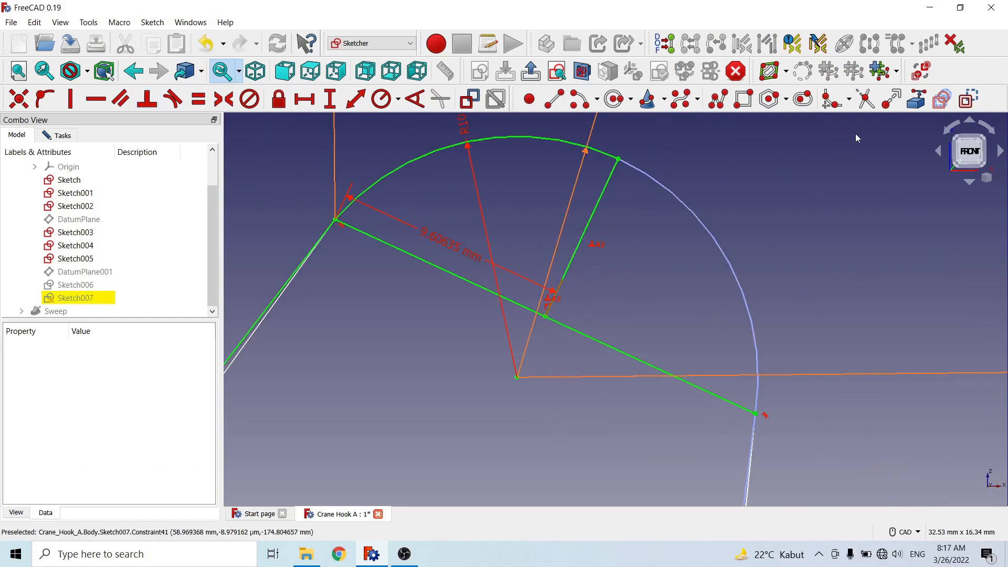
left_click(866, 98)
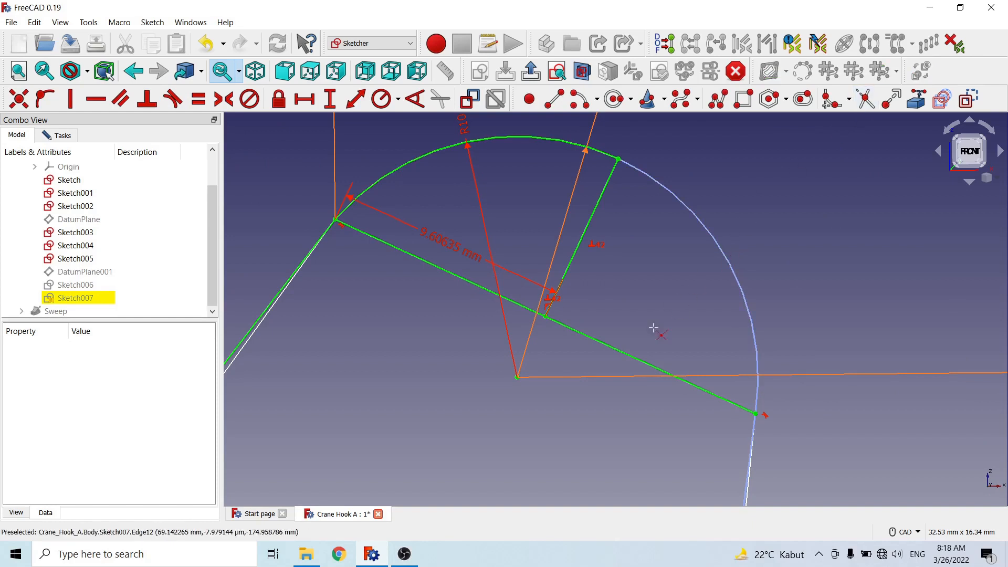
left_click(637, 361)
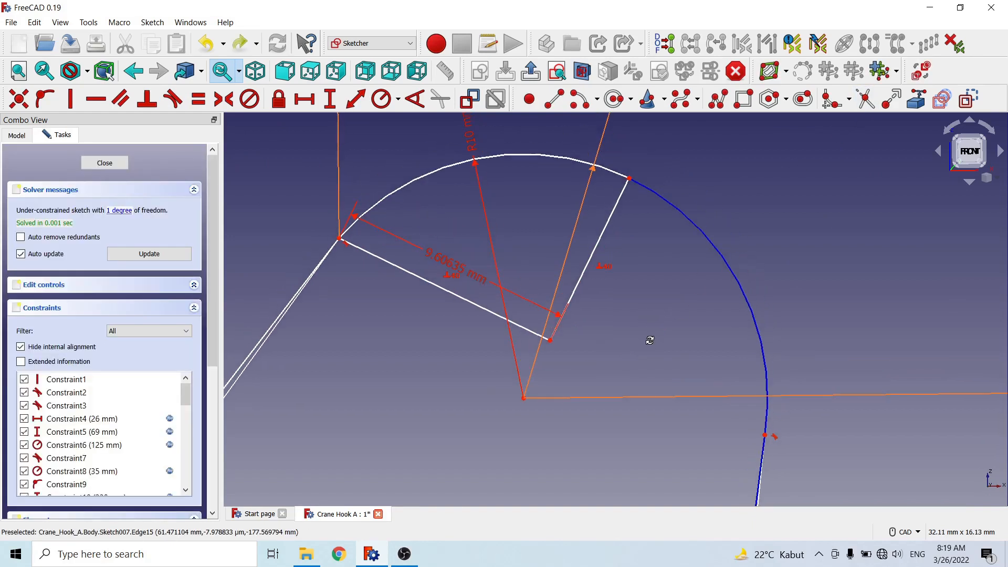
Step: Draw a construction line about 19.2 mm long across the hook tip, from the inner curve's endpoint to the outer curve's endpoint
scroll(639, 319, "up", 1)
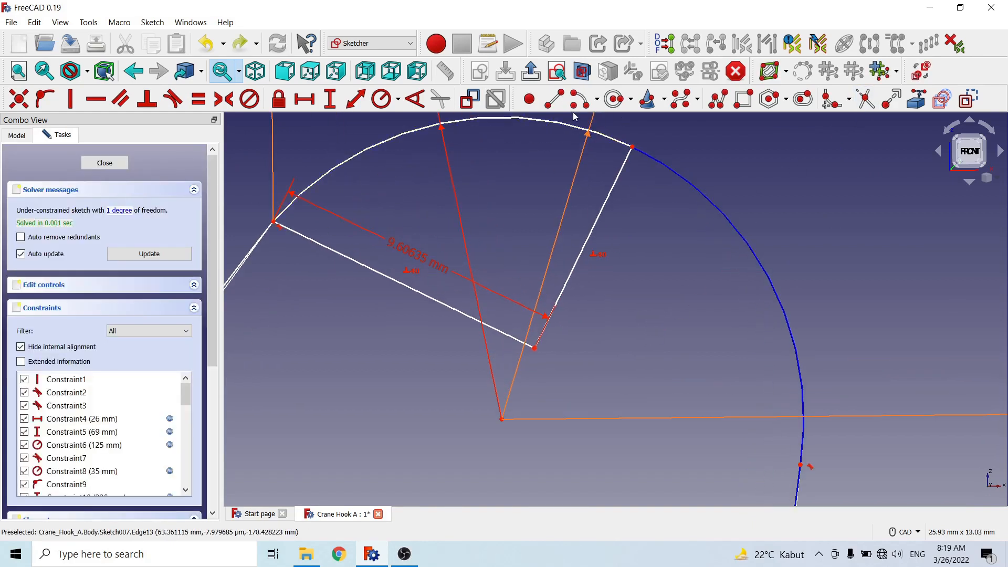
left_click(553, 99)
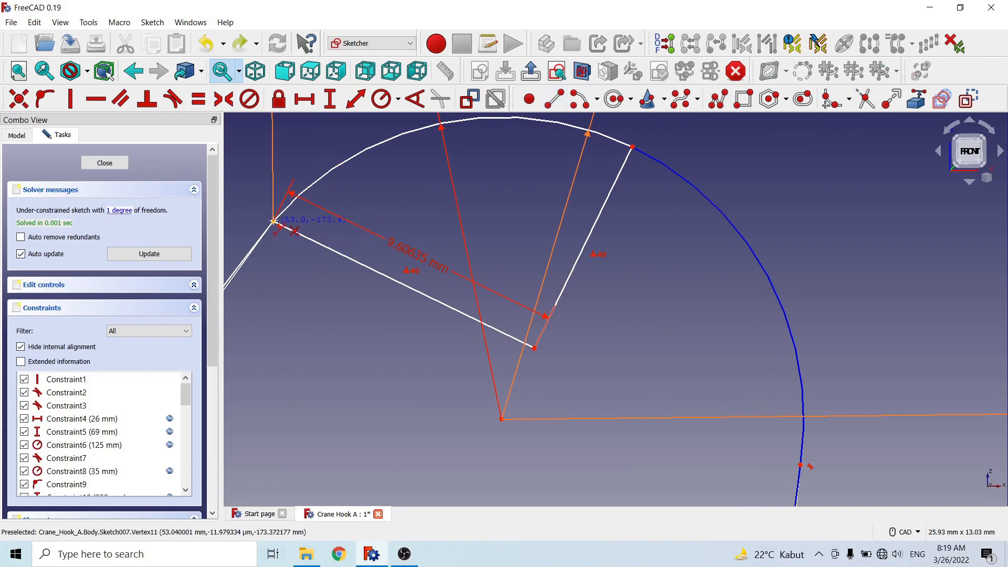
left_click(274, 222)
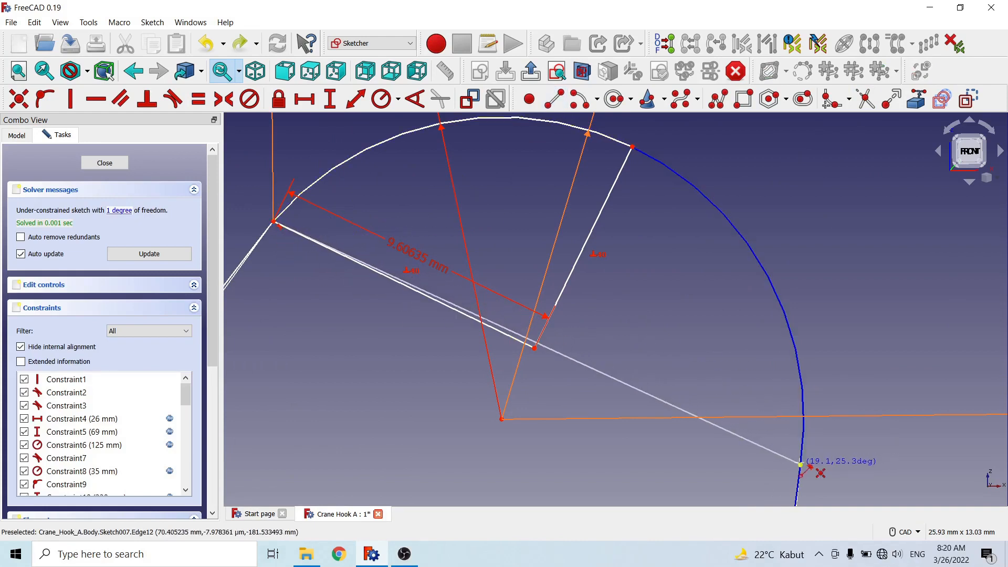
left_click(801, 462)
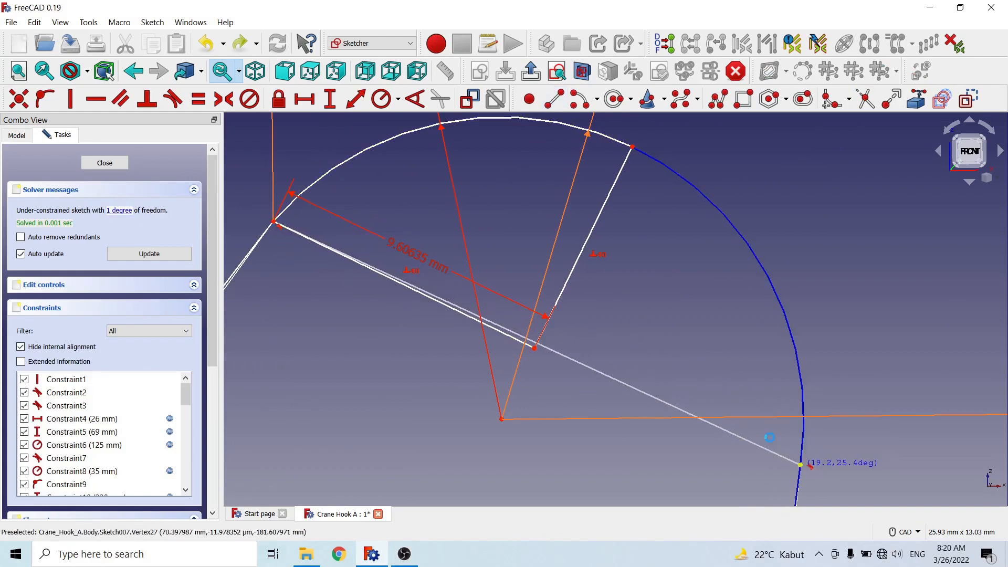
right_click(702, 351)
left_click(641, 391)
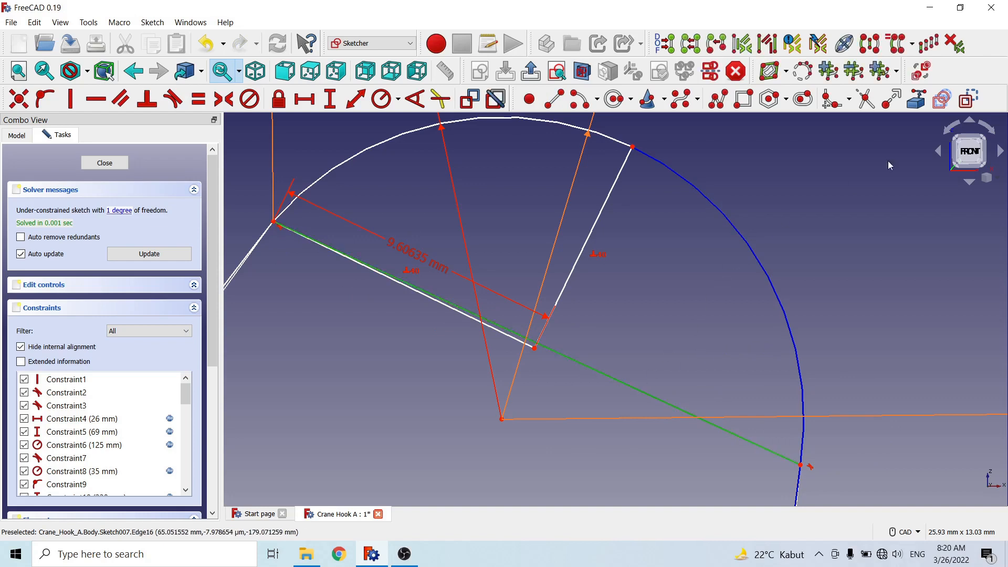
left_click(495, 99)
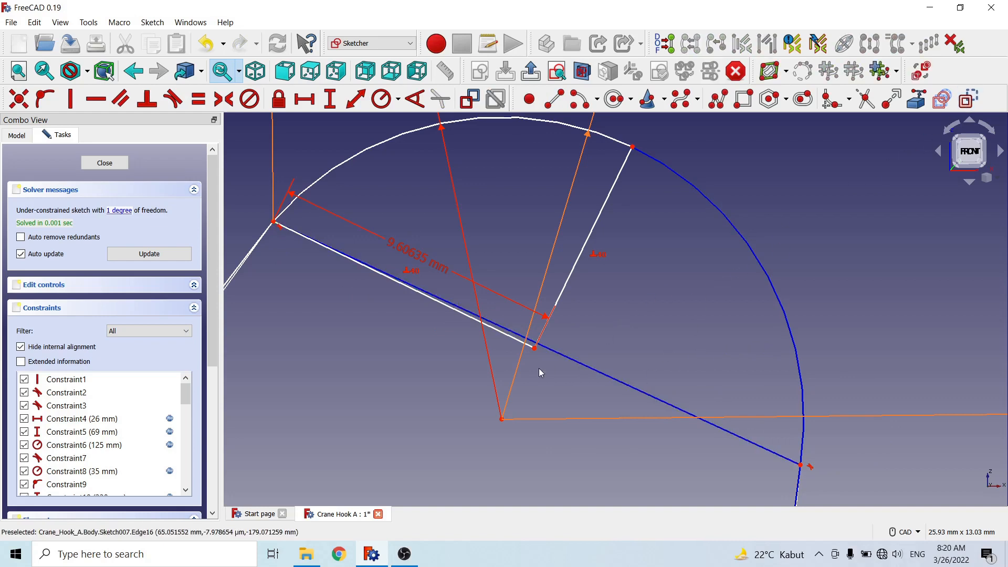
Step: Constrain the corner shared by the short line and the trimmed closing line to lie on the new construction line
scroll(541, 373, "up", 2)
left_click(550, 335)
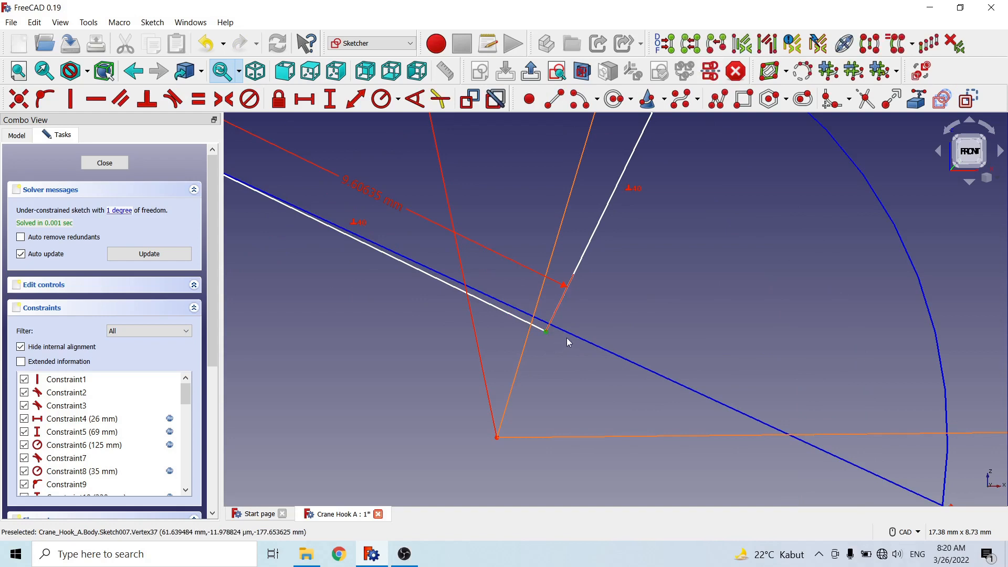
left_click(44, 98)
Step: Convert the inner curve running down from the hook tip to construction geometry
scroll(652, 277, "down", 7)
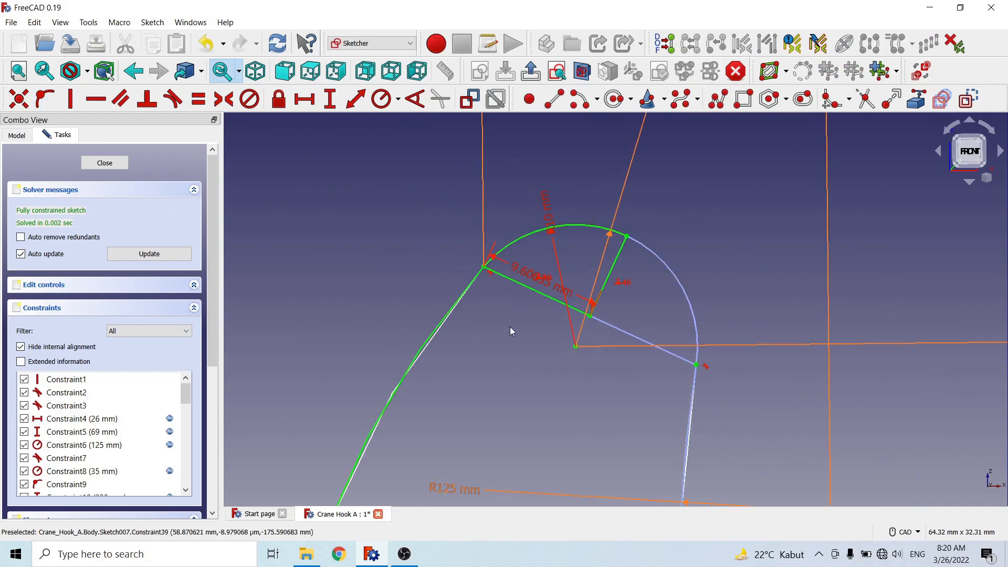
middle_click_drag(478, 393, 602, 271)
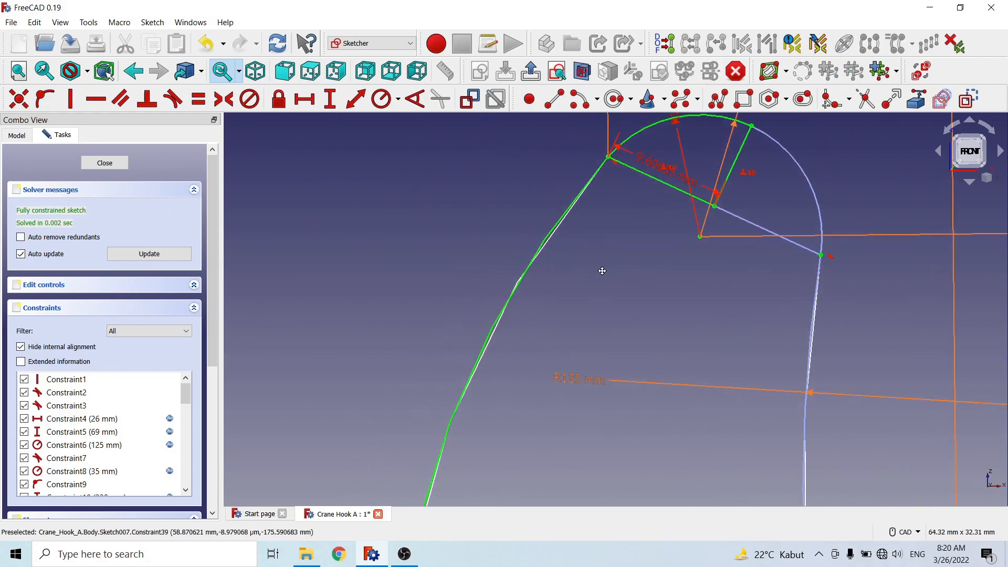
left_click(496, 329)
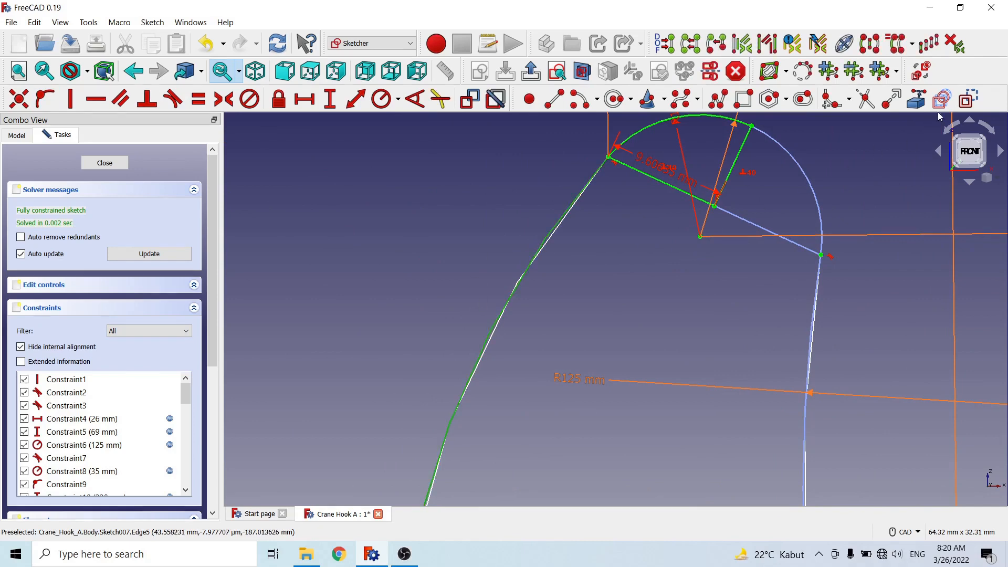
left_click(600, 265)
Step: Convert the remaining solid inner outline, from the straight shank through the R125 arc and sloped line to the throat arc, to construction geometry
middle_click_drag(540, 363, 592, 221)
scroll(567, 301, "down", 9)
middle_click_drag(550, 279, 516, 366)
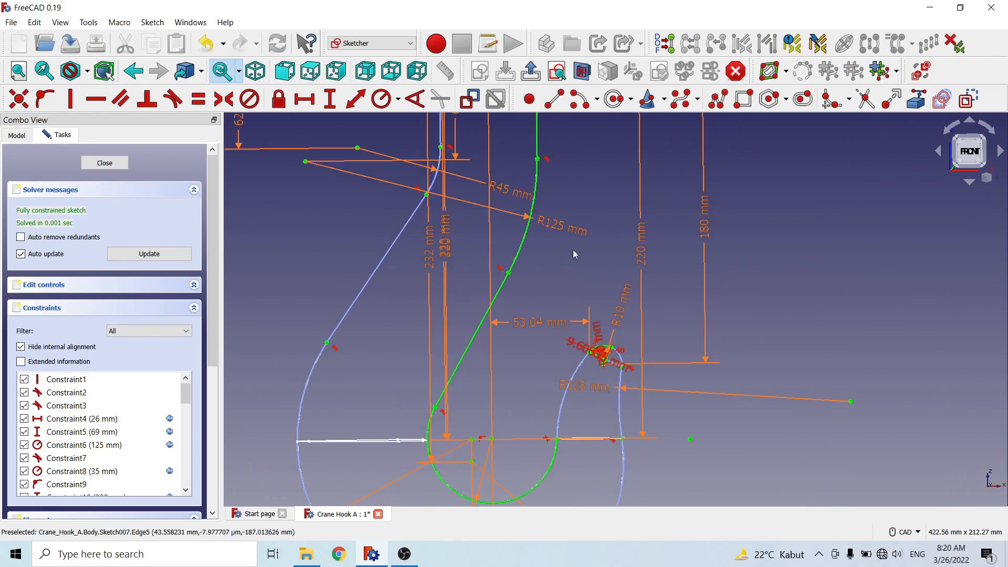
middle_click_drag(573, 254, 567, 349)
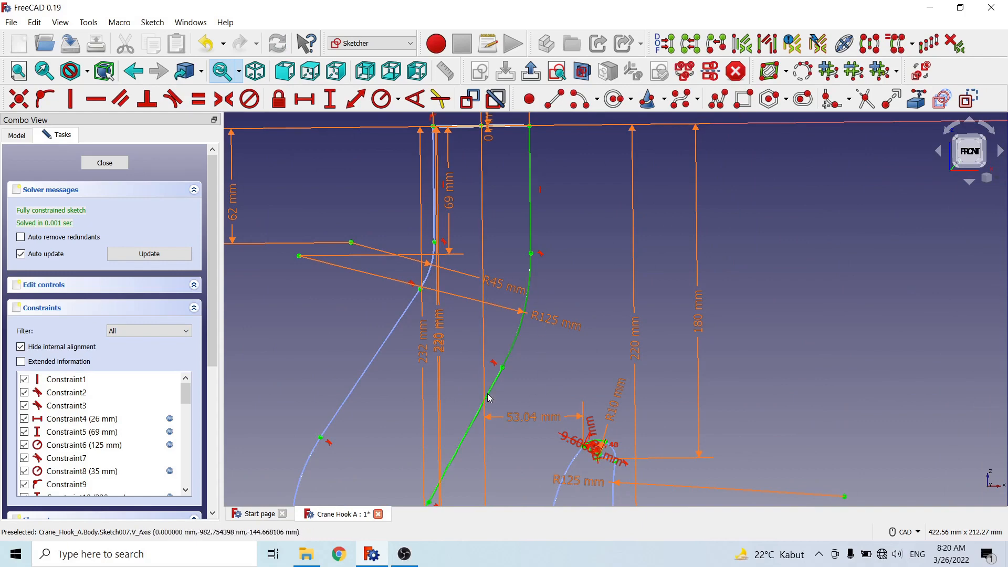
middle_click_drag(551, 367, 540, 299)
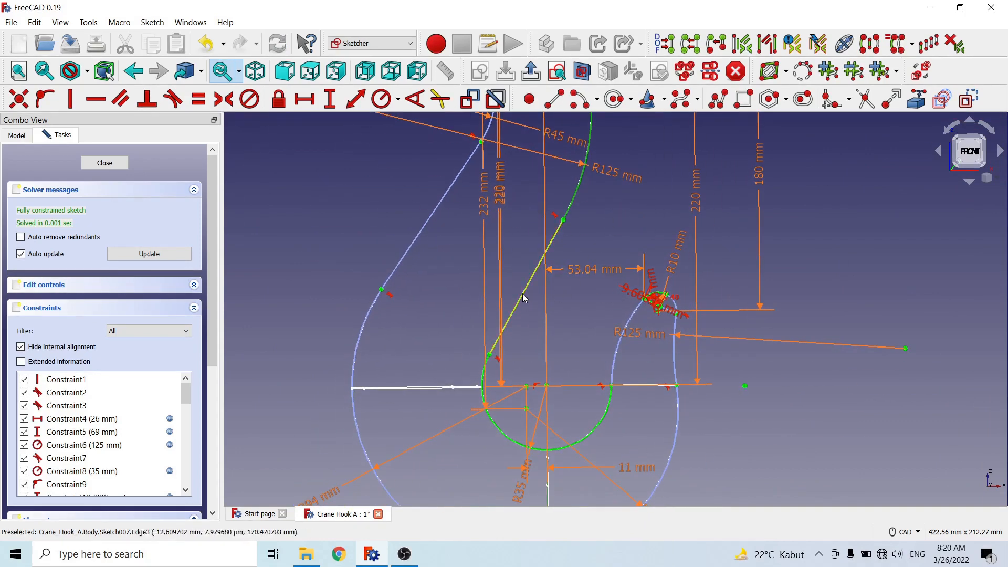
left_click(482, 385)
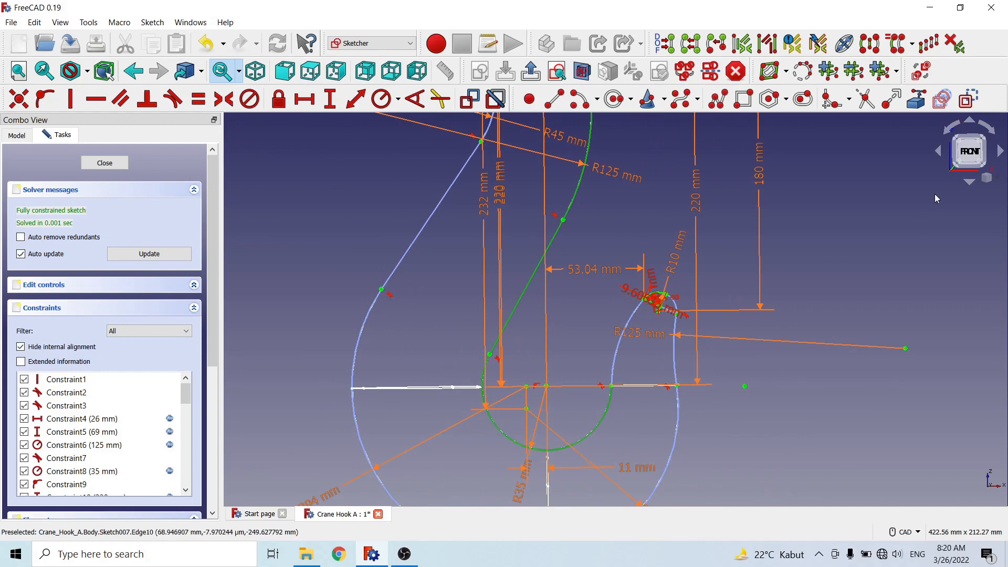
left_click(815, 246)
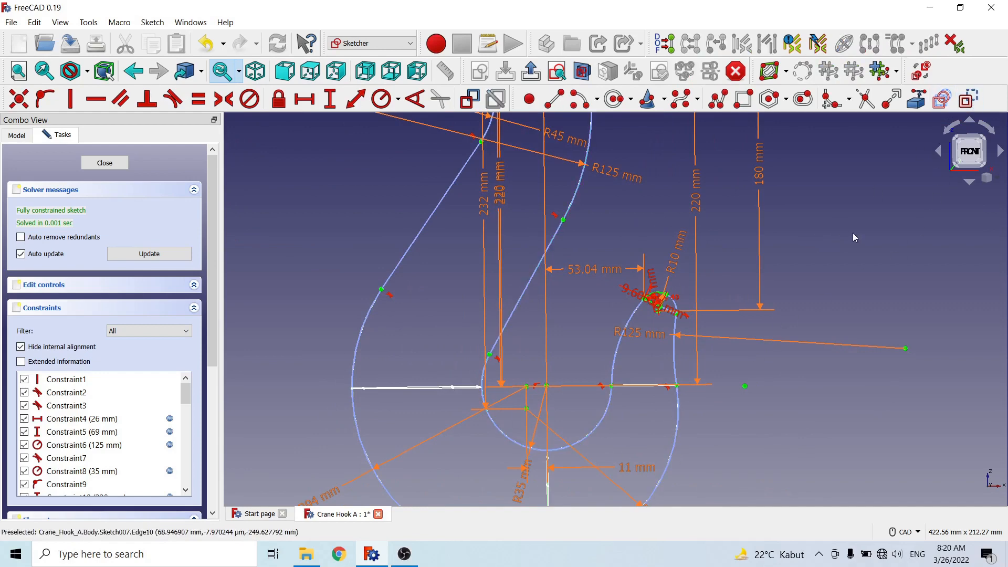
Step: Check that only the tip's closed half-profile remains as solid geometry, and finish editing the sketch
scroll(716, 297, "up", 6)
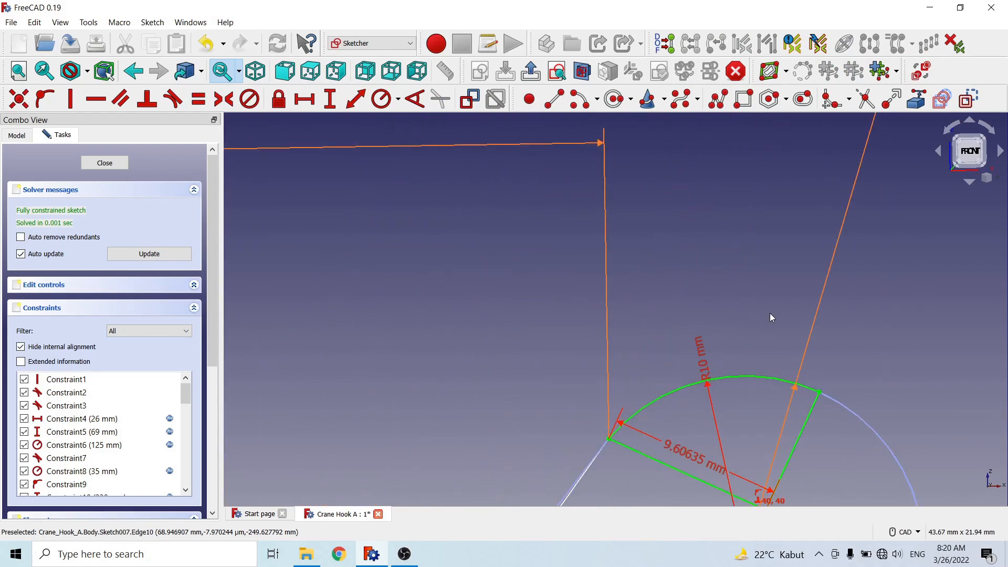
middle_click_drag(770, 317, 682, 262)
middle_click_drag(823, 315, 753, 256)
scroll(754, 256, "down", 6)
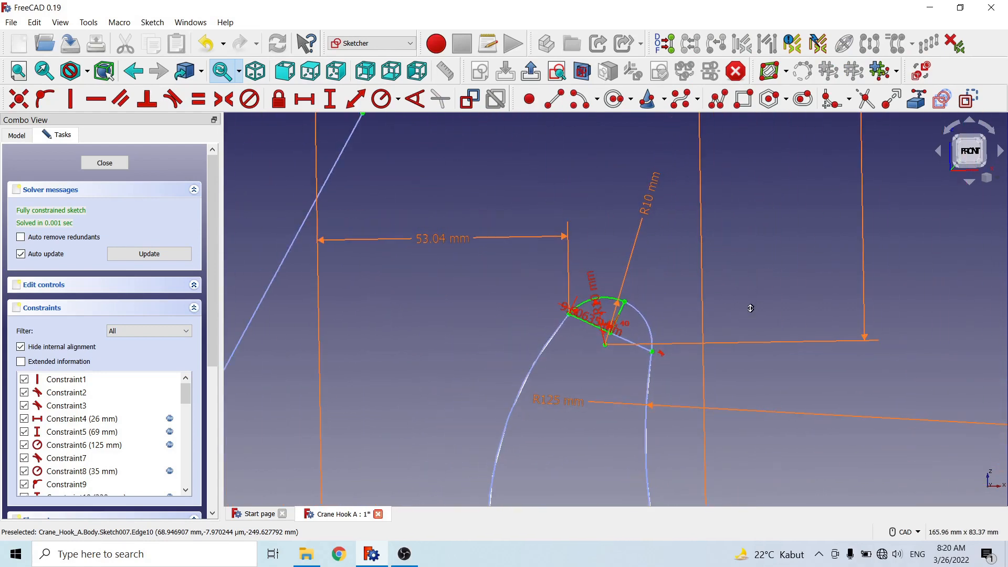
middle_click_drag(771, 252, 765, 330)
scroll(756, 352, "down", 5)
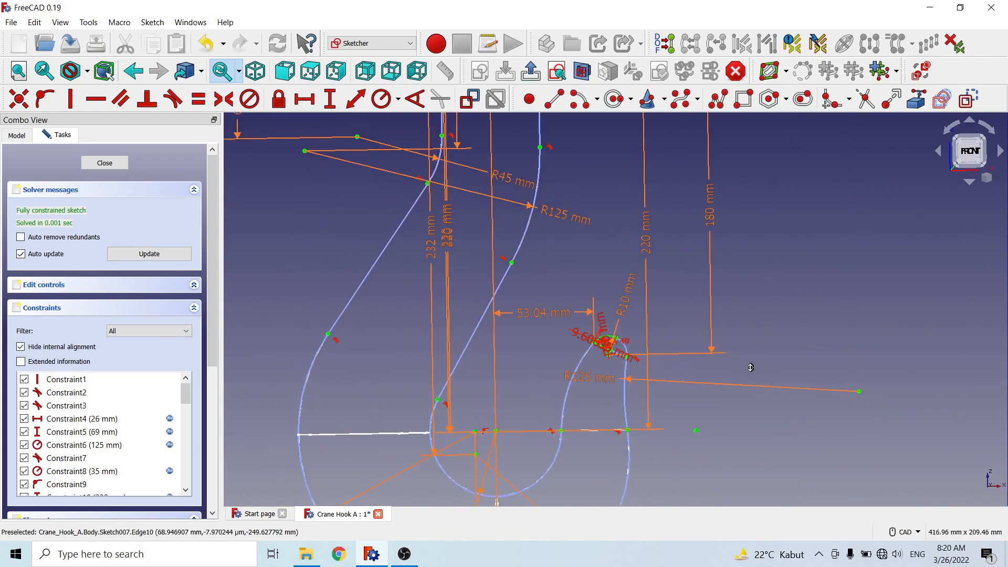
middle_click_drag(700, 325, 694, 440)
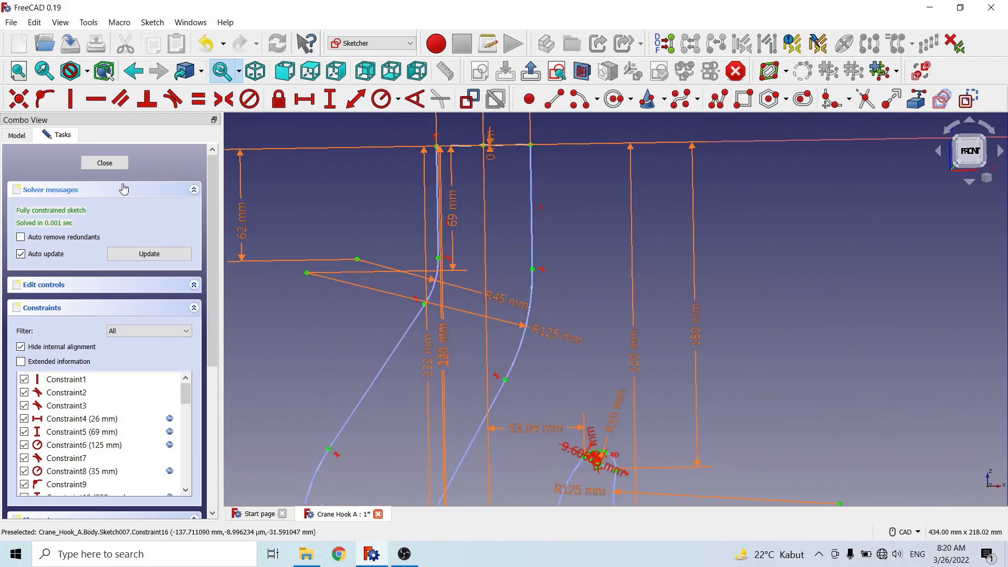
left_click(105, 163)
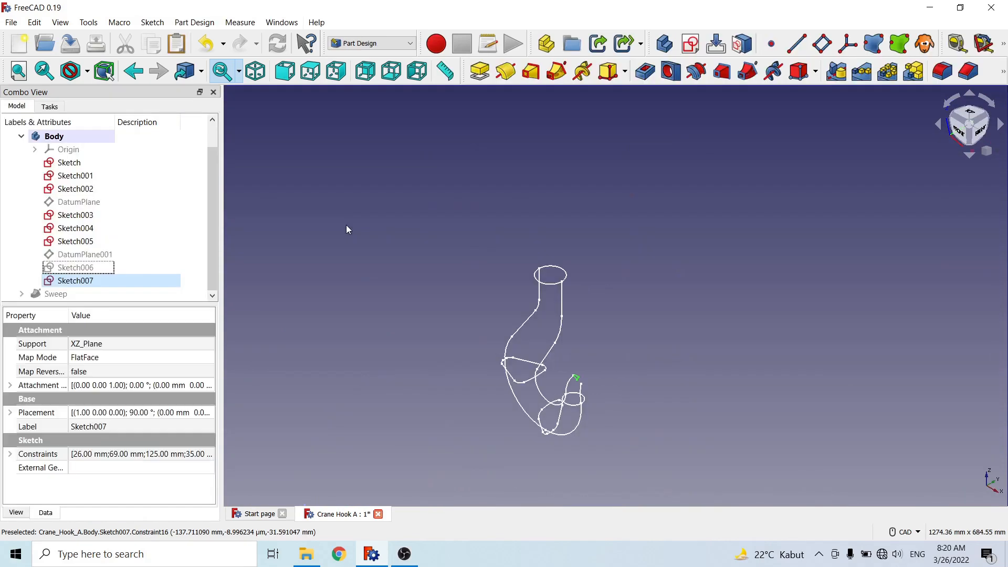
Step: Switch to the Part workbench
left_click(609, 327)
scroll(612, 294, "up", 7)
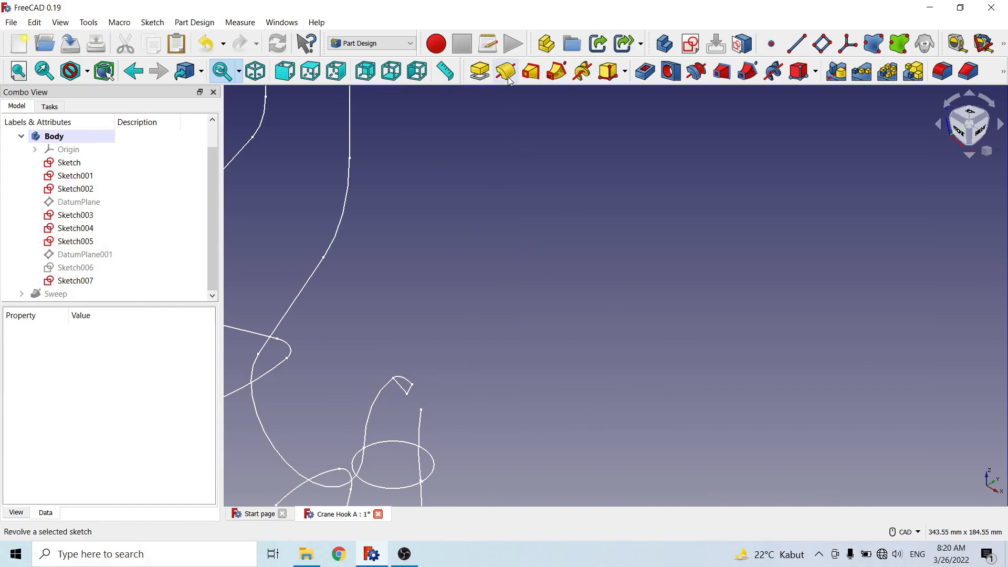
left_click(403, 44)
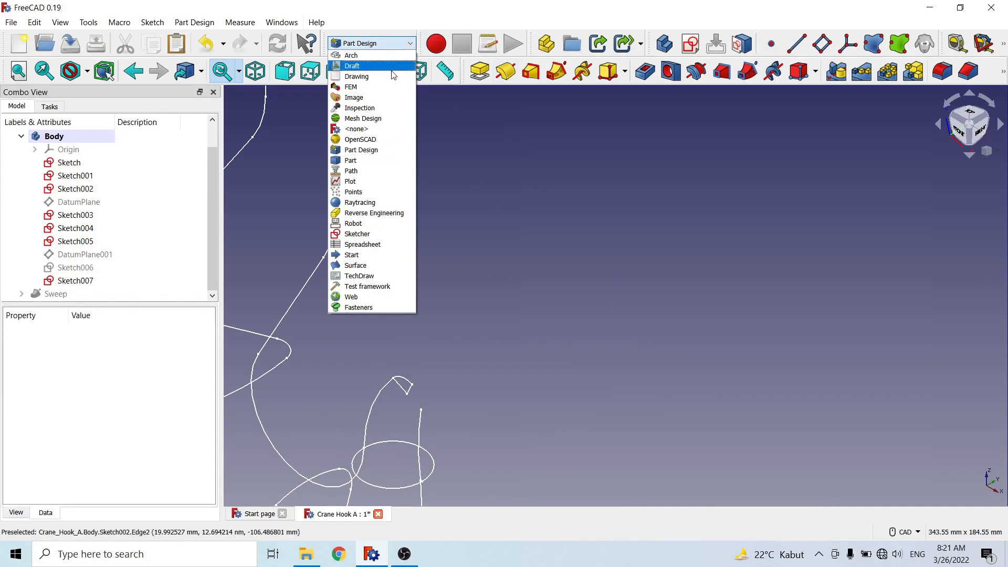
left_click(395, 161)
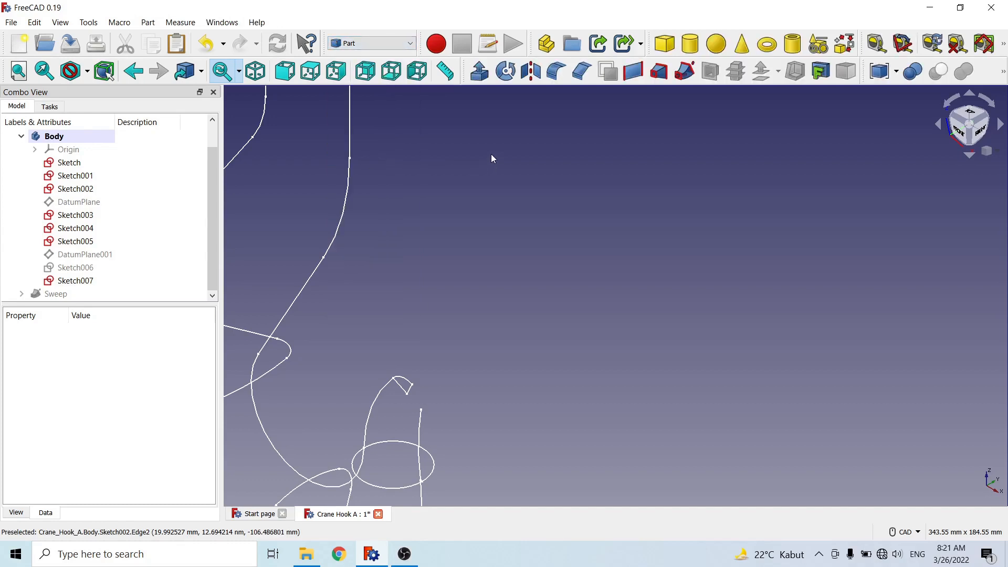
Step: Try to revolve Sketch007 by 360° about the Z direction through the origin, with Create Solid off
left_click(506, 67)
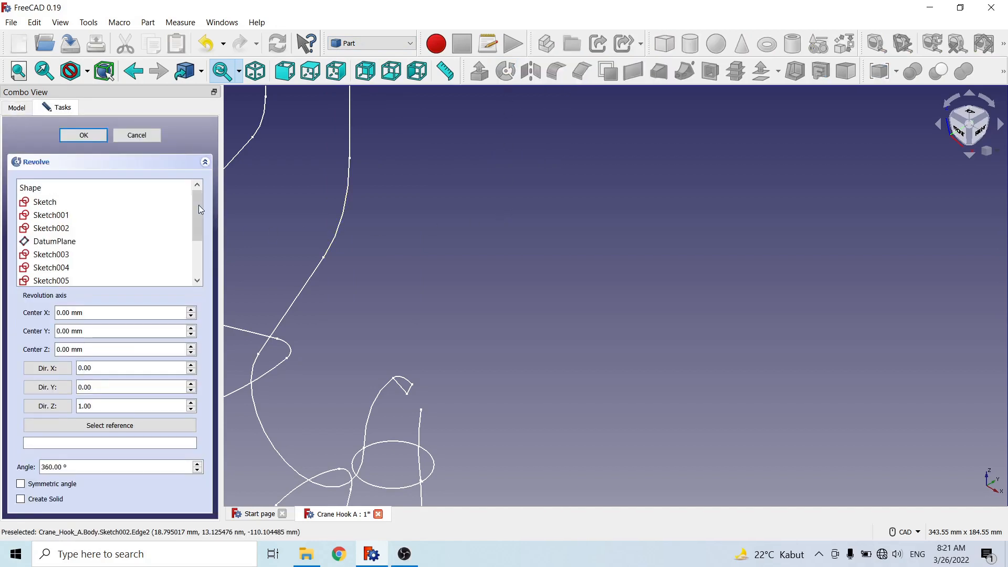
scroll(199, 209, "down", 2)
left_click(86, 268)
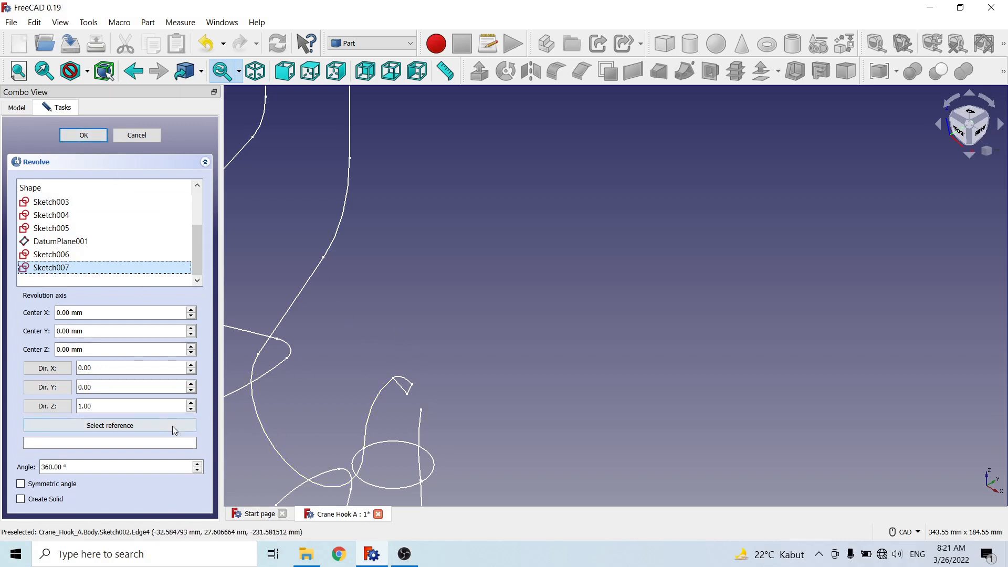
left_click(410, 390)
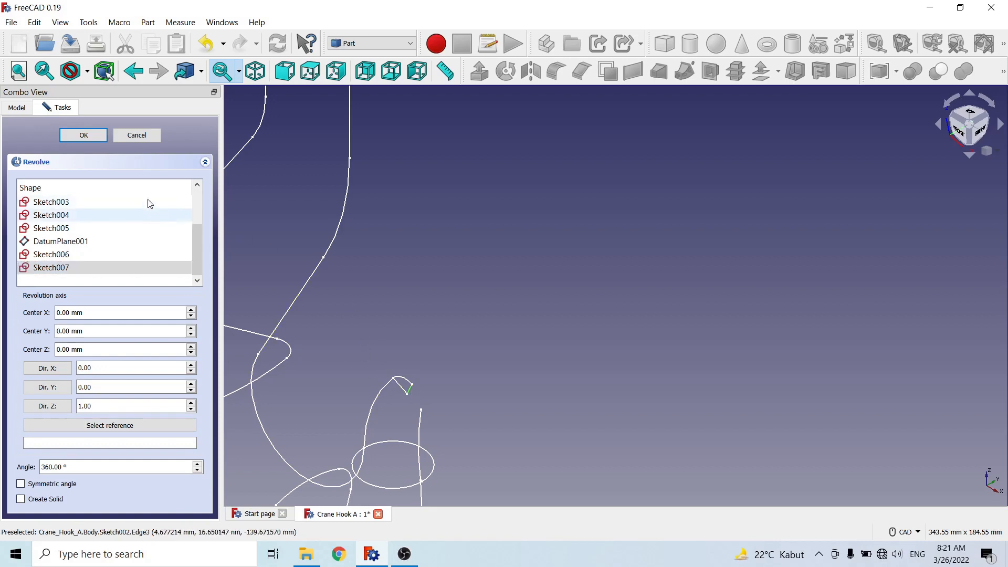
left_click(89, 134)
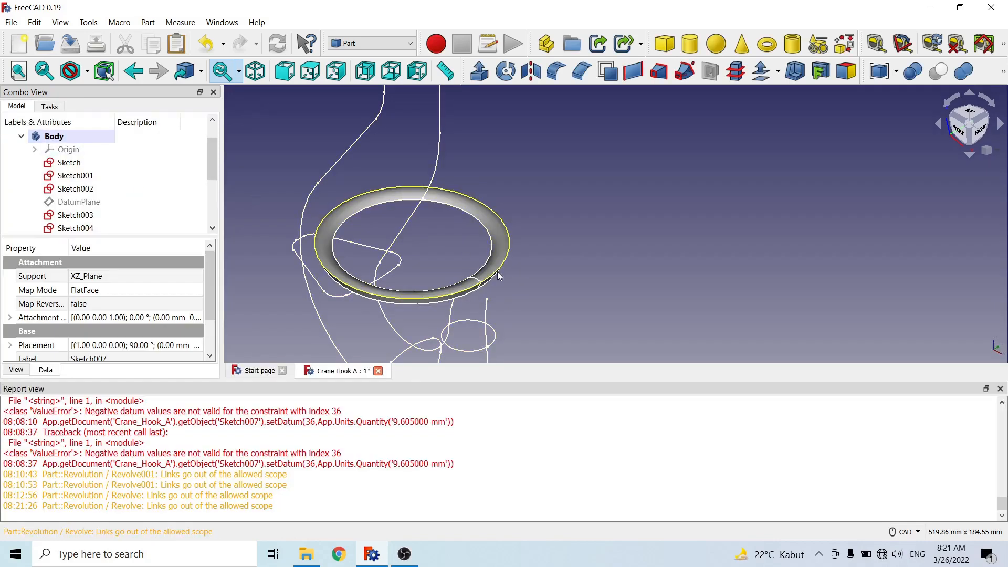
Step: Dismiss the report view and undo the revolve of Sketch007
left_click(1000, 389)
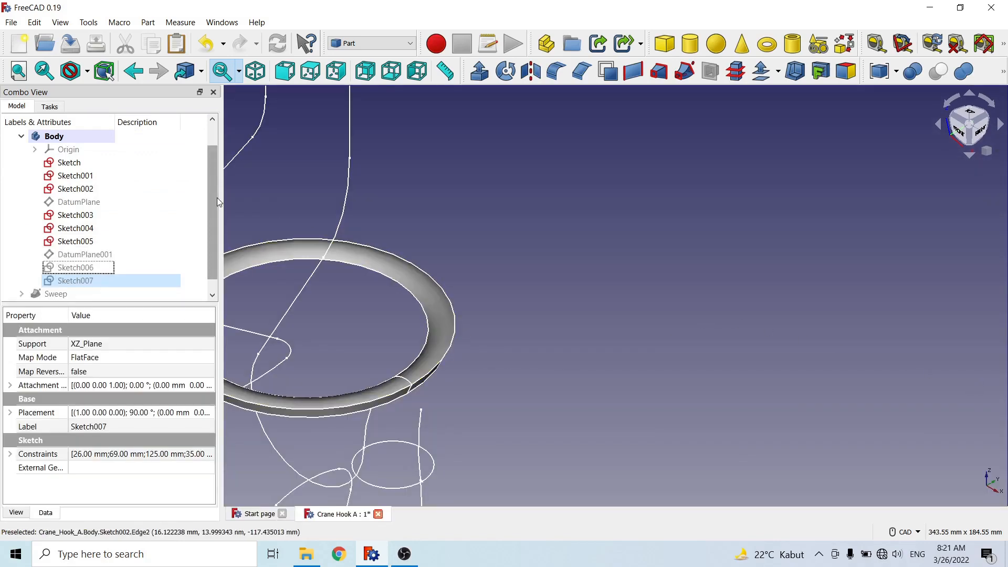
key("ctrl+z")
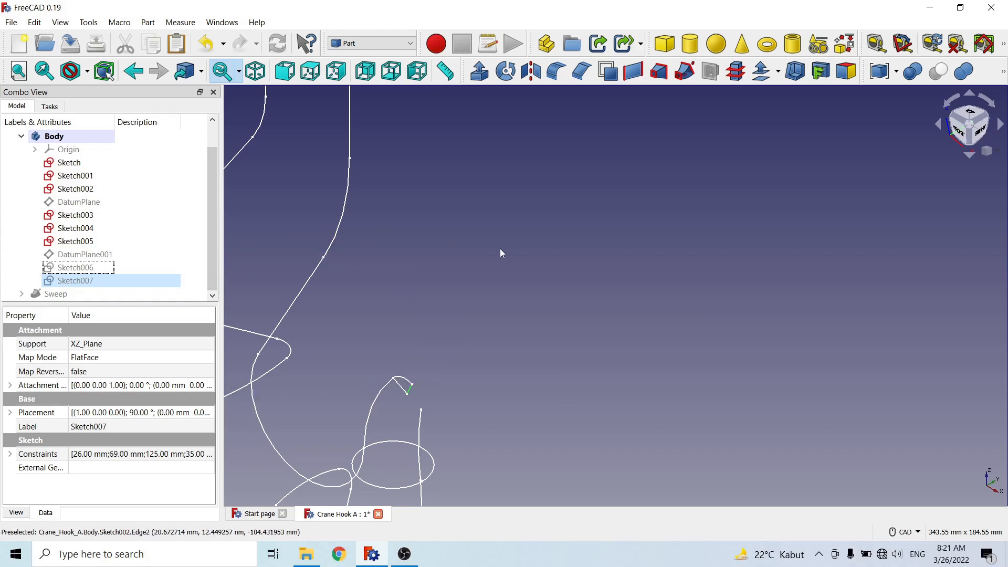
Step: Revolve Sketch007 by 360° about its short straight edge (Edge3) with Create Solid on, and dismiss the report view
left_click(498, 248)
middle_click_drag(406, 310, 587, 260)
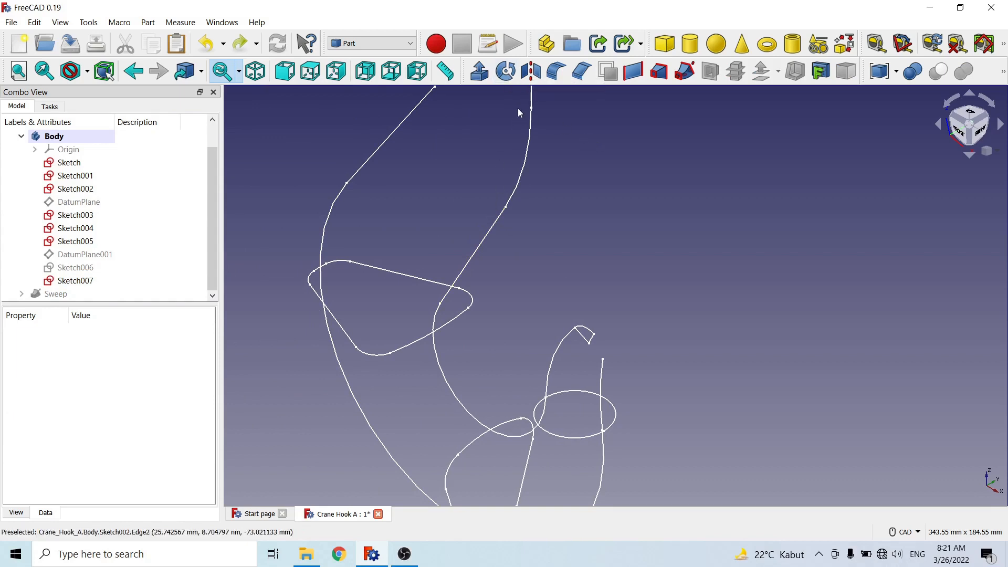
left_click(505, 72)
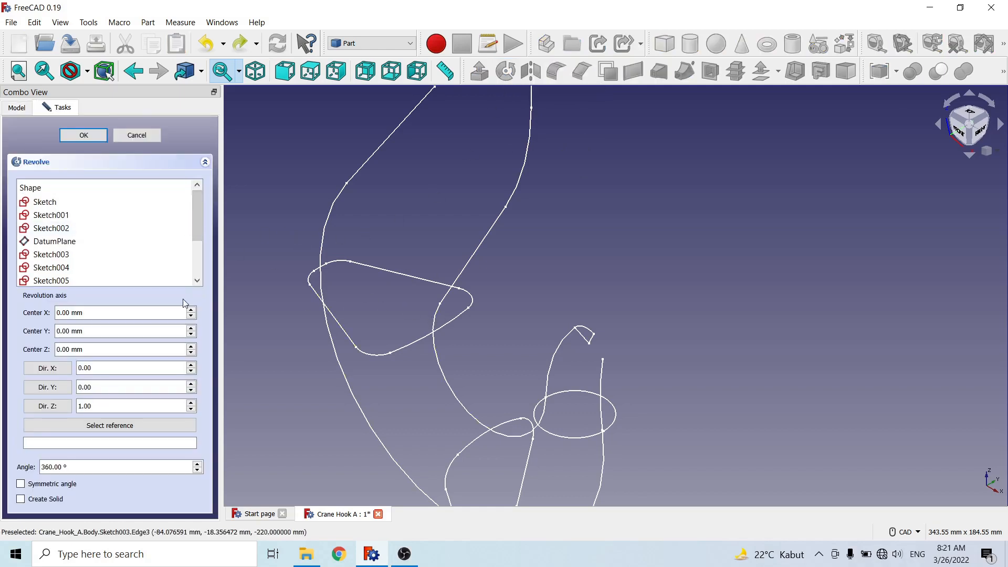
left_click_drag(197, 220, 188, 282)
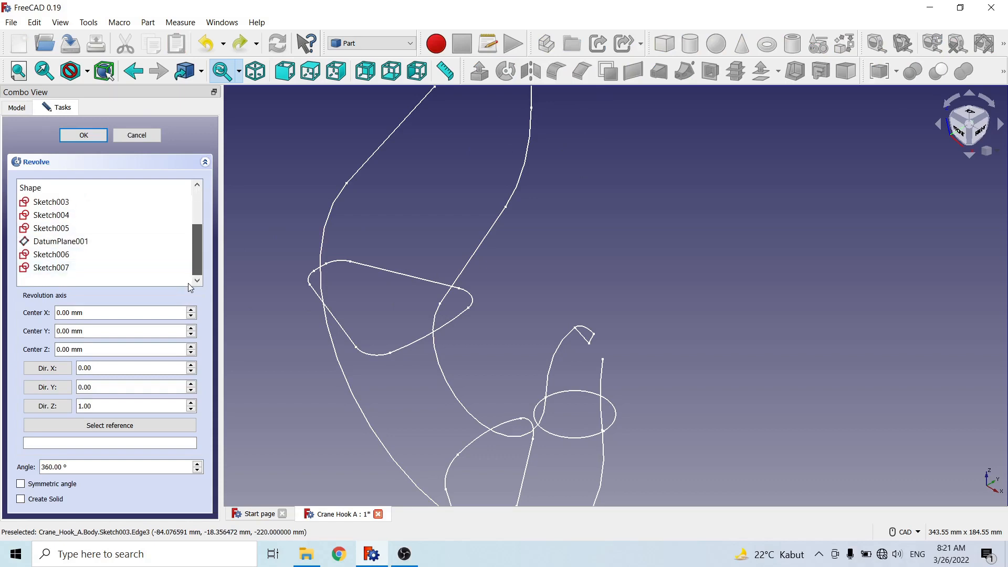
left_click(59, 269)
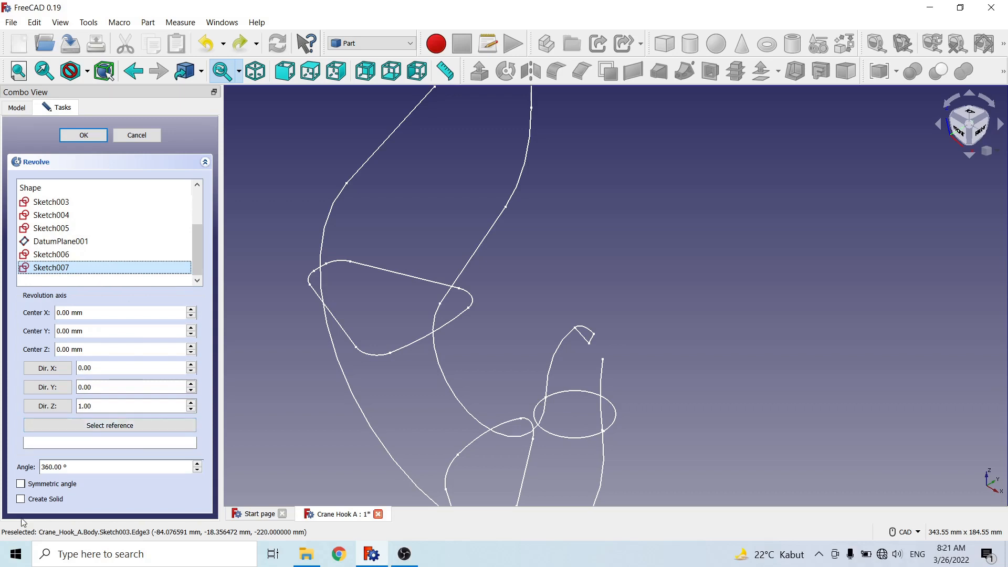
left_click(21, 499)
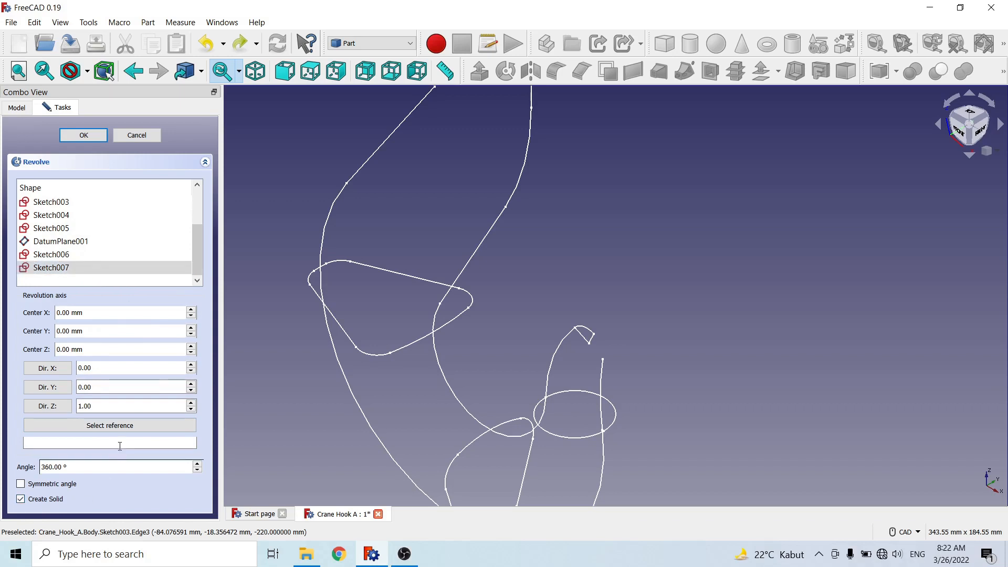
left_click(118, 426)
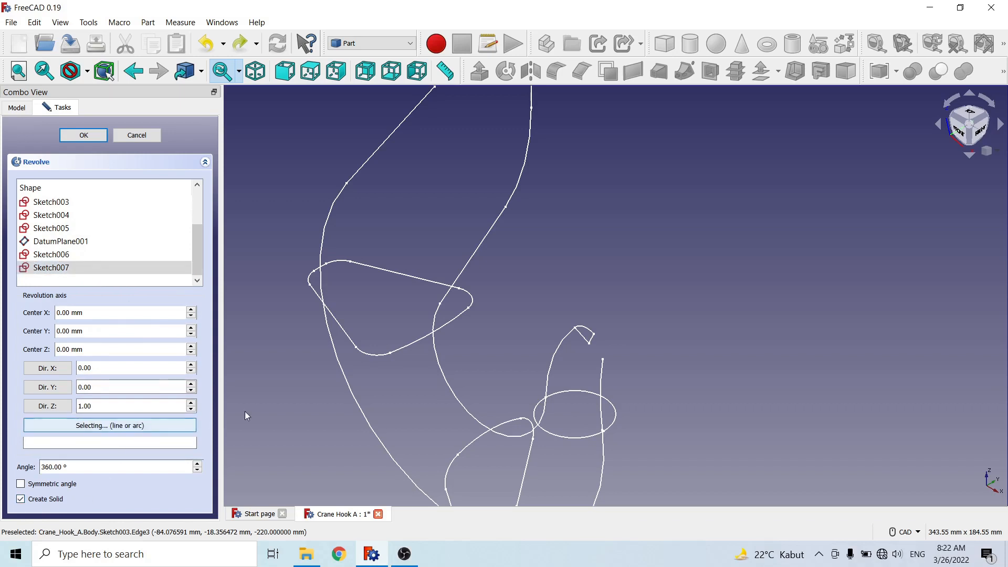
left_click(591, 339)
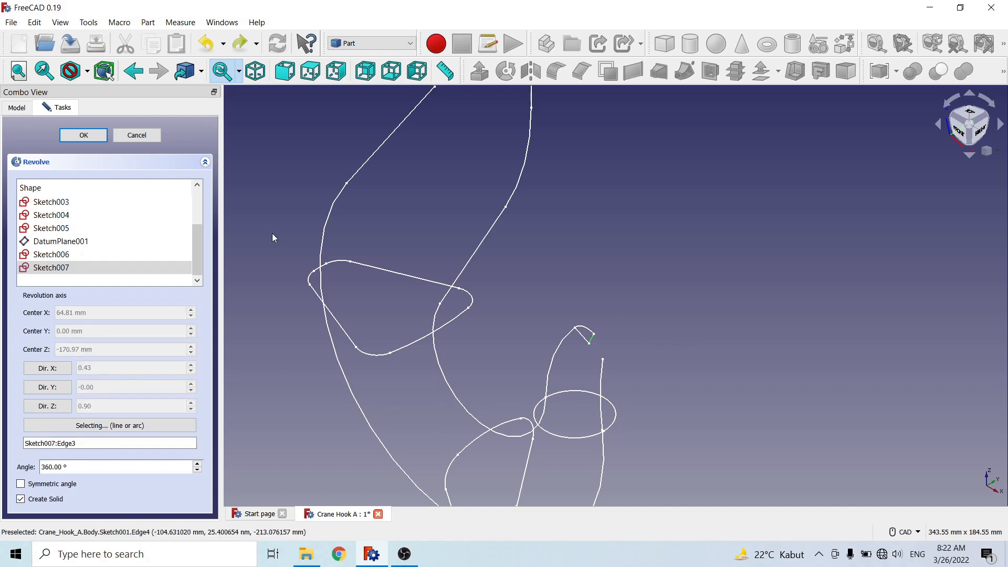
left_click(83, 135)
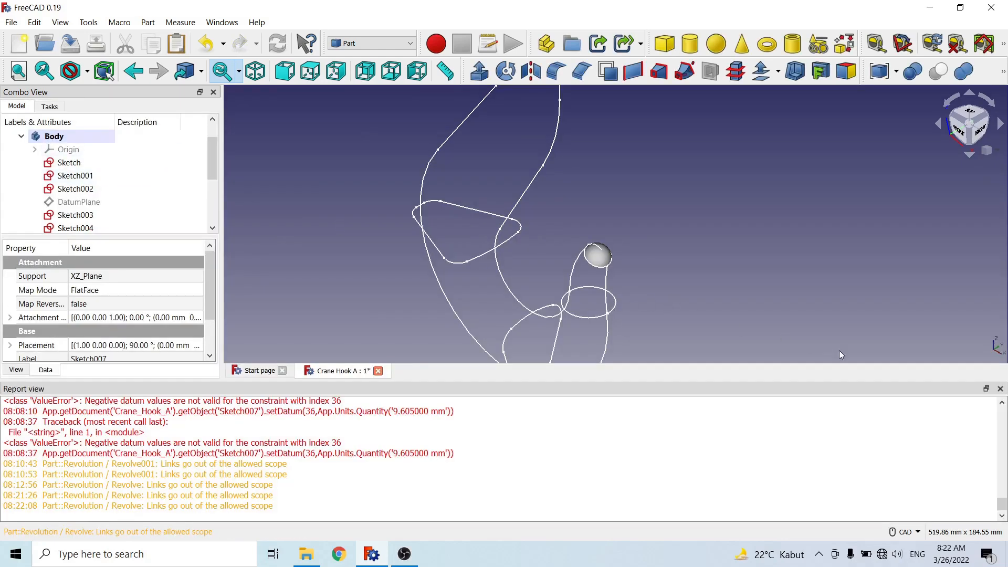
left_click(1000, 389)
left_click(690, 369)
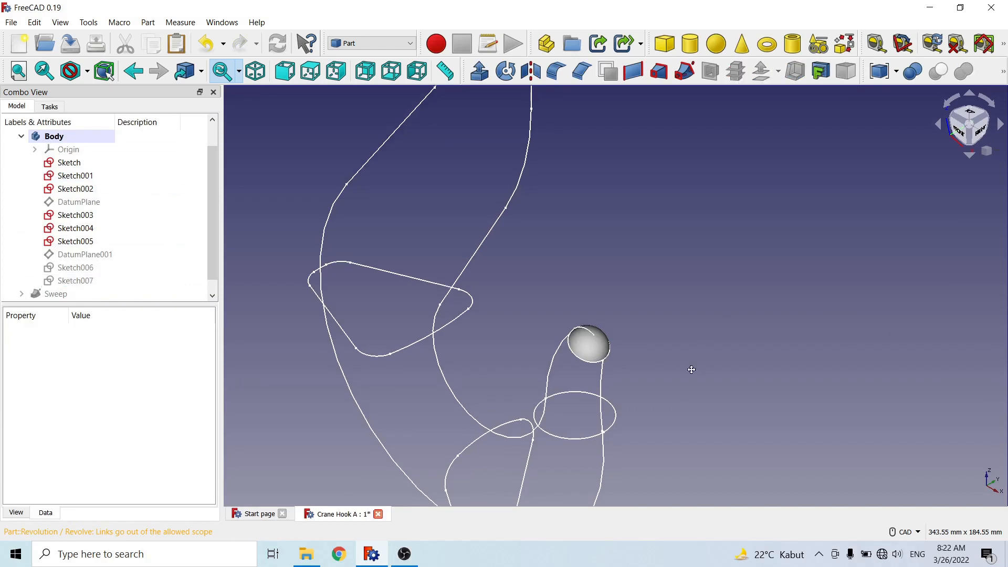
Step: Make the swept hook solid visible again together with the revolved tip in the isometric view
scroll(693, 362, "up", 5)
mouse_move(612, 360)
middle_mouse_down()
mouse_move(526, 341)
mouse_move(542, 278)
mouse_move(558, 348)
mouse_move(811, 335)
mouse_move(695, 337)
middle_mouse_up()
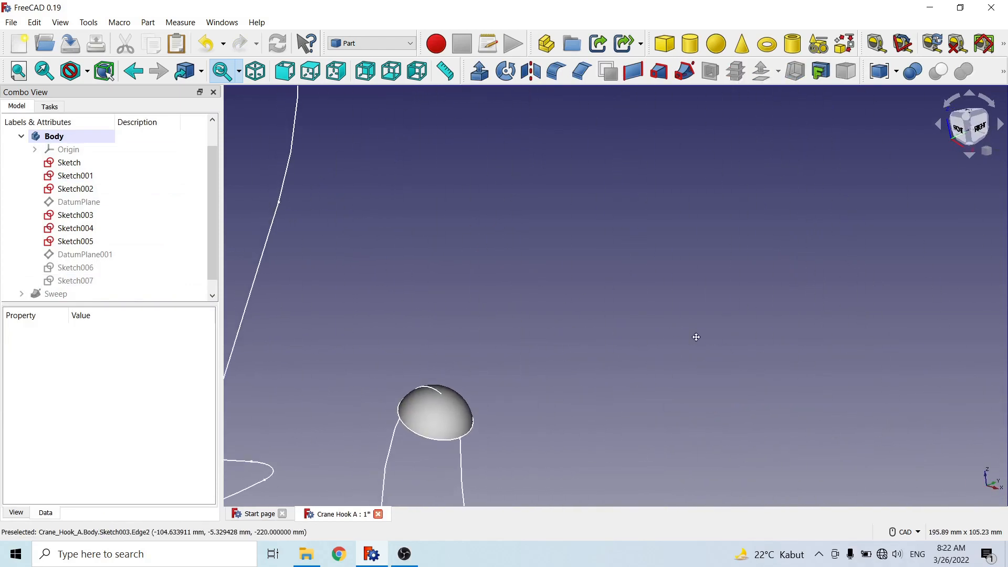
scroll(769, 349, "down", 10)
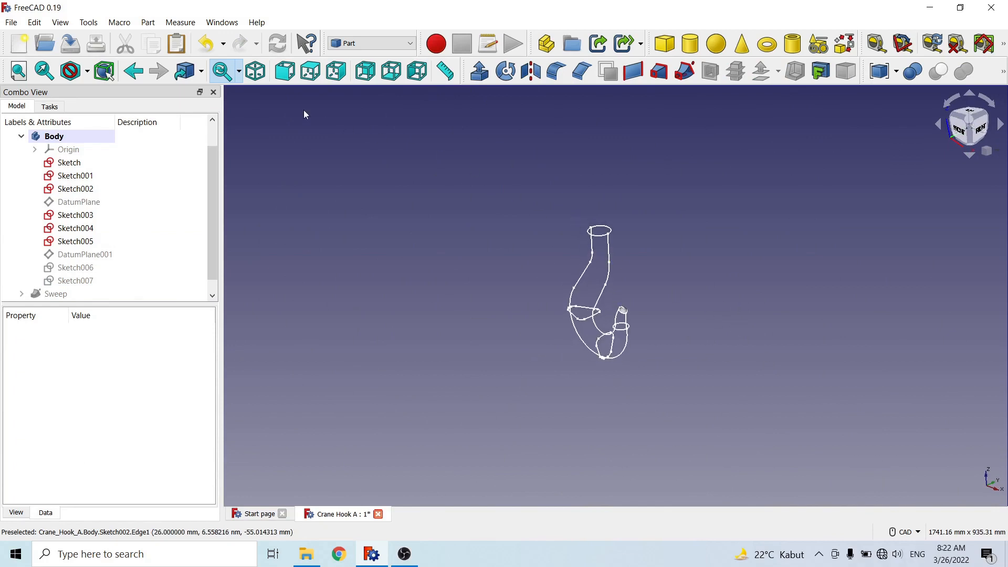
left_click(256, 71)
scroll(546, 341, "up", 5)
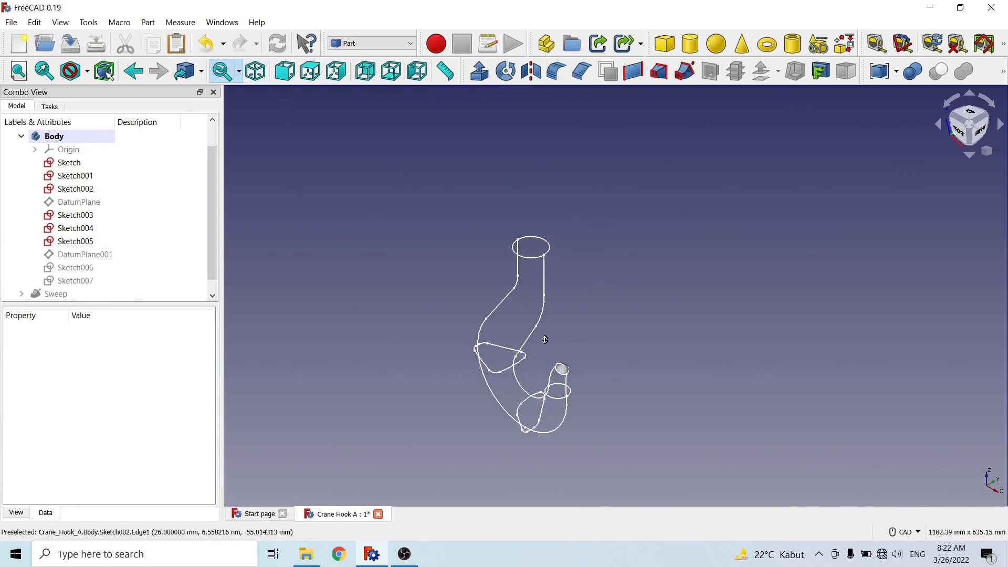
scroll(209, 241, "down", 1)
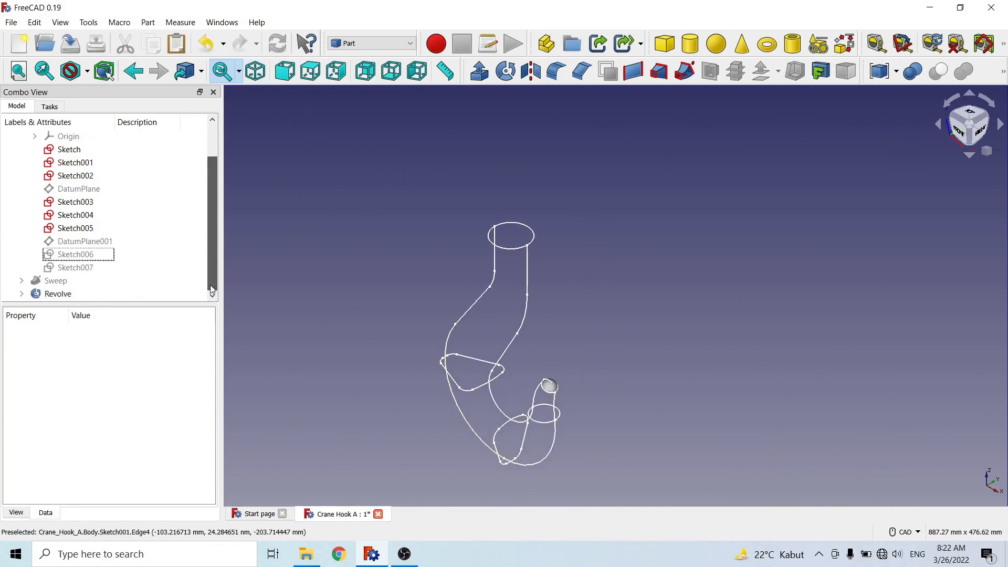
left_click(57, 280)
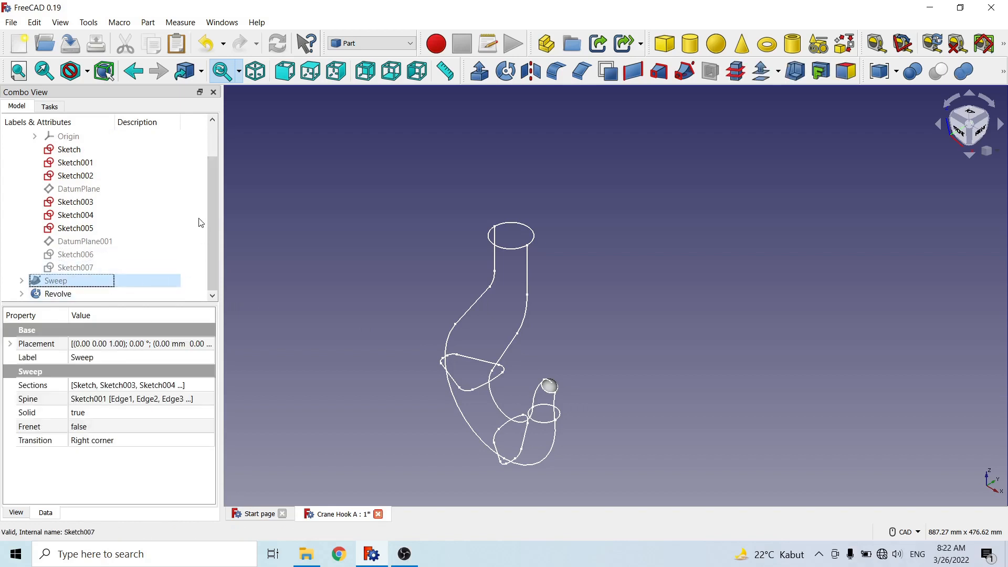
key("space")
left_click(593, 289)
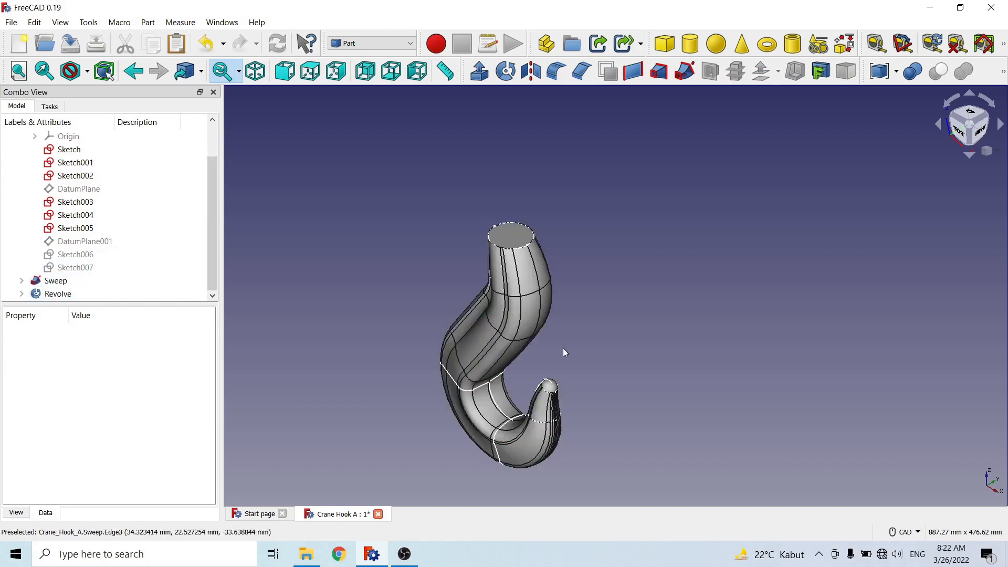
Step: Hide the Body with its sketches and examine the hook and its rounded tip from several directions
scroll(213, 197, "up", 1)
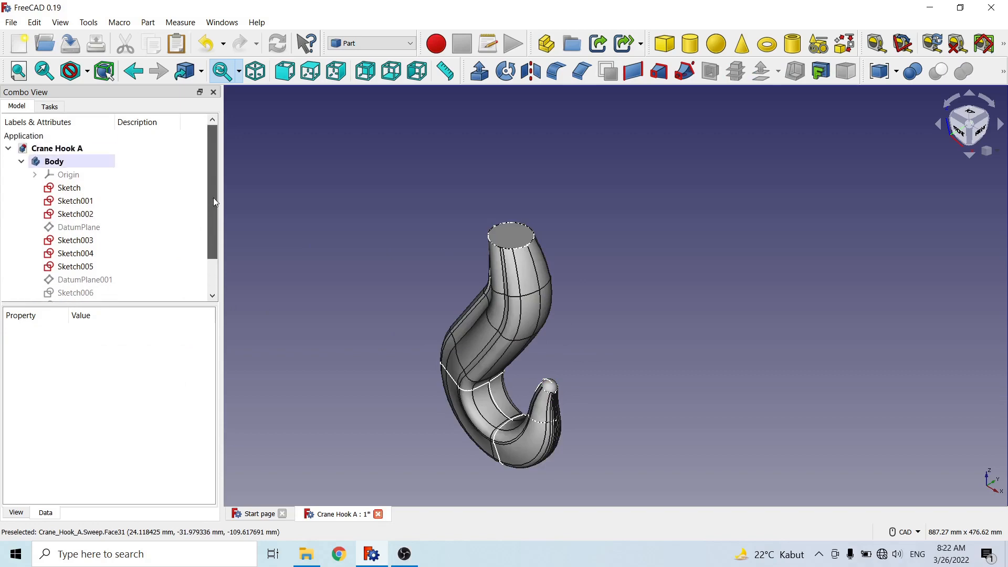
left_click(51, 164)
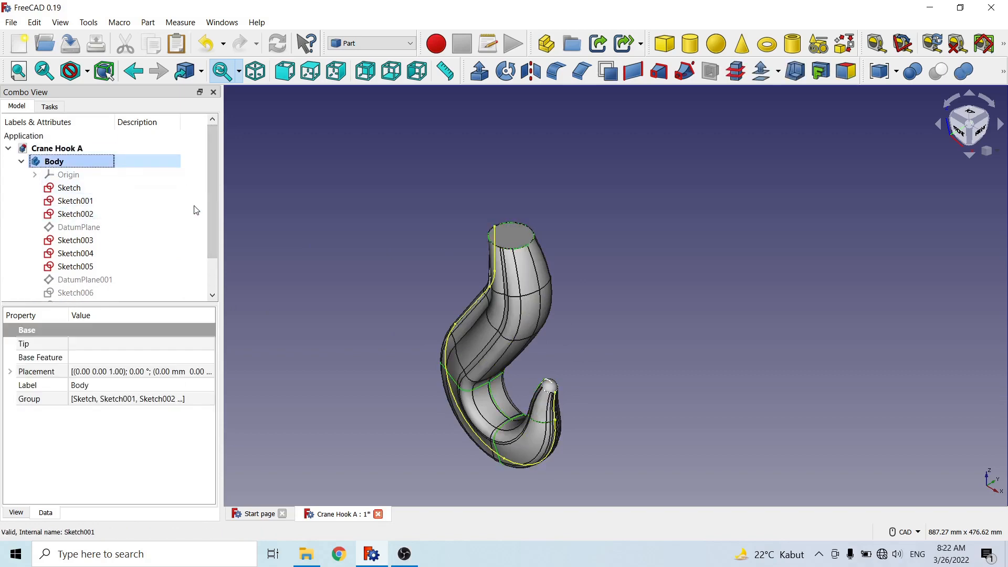
left_click(612, 294)
scroll(612, 390, "up", 6)
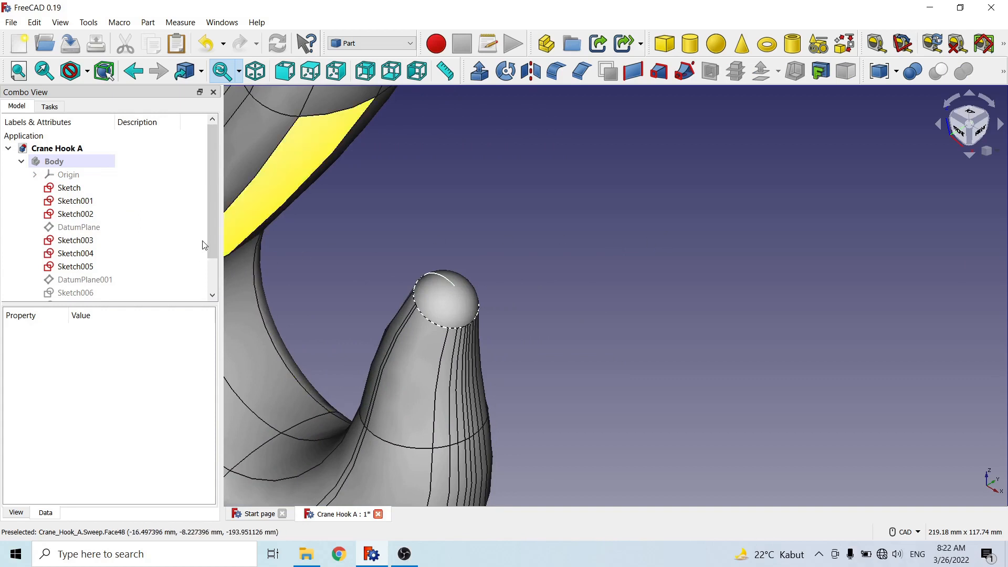
scroll(207, 252, "down", 1)
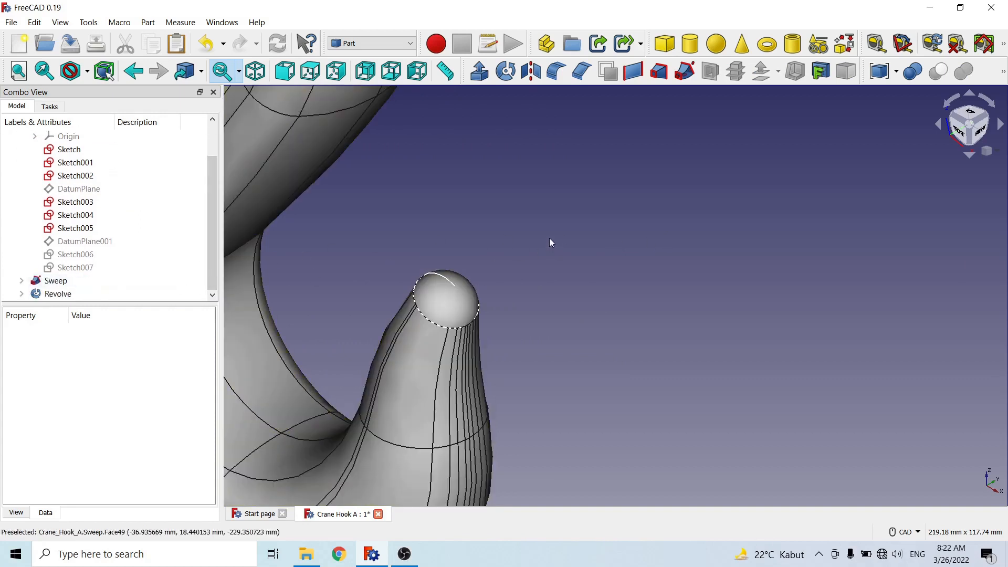
scroll(586, 249, "down", 6)
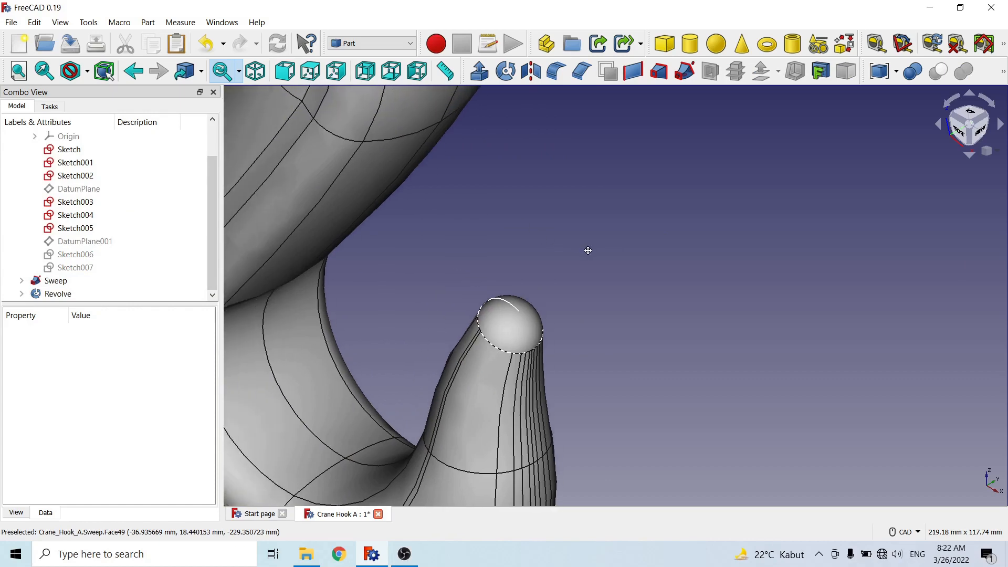
middle_click_drag(629, 313, 692, 246)
middle_click_drag(569, 289, 659, 283)
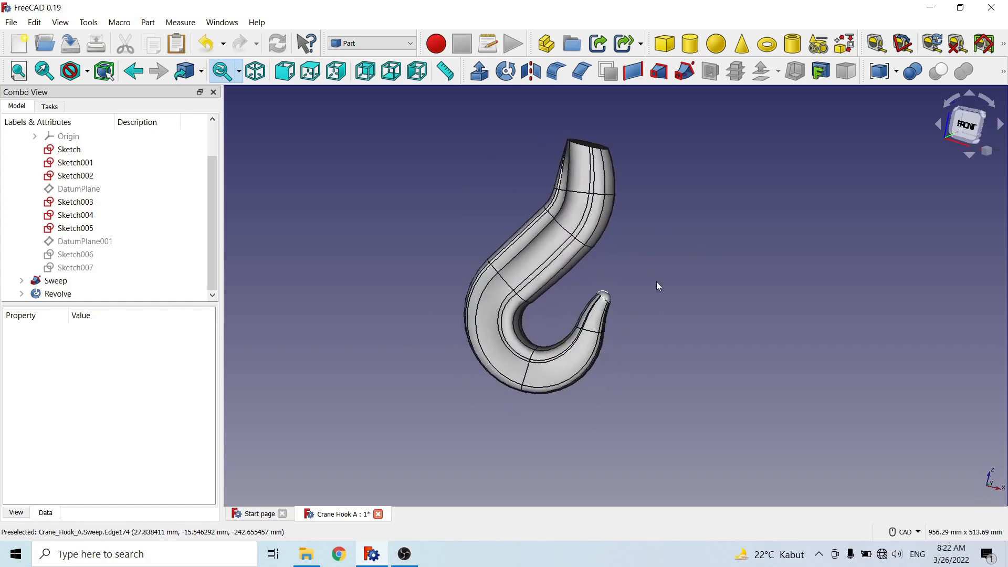
left_click(255, 71)
middle_click_drag(473, 331, 476, 372)
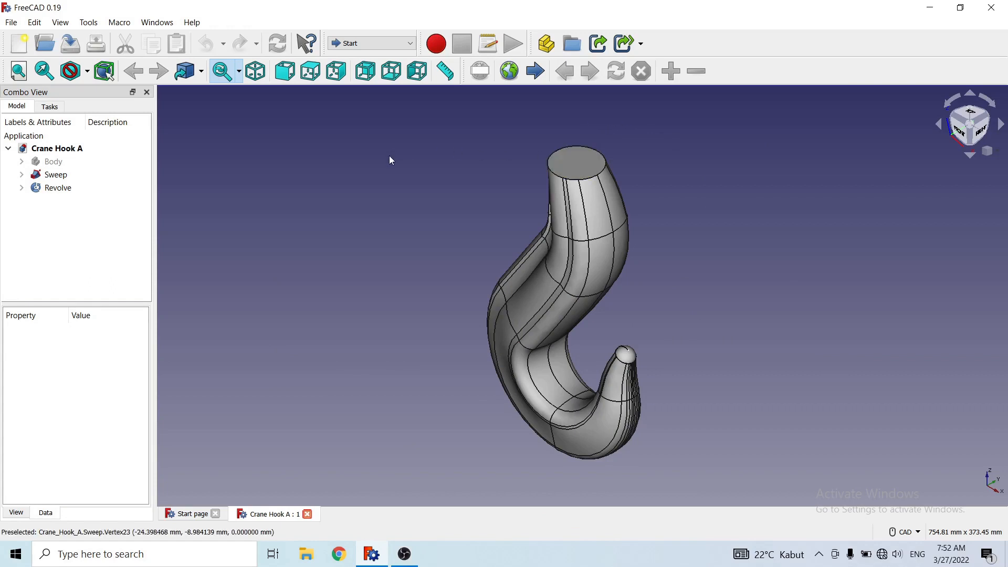
Step: Switch to the Fasteners workbench, and show the Body's origin with its axes and planes at the hook's top face
left_click(378, 43)
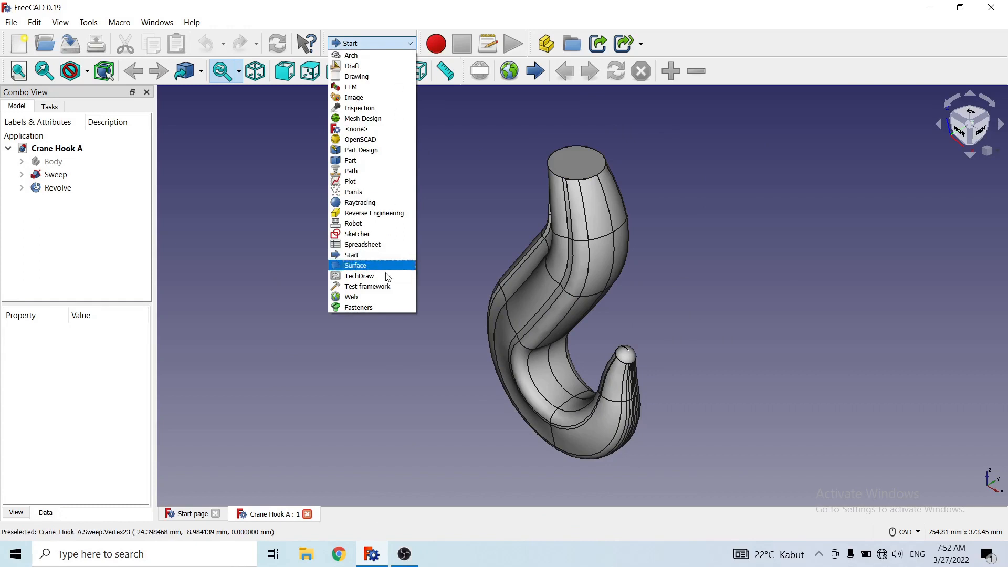
left_click(385, 308)
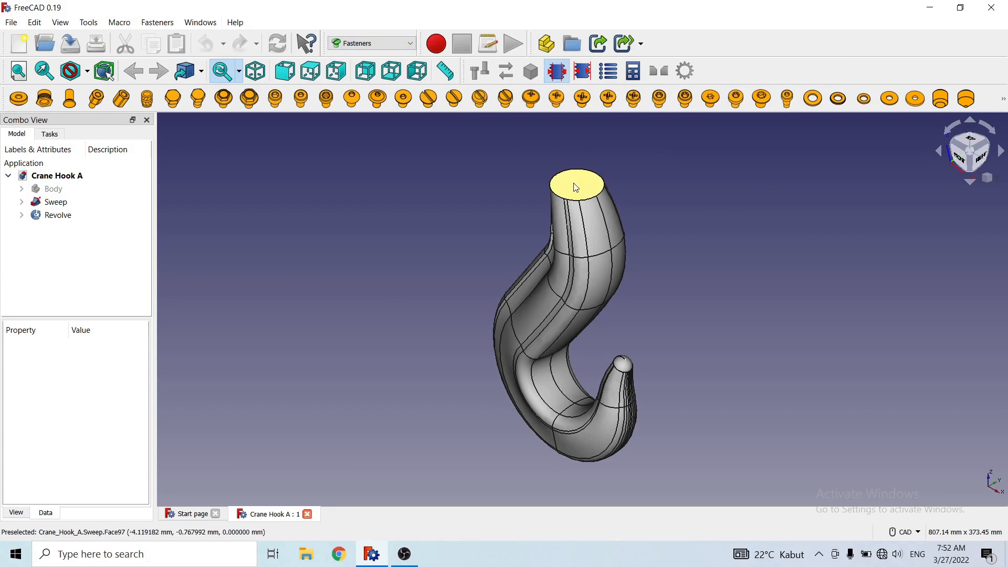
left_click(45, 188)
left_click(22, 188)
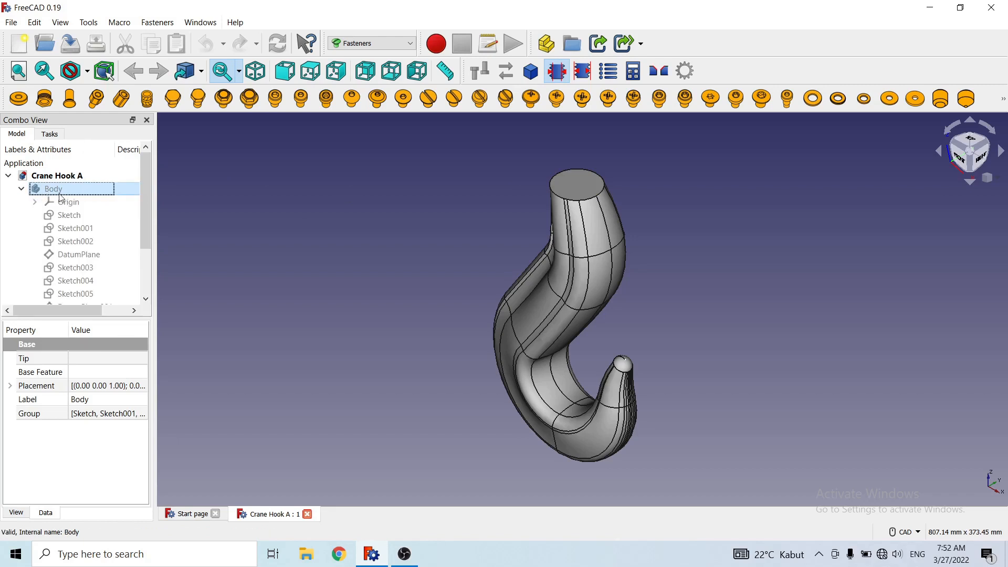
left_click(62, 201)
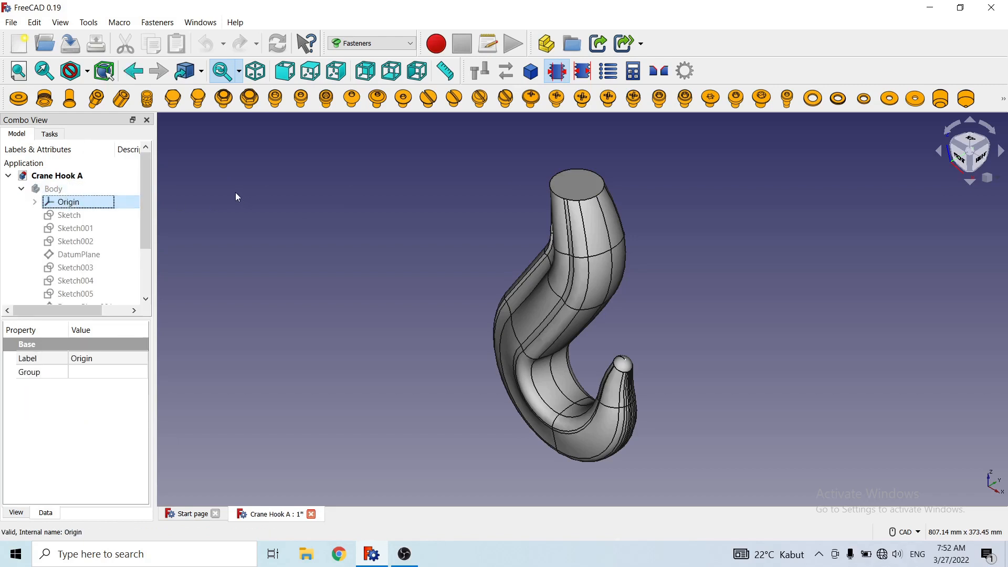
left_click(69, 189)
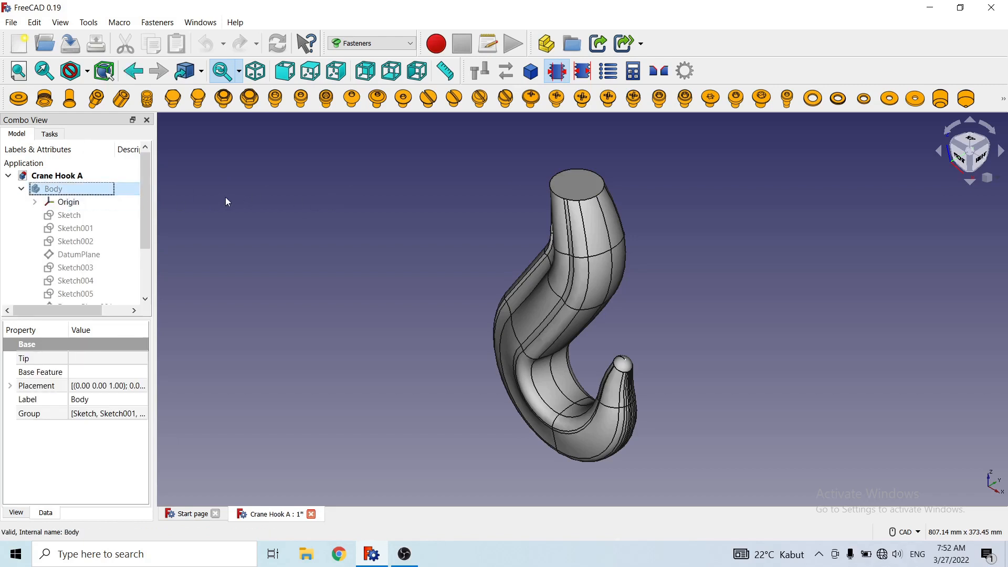
left_click(672, 209)
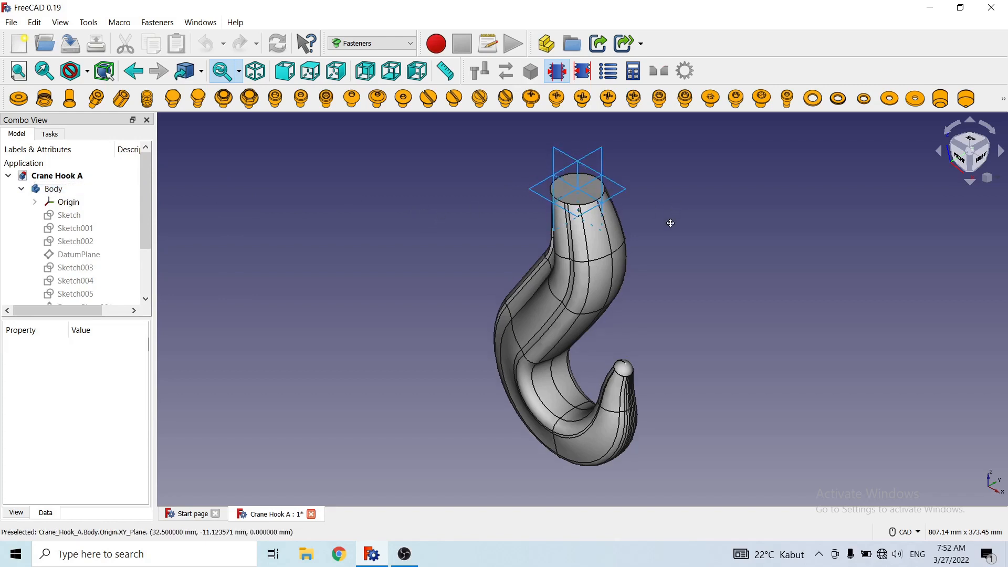
scroll(672, 215, "up", 4)
middle_click_drag(704, 202, 701, 254)
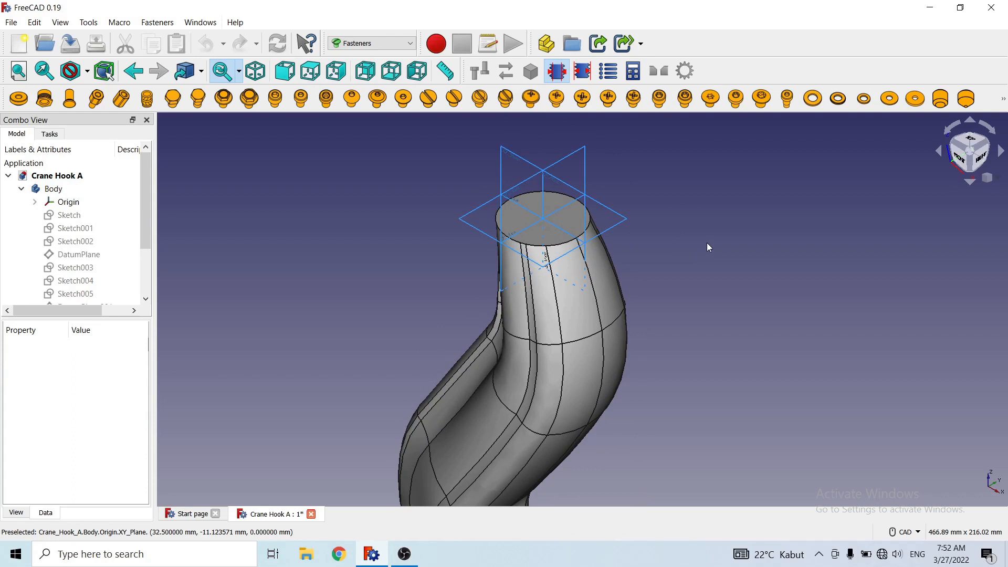
left_click(35, 202)
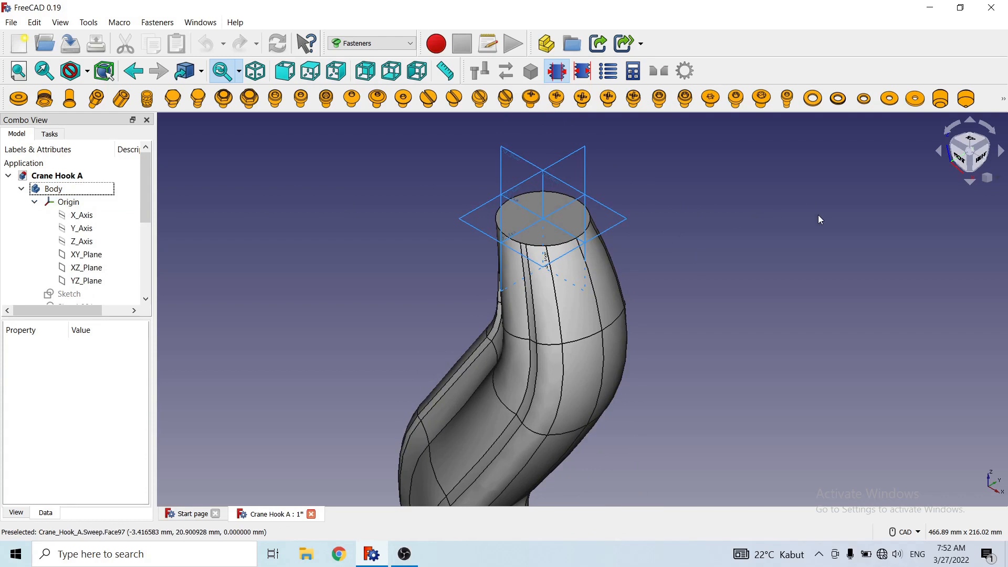
Step: Insert a threaded rod at the origin on the hook's top face and select it to show its parameters
left_click(1003, 100)
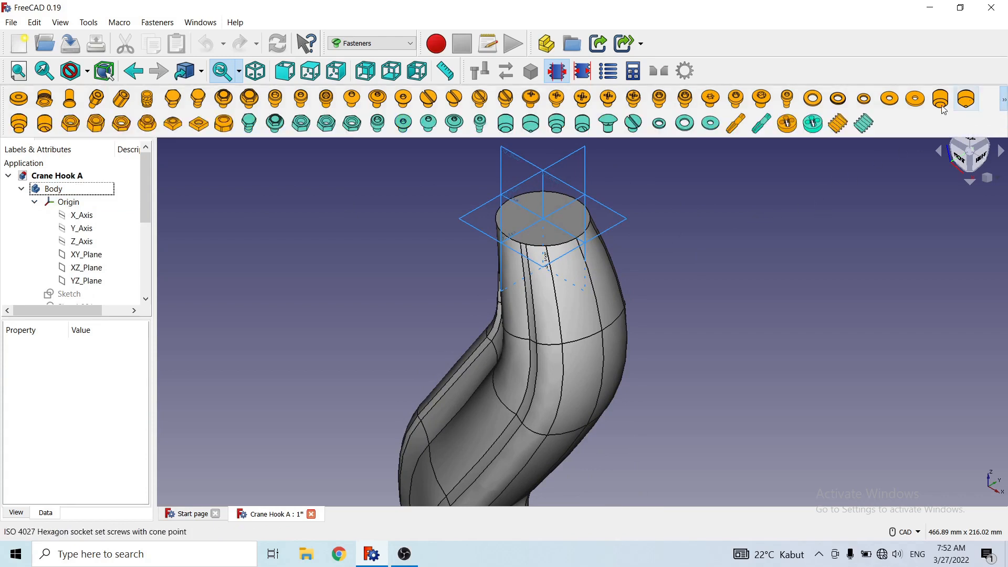
left_click(1003, 100)
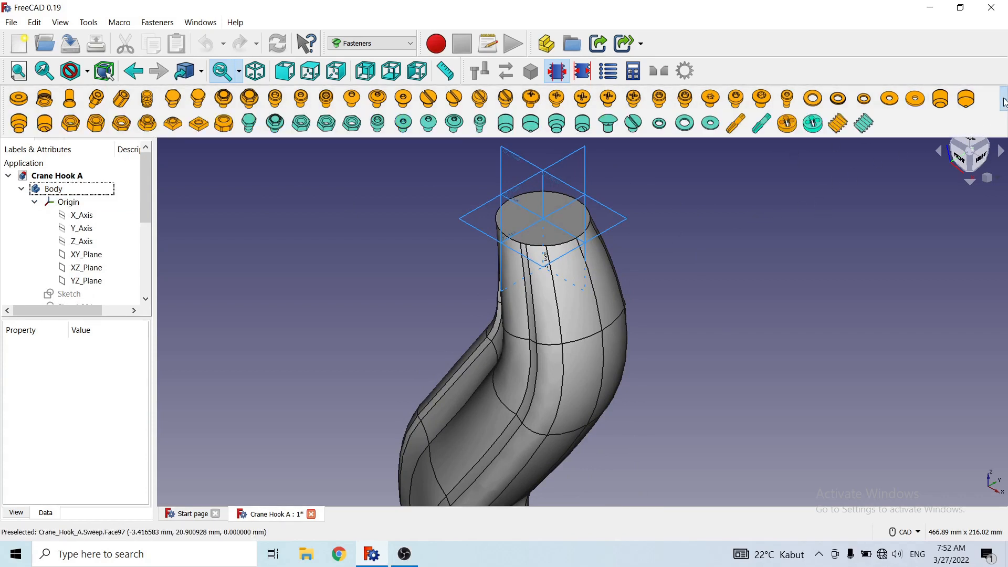
left_click(838, 132)
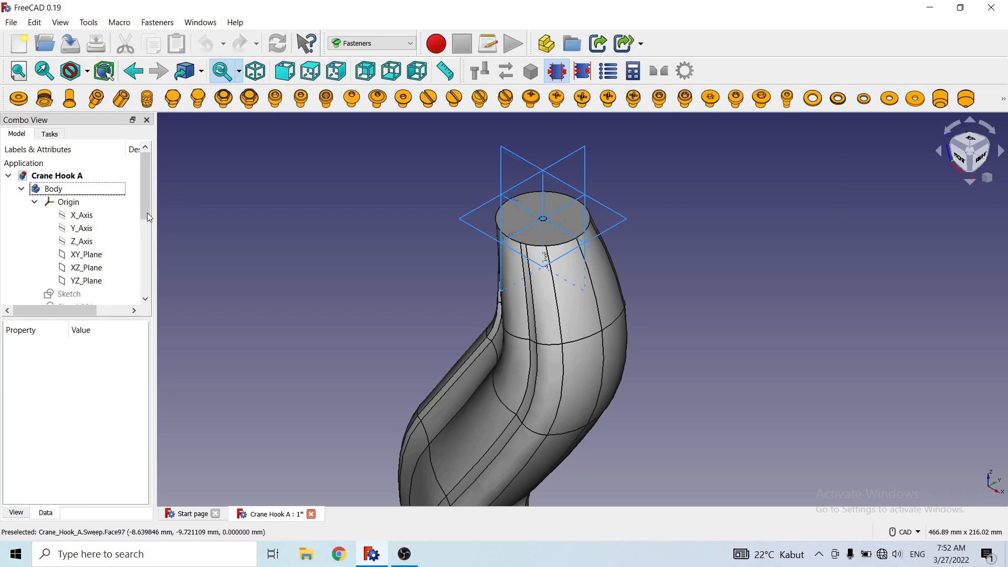
left_click_drag(147, 213, 134, 311)
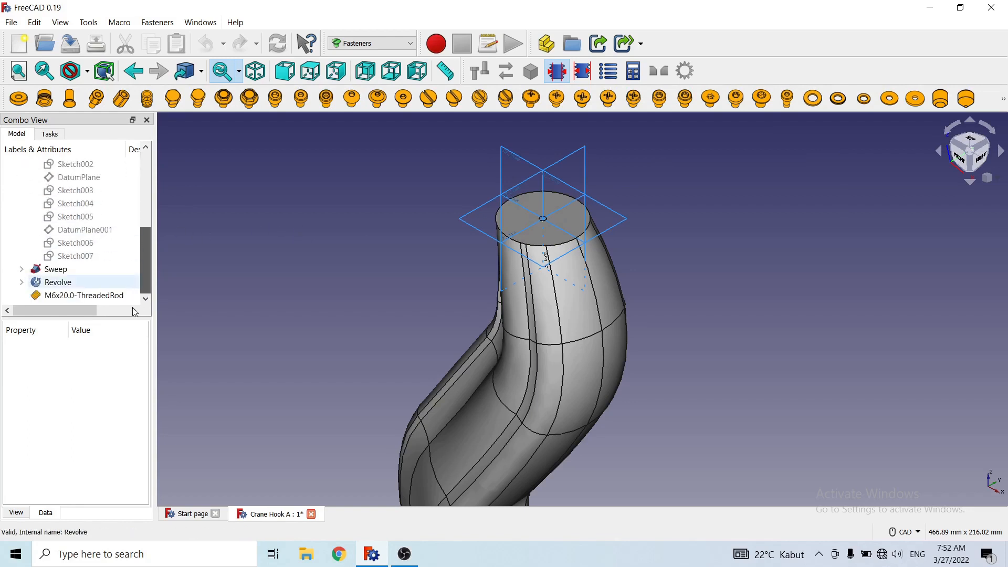
left_click(65, 297)
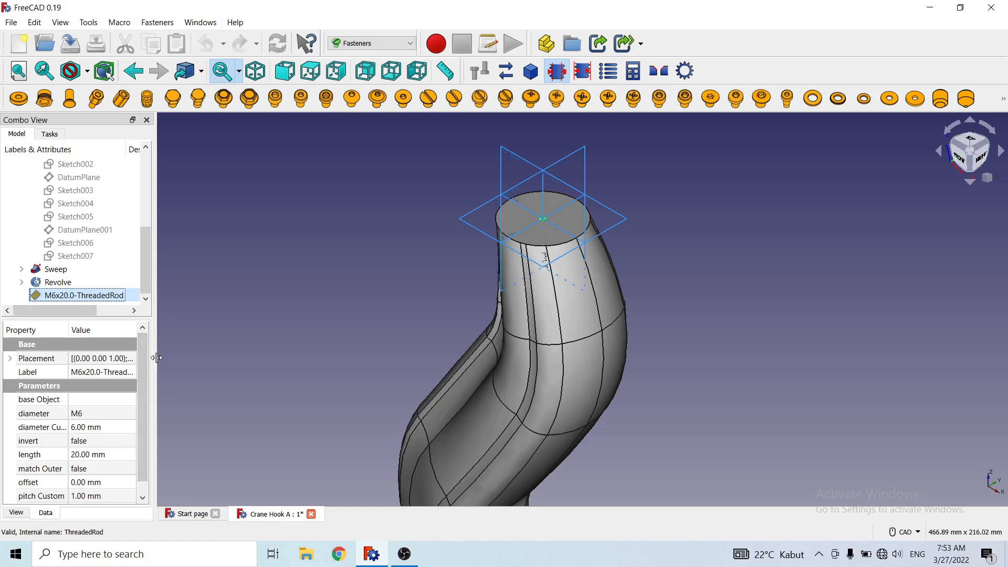
Step: Set the threaded rod's diameter to M42 and its length to 70 mm
left_click_drag(157, 358, 232, 364)
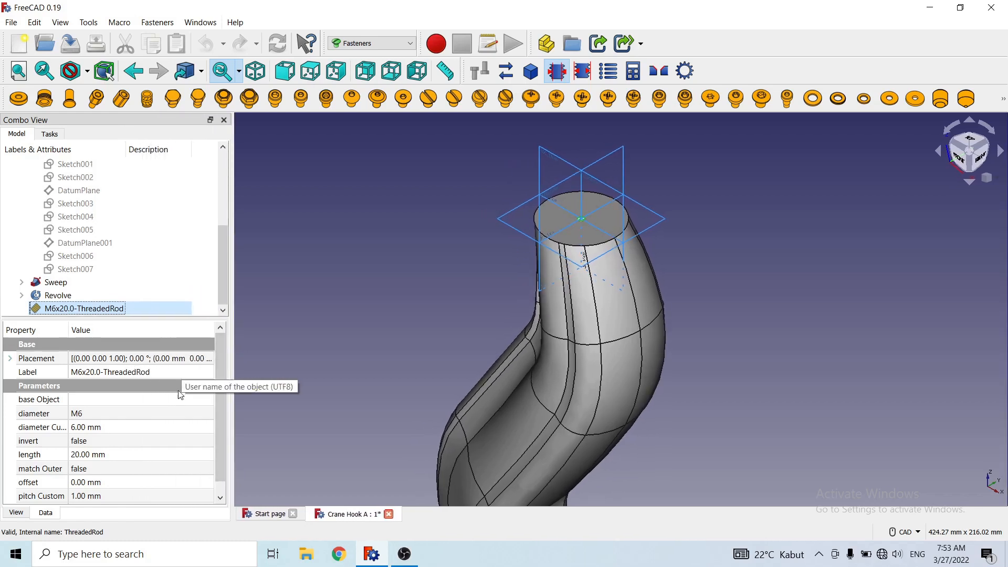
left_click(209, 414)
left_click(210, 415)
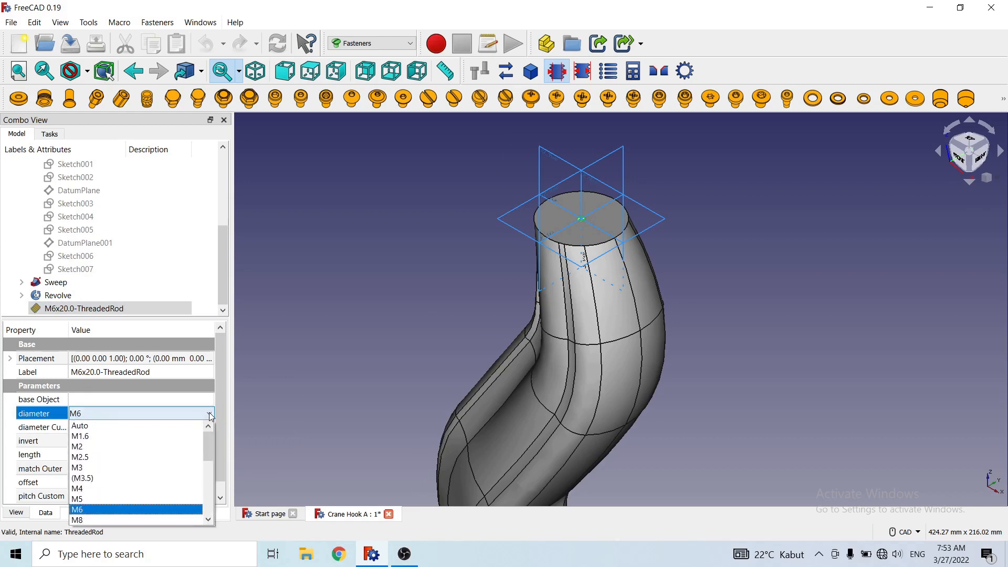
left_click_drag(212, 444, 212, 497)
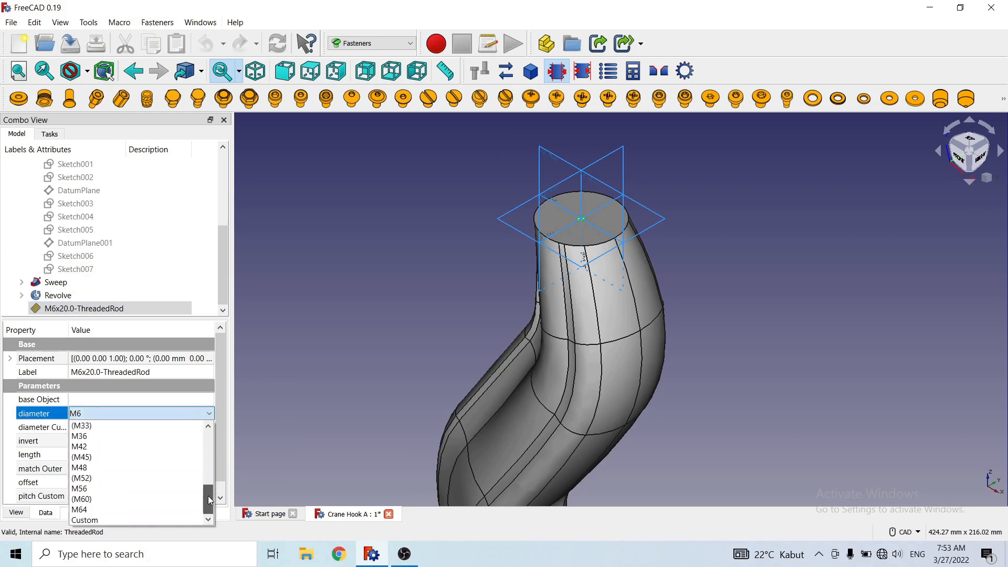
left_click(166, 448)
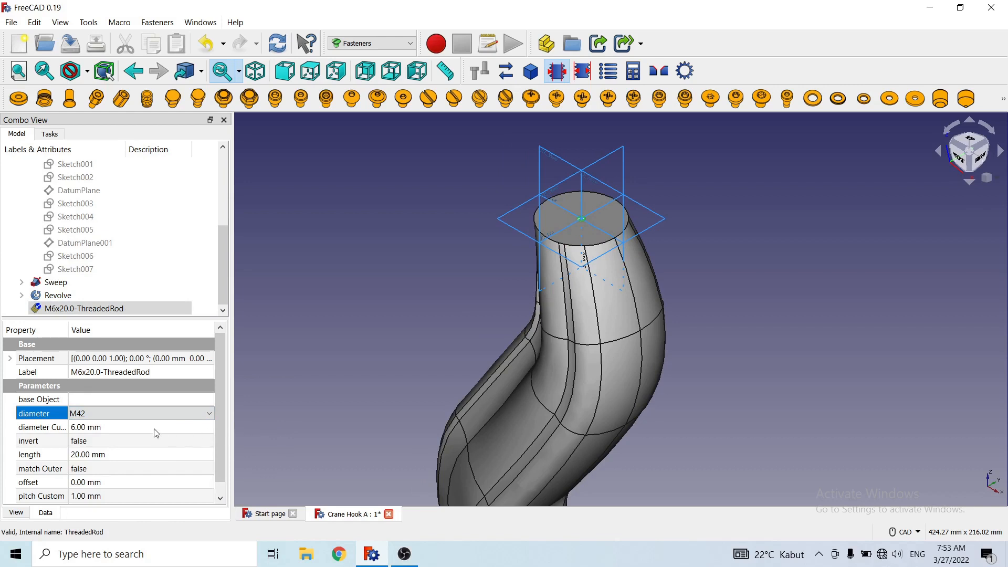
left_click(168, 460)
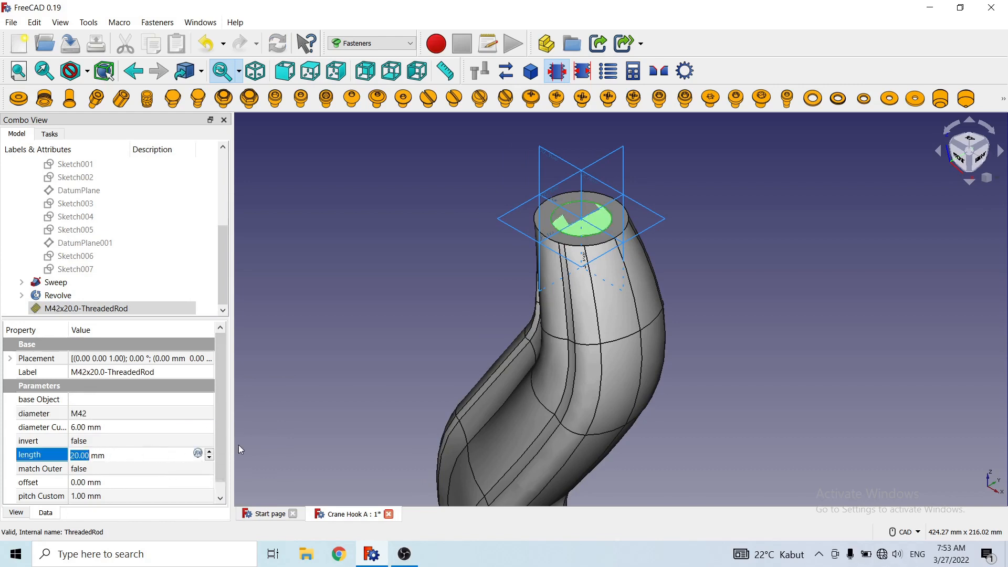
type("70")
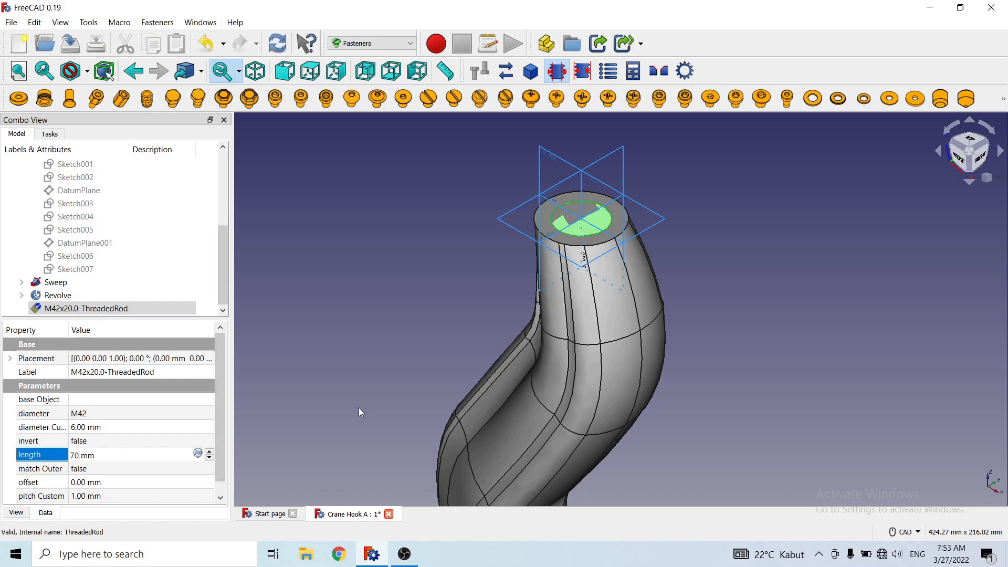
left_click(342, 376)
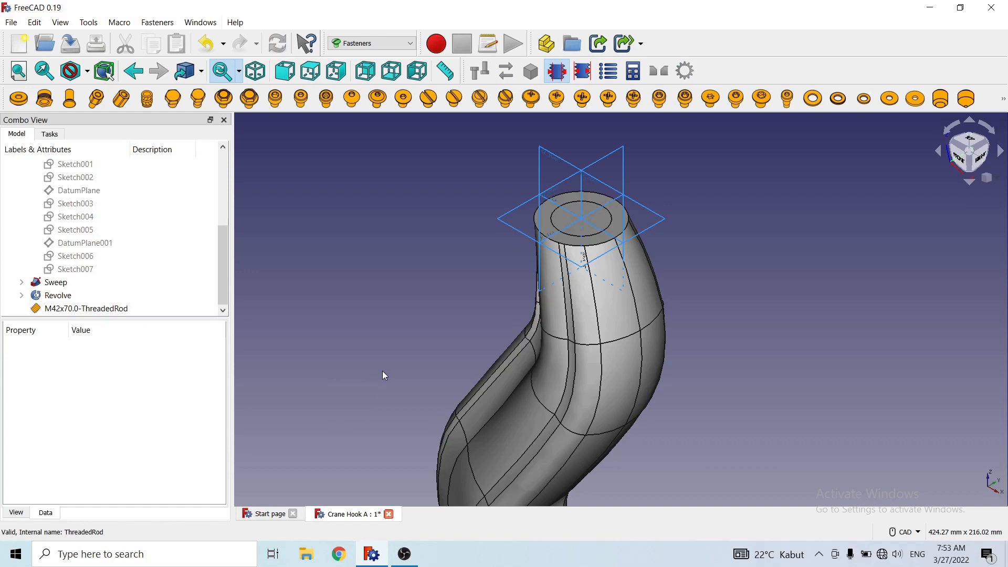
Step: Try inverting the M42 threaded rod by setting its invert property to true
left_click(103, 310)
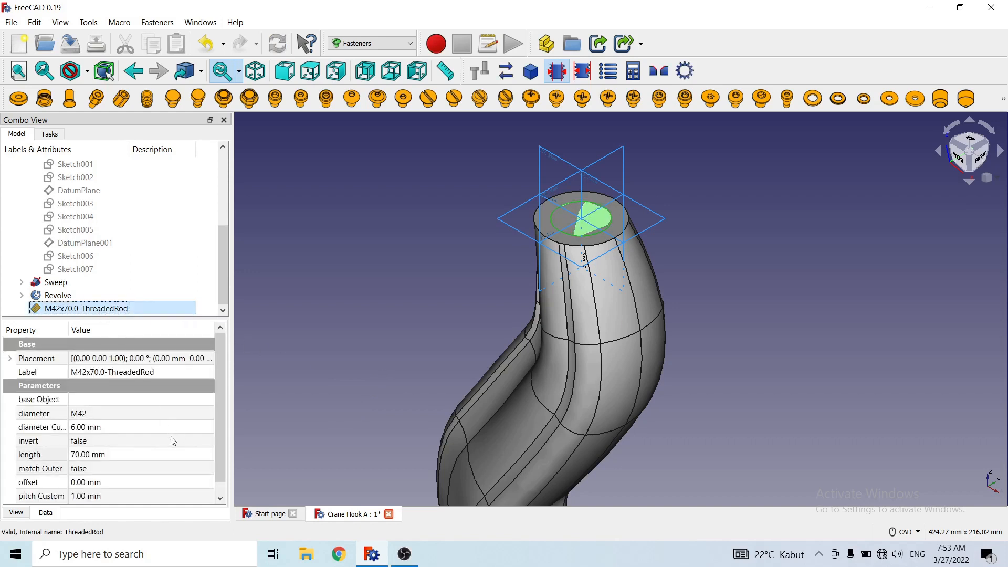
left_click(145, 445)
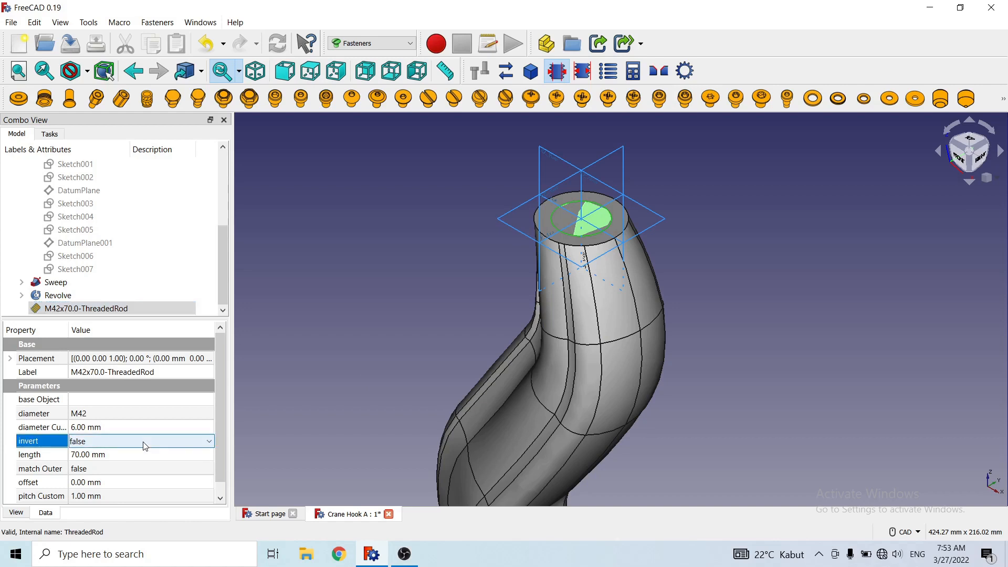
left_click(211, 447)
left_click(177, 464)
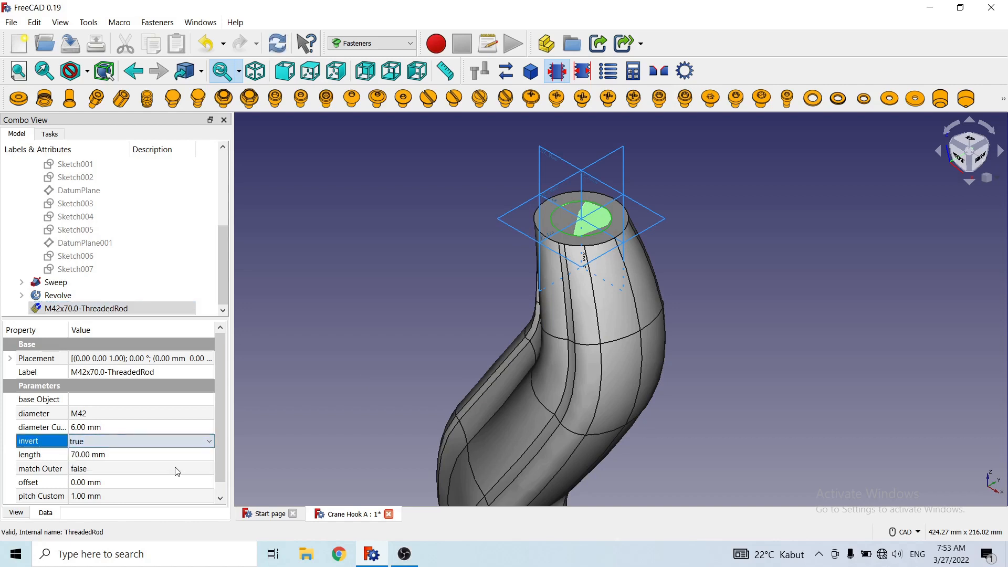
left_click(316, 421)
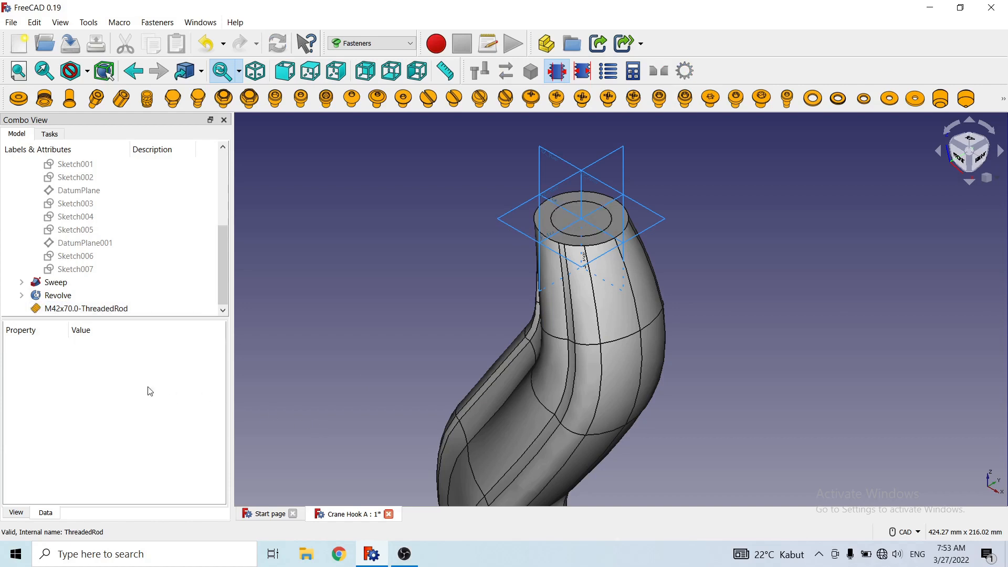
Step: Set the threaded rod's invert property back to false
left_click(121, 310)
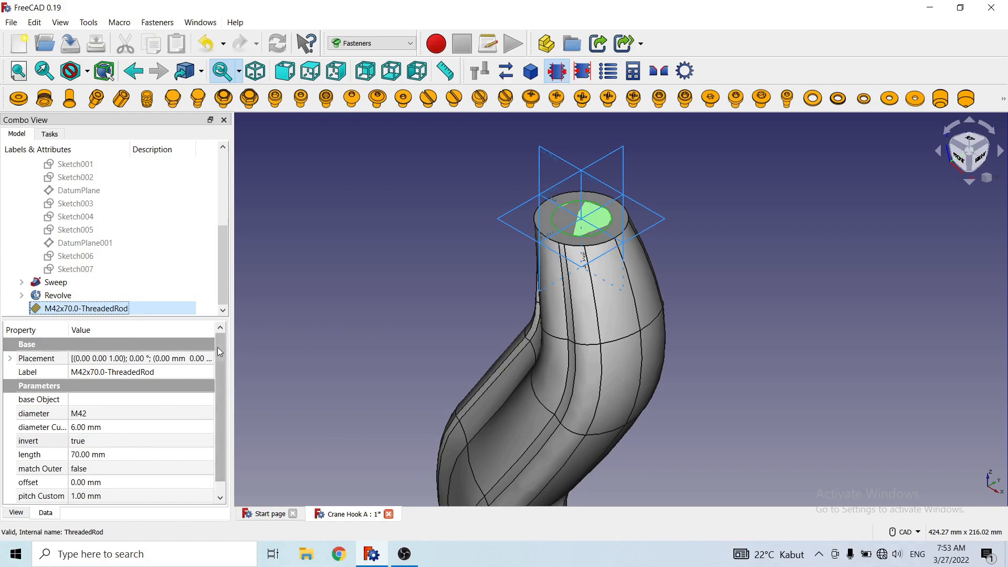
left_click_drag(217, 348, 219, 402)
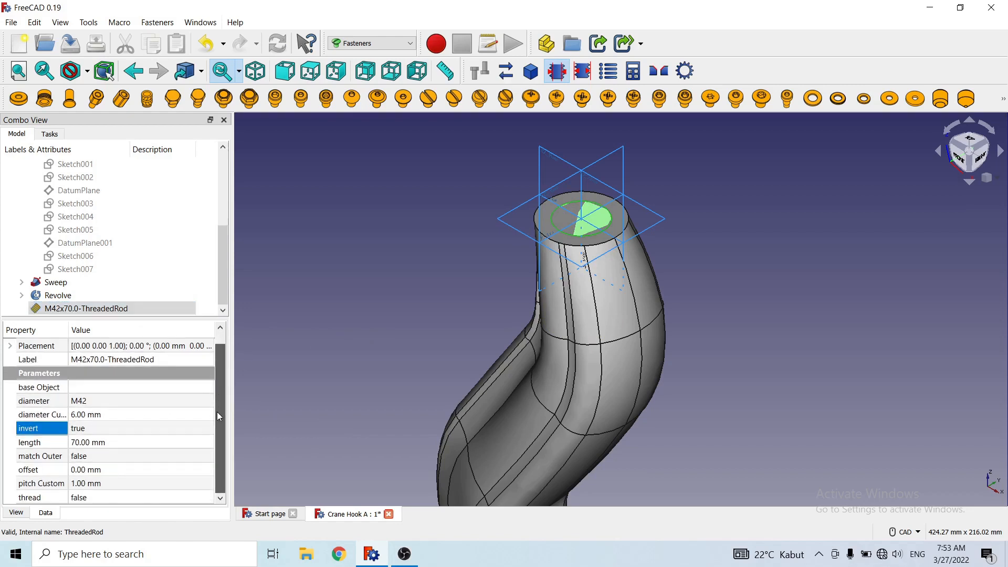
left_click(140, 432)
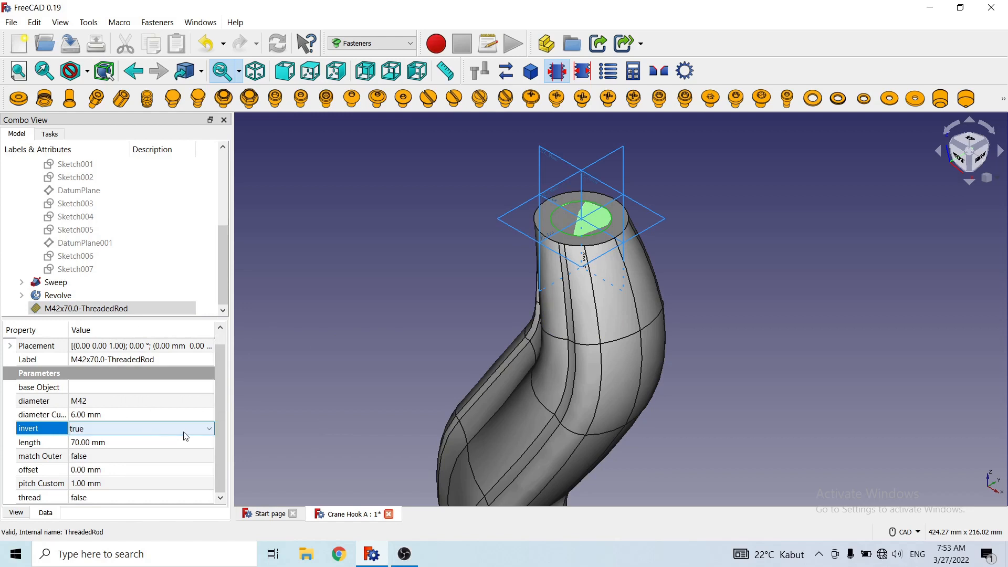
left_click(204, 431)
left_click(196, 449)
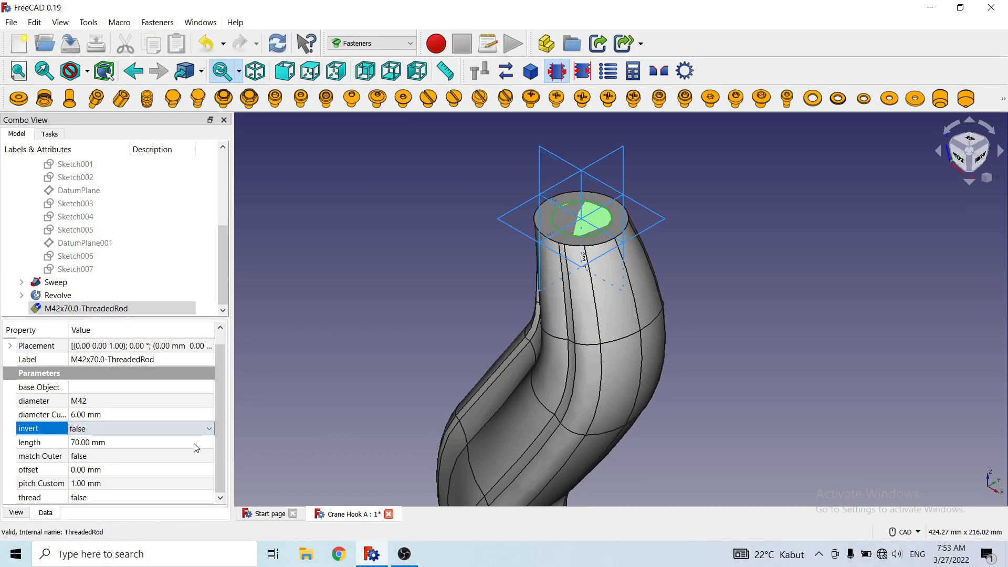
left_click(208, 429)
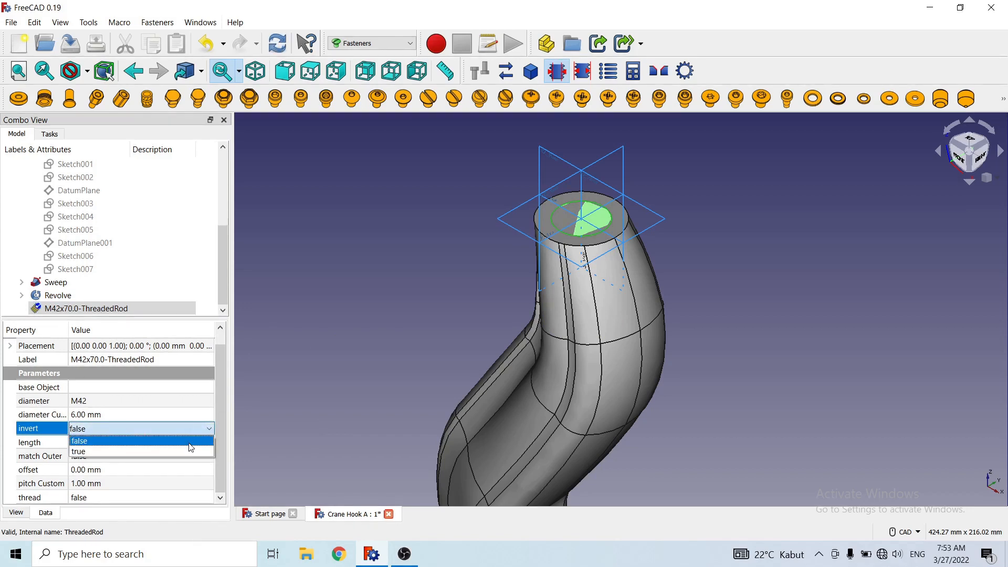
left_click(189, 444)
Step: Open the threaded rod's placement for editing and try a Z translation of 70 mm
left_click(208, 348)
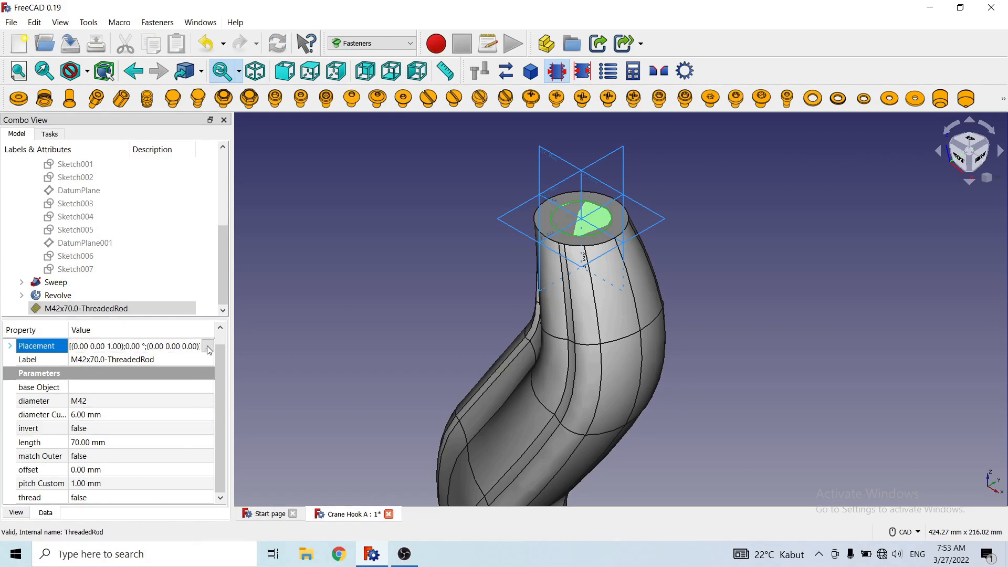
left_click(207, 347)
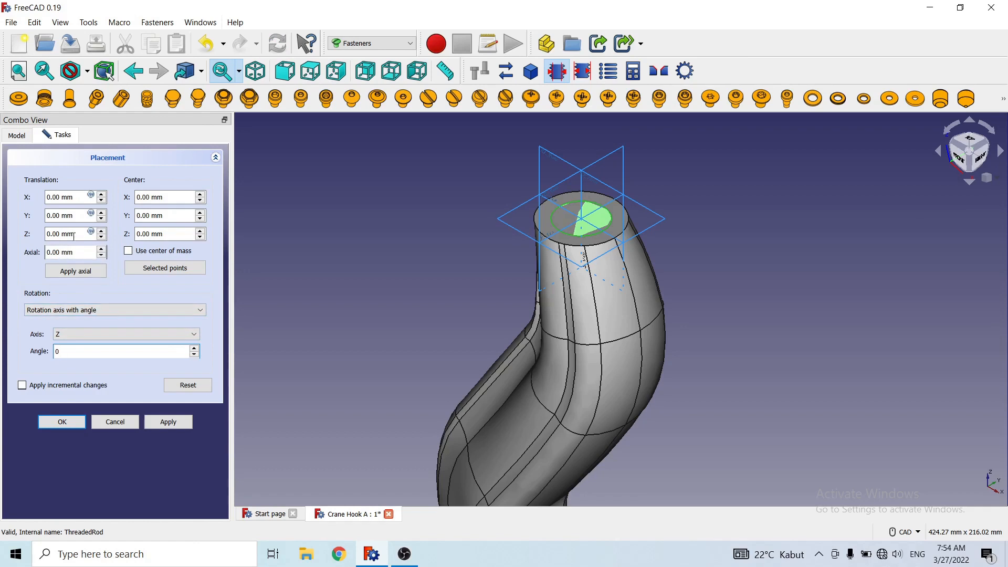
left_click(77, 237)
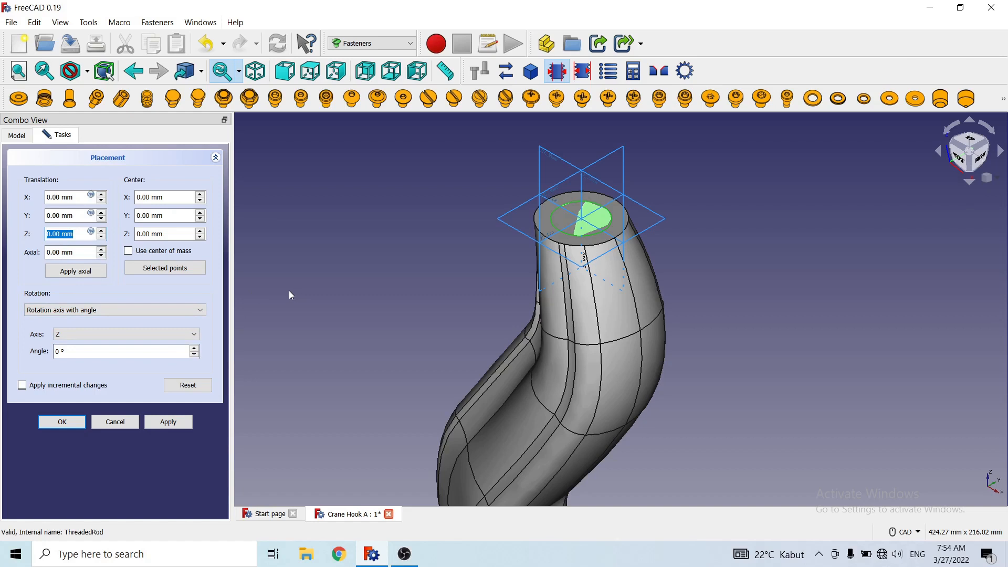
type("7")
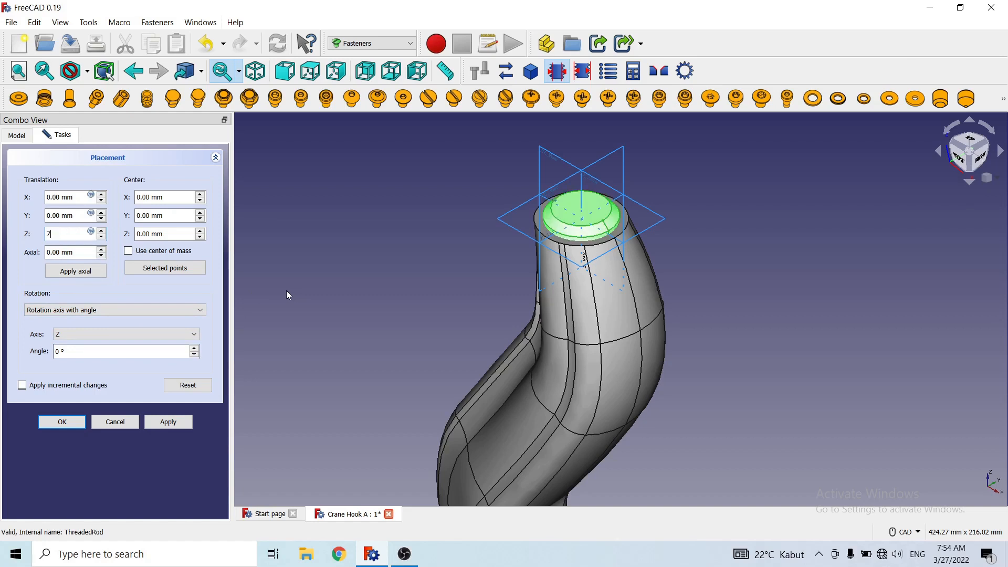
type("0")
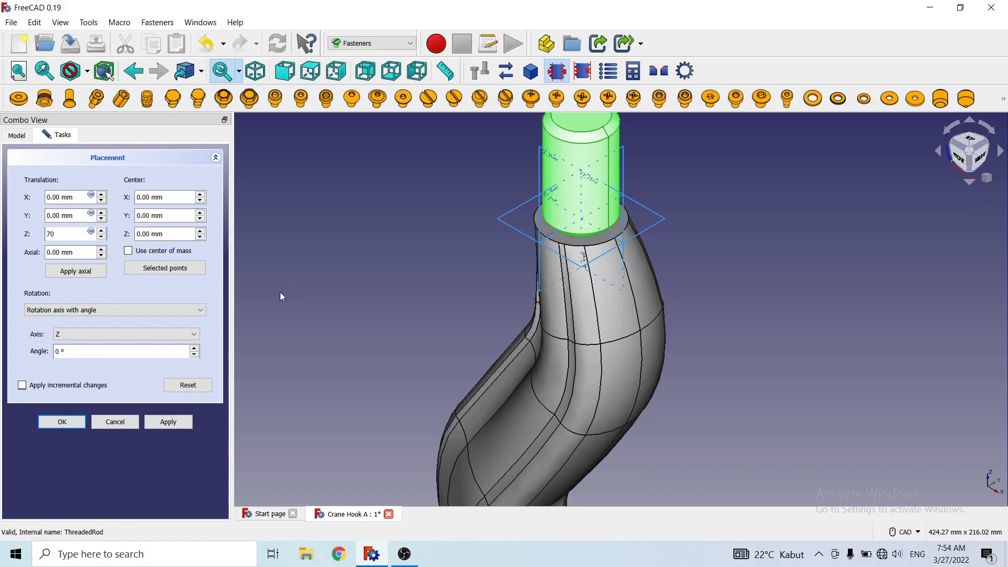
Step: Try to place the threaded rod with a Z translation of 67 mm, and dismiss the Report view
left_click_drag(62, 234, 46, 234)
type("3")
left_click_drag(55, 234, 34, 234)
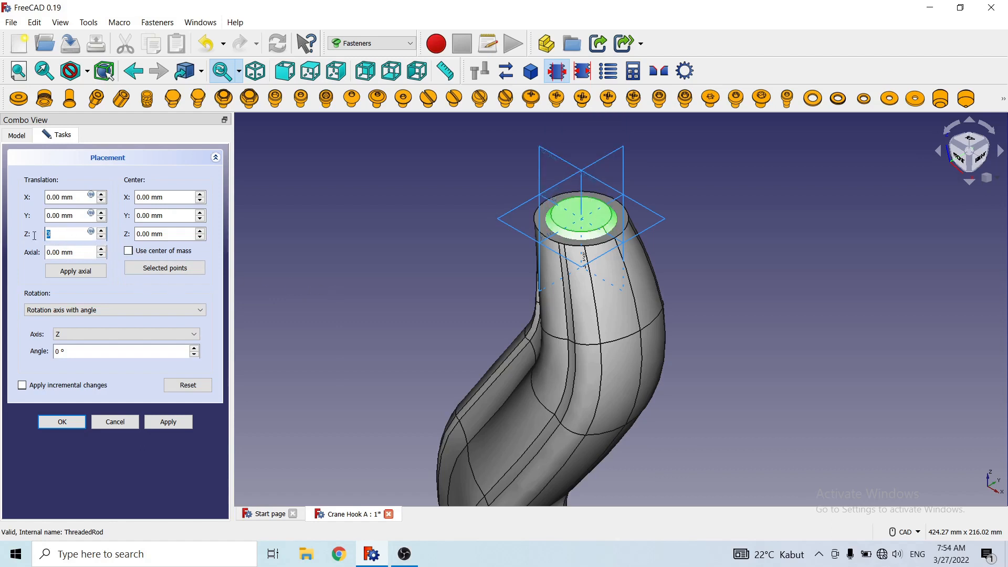
type("6")
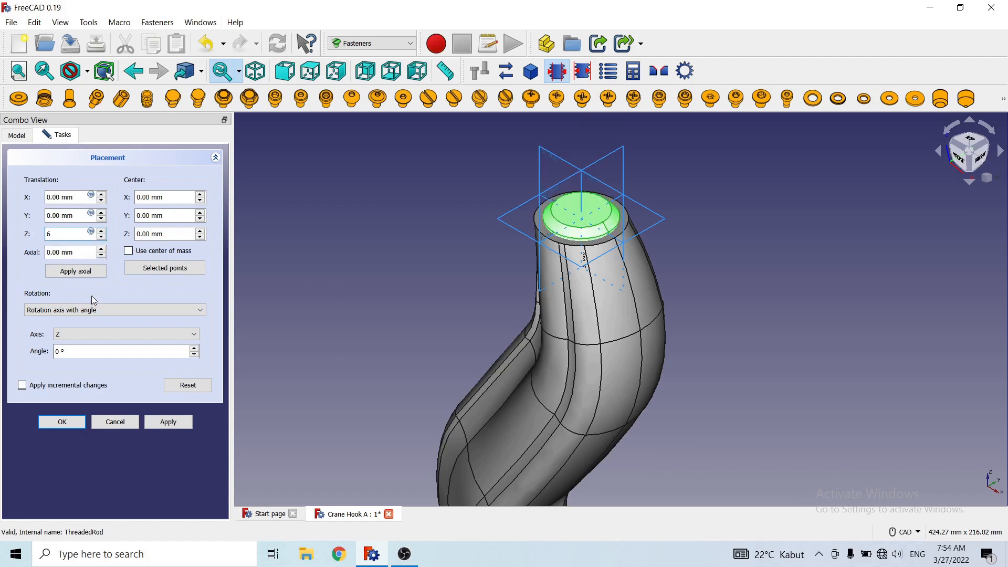
type("7")
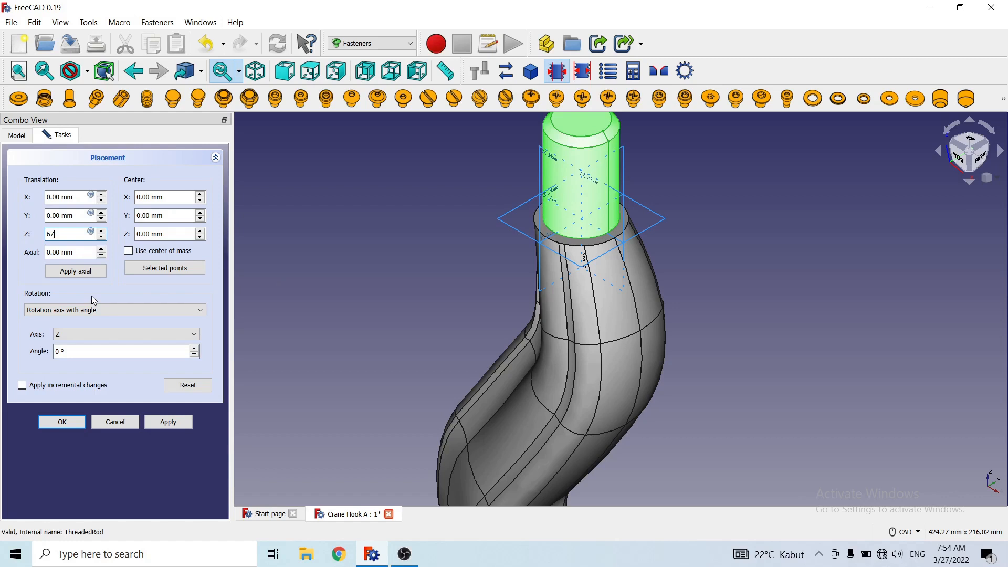
left_click(367, 293)
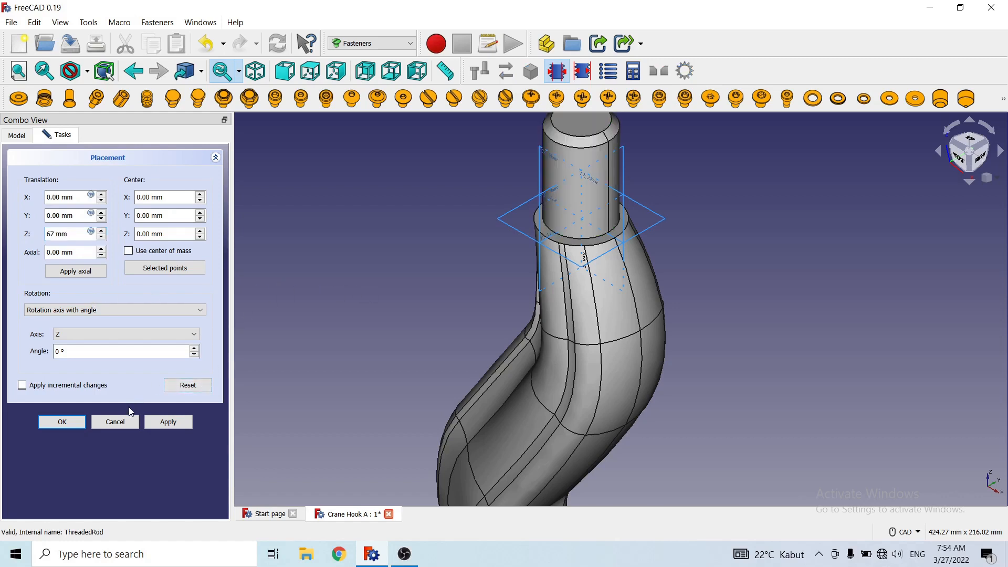
left_click(165, 423)
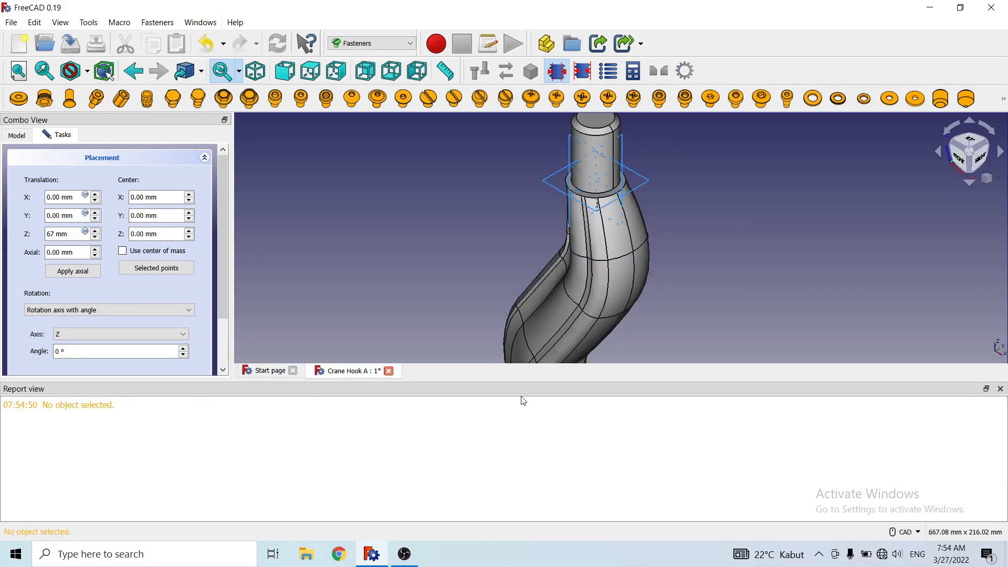
left_click(999, 388)
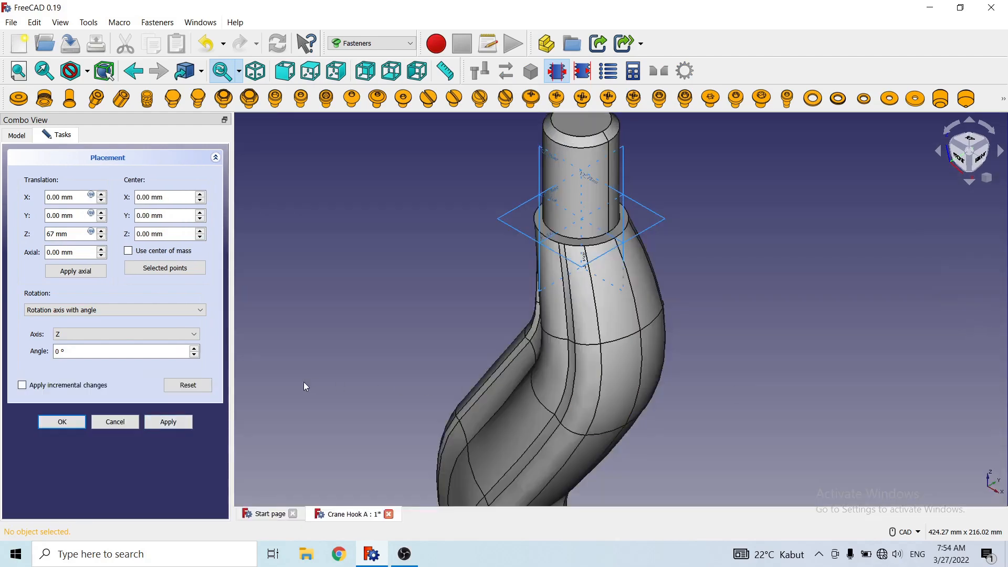
left_click(60, 420)
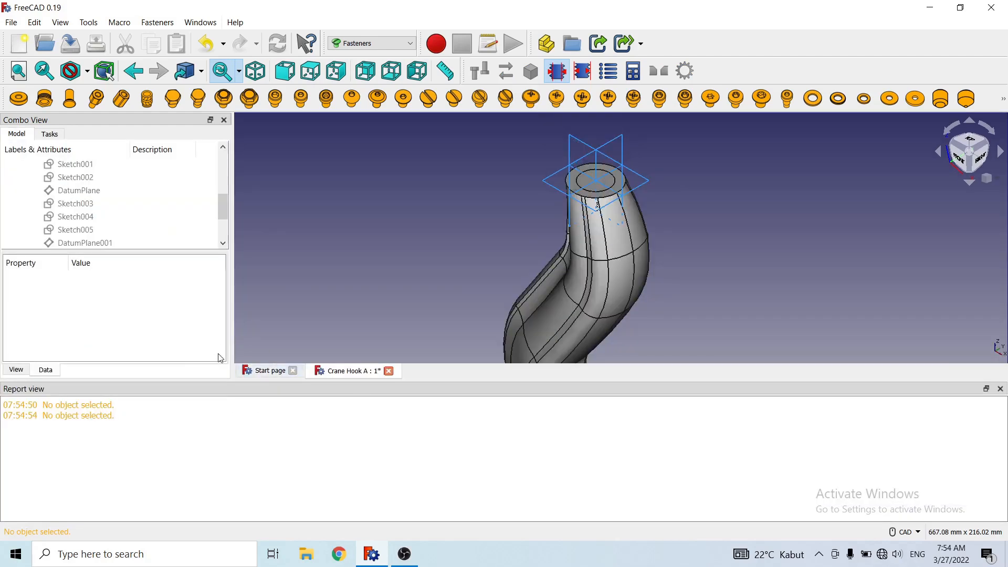
Step: Close the Report view and set the M42 threaded rod's thread property to true
scroll(222, 212, "down", 2)
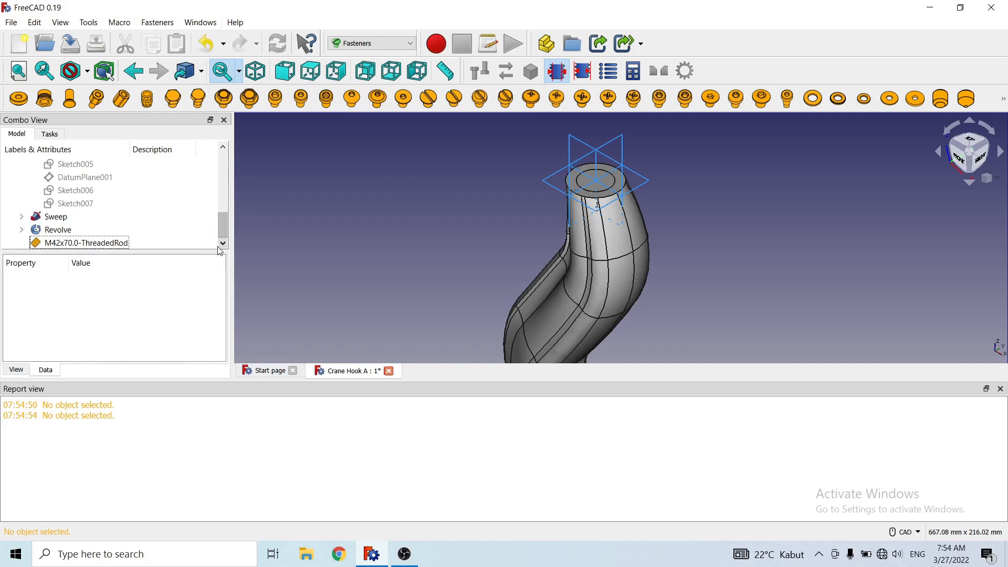
left_click(85, 243)
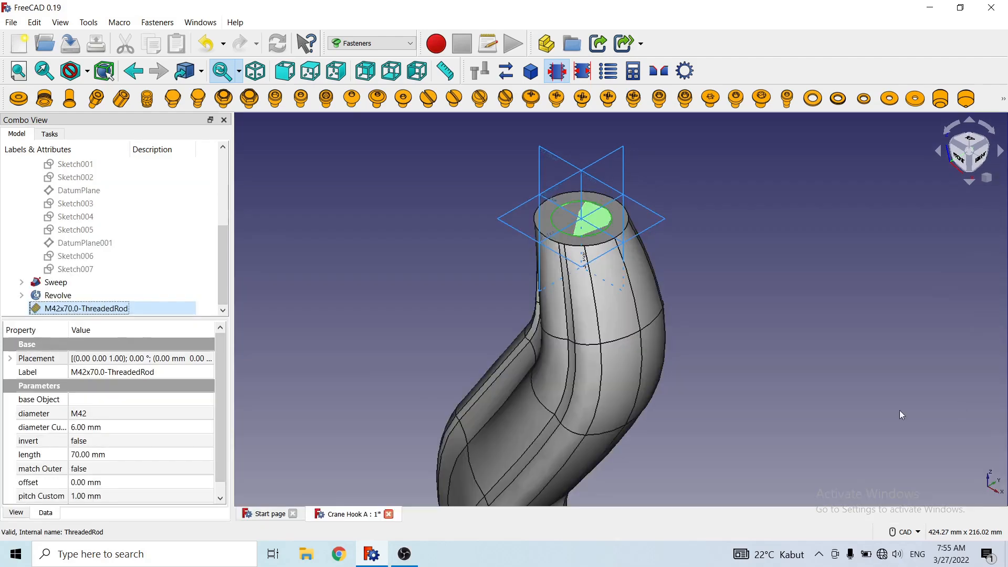
left_click(1000, 388)
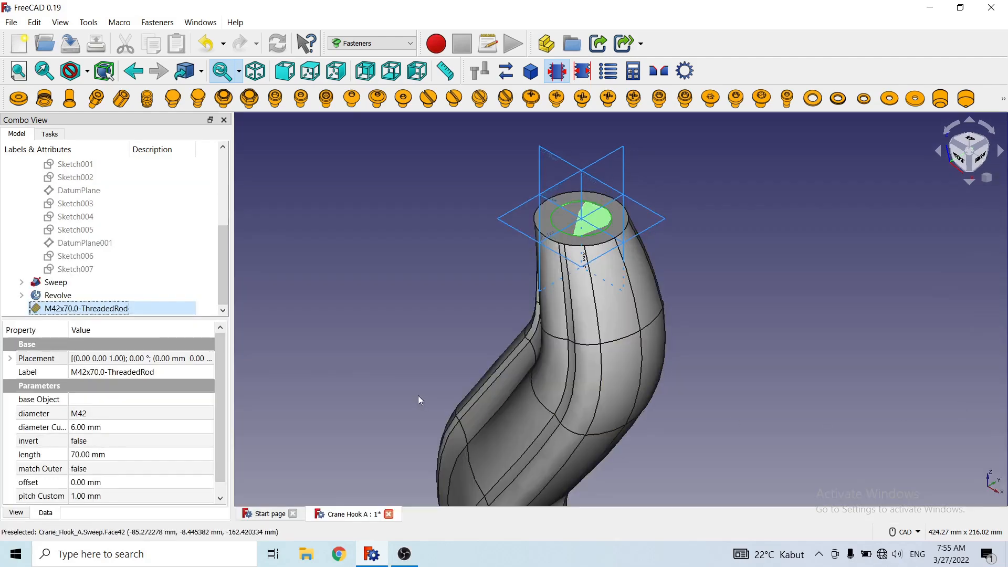
scroll(219, 452, "down", 1)
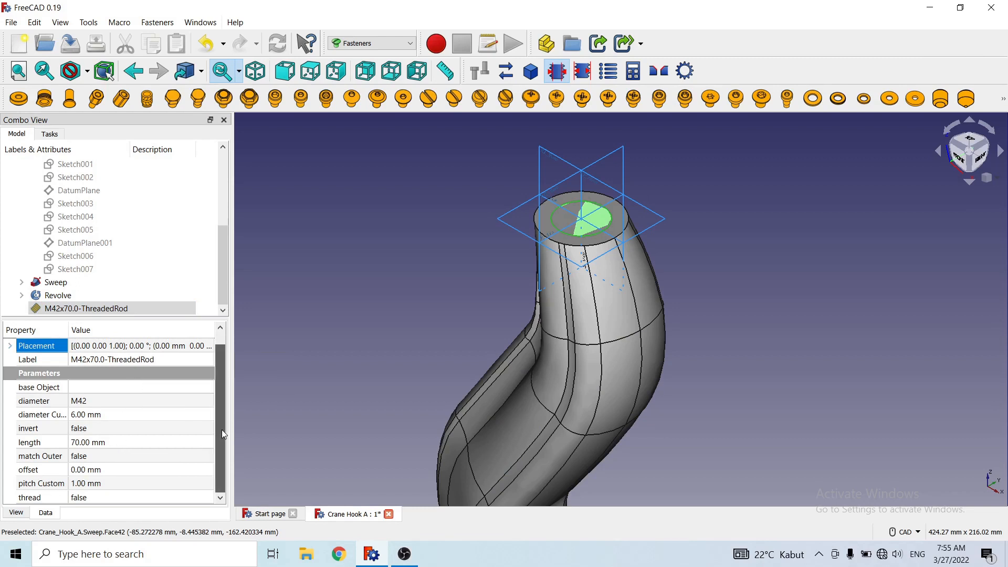
left_click(181, 499)
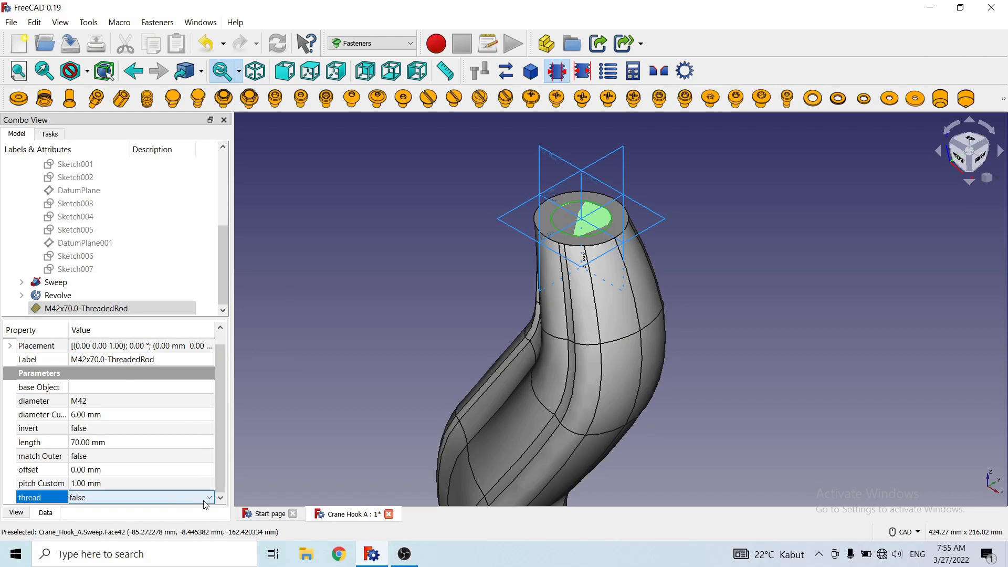
left_click(210, 498)
left_click(176, 506)
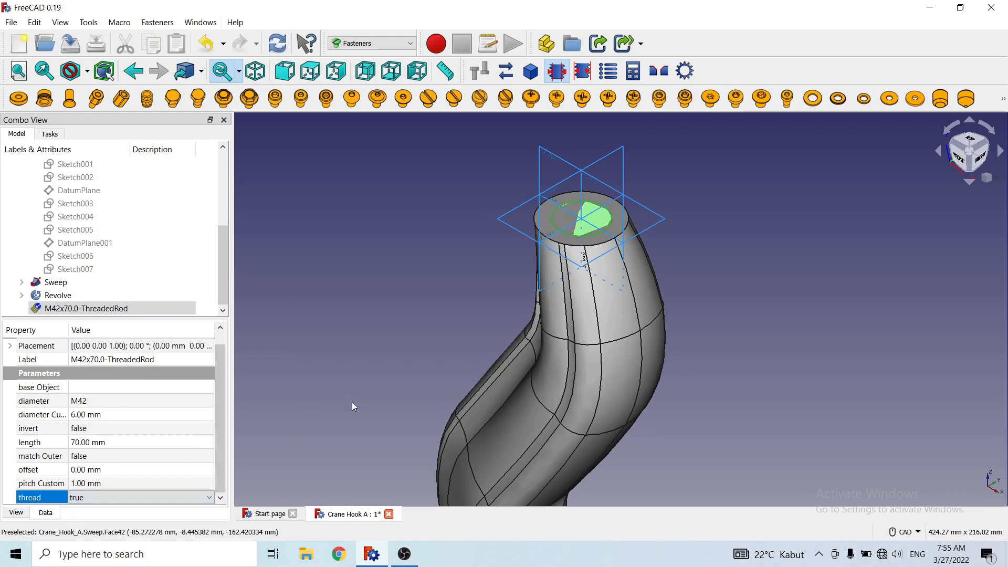
left_click(242, 365)
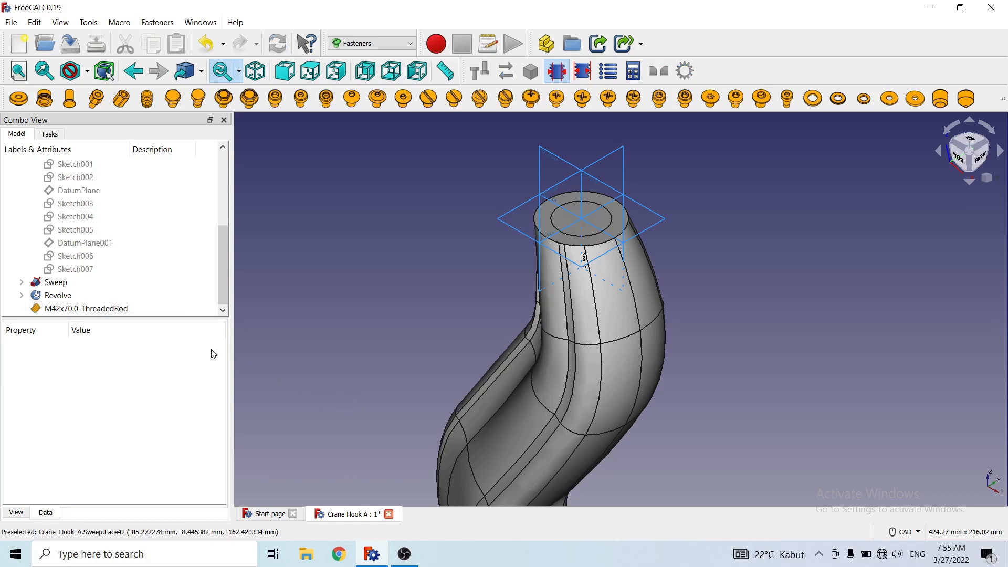
Step: Place the M42x70 threaded rod with a Z translation of 67 mm and clear the selection
left_click(105, 310)
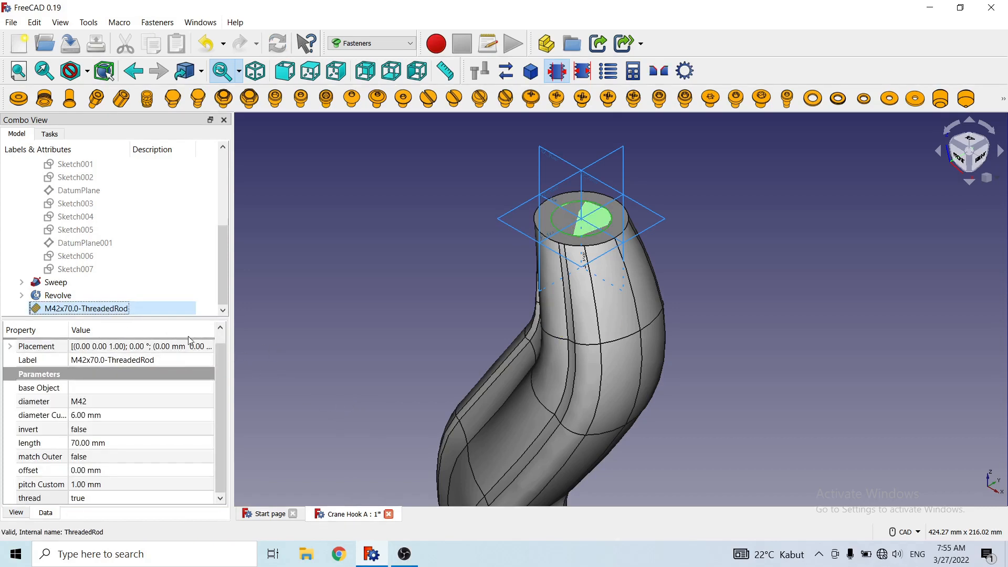
left_click(212, 348)
left_click(208, 347)
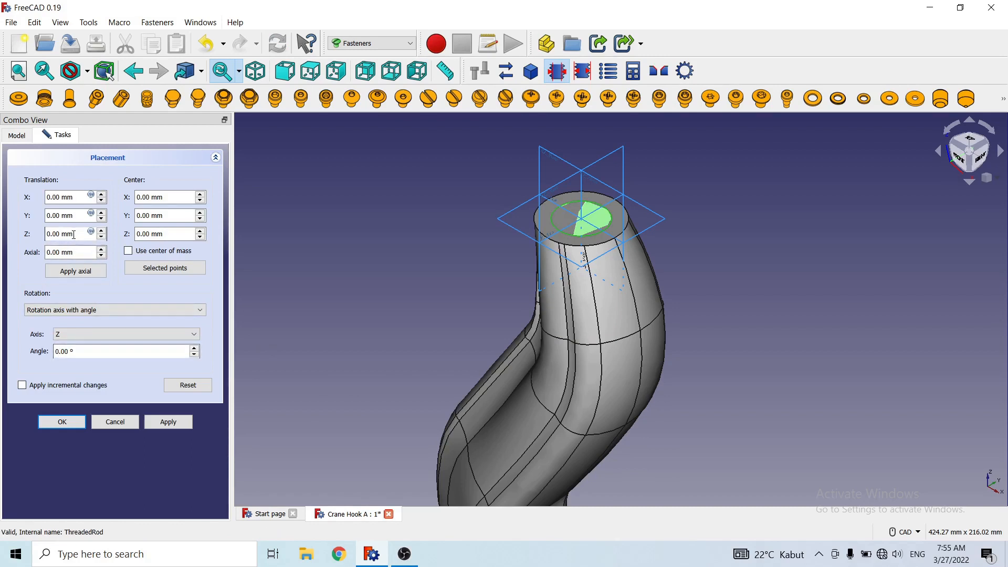
left_click_drag(76, 234, 42, 239)
type("67")
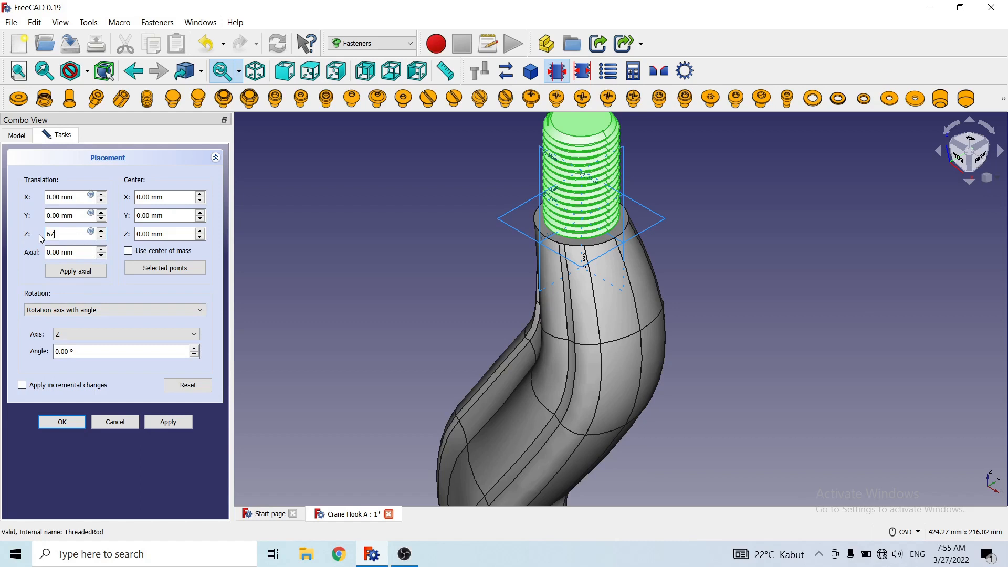
left_click(72, 427)
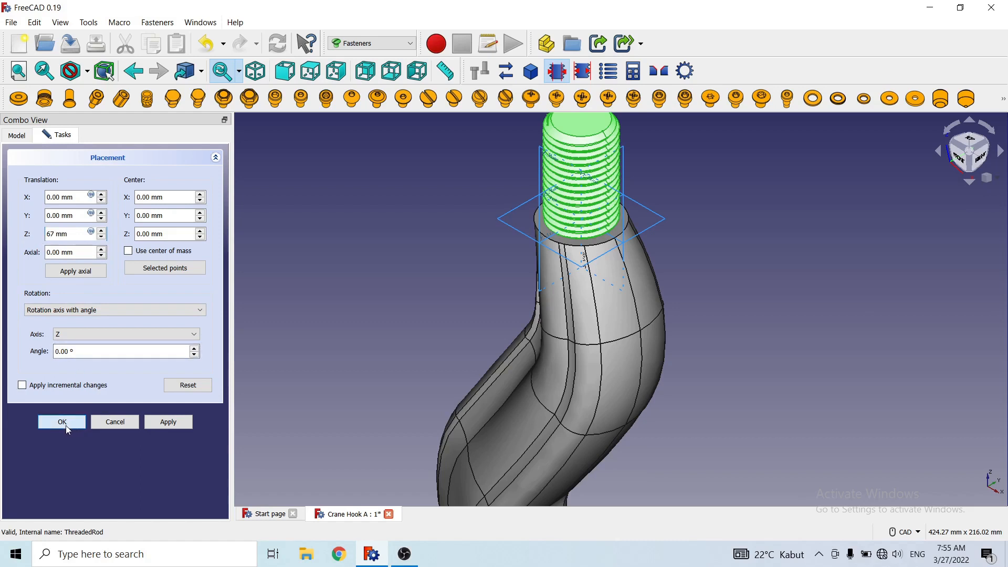
left_click(68, 429)
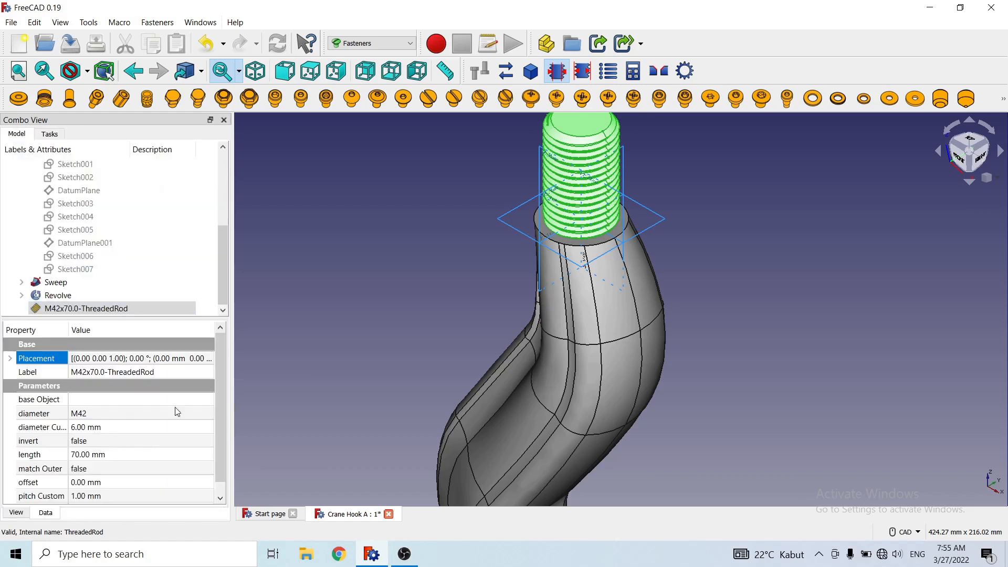
left_click(327, 391)
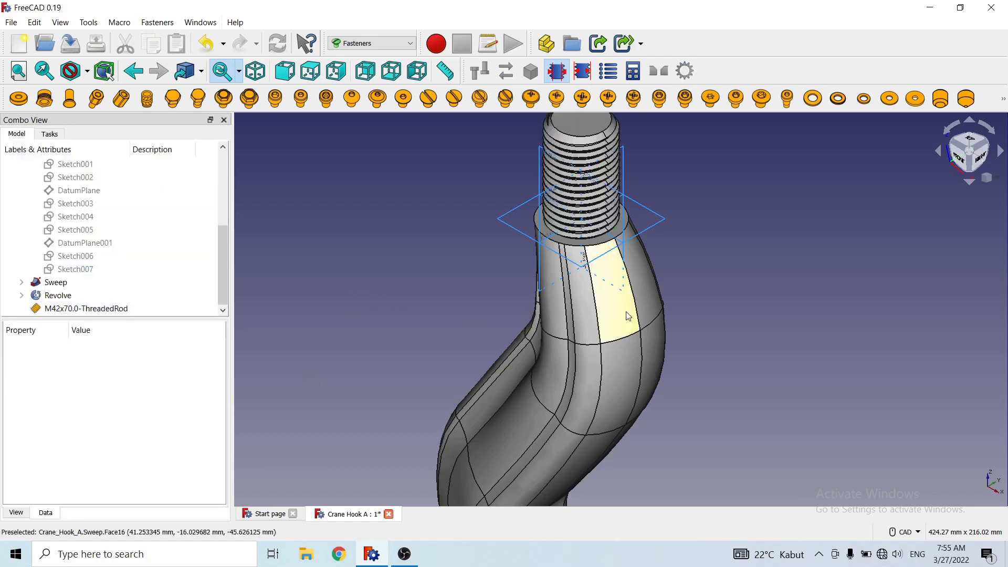
Step: Hide the body's Origin planes and axes and collapse the Origin group in the model tree
left_click_drag(223, 245, 225, 138)
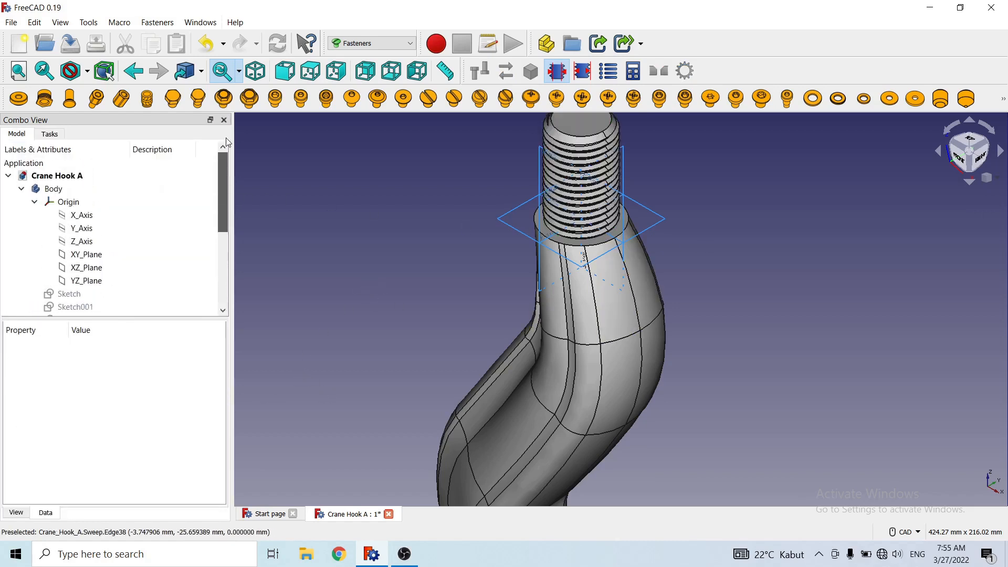
left_click(69, 202)
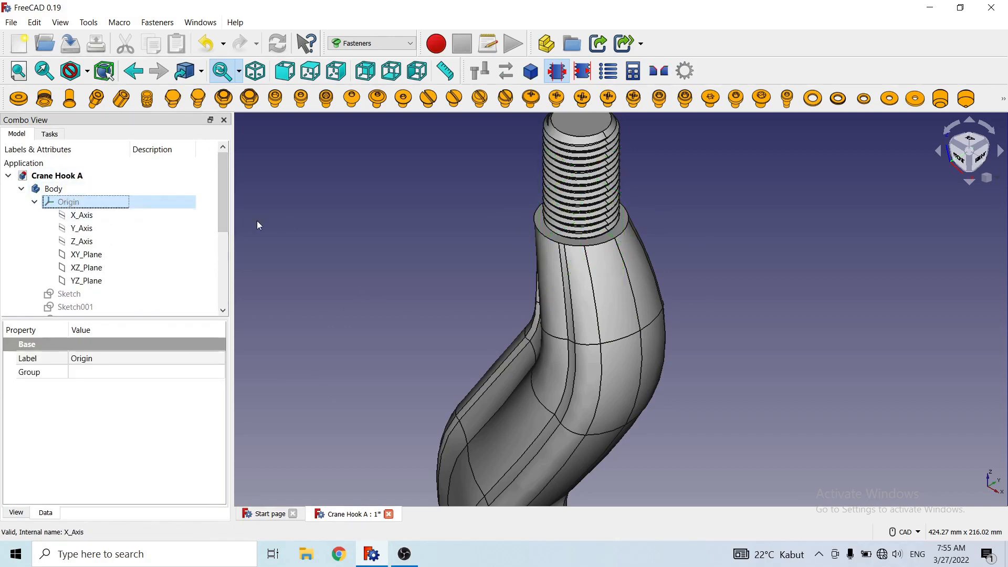
left_click(34, 202)
left_click(367, 242)
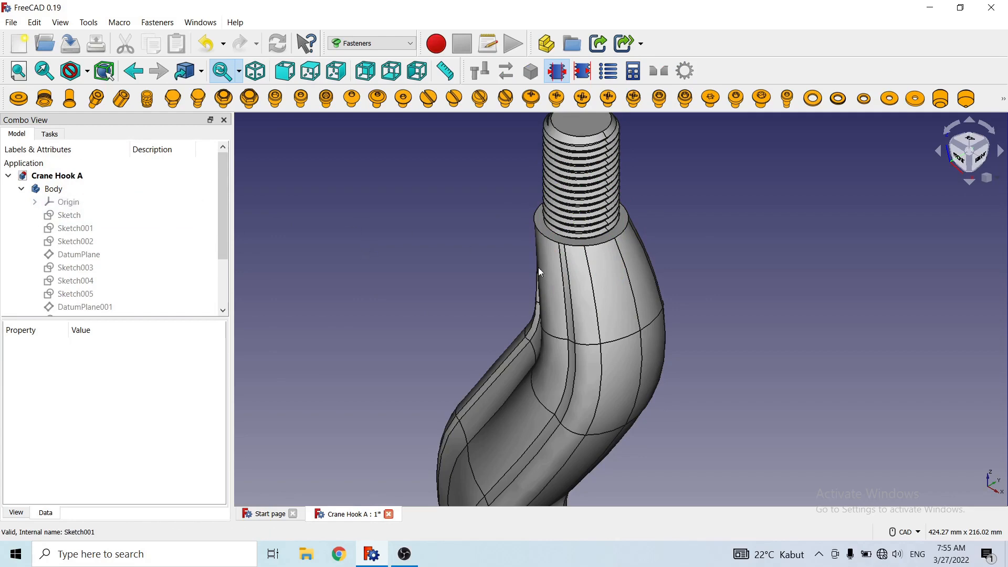
Step: Examine the whole crane hook from several sides, including the front and isometric views
middle_click_drag(640, 277, 594, 313)
scroll(594, 313, "down", 5)
middle_click_drag(624, 356, 633, 337)
scroll(661, 315, "up", 8)
middle_click_drag(637, 373, 656, 367)
middle_click_drag(542, 364, 457, 292)
scroll(456, 293, "down", 12)
middle_click_drag(634, 373, 655, 354)
scroll(686, 324, "up", 6)
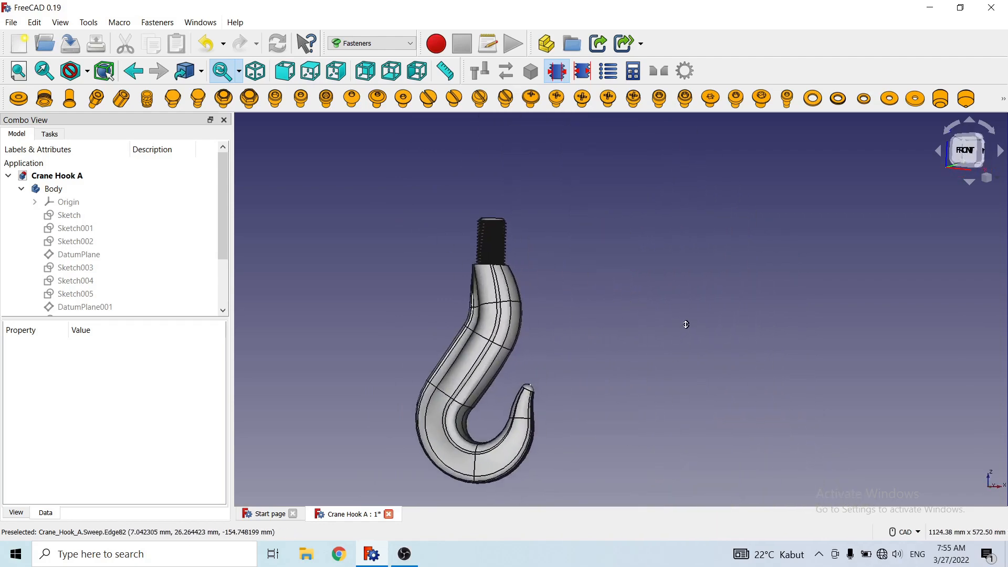
middle_click_drag(581, 319, 619, 362)
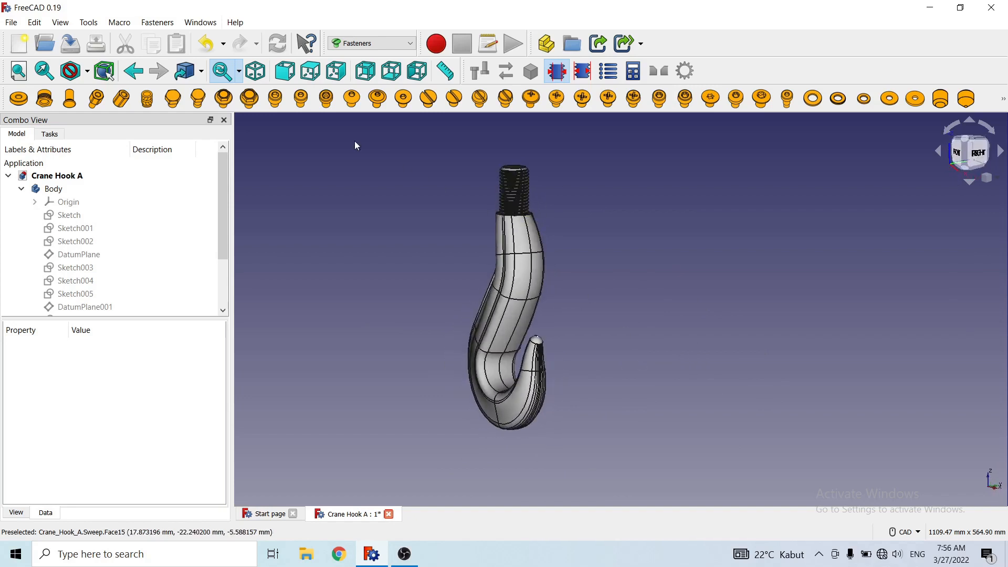
left_click(255, 71)
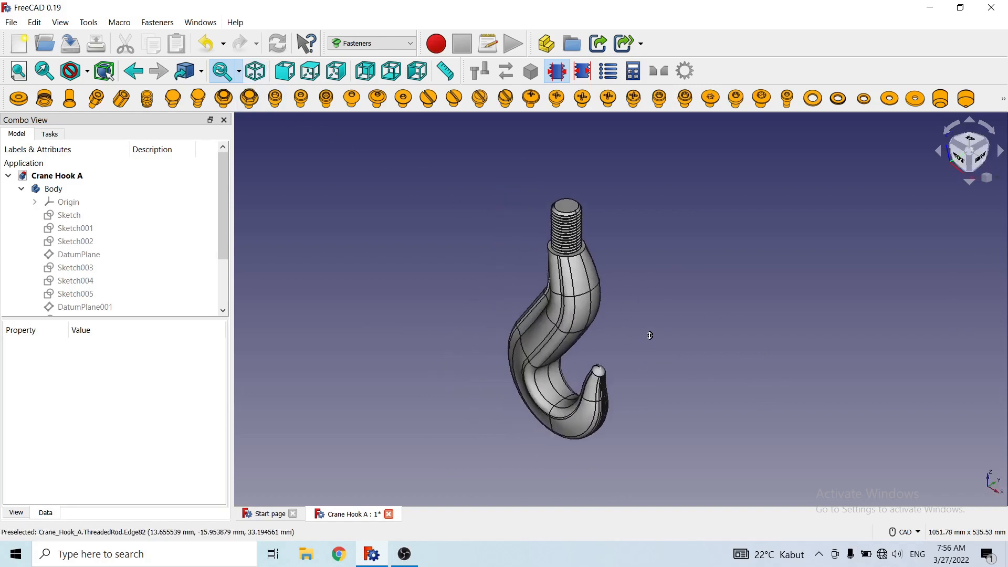
scroll(650, 335, "up", 1)
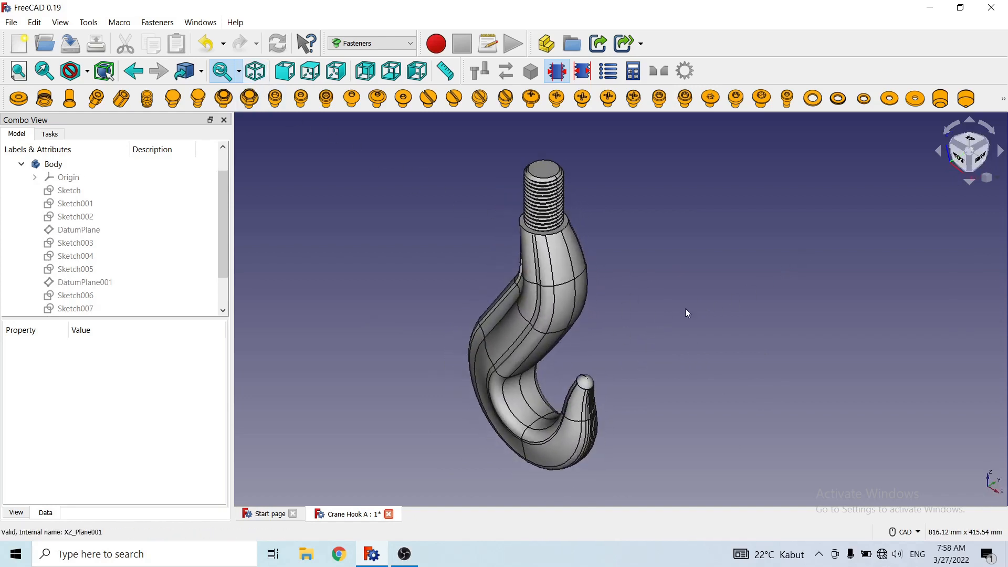
Step: Inspect the junction between the threaded rod and the shank's top face up close
middle_click_drag(606, 353, 659, 327)
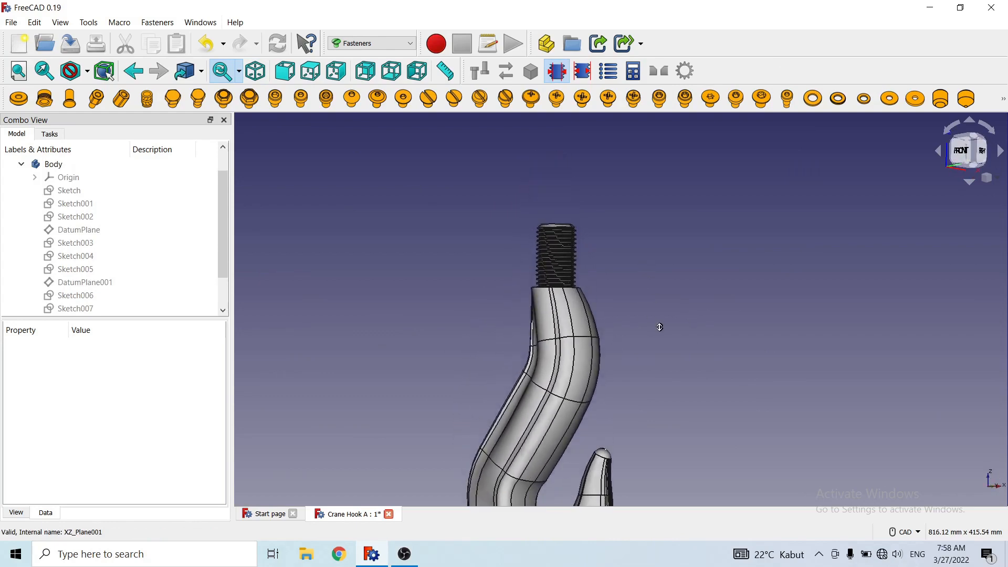
scroll(659, 327, "up", 5)
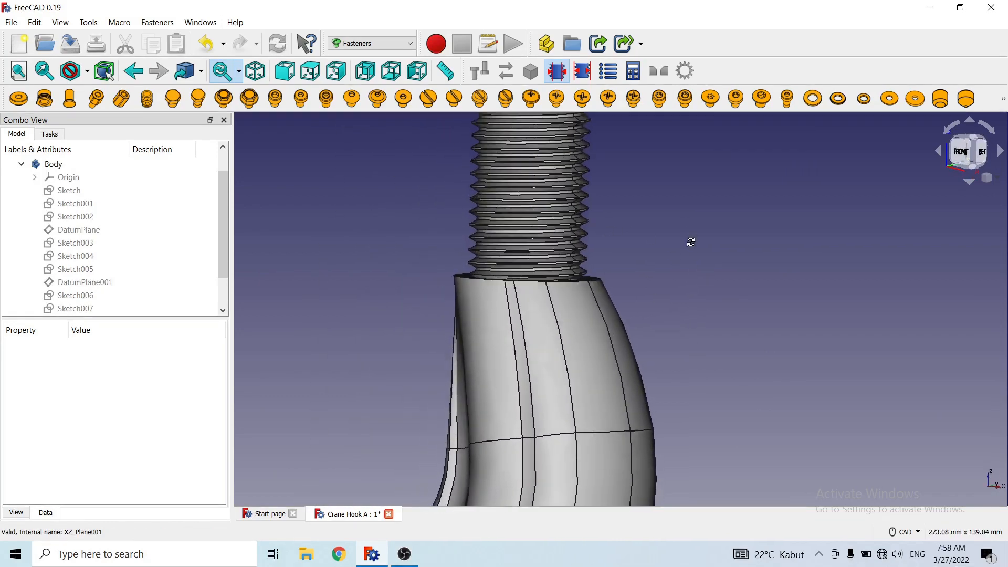
middle_click_drag(691, 242, 672, 252)
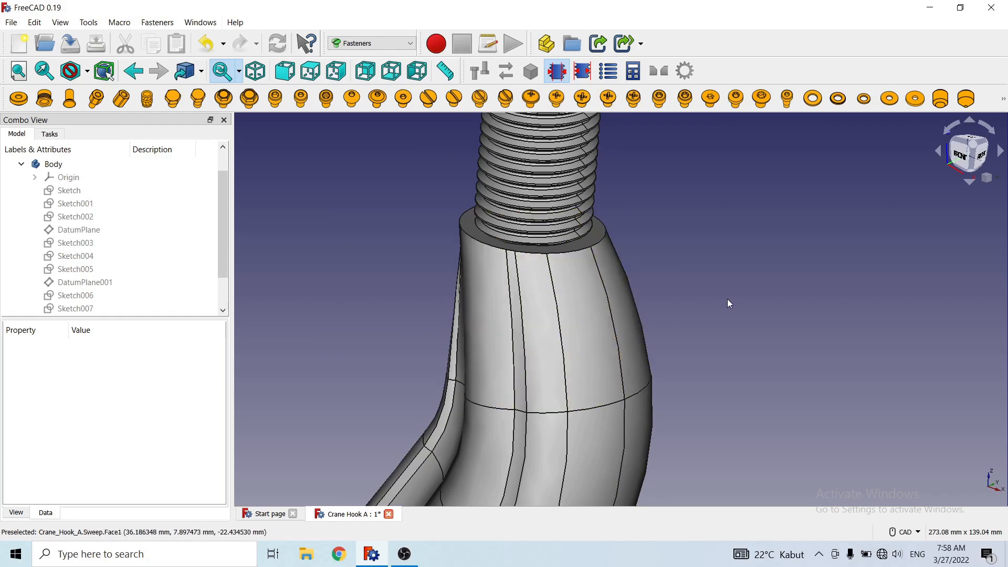
scroll(727, 296, "down", 3)
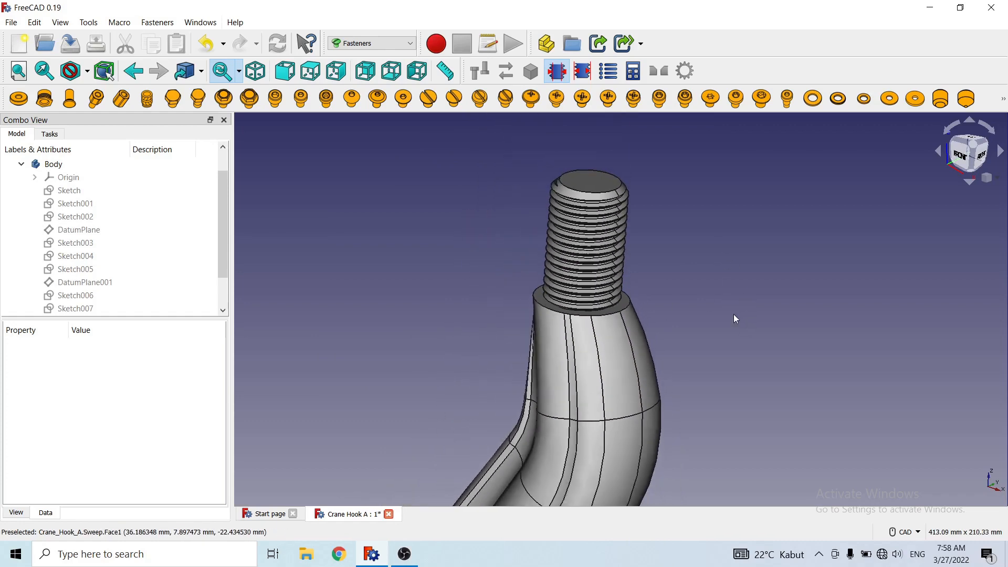
middle_click_drag(733, 314, 704, 266)
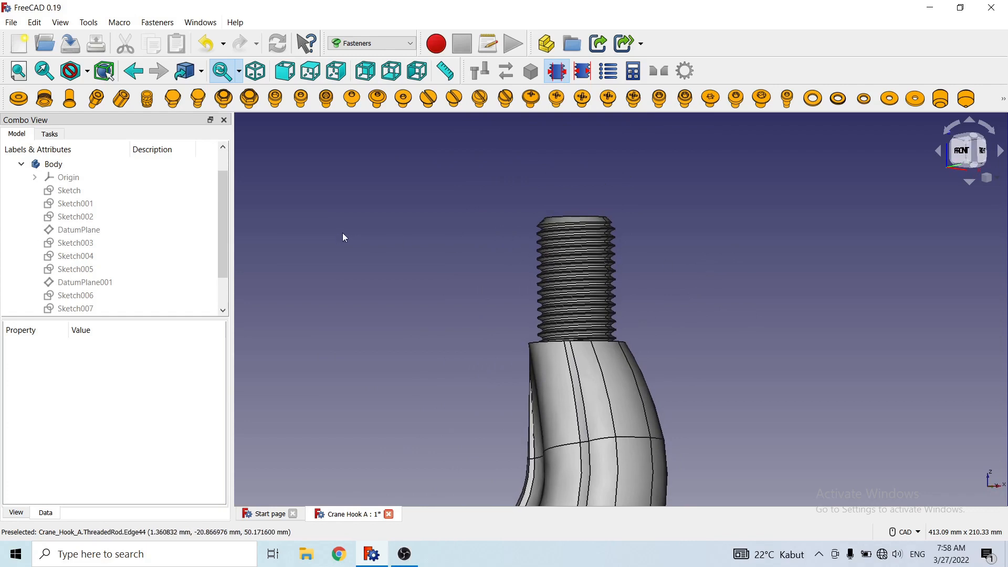
Step: Show the body's Origin planes again and set the view to isometric
left_click(74, 179)
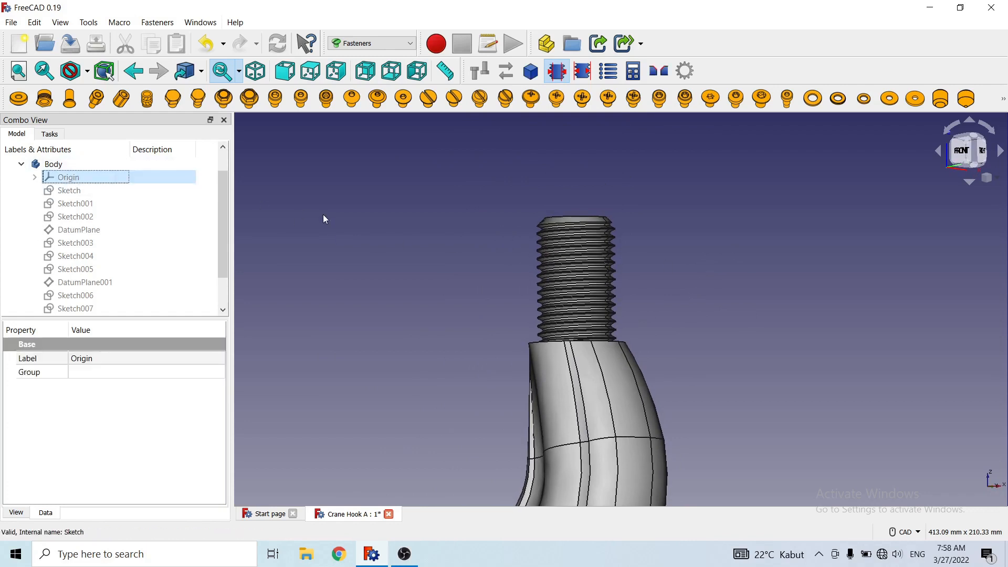
key("space")
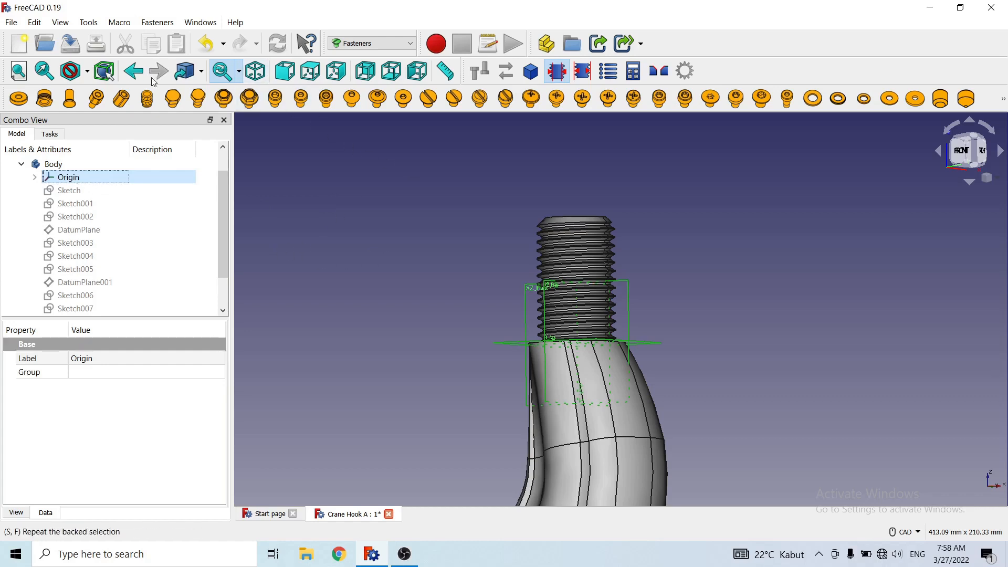
left_click(261, 73)
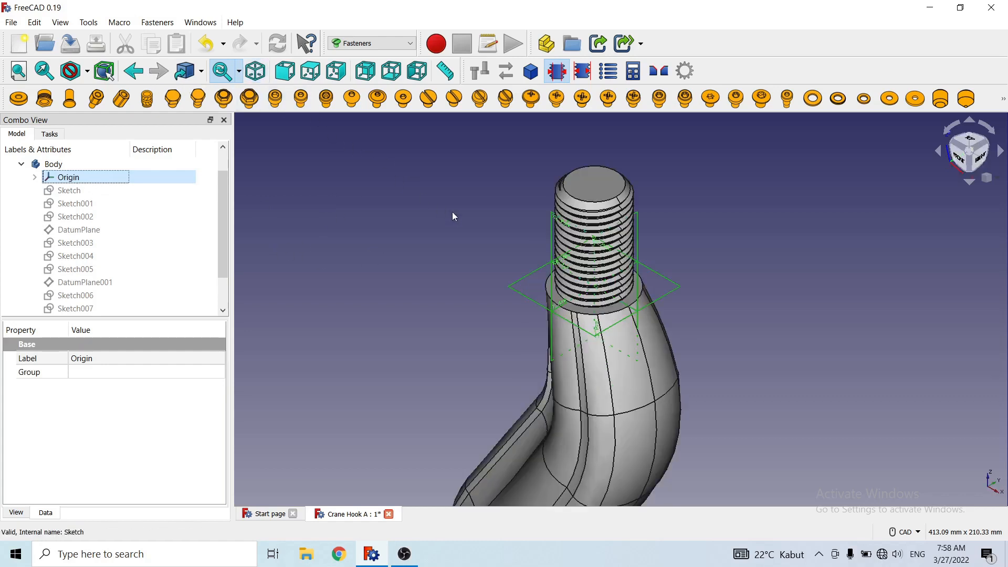
Step: Switch to the Part Design workbench and create a new sketch on the XZ plane
left_click(413, 45)
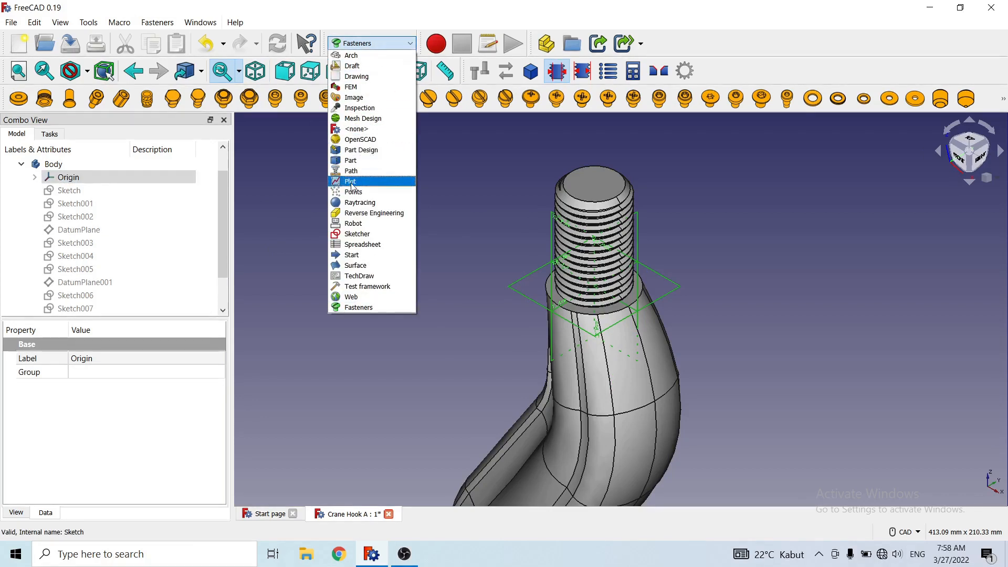
left_click(377, 150)
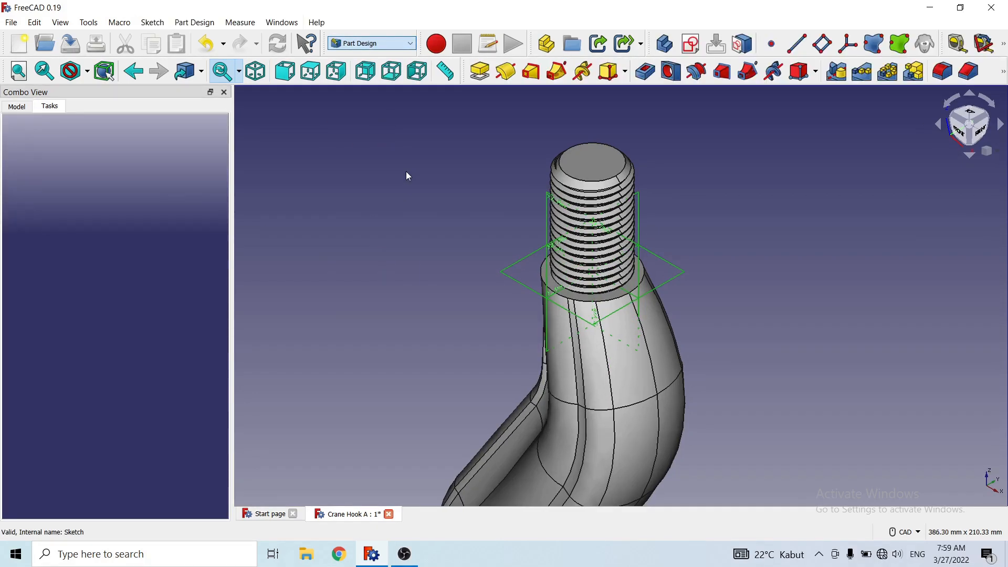
left_click(690, 44)
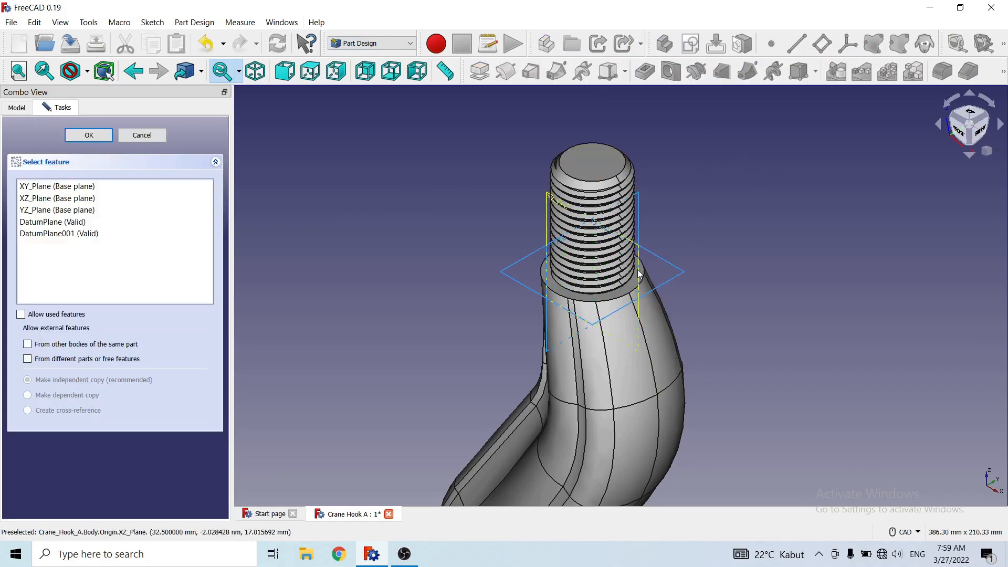
left_click(639, 272)
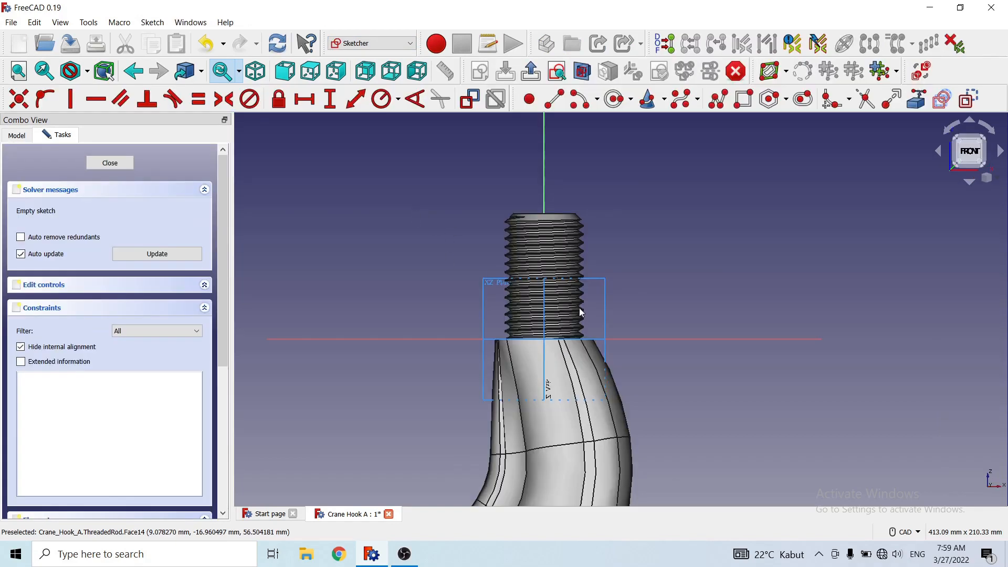
Step: Sketch a circle about 3.1 mm in diameter beside the thread's lowest crest, just above the shank's top face, and select it
scroll(580, 313, "up", 8)
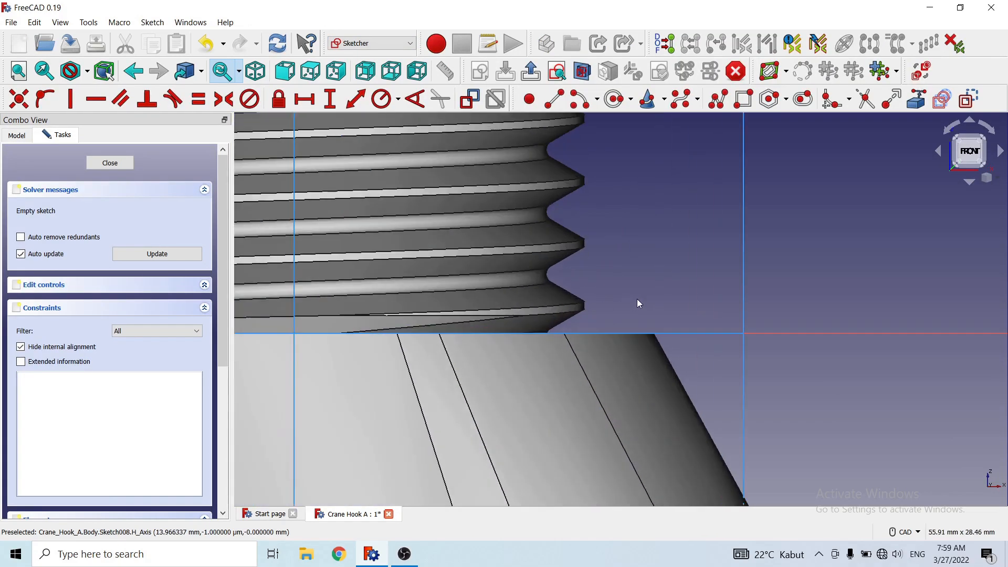
left_click(616, 100)
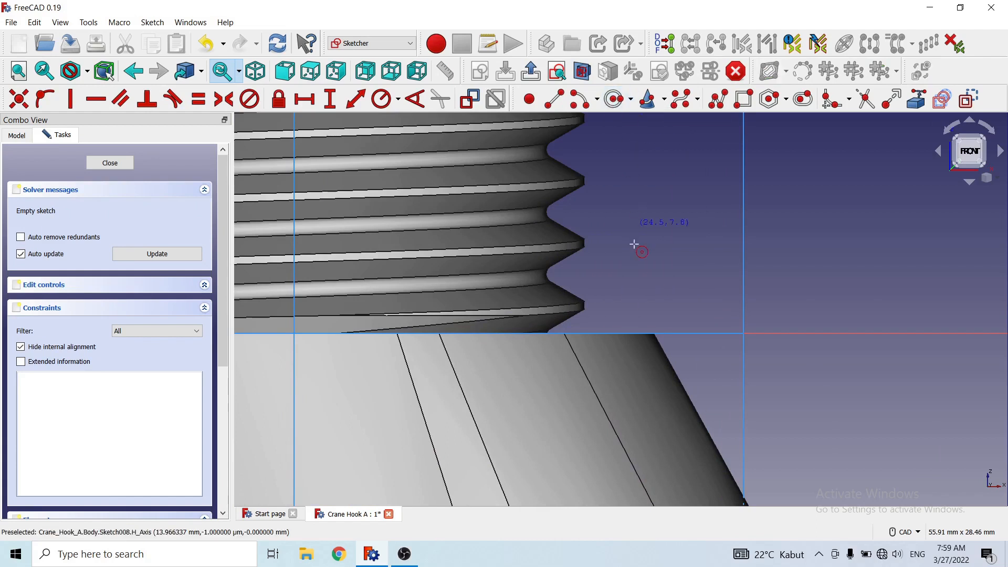
left_click(596, 319)
left_click(606, 339)
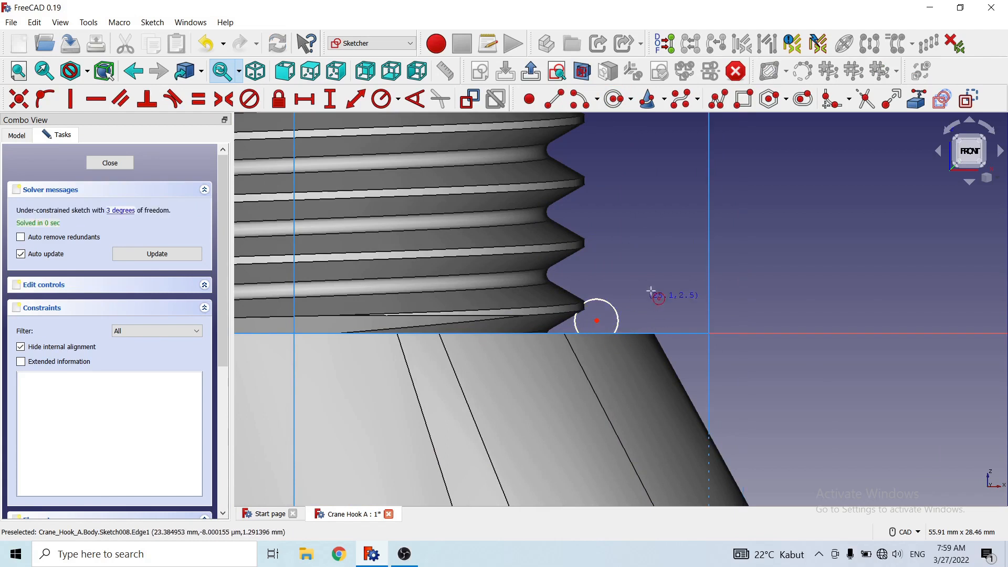
left_click(613, 306)
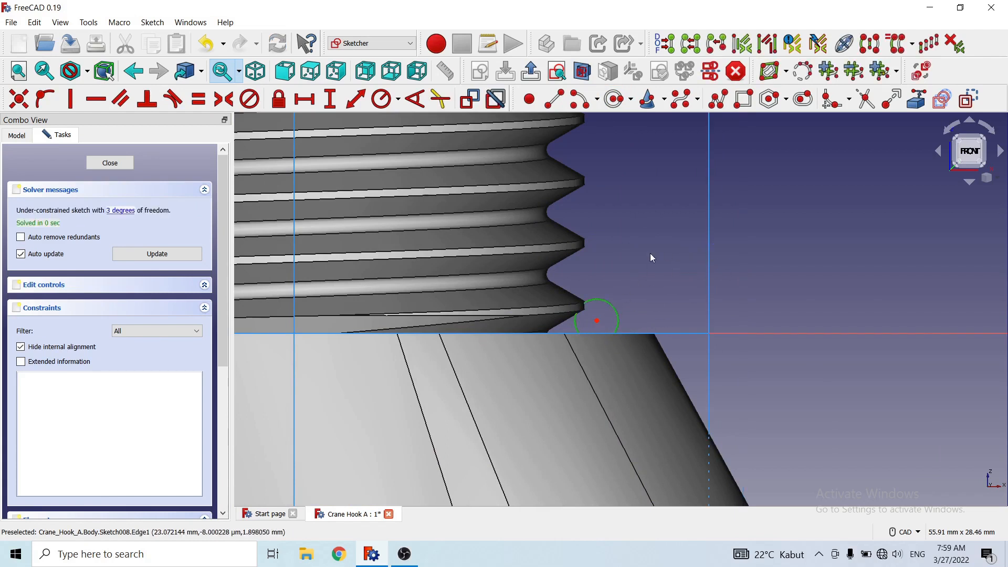
Step: Constrain the circle's diameter to 7 mm and move it just above the shank's top face, overlapping the lowest thread crests
left_click(397, 100)
left_click(407, 136)
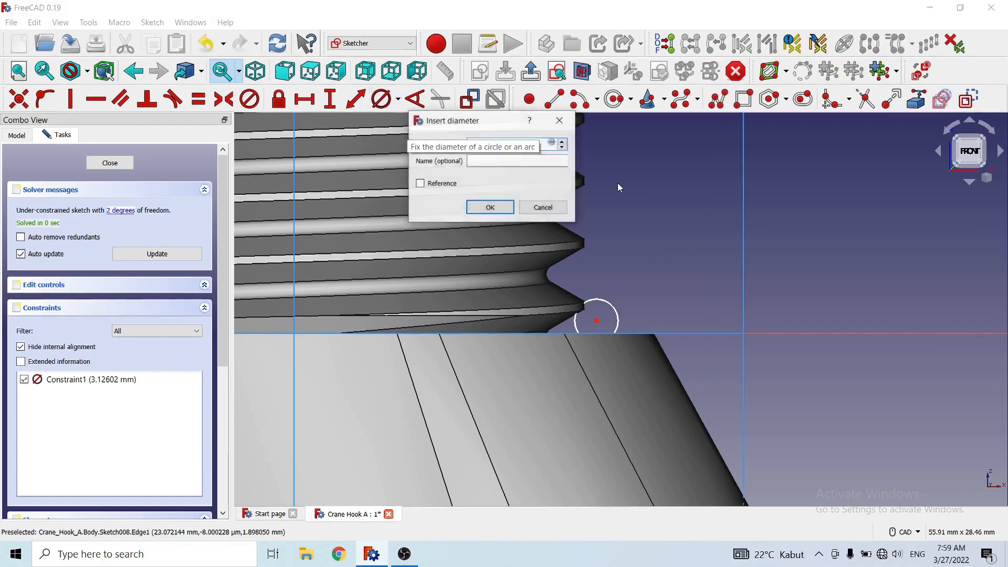
key("Right")
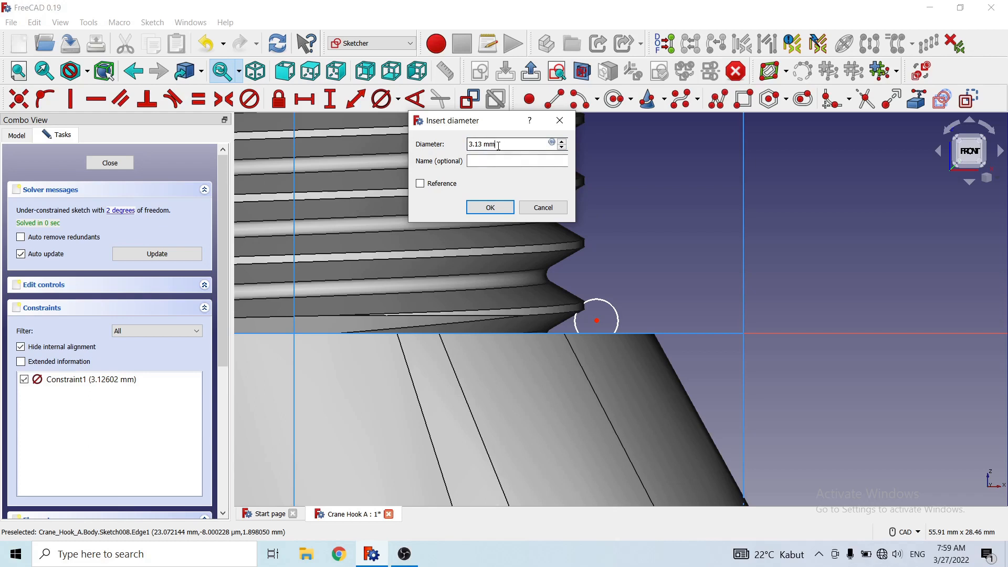
left_click_drag(498, 145, 452, 151)
type("7")
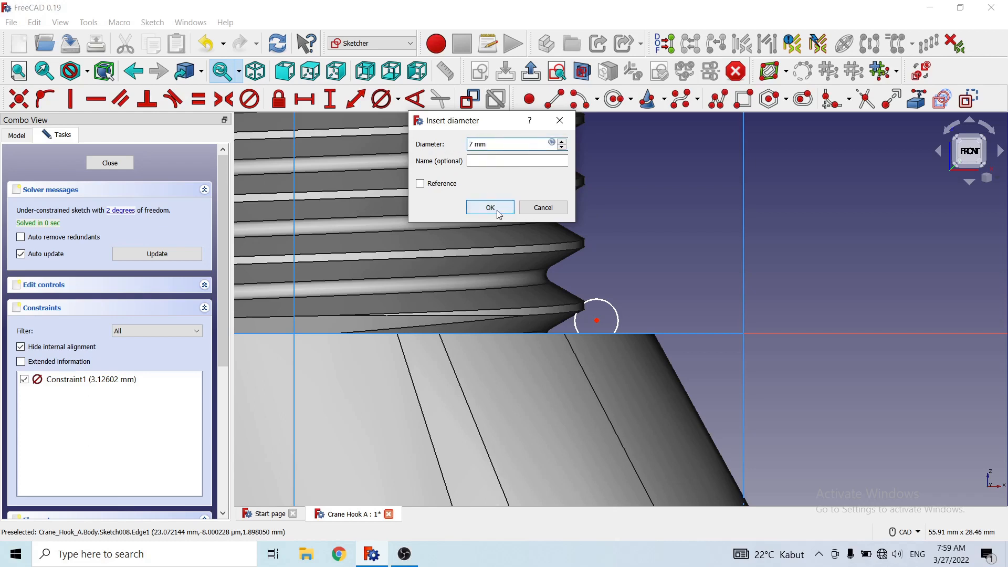
left_click(489, 207)
left_click_drag(624, 282, 644, 246)
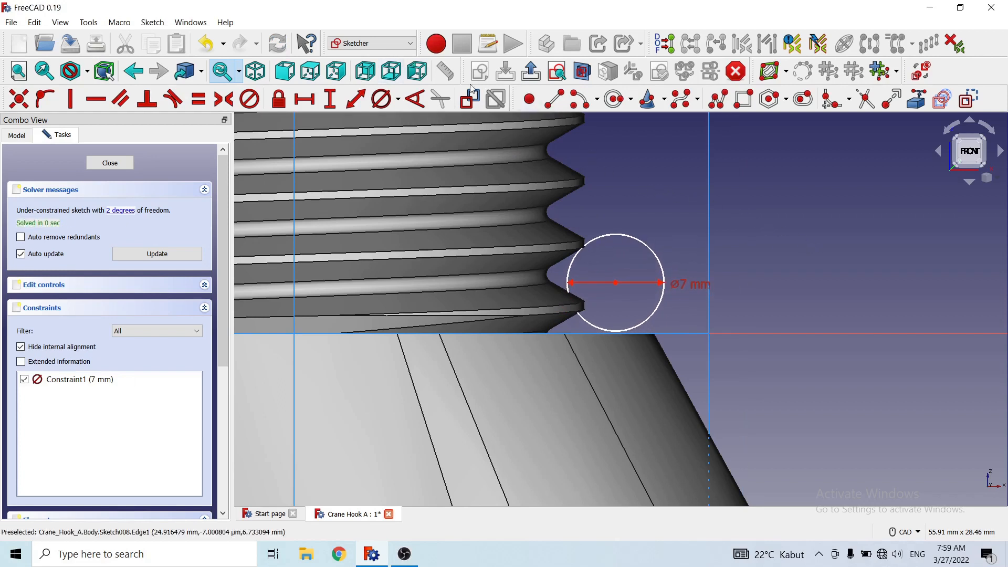
Step: Add a horizontal distance constraint between the circle's centre and the sketch's vertical axis, entering 42/2 as the length
left_click(616, 284)
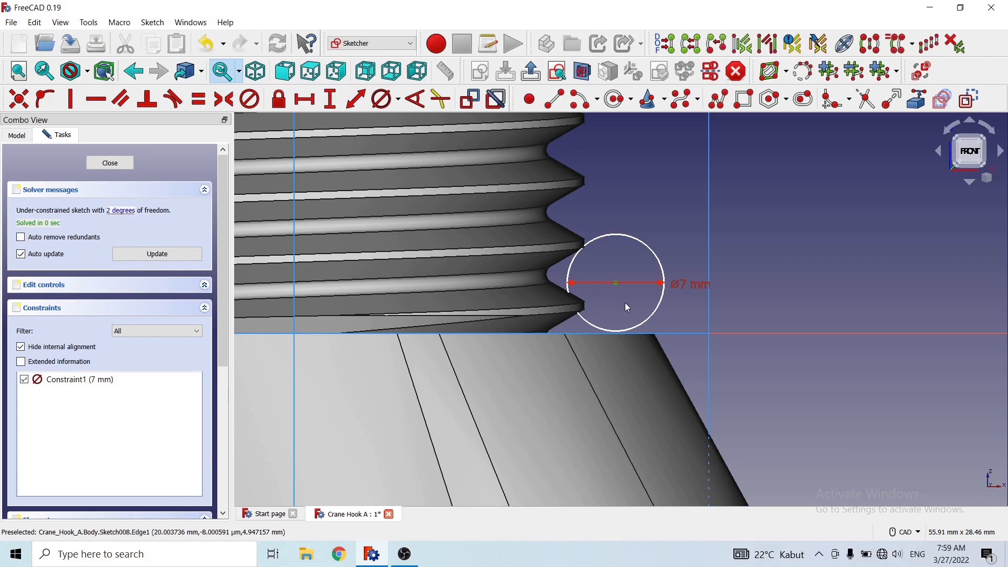
scroll(698, 299, "down", 5)
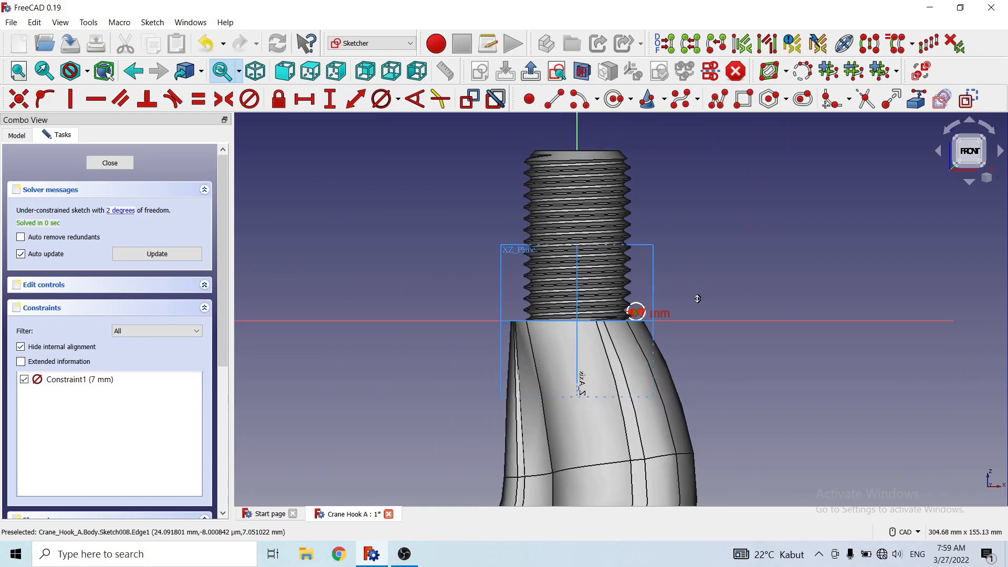
scroll(697, 299, "down", 2)
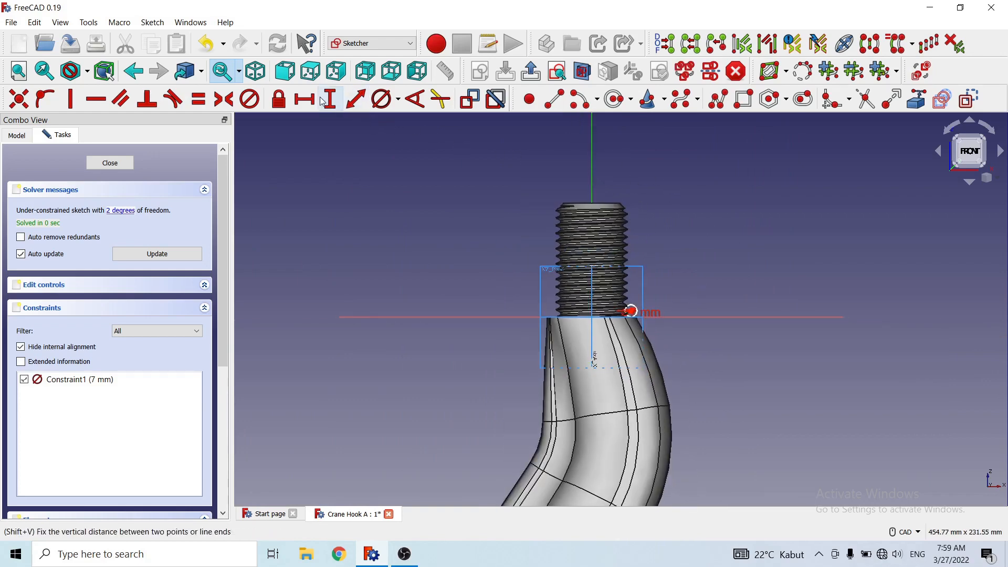
left_click(305, 99)
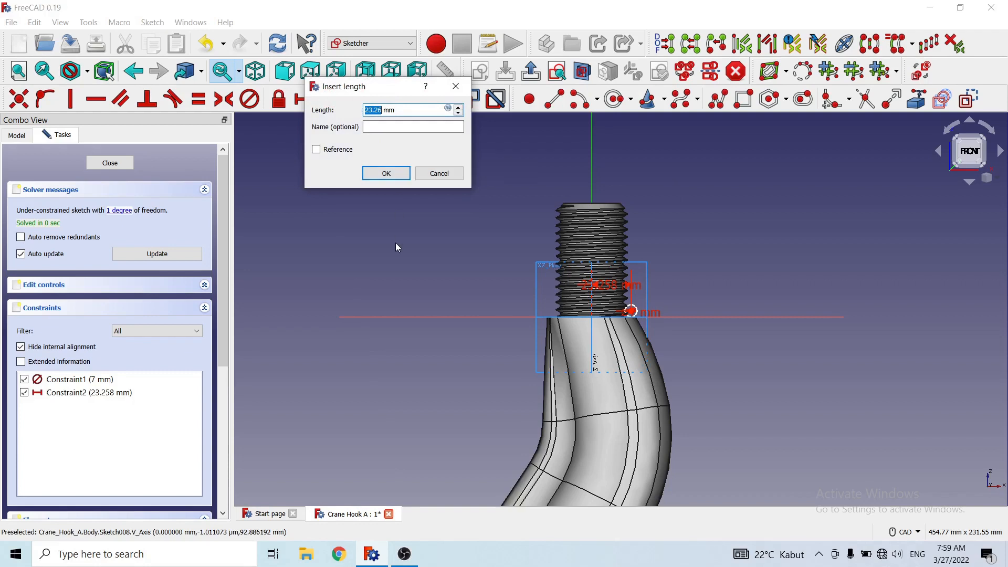
left_click(379, 110)
double_click(379, 110)
type("42")
key("BackSpace")
key("BackSpace")
key("BackSpace")
type("/2")
left_click(386, 174)
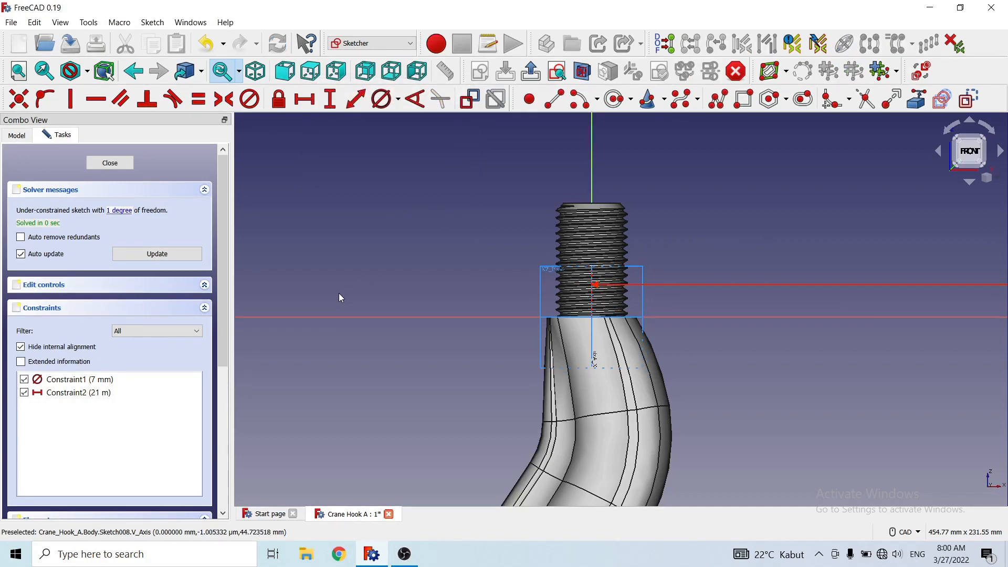
Step: Correct the circle centre's horizontal distance constraint to 21 mm
double_click(101, 397)
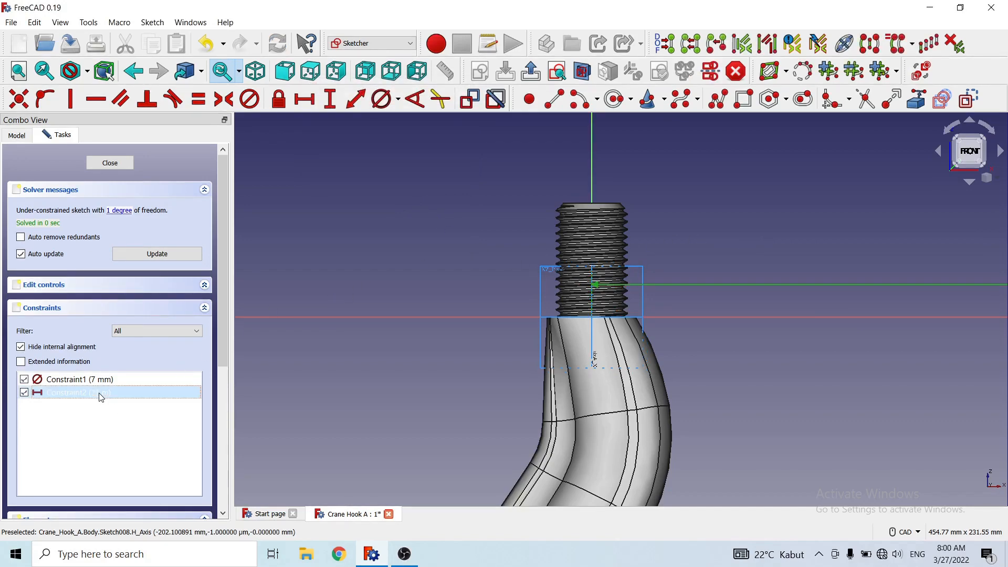
left_click(515, 246)
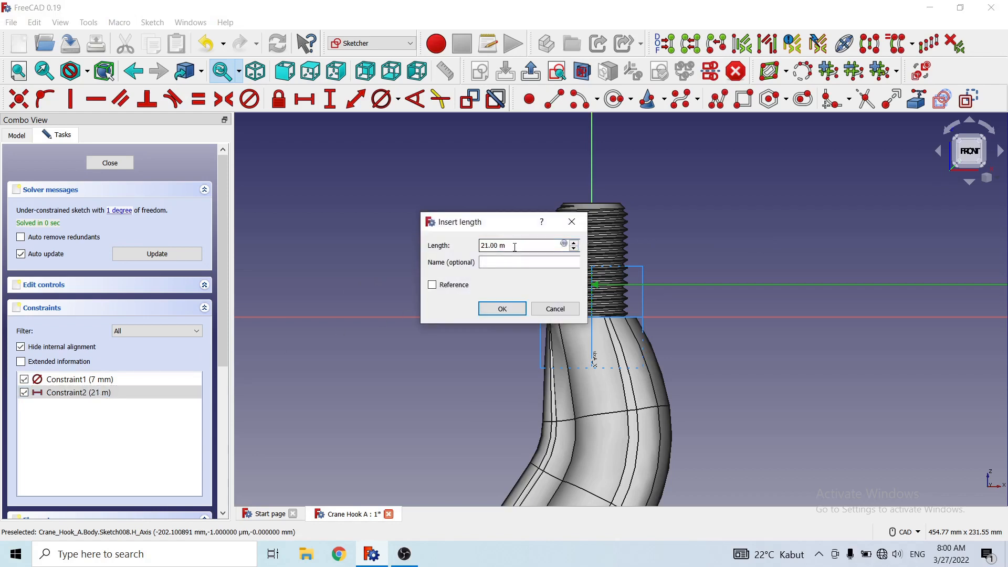
left_click(496, 308)
Step: Constrain the circle's centre 3.5 mm vertically from the horizontal axis and close the sketch
scroll(700, 301, "up", 8)
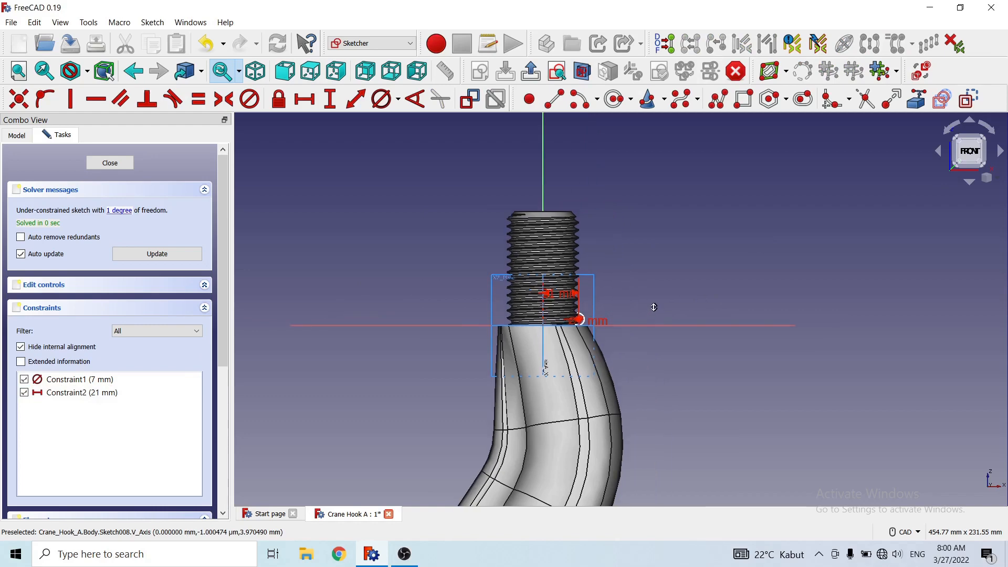
scroll(702, 268, "up", 4)
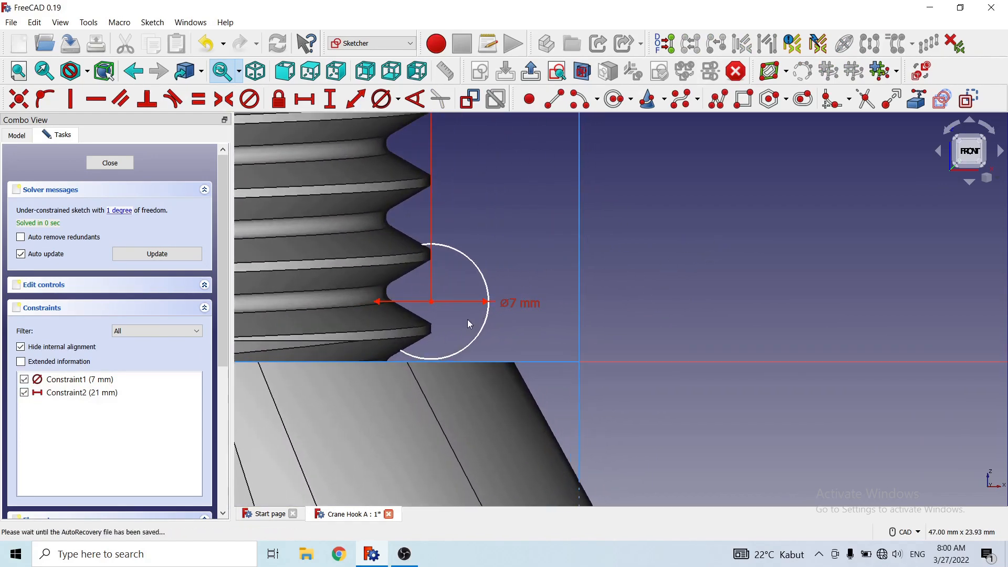
left_click(431, 301)
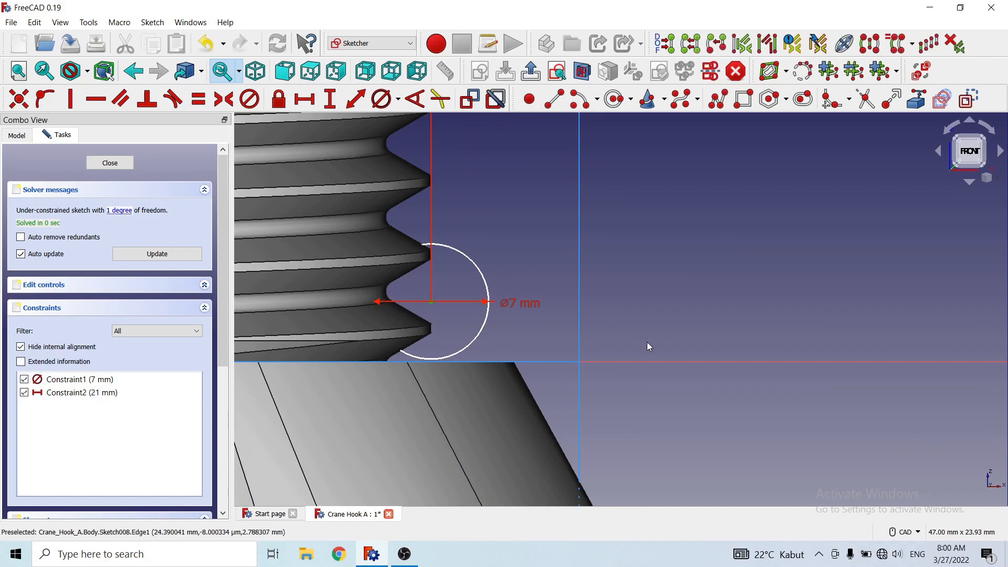
left_click(654, 361)
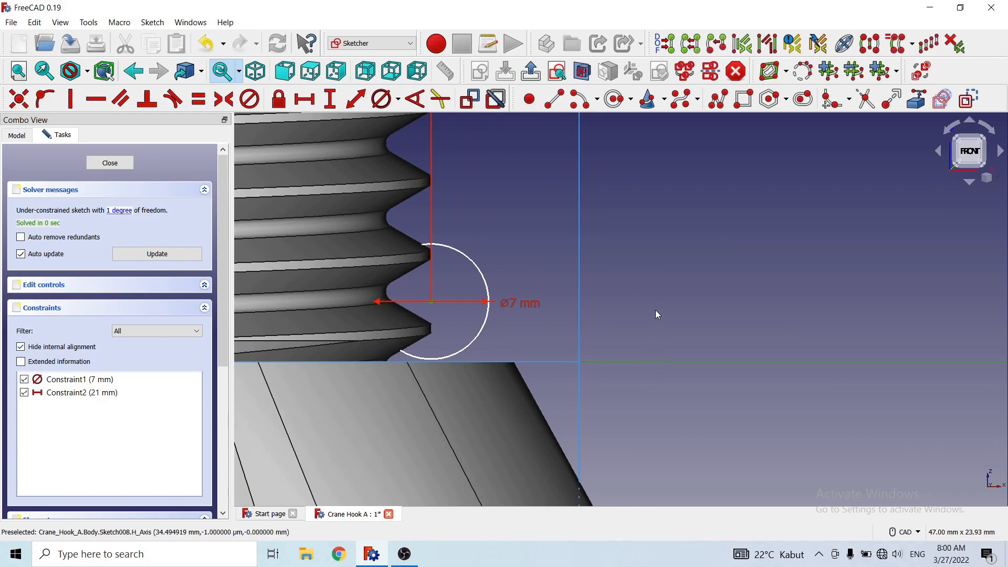
left_click(330, 99)
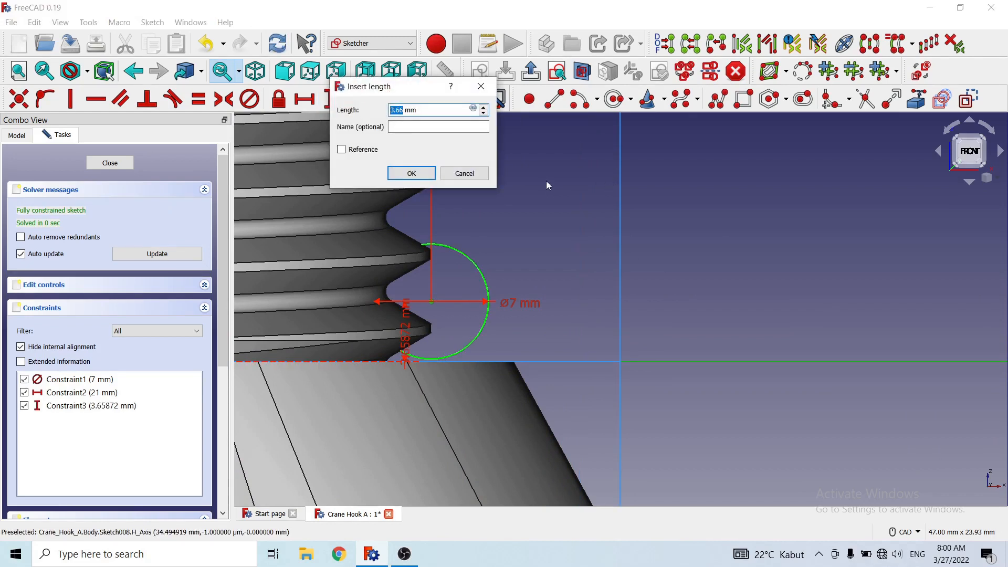
type("3.5")
left_click(411, 173)
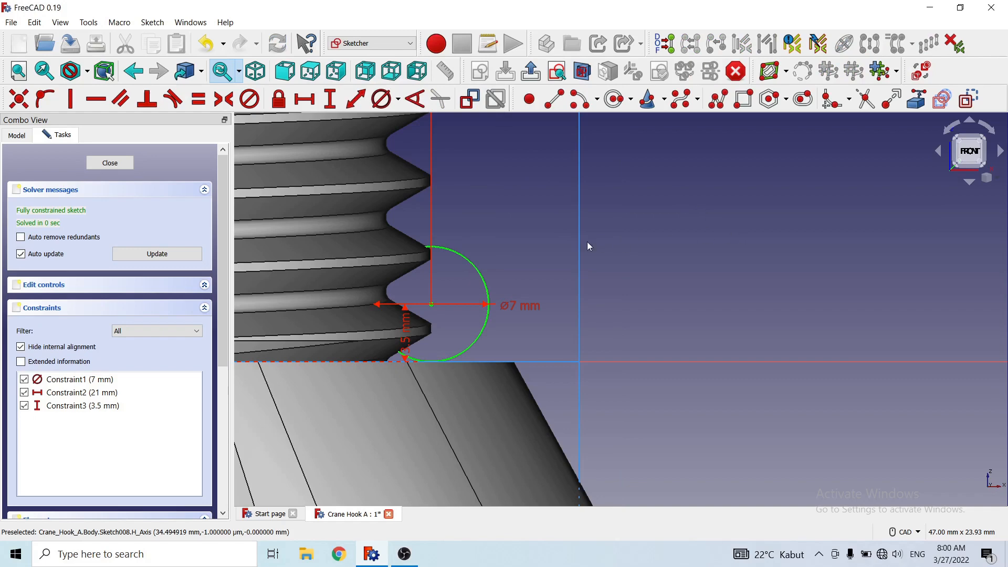
scroll(532, 238, "down", 8)
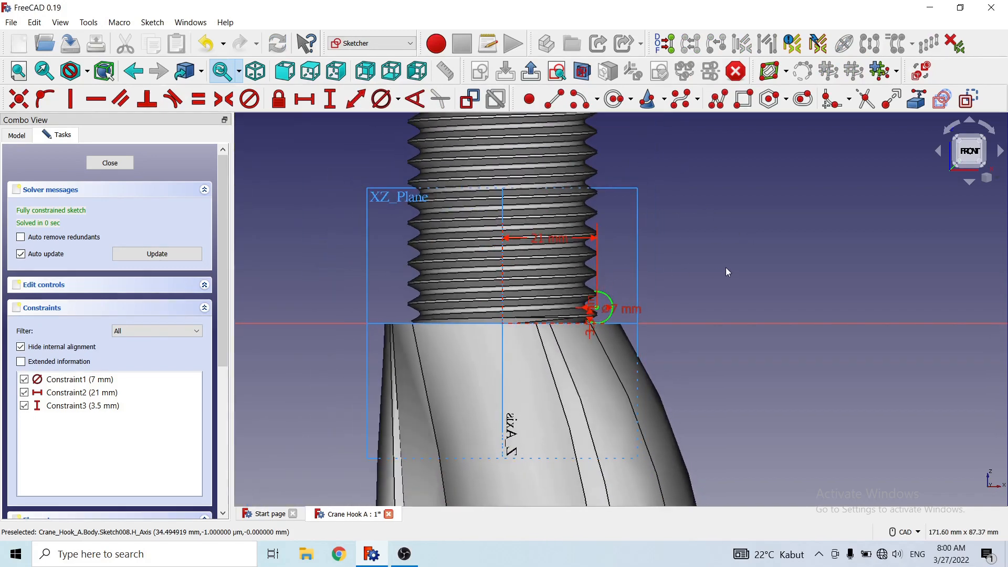
scroll(693, 283, "up", 6)
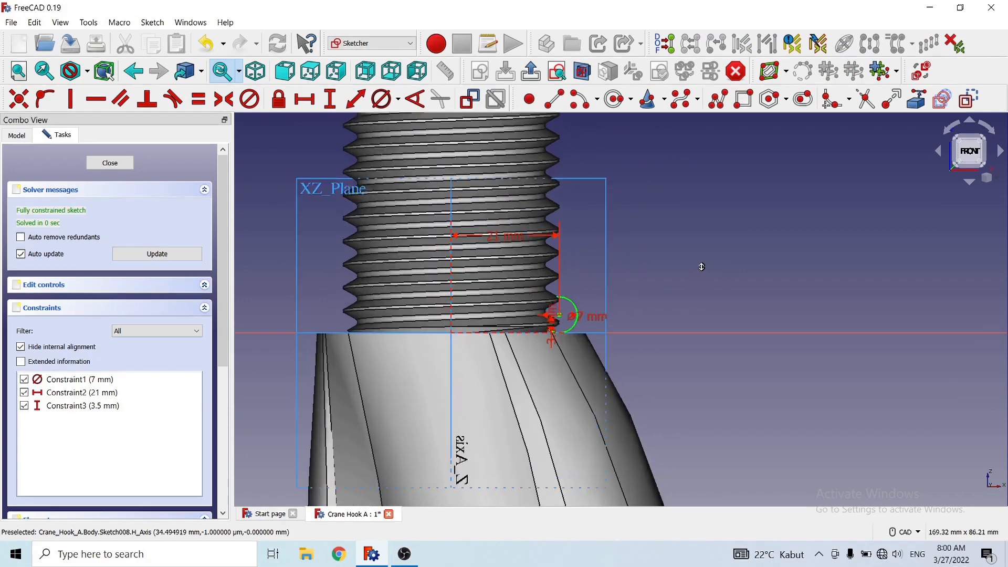
left_click(124, 165)
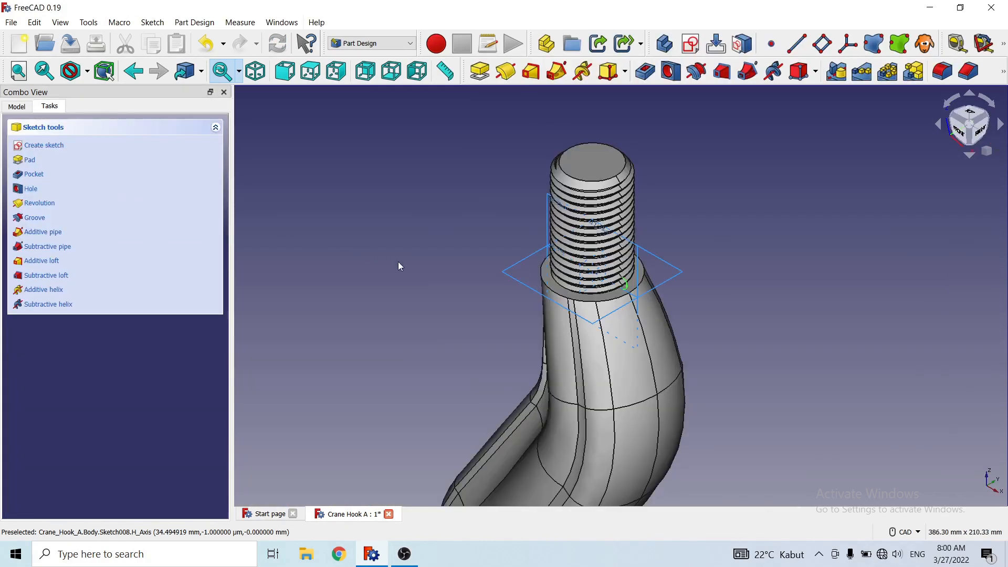
Step: Switch to the Part workbench and revolve the 7 mm circle sketch 360° about the Z axis as a solid
left_click(16, 107)
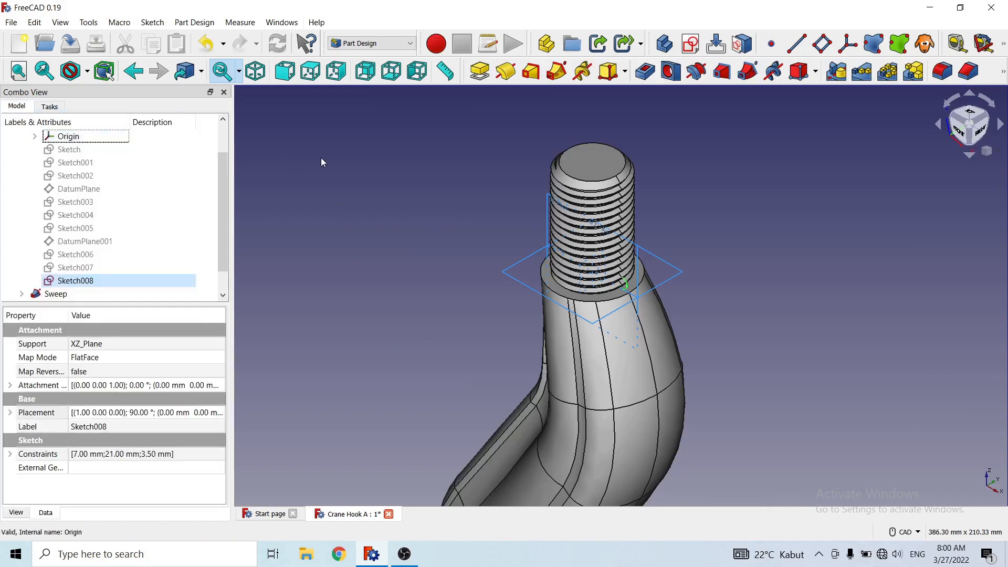
scroll(432, 212, "up", 5)
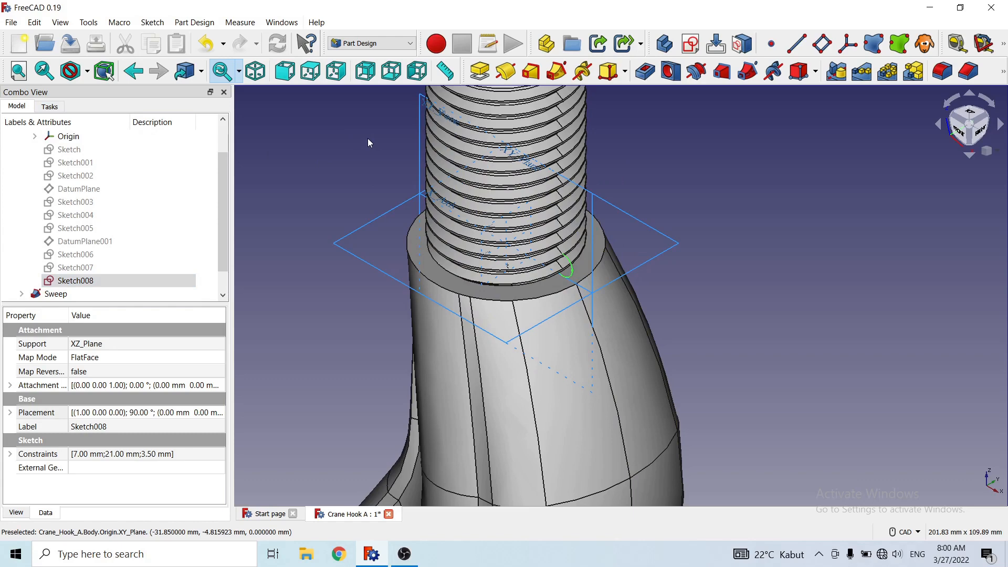
left_click(408, 47)
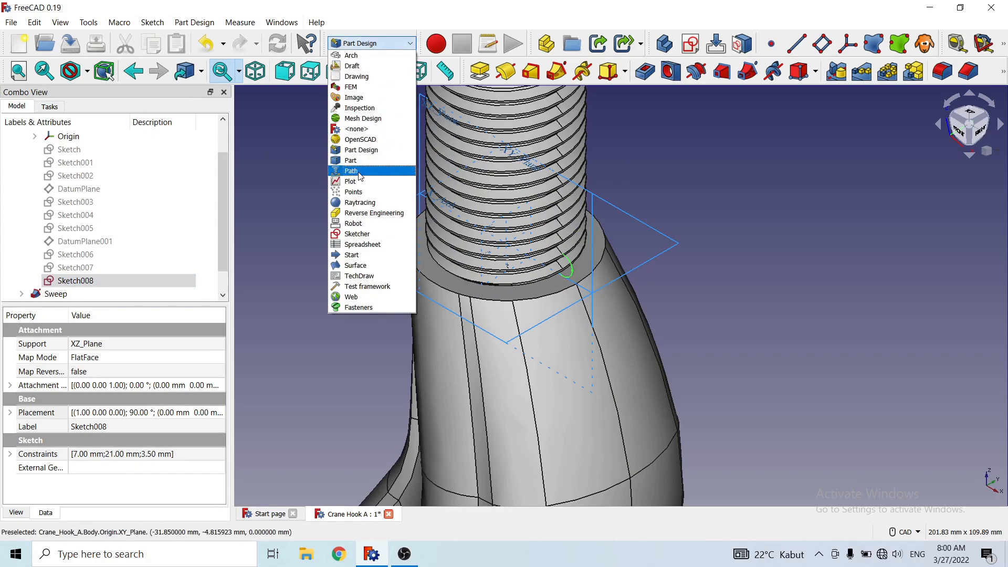
left_click(362, 161)
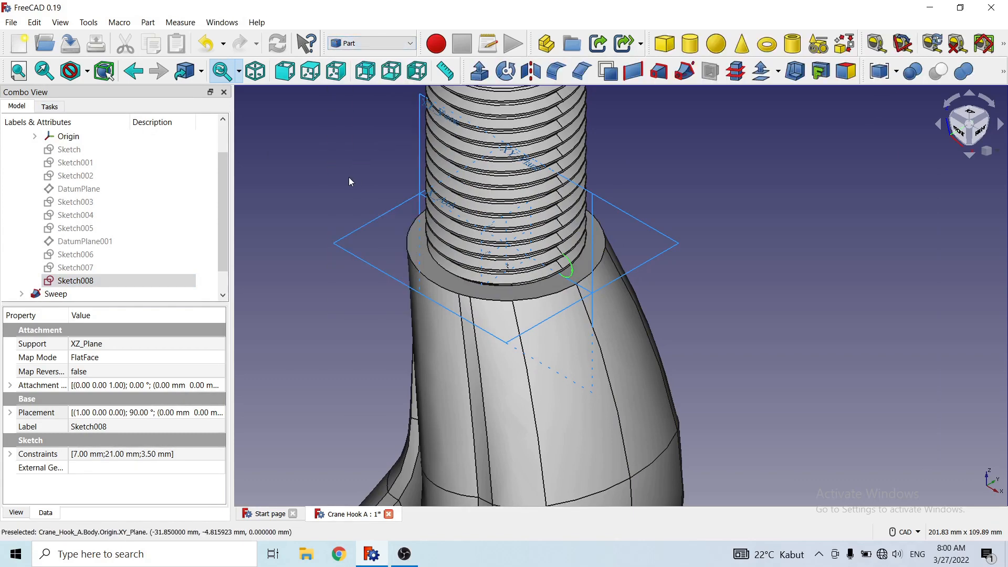
left_click(506, 72)
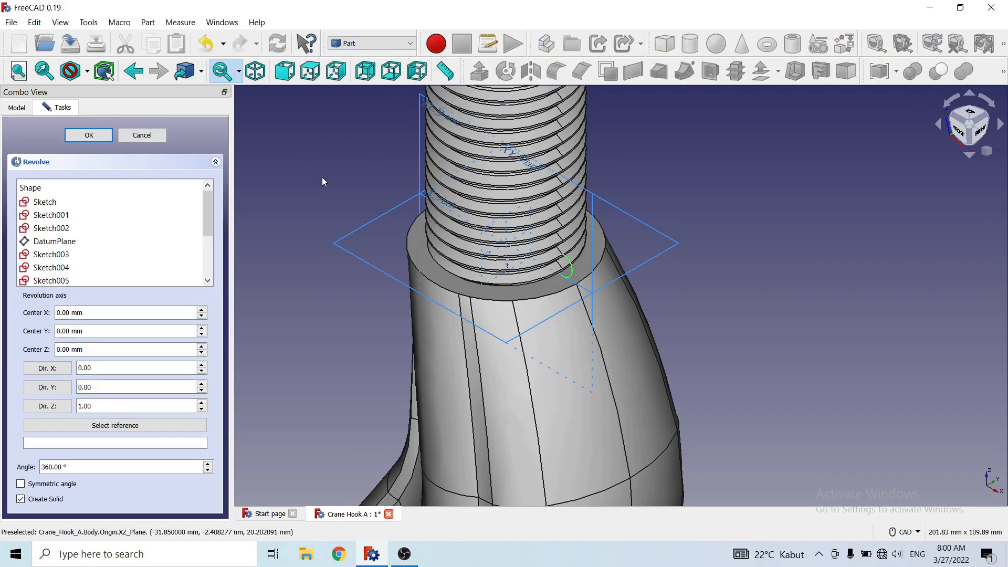
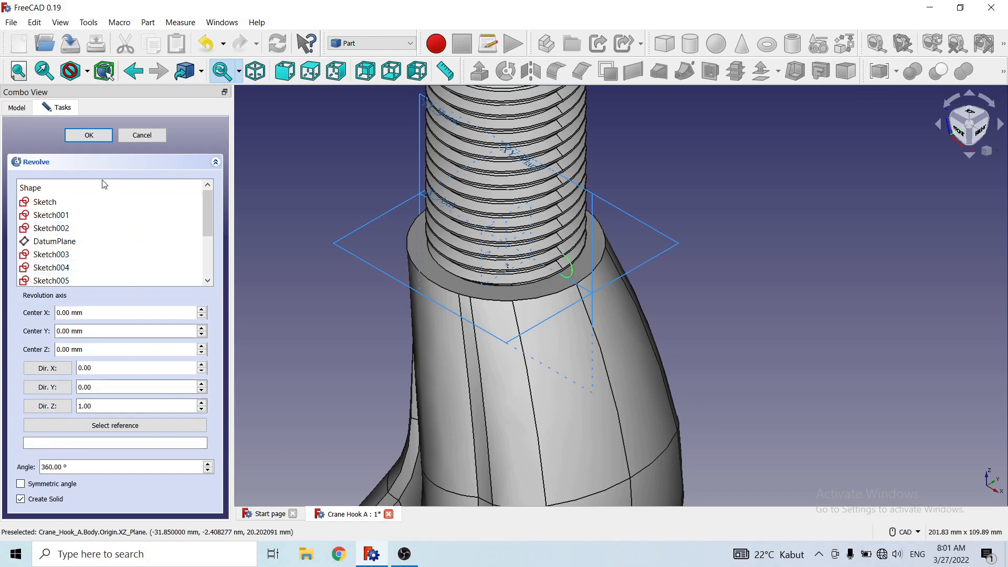
left_click(102, 138)
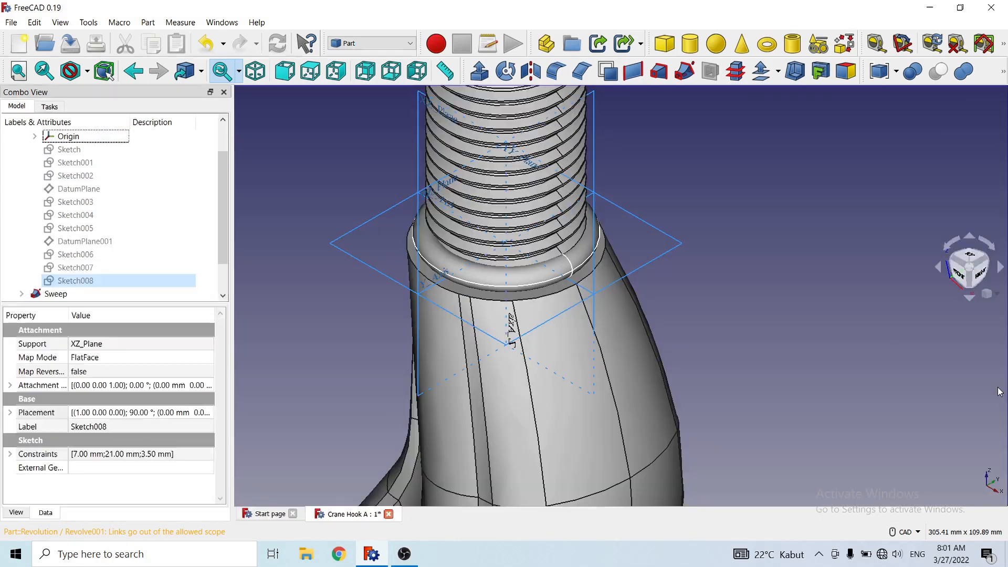
left_click(1000, 388)
left_click(809, 303)
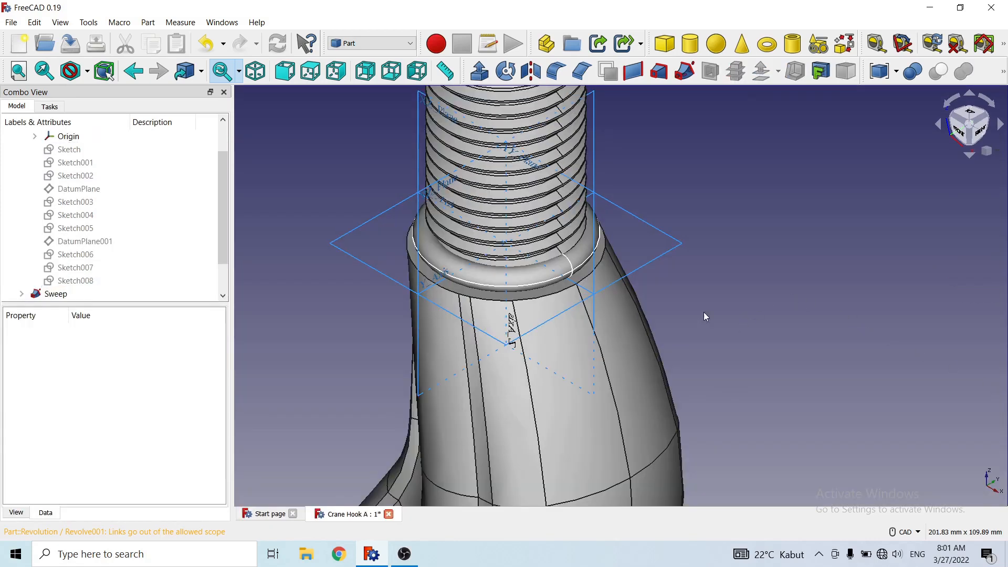
Step: Cut the revolved ring from the M42x70 threaded rod to form an undercut at the thread's base
left_click_drag(222, 206, 223, 165)
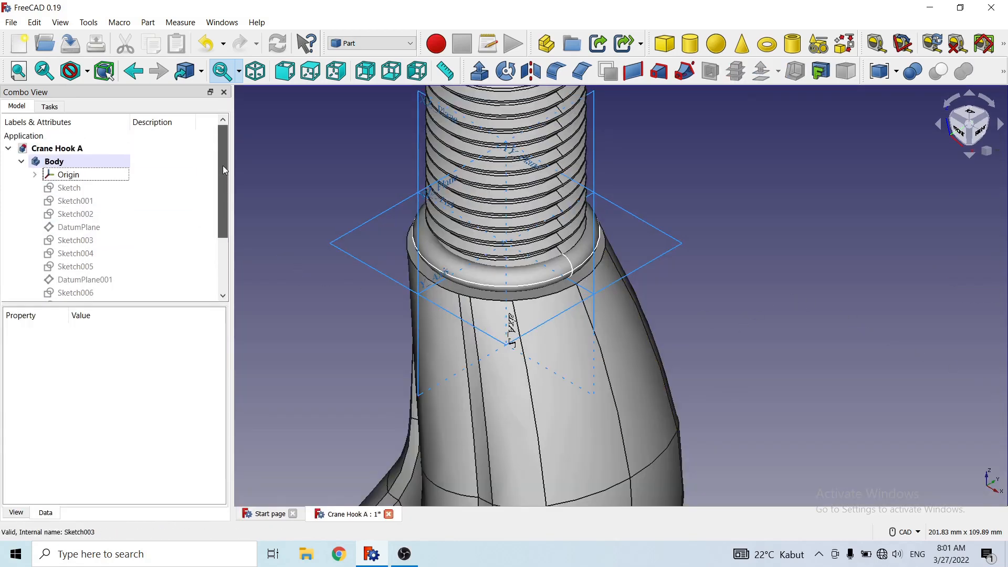
left_click(35, 175)
left_click(21, 162)
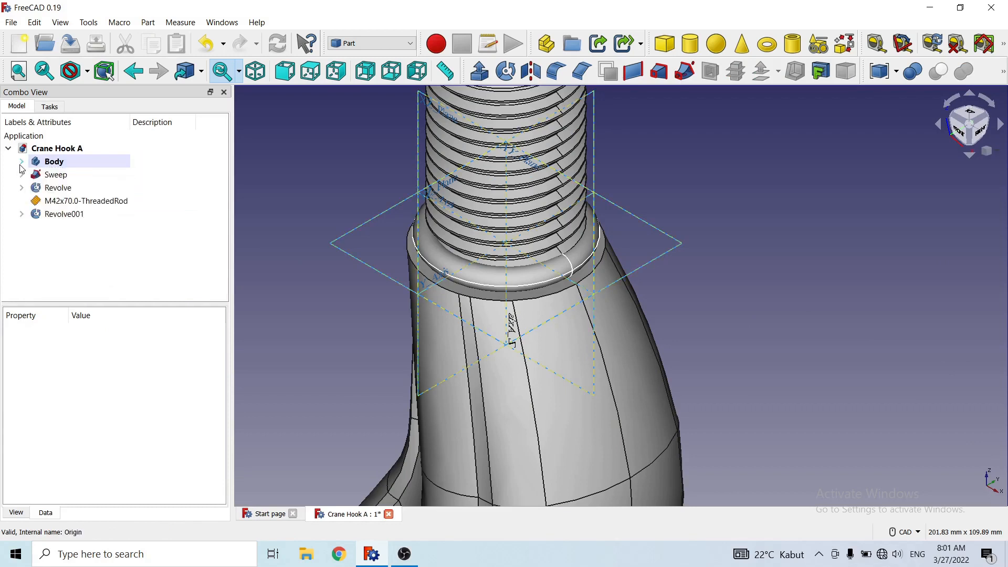
left_click(92, 206)
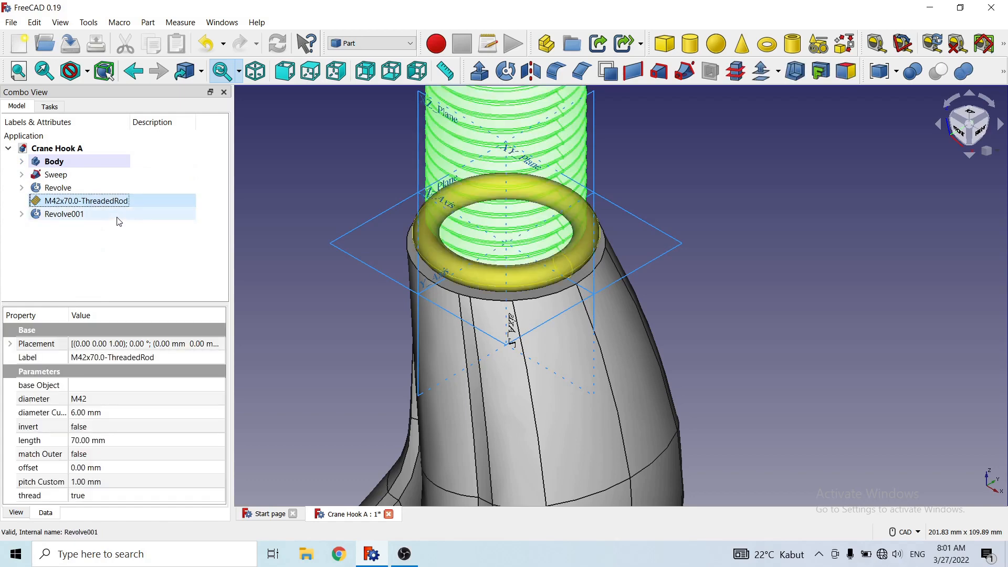
left_click(73, 215, "ctrl")
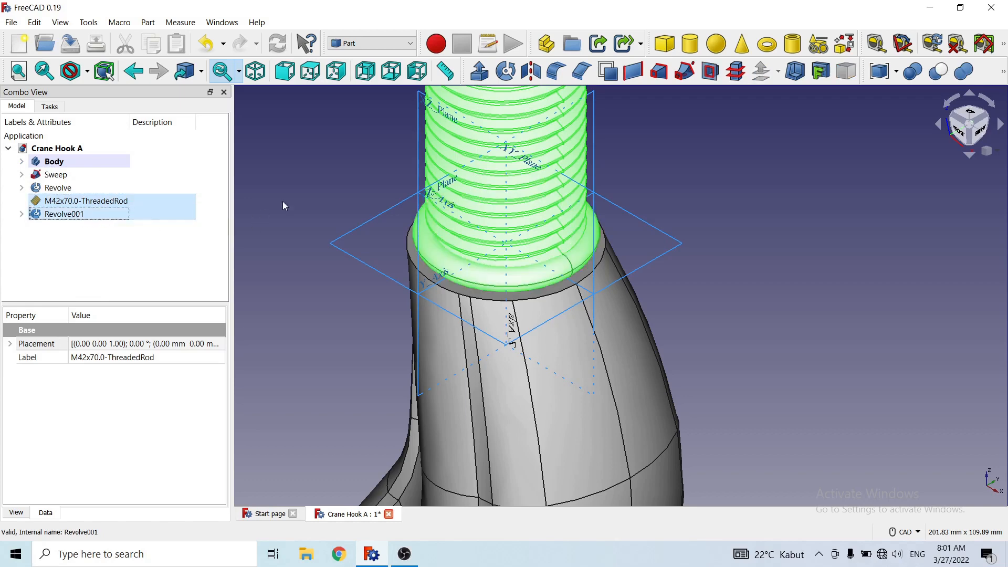
left_click(940, 72)
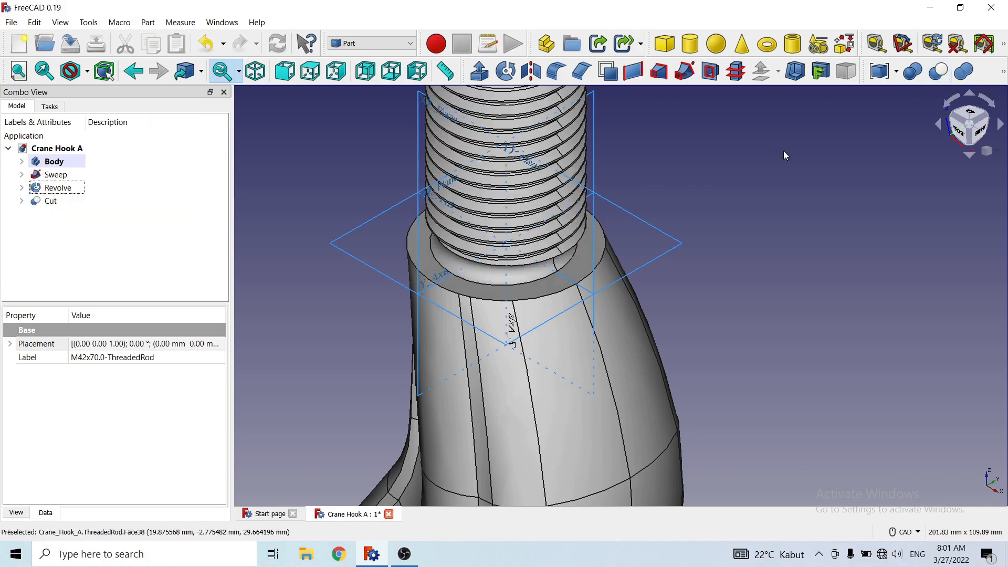
Step: Set the view to isometric and hide the body's Origin planes
middle_click_drag(779, 300, 695, 231)
scroll(748, 221, "up", 3)
scroll(686, 266, "down", 10)
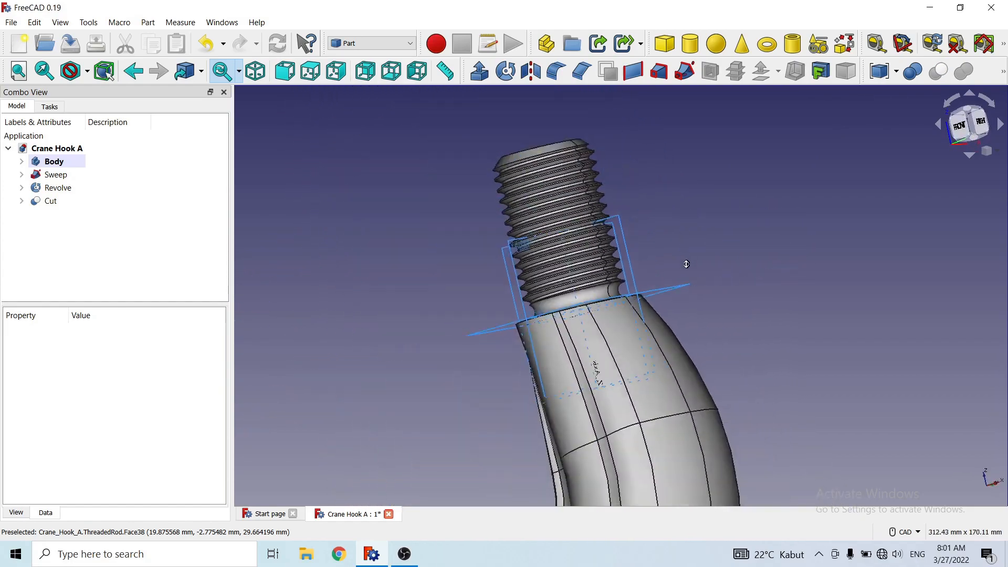
middle_click_drag(714, 306, 702, 342)
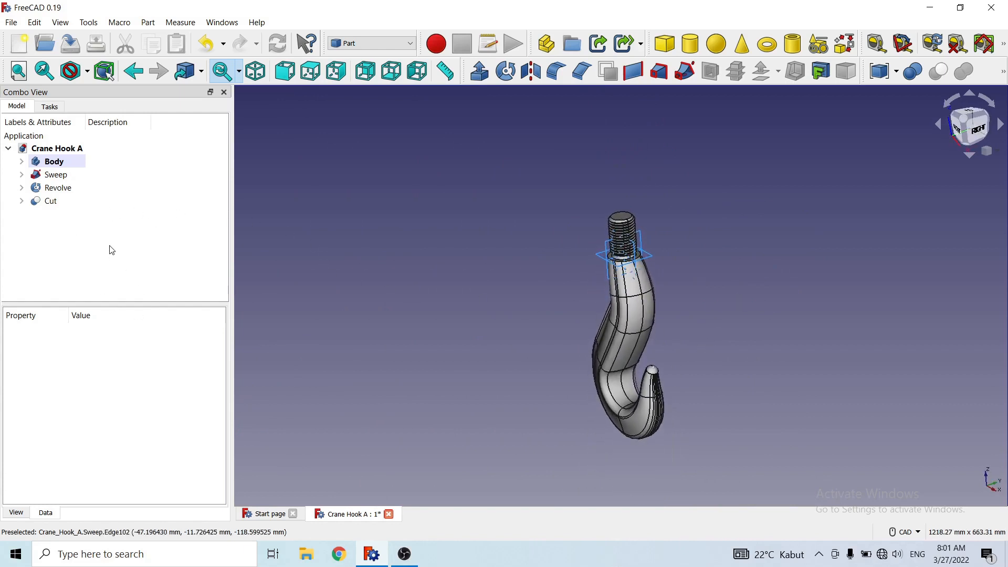
left_click(255, 70)
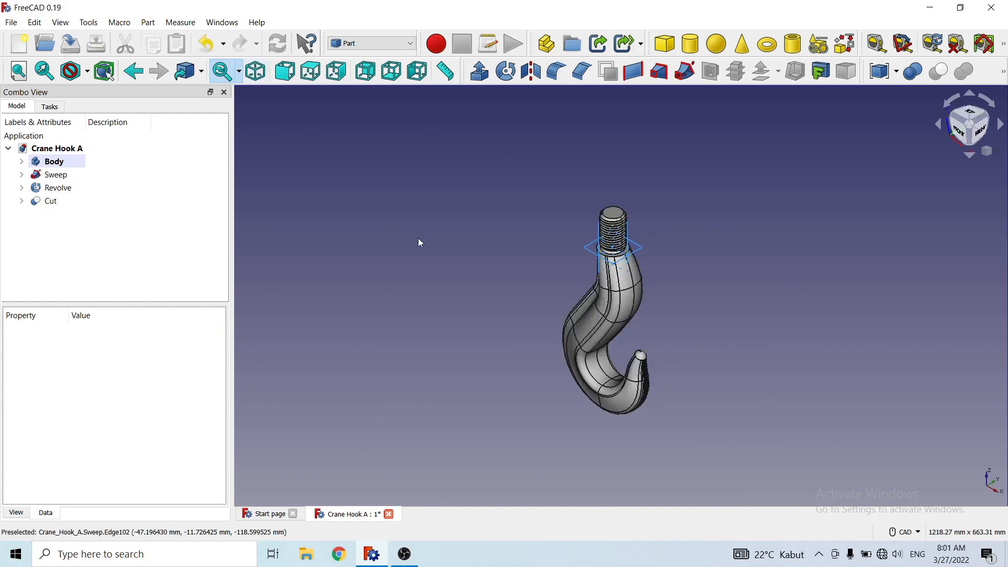
left_click(21, 161)
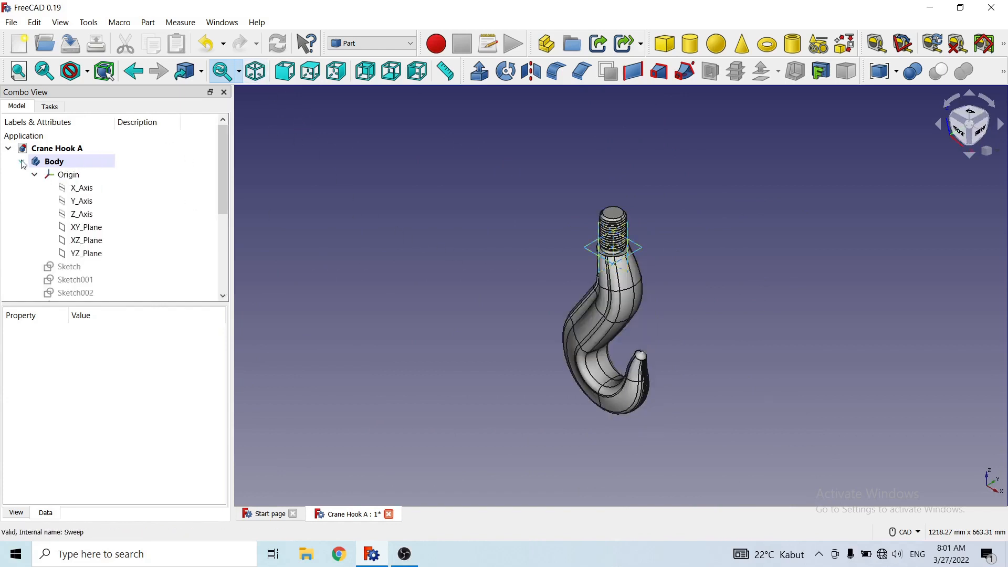
left_click(71, 178)
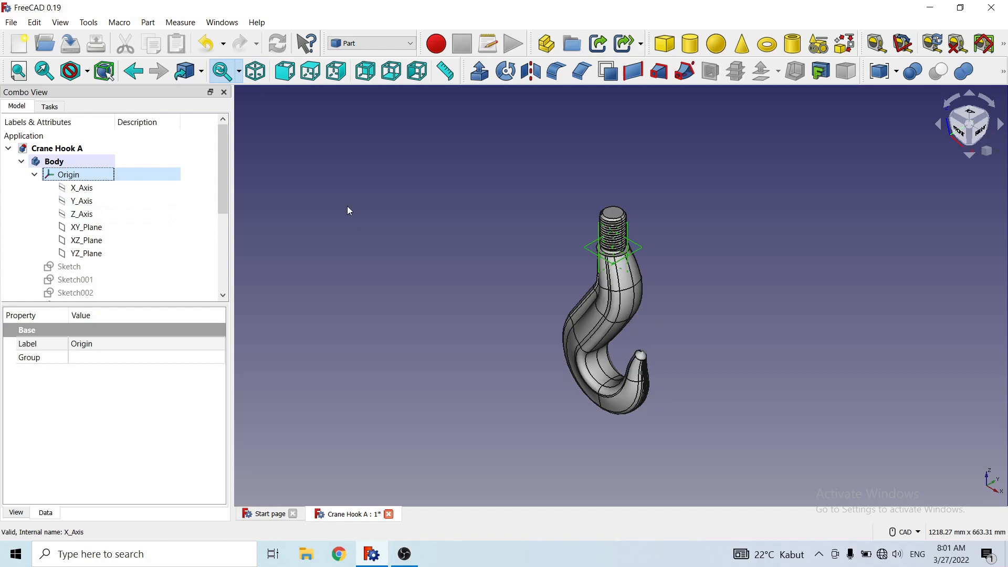
left_click(22, 161)
left_click(385, 232)
middle_click_drag(457, 279, 435, 275)
right_click_drag(435, 275, 446, 264, "ctrl+shift")
right_click_drag(634, 323, 715, 307, "ctrl")
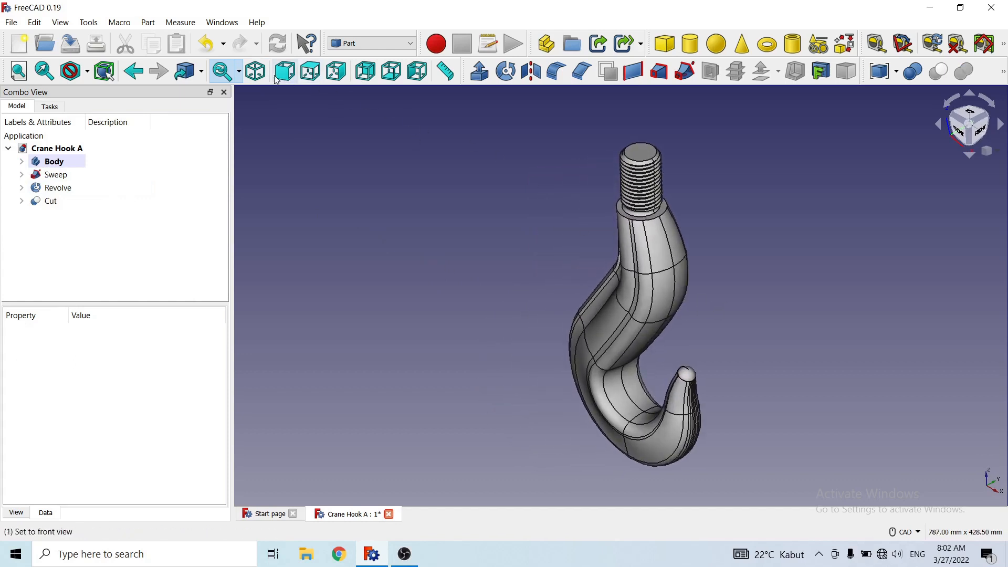
Step: Show the isometric view, try to fuse Body, Sweep, Revolve and Cut into one solid, and undo the fusion
left_click(256, 72)
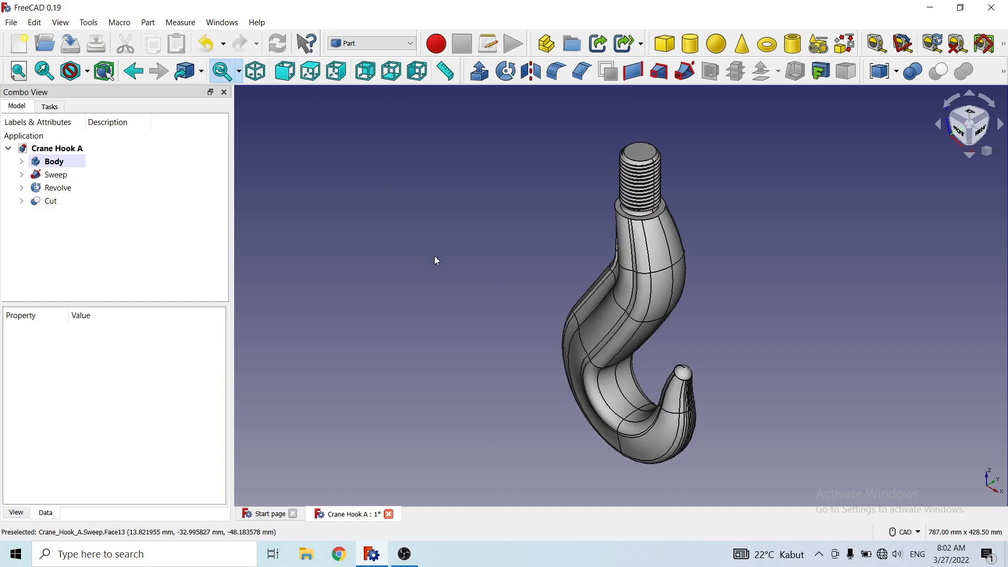
left_click(58, 165)
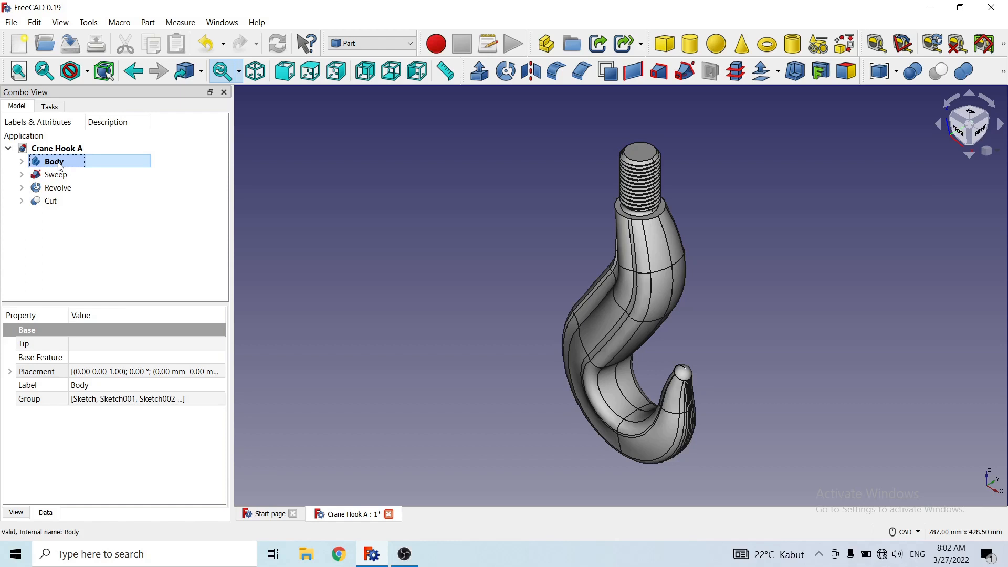
left_click_drag(61, 167, 54, 209)
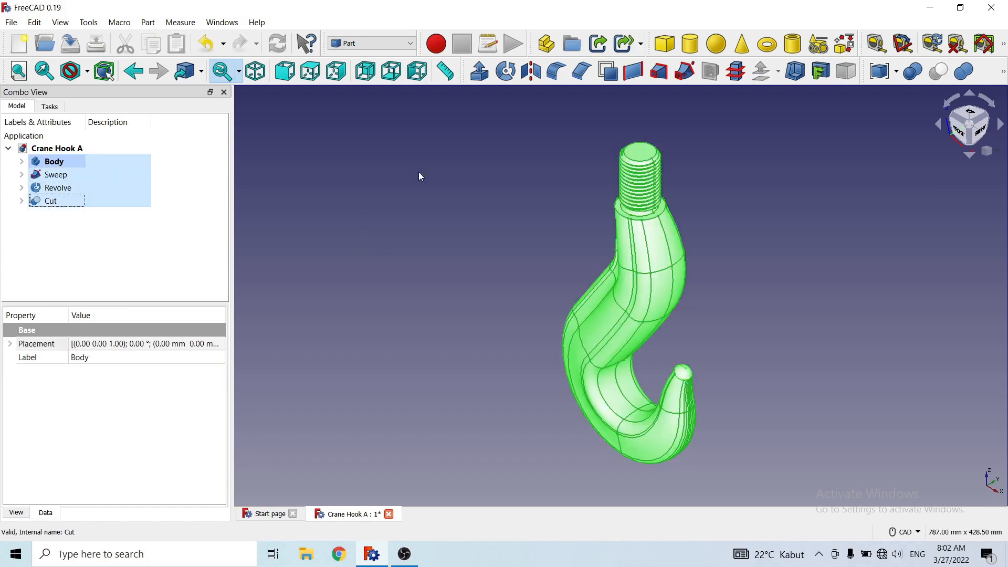
left_click(964, 71)
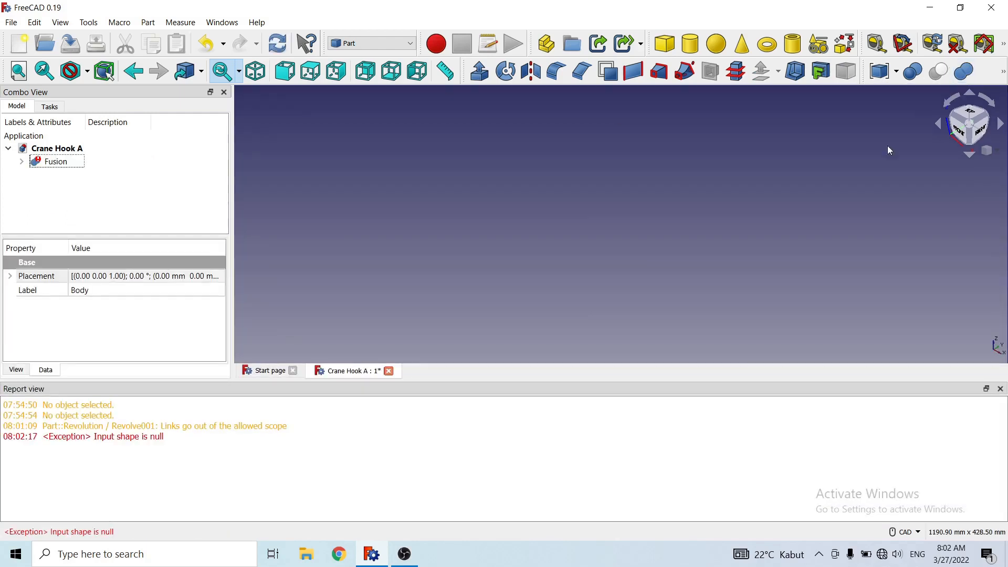
left_click(1000, 389)
left_click(623, 331)
left_click(21, 162)
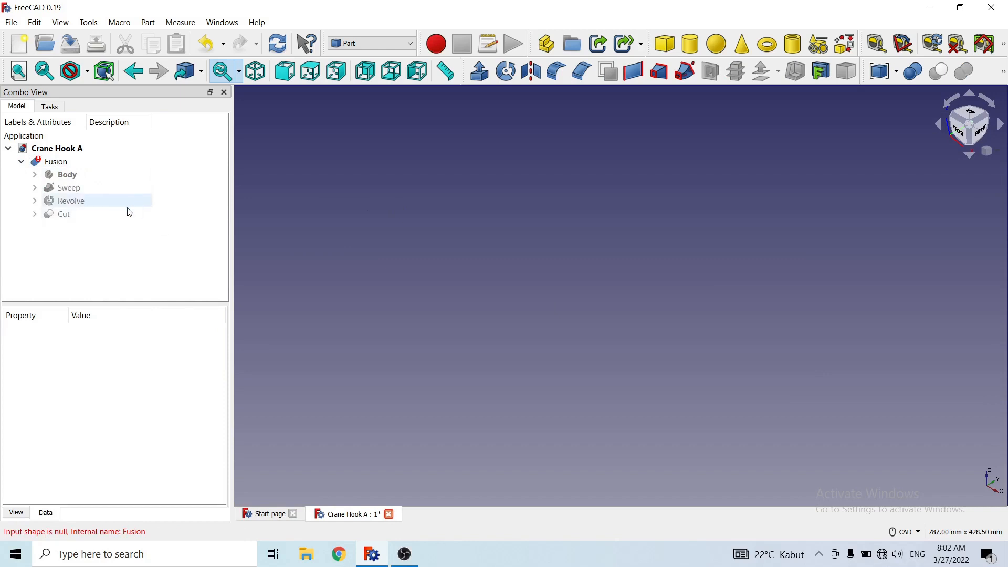
left_click(62, 164)
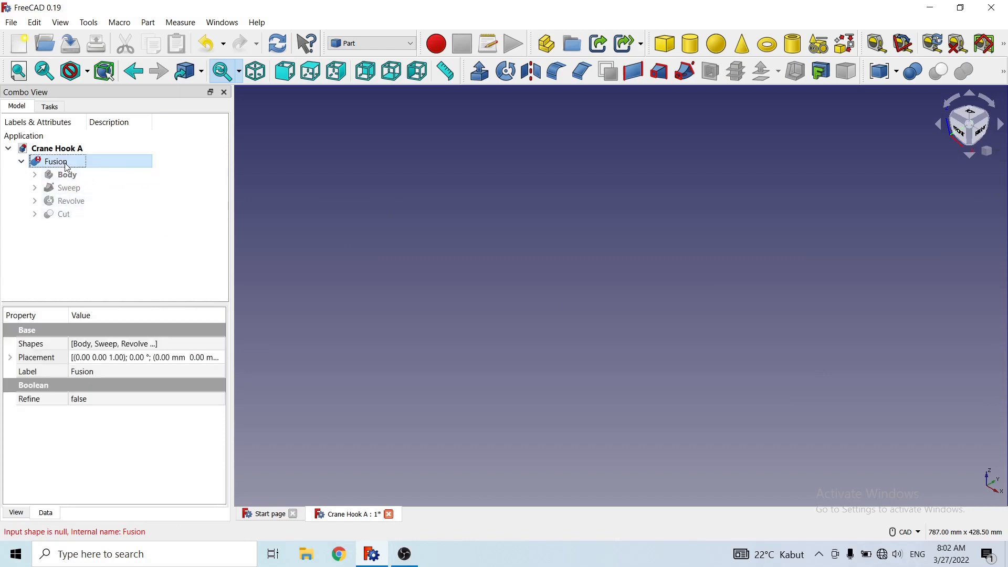
right_click(61, 164)
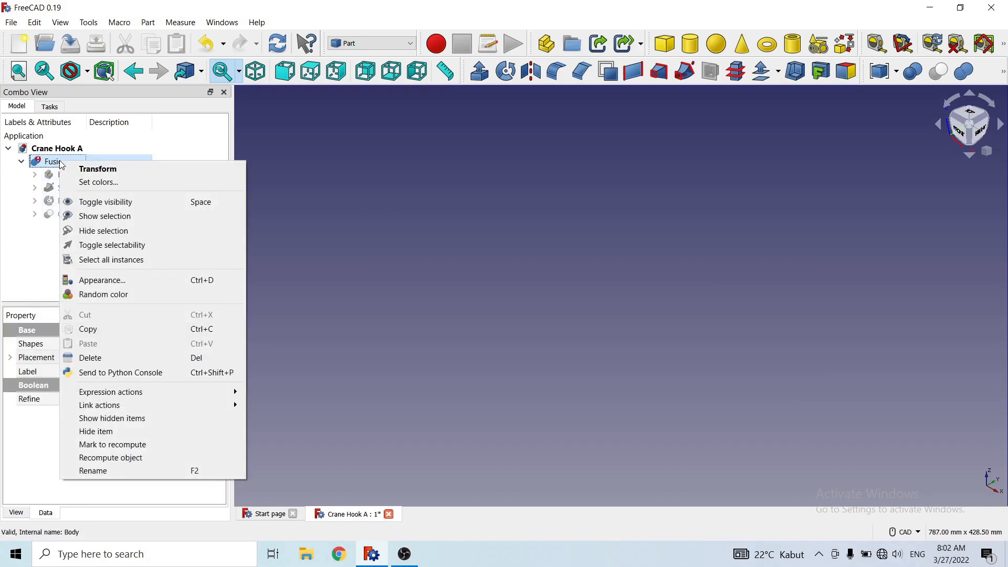
left_click(344, 212)
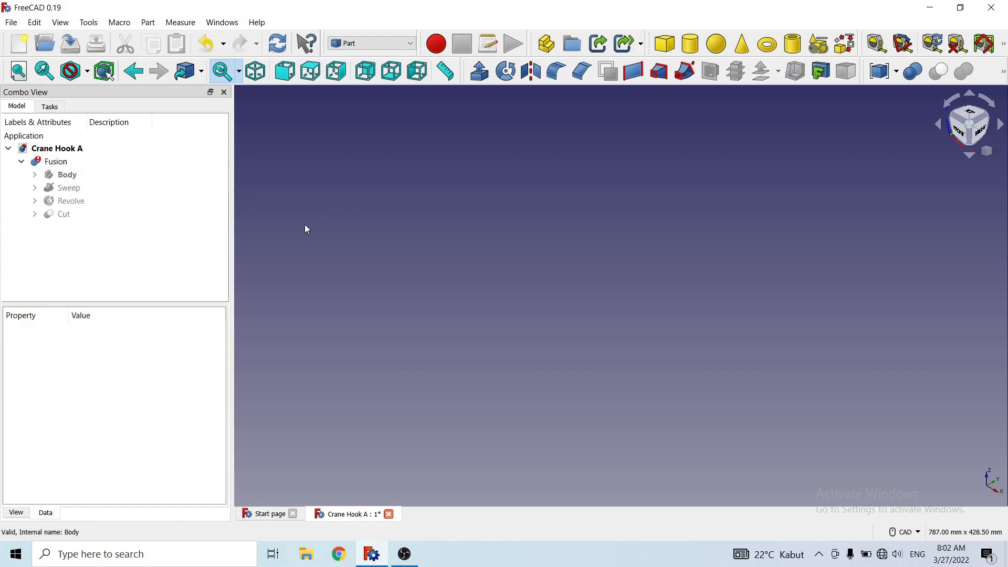
key("ctrl+z")
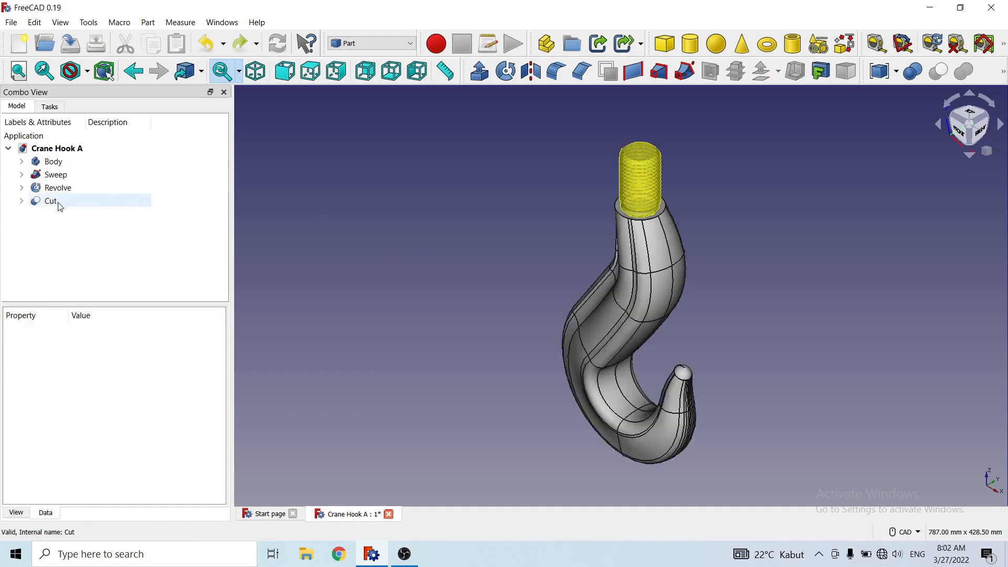
Step: Inspect the Body's contents, try to fuse only Body and Sweep, and undo the fusion
left_click(21, 162)
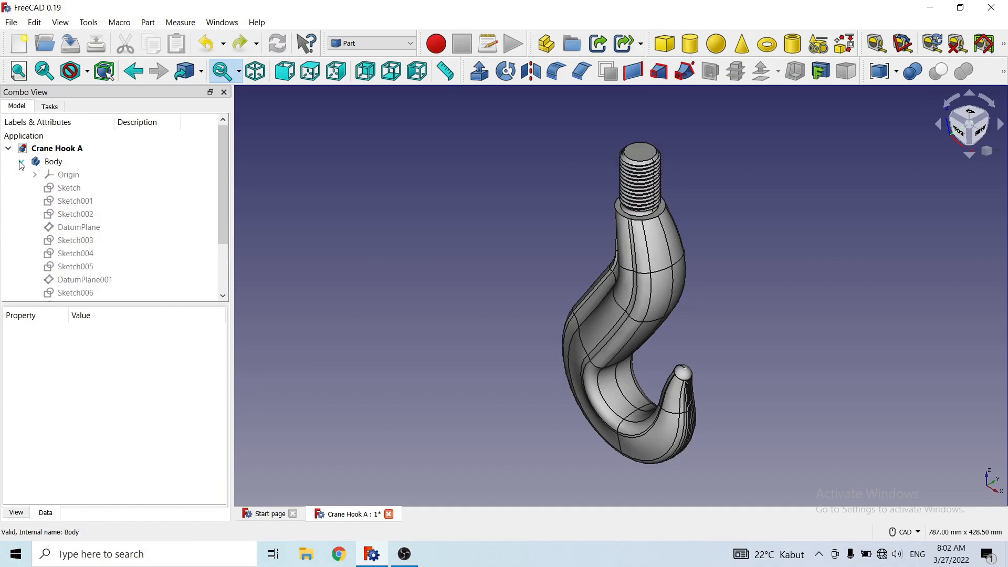
left_click(34, 175)
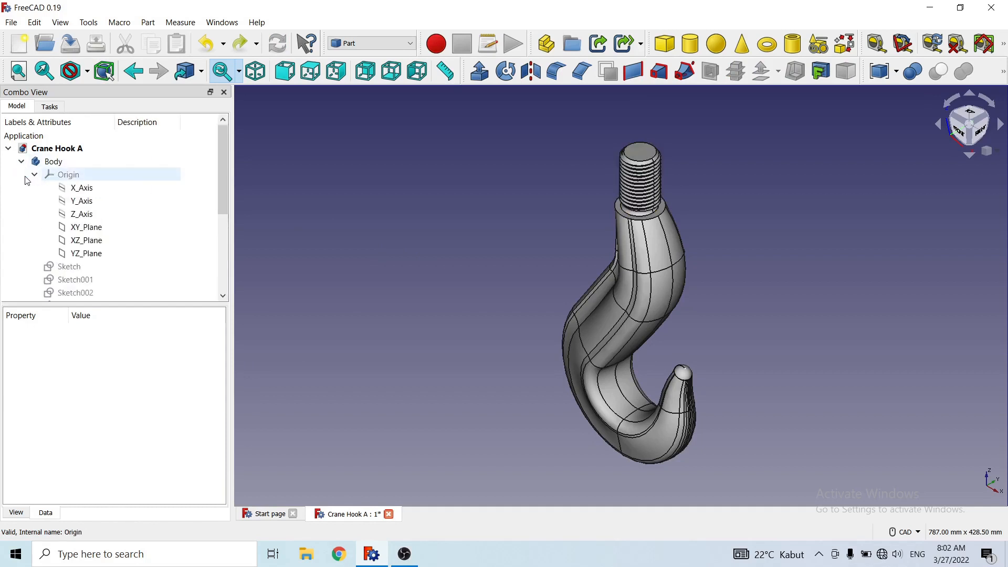
left_click(34, 175)
left_click(21, 161)
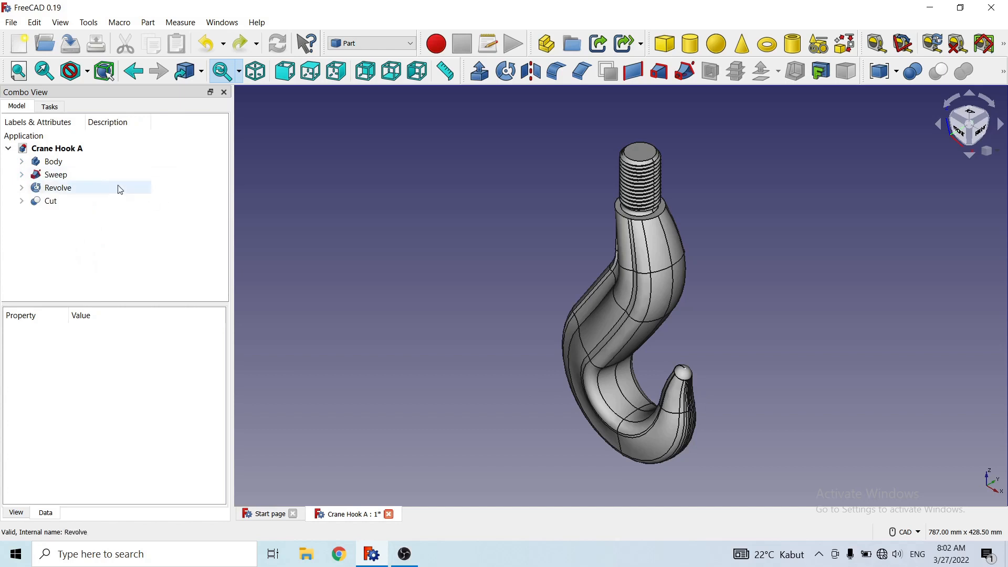
left_click(63, 166)
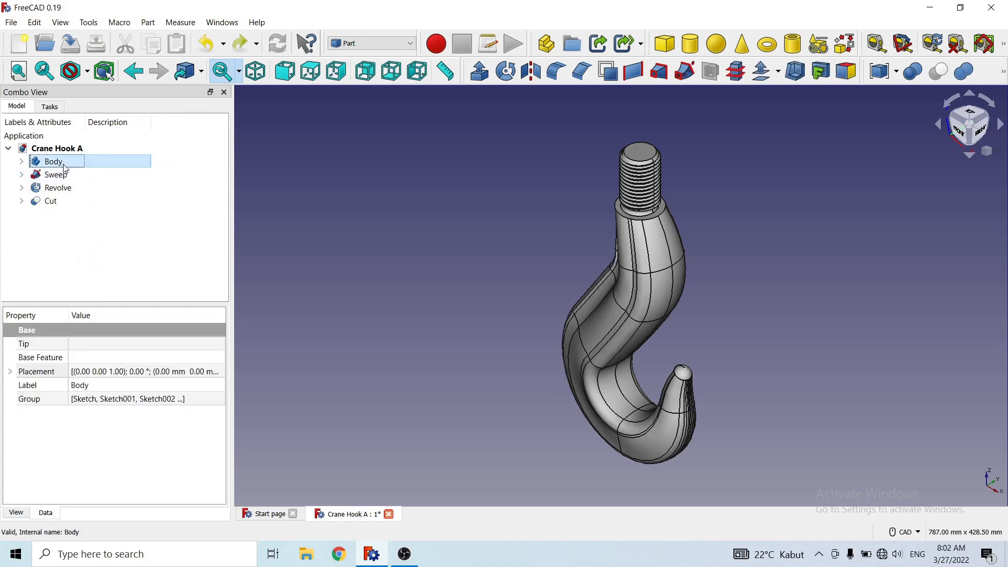
left_click(62, 175, "ctrl")
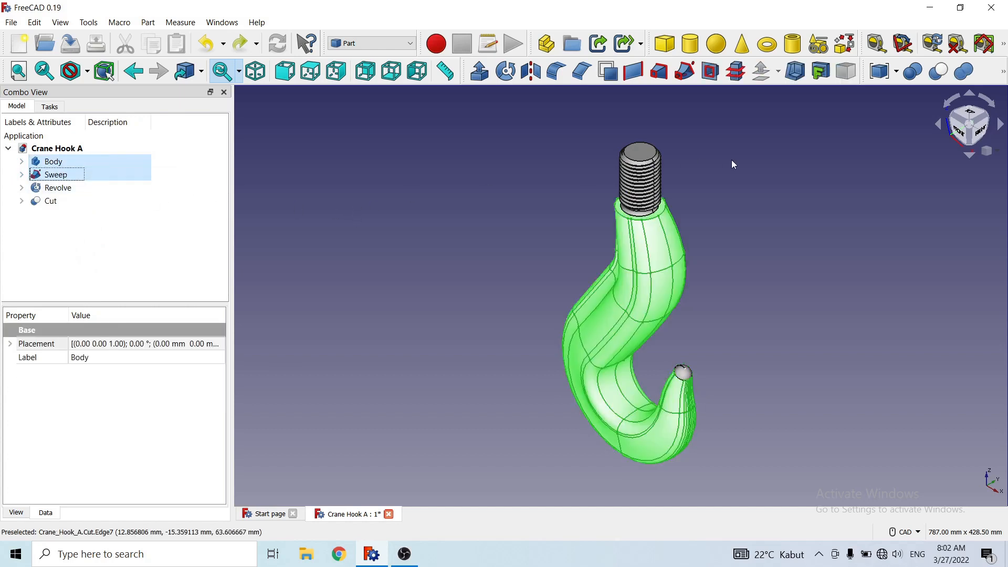
left_click(964, 71)
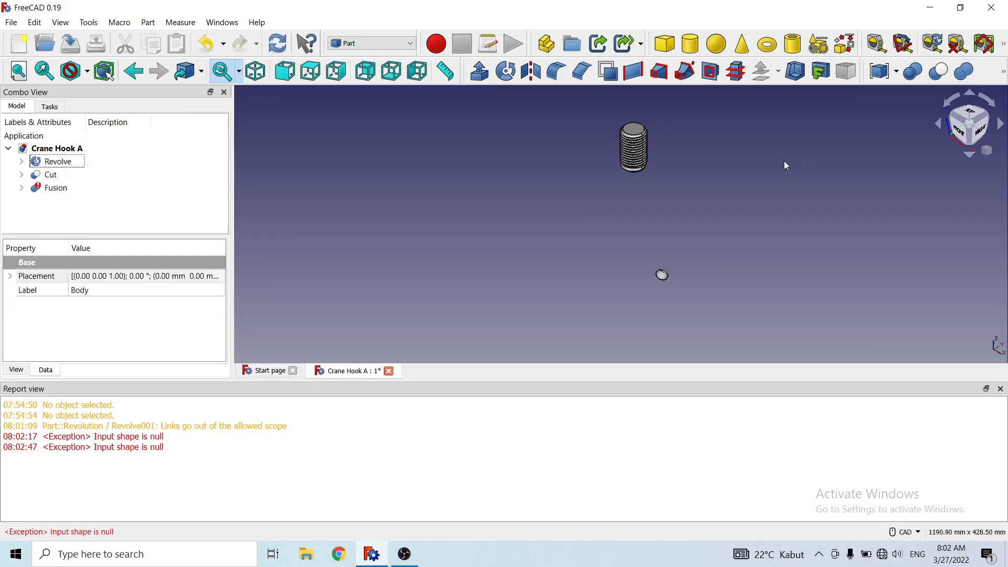
left_click(1000, 389)
left_click(438, 300)
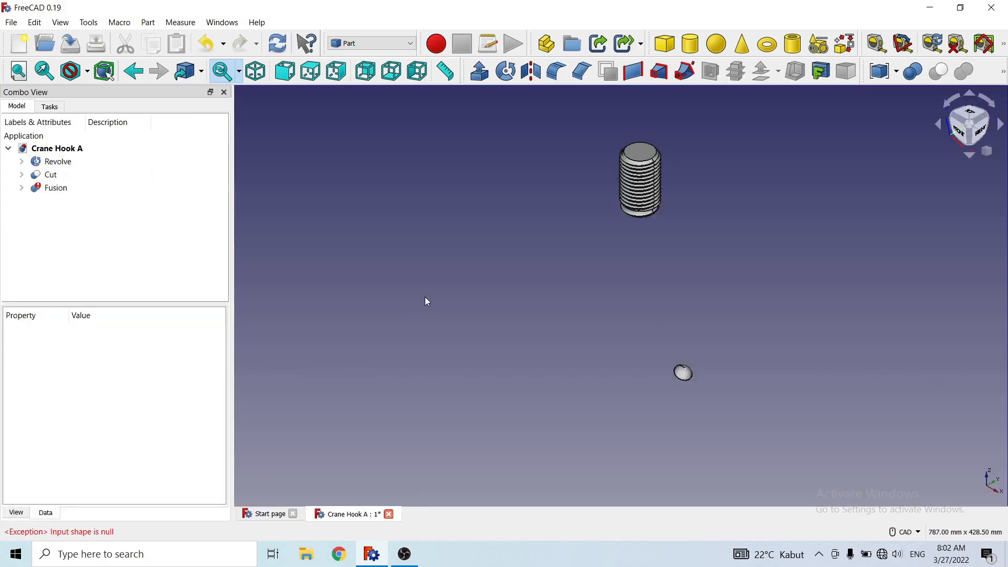
key("ctrl+z")
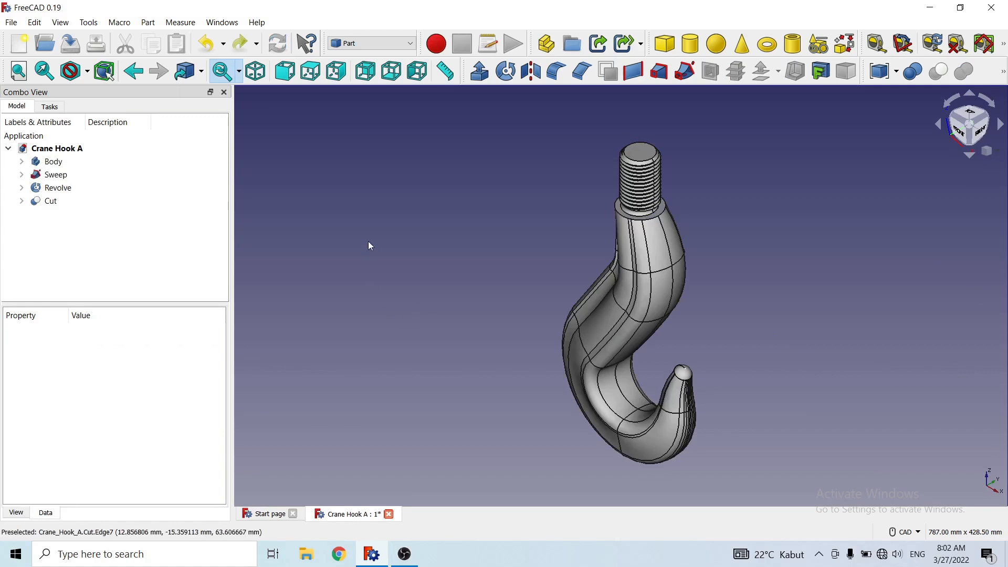
Step: Fuse the undercut threaded rod with the revolved hook tip, and fuse that result with the swept hook
left_click(53, 202)
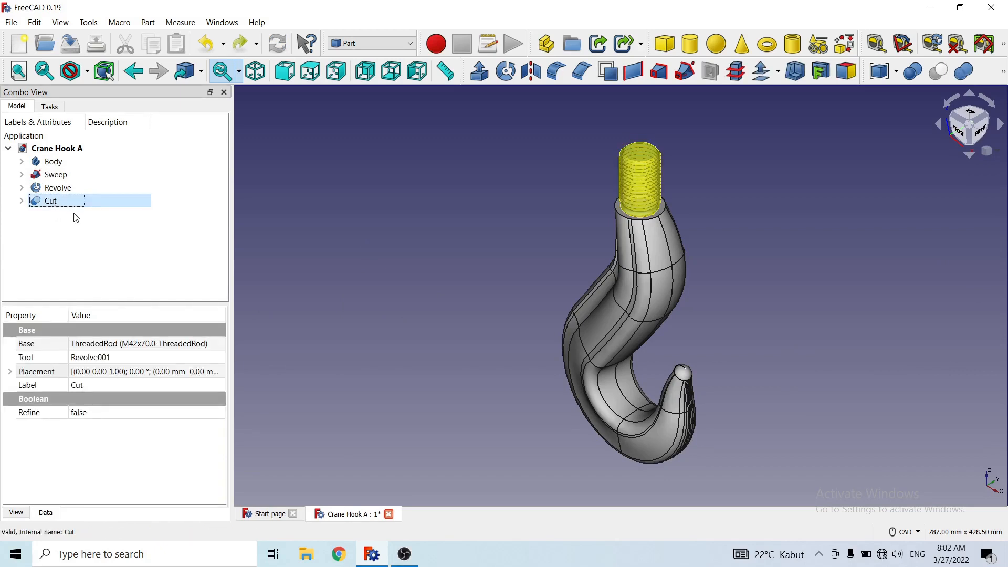
left_click(98, 190, "ctrl")
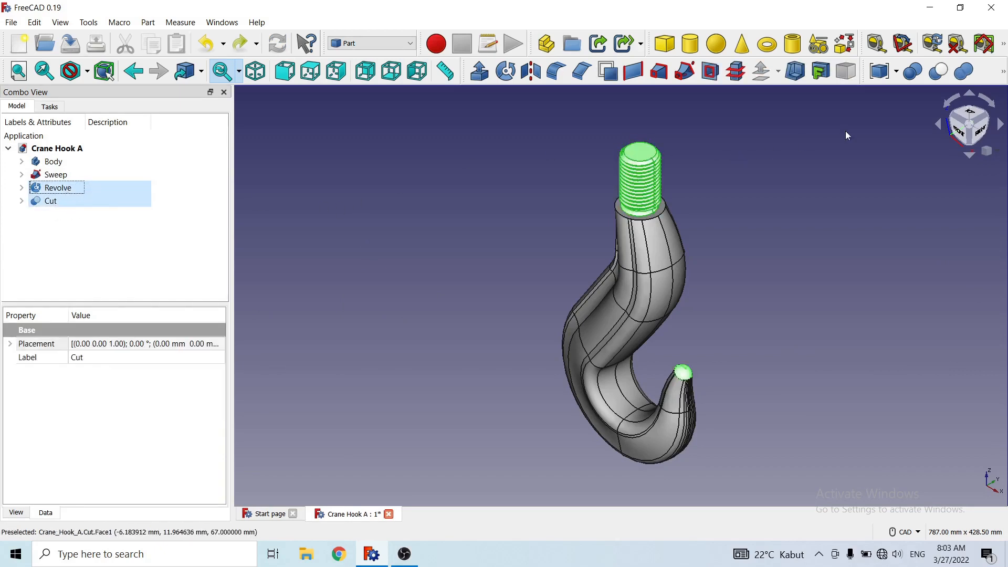
left_click(964, 71)
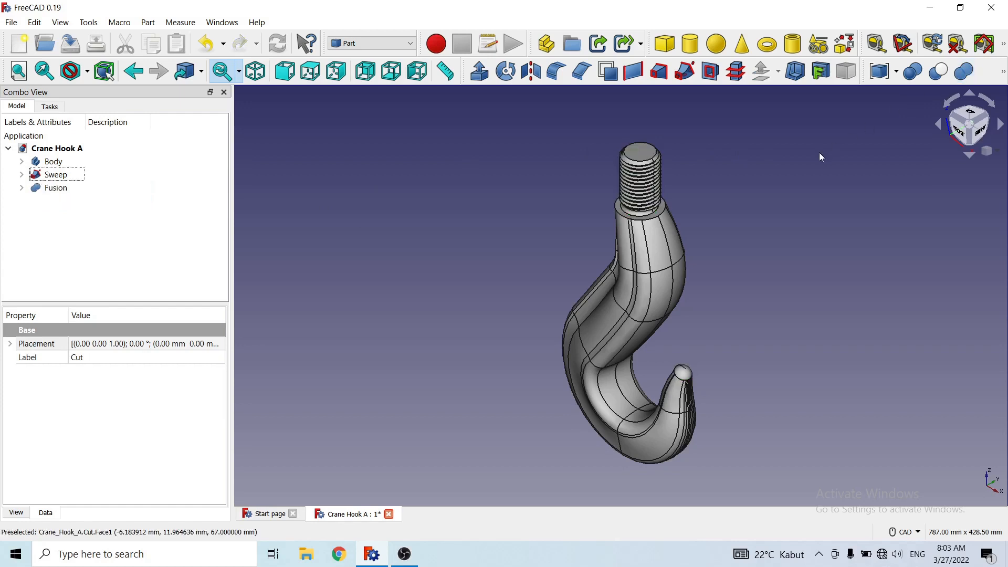
left_click(62, 192)
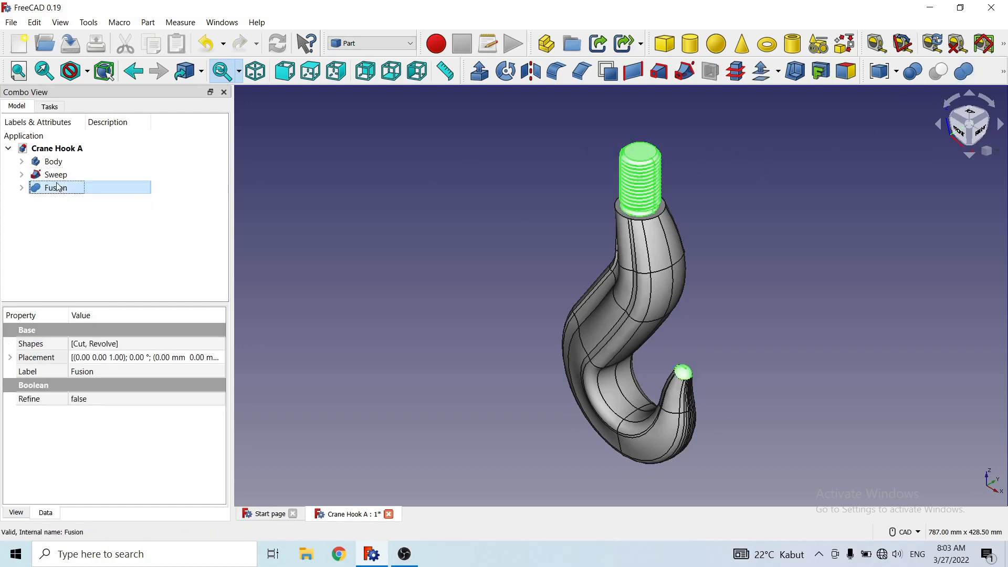
left_click(56, 175, "ctrl")
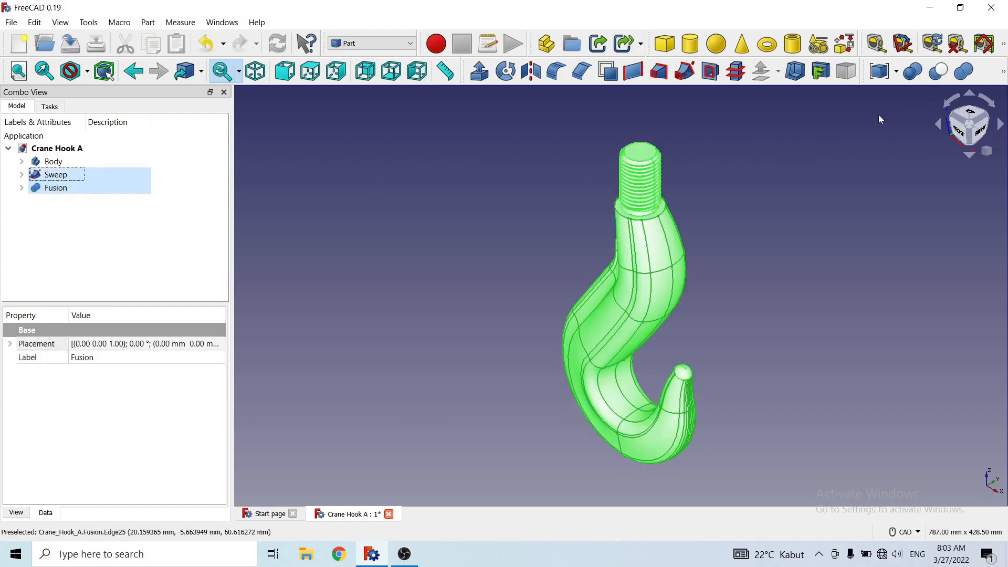
left_click(964, 71)
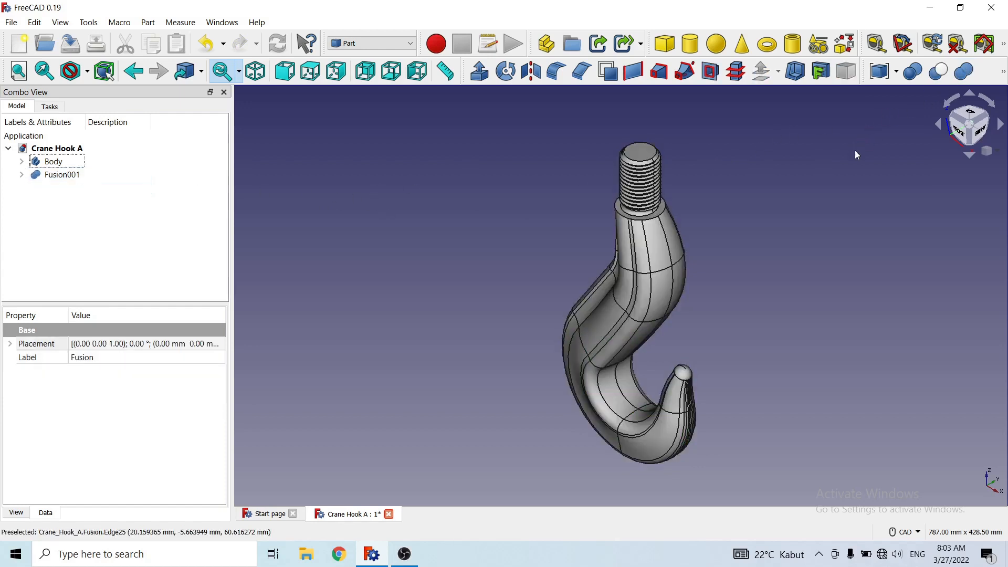
Step: Try to fuse the combined hook solid with the Body, and undo that fusion
left_click(62, 174)
left_click(55, 163, "ctrl")
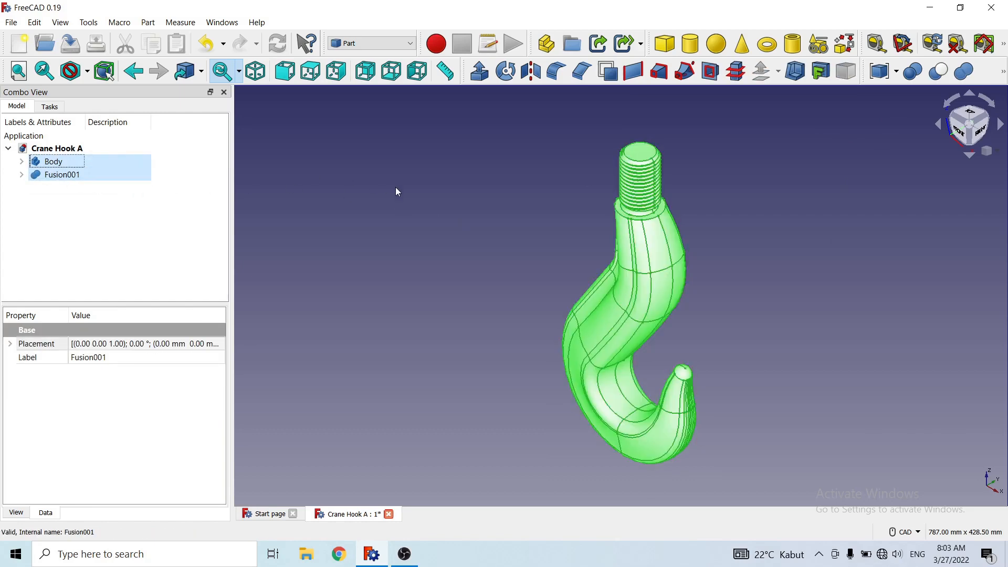
left_click(960, 76)
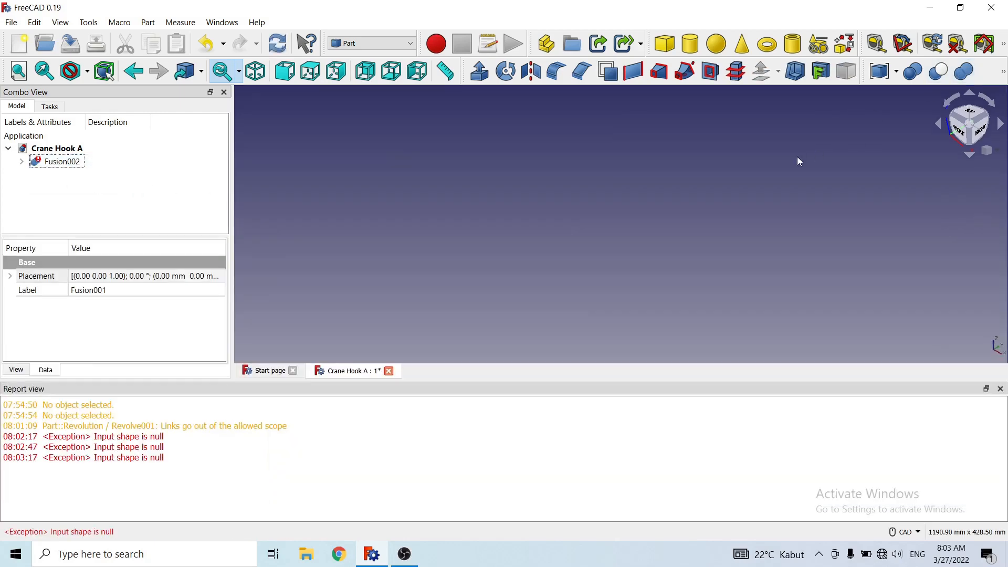
left_click(1000, 388)
left_click(468, 245)
key("ctrl+z")
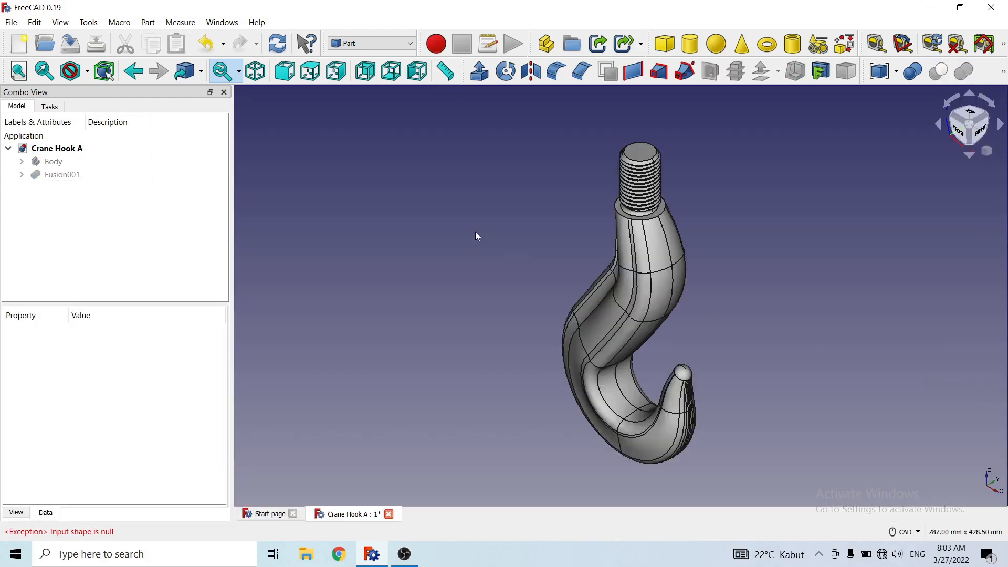
Step: Hide the Body, keeping only the fused crane hook visible
left_click(62, 175)
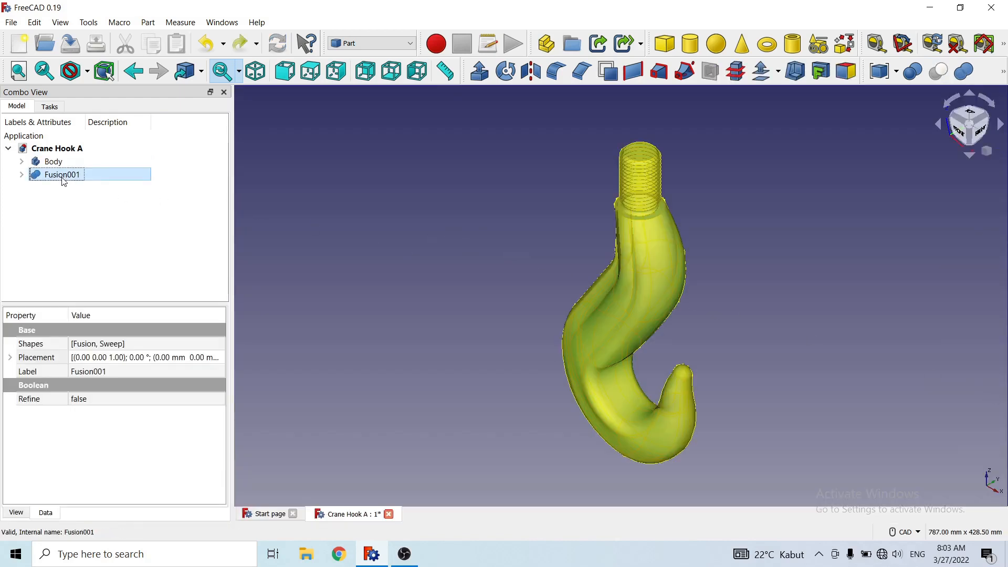
left_click(398, 203)
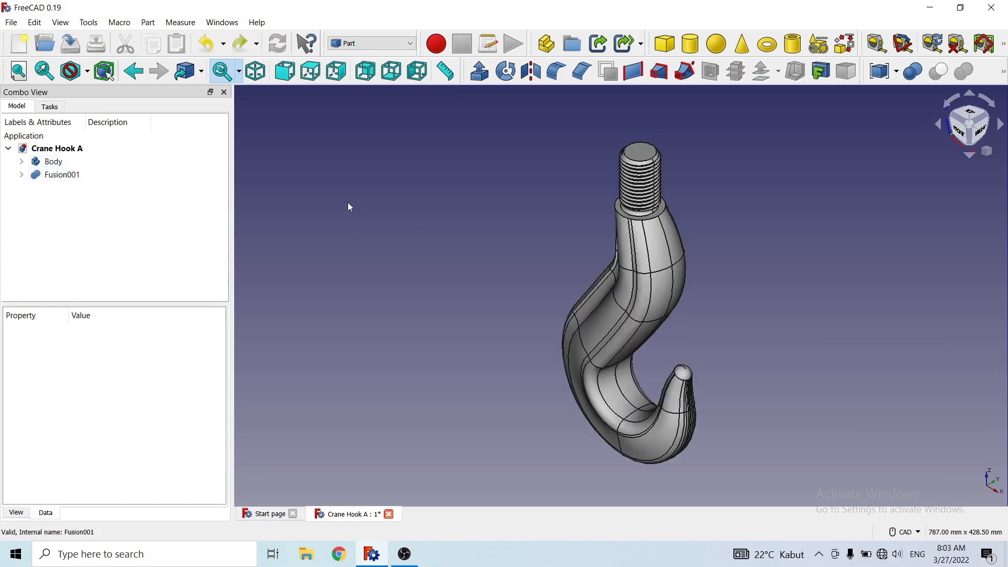
left_click(55, 161)
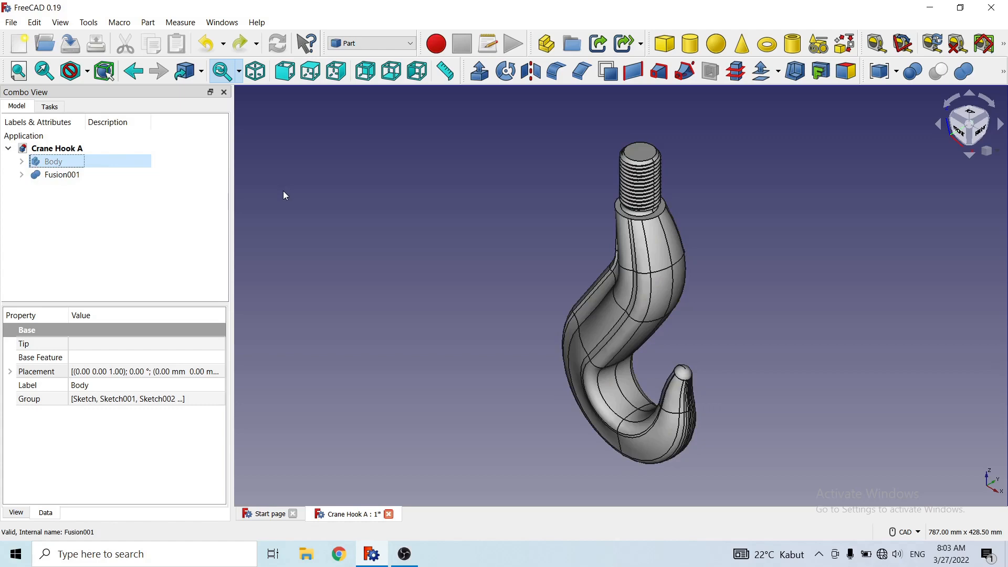
left_click(151, 224)
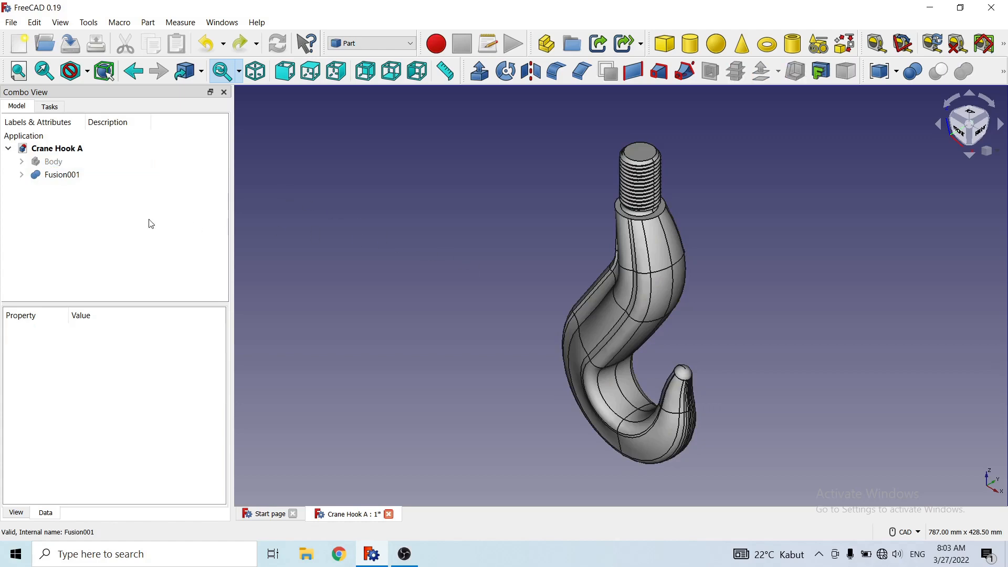
Step: Set the fused crane hook's shape color to dark yellow, #d0d000
left_click(67, 178)
right_click(67, 177)
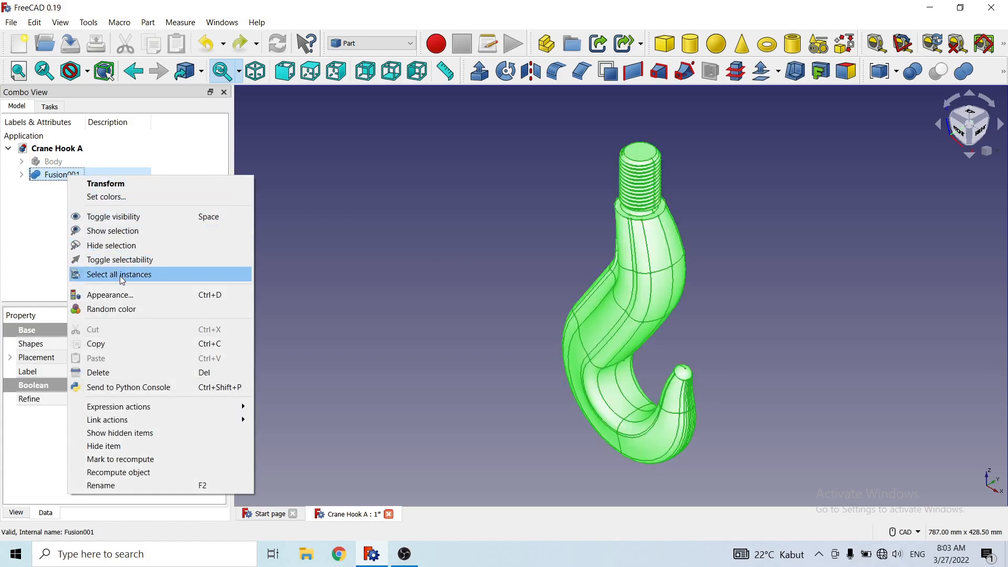
left_click(118, 297)
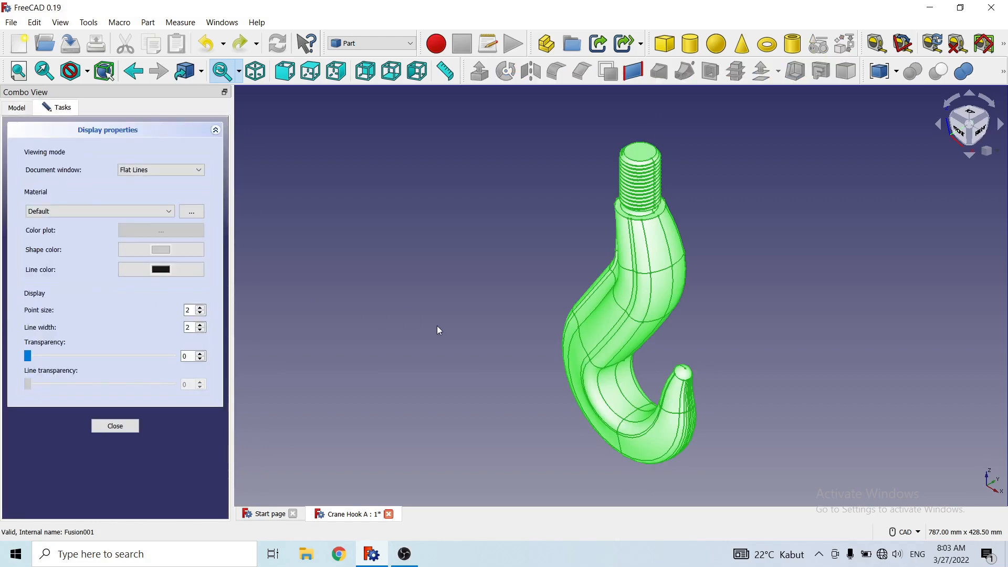
left_click(160, 250)
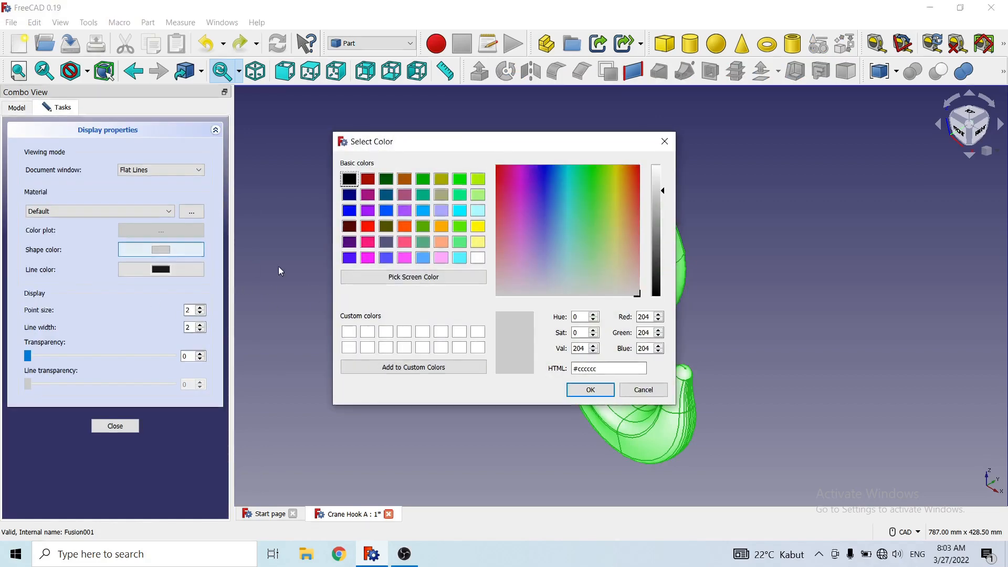
left_click(478, 226)
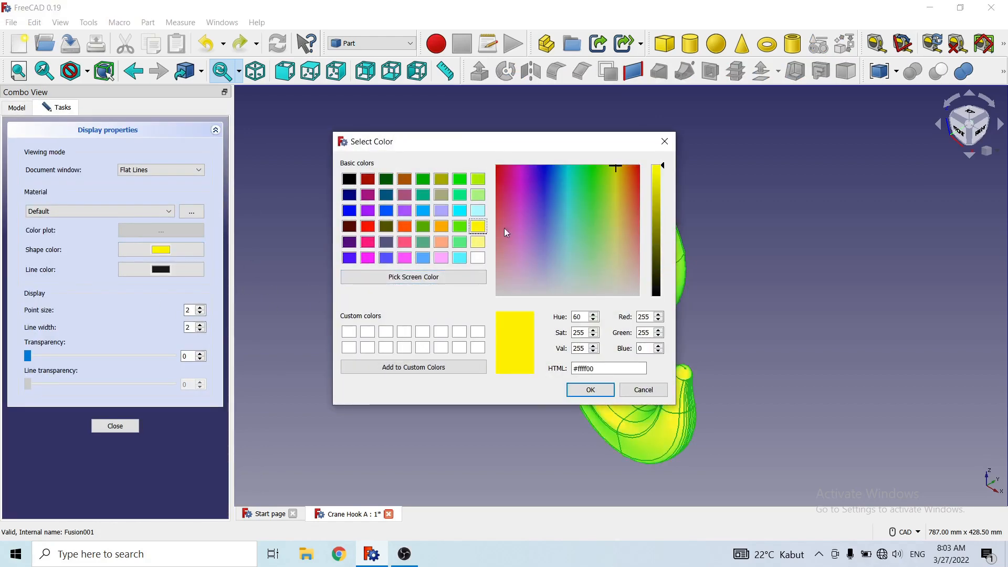
left_click_drag(665, 168, 674, 193)
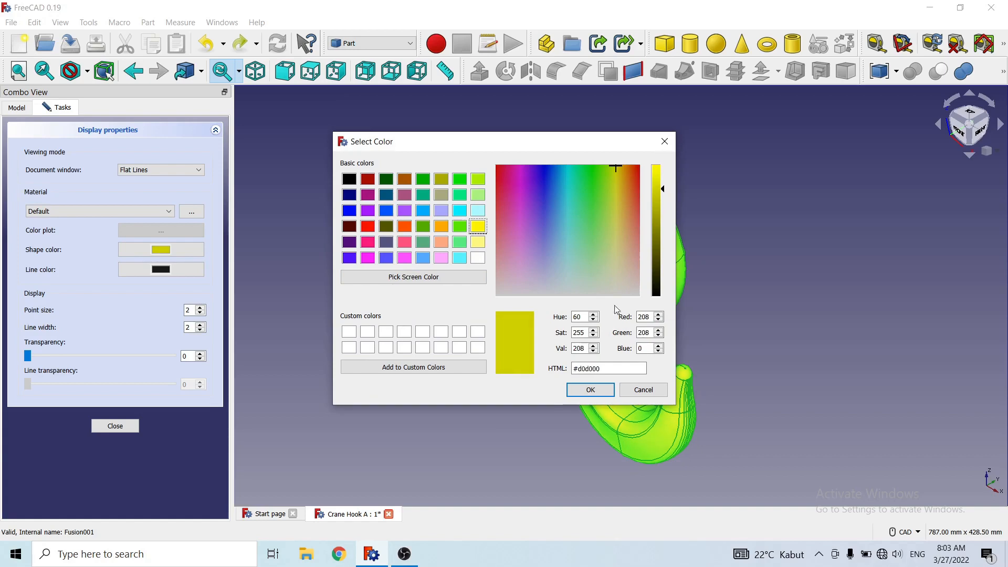
left_click(591, 390)
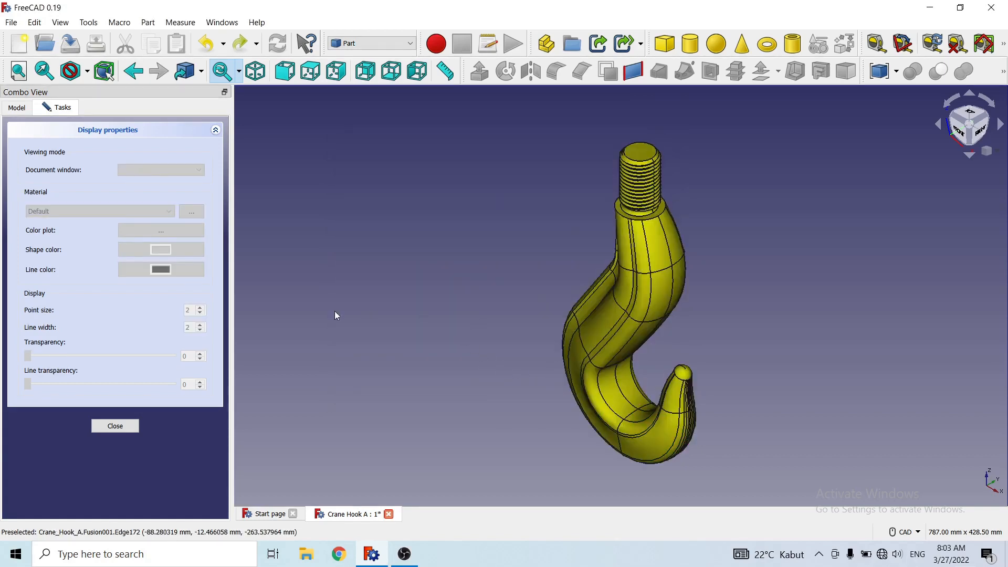
left_click(115, 426)
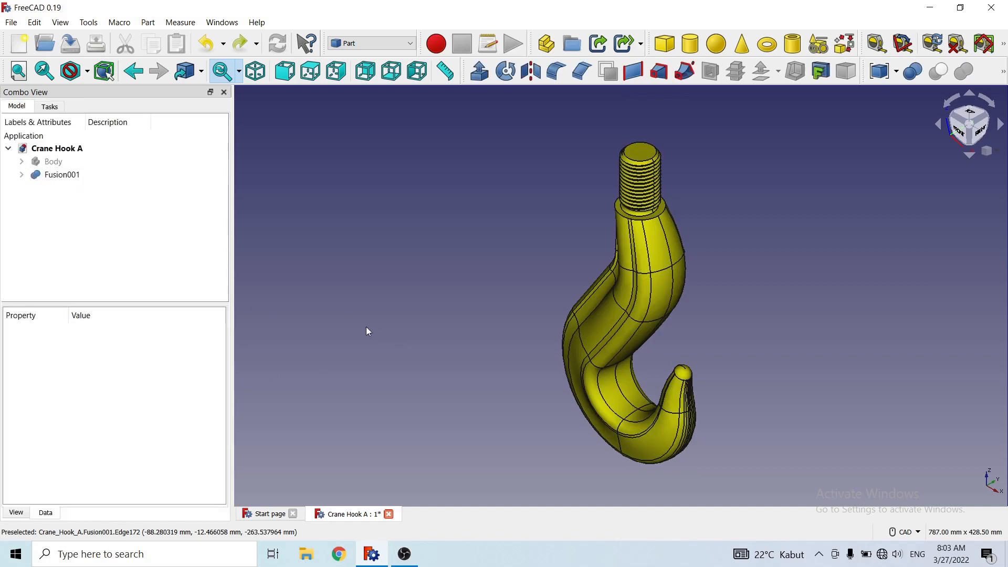
Step: Widen the 3D view area and examine the colored crane hook from several sides, including the isometric view
middle_click_drag(485, 347, 242, 188)
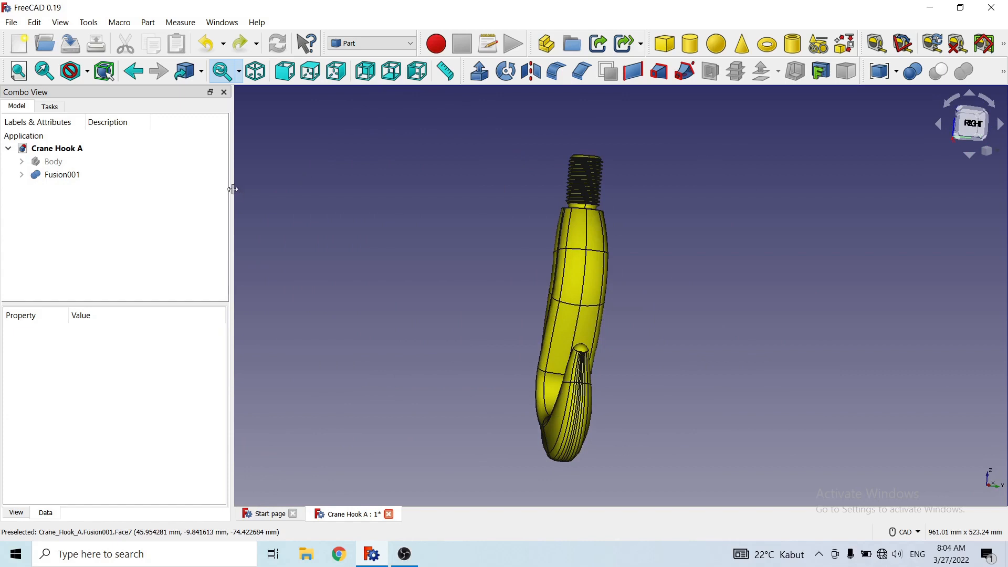
left_click_drag(232, 189, 148, 179)
left_click(255, 71)
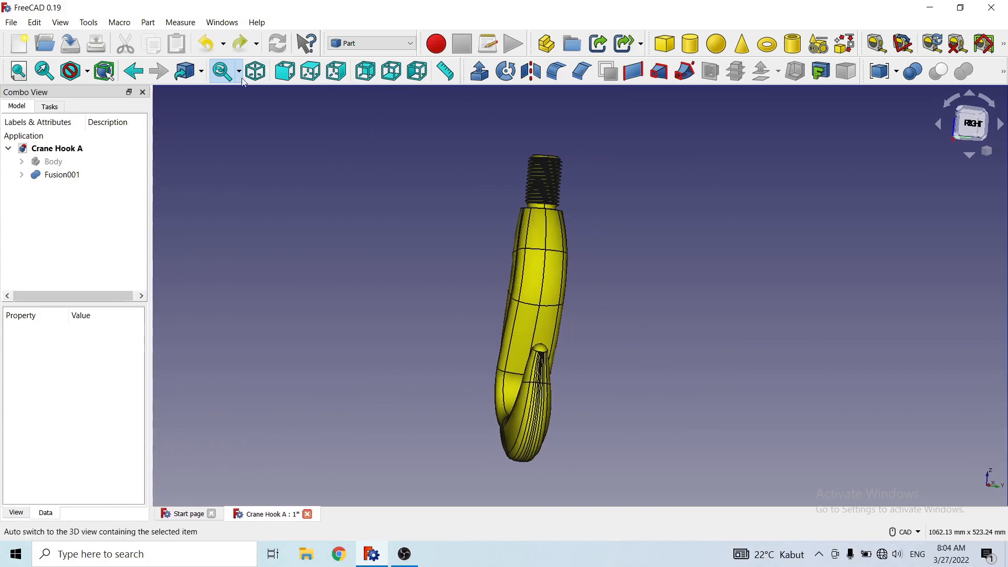
middle_click_drag(454, 269, 433, 210)
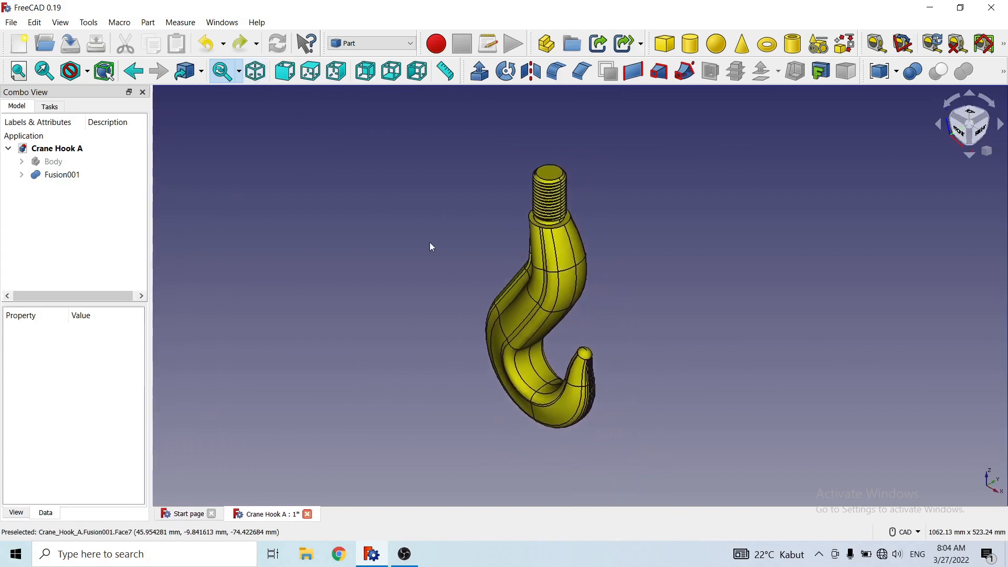
scroll(461, 294, "up", 2)
mouse_move(666, 301)
middle_mouse_down()
mouse_move(692, 284)
mouse_move(646, 257)
mouse_move(637, 293)
mouse_move(656, 289)
middle_mouse_up()
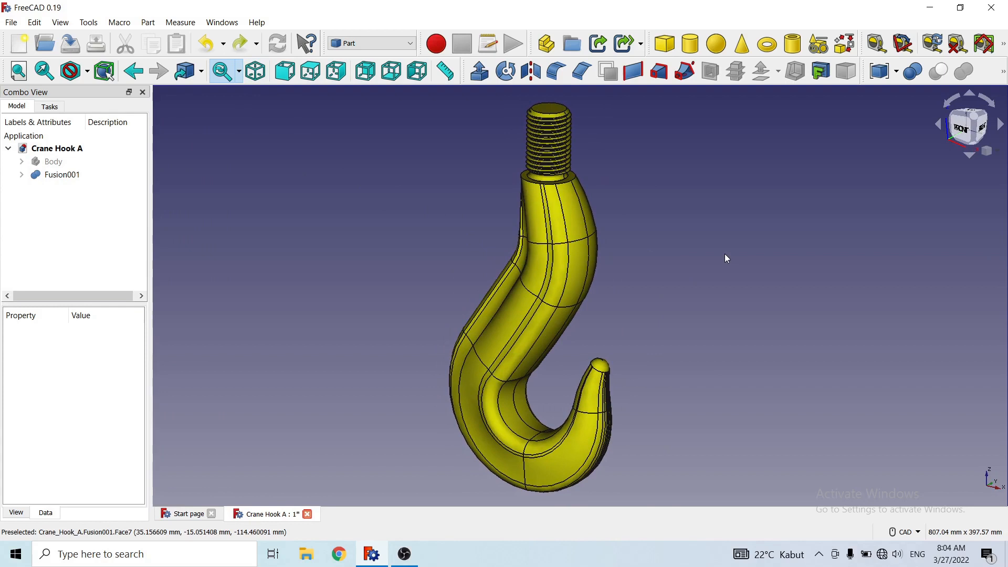